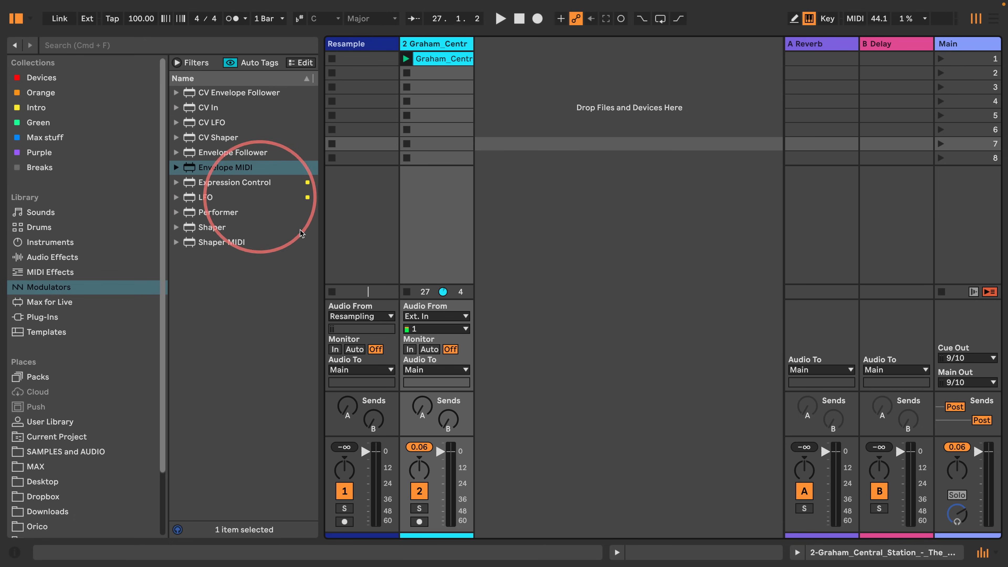
- Add an LFO modulator on a new audio track and map it to that track's panning
left_click_drag(180, 197, 543, 108)
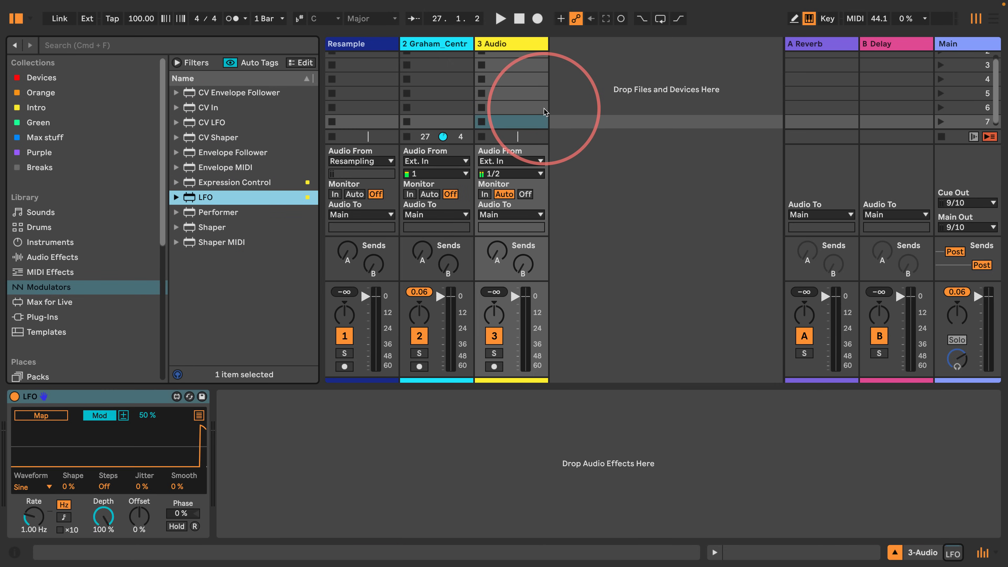
left_click(47, 415)
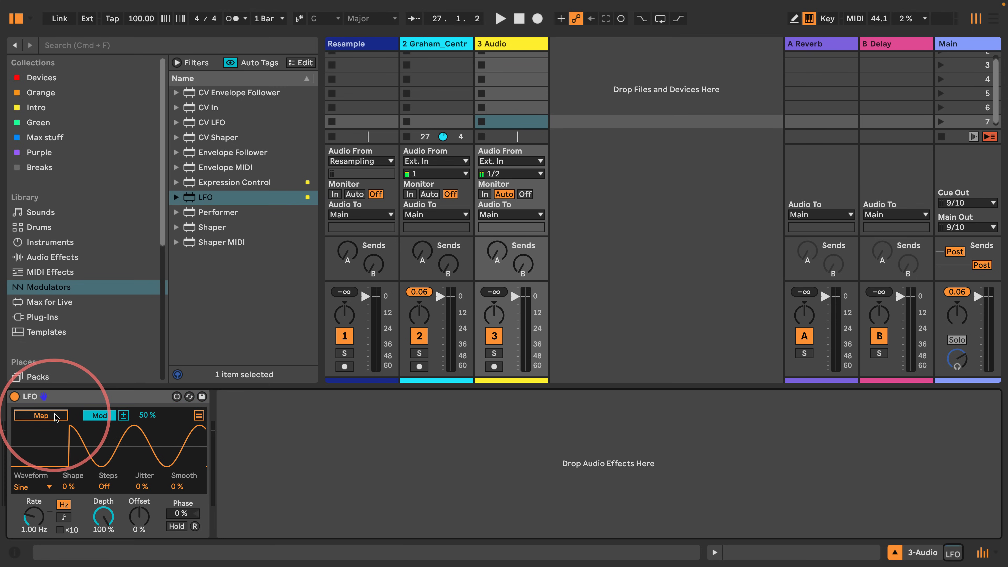
left_click(499, 325)
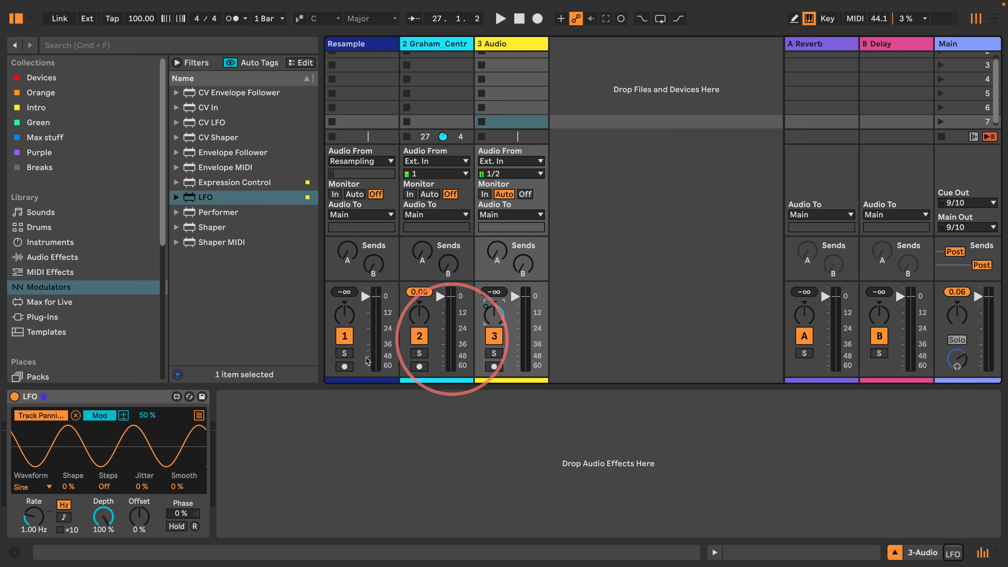
- Delete the LFO device from the new audio track
left_click(106, 396)
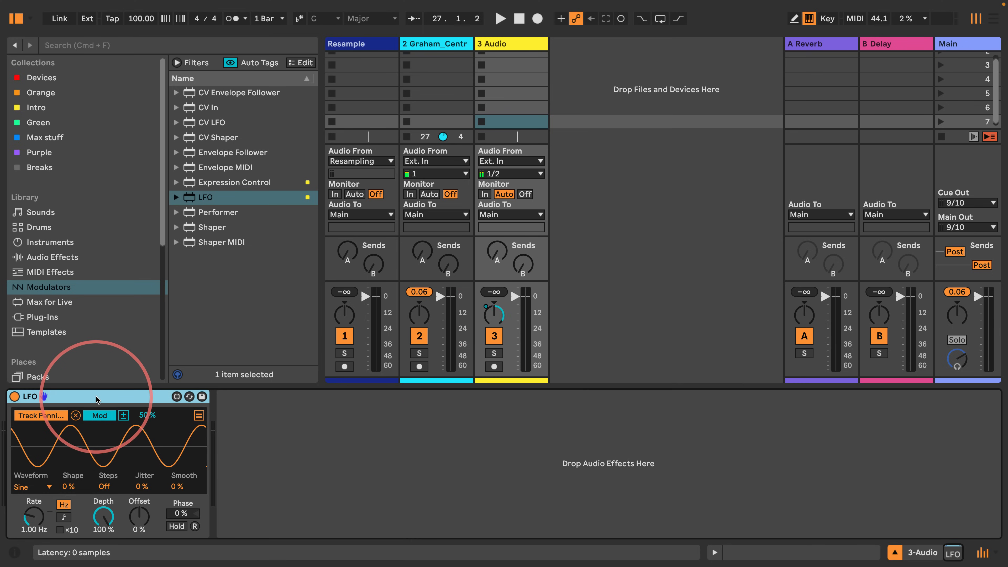
key("Delete")
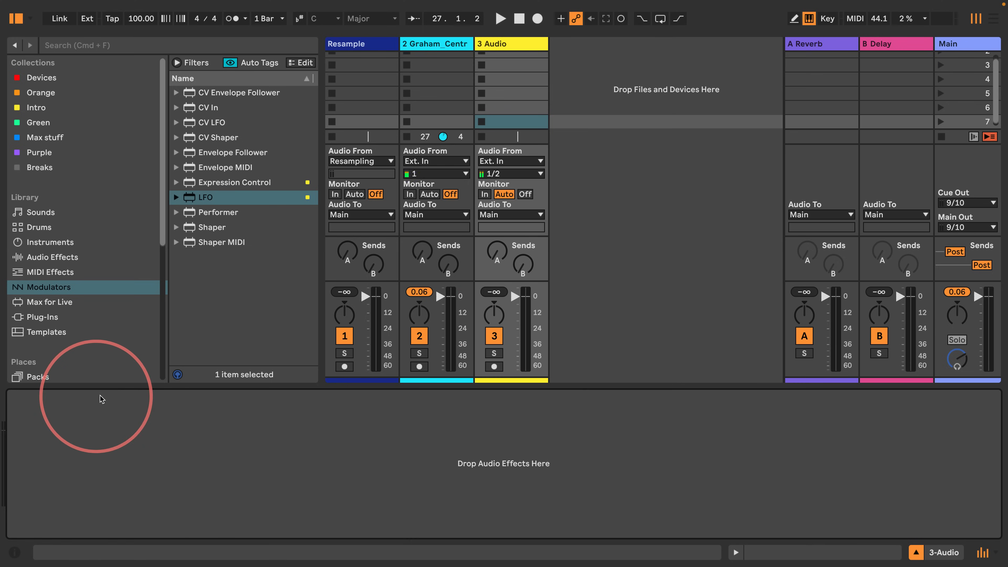
- Examine the Envelope MIDI, Expression Control and Shaper MIDI devices in the modulator list
left_click(215, 170)
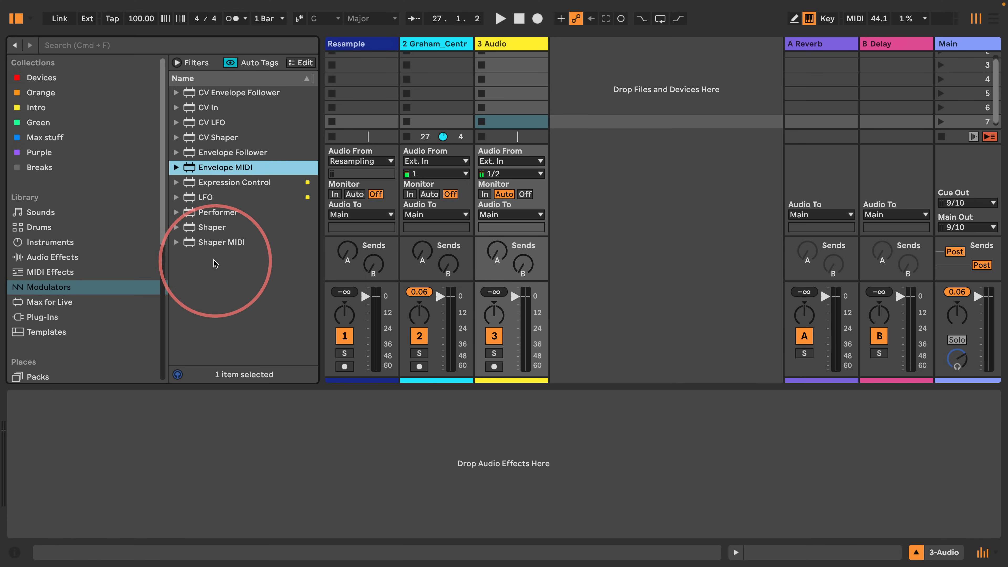
left_click(220, 242)
left_click(222, 171)
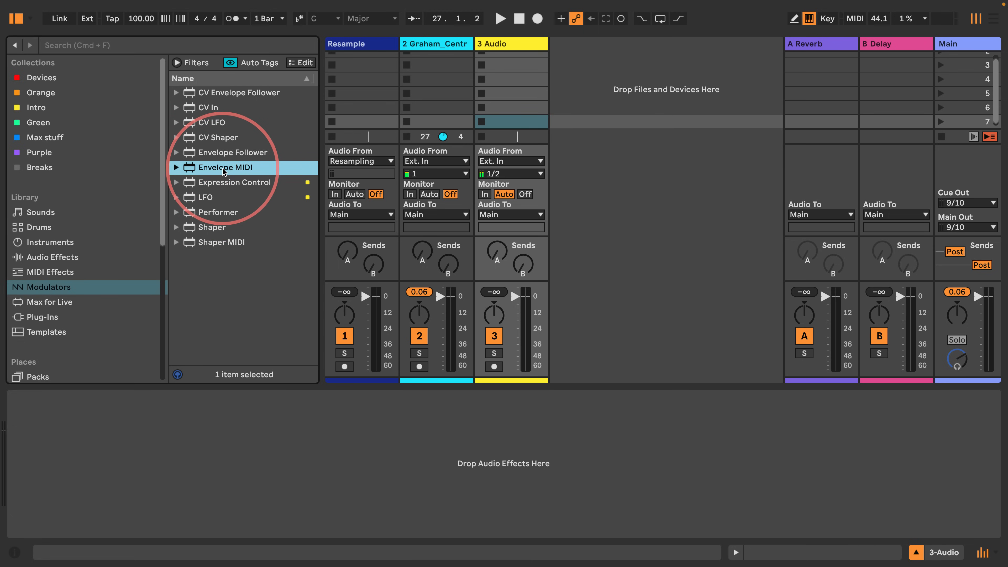
left_click(214, 243)
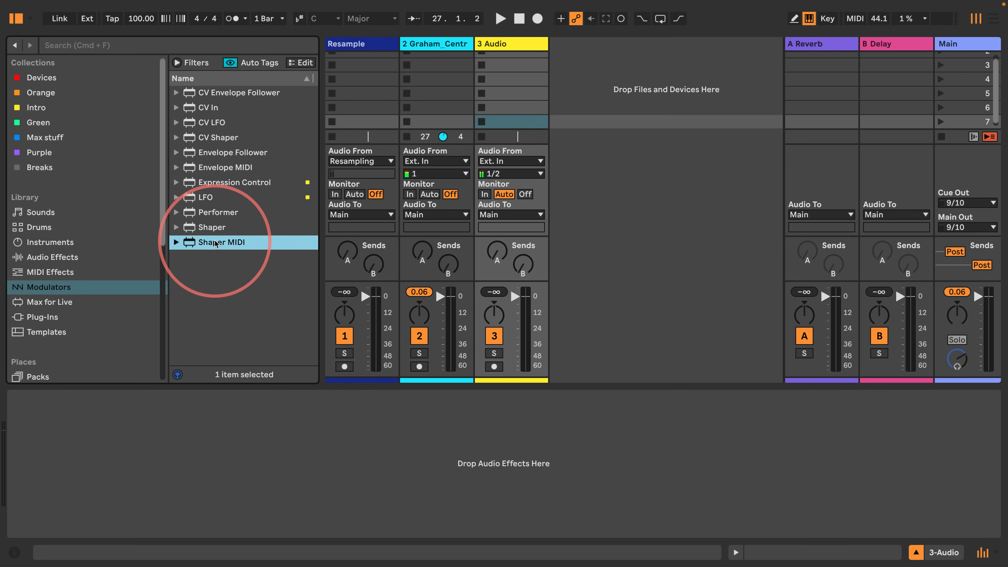
left_click(214, 169)
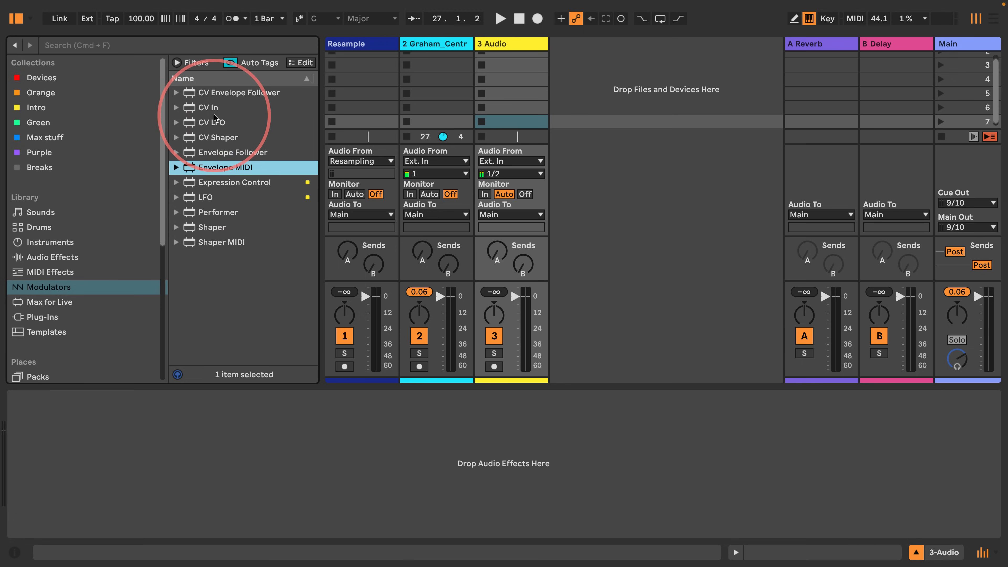
left_click(221, 184)
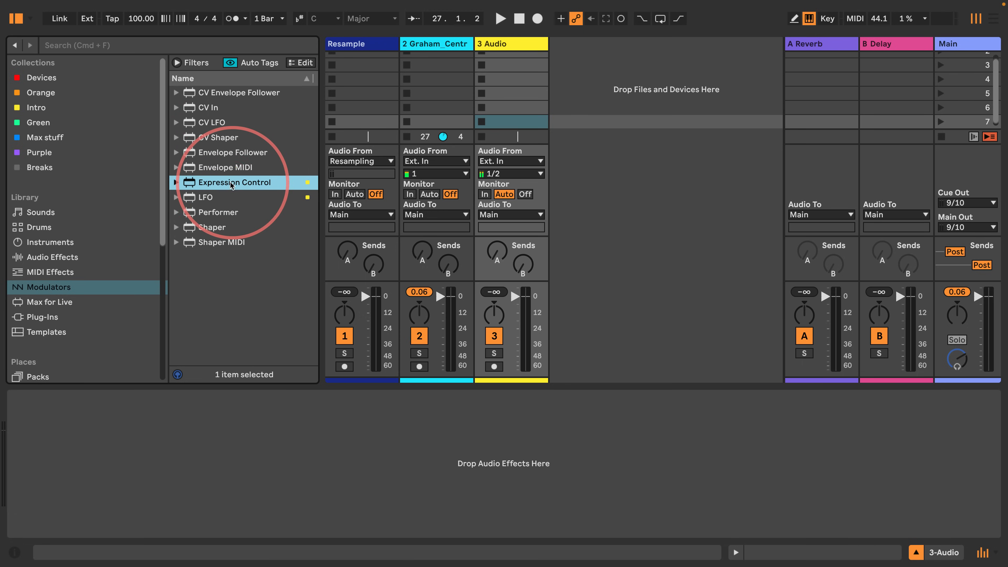
left_click(214, 242)
left_click(209, 180)
left_click(205, 168)
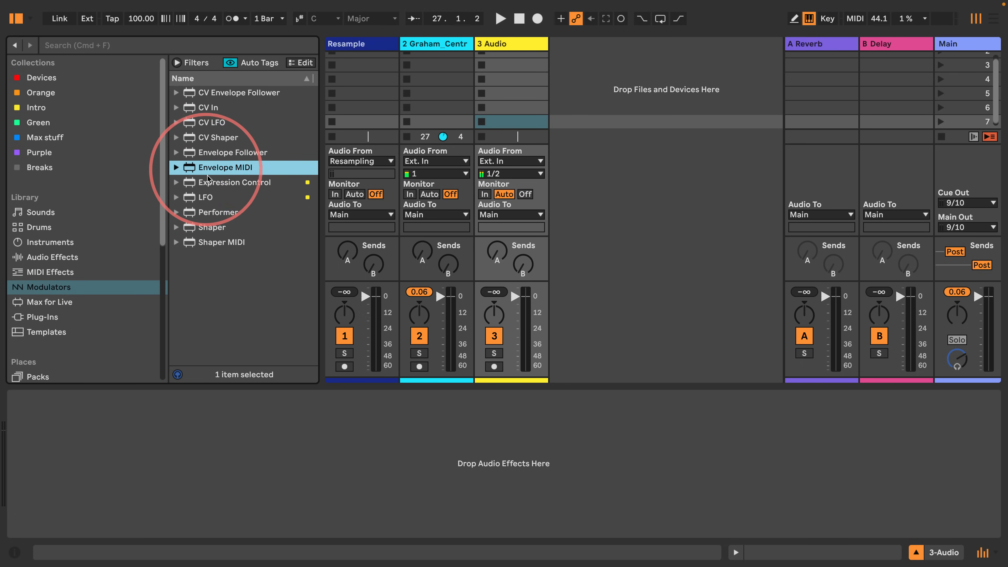
left_click(208, 182)
left_click(202, 167)
left_click(218, 184)
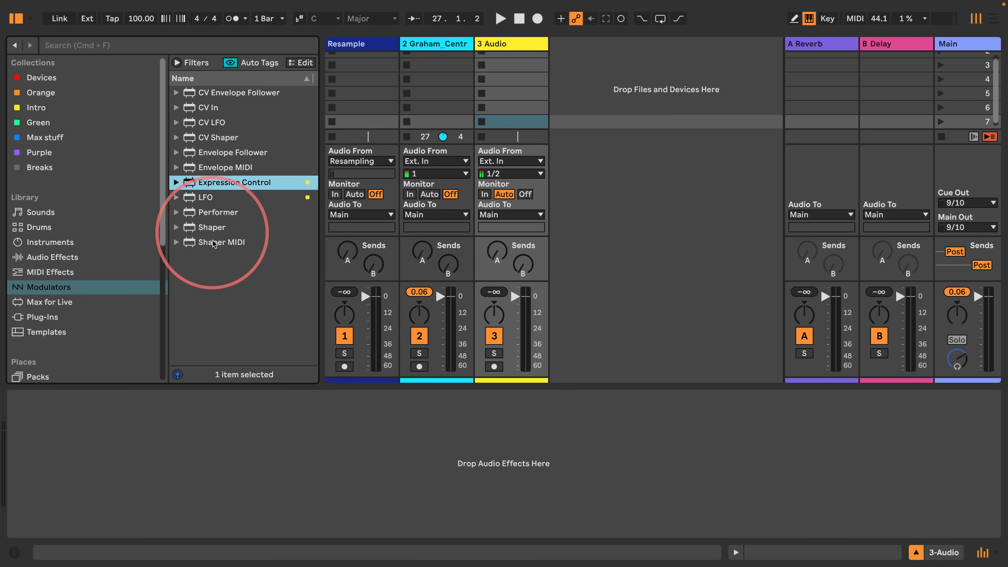
left_click(214, 242)
left_click(214, 182)
left_click(217, 167)
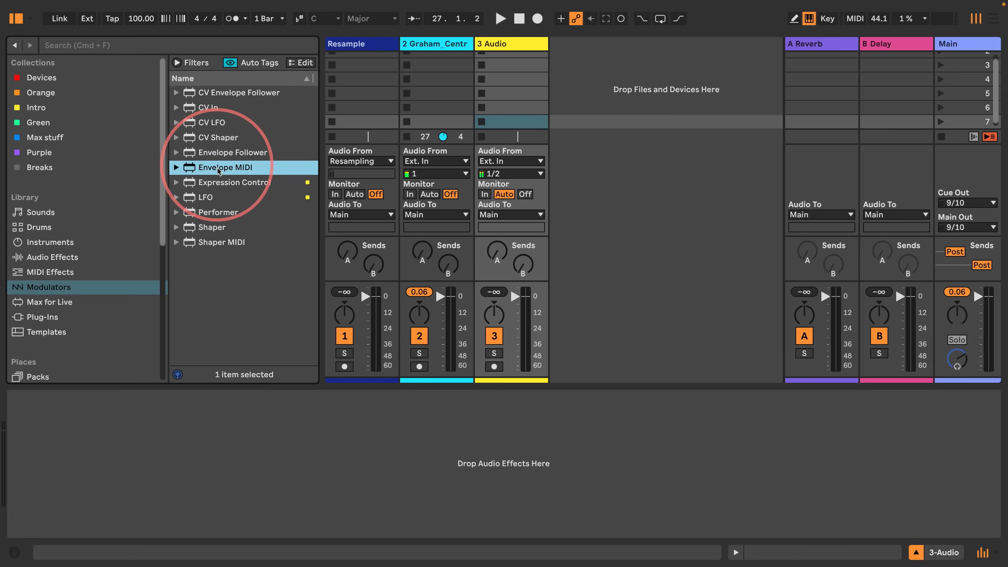
left_click(225, 183)
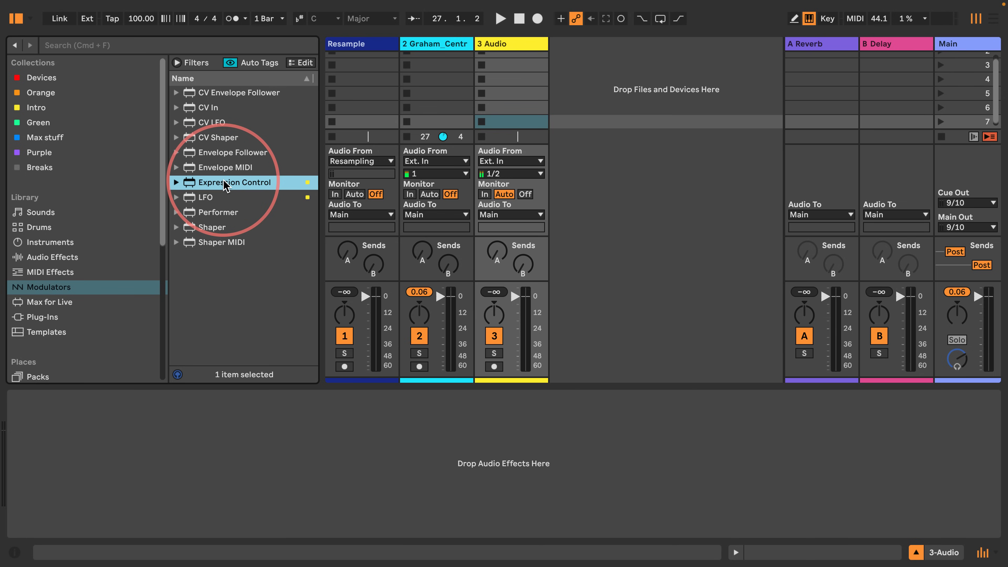
- Delete the empty third audio track from the set
left_click(516, 47)
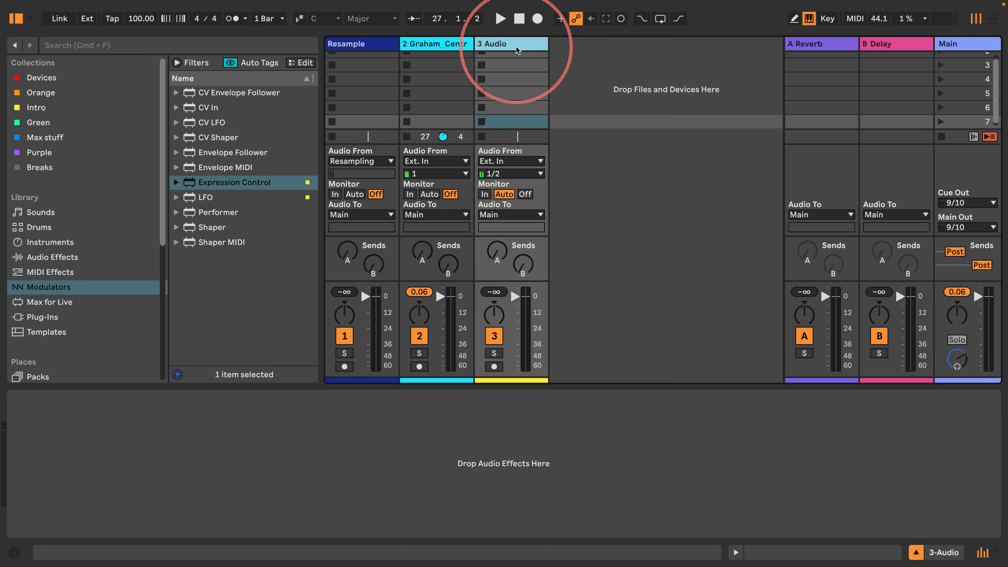
key("Delete")
scroll(426, 93, "up", 2)
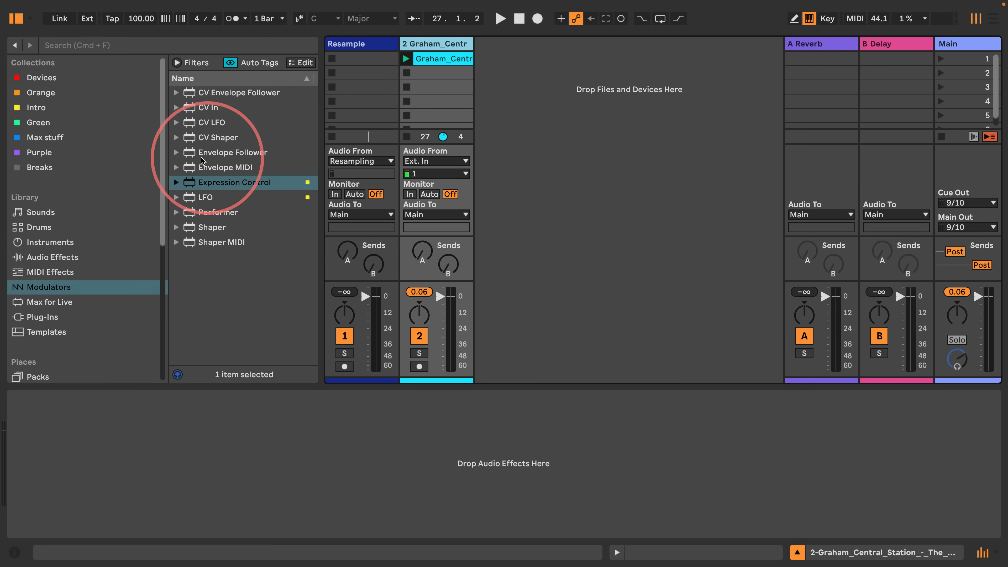
- Add Envelope MIDI on a new MIDI track and shape it with 20.0 s attack, 905 ms decay and 15.5 s release
left_click_drag(202, 160, 519, 92)
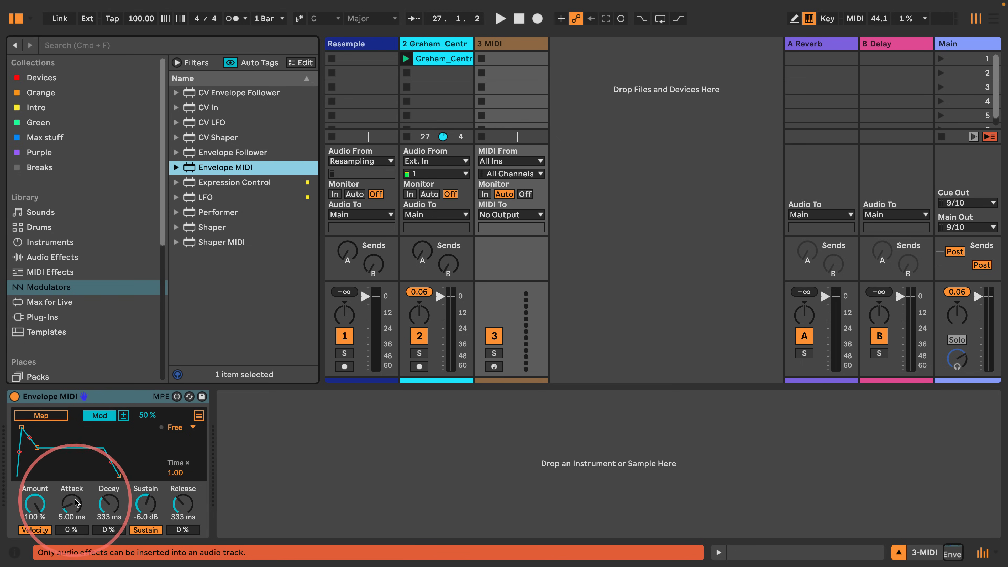
left_click(18, 427)
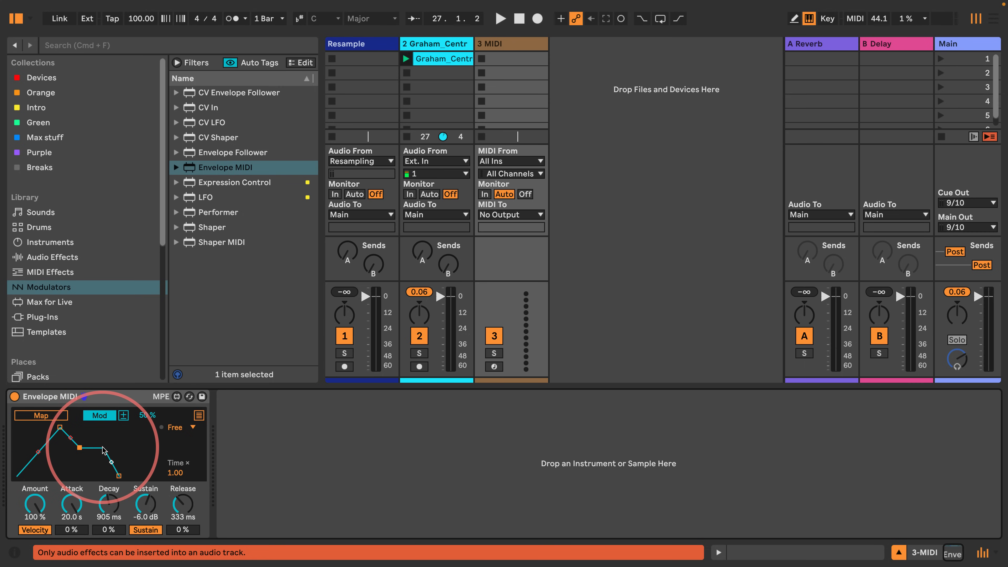
left_click_drag(104, 449, 114, 460)
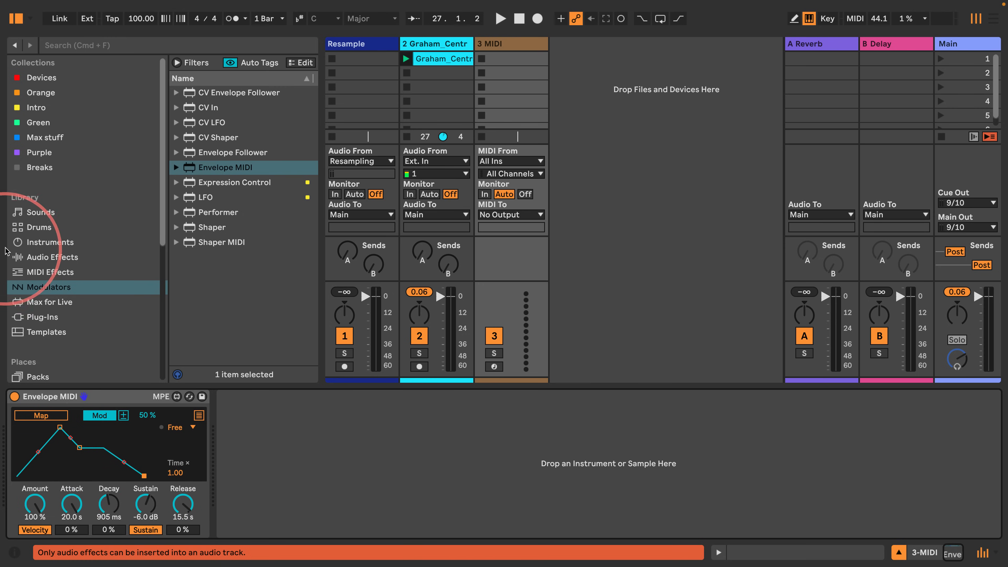
- Load Operator onto a new MIDI track and raise its oscillator envelope attack to about 148 ms
left_click(43, 242)
scroll(218, 266, "down", 2)
scroll(217, 266, "down", 3)
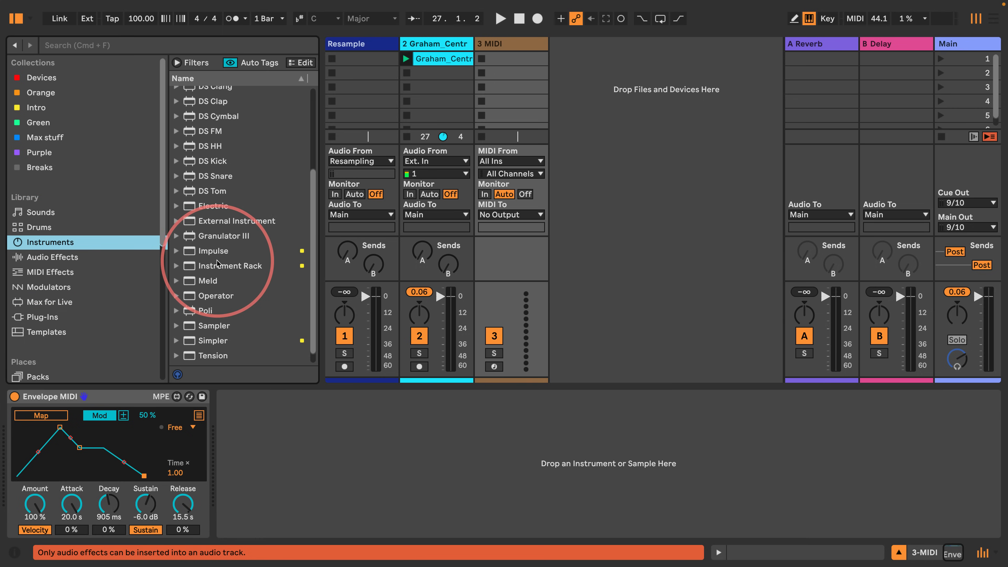
scroll(217, 262, "up", 4)
scroll(217, 262, "down", 5)
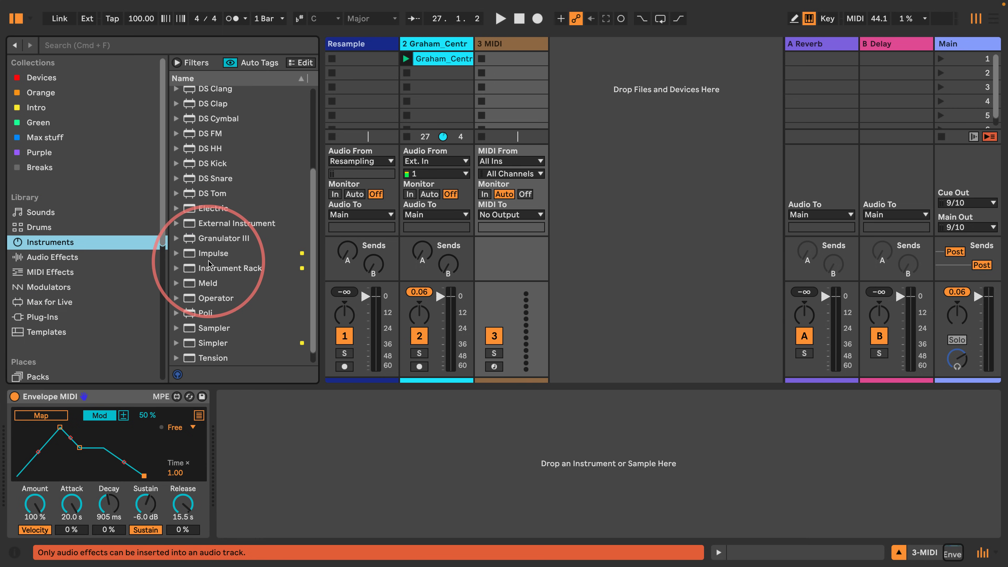
left_click_drag(216, 282, 607, 91)
left_click_drag(185, 400, 226, 399)
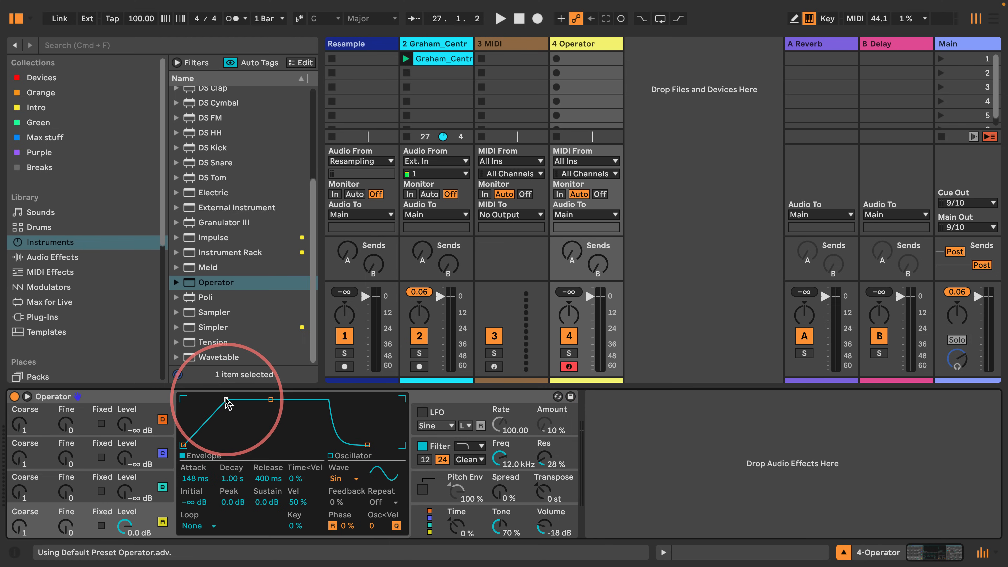
- Delete the Operator track
left_click(570, 45)
key("Delete")
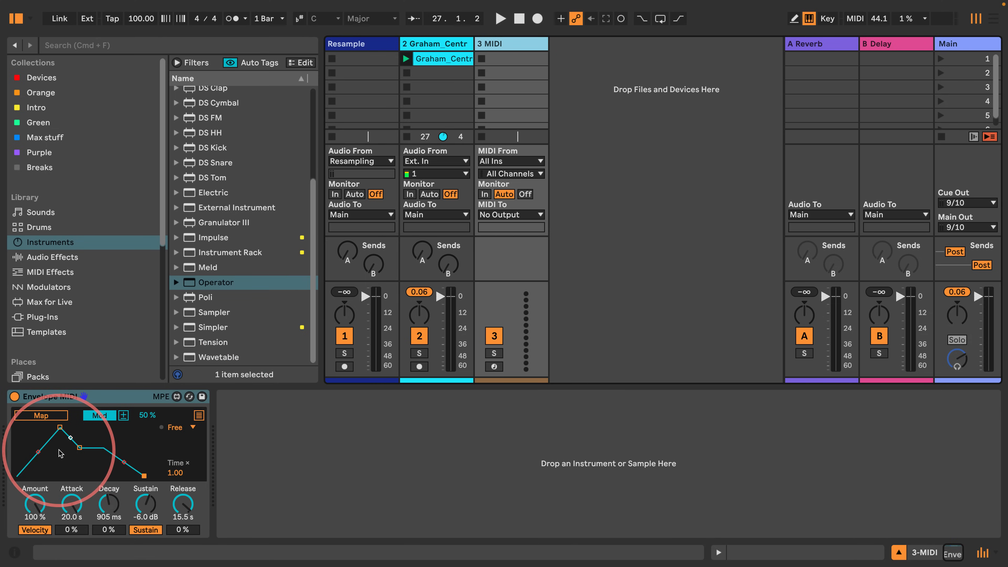
- Set Envelope MIDI to 0.10 ms attack, 20.0 s decay and -inf dB sustain, and map it in Remote mode to track 2's volume
left_click_drag(60, 427, 63, 497)
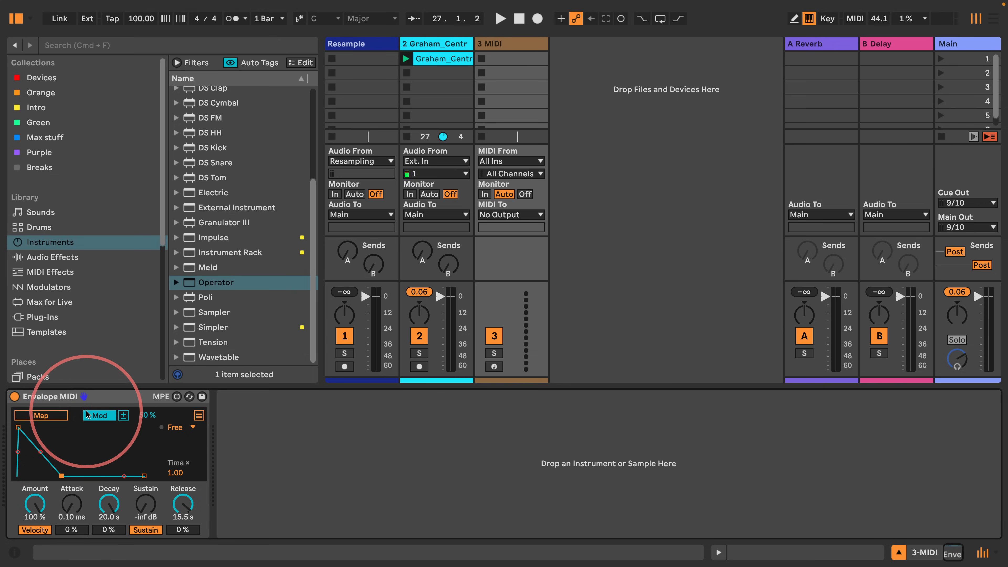
left_click(97, 416)
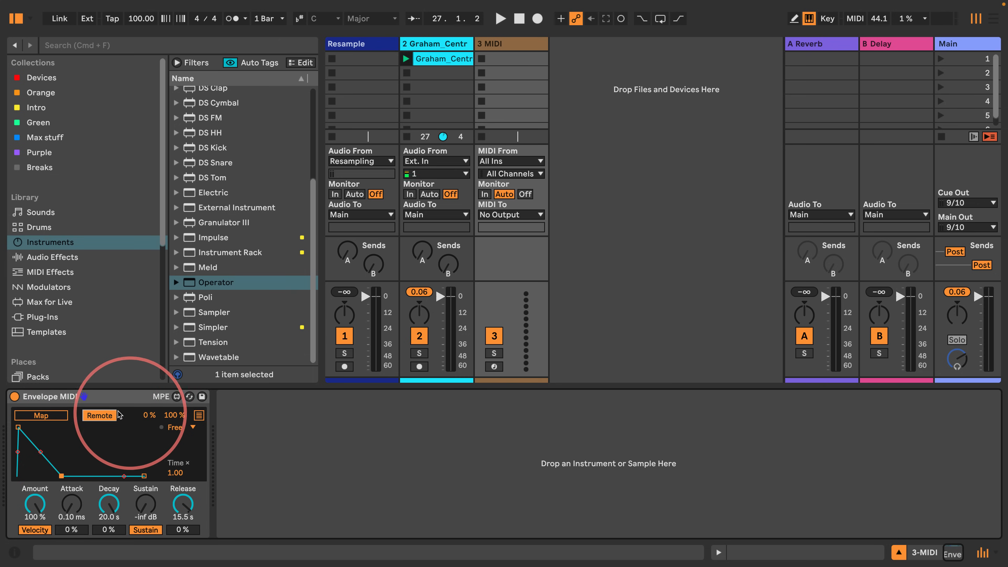
left_click(40, 417)
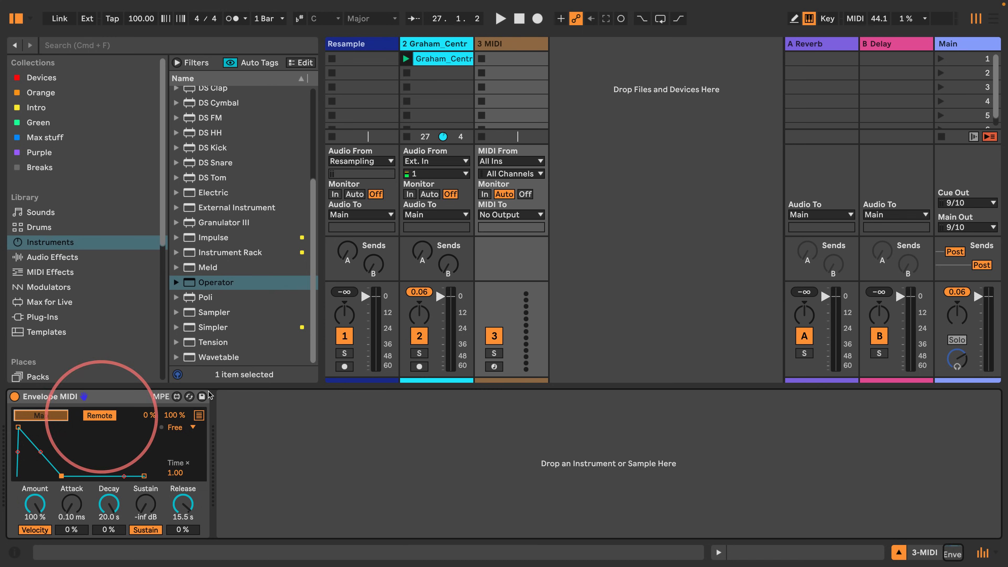
left_click(439, 297)
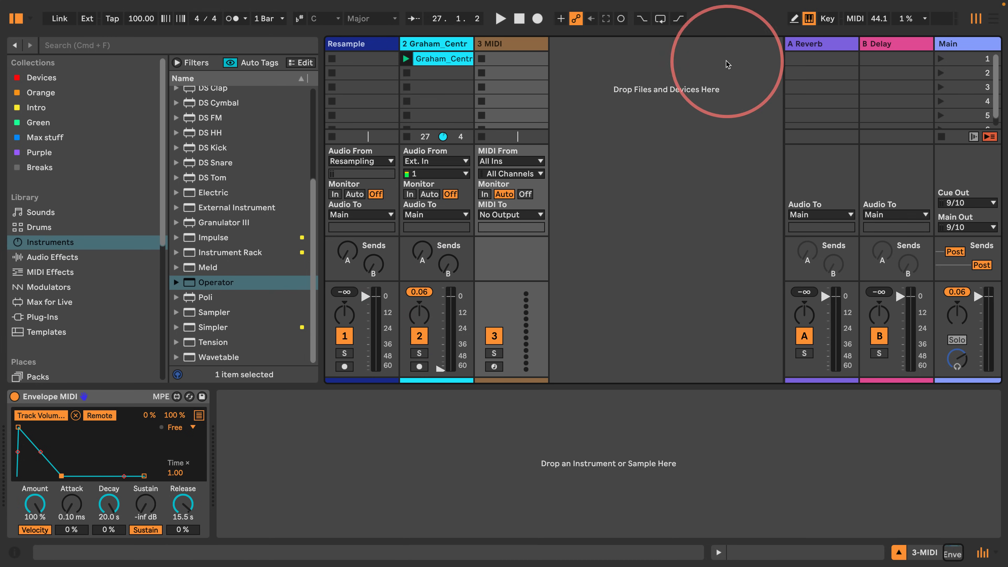
- Set the MIDI track's monitoring to In, trigger the envelope with a note, and shorten its decay to 195 ms
left_click(484, 194)
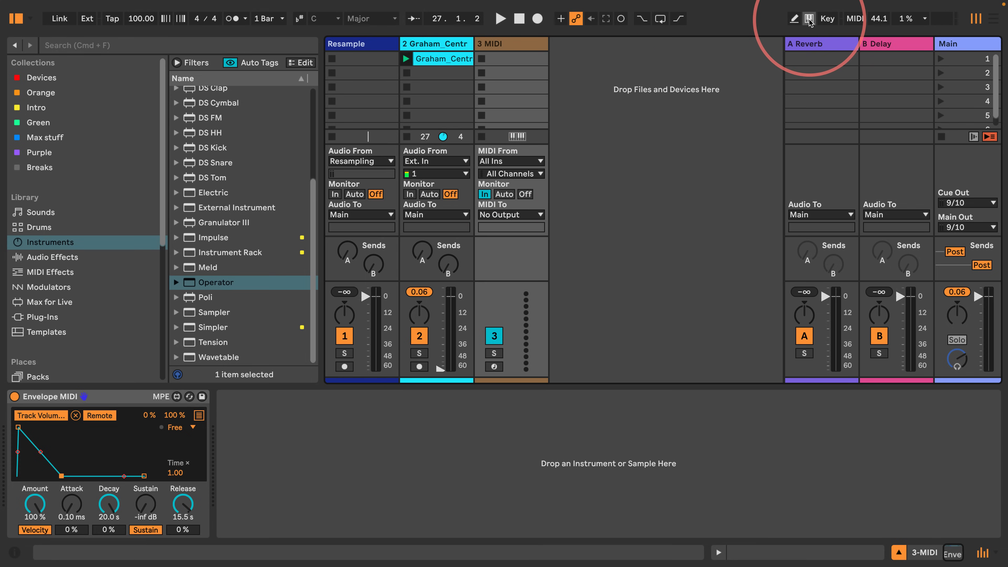
key("a")
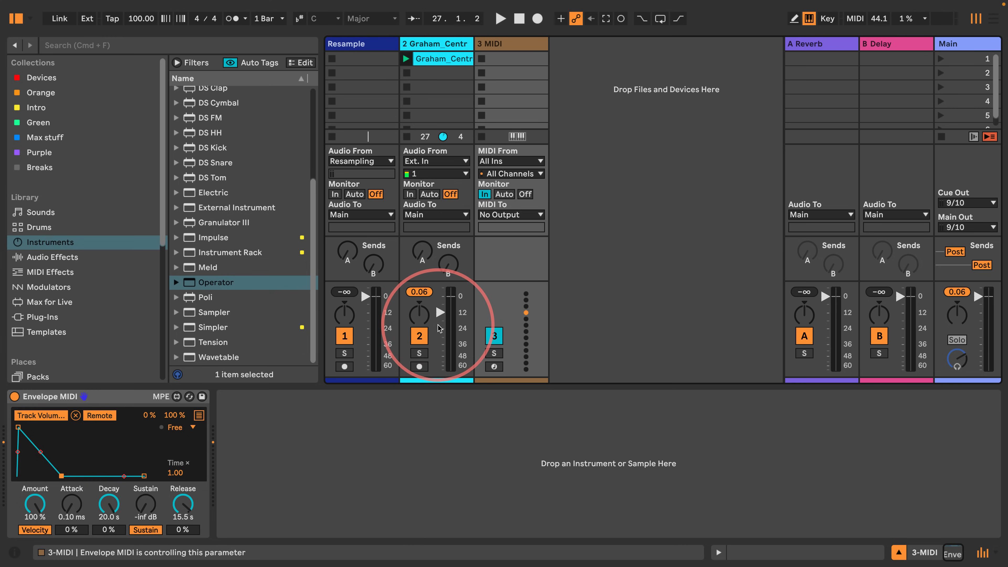
left_click_drag(108, 504, 105, 519)
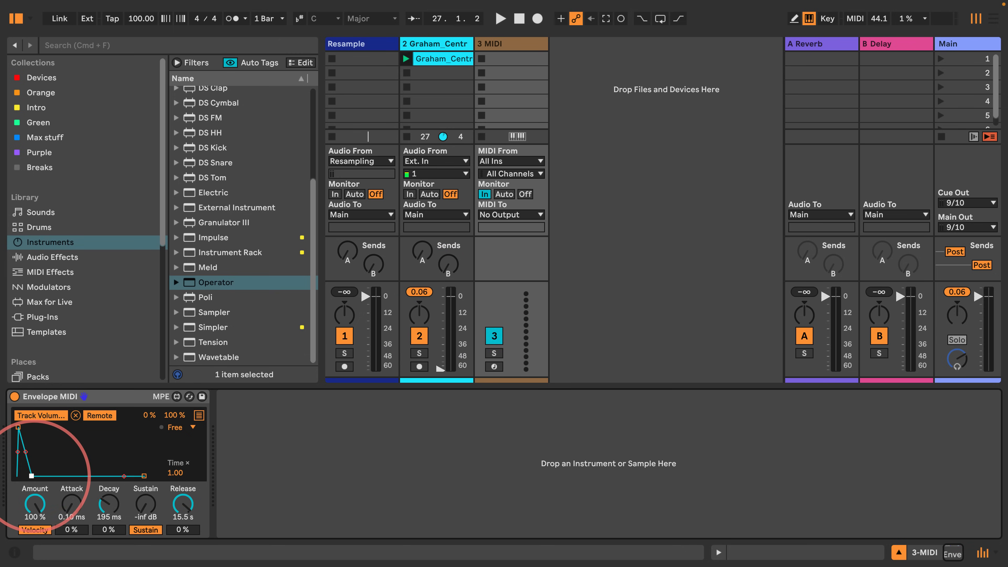
- Launch the Graham Central Station clip on track 2 and lengthen the Envelope MIDI decay to 2.10 s
left_click(405, 59)
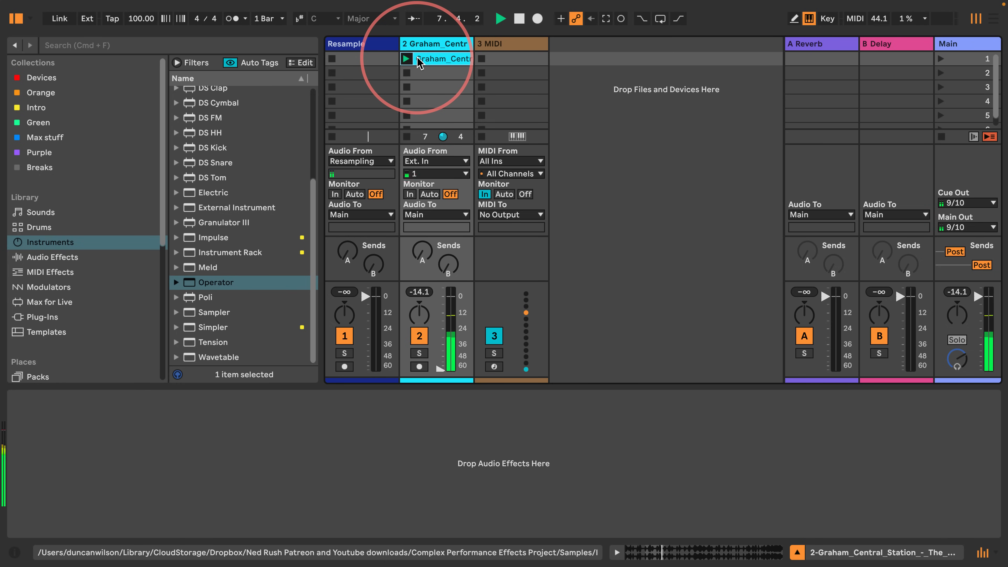
double_click(502, 44)
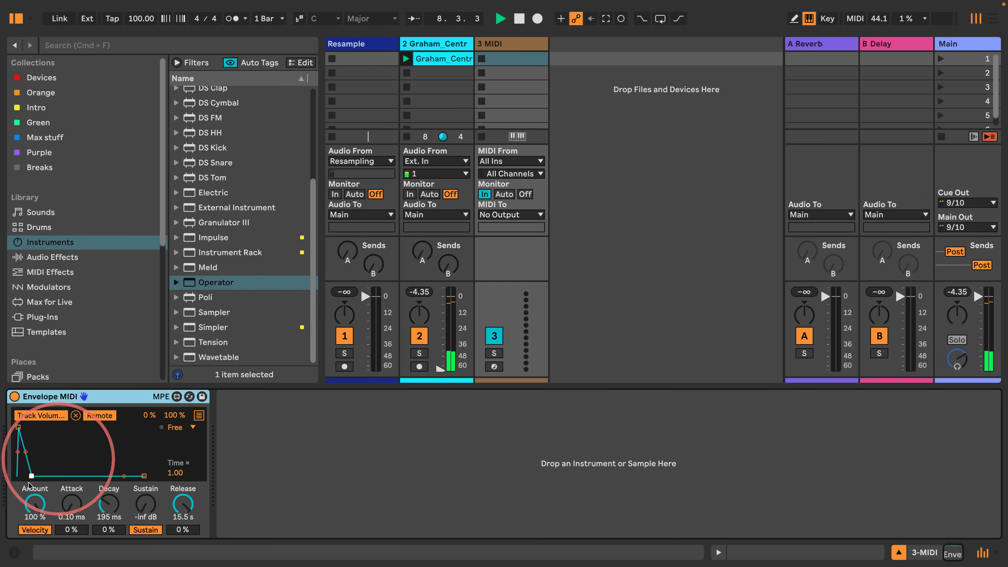
left_click_drag(32, 477, 48, 476)
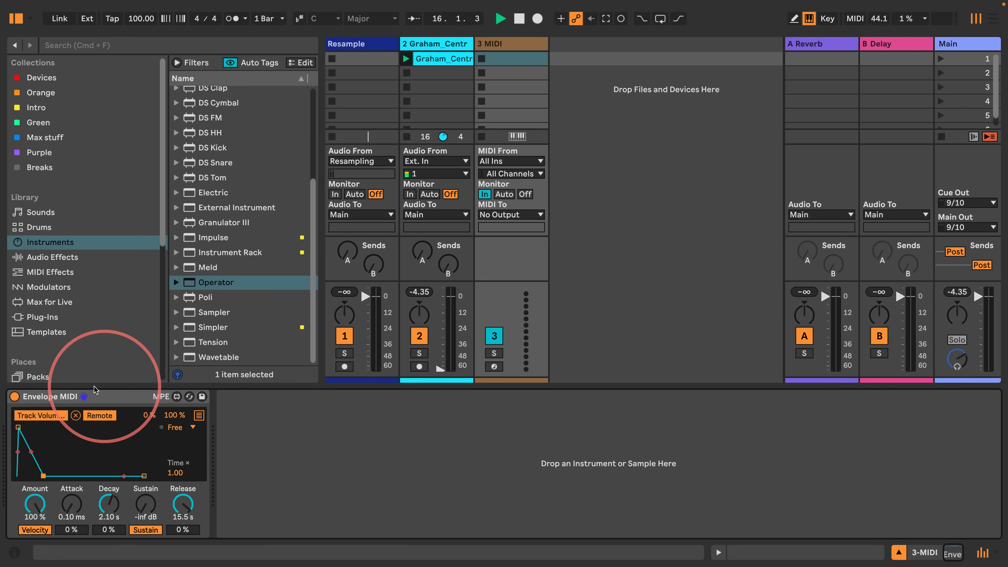
- Delete the Envelope MIDI device from the MIDI track and stop playback
left_click(70, 397)
key("Delete")
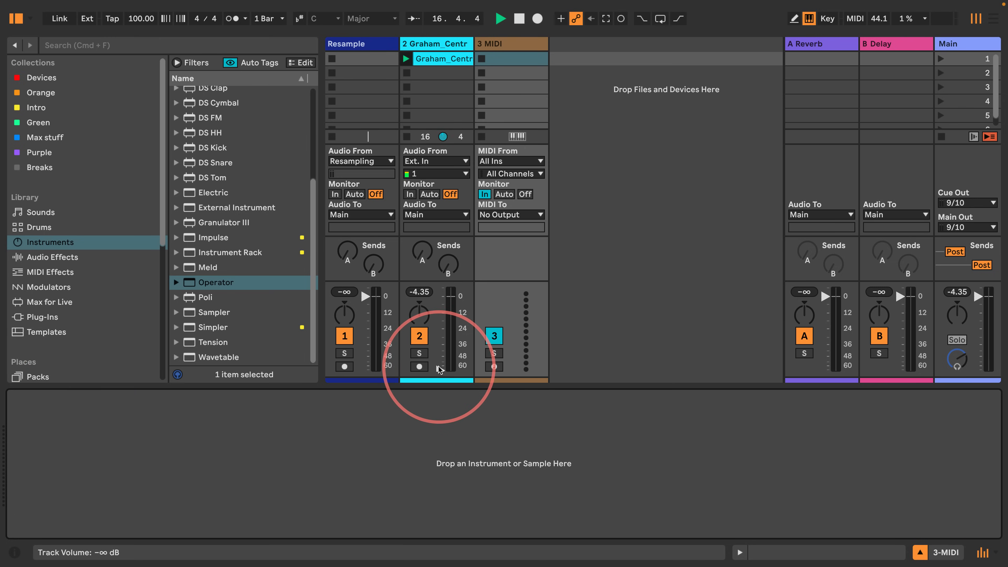
key("space")
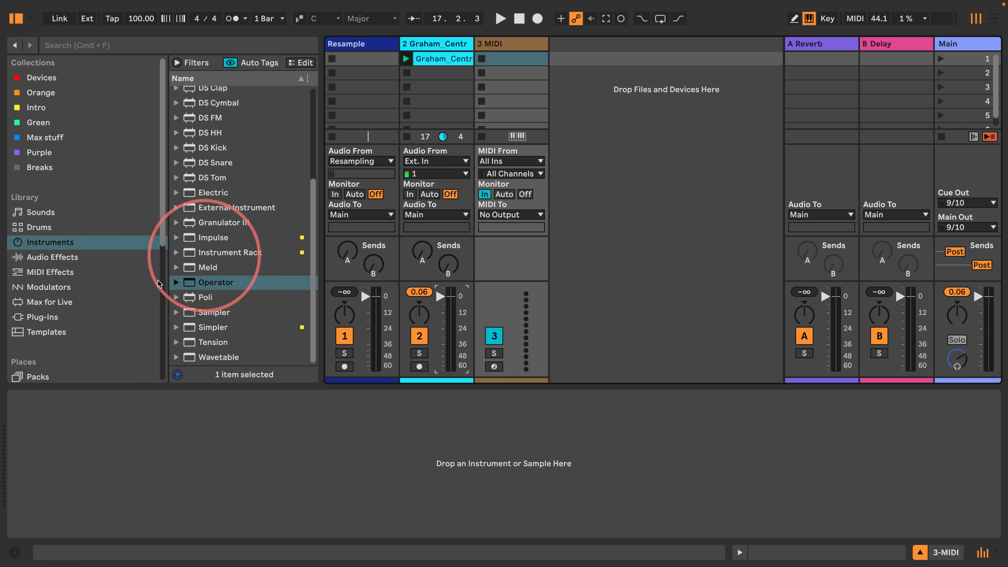
- Load the Envelope MIDI effect onto the MIDI track
left_click(40, 272)
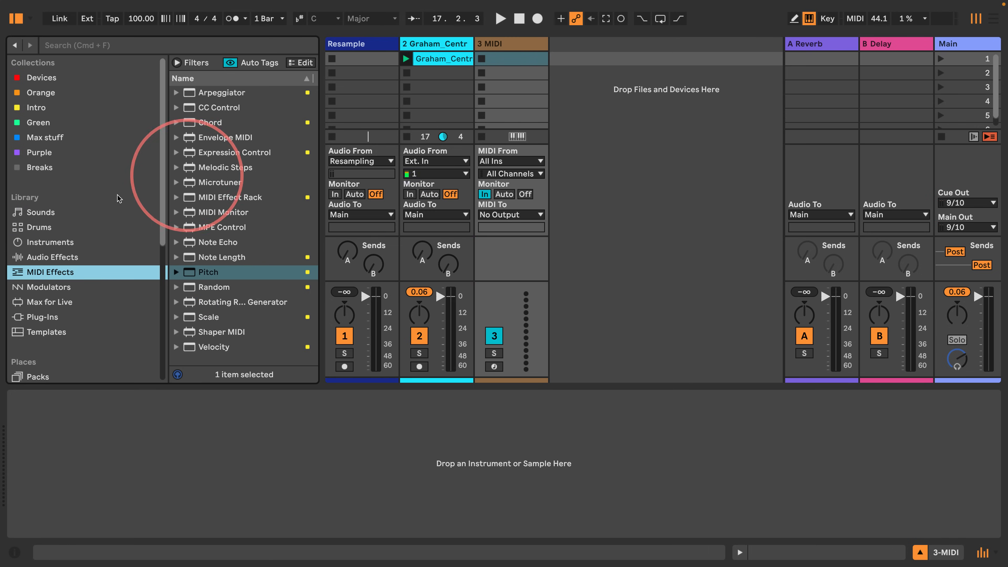
left_click_drag(210, 137, 107, 455)
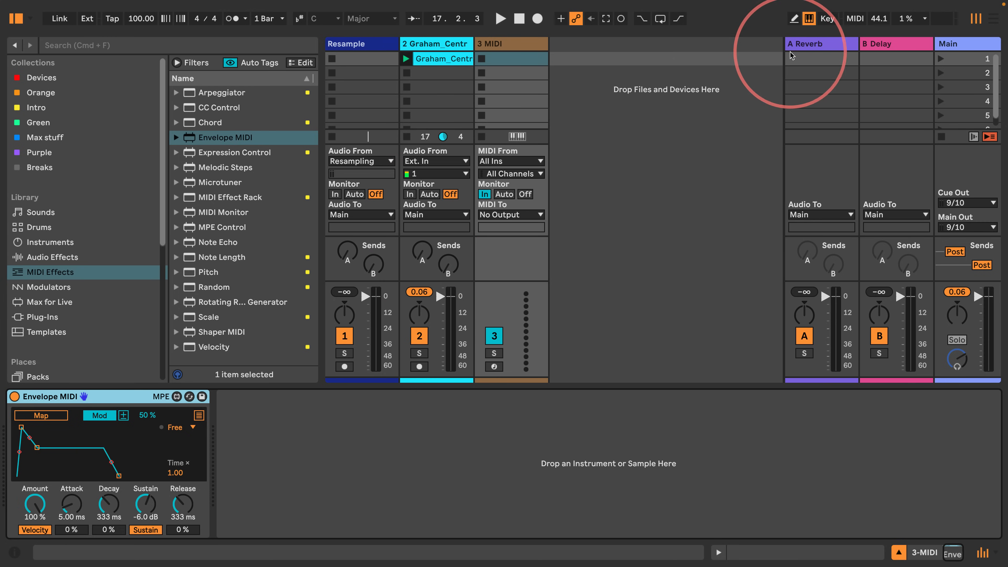
- Remove the Reverb device from return track A and delete return track B
left_click(814, 44)
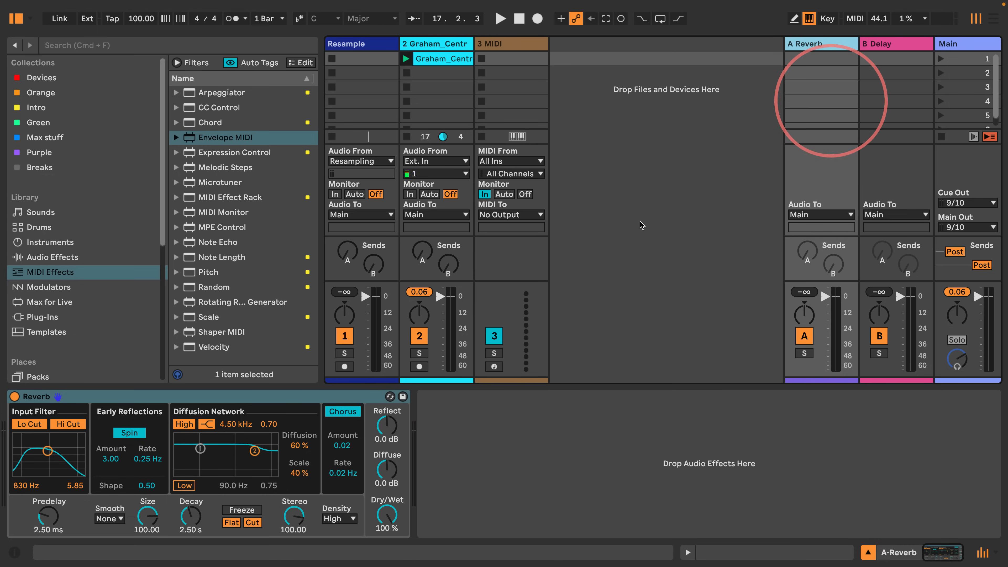
left_click(137, 395)
key("Delete")
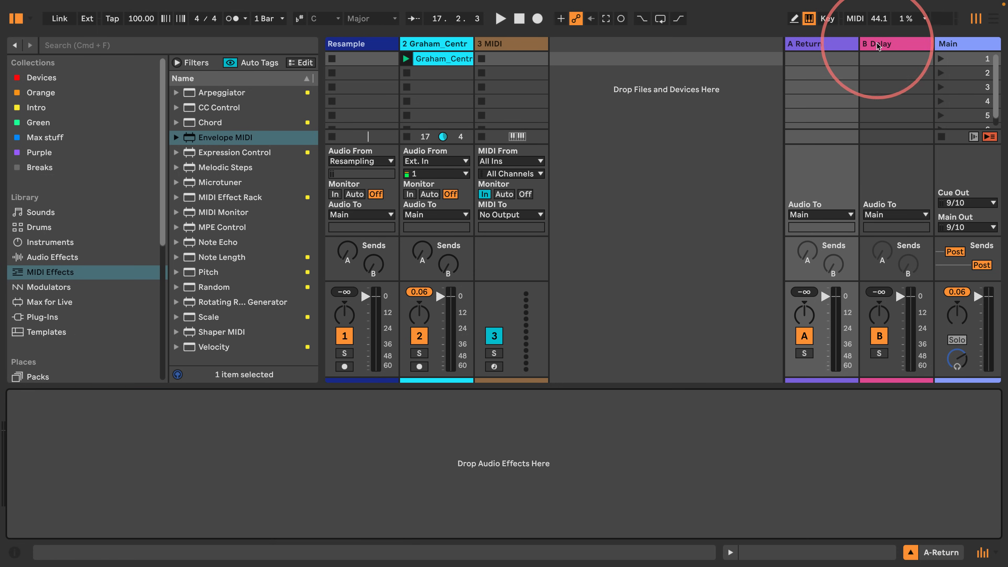
left_click(893, 44)
key("Delete")
- Load the Echo audio effect onto return track A
left_click(48, 257)
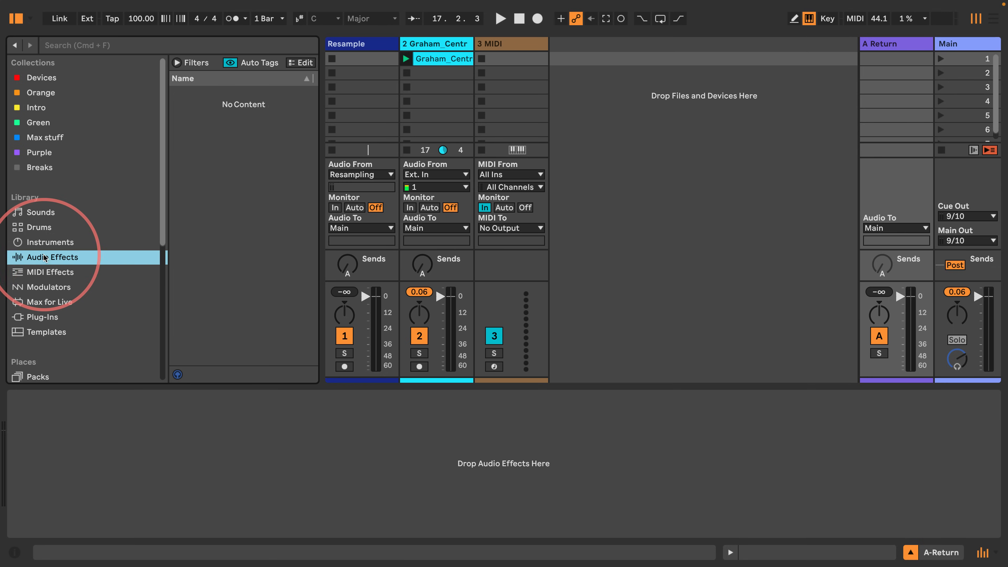
scroll(183, 247, "down", 5)
scroll(206, 292, "down", 3)
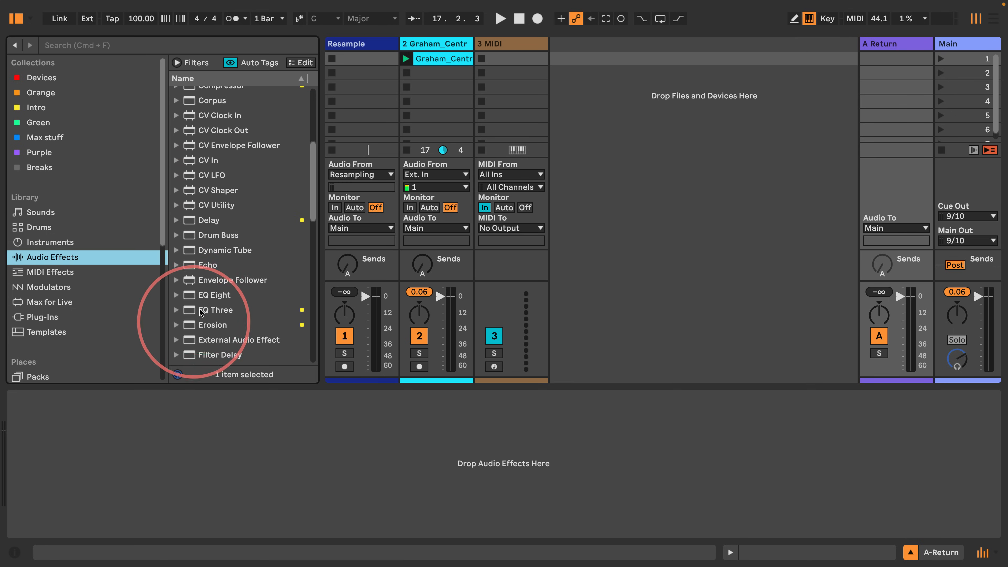
left_click_drag(187, 265, 896, 48)
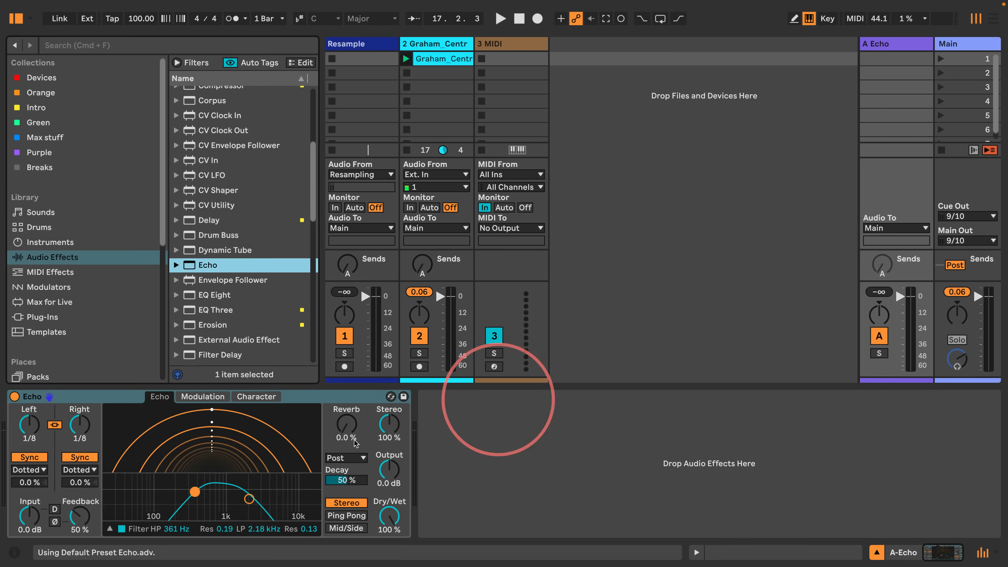
- Change Echo's linked left and right delay times to straight 1/16 Notes
left_click(79, 469)
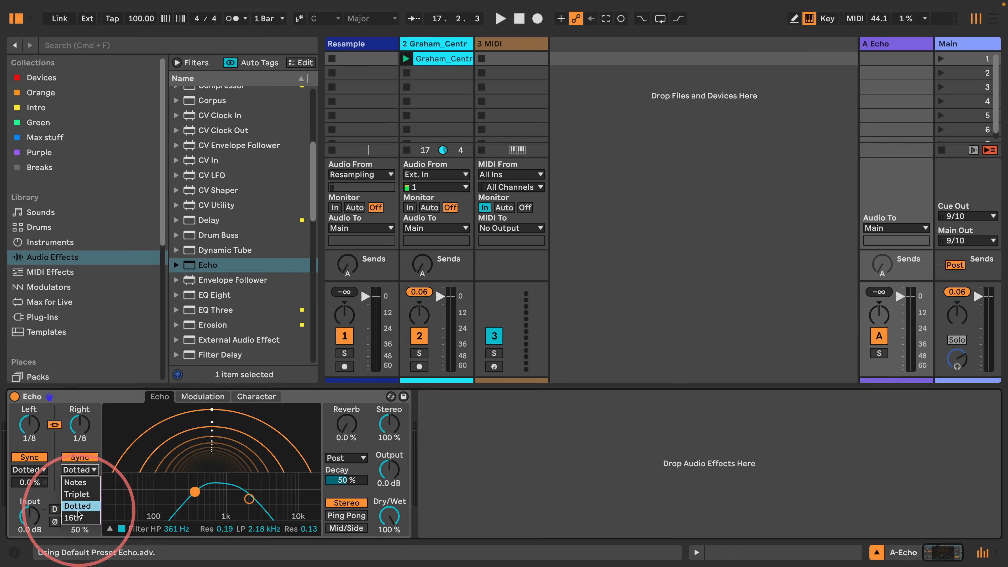
left_click(82, 482)
left_click_drag(79, 424, 79, 426)
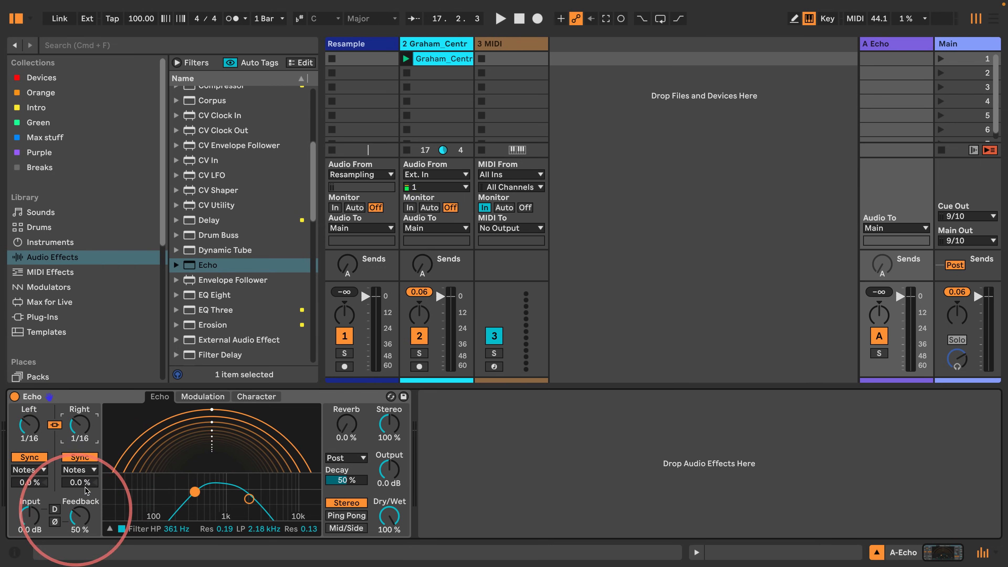
- Map the MIDI track's Envelope MIDI in Remote mode to Send A on track 2
left_click(442, 48)
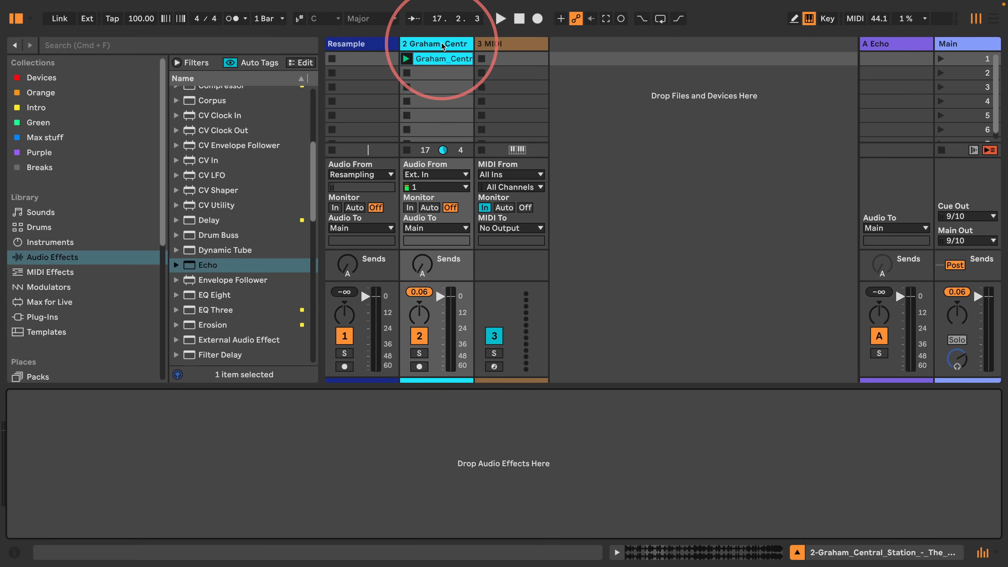
left_click(492, 43)
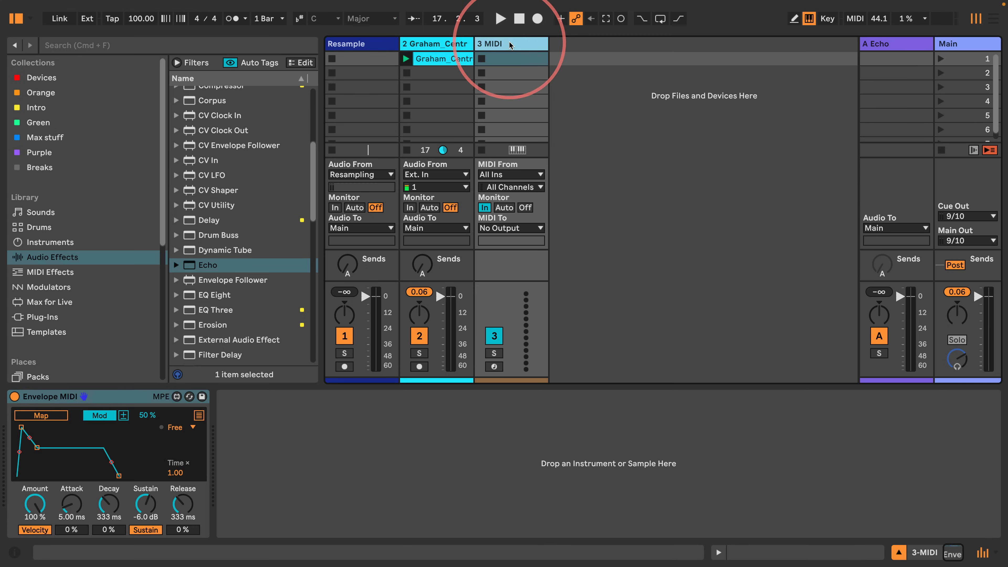
left_click(108, 418)
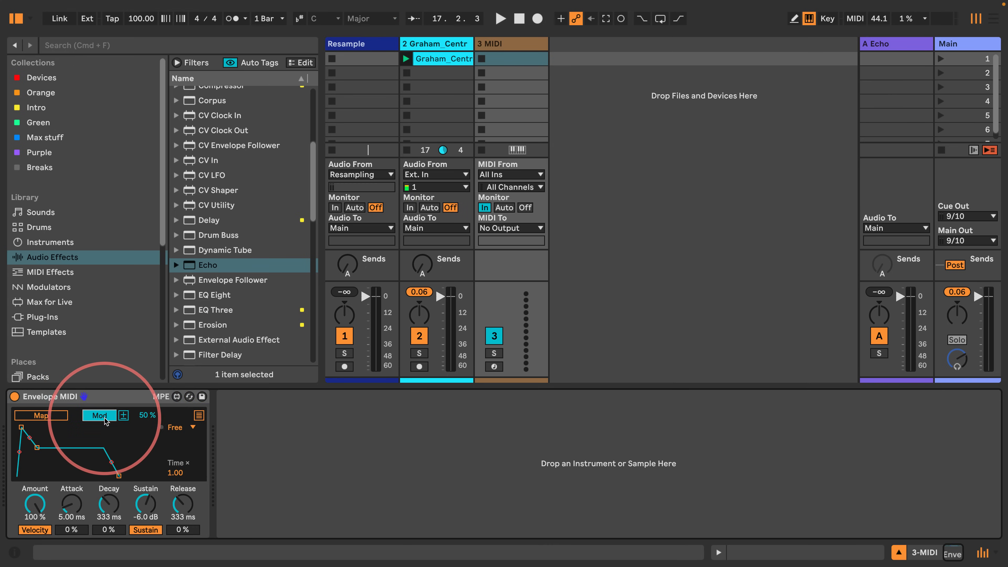
left_click(41, 416)
left_click(423, 272)
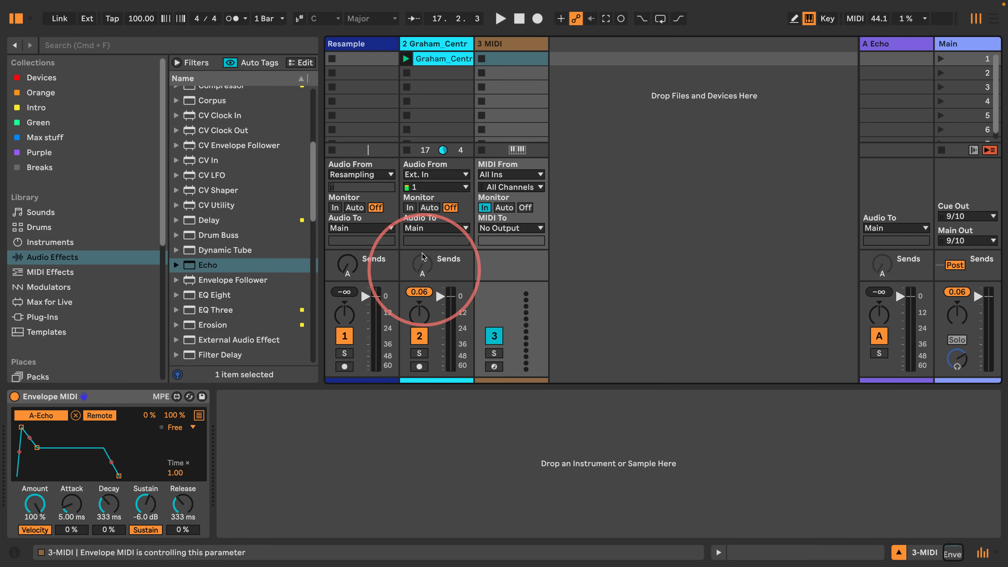
- Play the clip through Echo and set its filter to HP 422 Hz and LP 2.13 kHz, both resonances to 0.22, and feedback to 62%
left_click(891, 44)
left_click(432, 44)
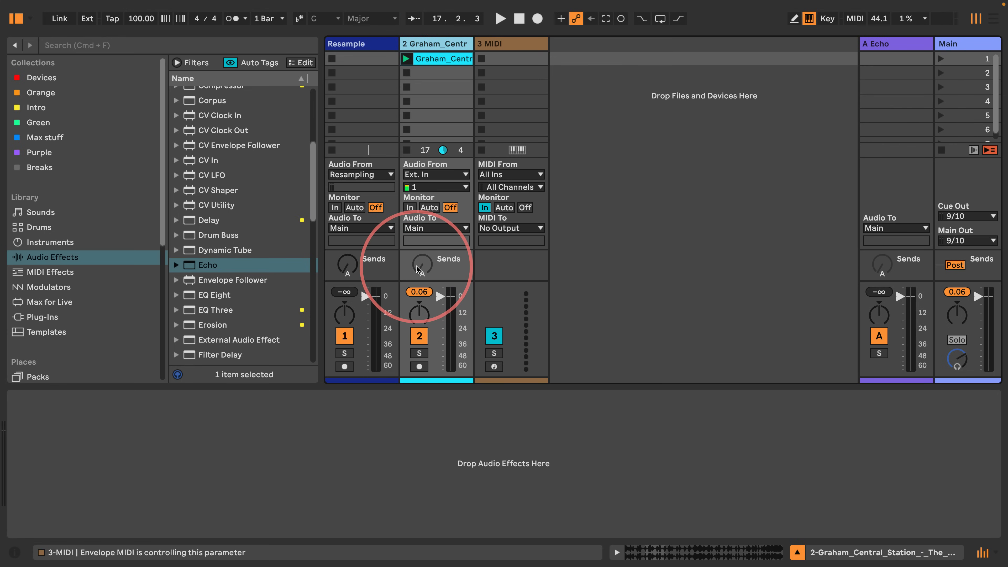
key("space")
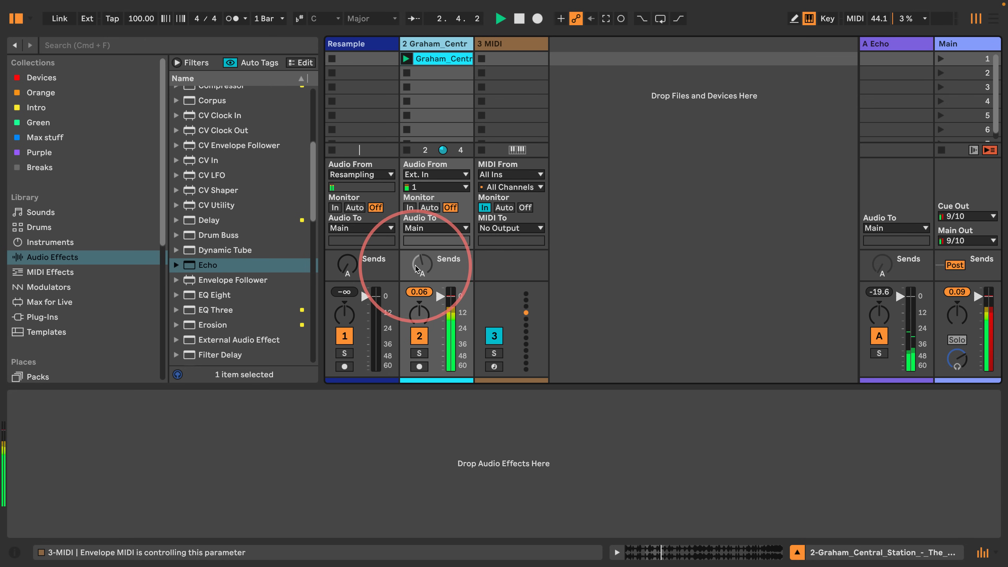
left_click(911, 44)
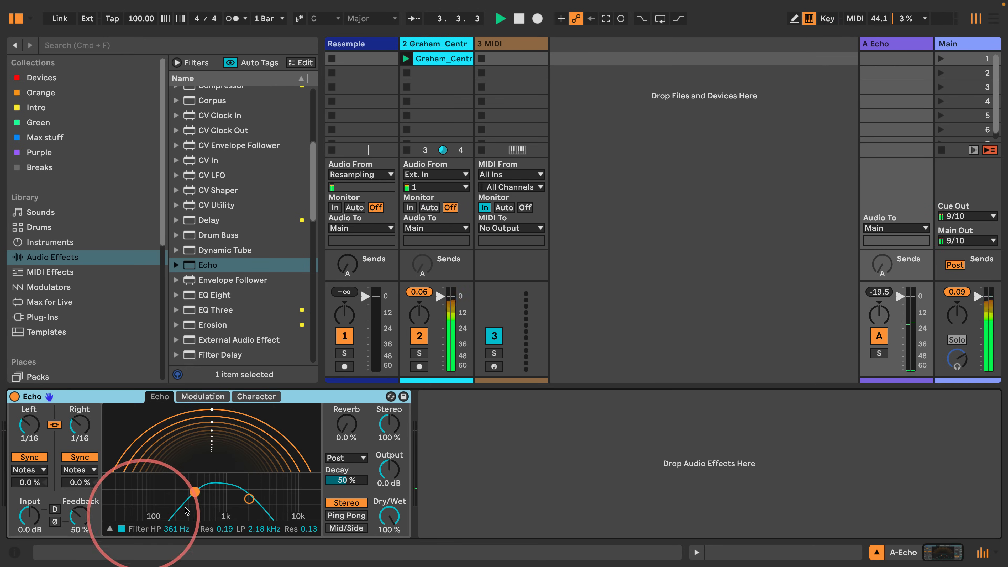
left_click_drag(249, 499, 200, 488)
left_click_drag(83, 518, 83, 518)
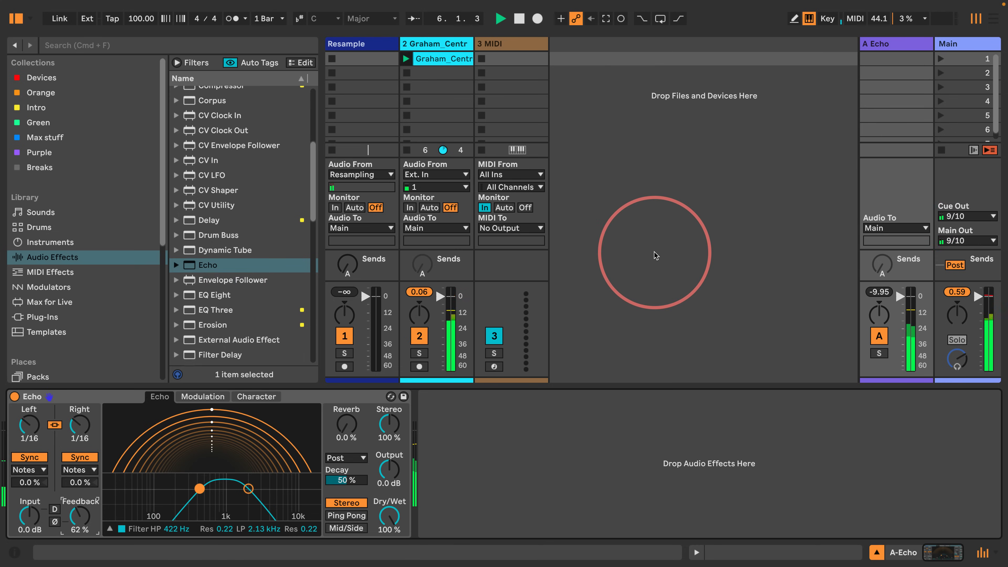
- Insert MIDI Monitor before Envelope MIDI on the MIDI track and trigger a C3 note
left_click(441, 44)
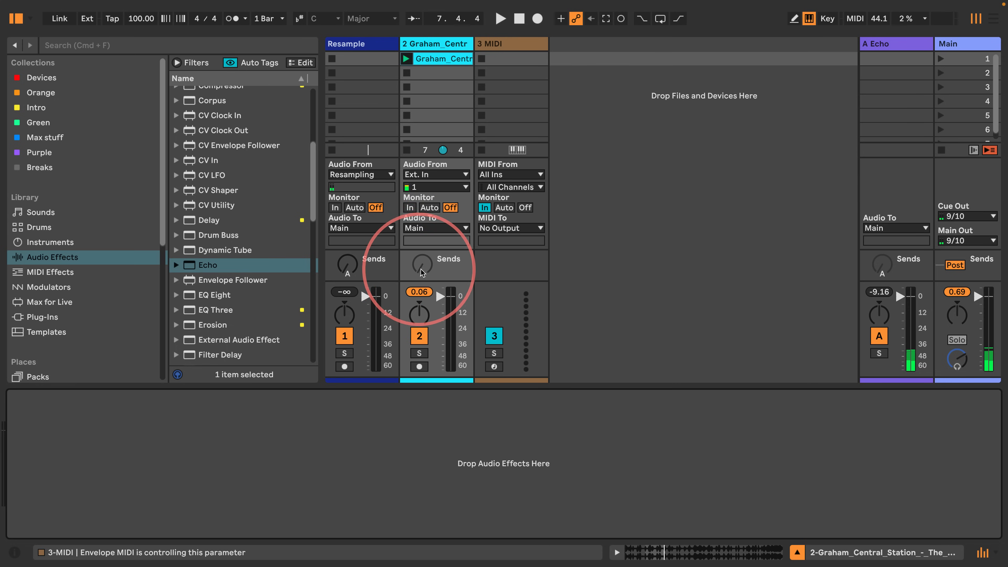
left_click(492, 43)
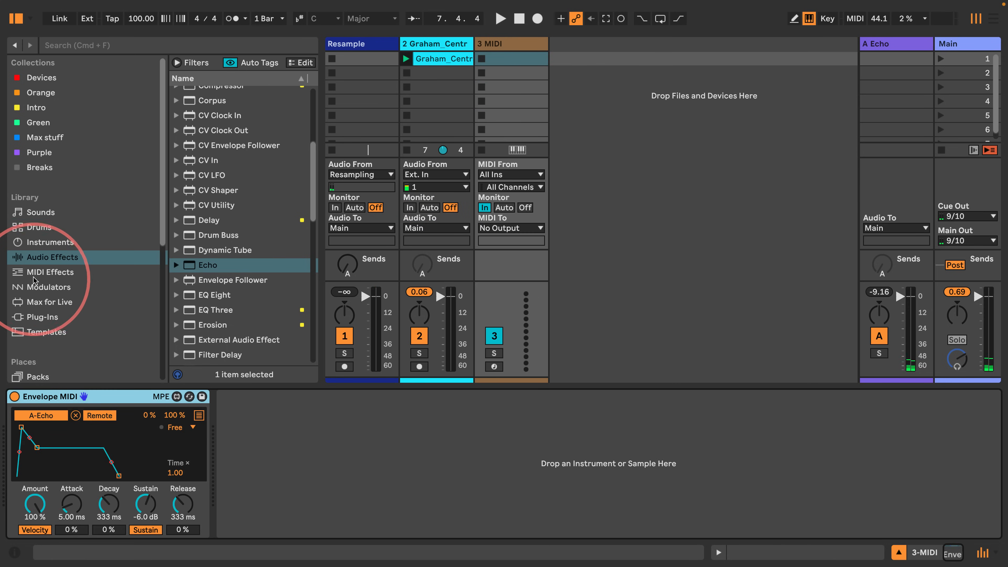
left_click(48, 272)
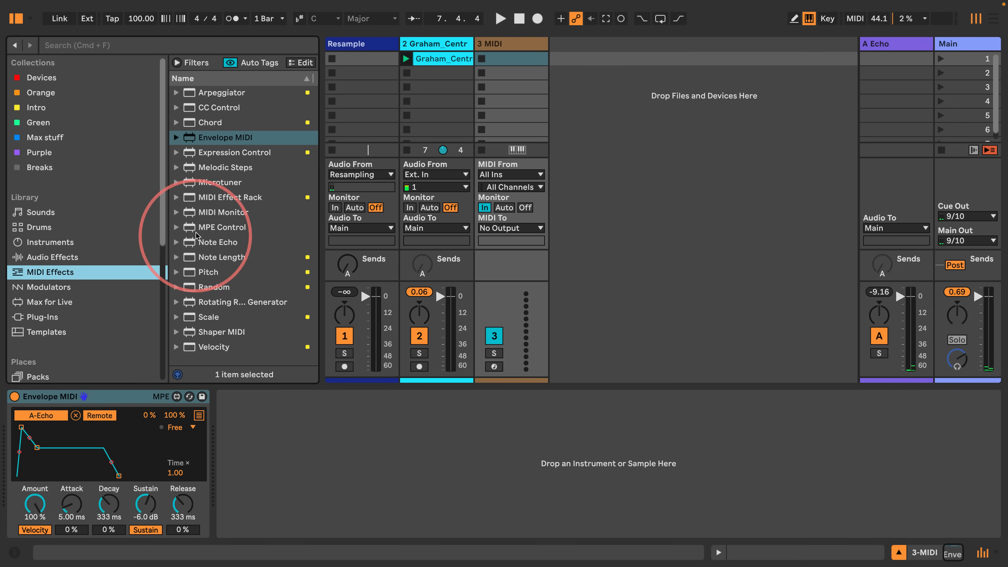
left_click_drag(197, 212, 9, 415)
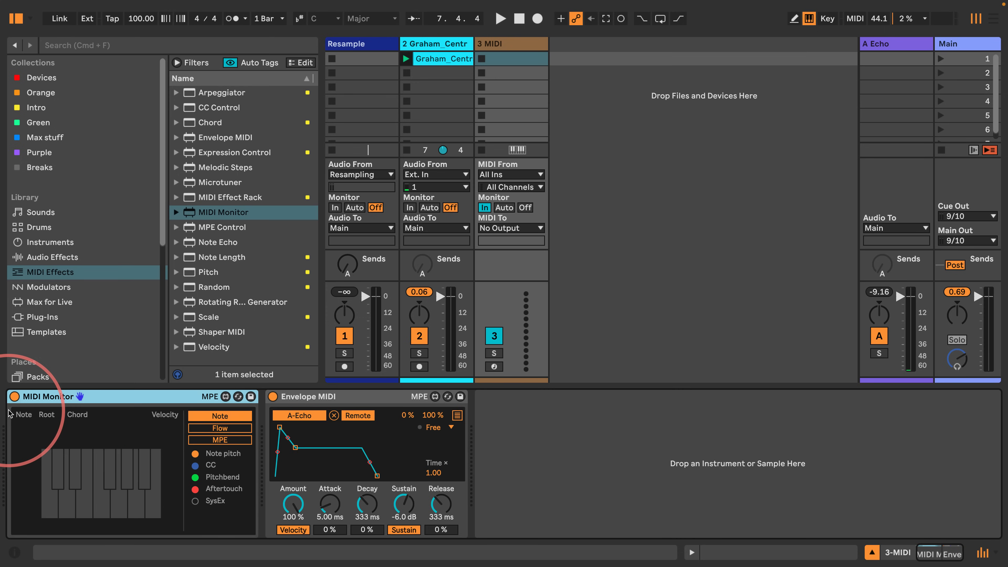
left_click(50, 497)
left_click(51, 503)
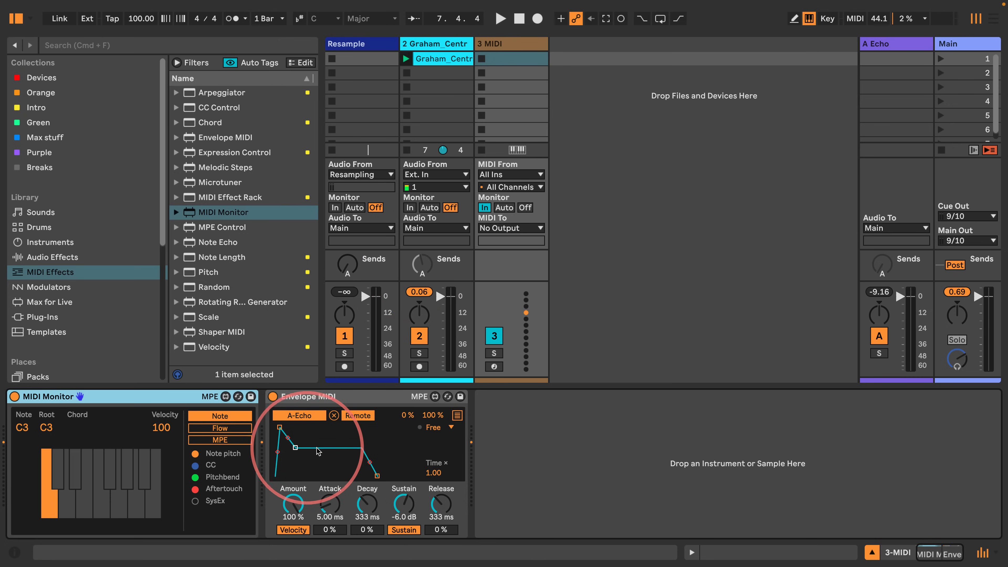
- Set Envelope MIDI to -inf dB sustain, 0.10 ms attack, 1.04 s decay and 1.00 ms release, with Velocity off
left_click_drag(404, 507, 403, 516)
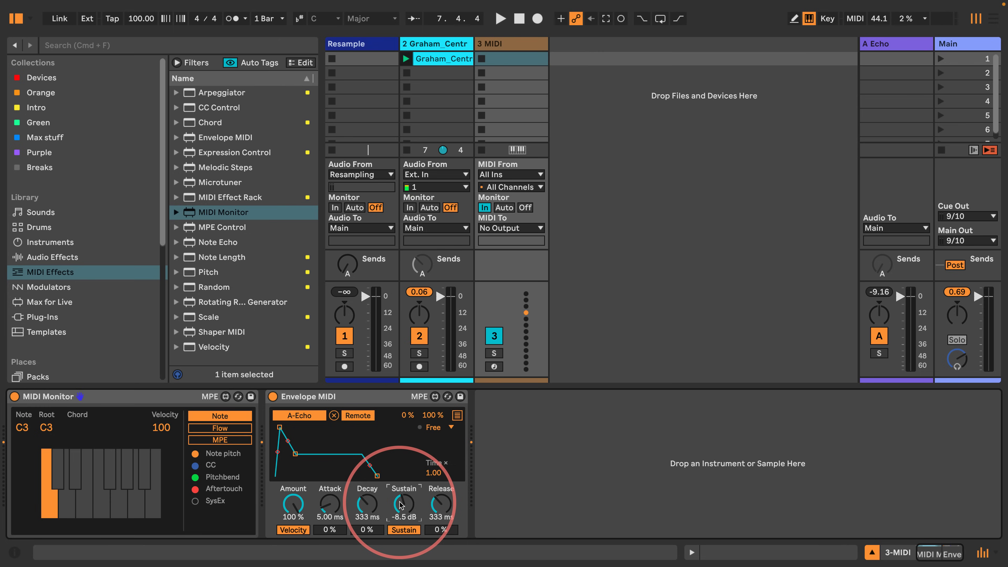
left_click_drag(400, 504, 404, 528)
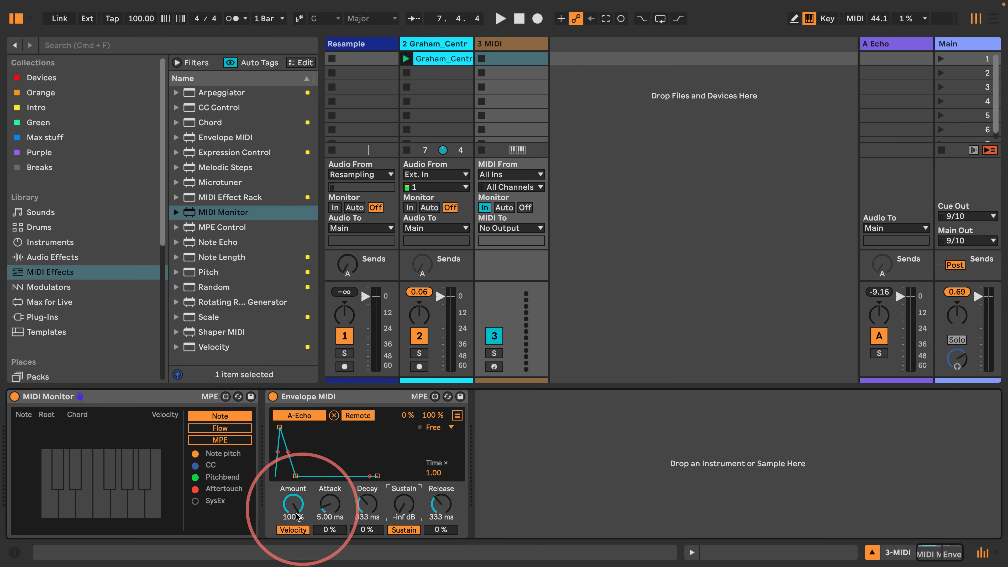
left_click(290, 531)
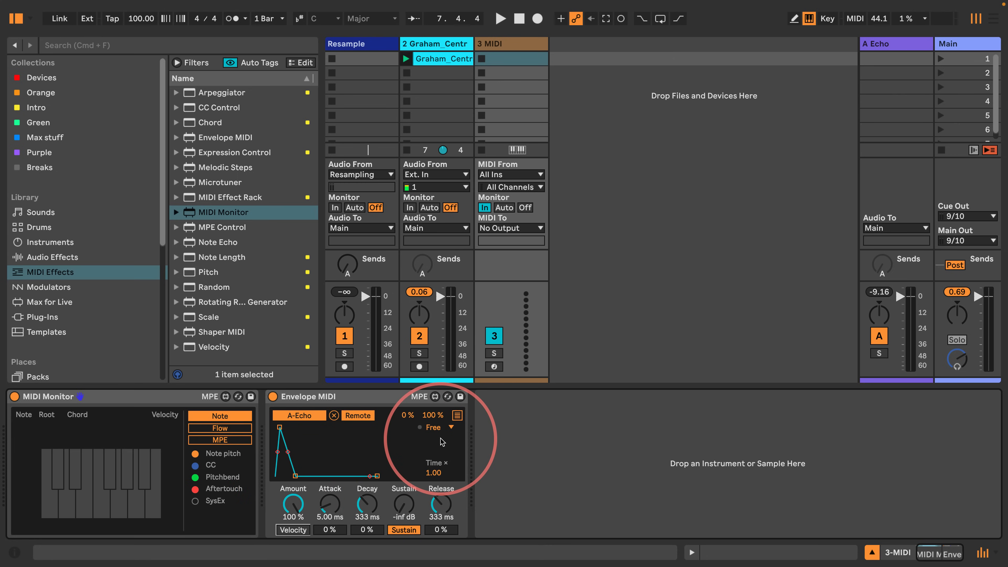
left_click_drag(329, 501, 332, 532)
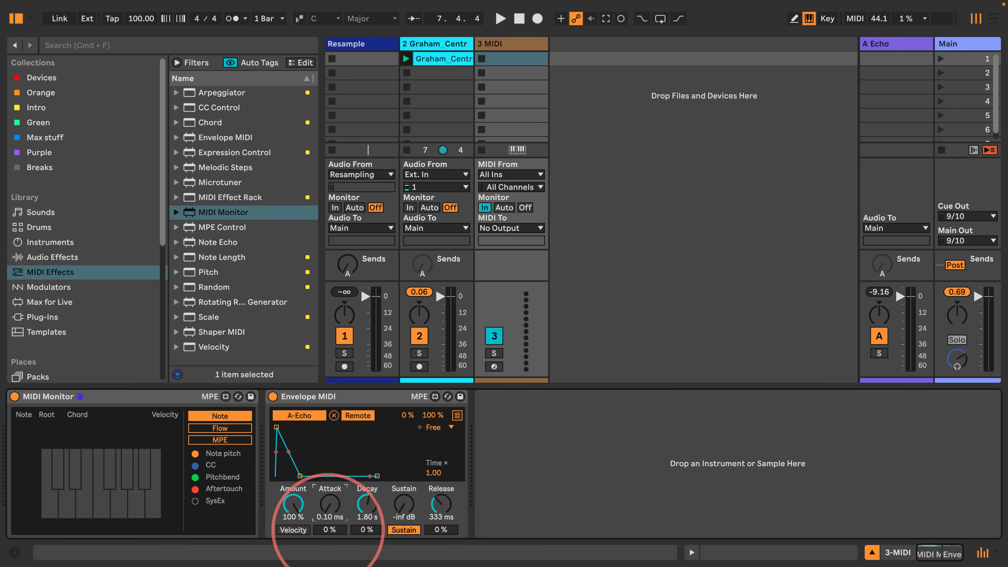
left_click_drag(432, 505, 432, 532)
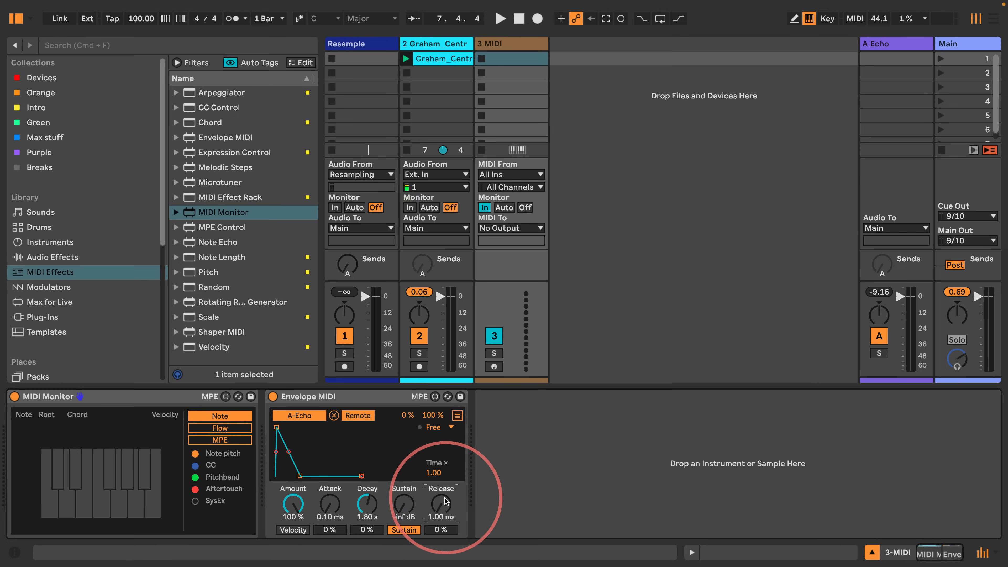
left_click_drag(366, 504, 366, 514)
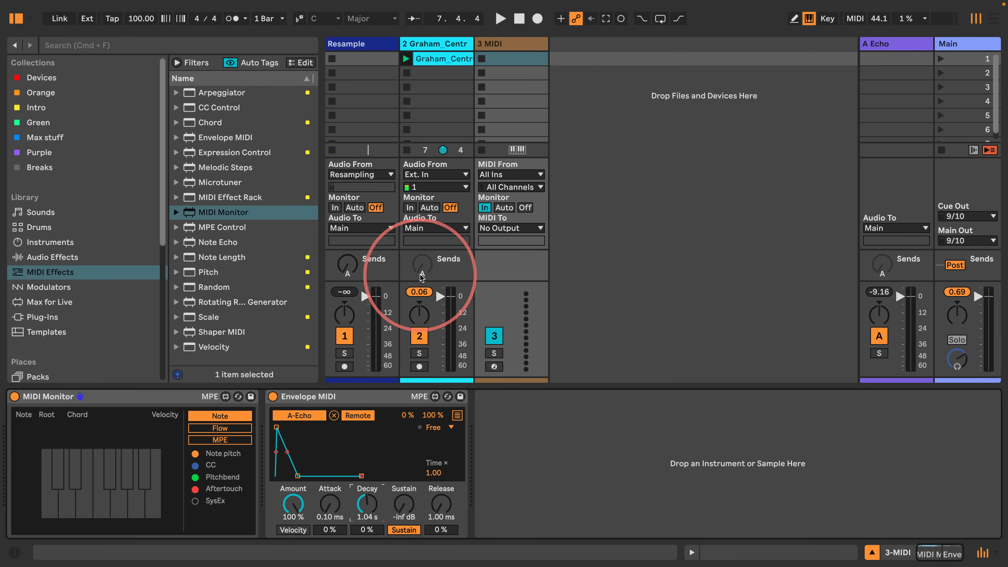
- Audition the envelope-controlled echo send on track 2 and set the Envelope MIDI release to 26.5 ms
left_click_drag(423, 277, 424, 273)
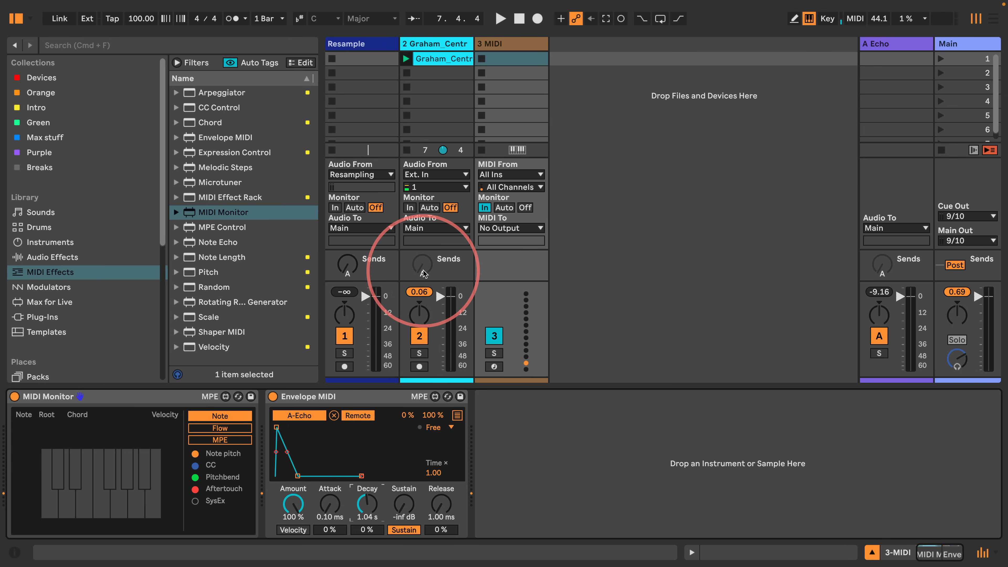
key("space")
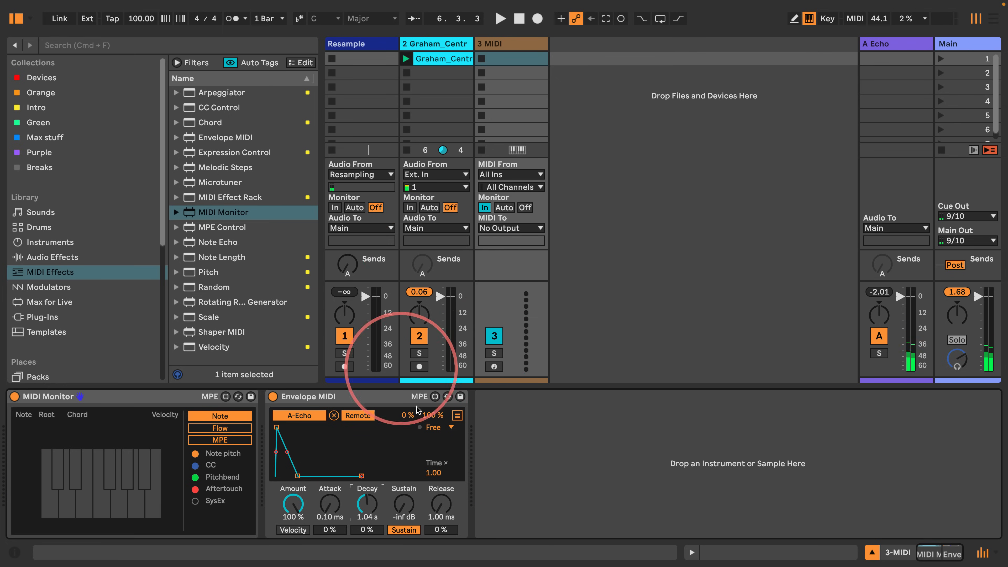
left_click_drag(441, 505, 441, 478)
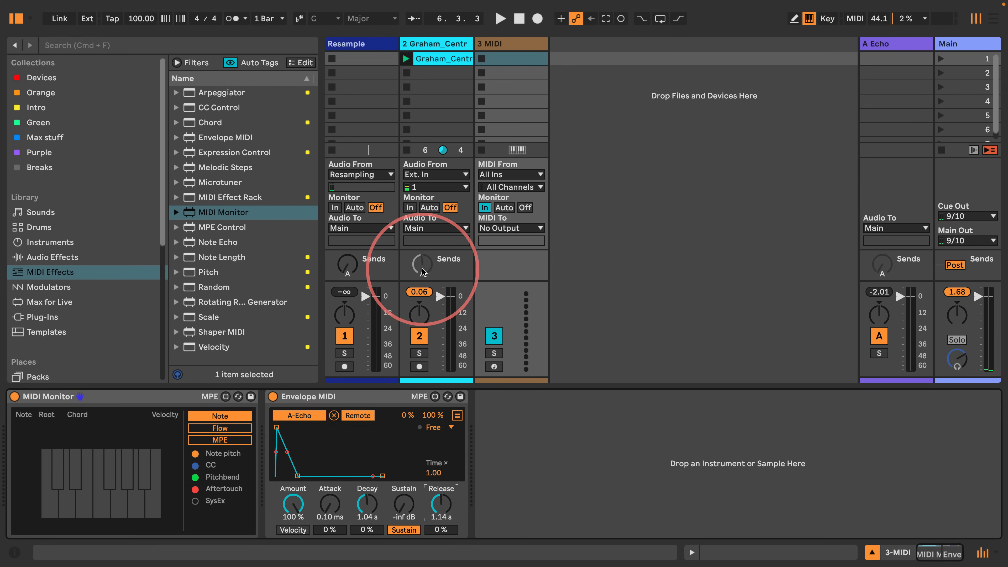
left_click_drag(441, 504, 429, 521)
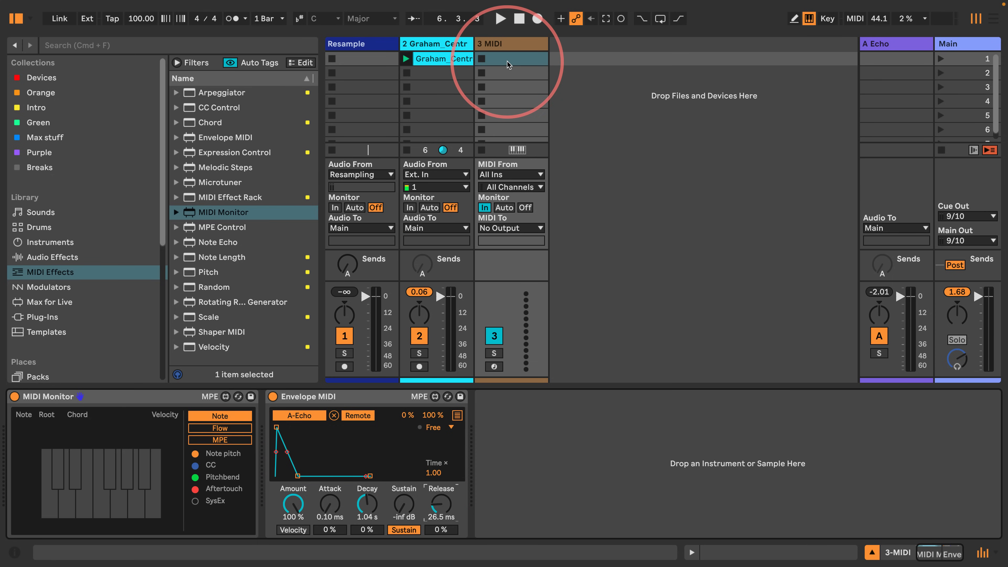
- Create a clip in the MIDI track's first slot with a one-beat C3 note at 1.2, and set the loop length to 2 bars
double_click(498, 59)
left_click_drag(357, 358, 358, 194)
double_click(510, 321)
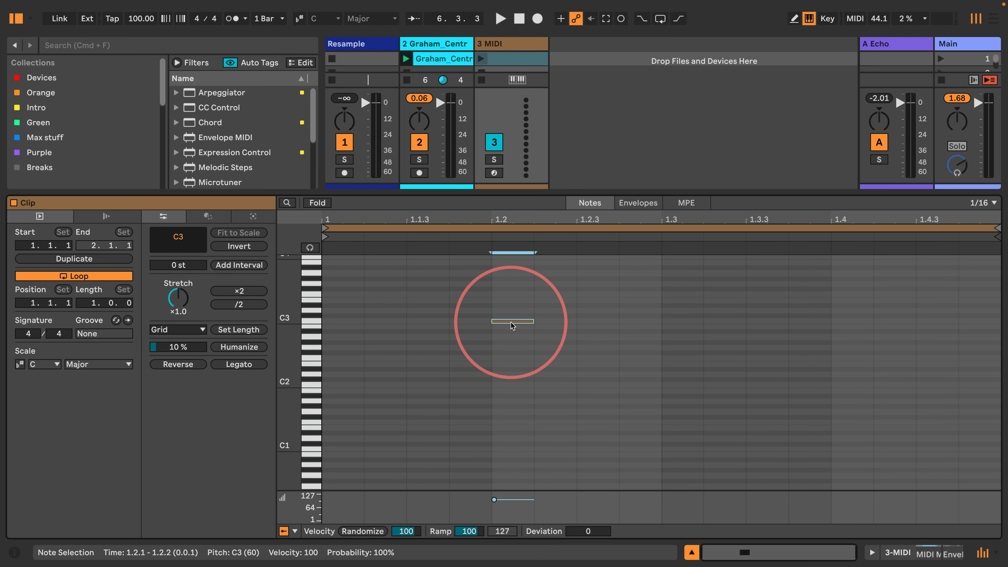
left_click_drag(534, 321, 655, 322)
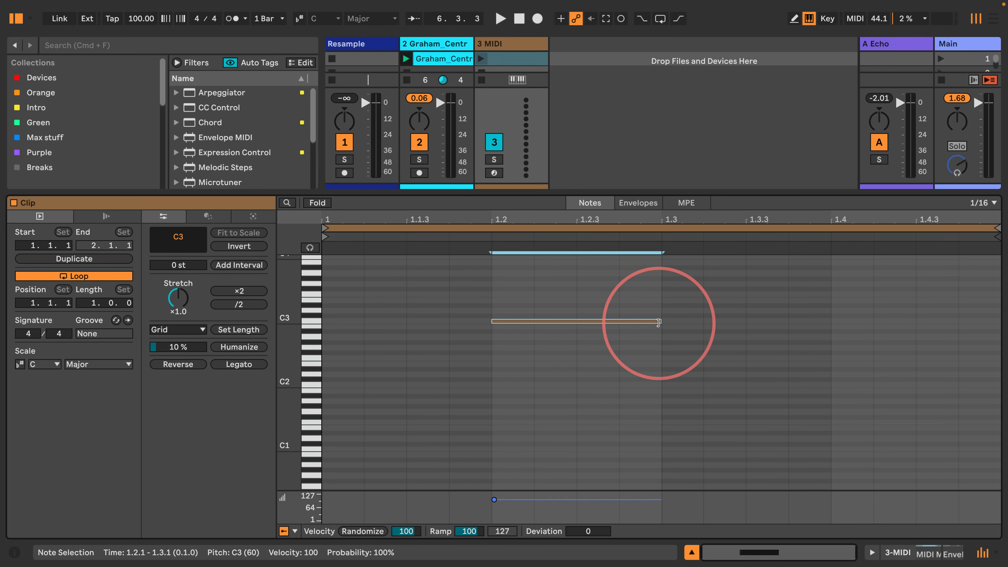
left_click(84, 303)
key("Up")
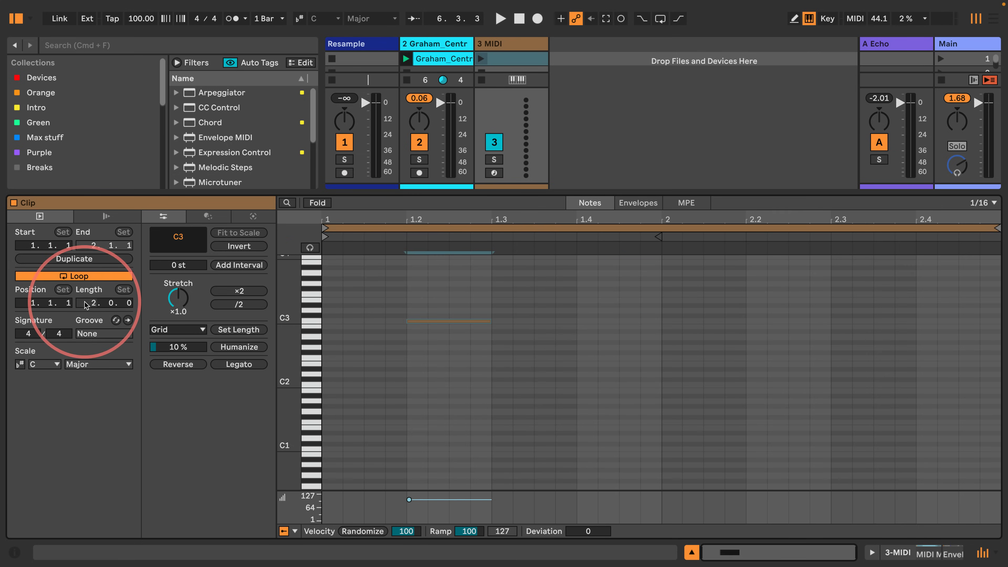
- Show the MIDI track's device view below the clip editor and shrink the clip editor to make room for the session mixer
left_click_drag(291, 314, 286, 312)
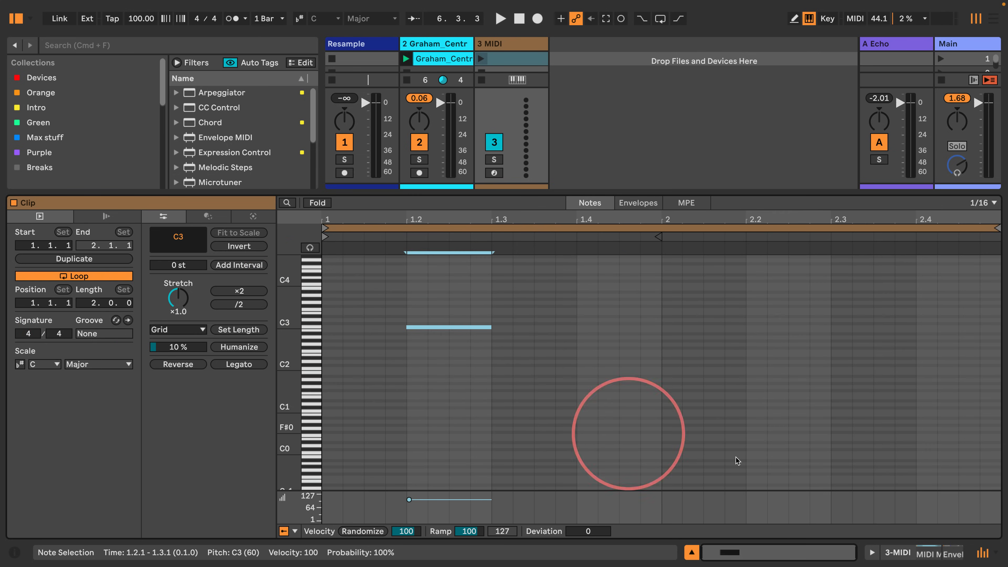
left_click(881, 558)
left_click(428, 41)
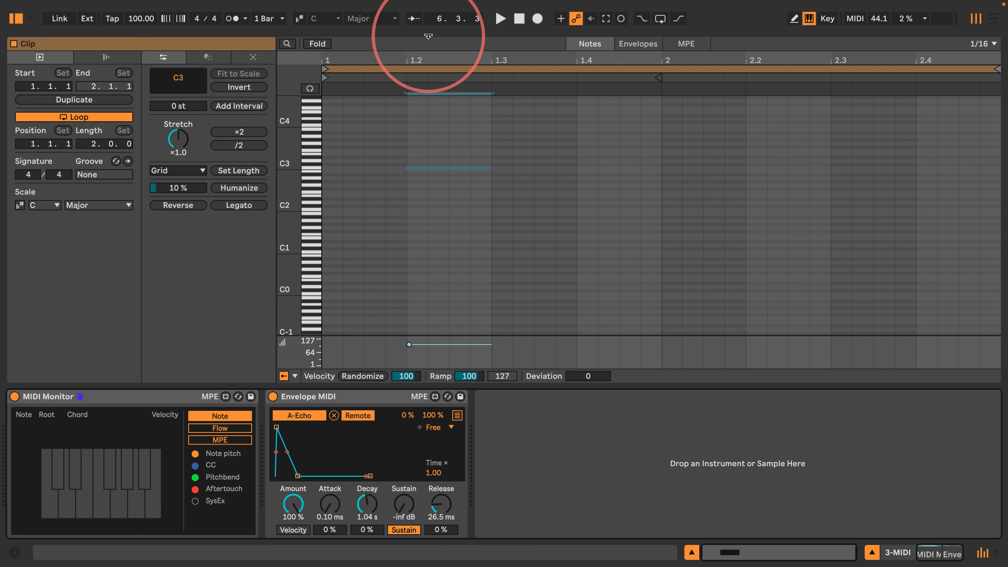
left_click_drag(428, 36, 407, 202)
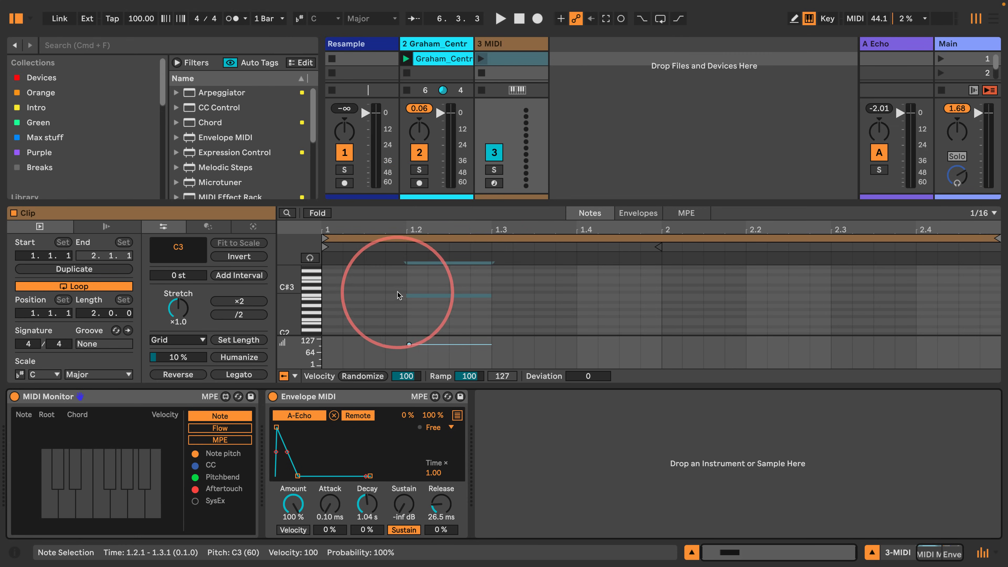
- Select the MIDI track and hide the mixer's Volume section so the sends are in view
left_click(506, 43)
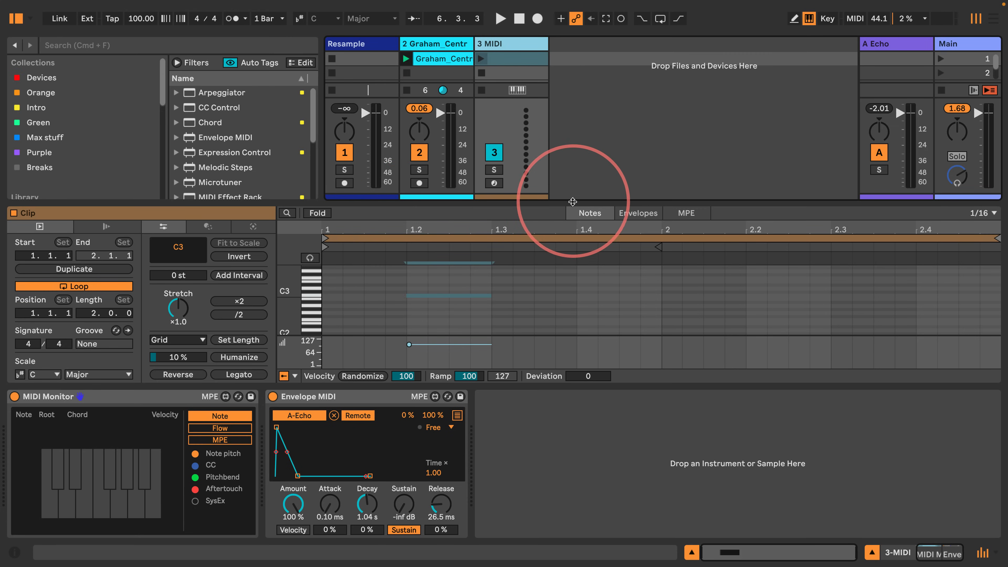
left_click(992, 553)
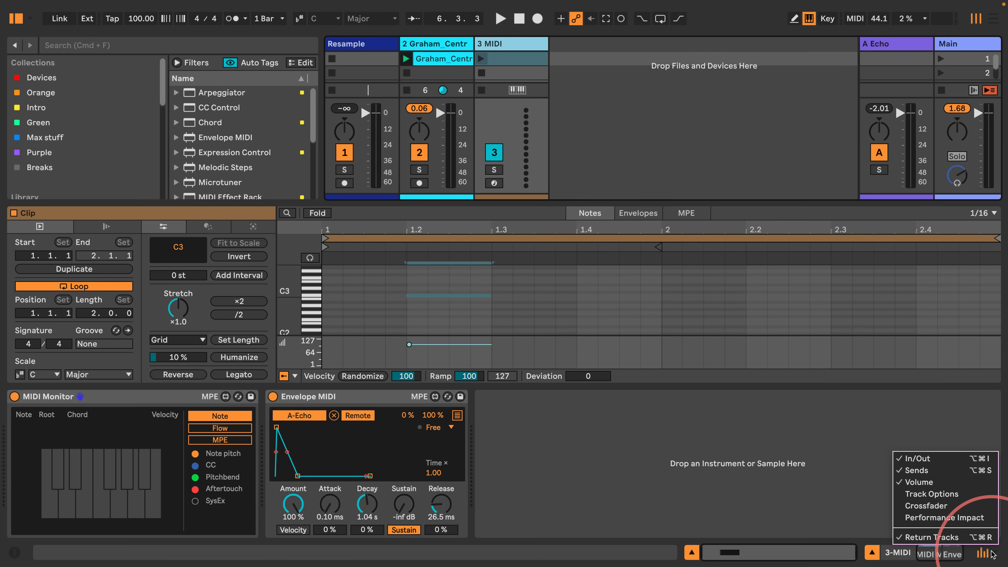
left_click(918, 482)
scroll(984, 115, "down", 1)
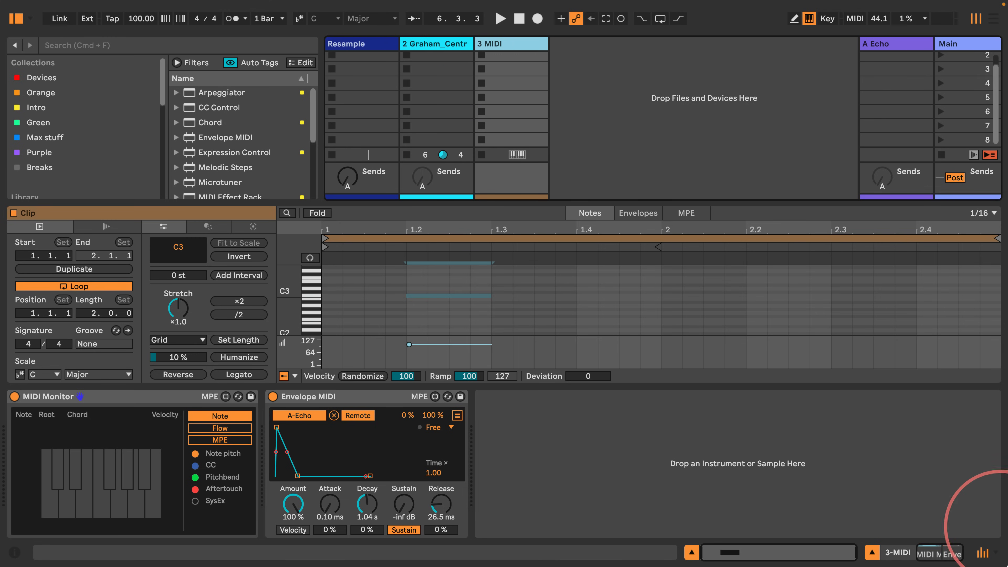
left_click(992, 553)
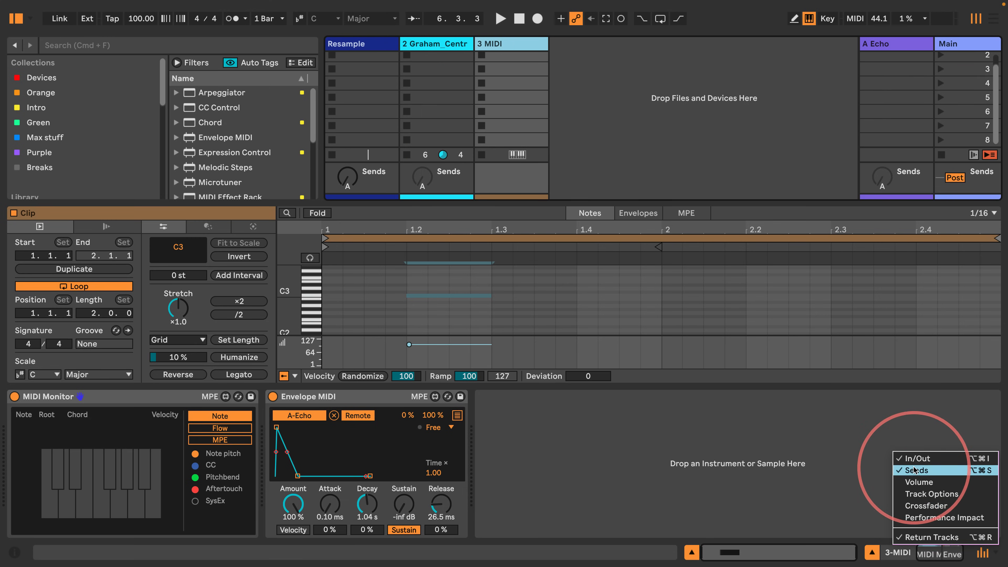
- Set the MIDI track's monitoring to Auto and launch its clip to audition the triggered echo send
left_click(870, 550)
left_click(692, 551)
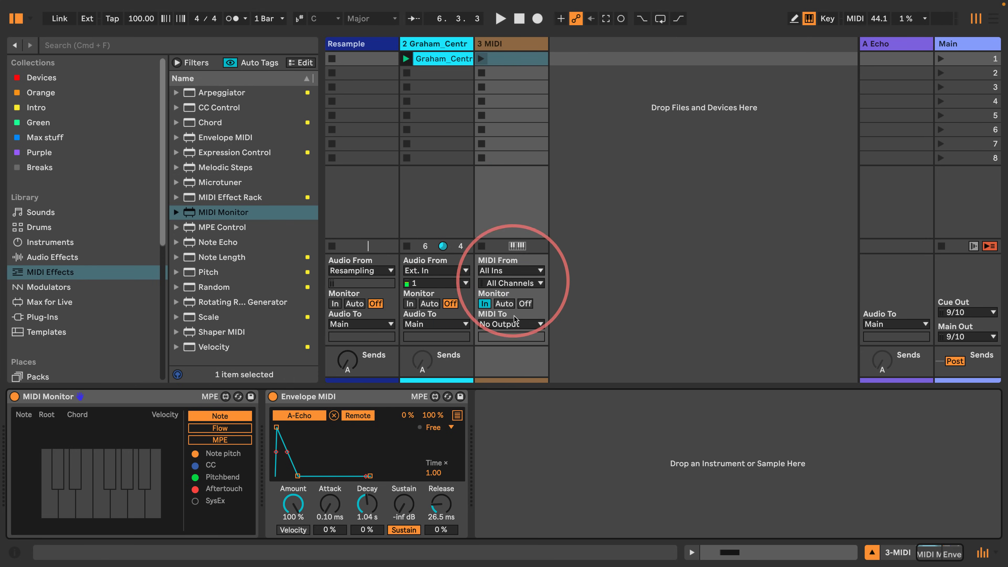
left_click(504, 303)
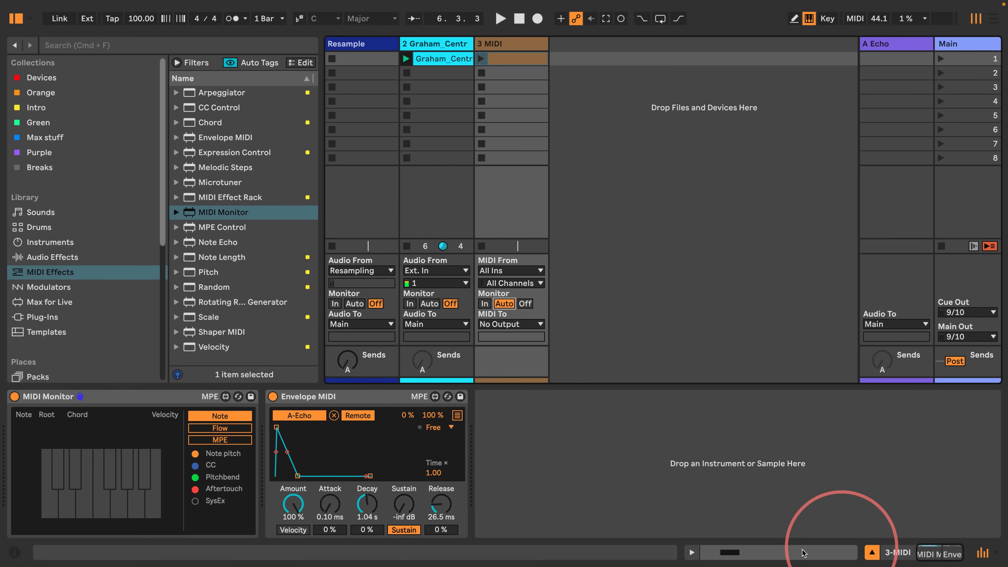
left_click(692, 550)
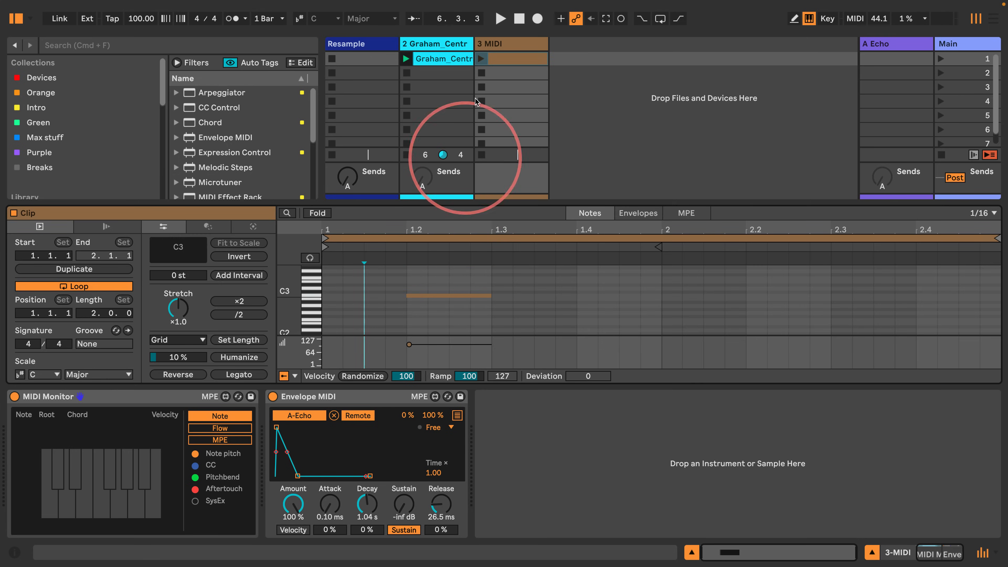
left_click(481, 58)
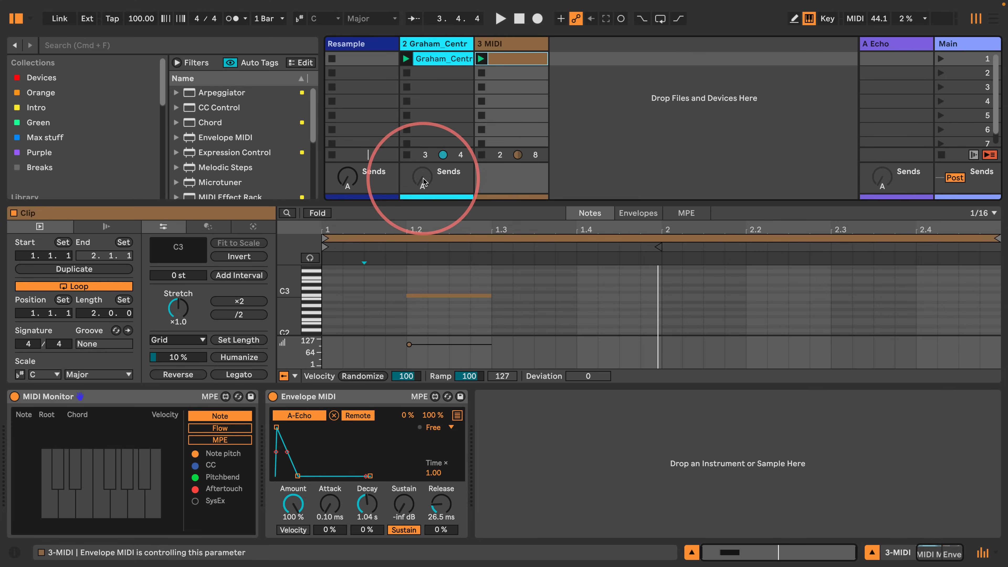
- Delete the MIDI track's clip, hide the clip view and show the mixer's Volume section
key("Delete")
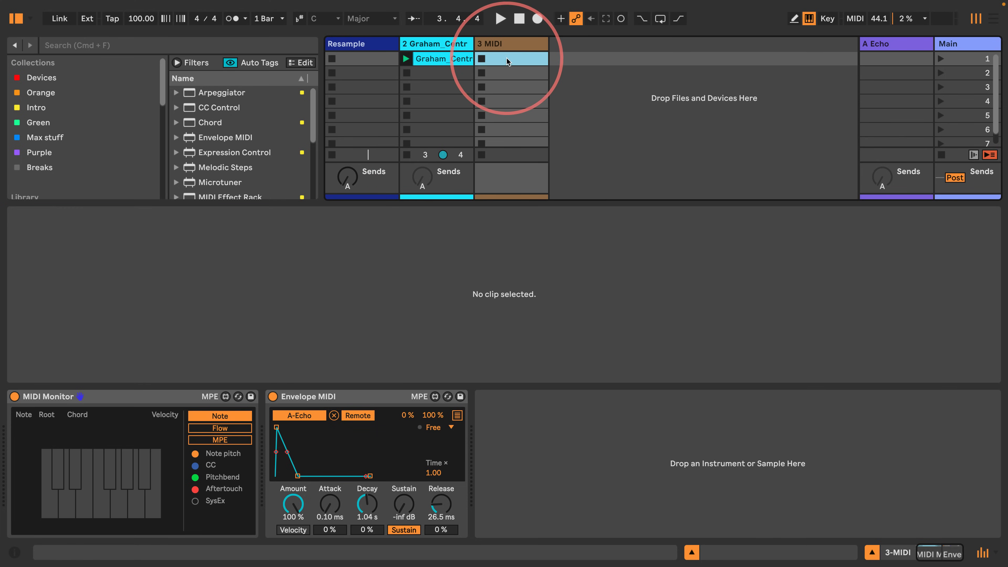
left_click(691, 551)
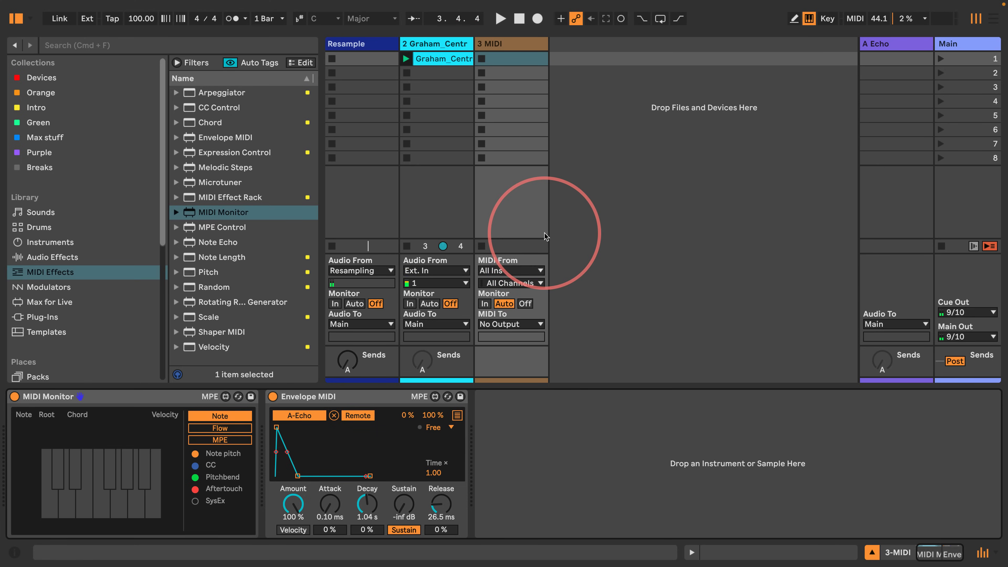
left_click(988, 555)
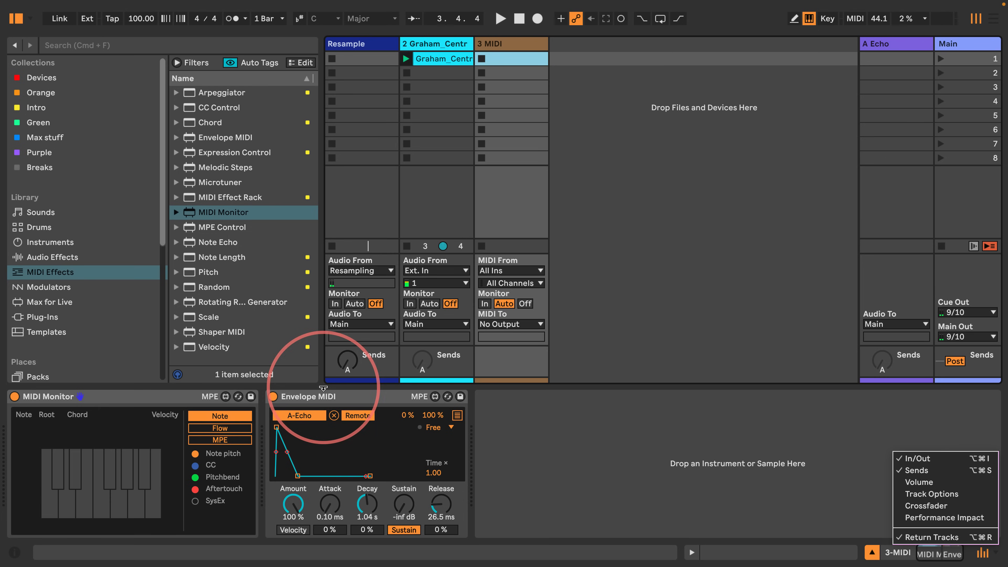
left_click(906, 483)
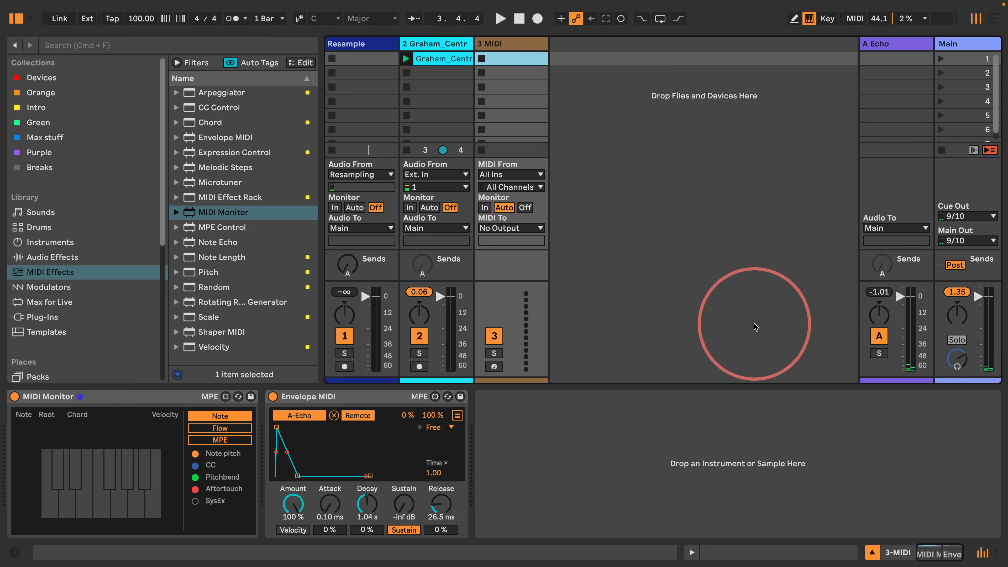
- Group Envelope MIDI into a MIDI Effect Rack and add a second Envelope MIDI as a parallel chain
left_click(325, 396)
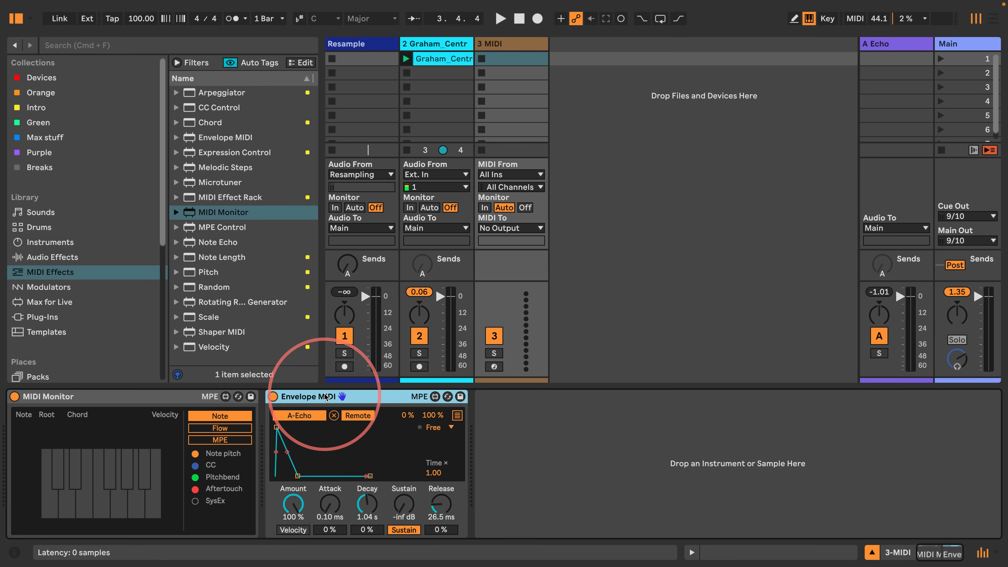
key("super+g")
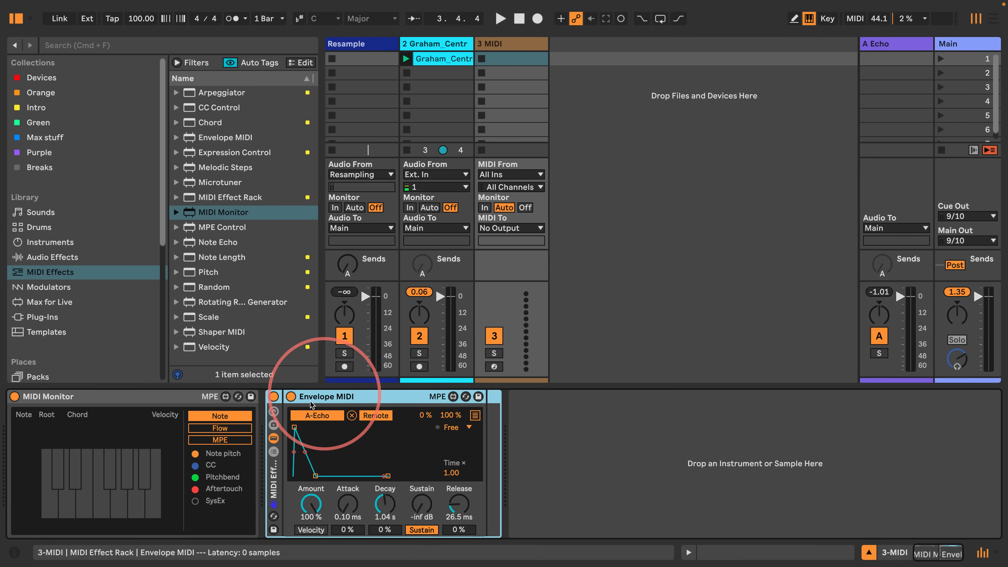
left_click(273, 452)
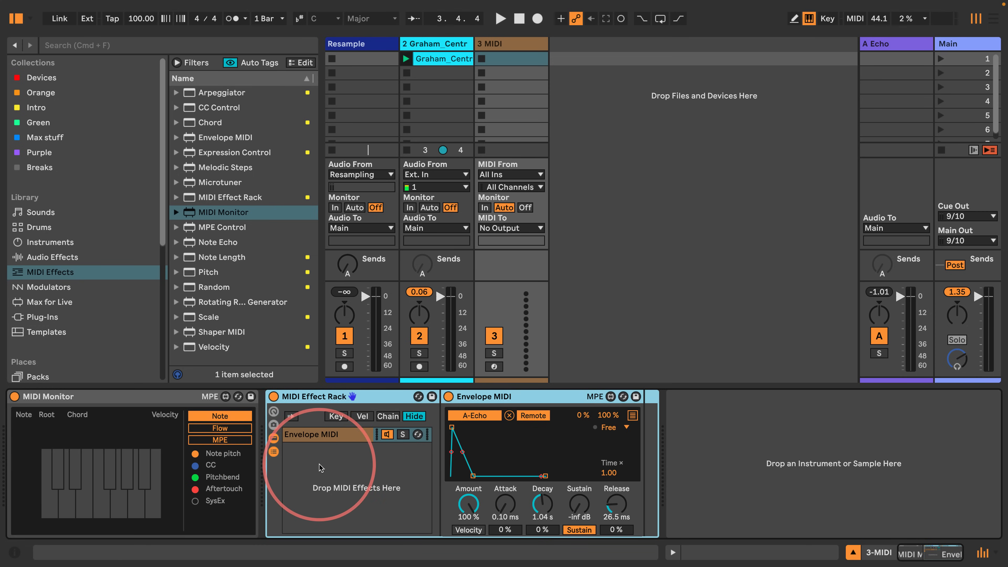
left_click(309, 434)
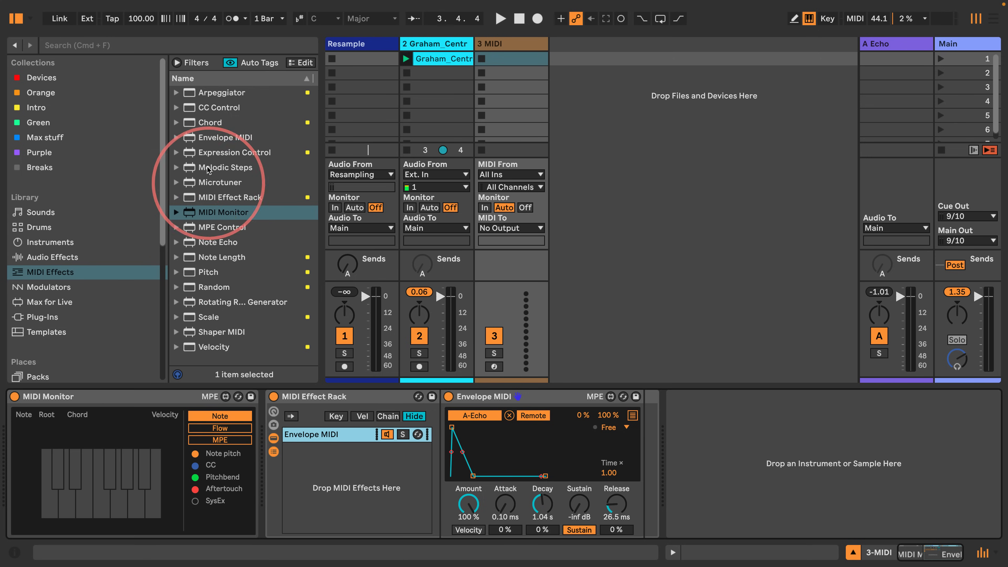
left_click_drag(187, 137, 344, 472)
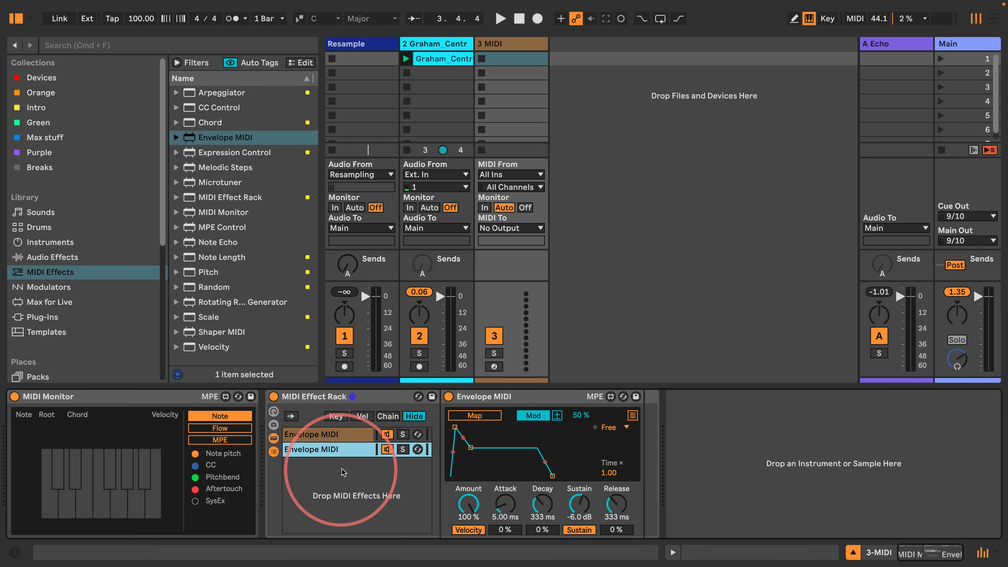
- Switch the second Envelope MIDI to Remote mode and enable all sends on the Echo return track
left_click(533, 415)
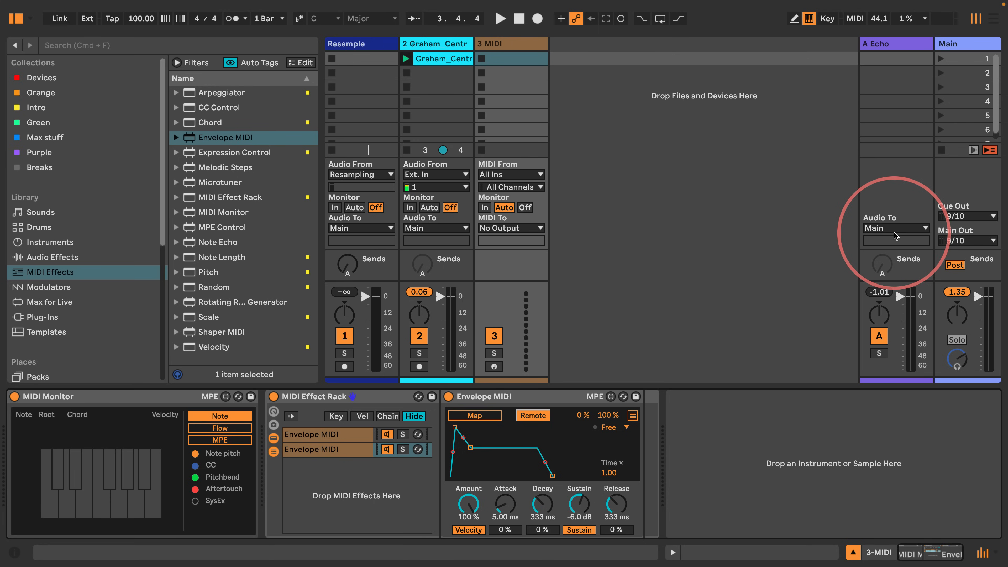
right_click(880, 267)
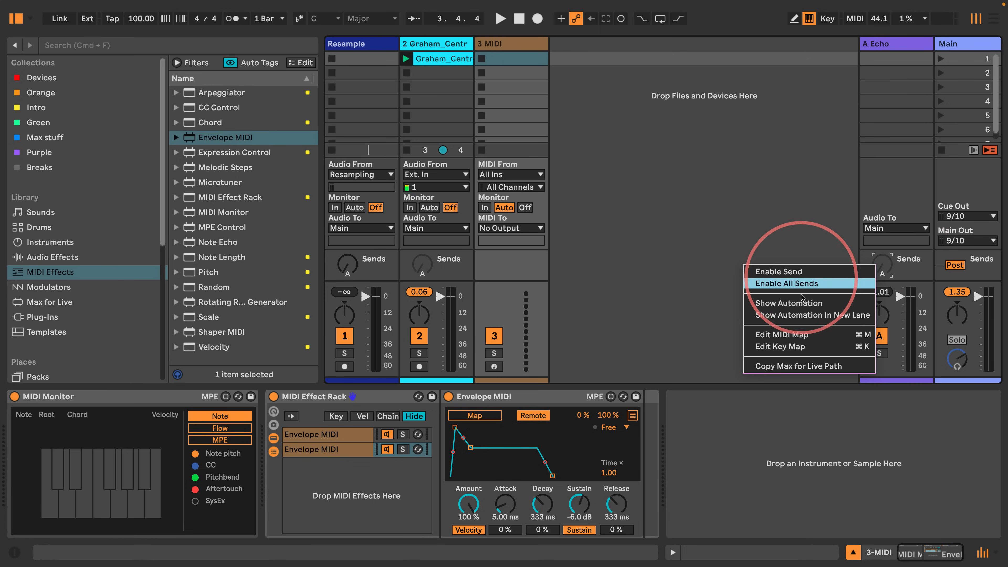
left_click(786, 284)
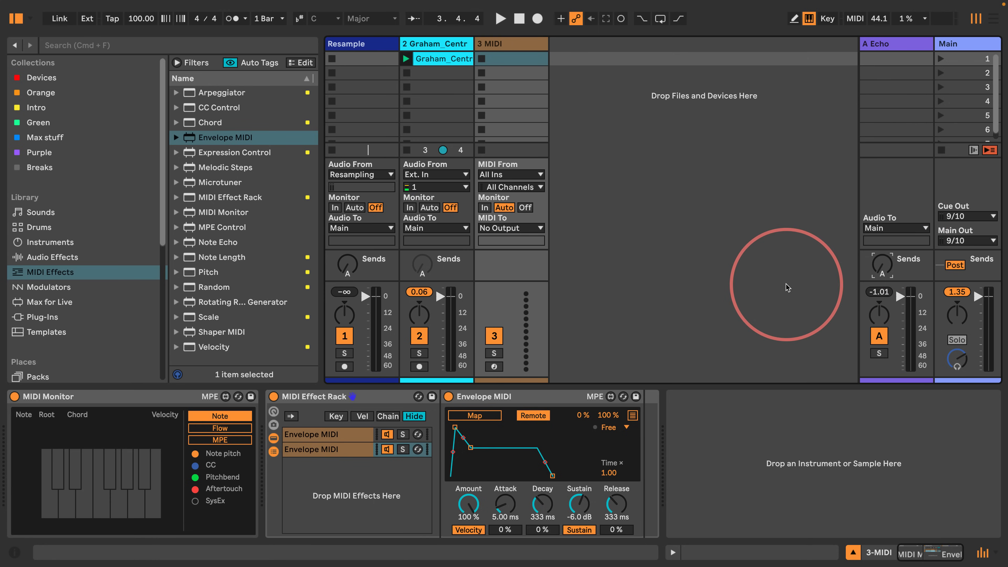
- Rename the rack's first chain, holding the A-Echo send envelope, as Send
left_click(335, 449)
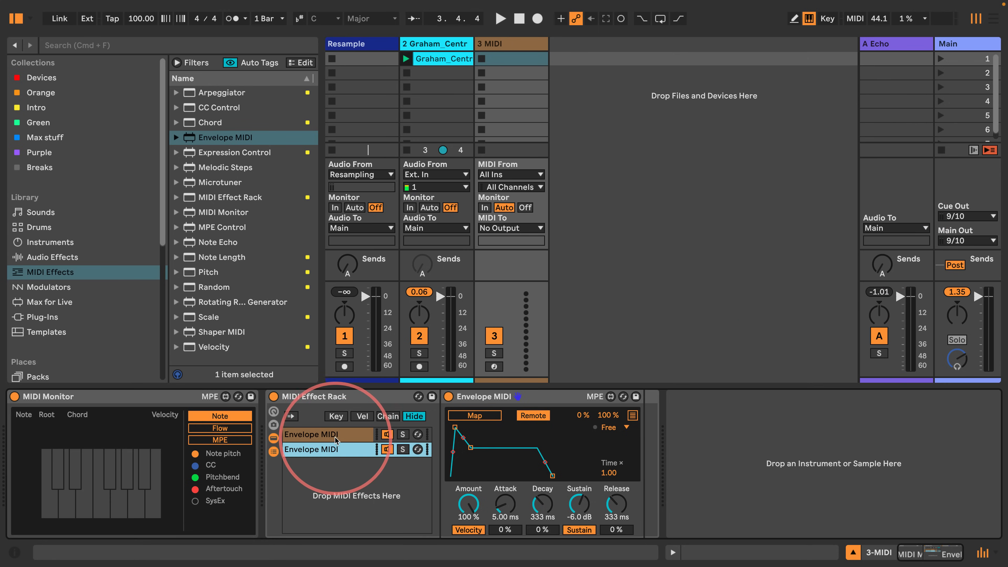
left_click(335, 437)
key("super+r")
type("Send")
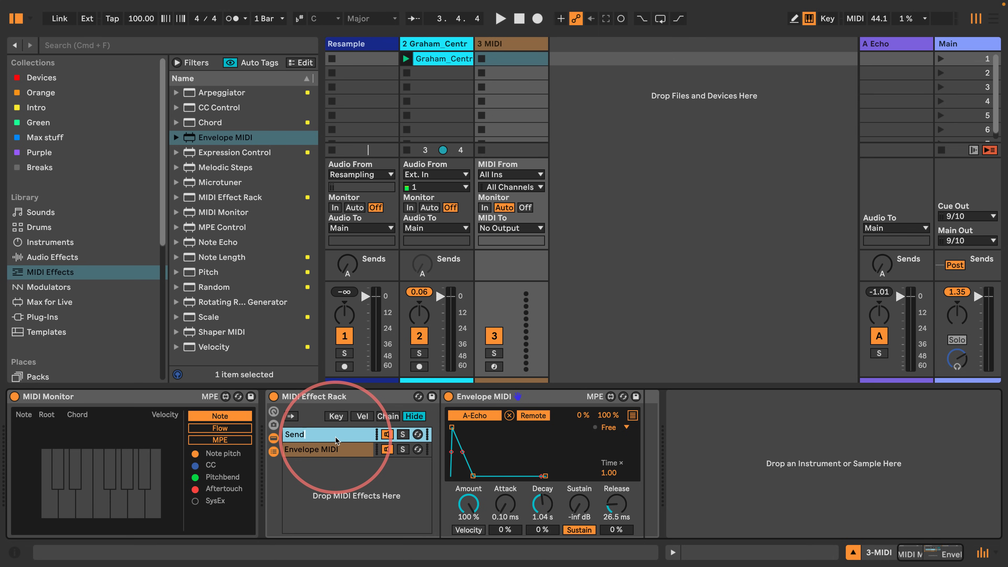
key("Tab")
key("Tab")
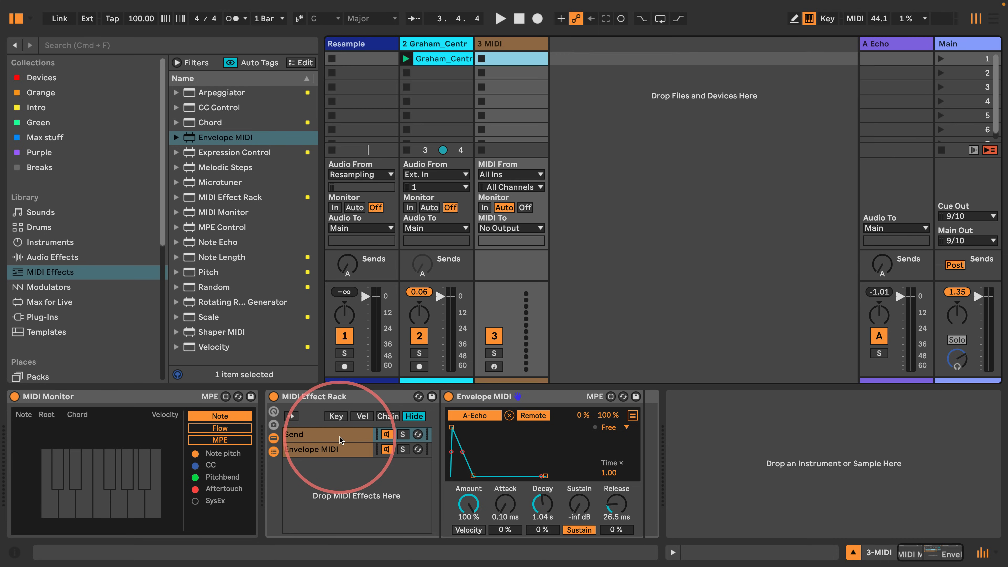
- Rename the rack's second chain, holding the unmapped Envelope MIDI, as Feedback
left_click(336, 448)
key("super+r")
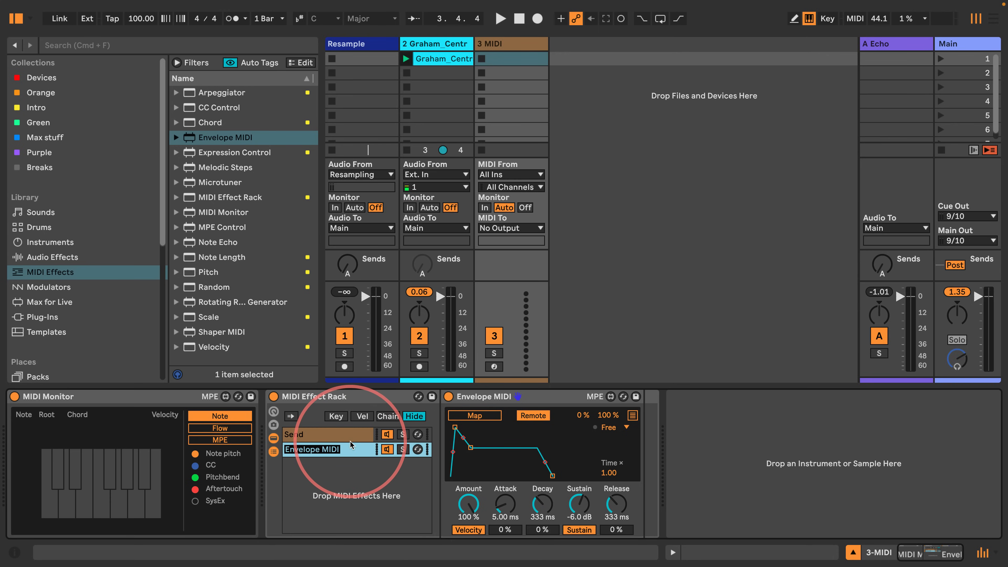
type("Feedback")
key("Return")
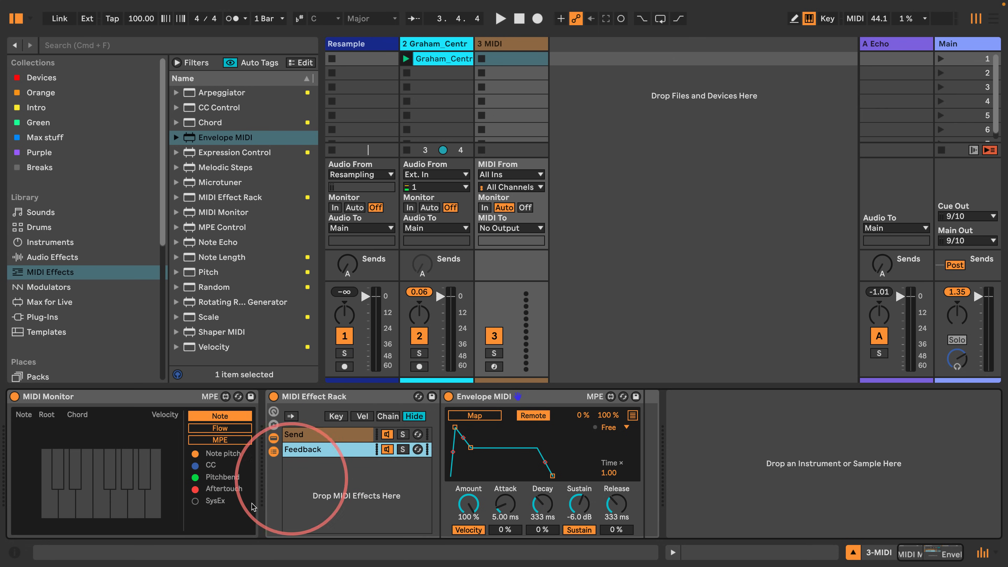
- Set the MIDI track's monitoring to In and trigger a C3 note through both rack chains
left_click(485, 207)
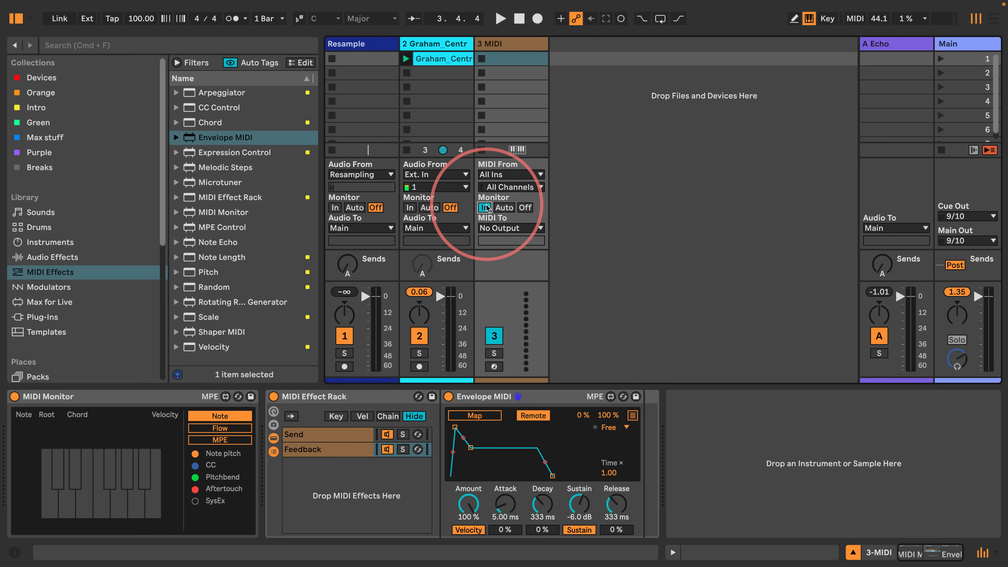
key("a")
key("a")
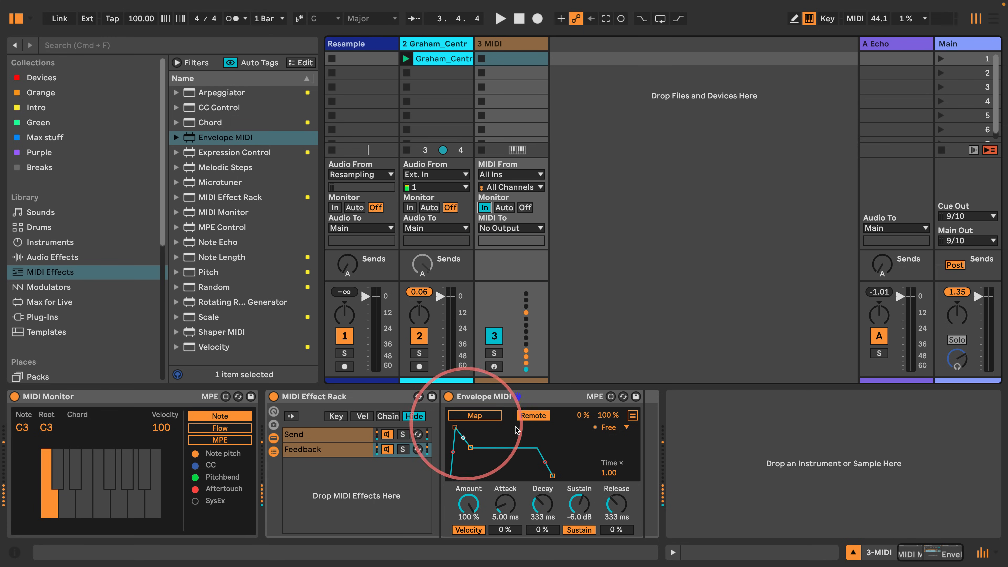
- Set the Feedback chain's Envelope MIDI to 3.94 % amount, 0.10 ms attack, 1.00 ms decay, 0.0 dB sustain and 1.00 ms release, and trigger a note
left_click(335, 452)
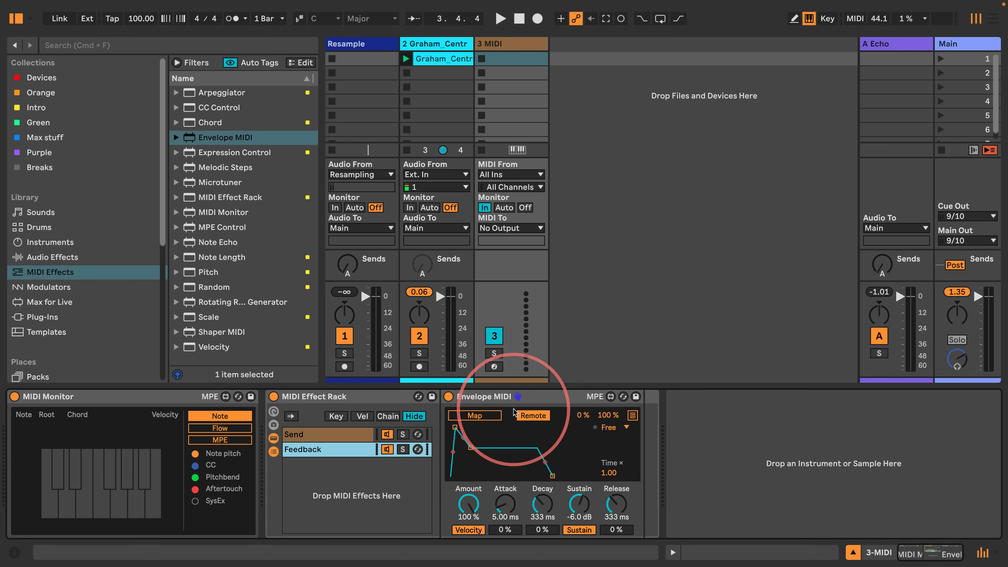
left_click_drag(472, 505, 461, 540)
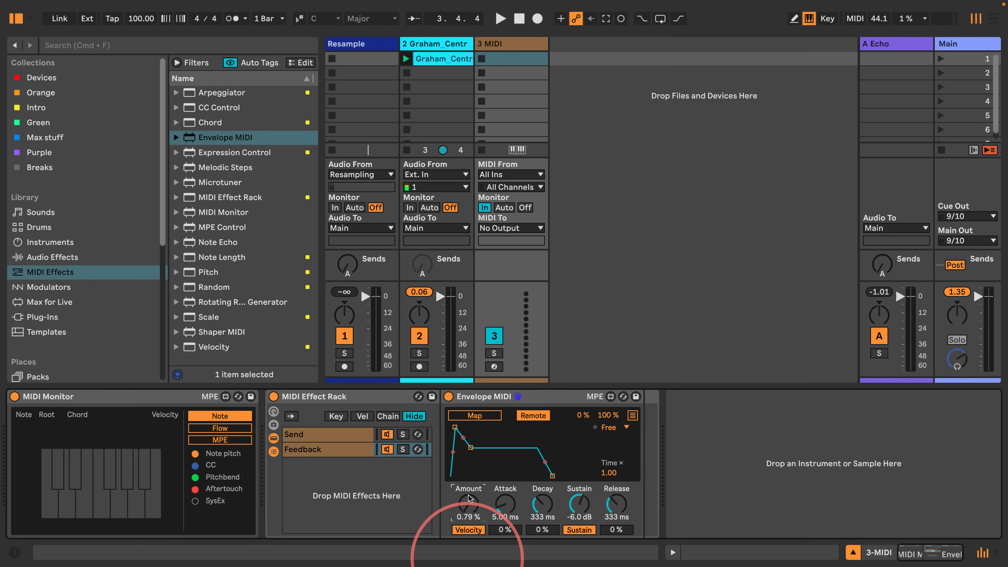
left_click_drag(506, 501, 590, 360)
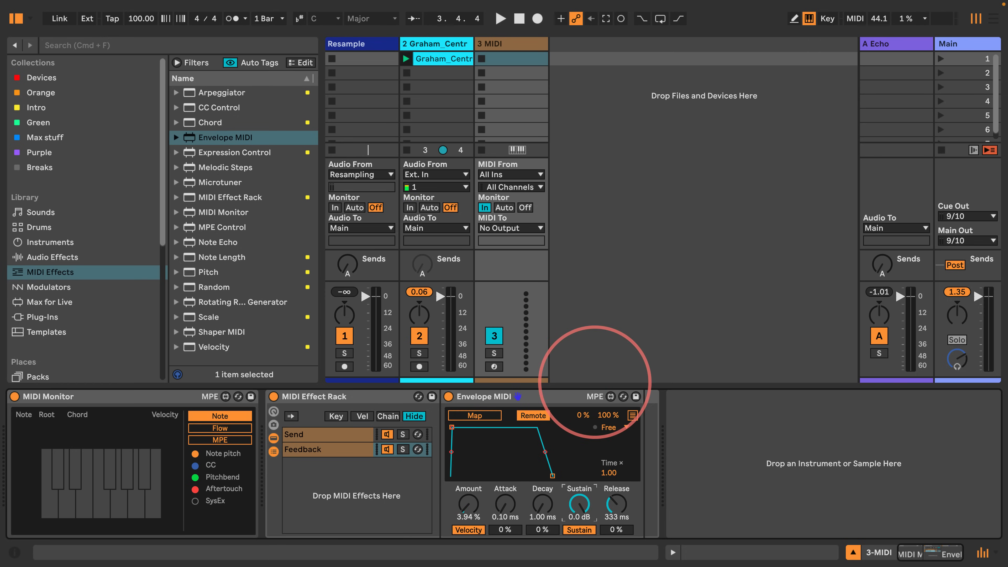
left_click_drag(612, 506, 601, 536)
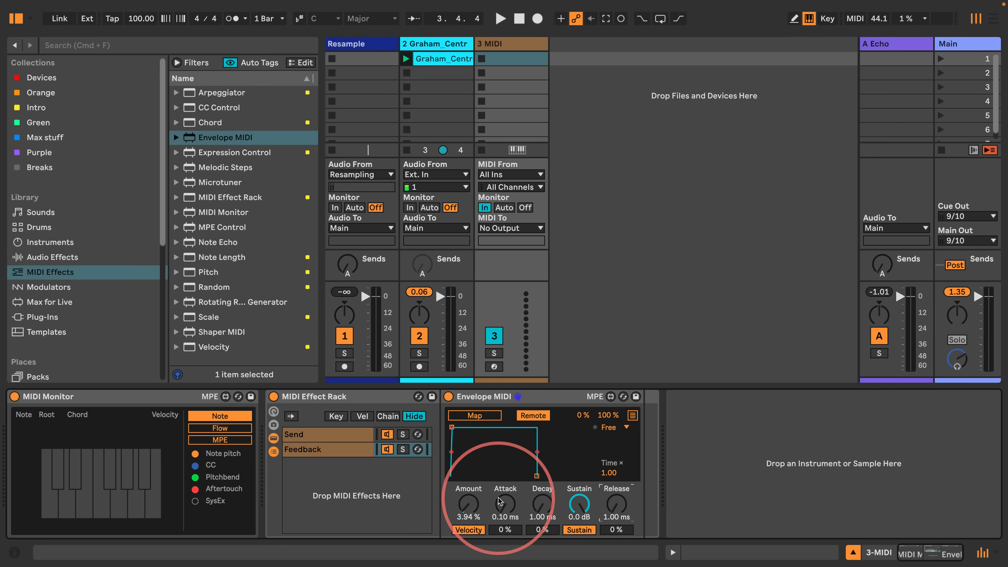
key("a")
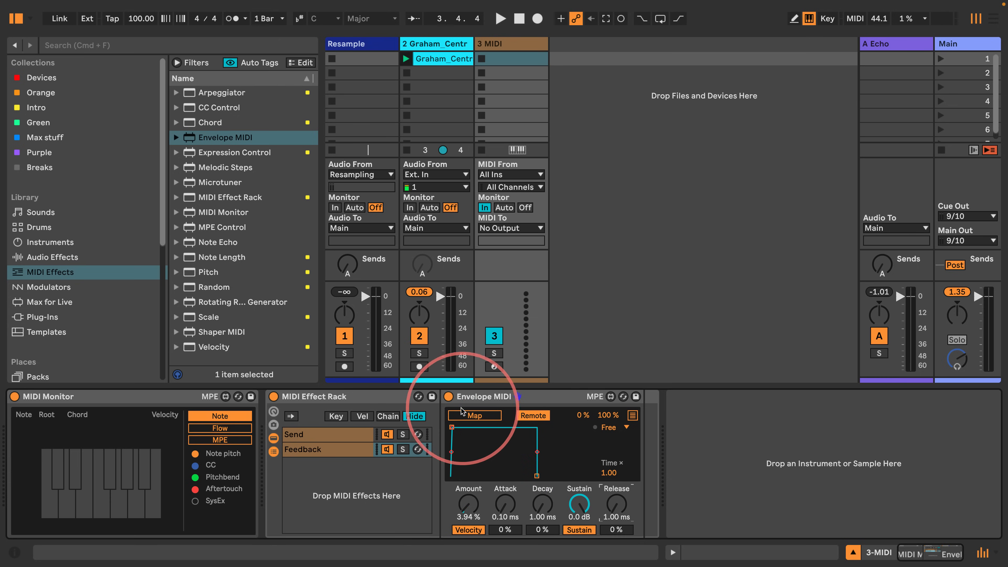
- Map the Feedback chain's Envelope MIDI to the Echo return's own A send and trigger a C3 note
left_click(474, 415)
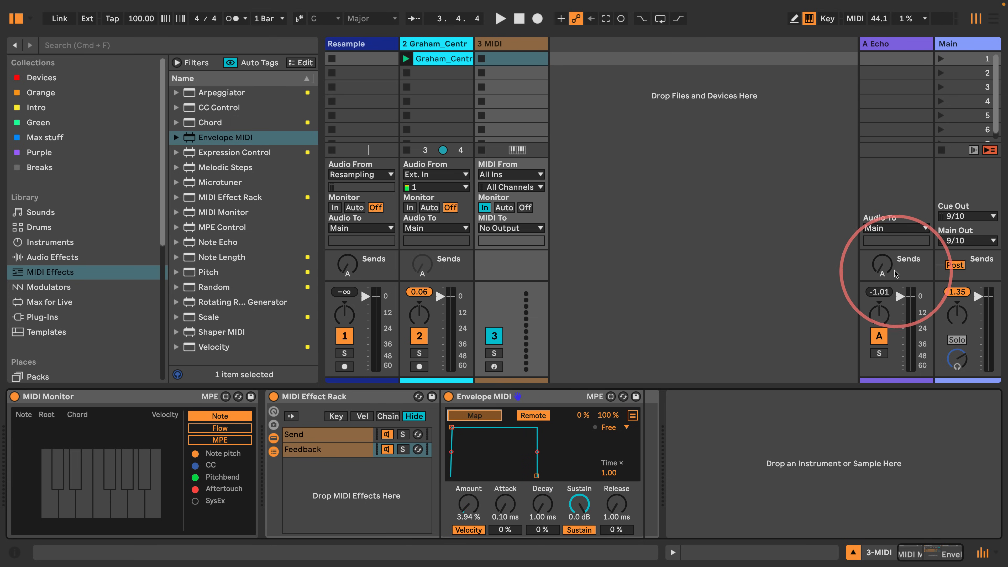
left_click(883, 266)
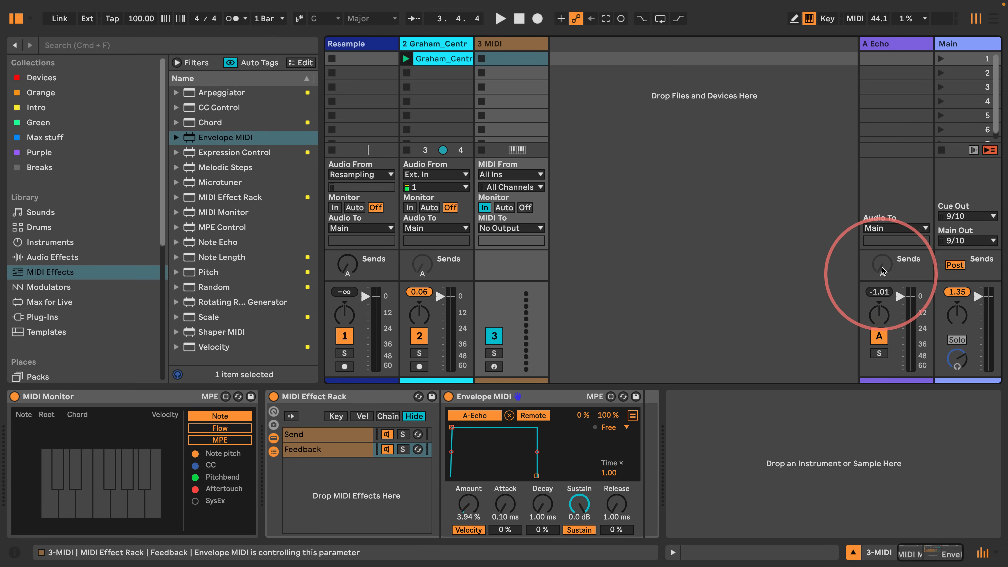
key("a")
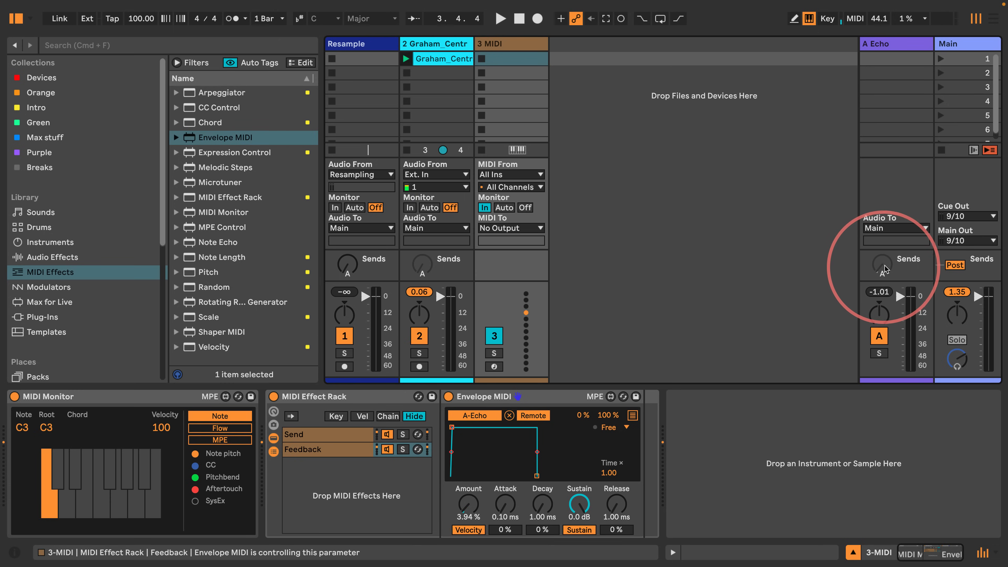
- Set the Feedback chain's Envelope MIDI amount to 100 %, turn off its Velocity scaling and trigger a note
left_click_drag(466, 505, 461, 400)
left_click(468, 529)
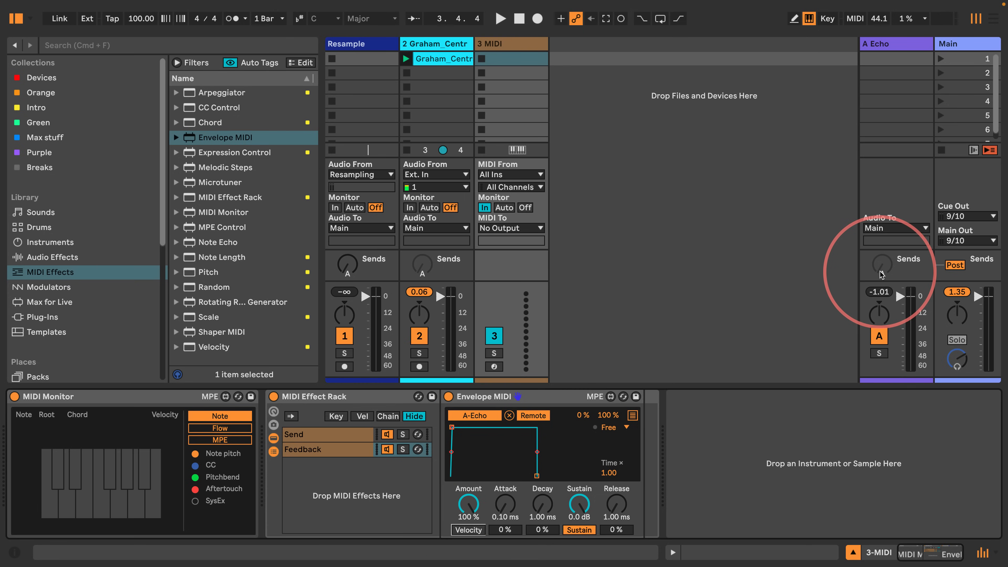
key("a")
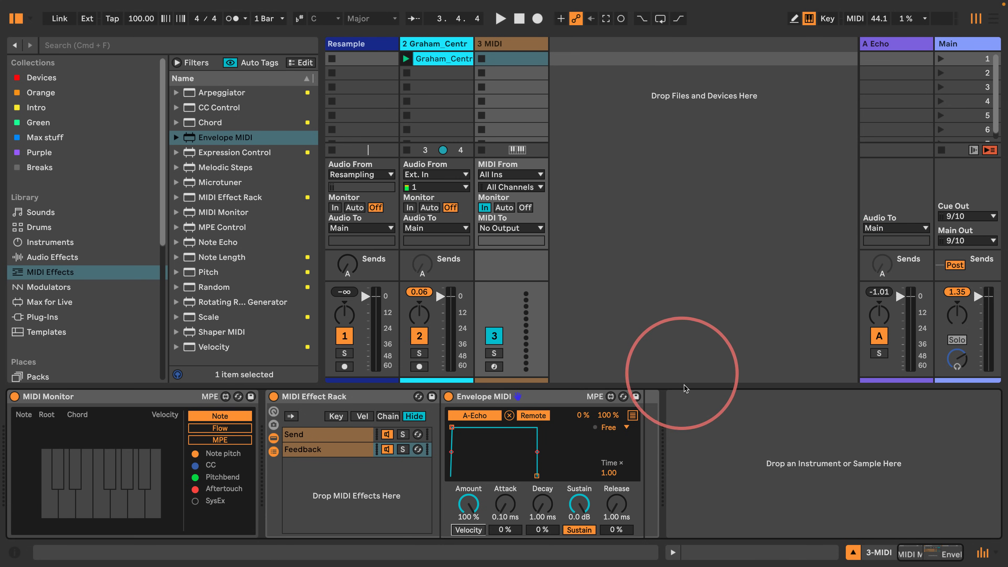
- Map the Feedback envelope's second slot to the Echo return's track activator and trigger a note
left_click(633, 415)
left_click(530, 427)
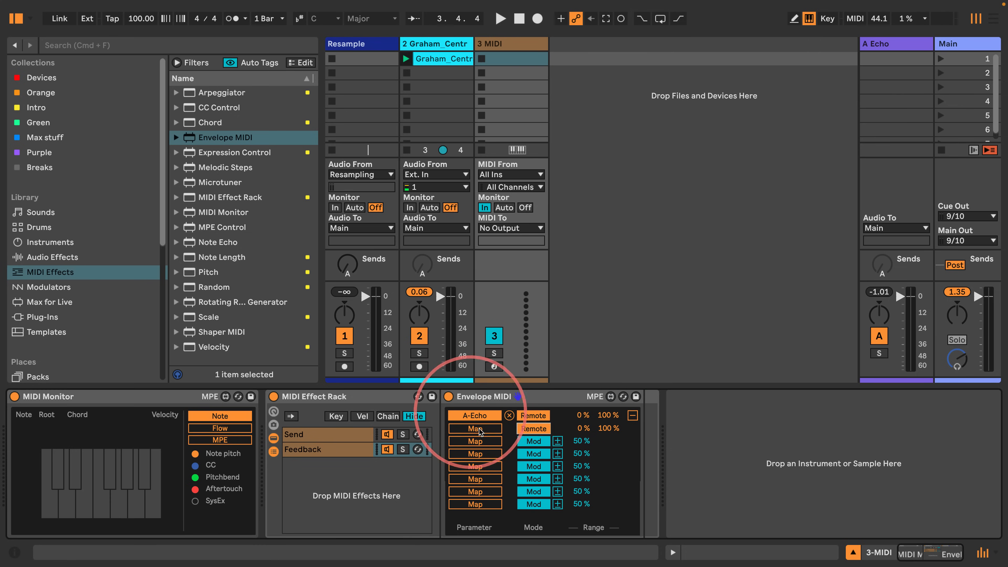
left_click(476, 427)
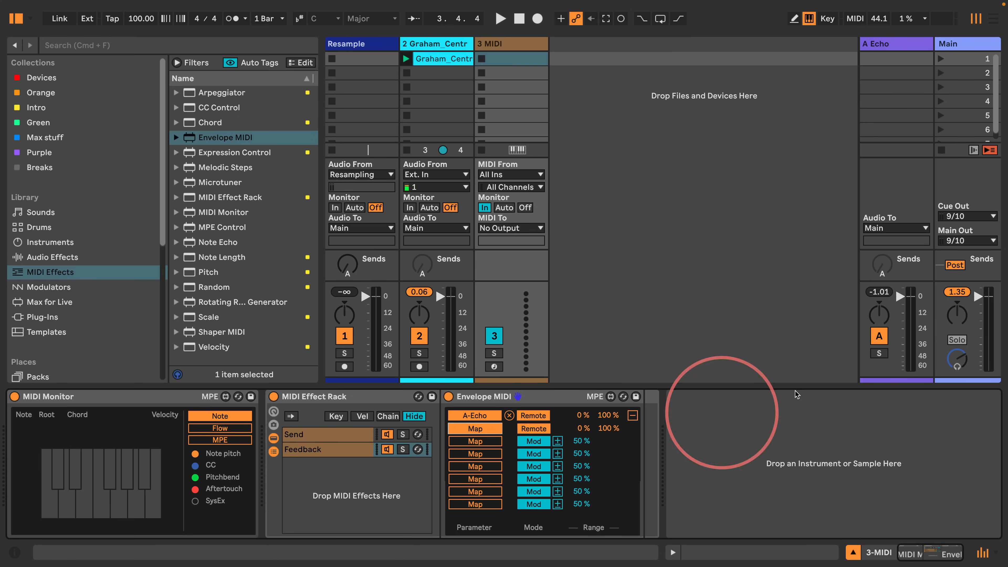
left_click(879, 337)
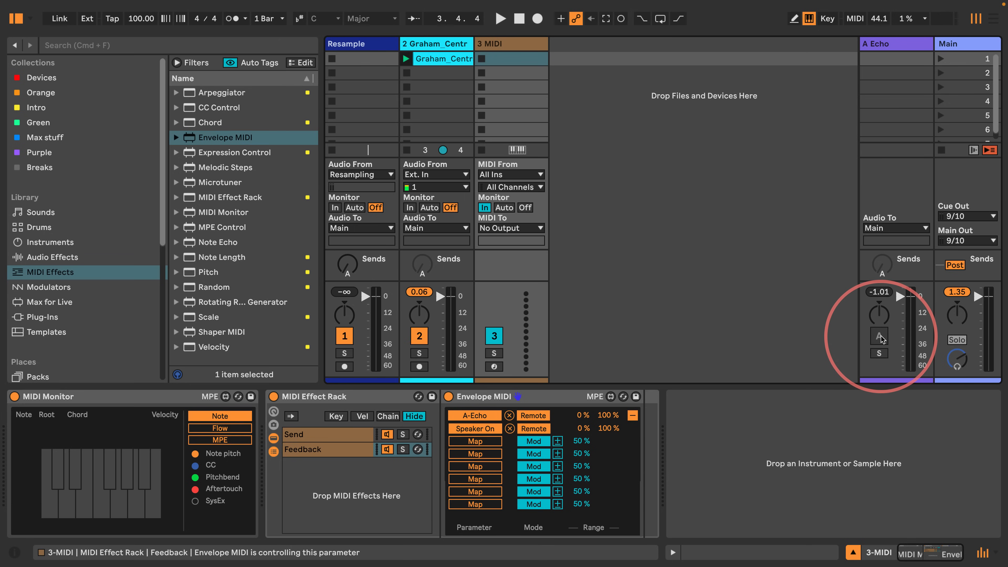
key("a")
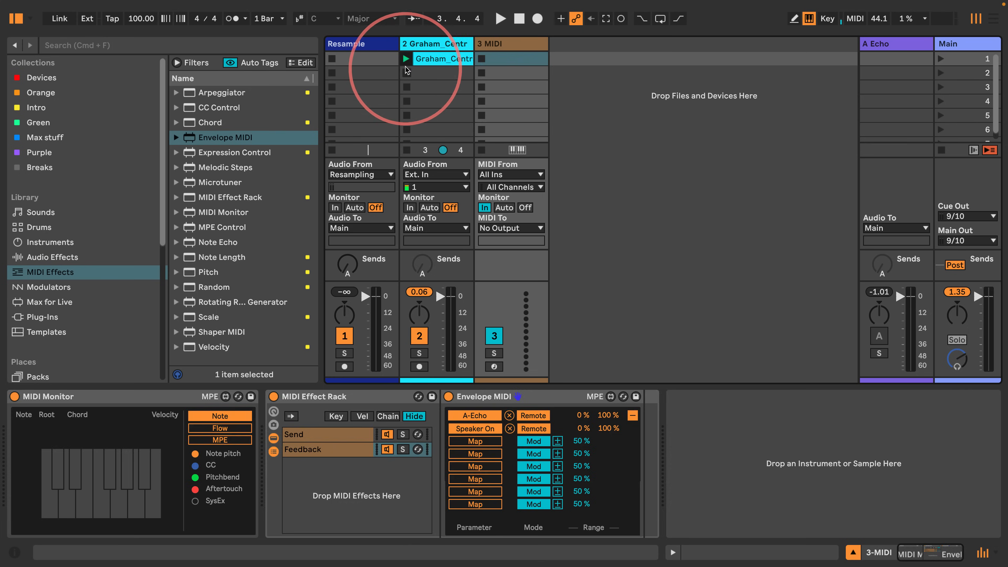
- Start the clip on track 2 and add a Limiter after the Echo on return A
left_click(405, 59)
left_click(524, 57)
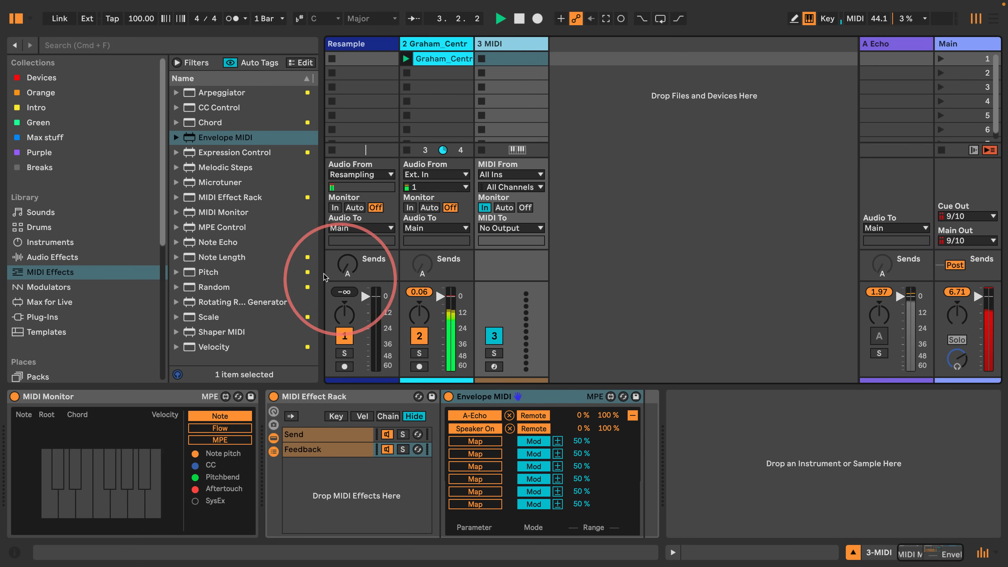
left_click(899, 43)
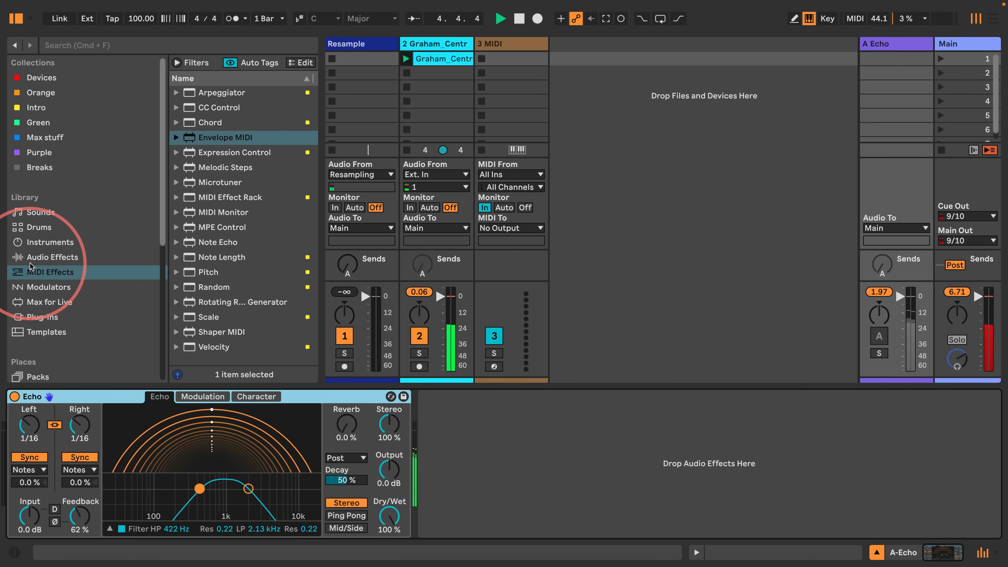
left_click(36, 257)
scroll(198, 261, "down", 10)
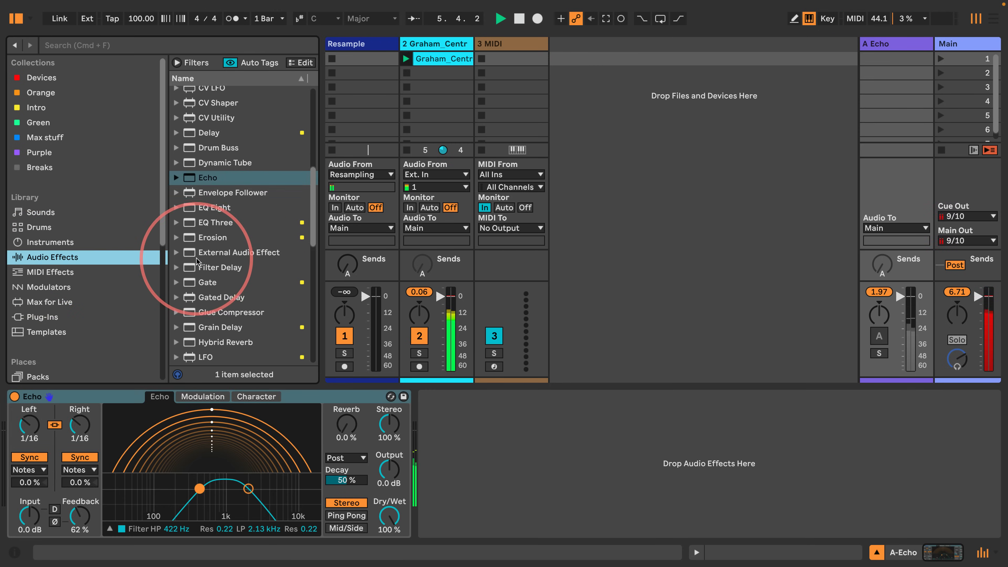
left_click_drag(191, 113, 452, 387)
- Trigger C3 notes on the MIDI track over the playing clip to audition the echo throws, and stop playback
left_click(500, 59)
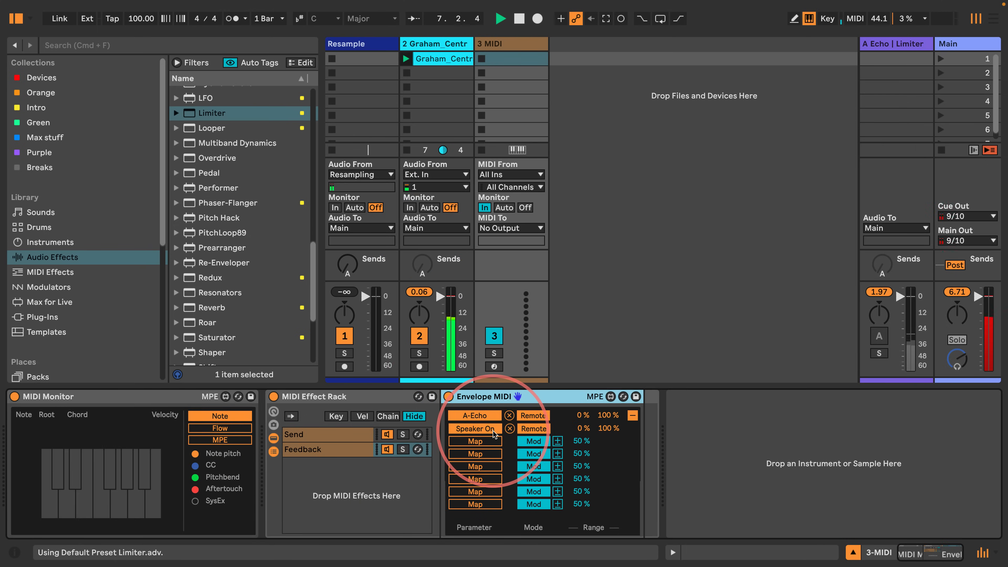
key("s")
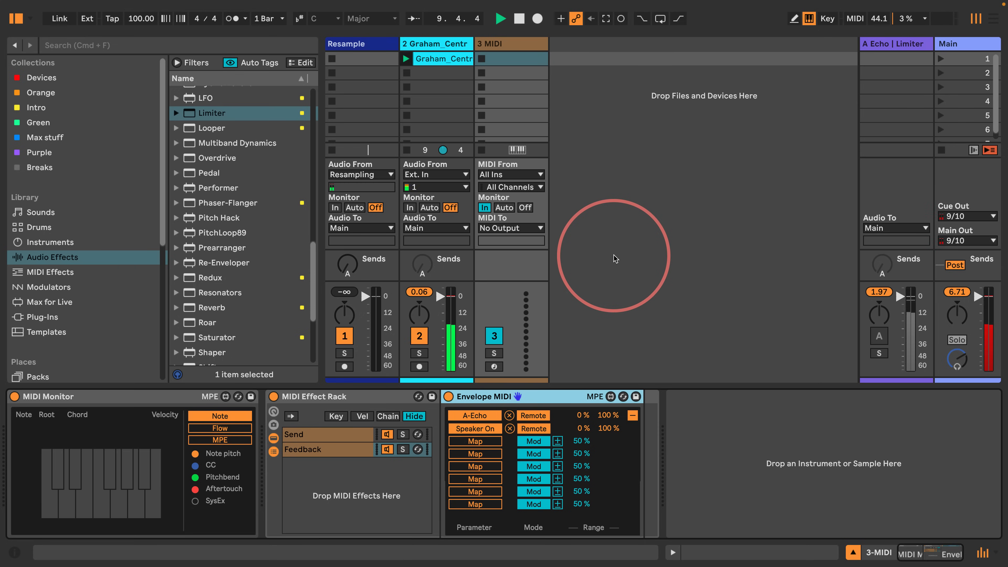
key("a")
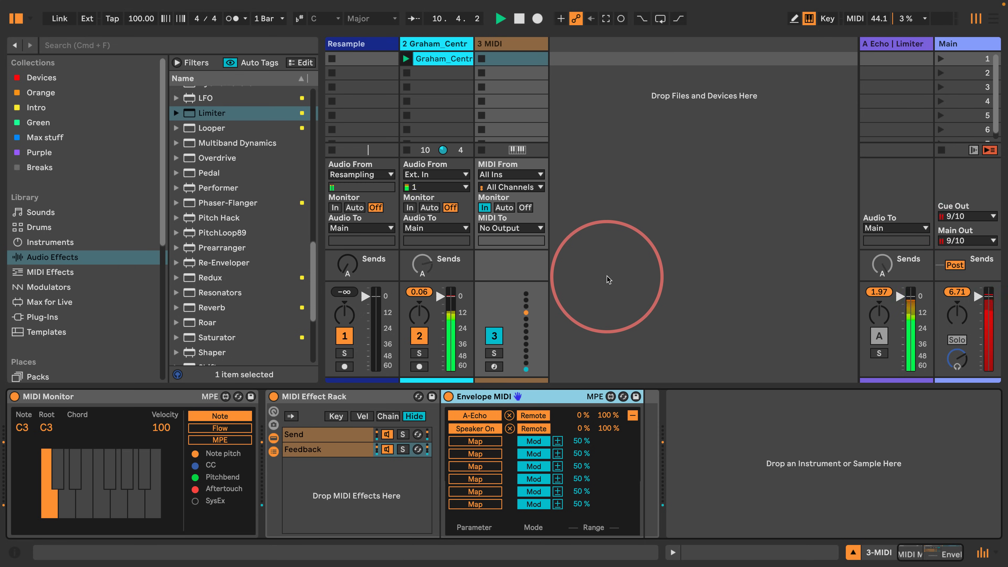
key("f")
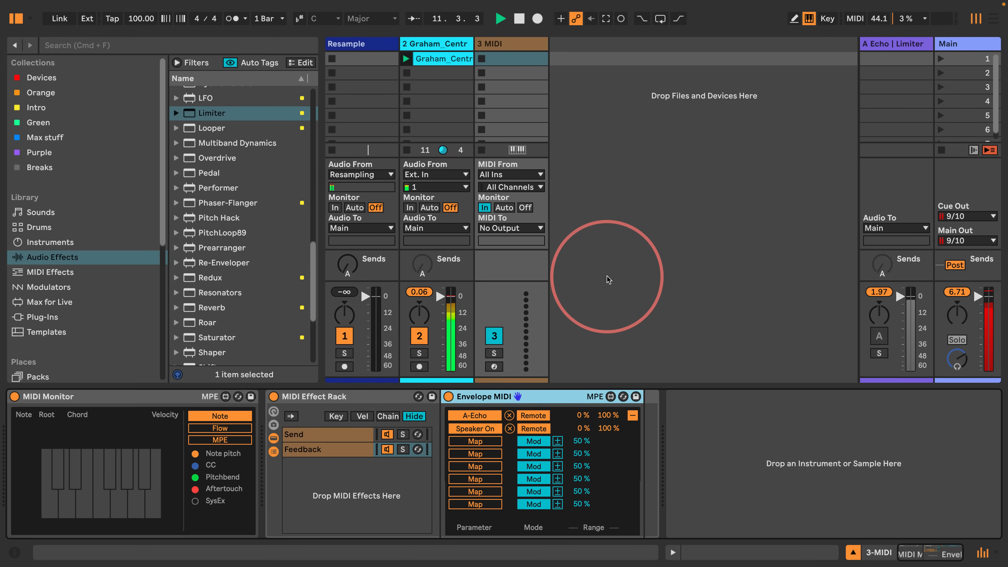
key("a")
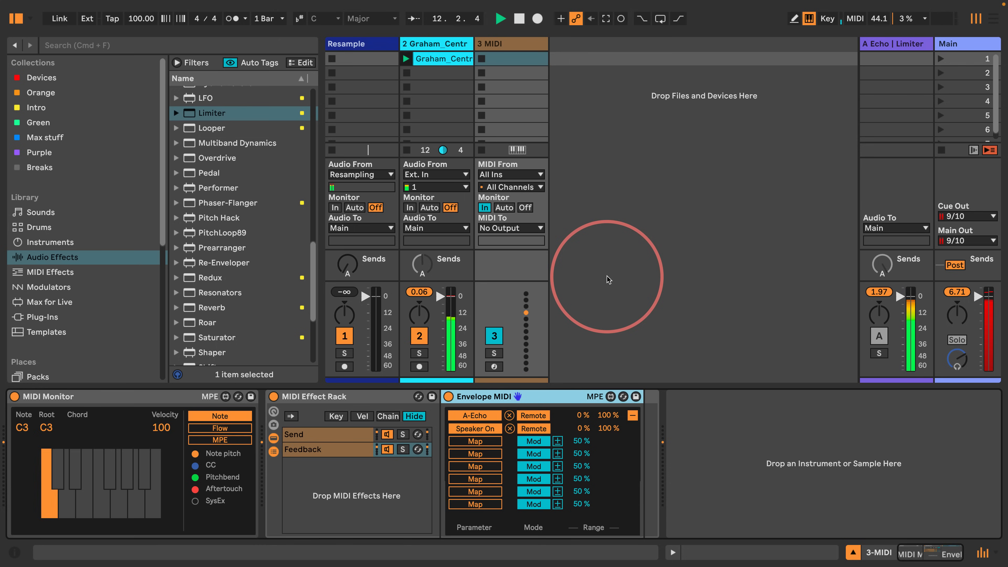
key("space")
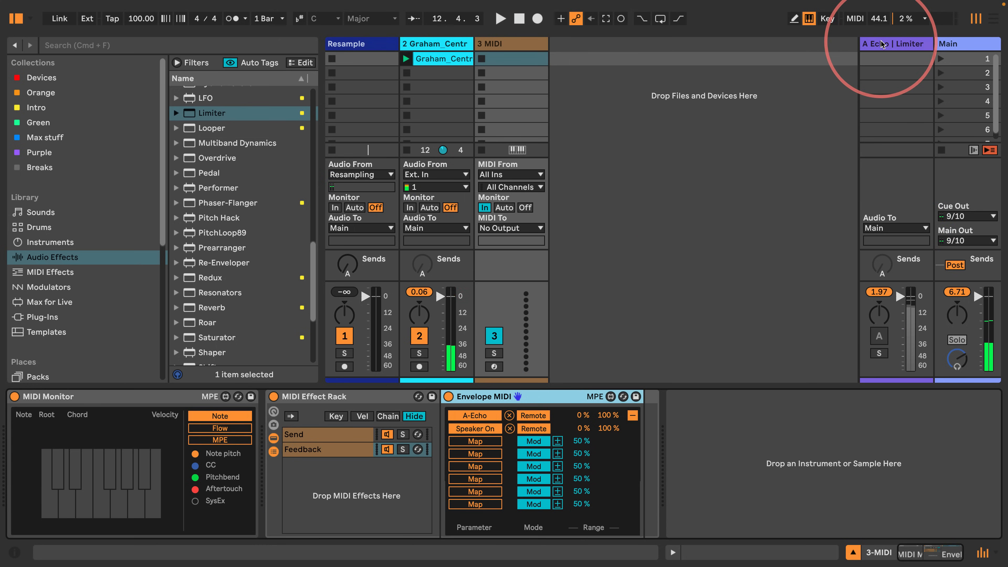
- Map the Feedback envelope's third slot to the Feedback parameter of the Echo on return A
left_click(542, 443)
left_click(475, 441)
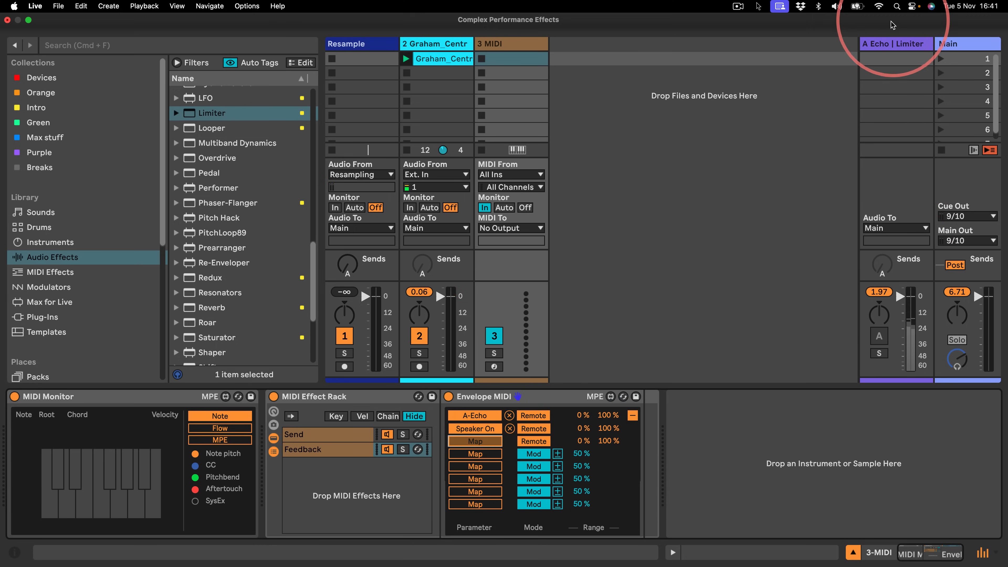
left_click(893, 43)
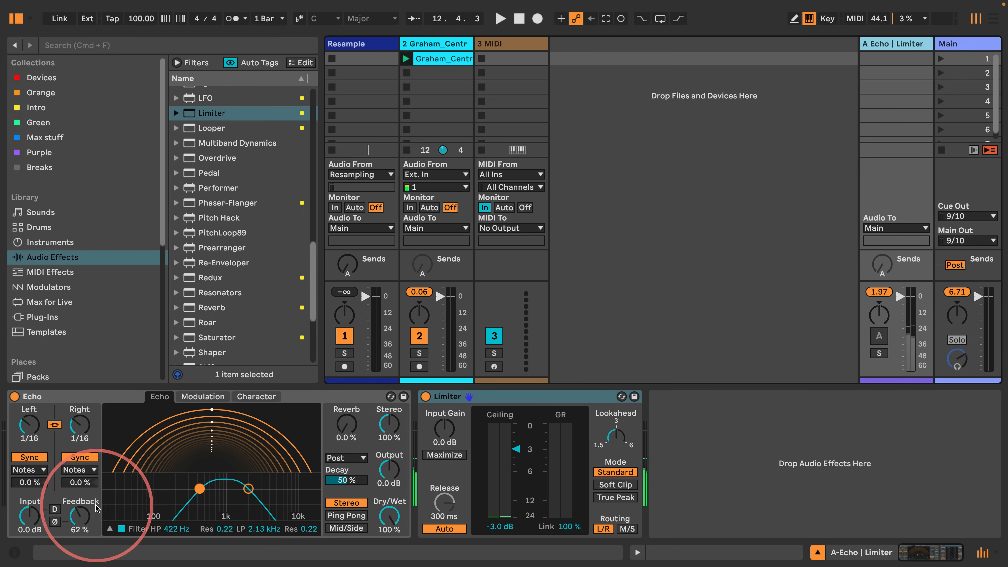
left_click_drag(97, 509, 82, 522)
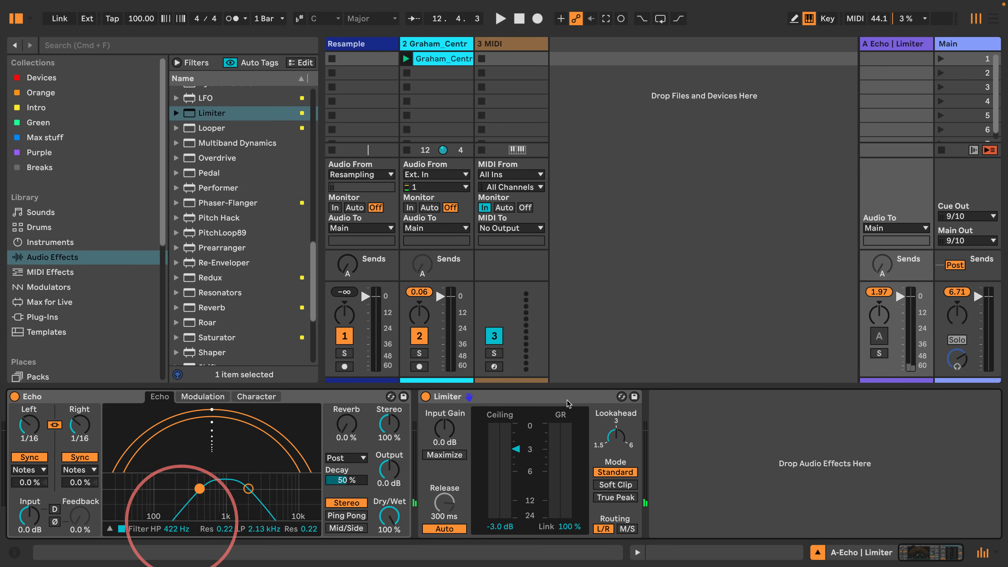
- Set the maximum of the Feedback envelope's Echo Feedback mapping to 75 %
left_click(512, 44)
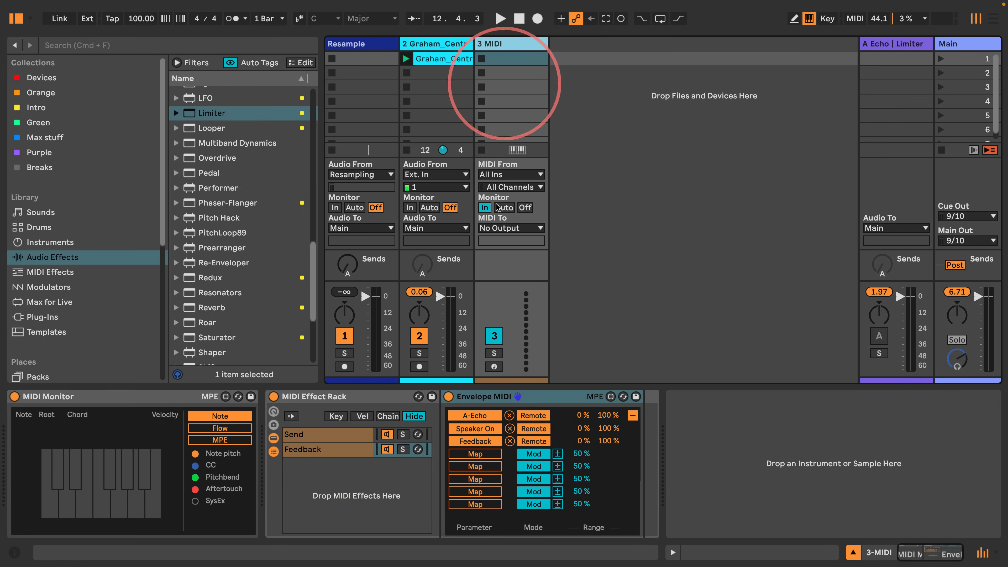
left_click(609, 442)
type("75")
key("Return")
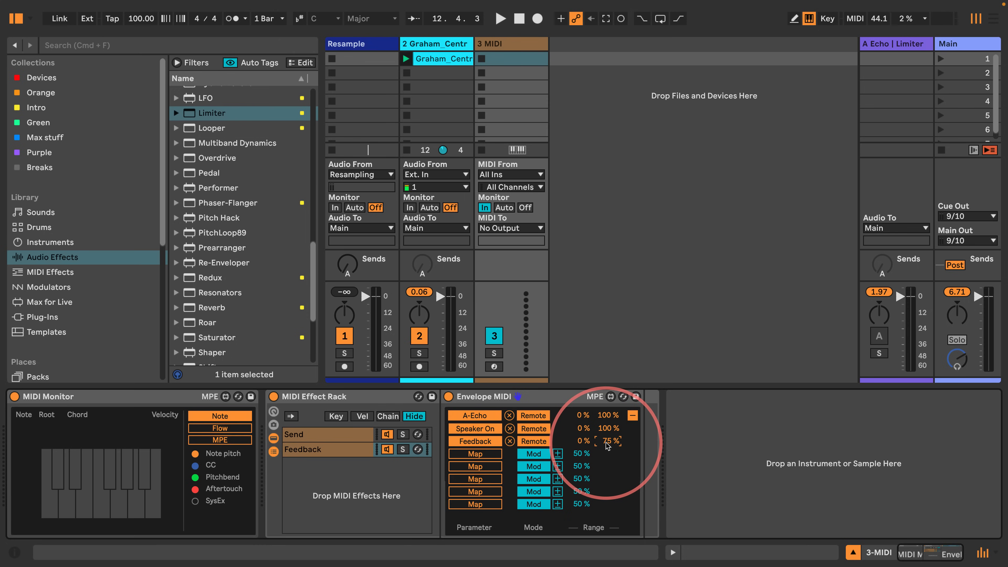
- Play the clip and trigger notes on the MIDI track to audition the Echo send and feedback modulation
key("space")
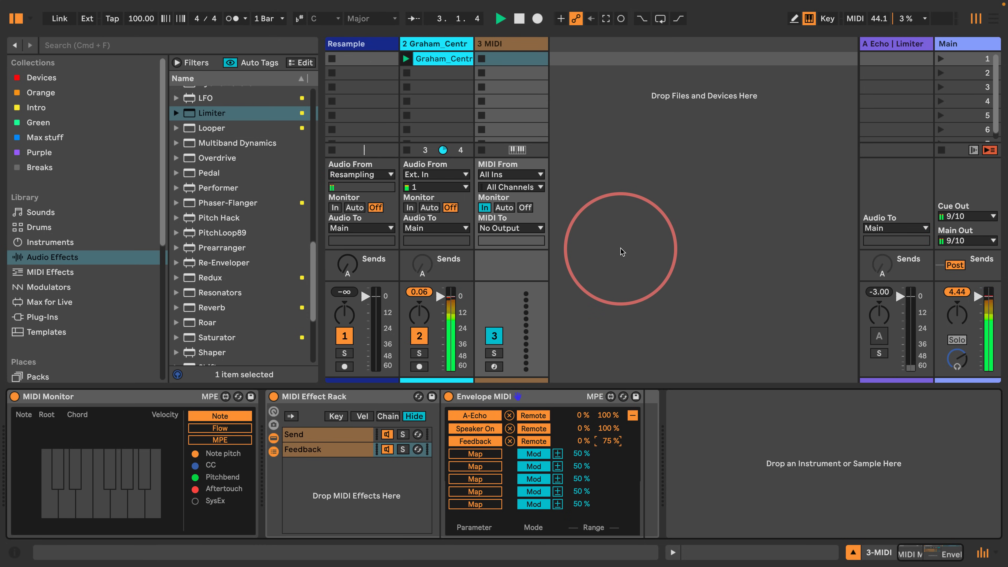
key("a")
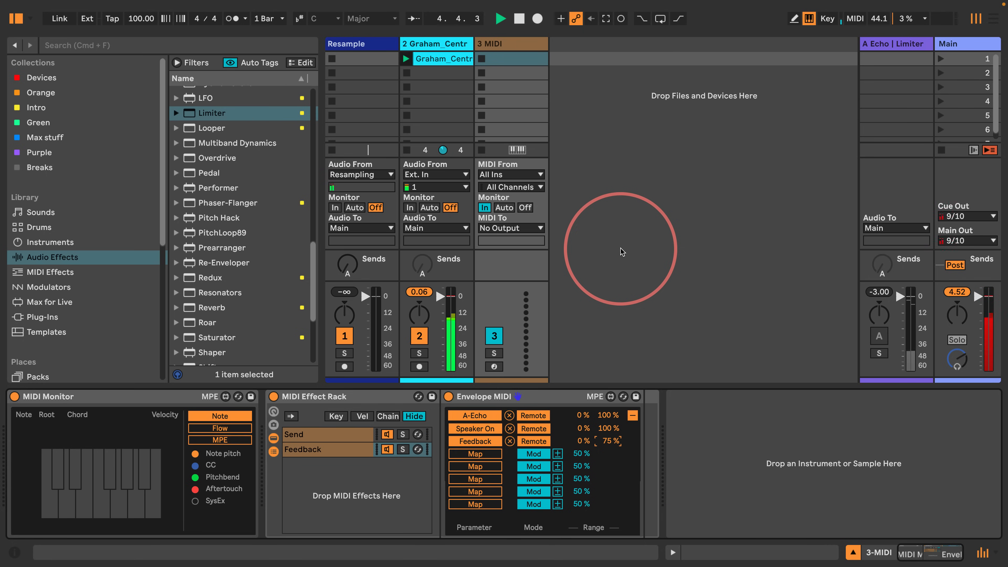
key("a")
key("h")
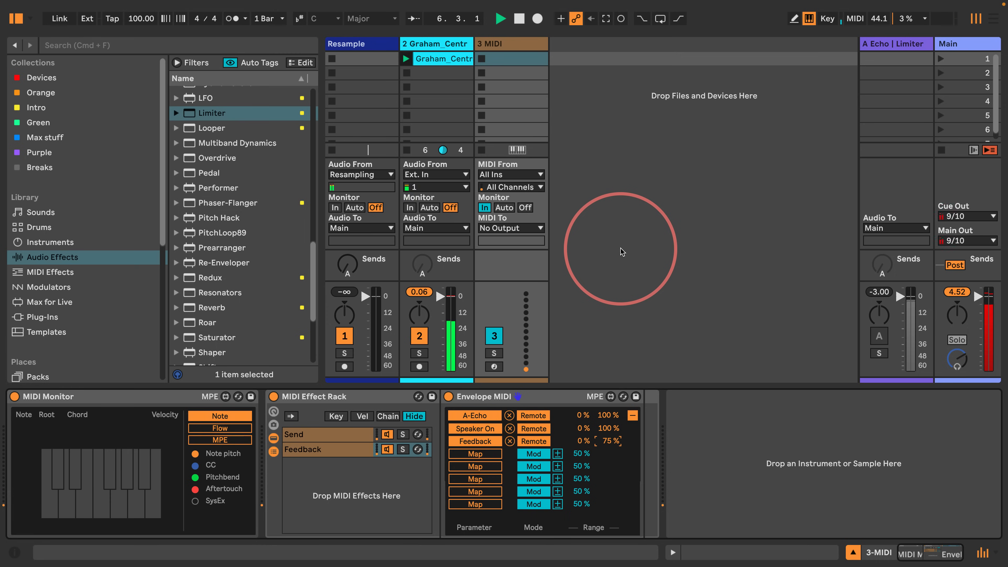
key("a")
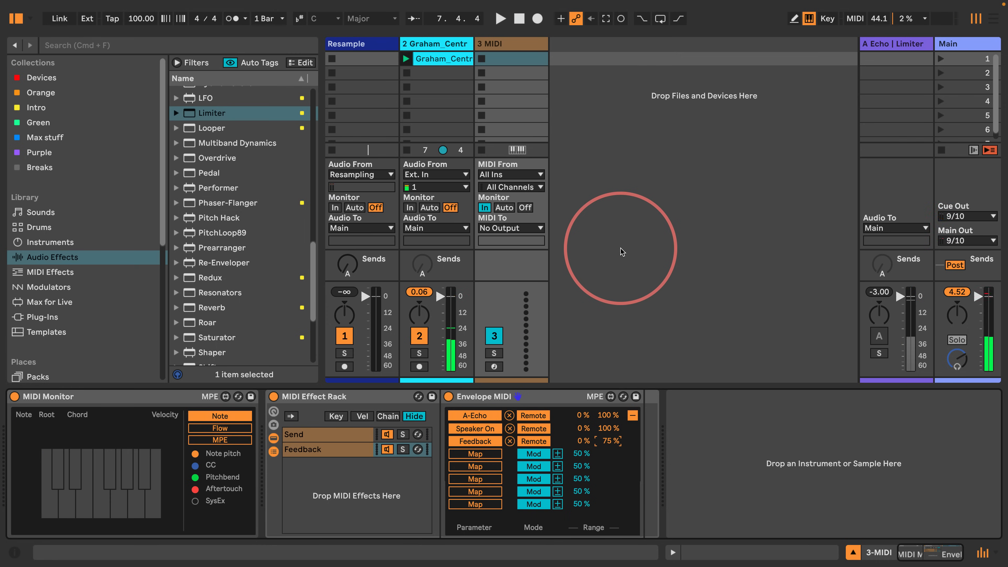
key("a")
key("space")
key("a")
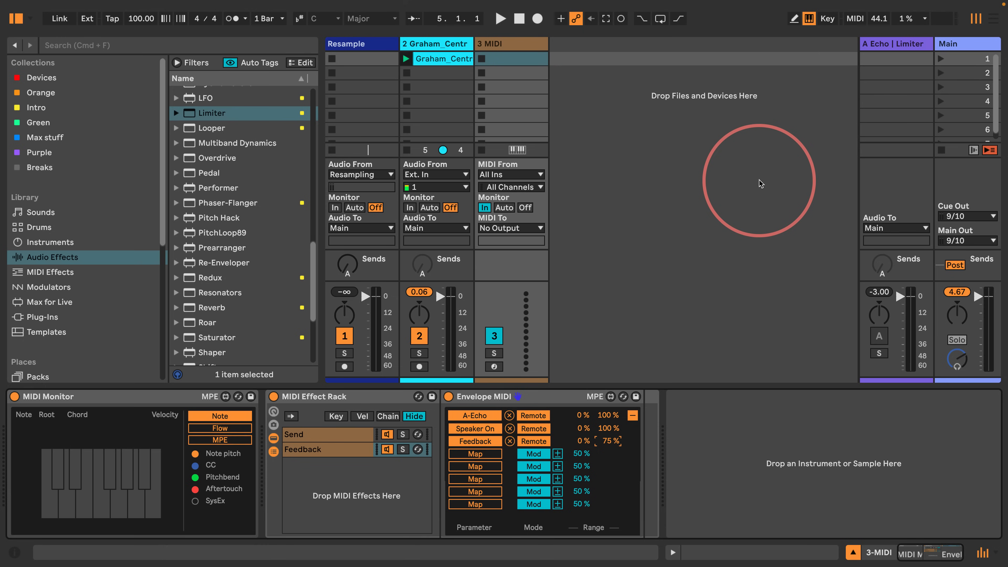
- Review the rack's Send and Feedback chains and add Shaper MIDI as a third parallel chain
left_click(339, 436)
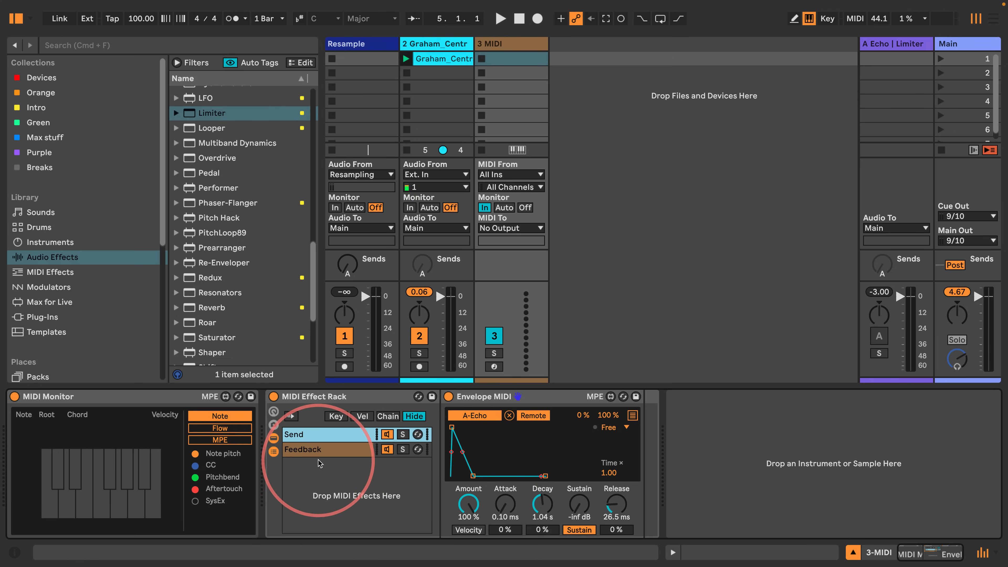
left_click(310, 450)
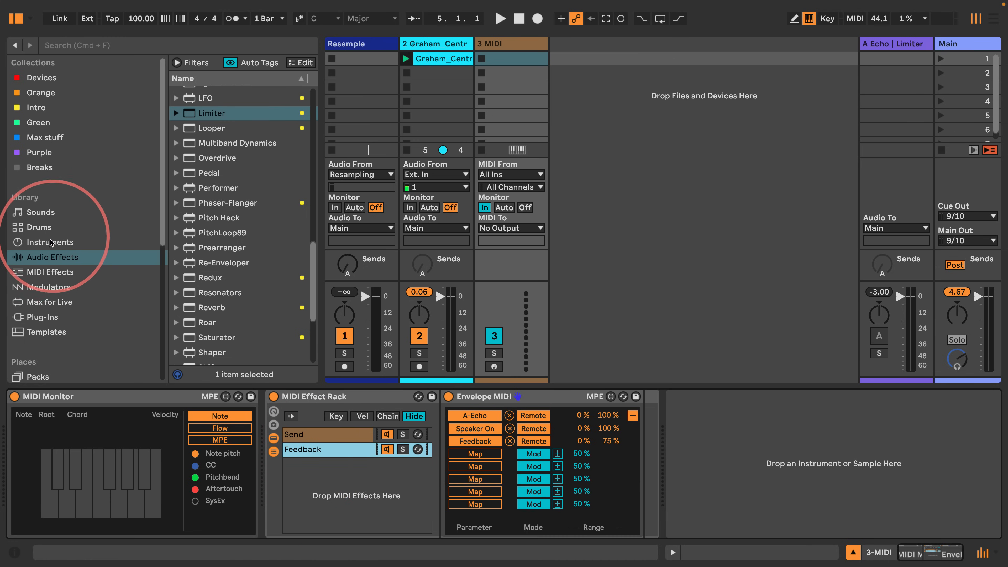
left_click(60, 287)
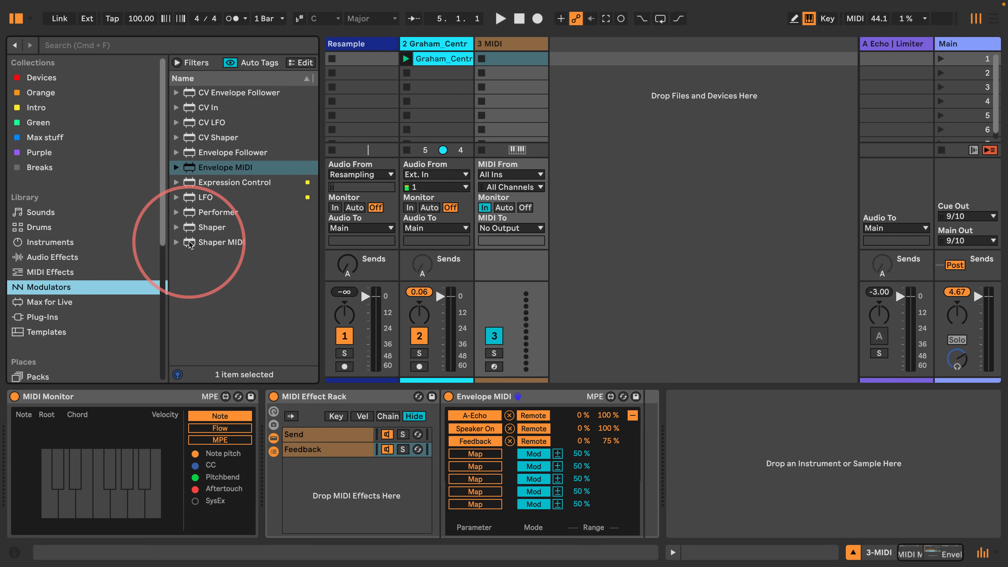
left_click_drag(210, 242, 314, 469)
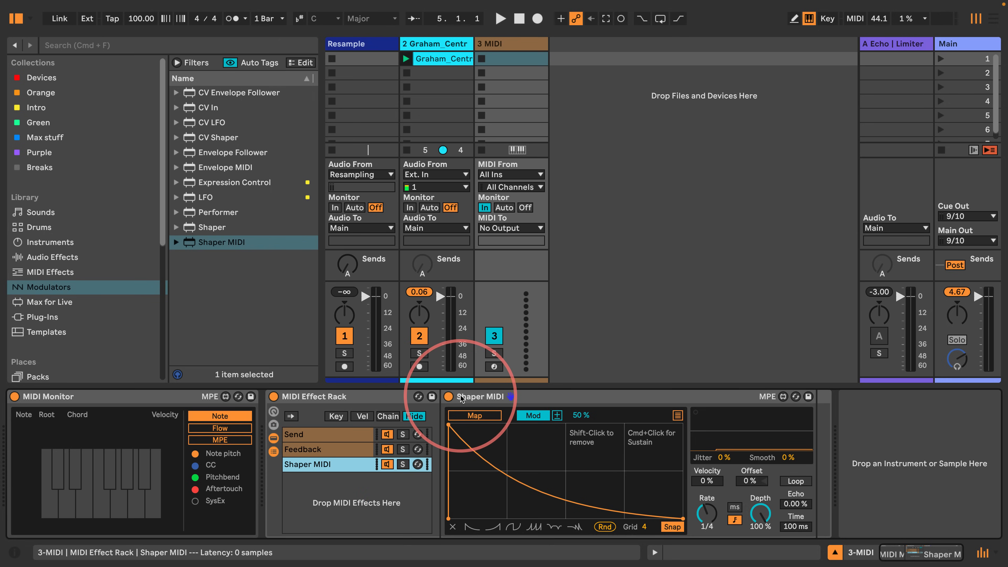
- Draw a jagged multi-point modulation shape in the Shaper MIDI, with breakpoints on the quarter grid lines and a raised end point
left_click(507, 449)
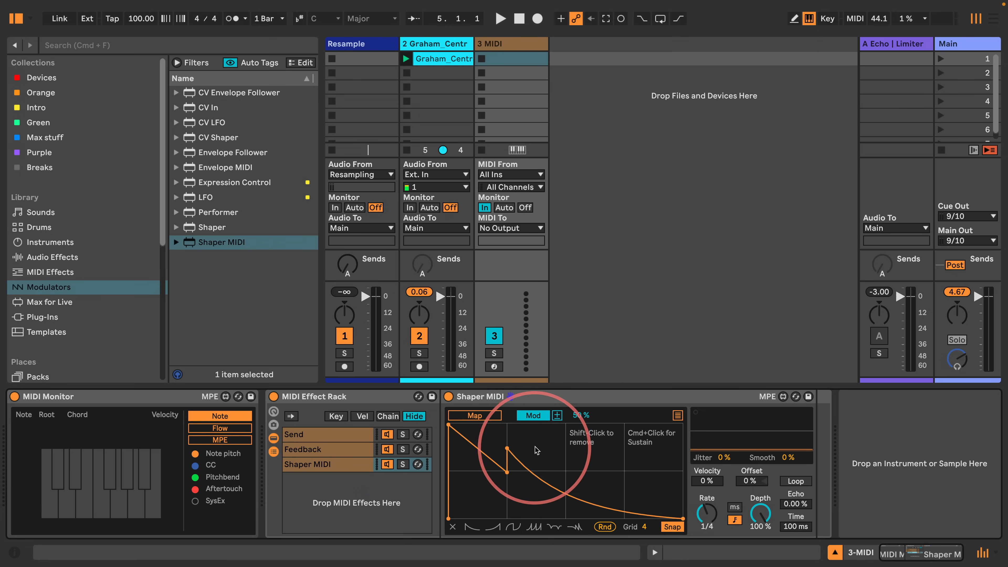
left_click_drag(535, 446, 541, 441)
left_click(566, 482)
left_click(620, 445)
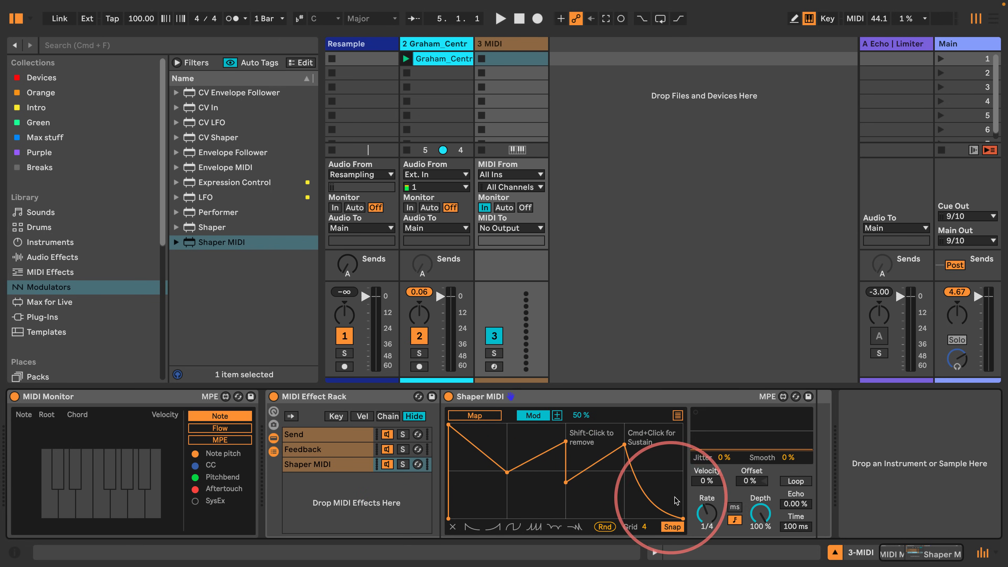
left_click_drag(682, 486, 682, 501)
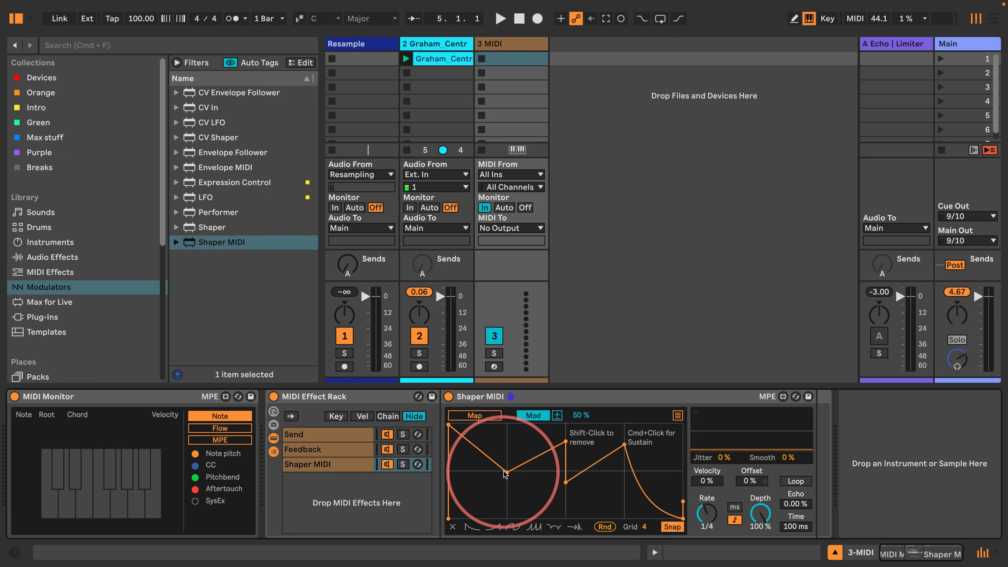
- Lower the Shaper MIDI shape's start point slightly, set the rate to 1, and trigger notes to test it
mouse_move(448, 425)
left_mouse_down()
mouse_move(488, 436)
mouse_move(447, 432)
left_mouse_up()
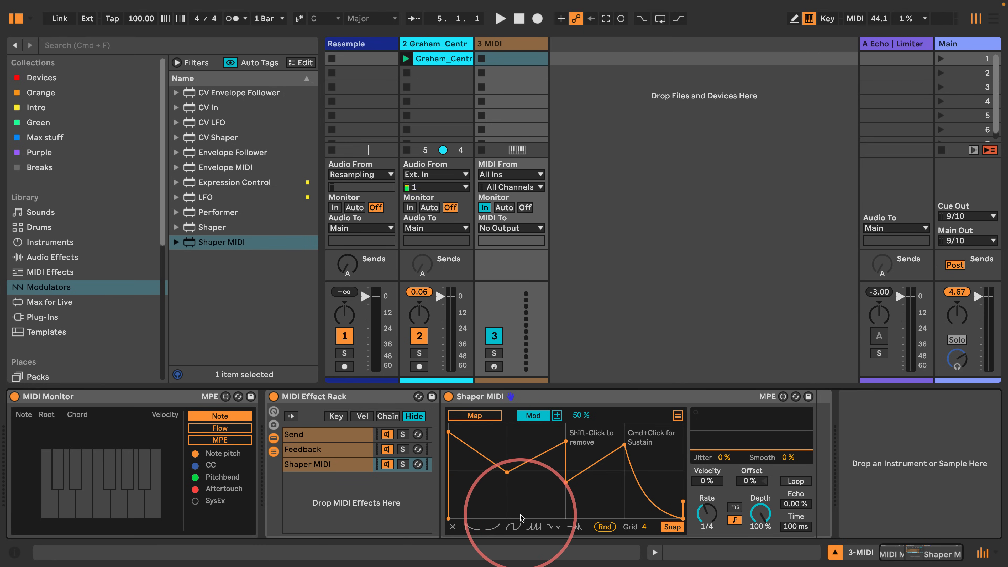
key("a")
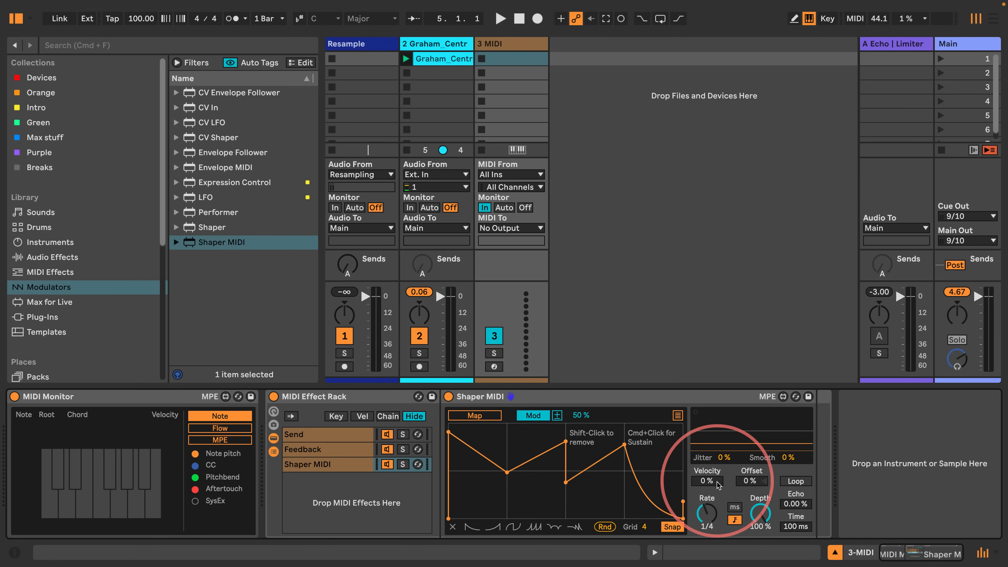
mouse_move(717, 509)
left_mouse_down()
mouse_move(699, 482)
mouse_move(699, 540)
mouse_move(709, 517)
left_mouse_up()
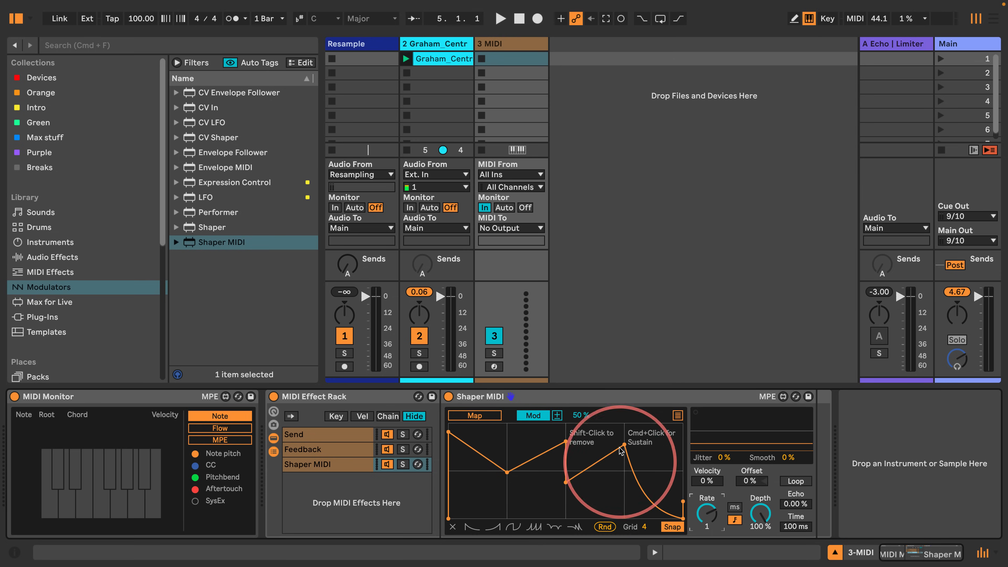
key("a")
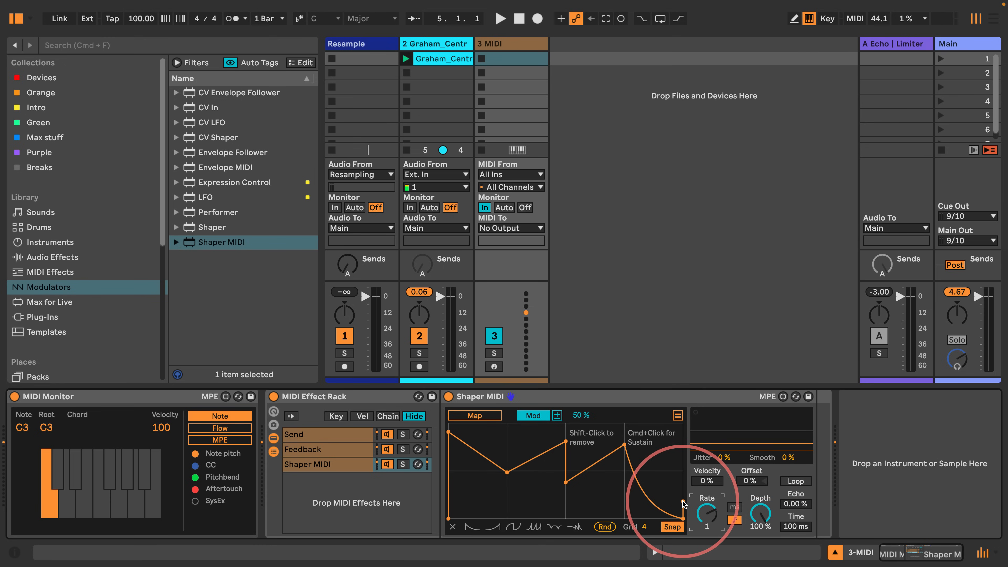
- Raise the shape's end point to the maximum, then turn on Loop and trigger notes to test the repeating shape
left_click_drag(683, 504, 683, 423)
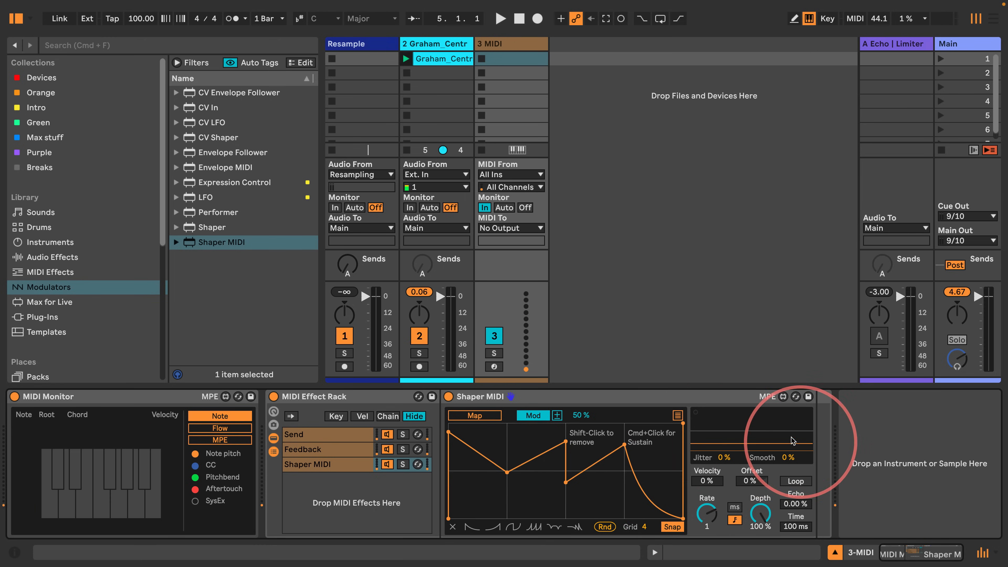
key("a")
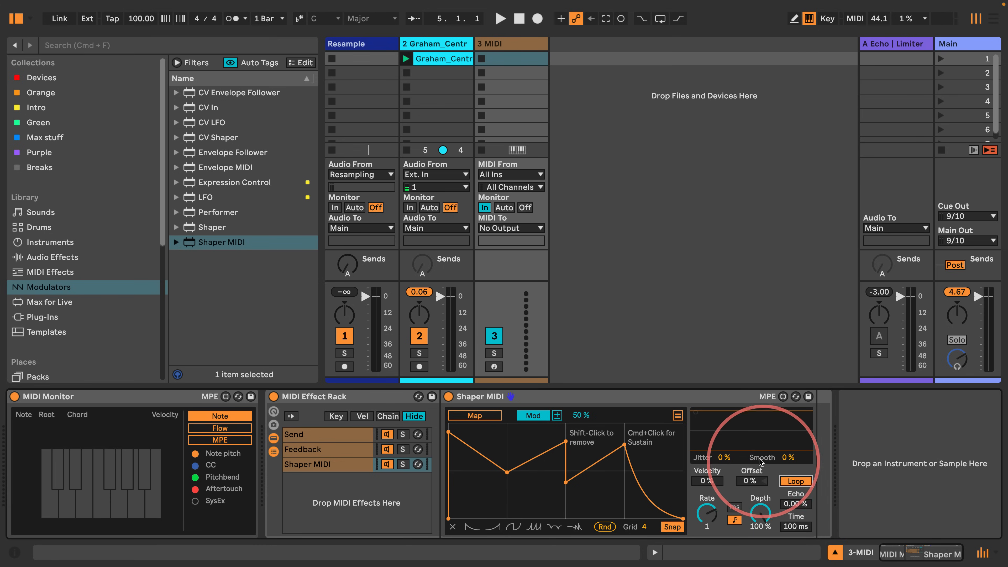
key("a")
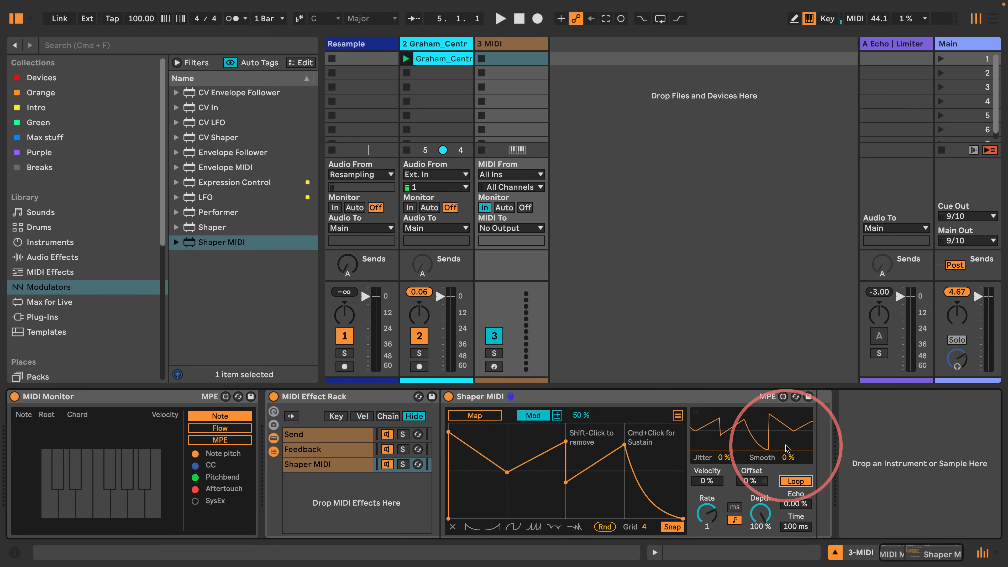
- Switch Shaper MIDI to Remote mode, map it to the L Division of the Echo on return A, and audition it during playback
left_click(533, 415)
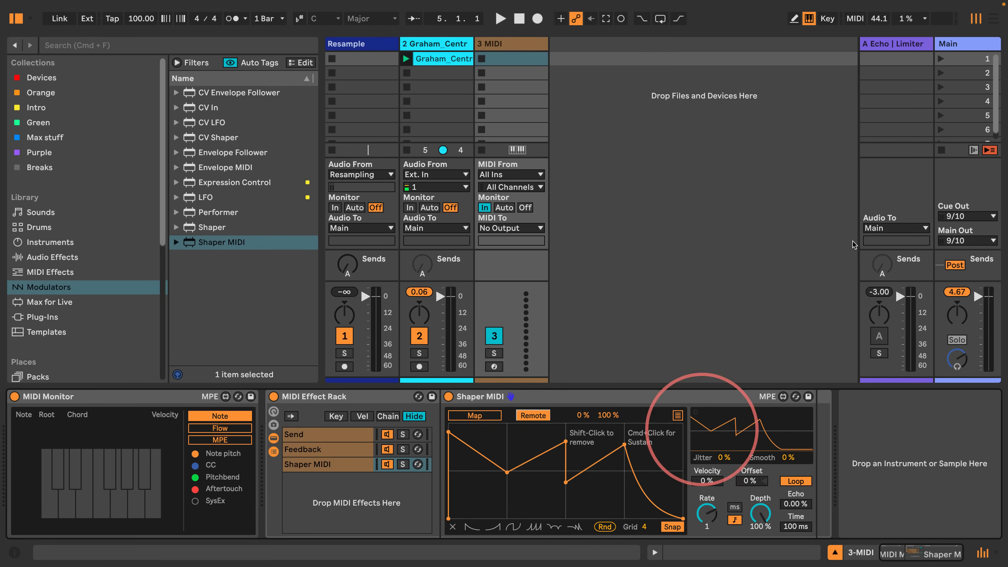
left_click(475, 415)
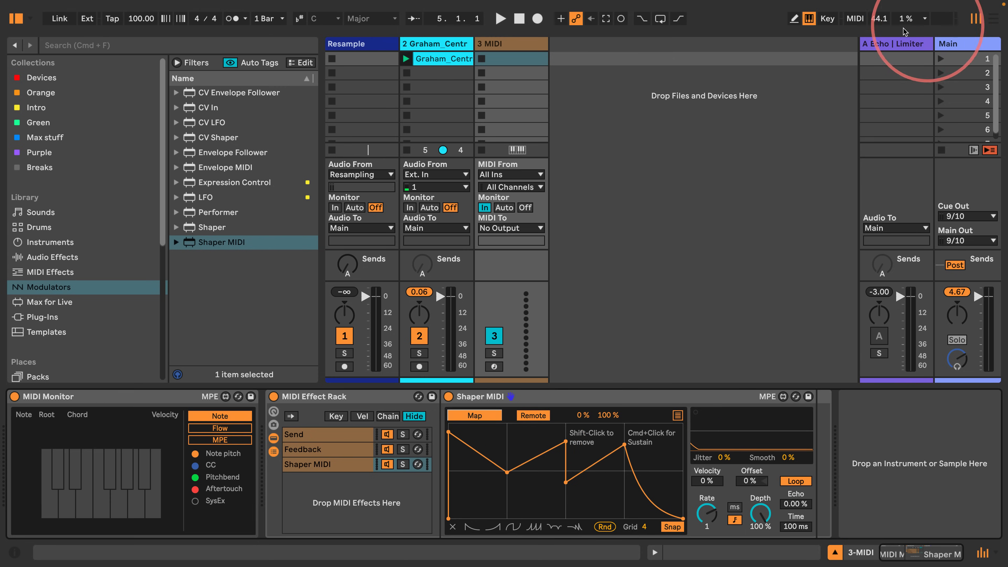
left_click(901, 43)
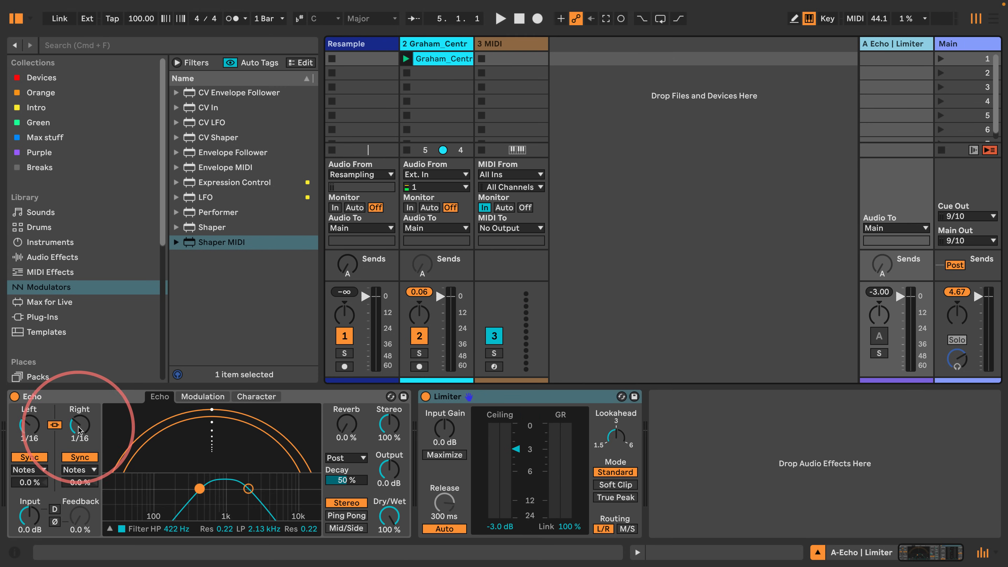
left_click_drag(79, 429, 89, 430)
key("space")
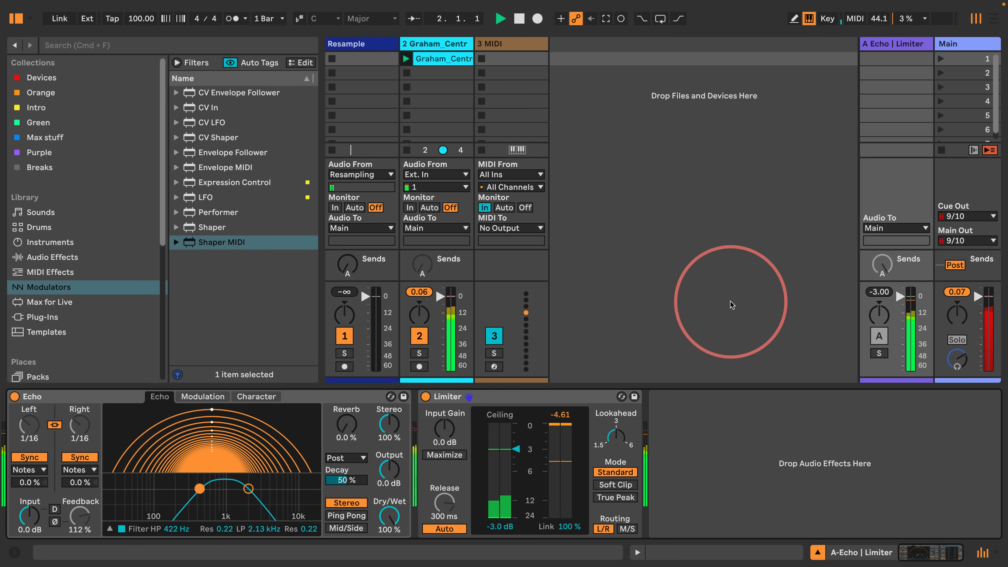
- Rename the MIDI track holding the modulators as "Like and Subscribe" and widen the track to fit its name
left_click(511, 42)
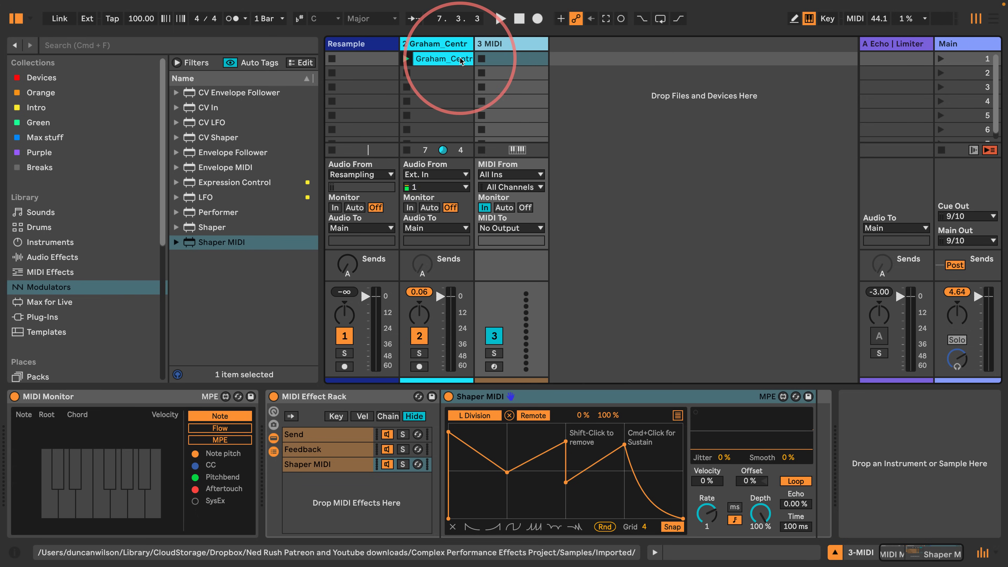
key("super+r")
key("Return")
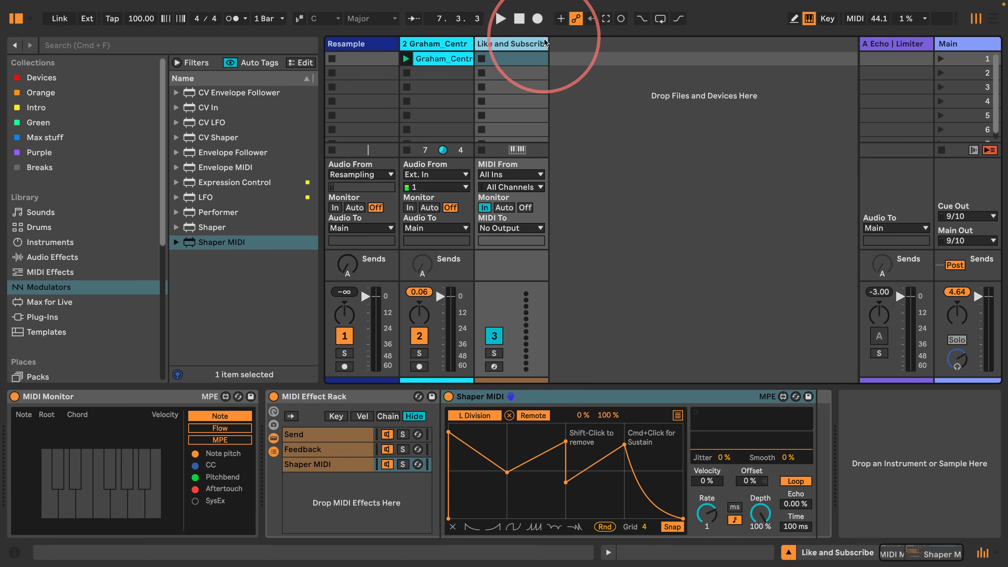
left_click_drag(548, 44, 441, 40)
left_click(561, 116)
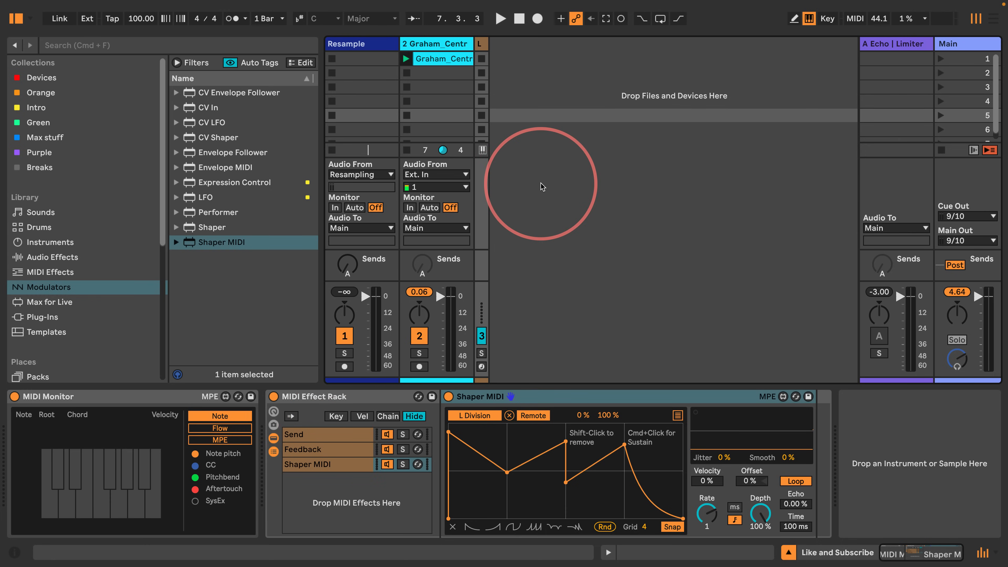
left_click_drag(488, 44, 609, 64)
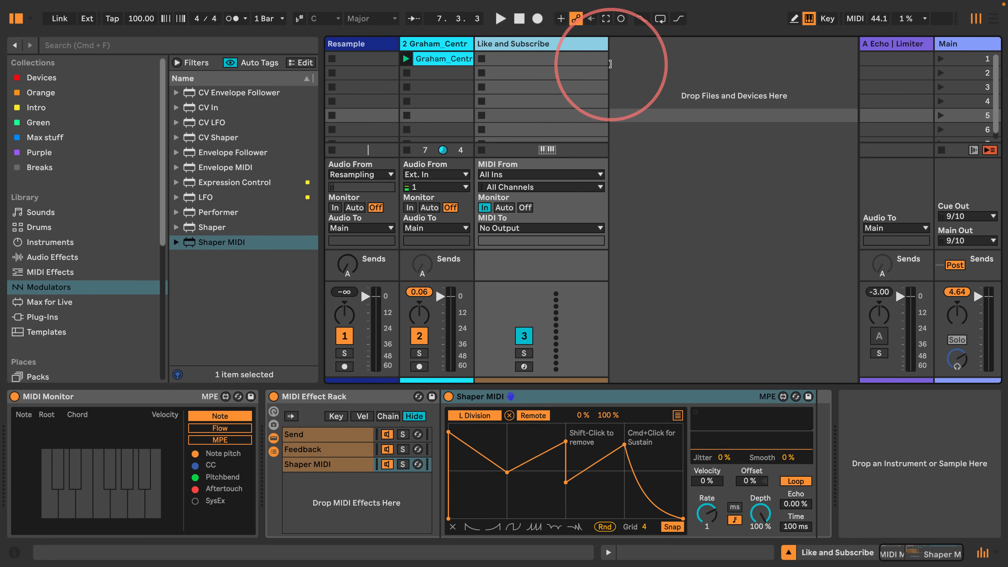
- Set the Like and Subscribe track's monitoring to Auto and tuck it away as a narrow track before Graham_Centr
left_click(504, 207)
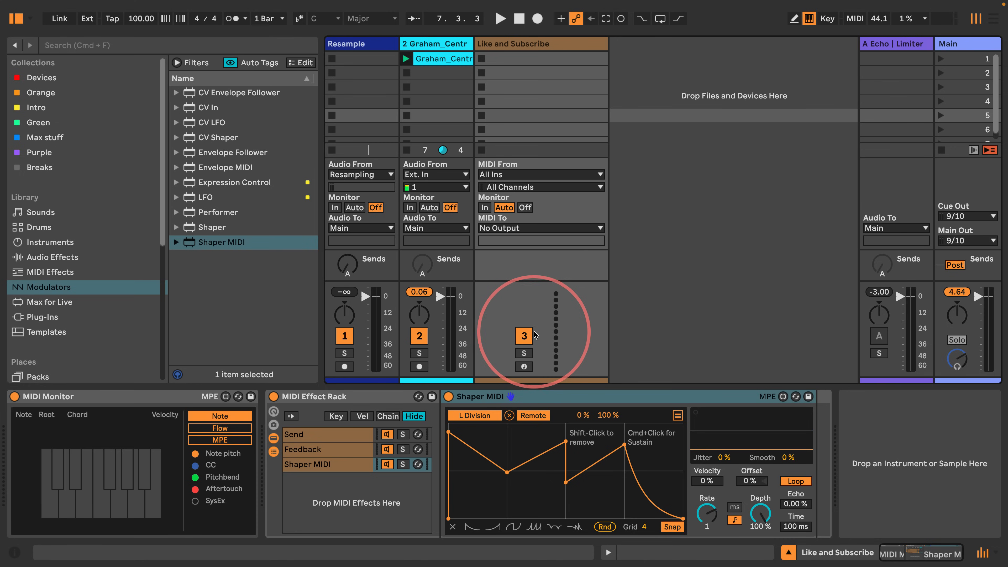
left_click_drag(607, 43, 386, 43)
left_click(467, 42)
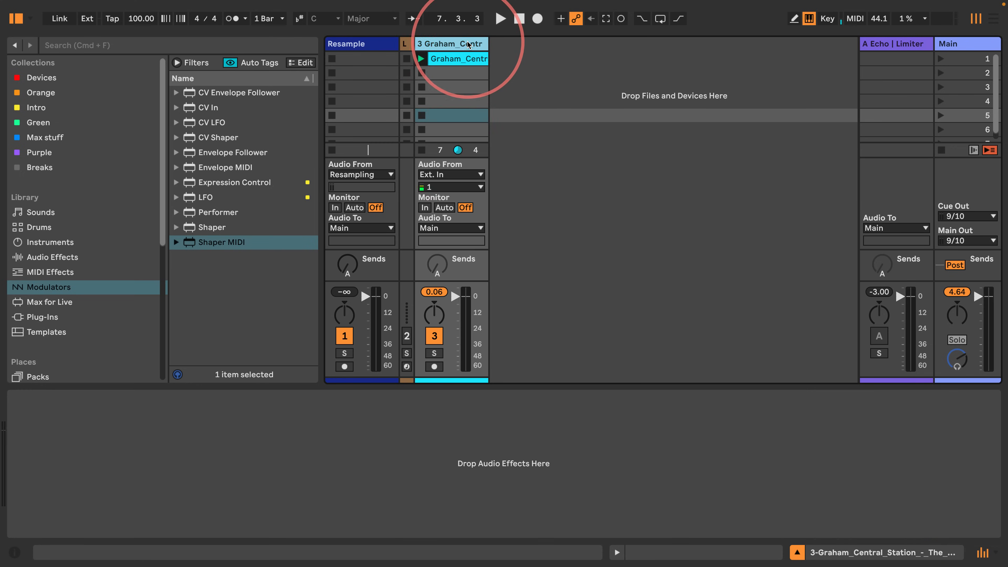
- Insert a new MIDI track after the Graham_Centr track and select it
left_click(513, 59)
key("super+shift+t")
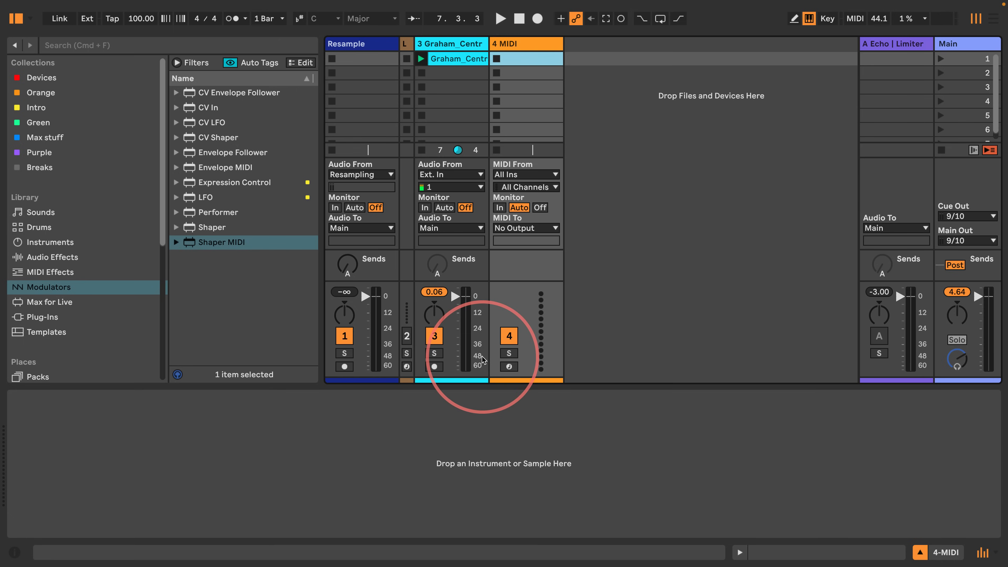
left_click(458, 44)
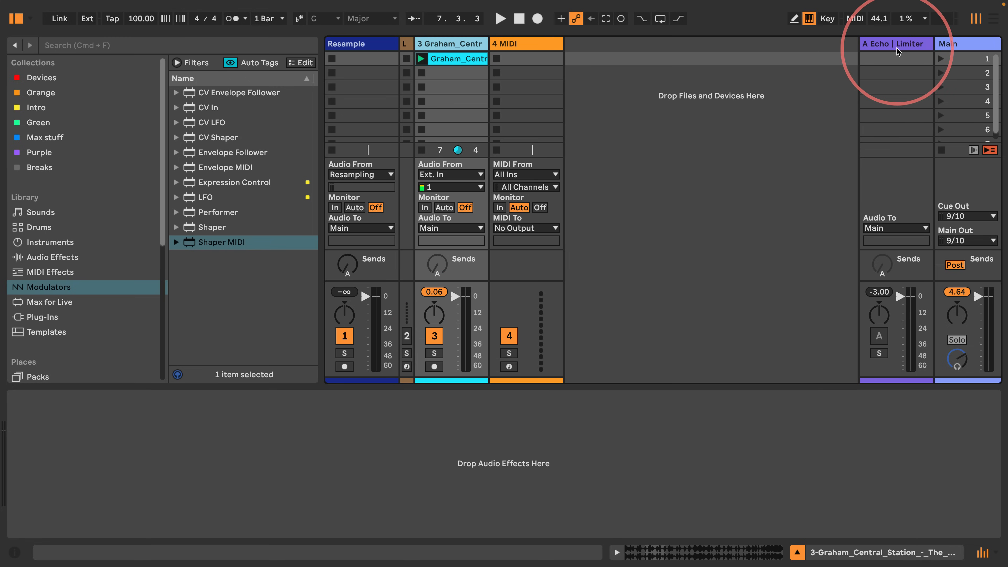
left_click(522, 44)
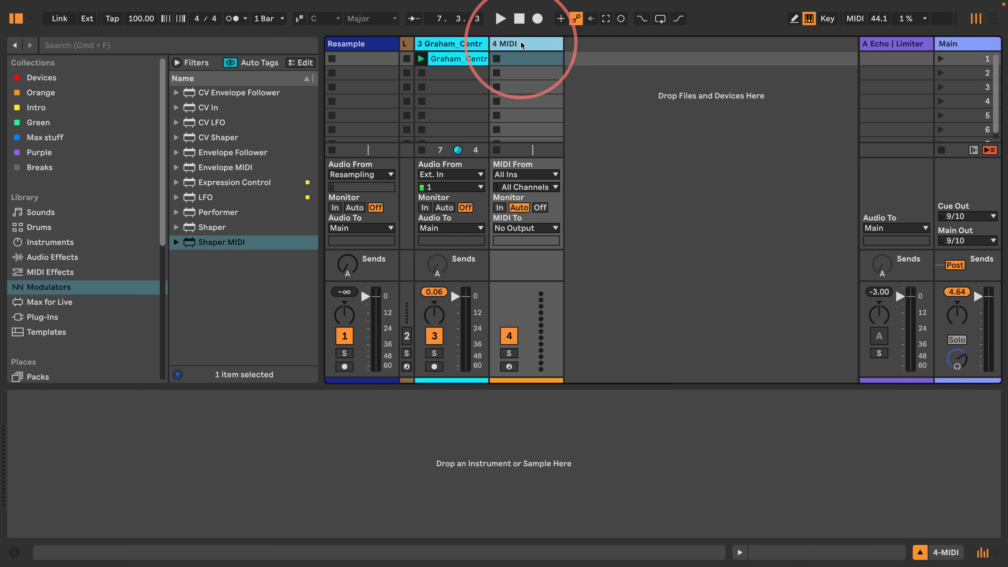
- Add Envelope MIDI to the new MIDI track and place a MIDI Monitor before it
left_click_drag(223, 167, 510, 60)
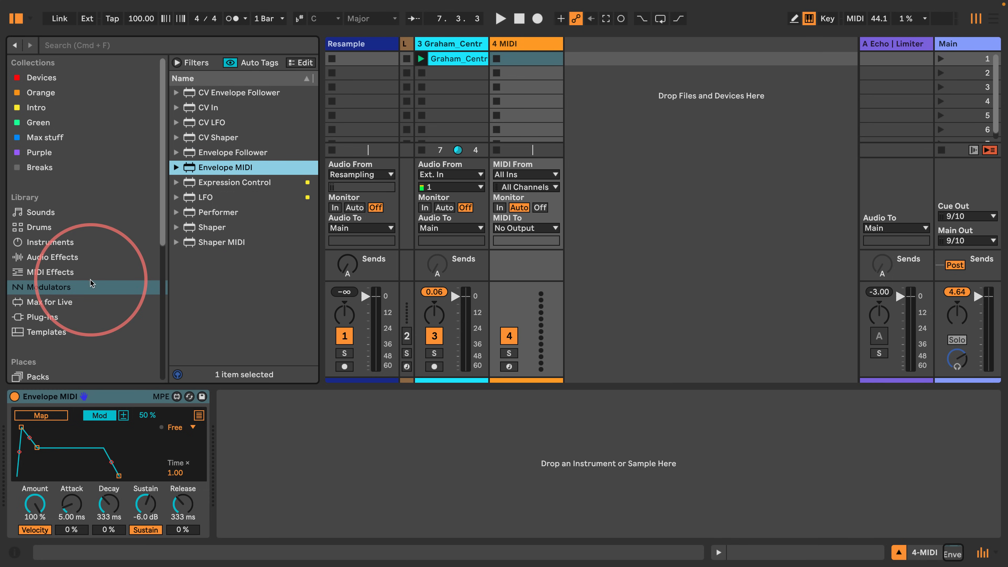
left_click(150, 272)
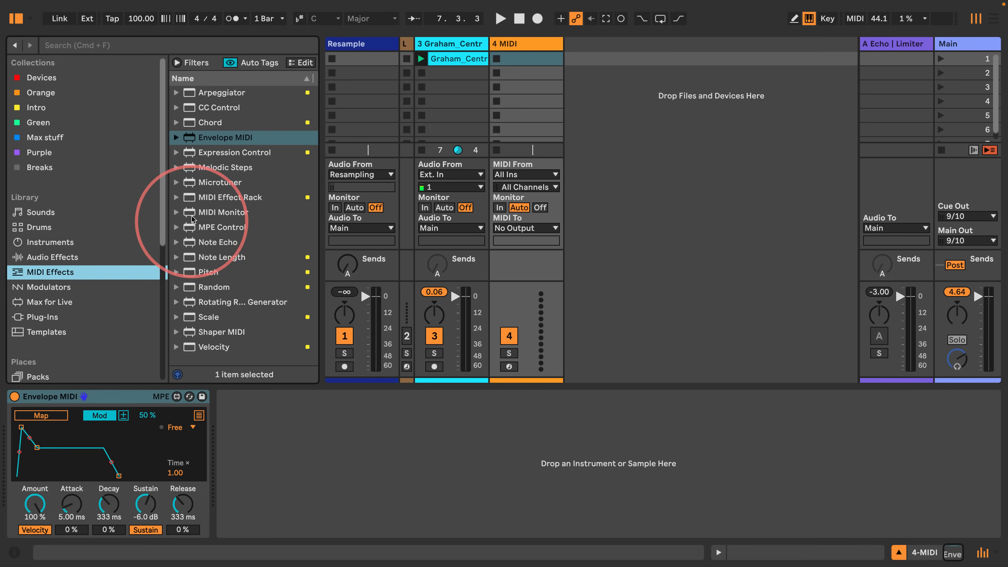
left_click_drag(169, 212, 7, 417)
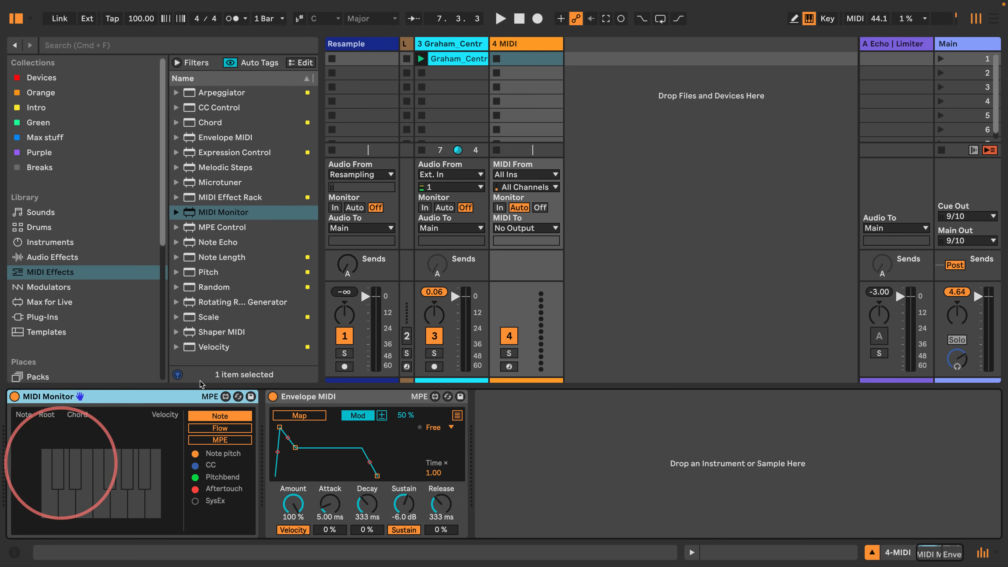
- Set the new MIDI track's monitoring to In and trigger several notes to check them in the MIDI Monitor
left_click(499, 207)
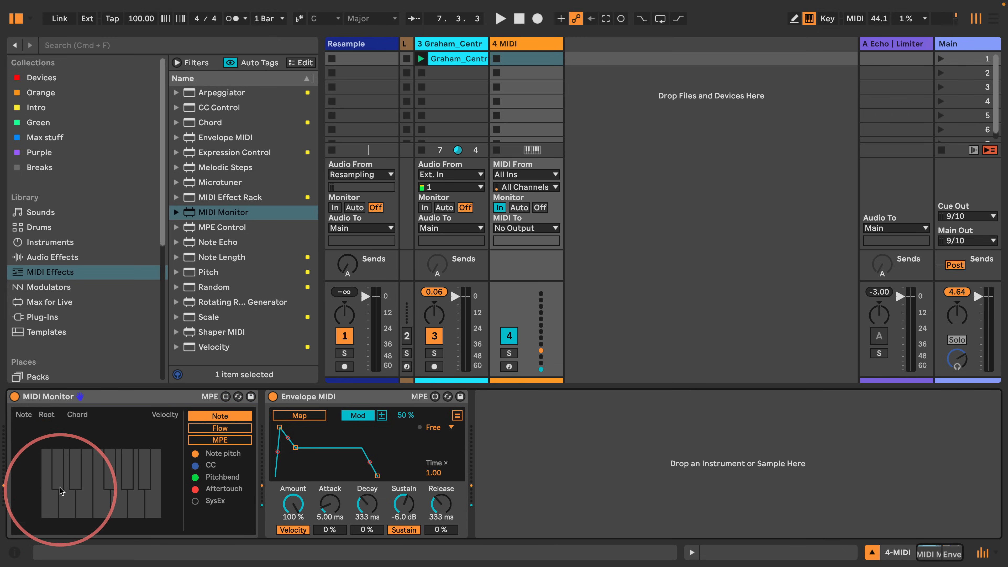
key("s")
key("a")
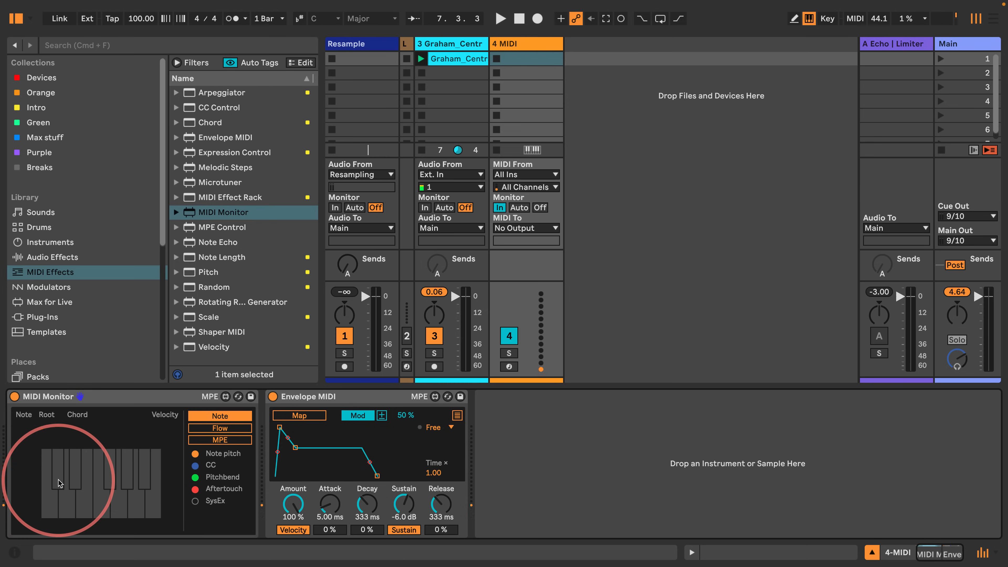
key("w")
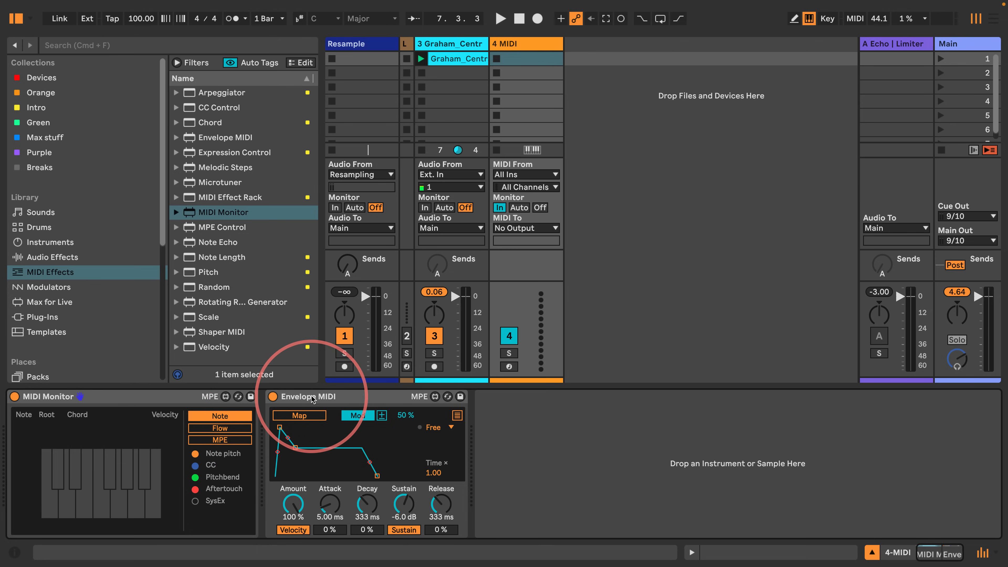
- Switch Envelope MIDI to Remote with Velocity off, setting attack to 0.10 ms, decay and release to 1.00 ms, and sustain to 0.0 dB
left_click(357, 415)
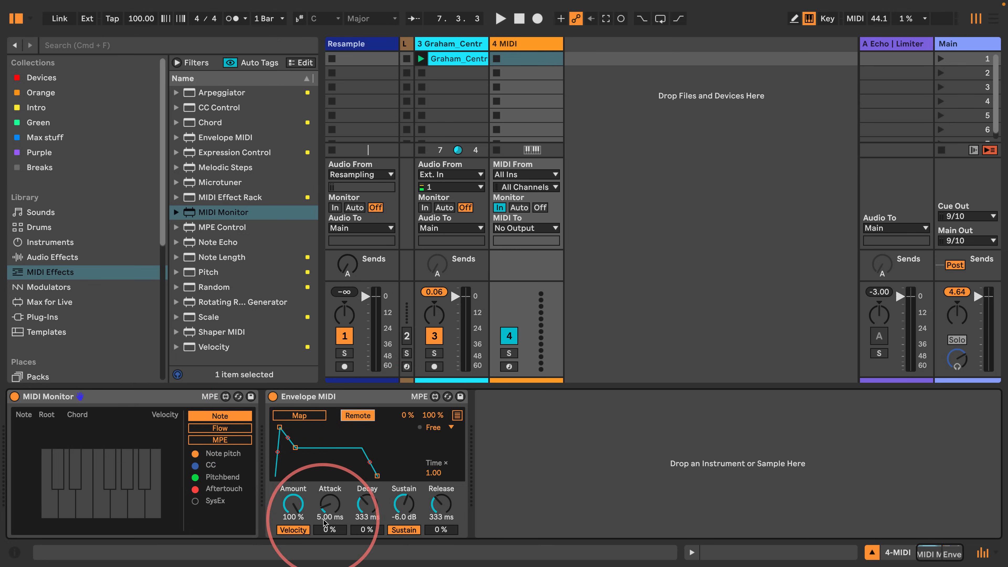
left_click(287, 530)
left_click_drag(327, 503, 410, 459)
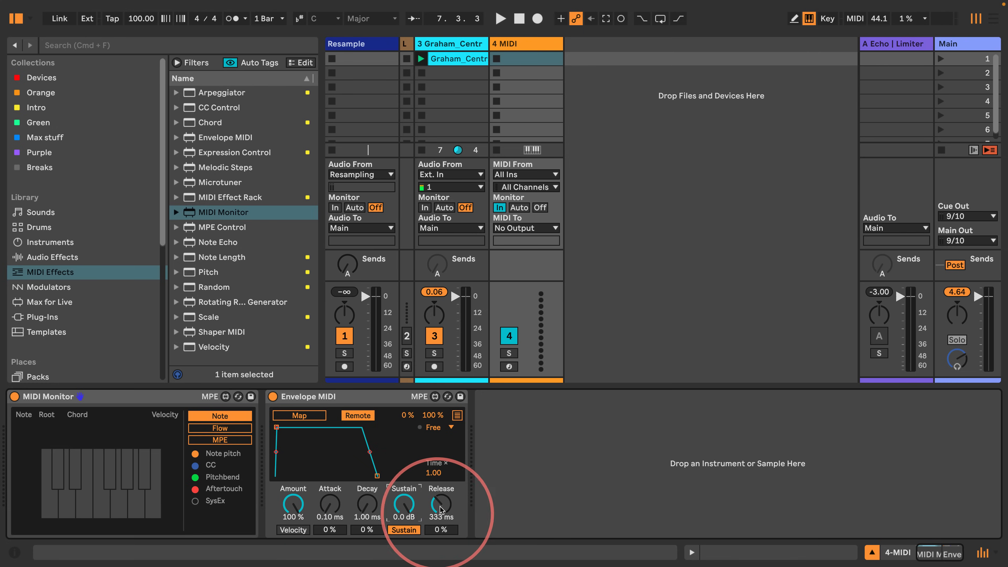
left_click_drag(440, 509, 421, 555)
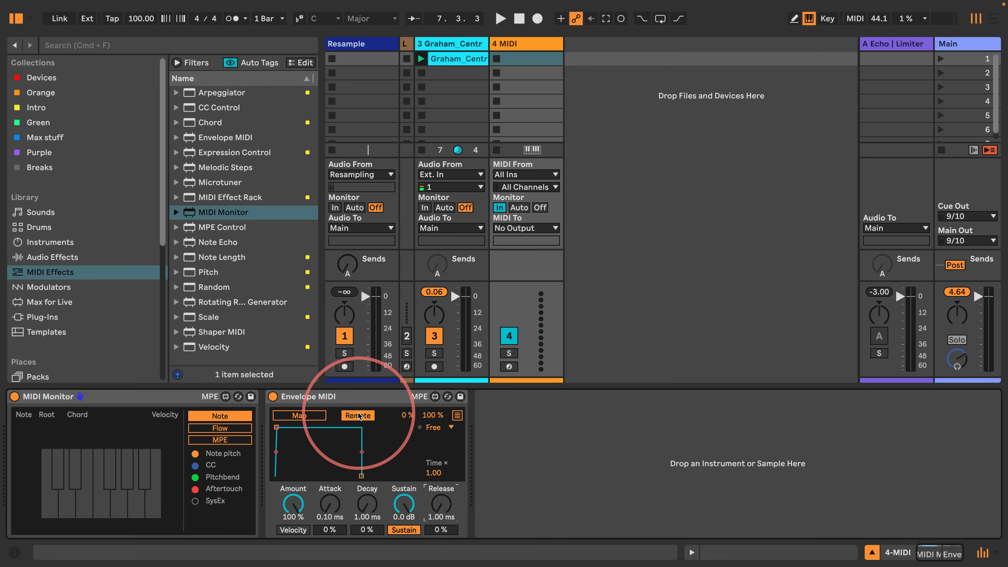
- Add an empty Audio Effect Rack to the Graham_Centr track and show its chain list
left_click(455, 48)
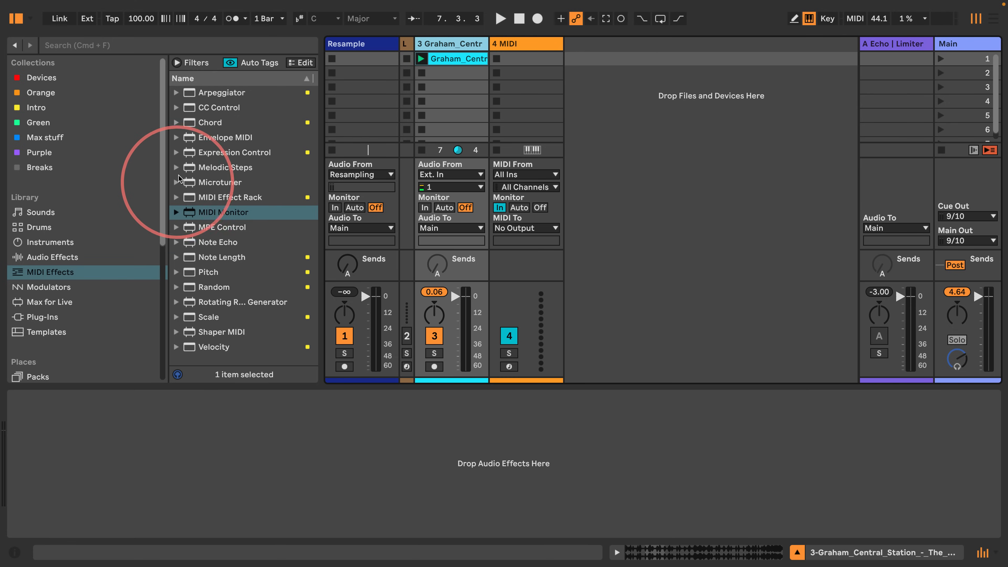
left_click(50, 257)
scroll(240, 184, "up", 2)
scroll(240, 185, "up", 12)
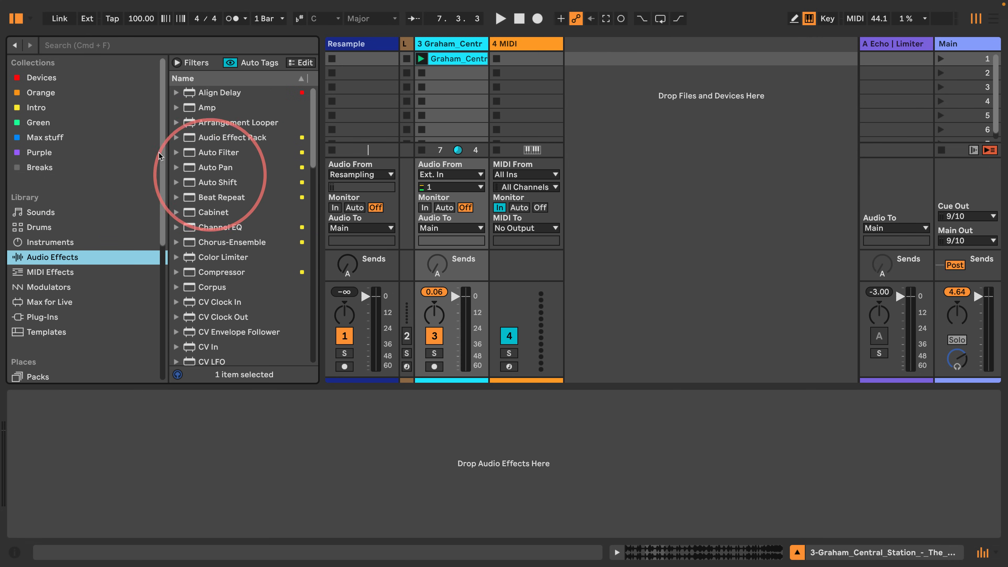
left_click_drag(189, 138, 446, 53)
left_click(15, 451)
- Create a chain in the Audio Effect Rack and name it "Dry"
right_click(85, 453)
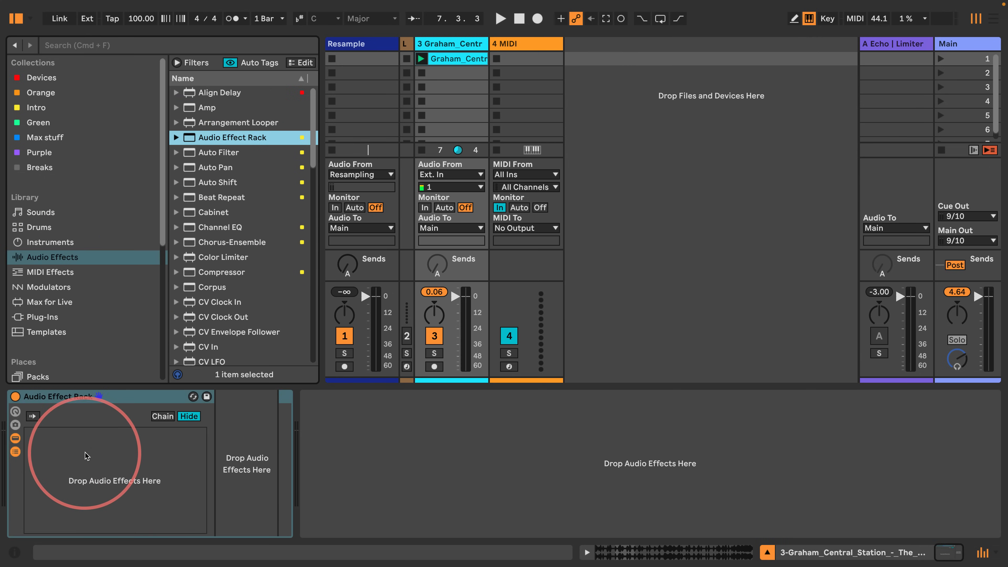
left_click(95, 462)
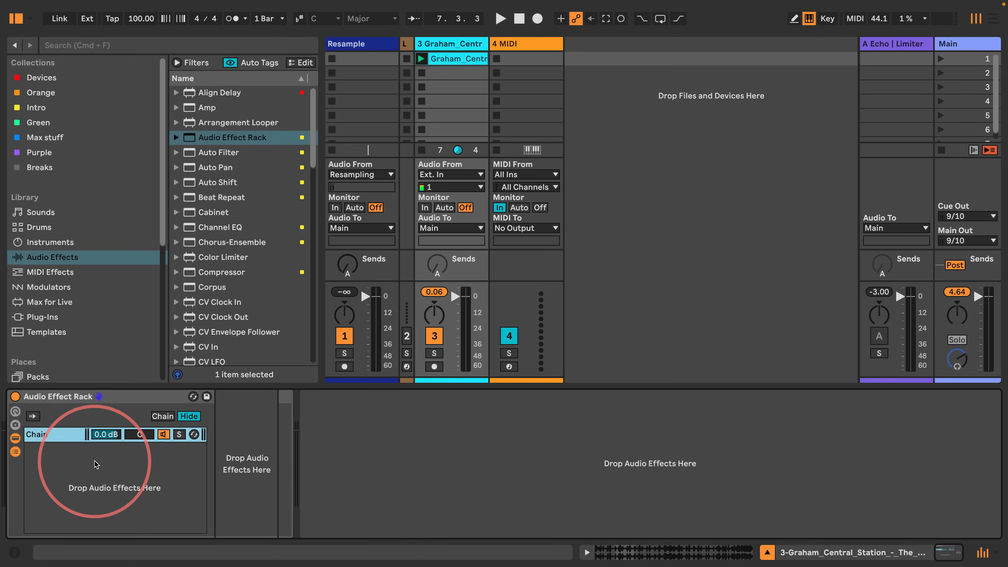
double_click(48, 435)
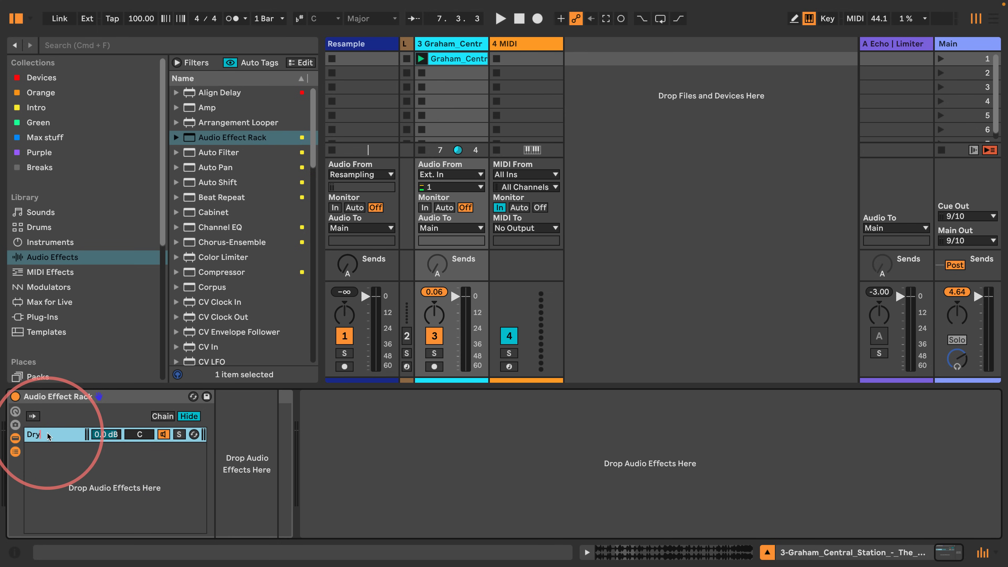
key("Return")
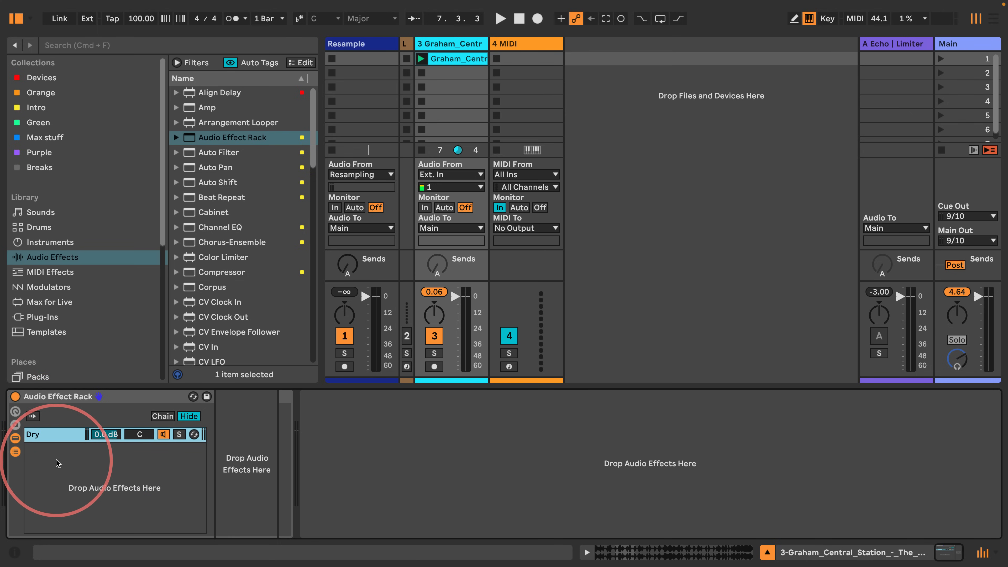
- Create a second chain in the Audio Effect Rack and name it "Effects"
right_click(56, 460)
left_click(74, 467)
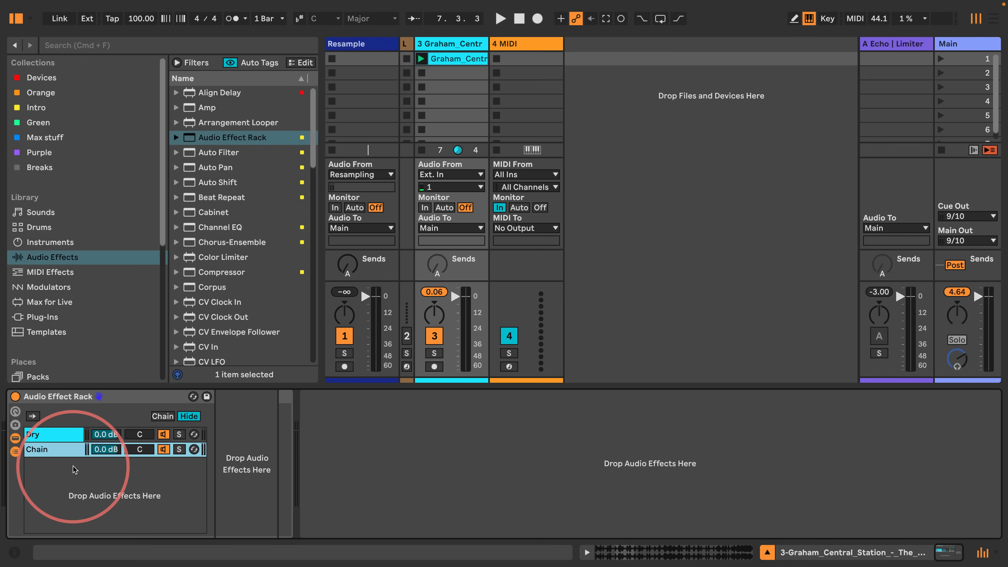
key("super+r")
type("Eff")
key("Return")
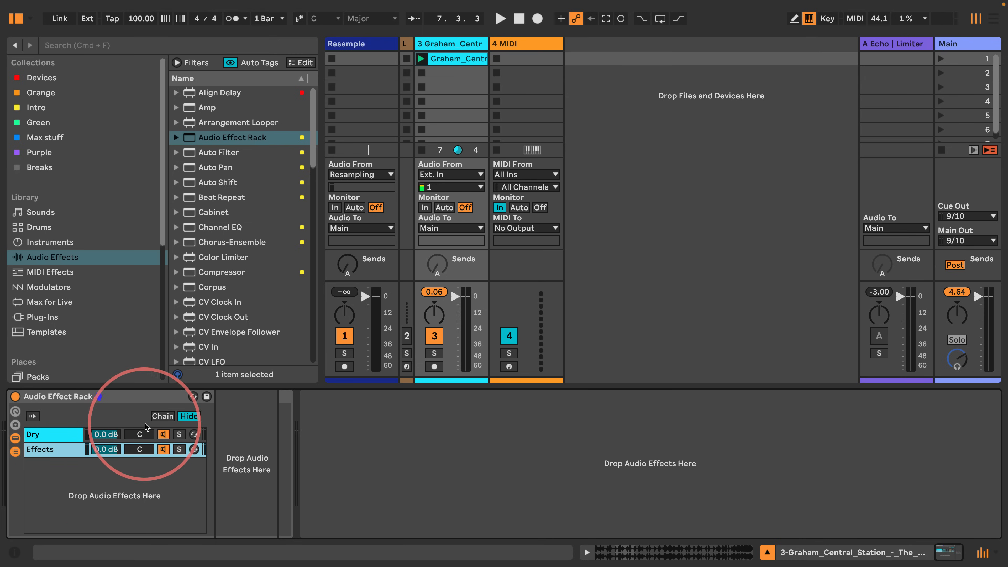
- Show the rack's chain zones and macro controls, and move the Effects chain's zone to 1
left_click(155, 417)
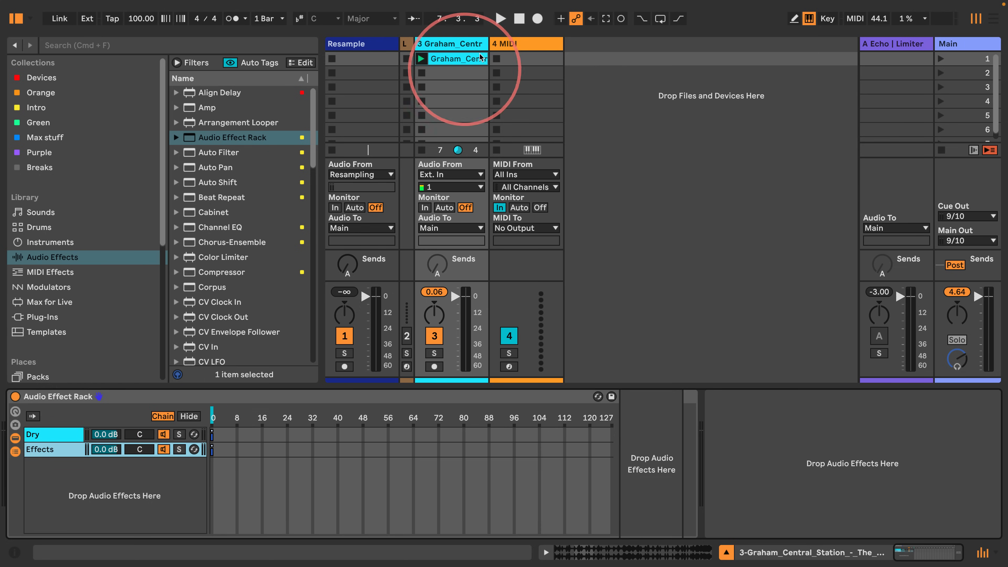
left_click(504, 58)
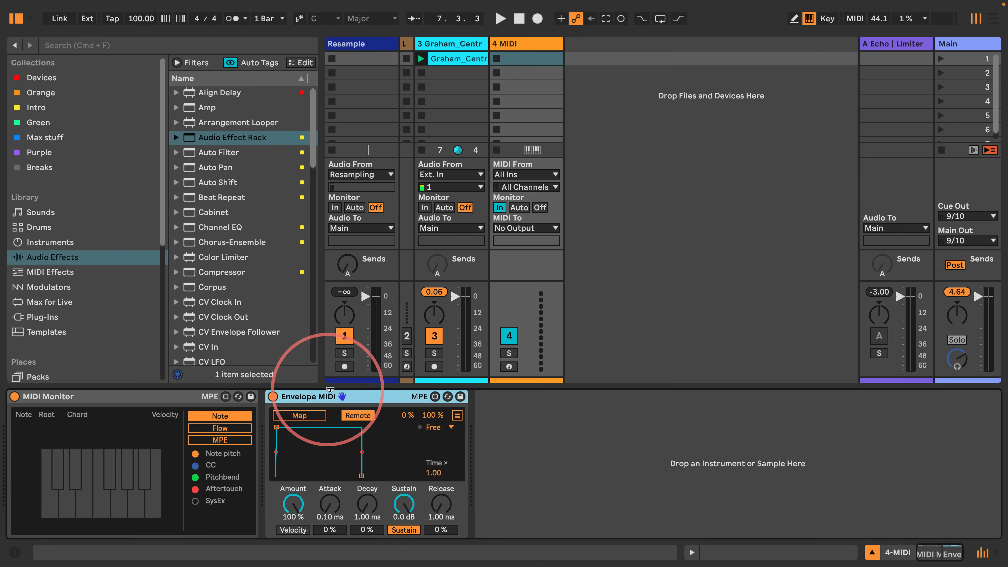
left_click(437, 52)
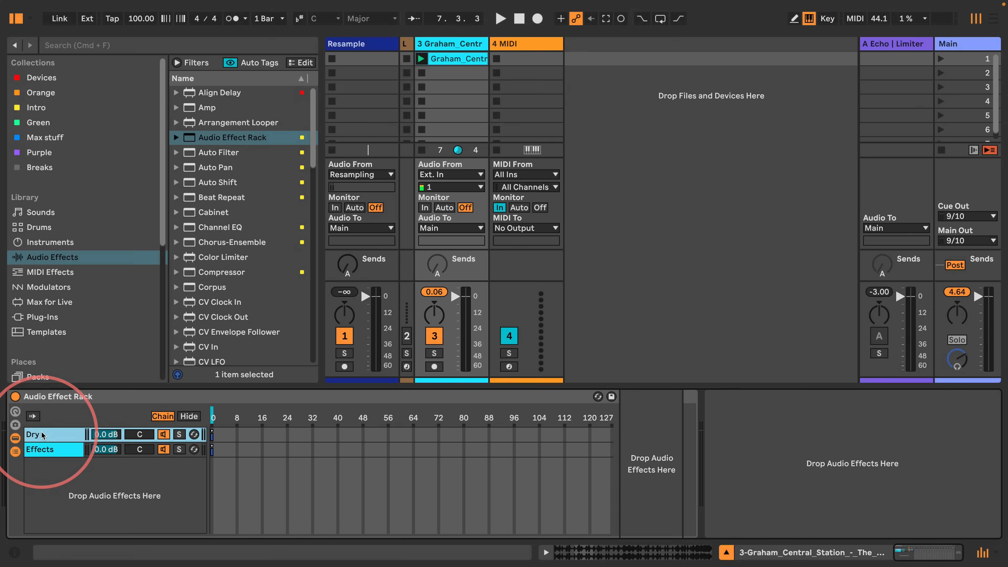
left_click(47, 451)
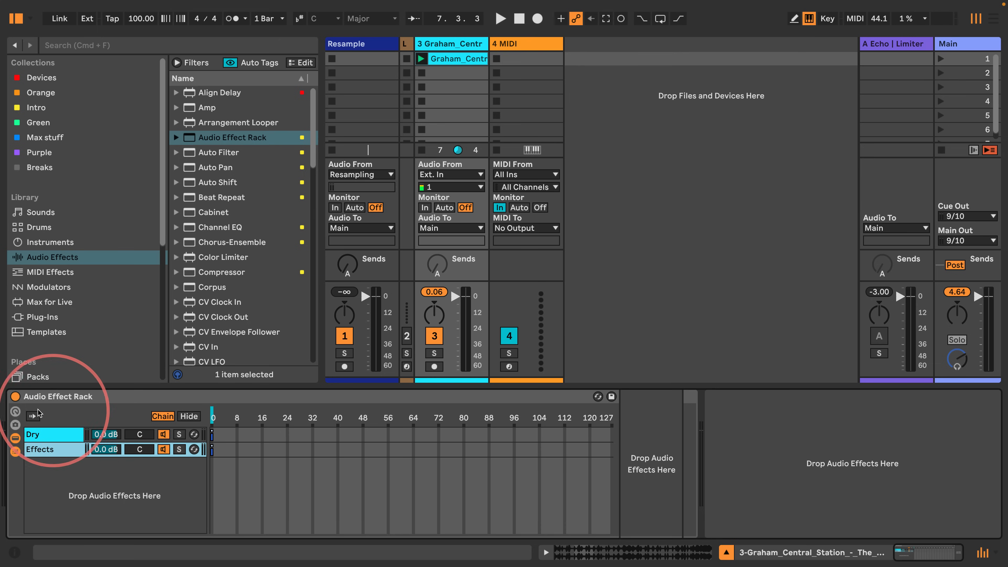
left_click(15, 411)
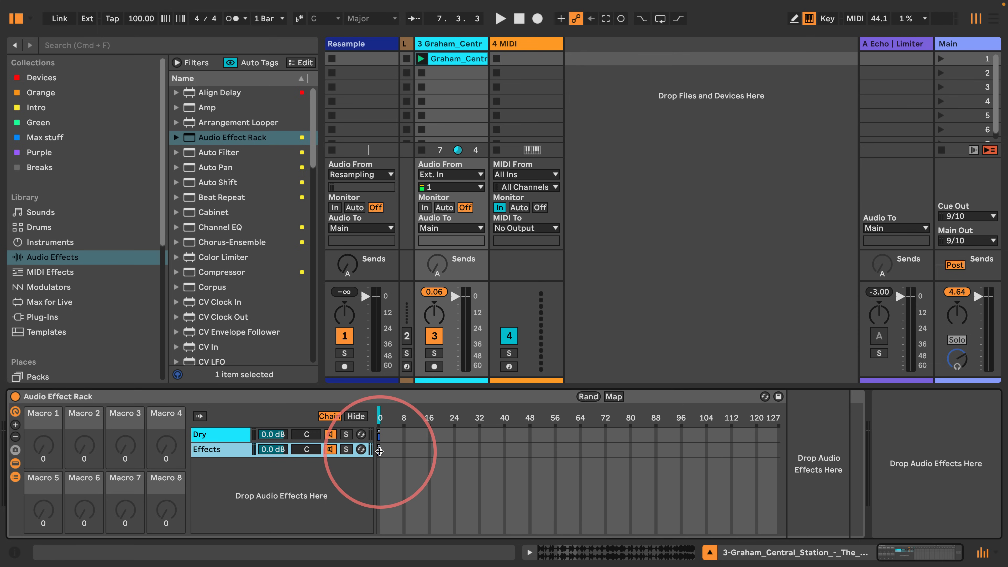
left_click_drag(380, 453, 382, 452)
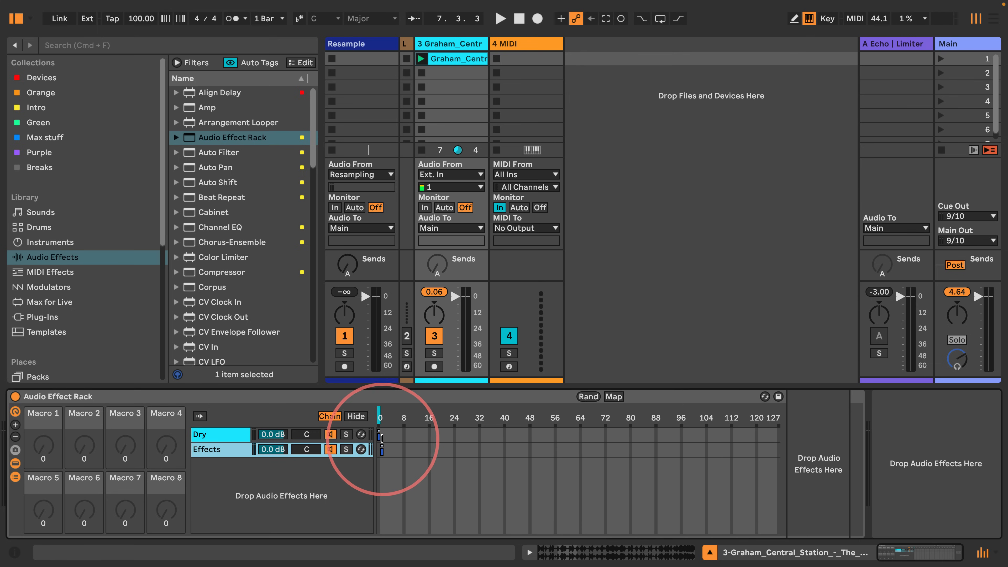
- Enlarge the zone ruler to Large, then map the chain selector to Macro 1 and name that macro "On/Off"
right_click(570, 416)
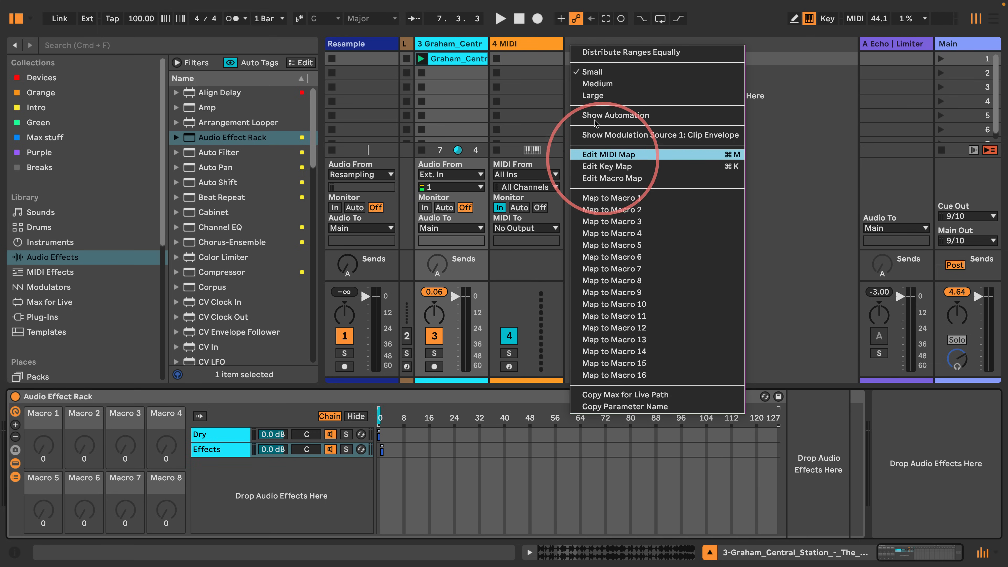
left_click(592, 96)
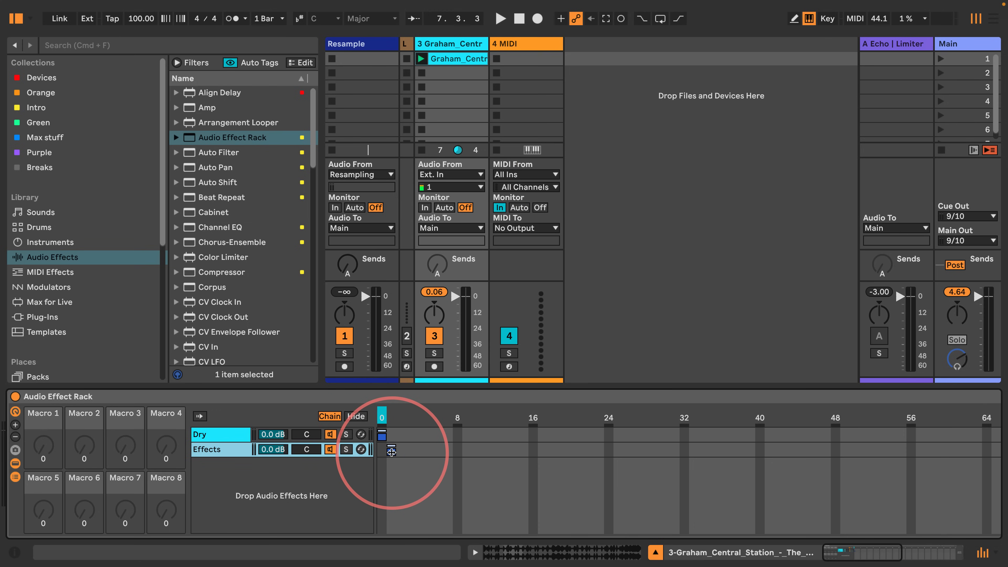
right_click(381, 416)
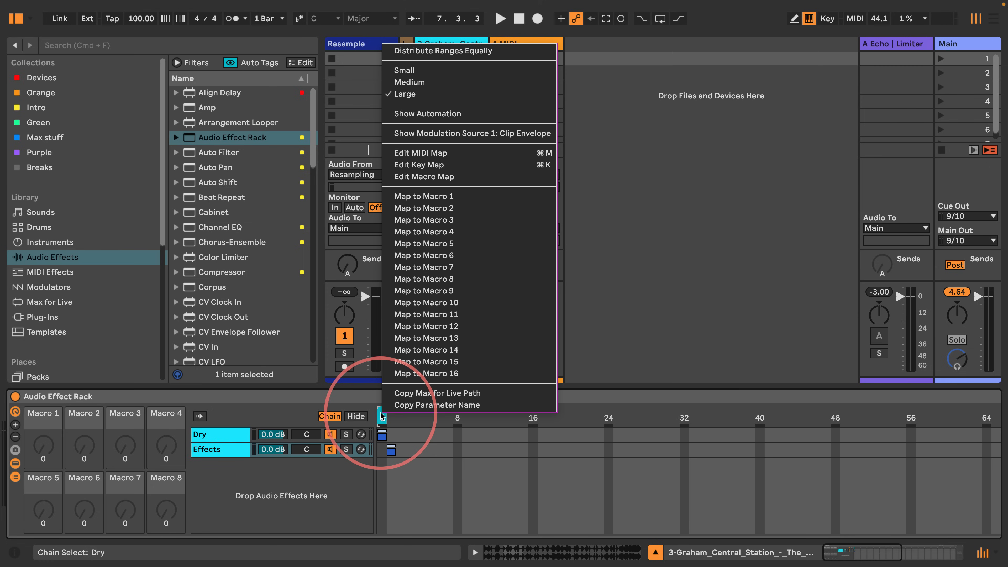
left_click(395, 418)
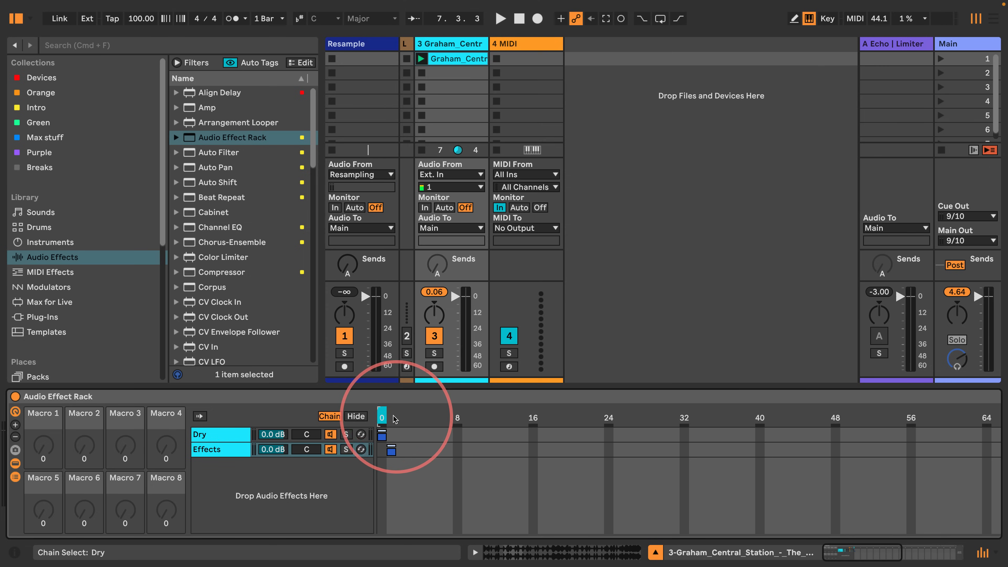
left_click_drag(384, 416, 410, 416)
left_click(382, 417)
right_click(381, 416)
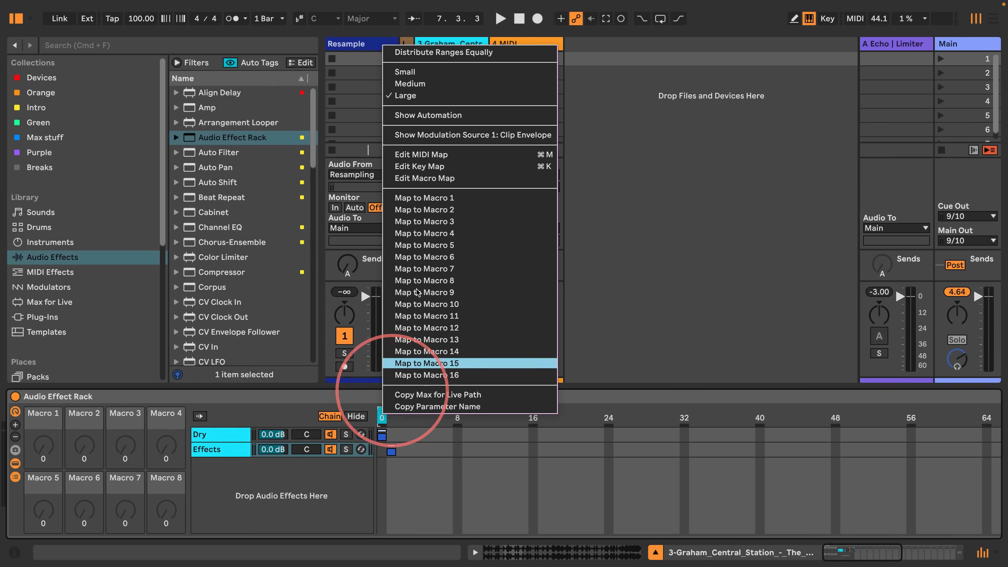
left_click(426, 201)
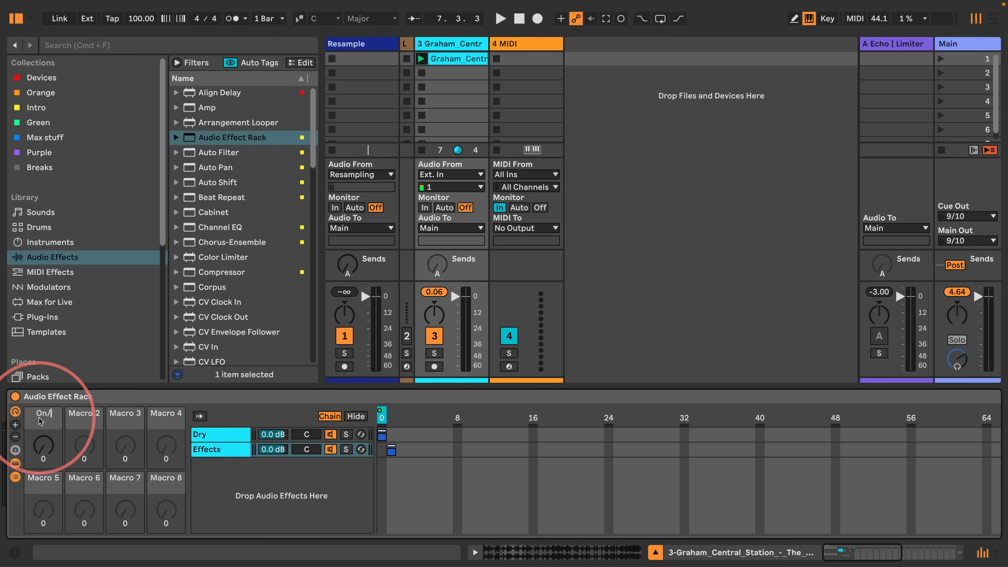
key("Return")
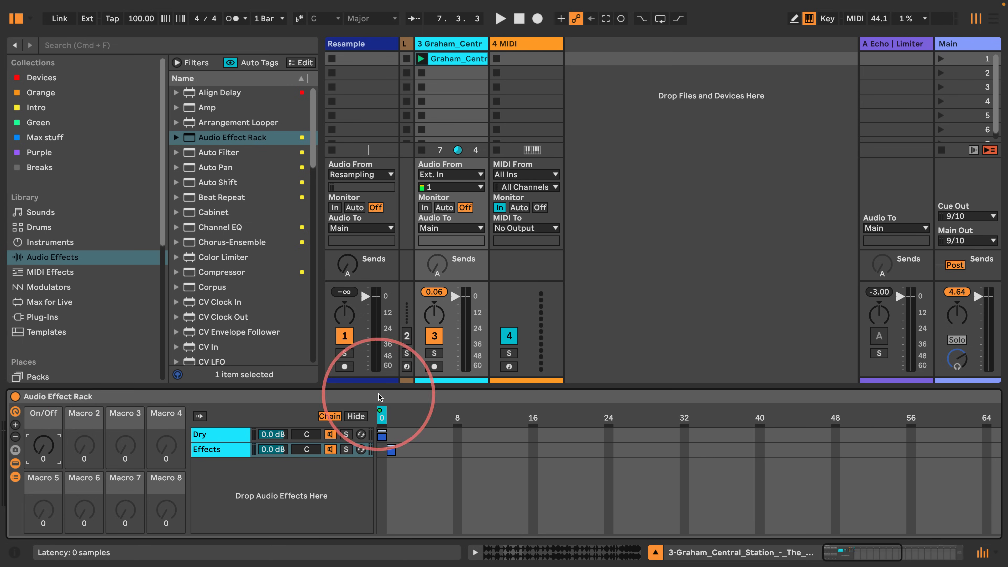
- Set the maximum of the On/Off macro's Chain Selector mapping to 1 and leave macro mapping mode
scroll(464, 445, "right", 15)
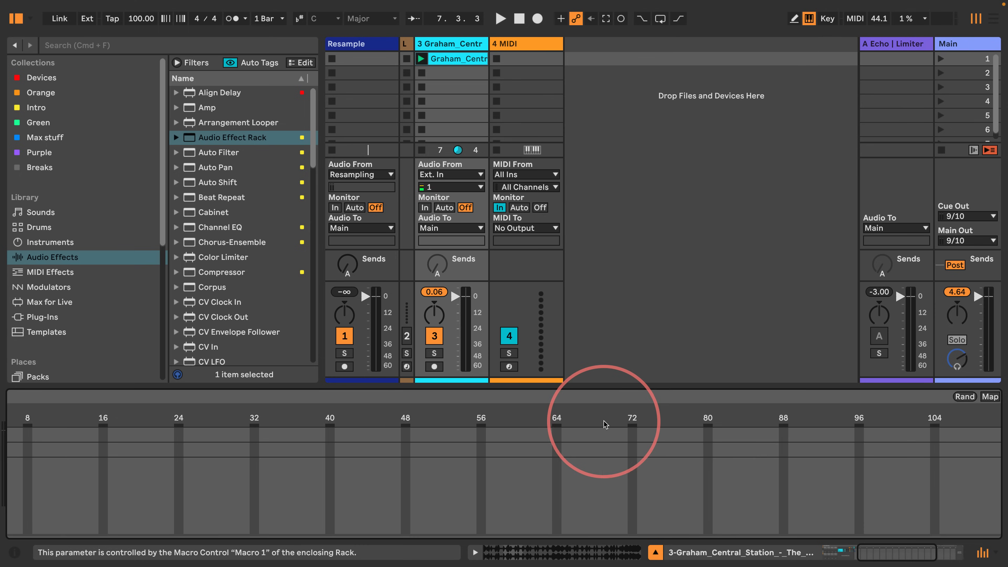
left_click(659, 396)
scroll(303, 466, "left", 15)
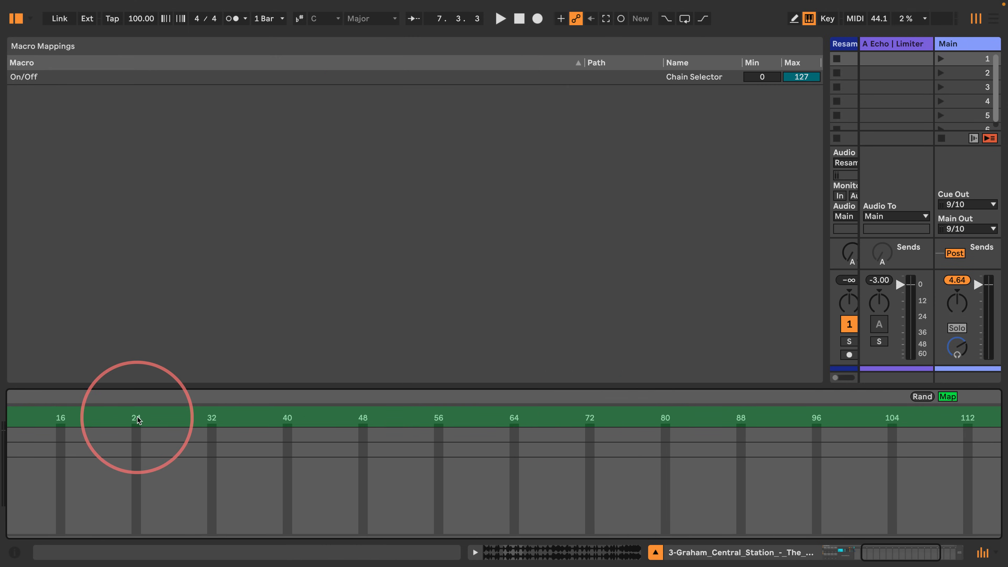
left_click(726, 78)
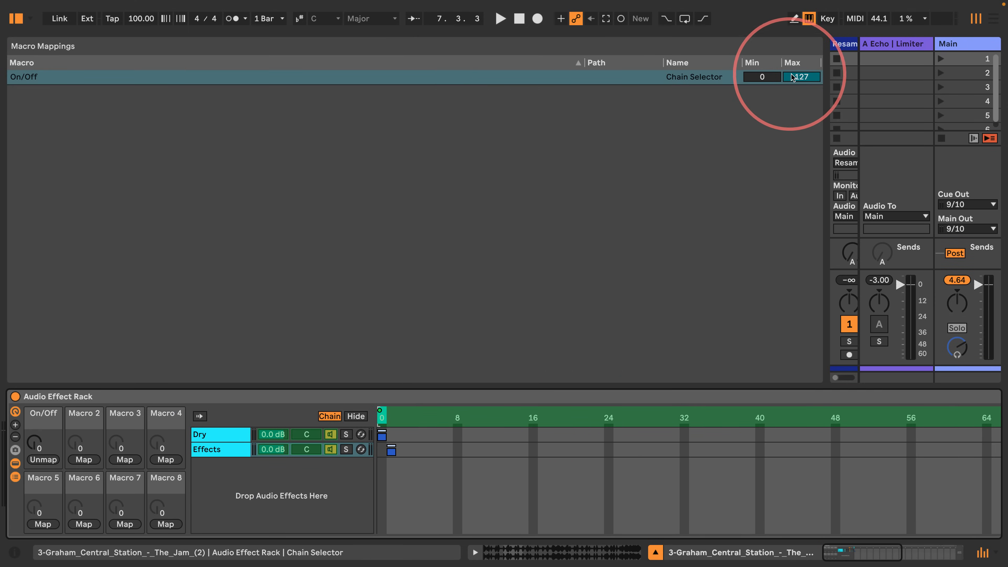
left_click(799, 77)
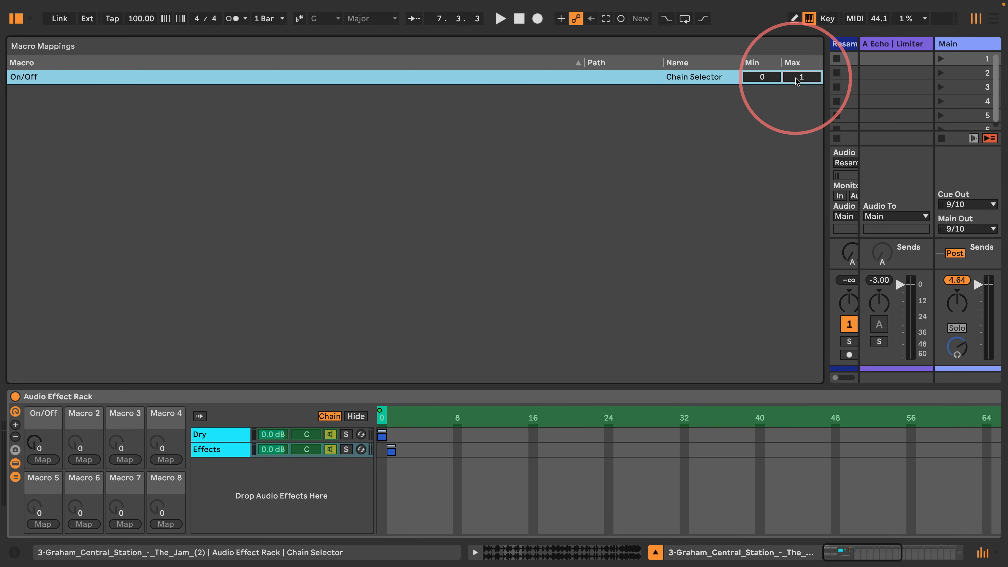
scroll(437, 409, "right", 15)
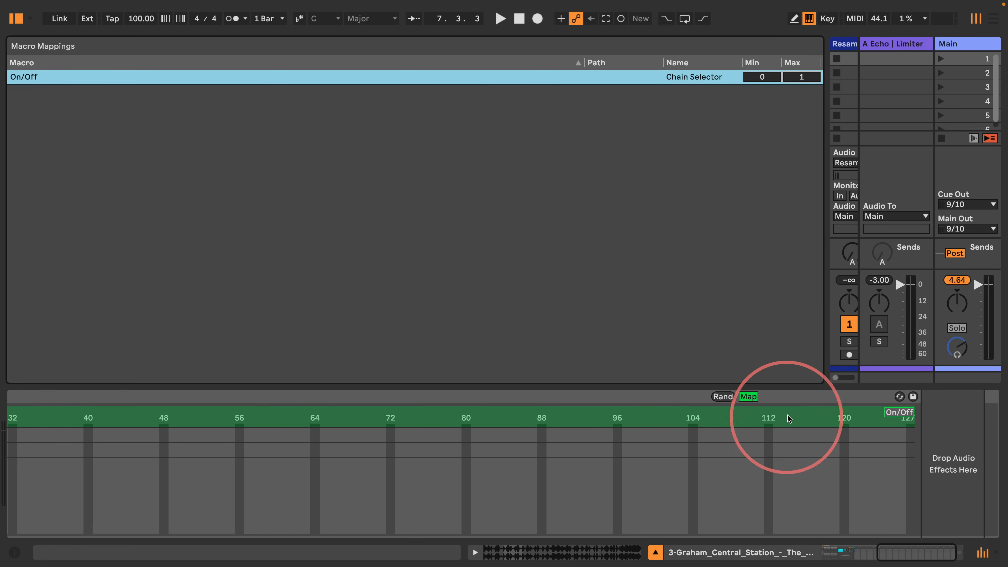
left_click(748, 397)
scroll(457, 417, "left", 15)
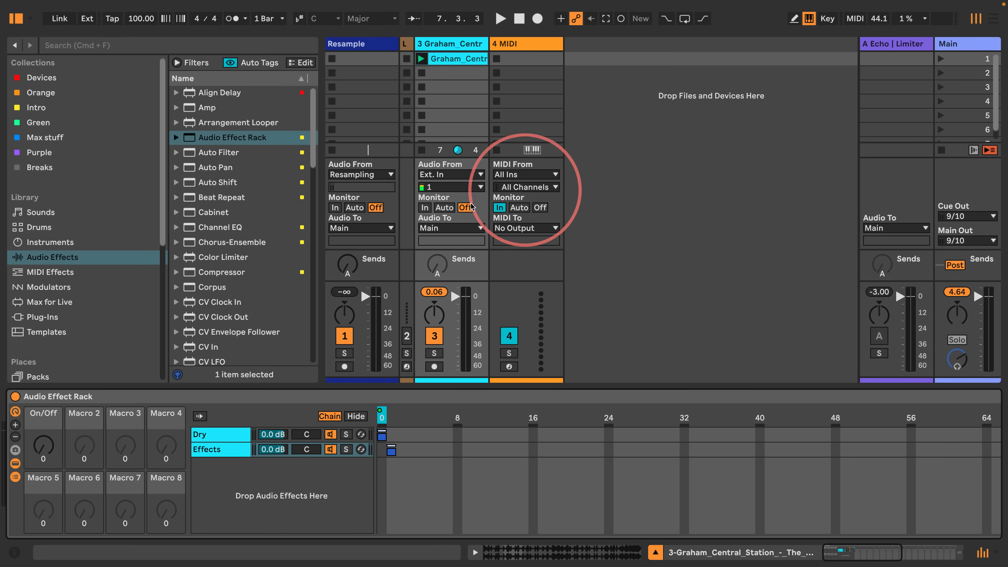
- Rename the Envelope MIDI device on the MIDI track "On/Off" and map it to the rack's On/Off macro
left_click(524, 59)
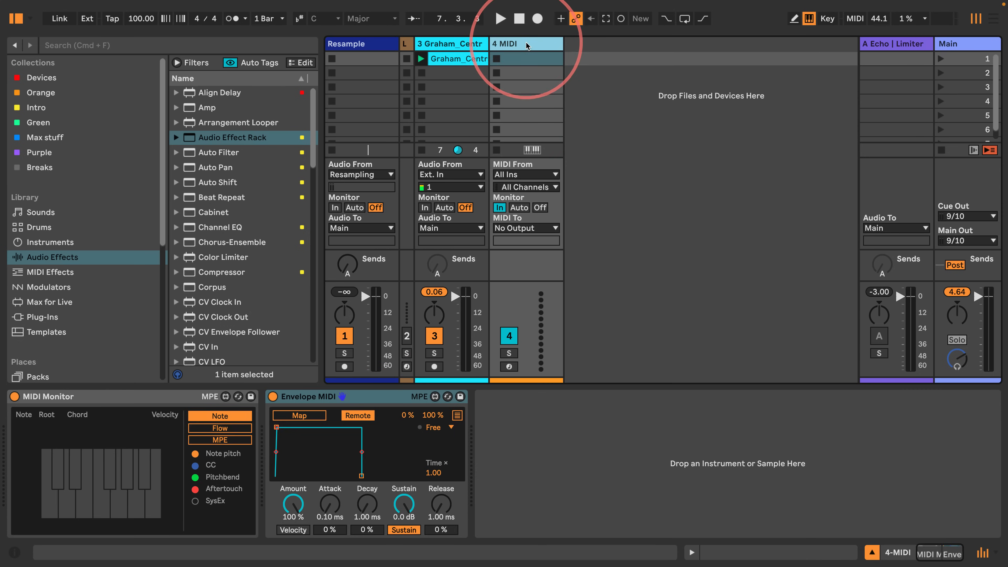
left_click(323, 396)
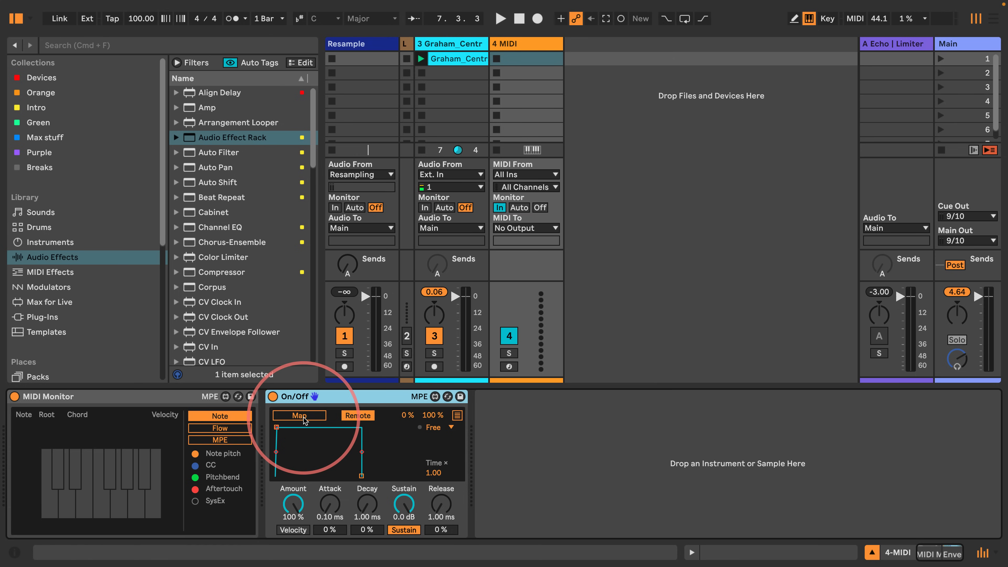
left_click(300, 416)
left_click(543, 70)
left_click(427, 53)
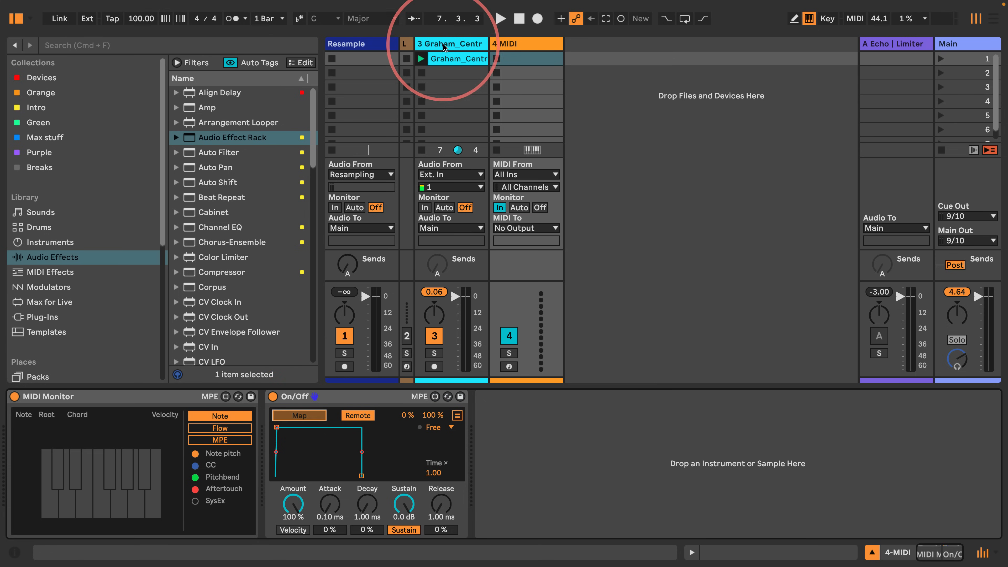
left_click(43, 449)
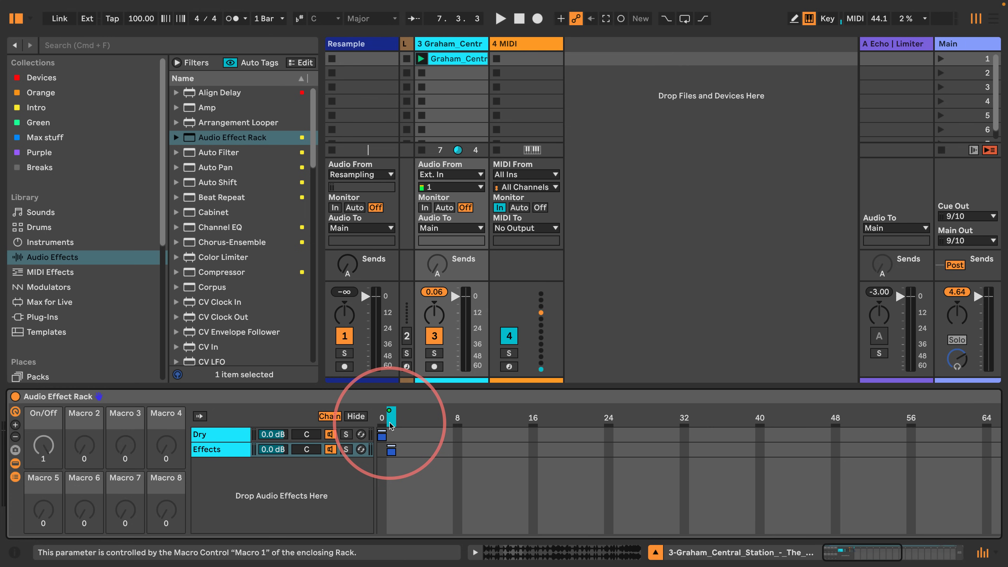
- Return the zone ruler to Small and add a Phaser-Flanger to the Effects chain
double_click(219, 435)
left_click(213, 449)
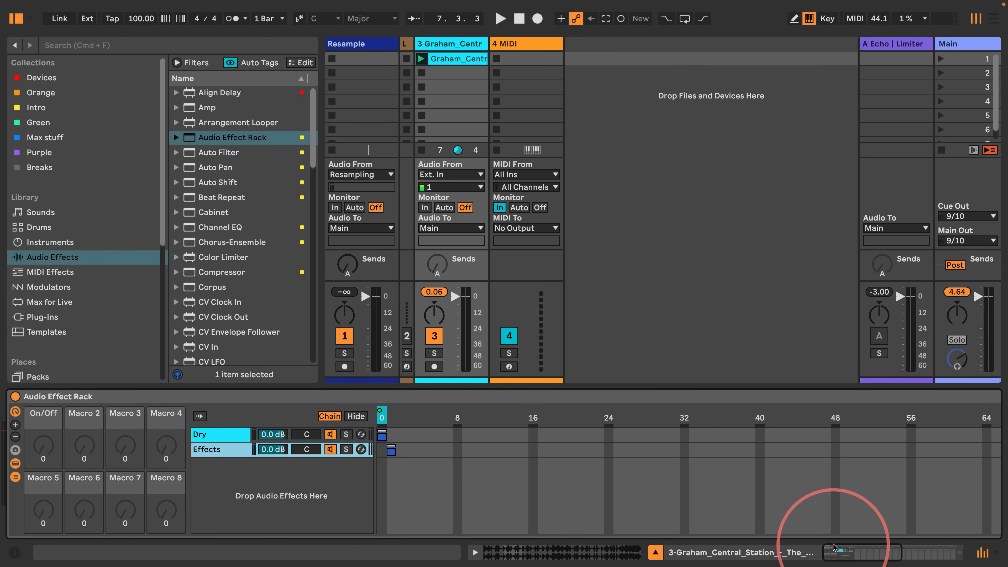
right_click(595, 415)
left_click(623, 80)
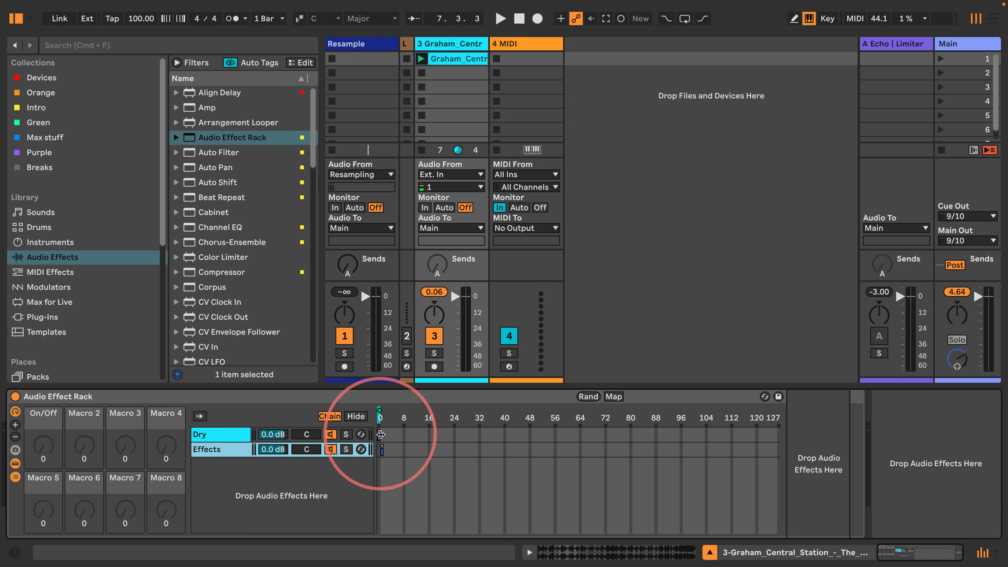
scroll(226, 226, "down", 10)
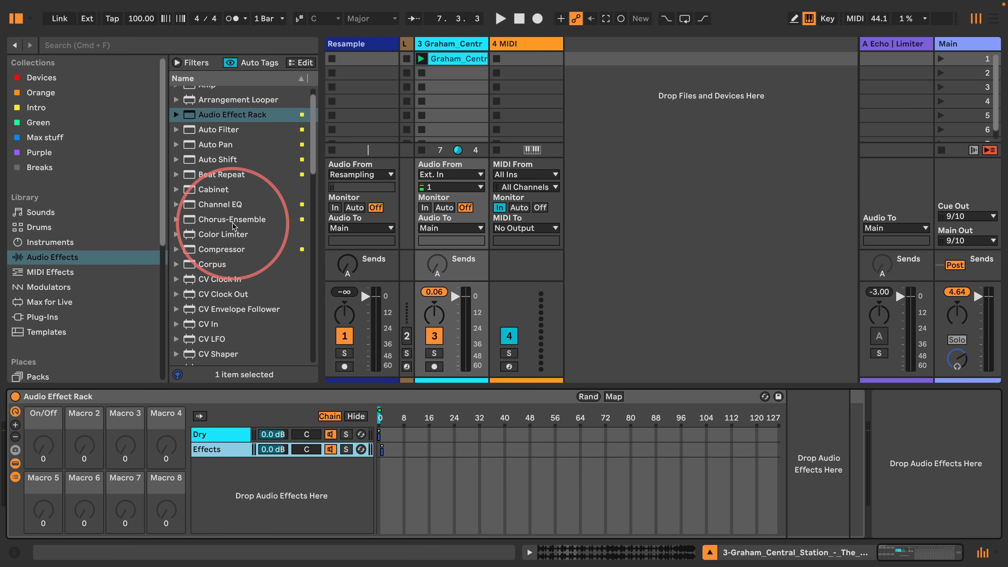
scroll(226, 226, "down", 3)
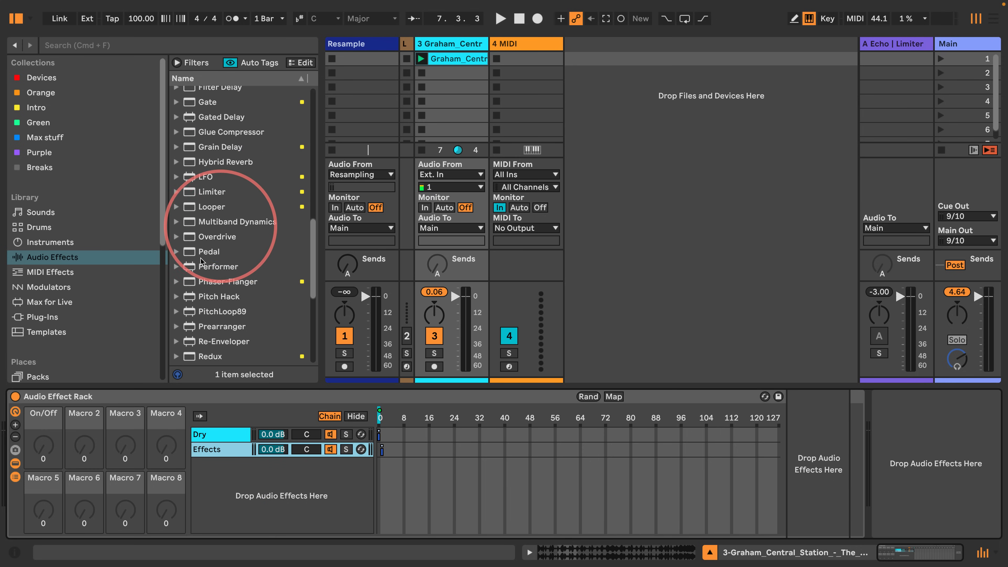
left_click(191, 282)
left_click_drag(190, 282, 202, 446)
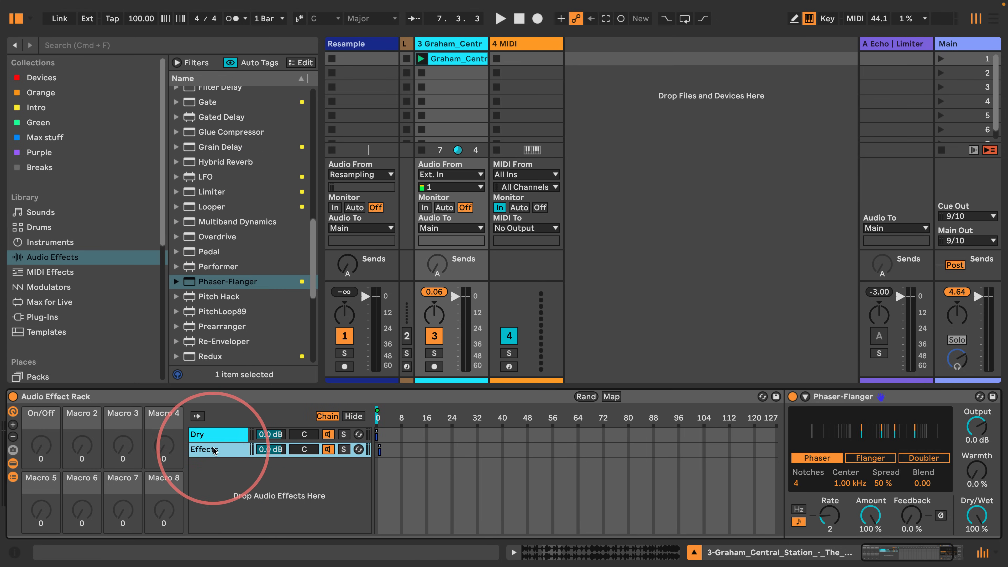
- Start playback and trigger C3 to check the switching between the Dry and Effects chains and the MIDI Monitor's response
key("space")
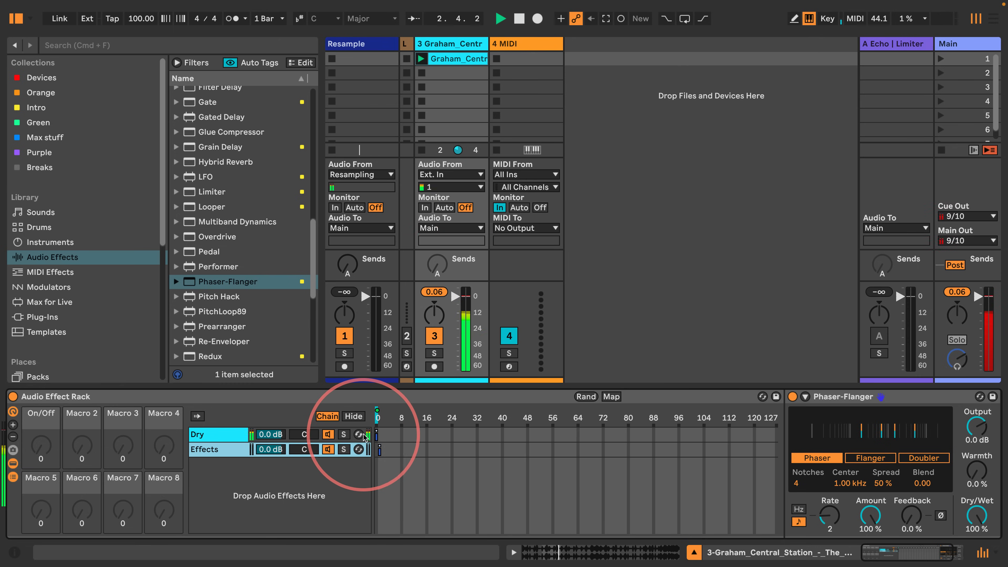
left_click(221, 436)
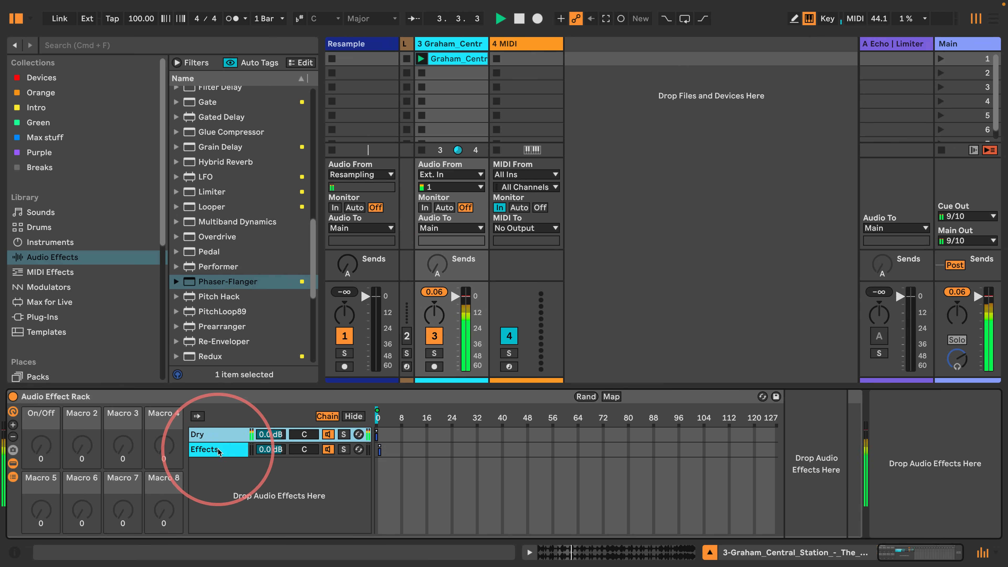
left_click(240, 452)
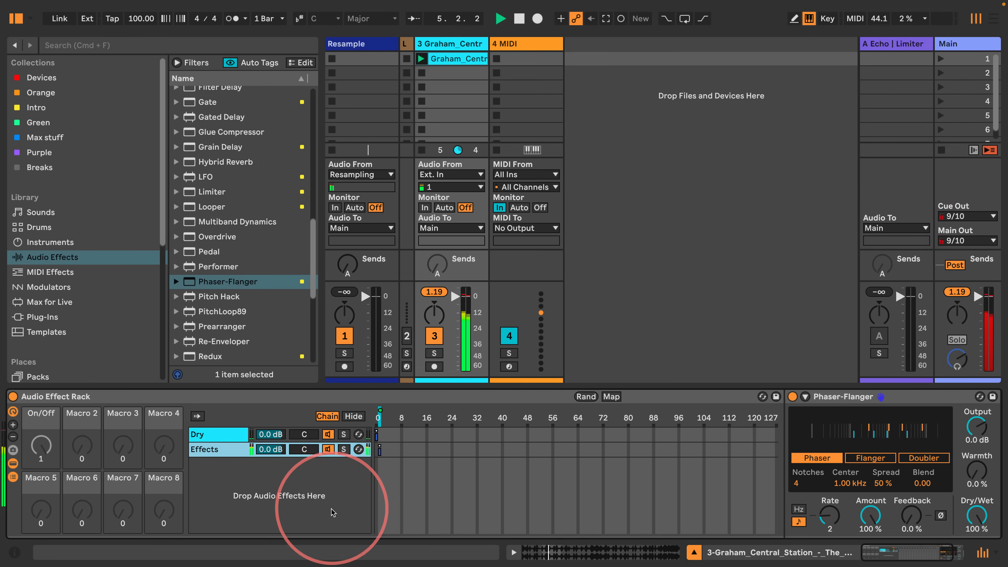
left_click(511, 48)
left_click(47, 507)
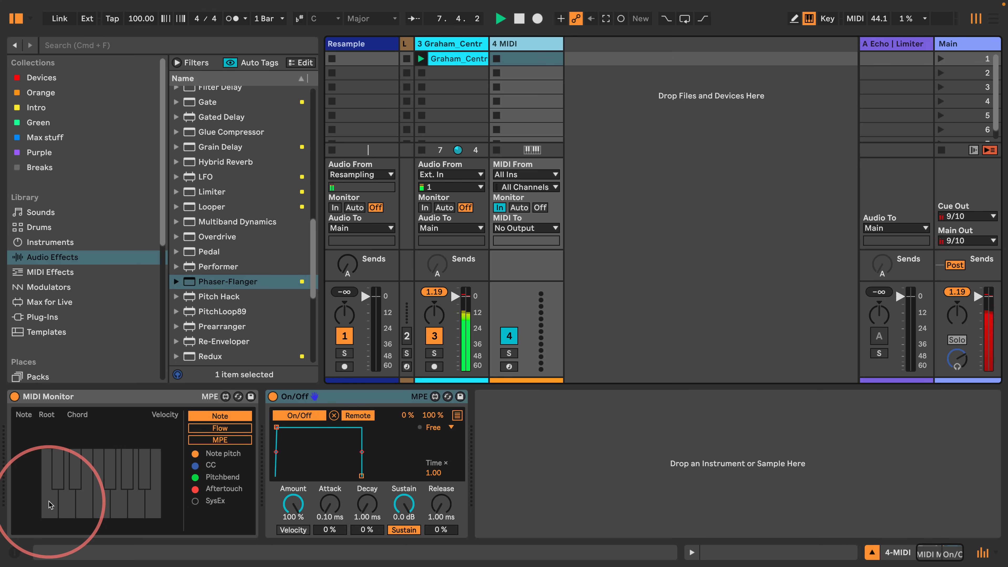
left_click(48, 505)
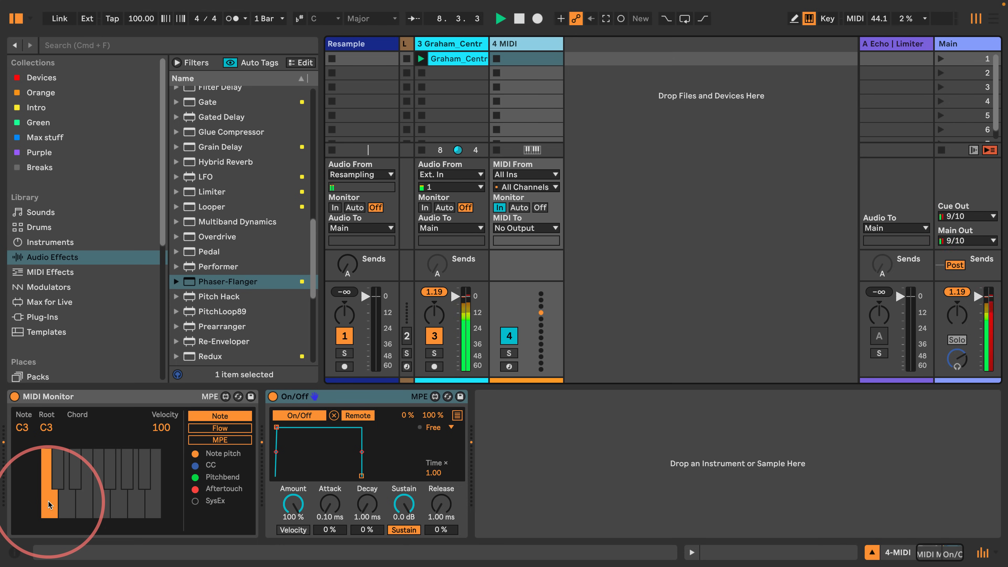
- Group the Effects chain's Phaser-Flanger into its own nested Audio Effect Rack and show that rack's chain list
left_click(447, 51)
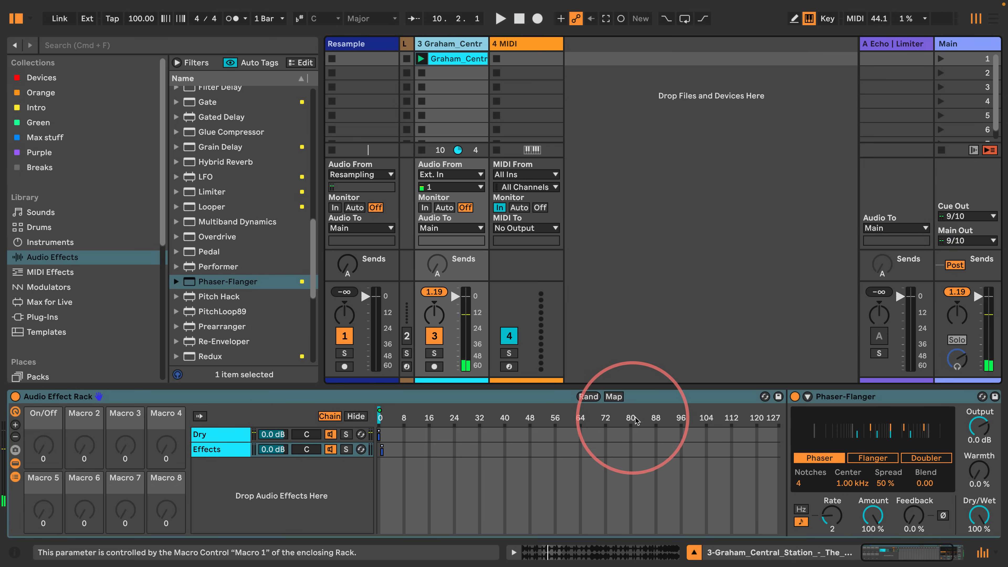
left_click(837, 397)
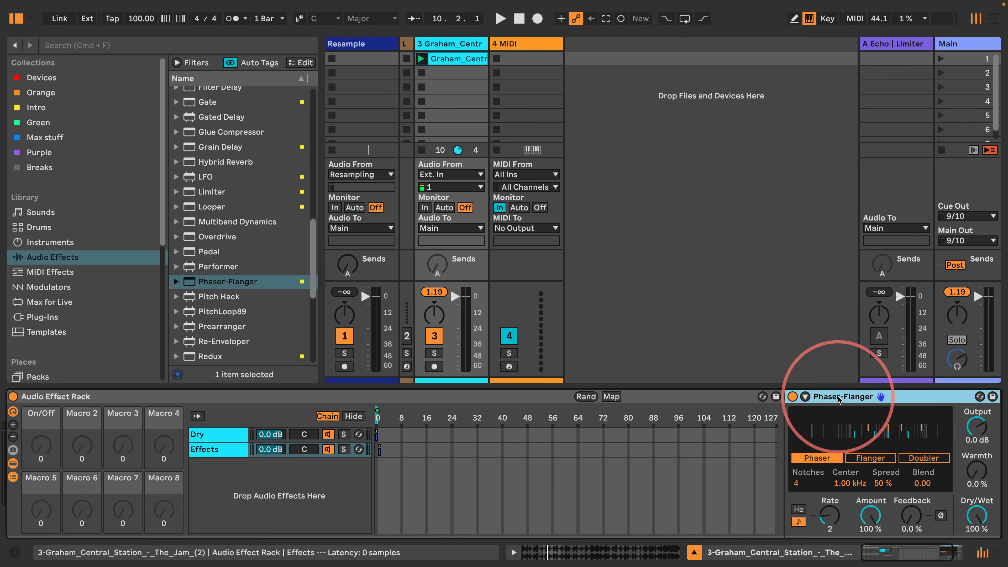
right_click(839, 398)
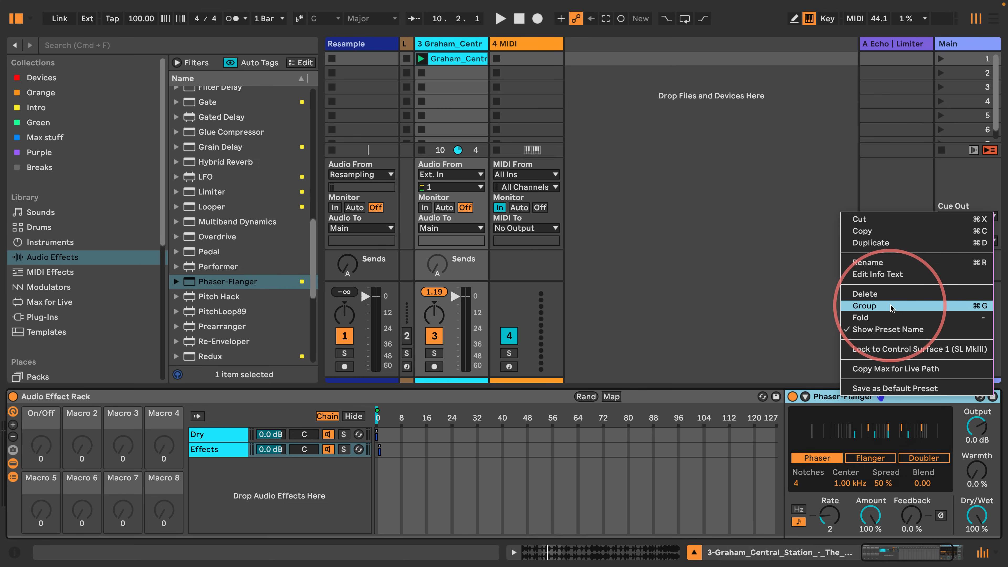
left_click(879, 307)
left_click_drag(907, 553, 924, 548)
left_click(659, 452)
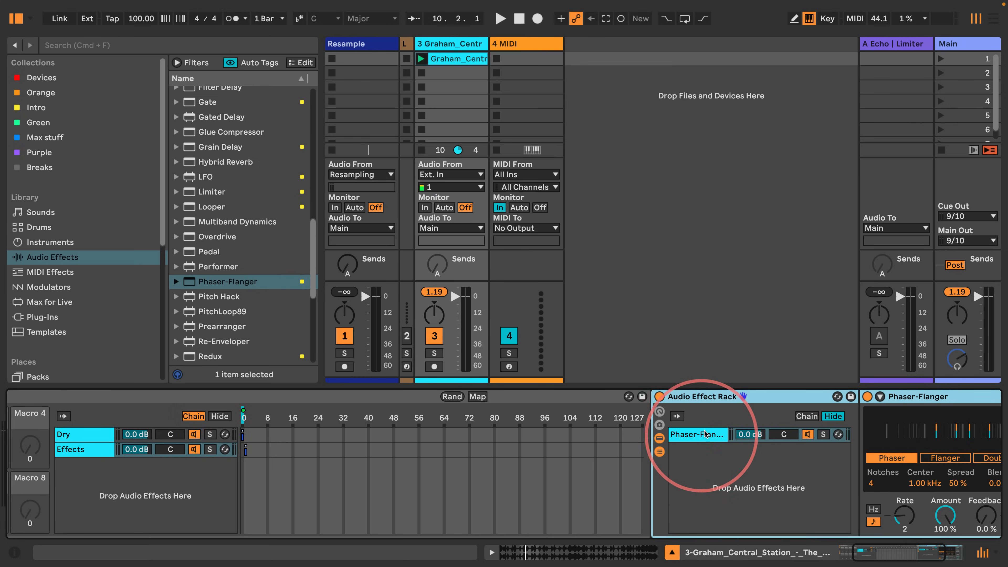
- Show the nested rack's chain zones and macros, and map its Chain Selector to Macro 1
left_click(807, 416)
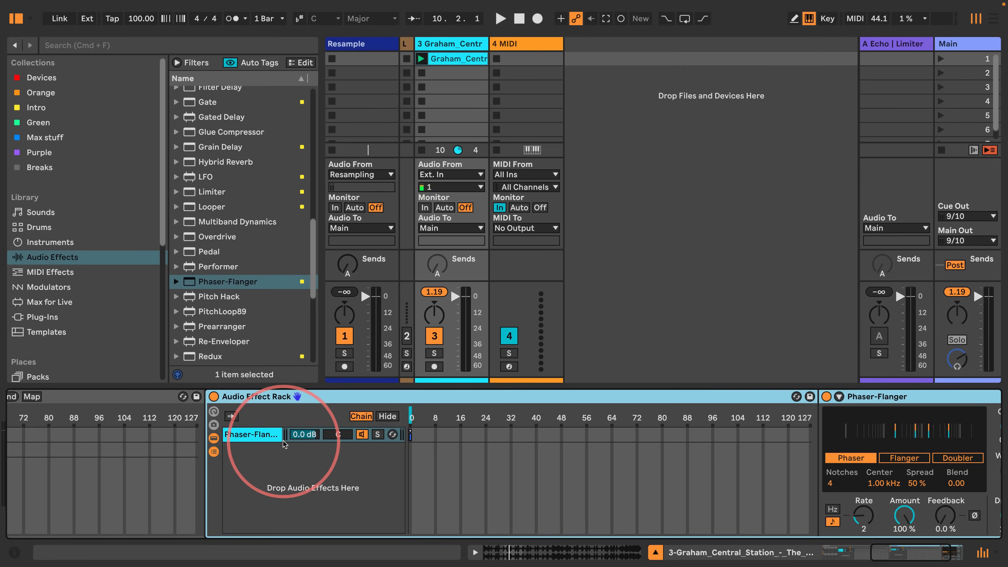
left_click(214, 411)
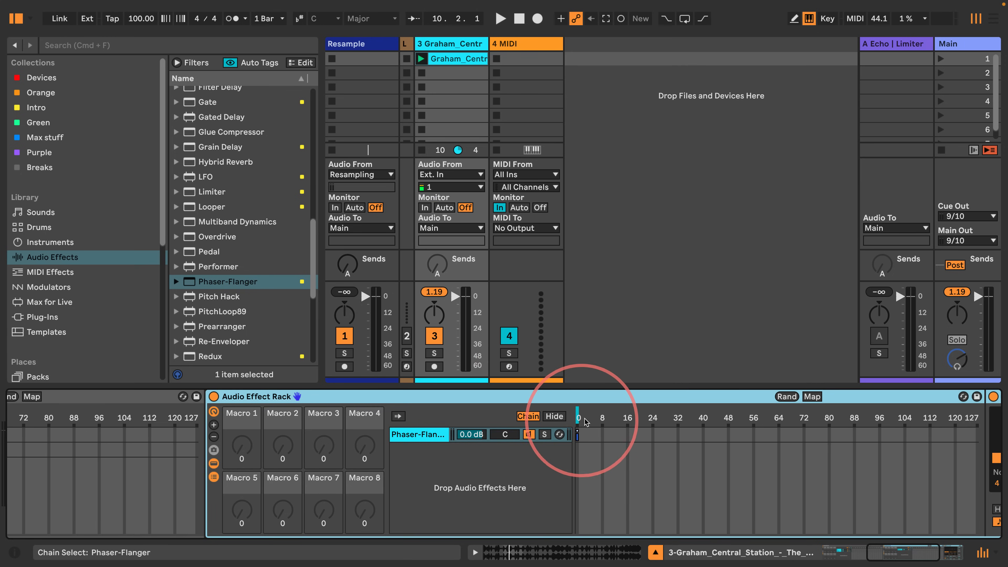
right_click(577, 417)
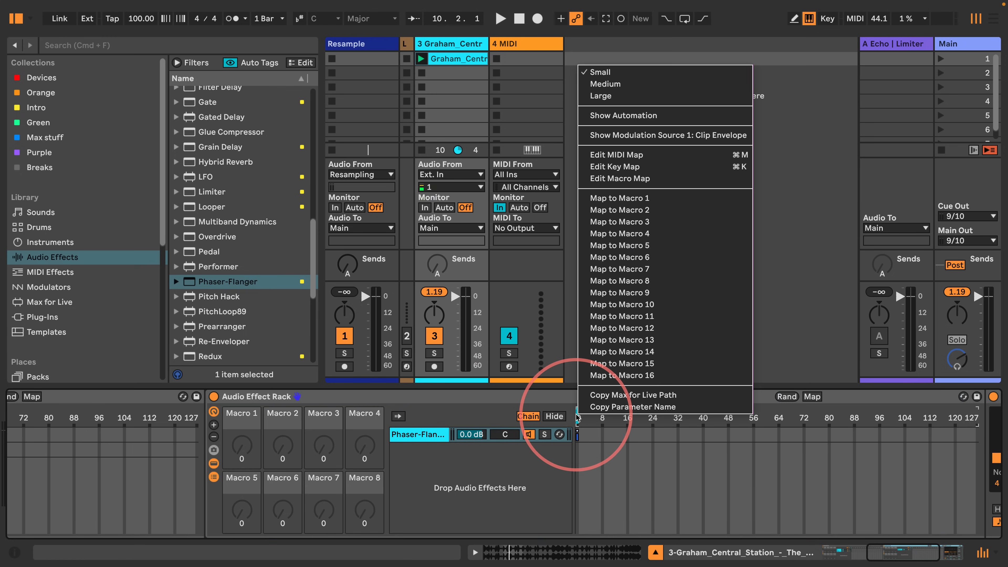
left_click(611, 203)
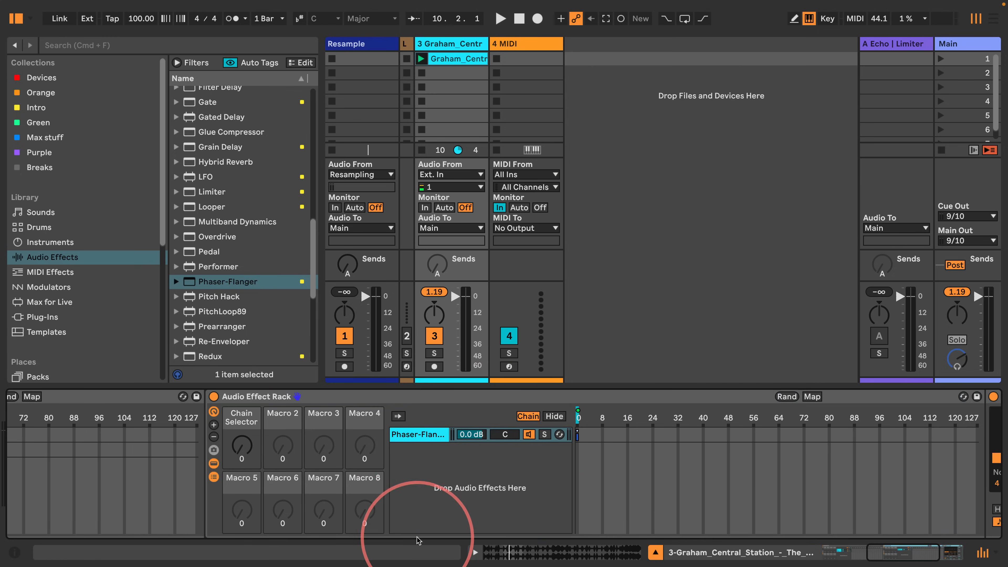
- Map the nested rack's Chain Selector macro to Macro 2 of the outer rack and name that macro "Effect Selector"
scroll(397, 465, "left", 10)
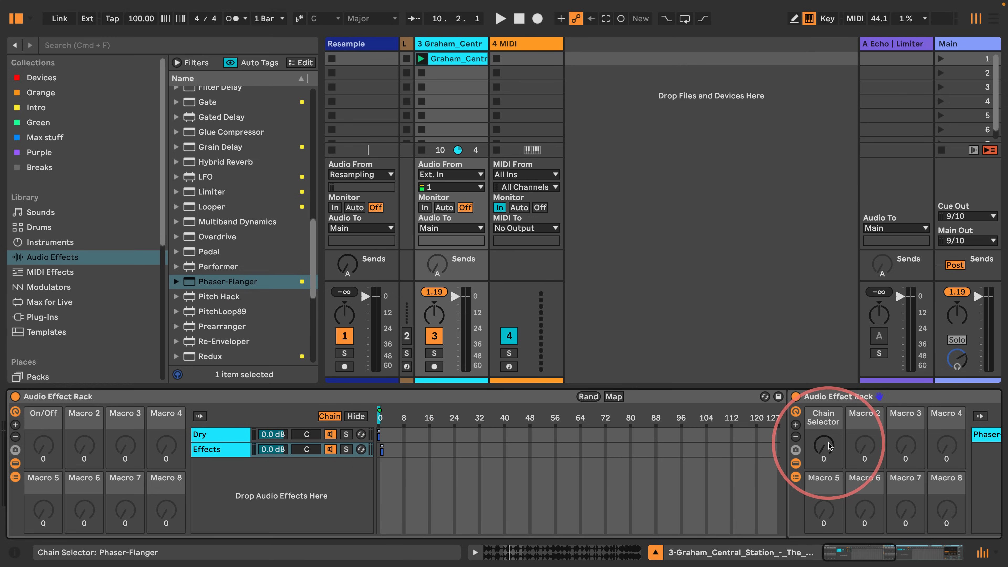
right_click(830, 445)
left_click(667, 194)
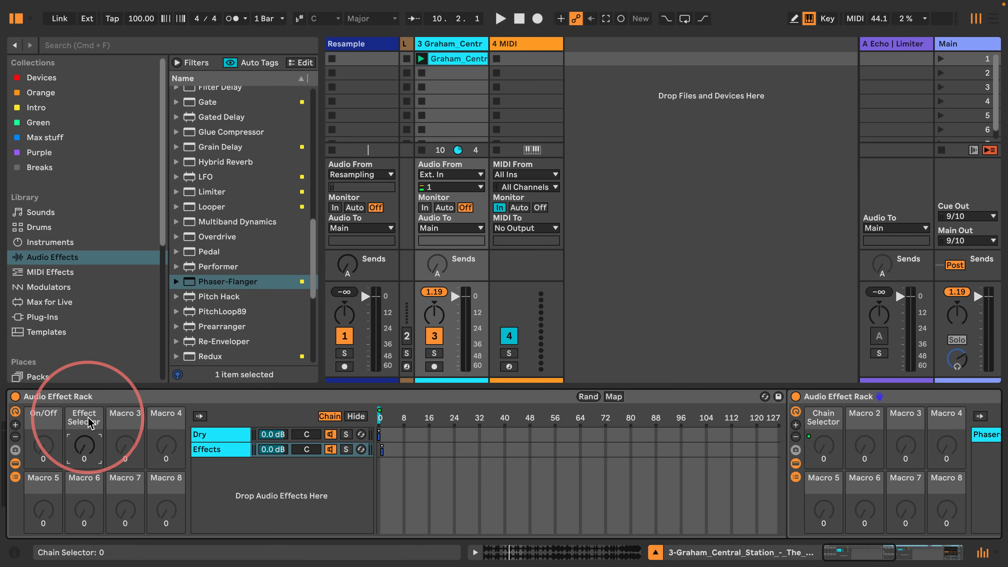
scroll(421, 437, "right", 5)
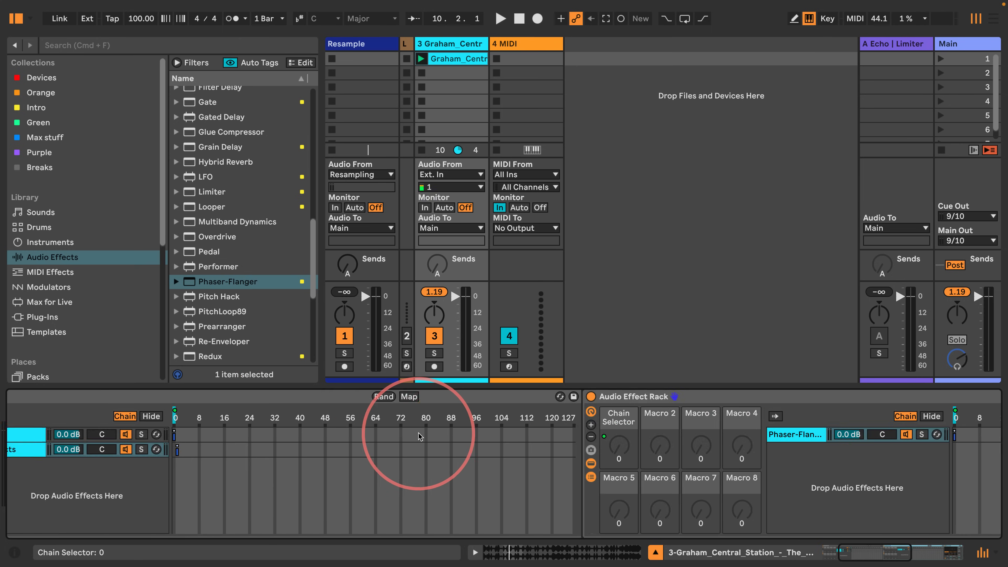
scroll(420, 437, "right", 6)
- Group the On/Off envelope device on the 4 MIDI track into a MIDI Effect Rack
left_click(518, 41)
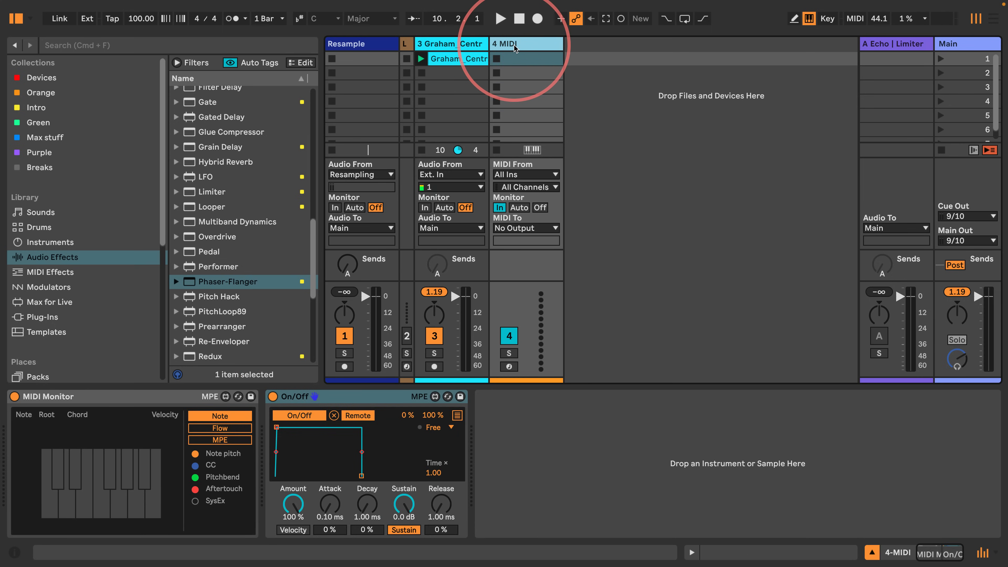
left_click(337, 397)
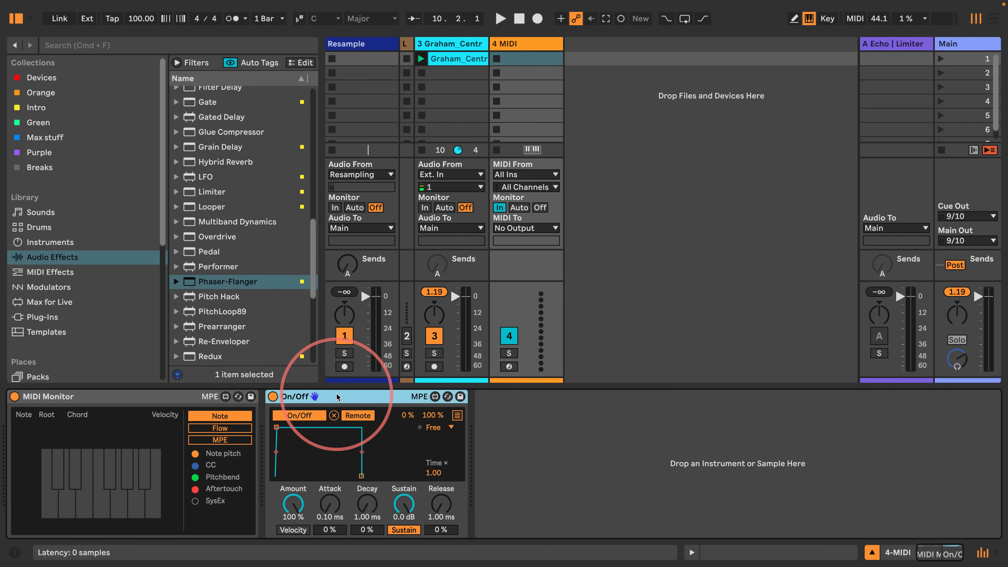
key("super+g")
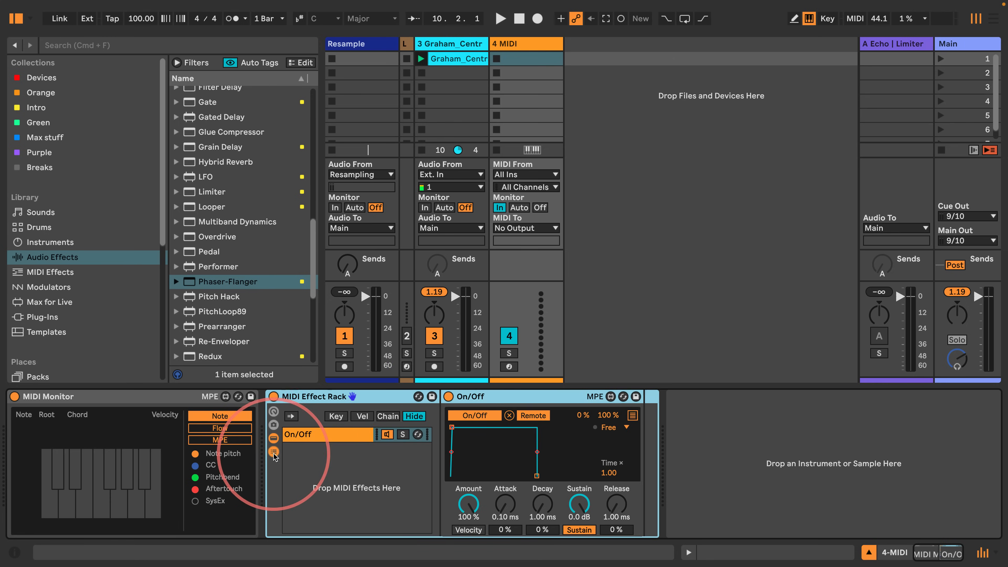
- Create a second chain in the MIDI Effect Rack and name it "Effect Selector"
left_click(337, 434)
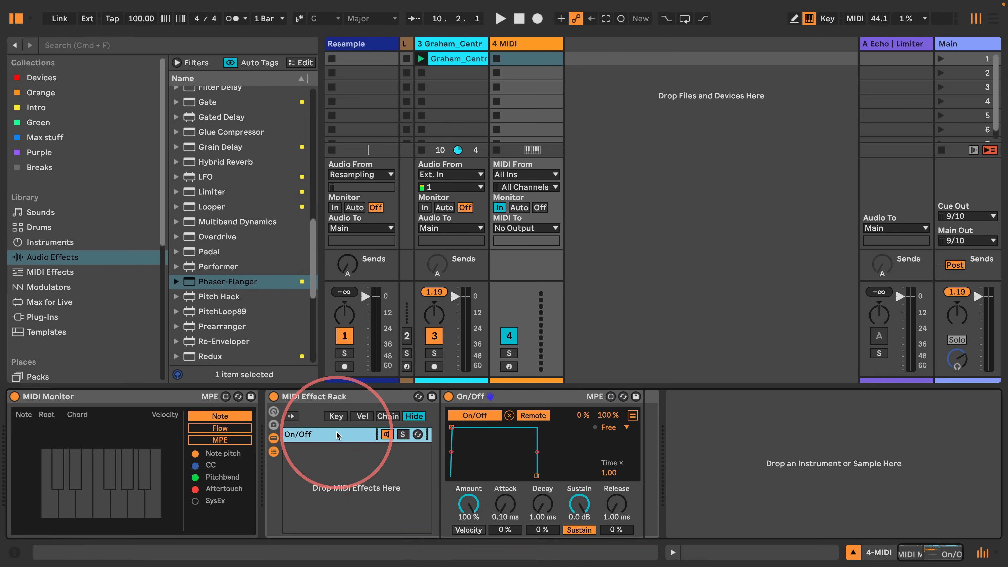
right_click(286, 457)
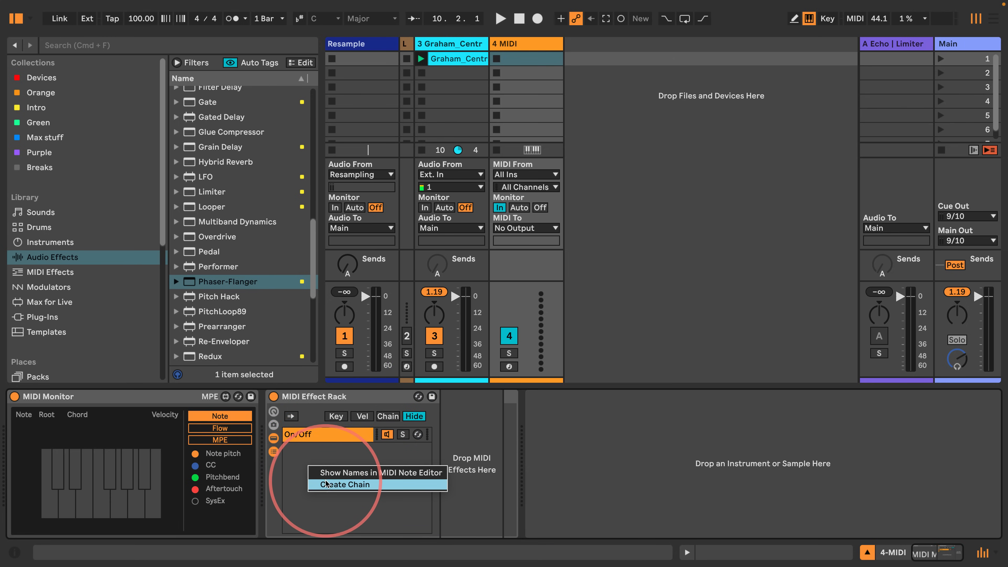
left_click(314, 482)
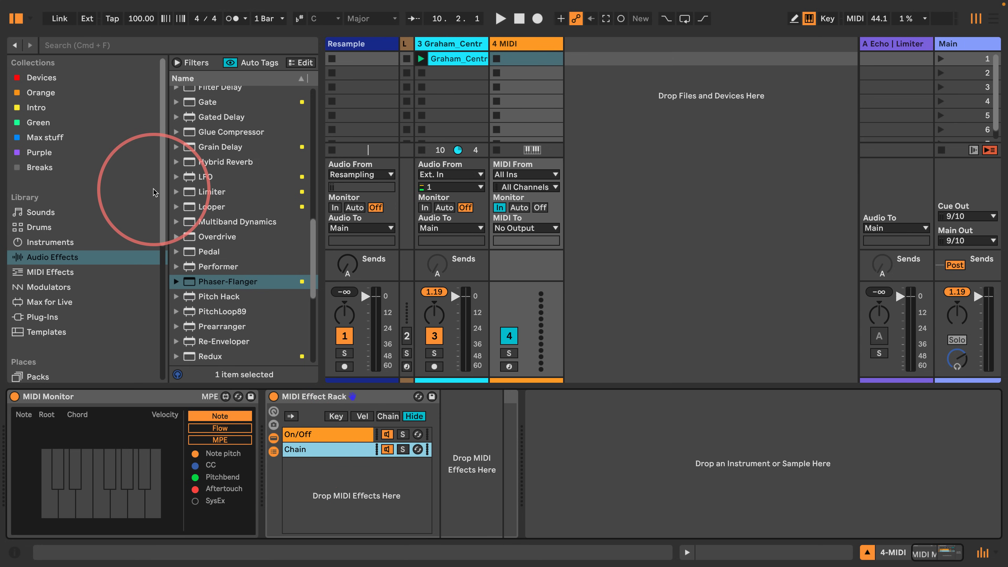
scroll(228, 244, "up", 10)
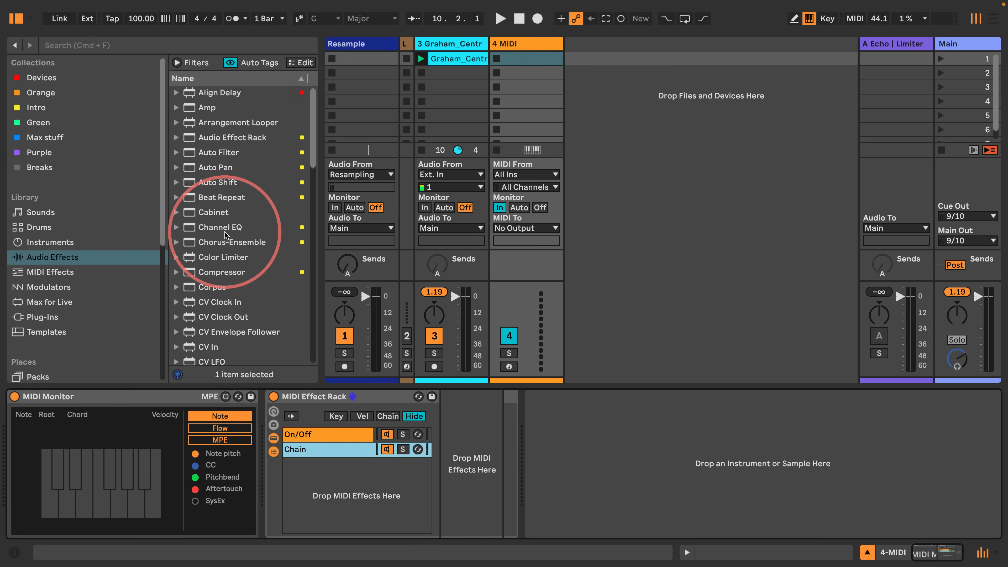
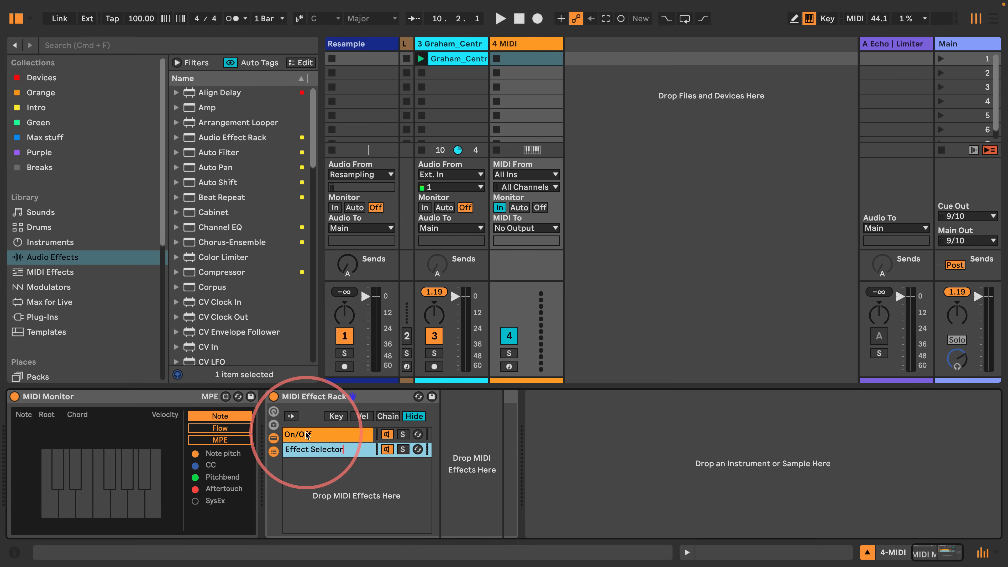
key("Return")
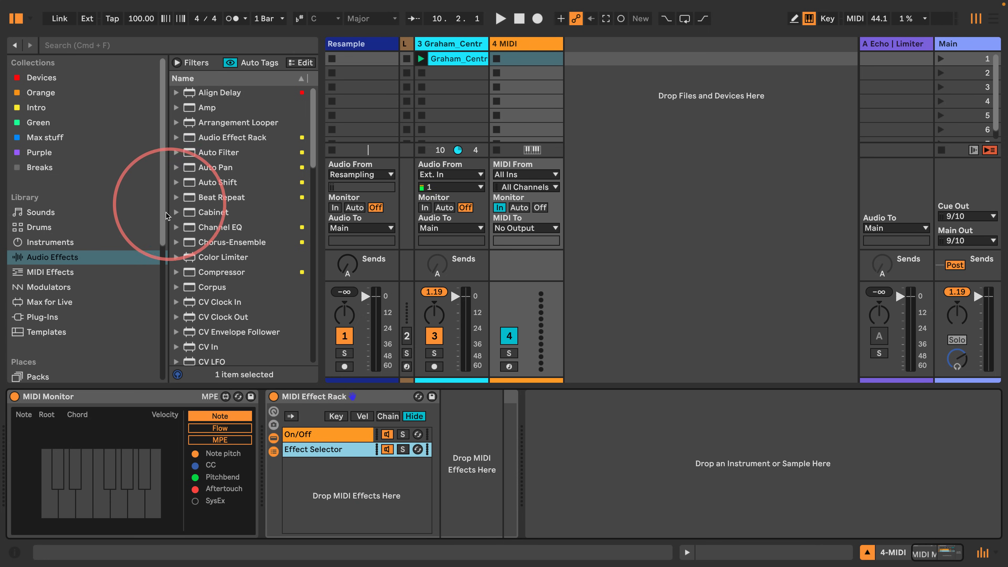
- Add an Expression Control MIDI effect to the Effect Selector chain
scroll(200, 223, "down", 5)
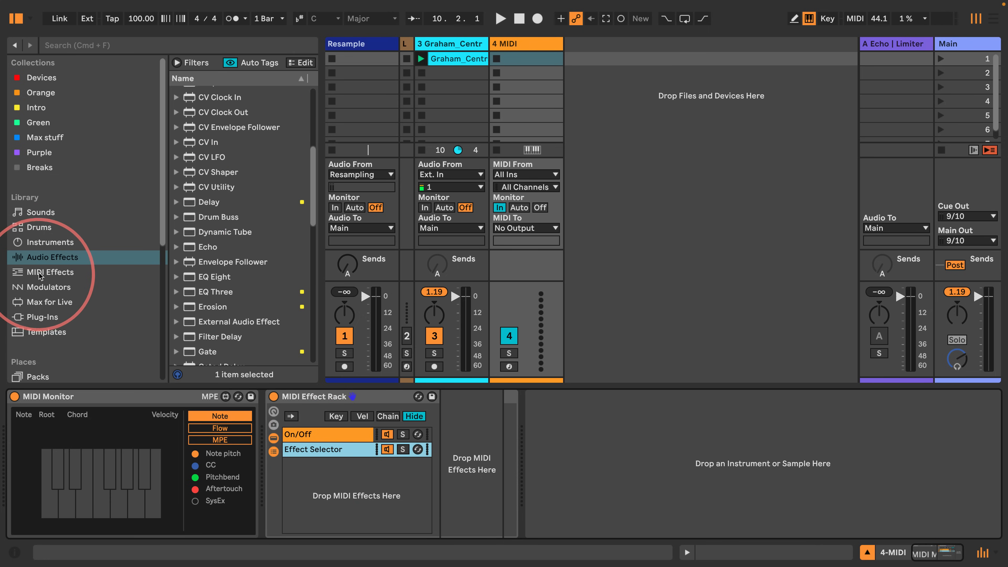
left_click(47, 272)
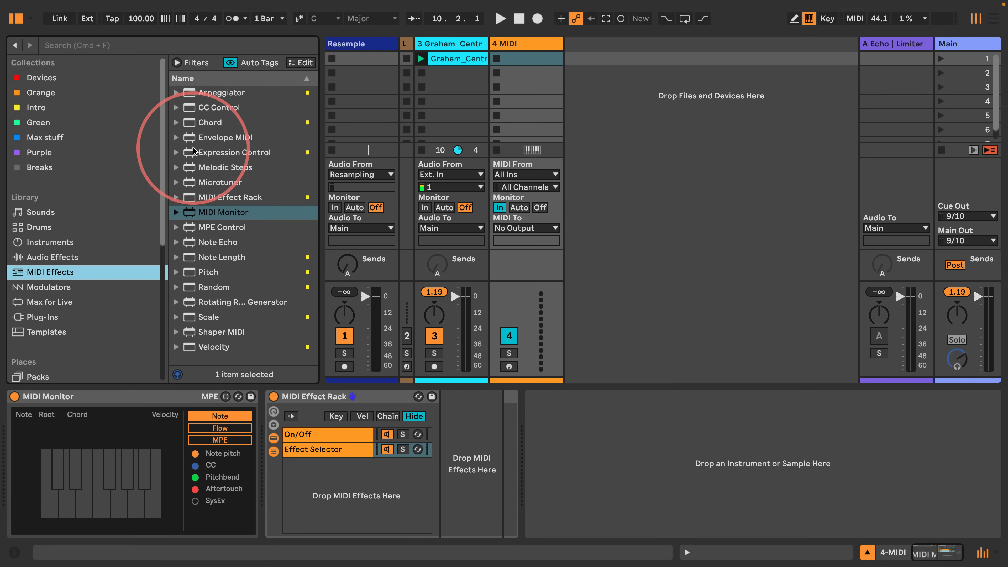
left_click_drag(191, 155, 312, 453)
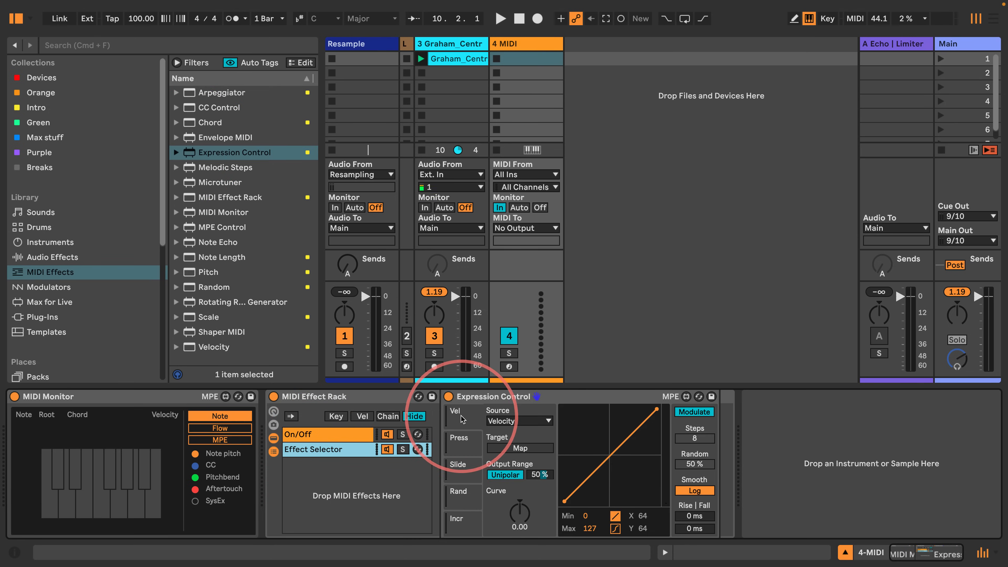
- Switch Expression Control to Remote, set its first source to Keytrack, and play a note through the chain
left_click(695, 412)
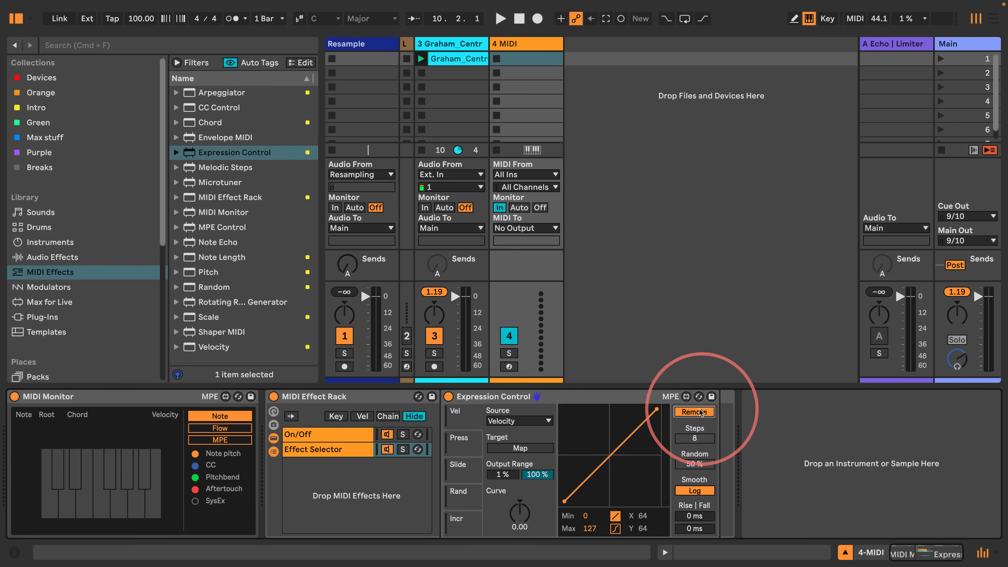
left_click(516, 421)
left_click(509, 483)
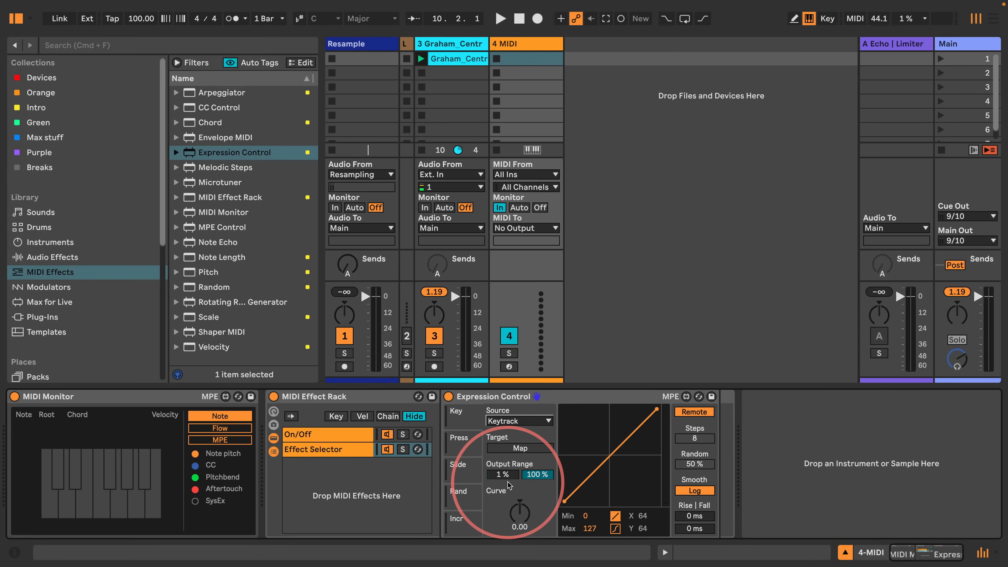
left_click(332, 449)
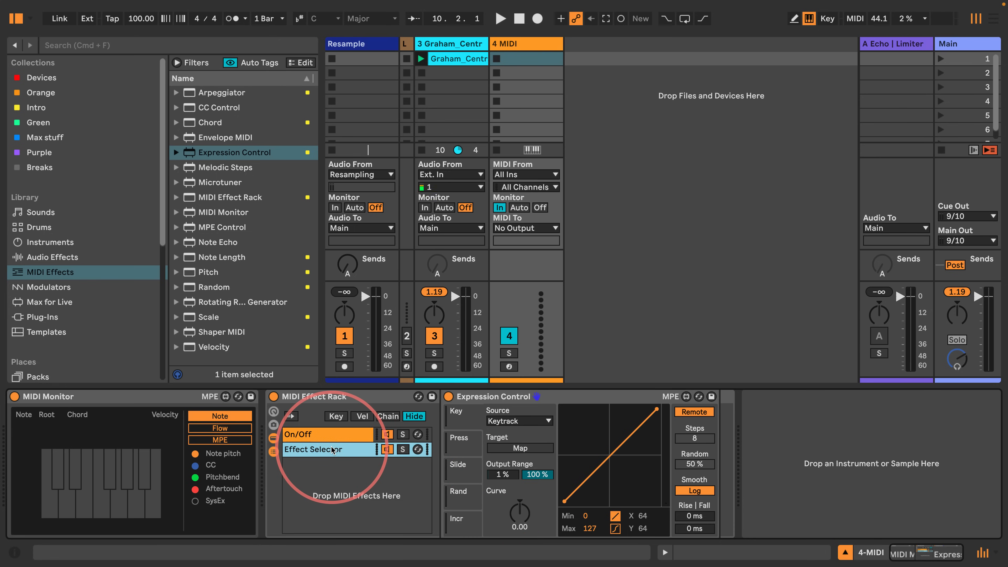
key("a")
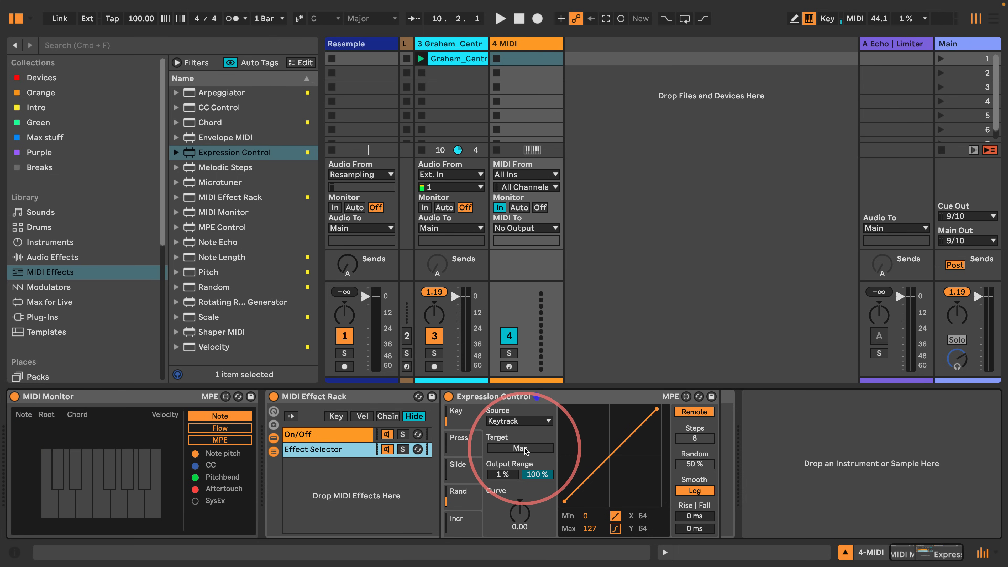
- Map Expression Control's Keytrack target to the Effect Selector macro of track 3's outer Audio Effect Rack
left_click(450, 43)
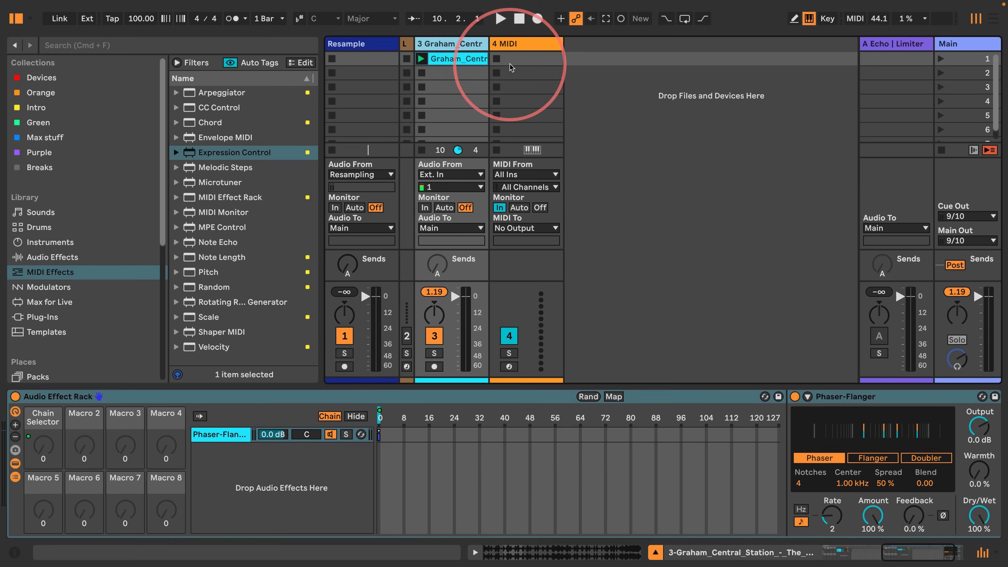
left_click(501, 60)
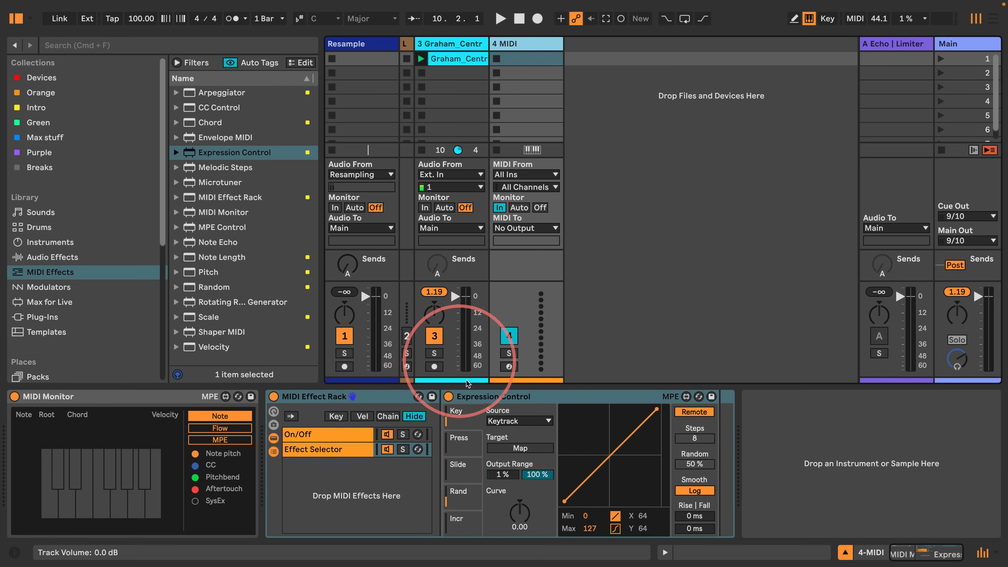
left_click(520, 448)
left_click(452, 44)
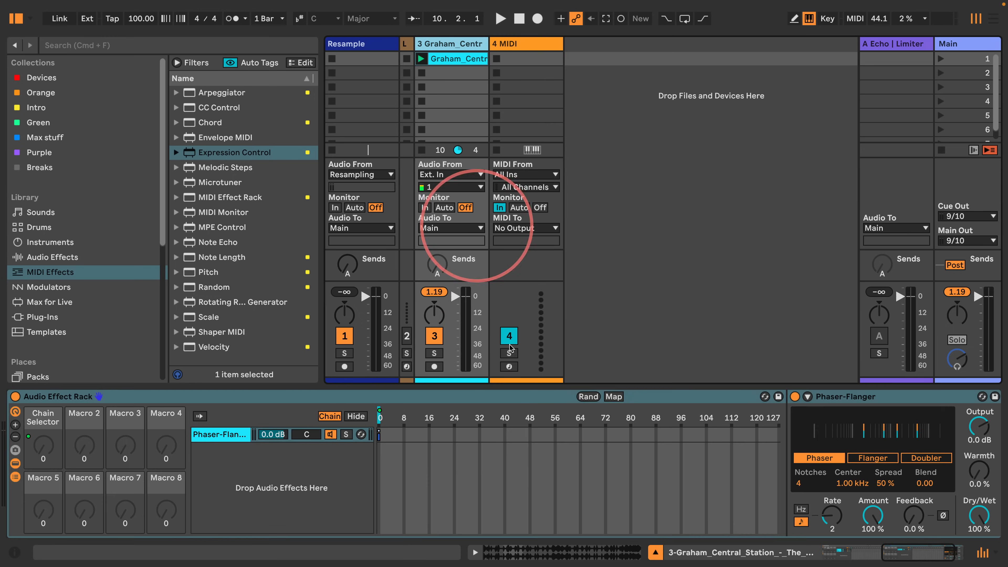
left_click_drag(930, 544, 867, 545)
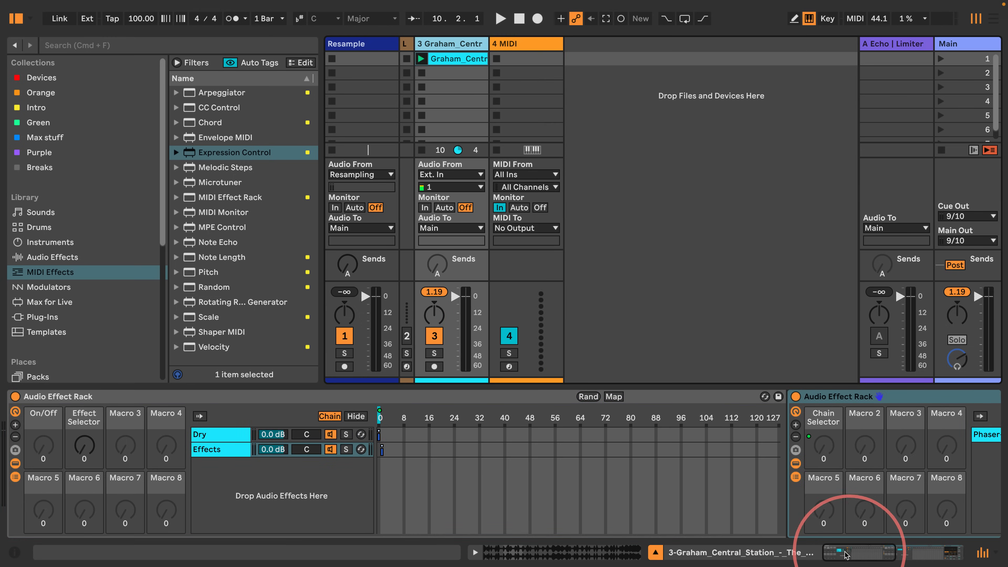
left_click_drag(80, 448, 84, 447)
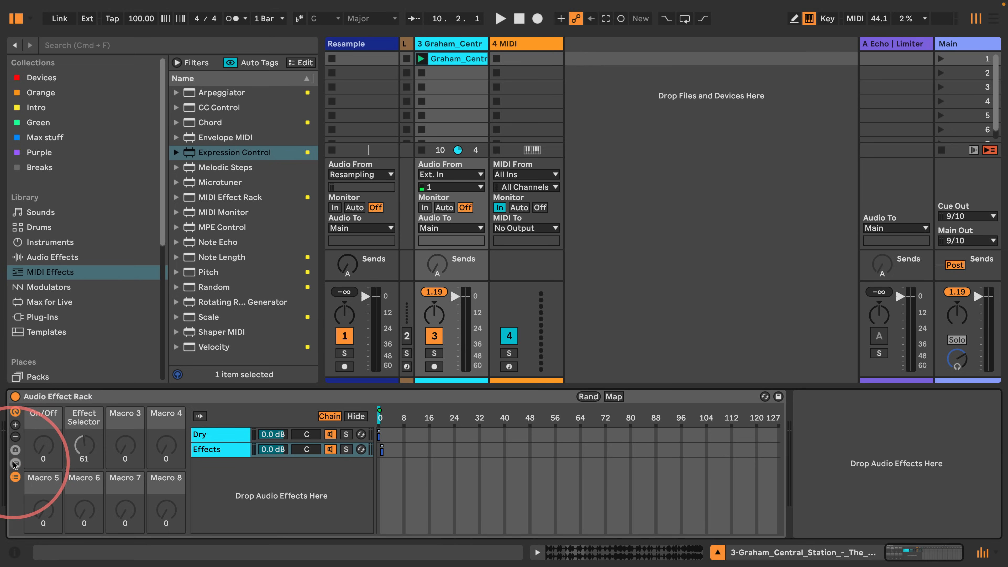
- Check how the nested rack's Chain Selector follows the Effect Selector macro, and return to the 4 MIDI track's devices
left_click(15, 476)
left_click(14, 477)
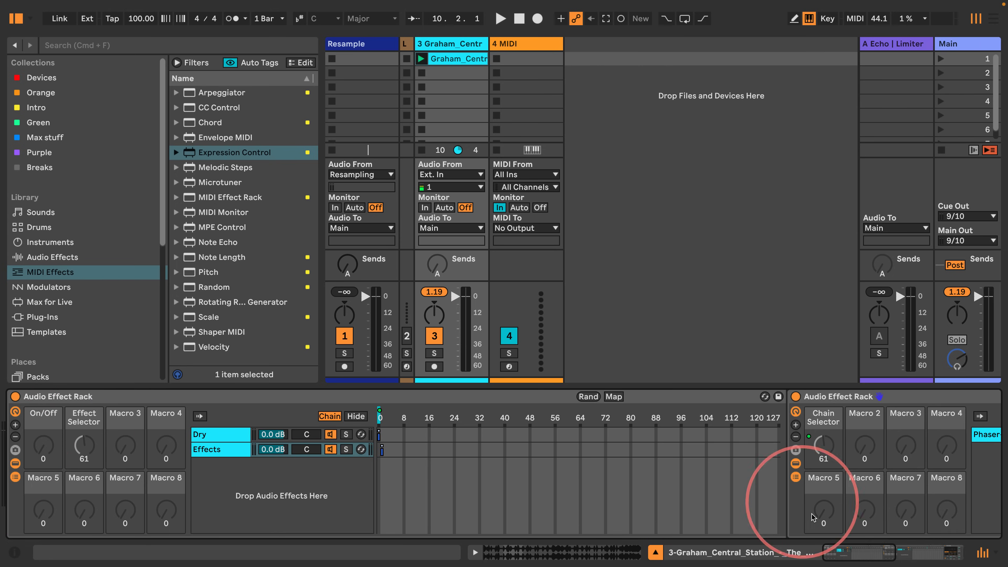
left_click(859, 549)
left_click_drag(861, 549, 895, 551)
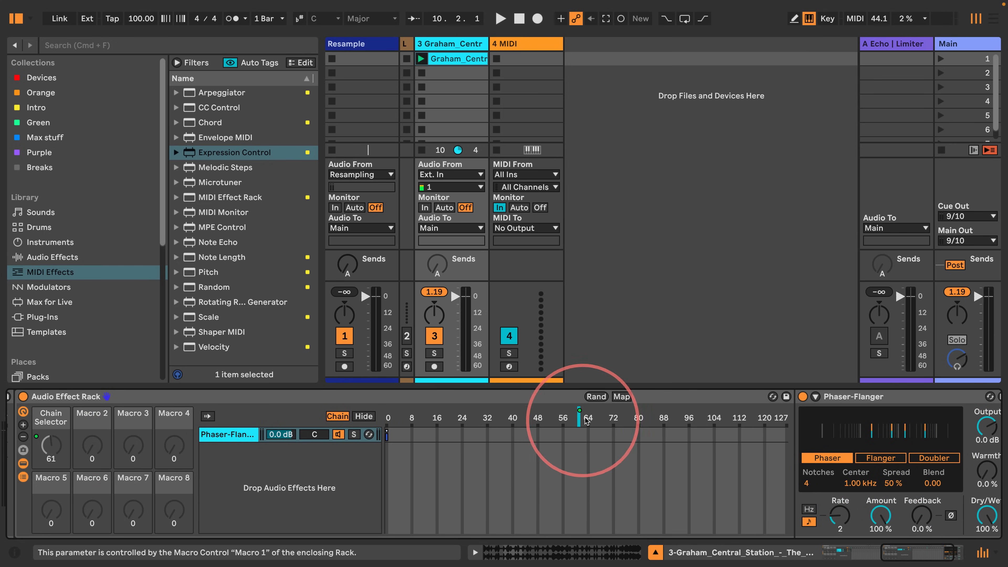
left_click(523, 58)
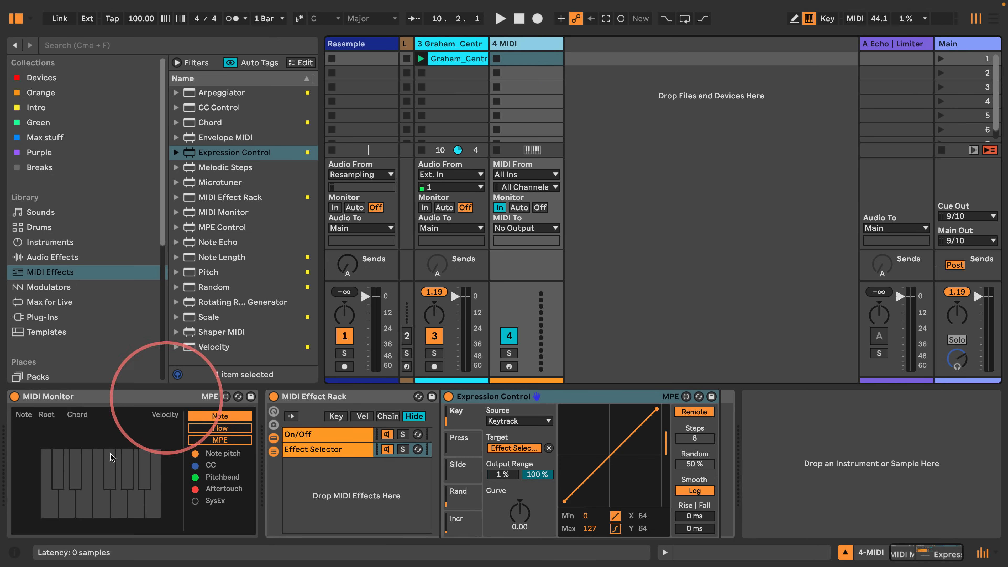
- Play C3 and move the Phaser-Flanger chain's select zone to 61 in track 3's nested Audio Effect Rack
key("a")
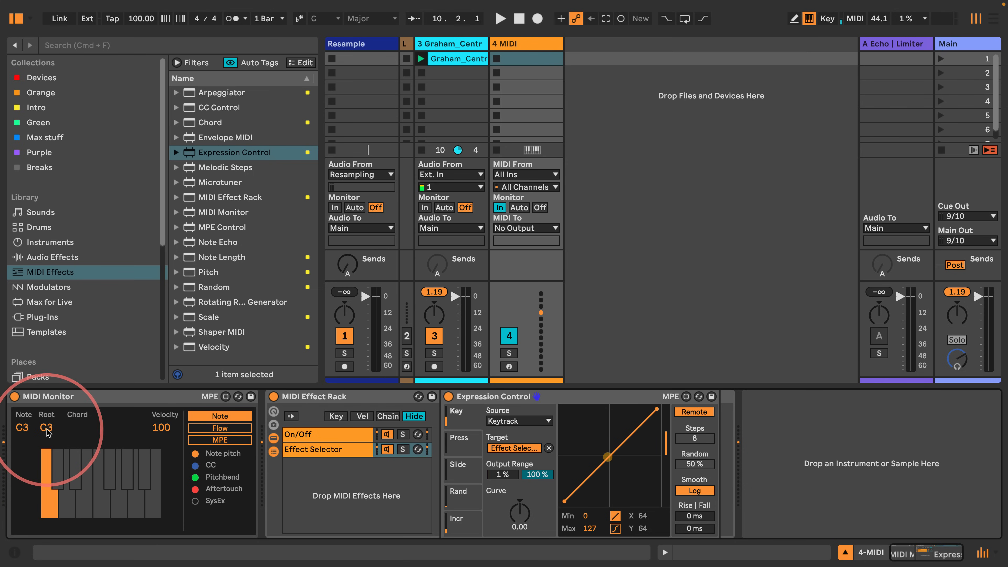
left_click(460, 58)
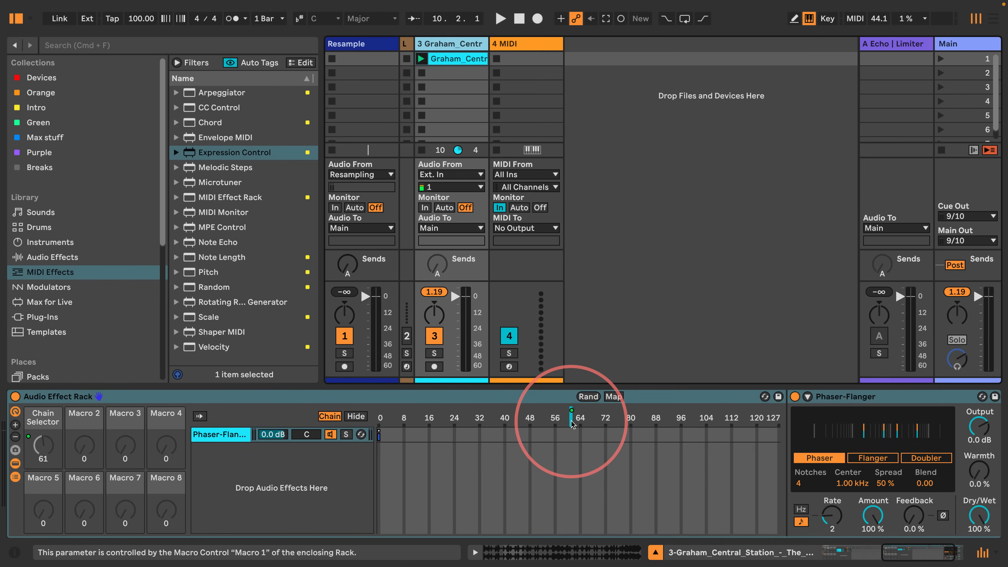
left_click_drag(571, 424, 574, 424)
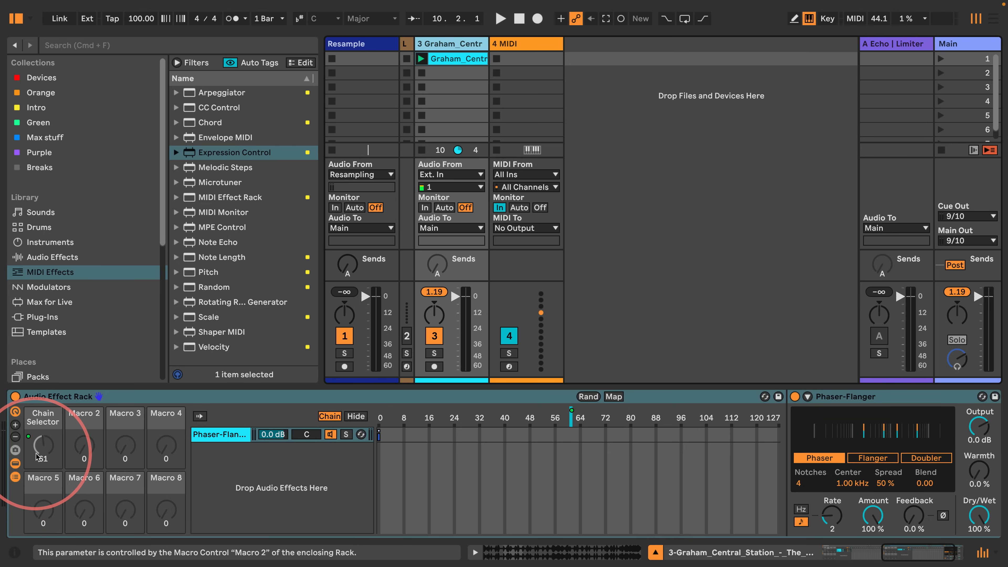
mouse_move(379, 435)
left_mouse_down()
mouse_move(534, 449)
mouse_move(571, 437)
left_mouse_up()
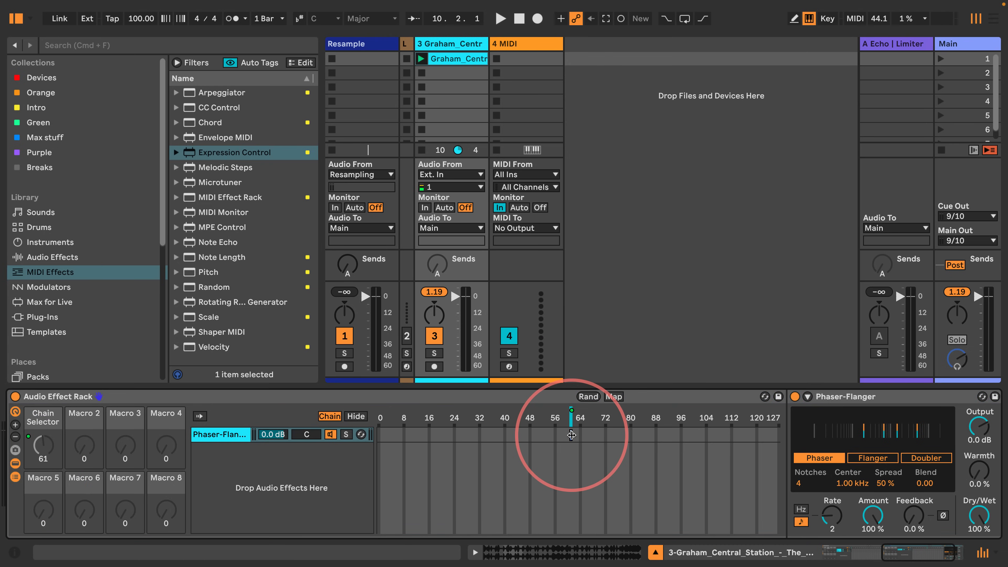
- Create a second chain below Phaser-Flanger in the nested rack and load Auto Filter onto it
left_click(217, 434)
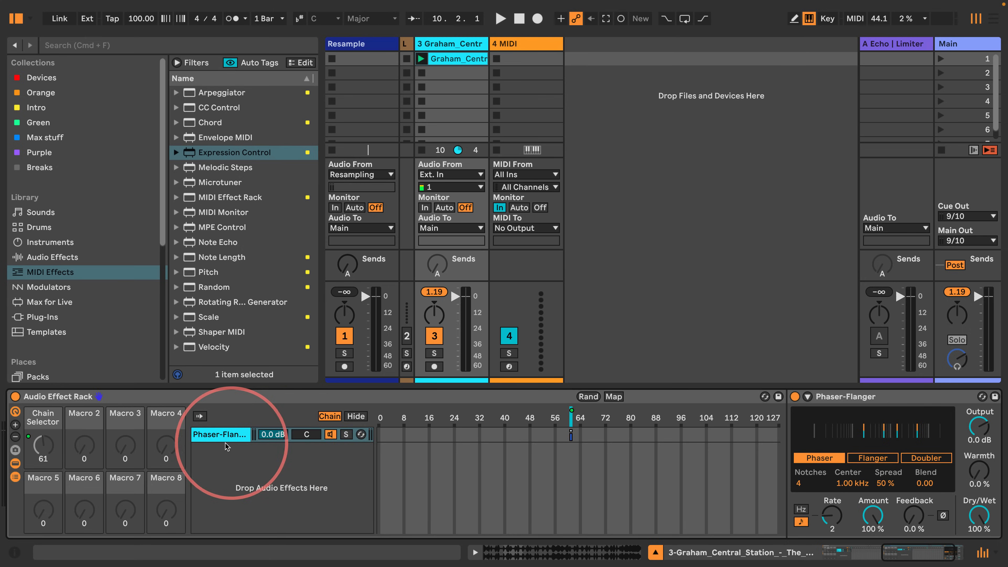
right_click(218, 464)
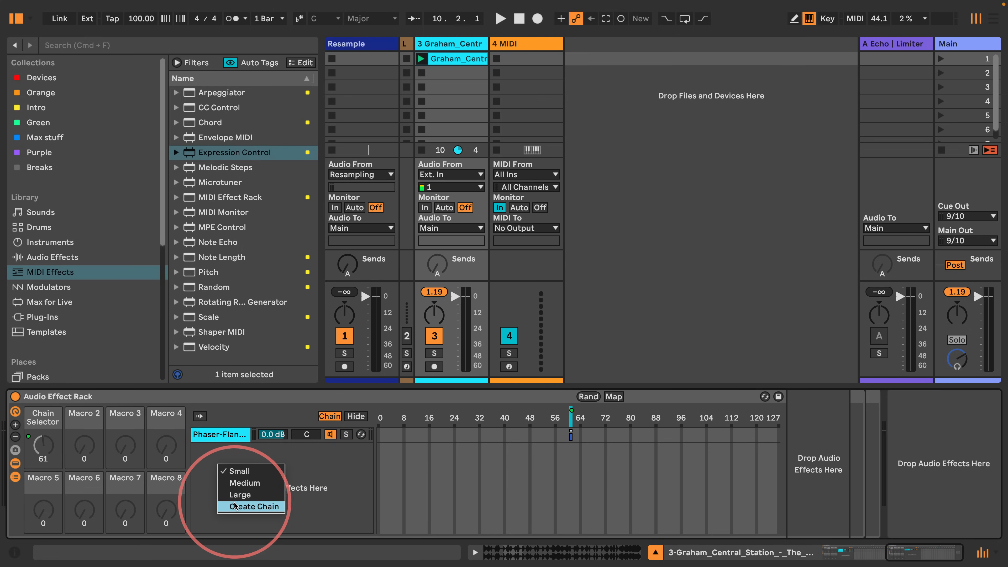
left_click(250, 506)
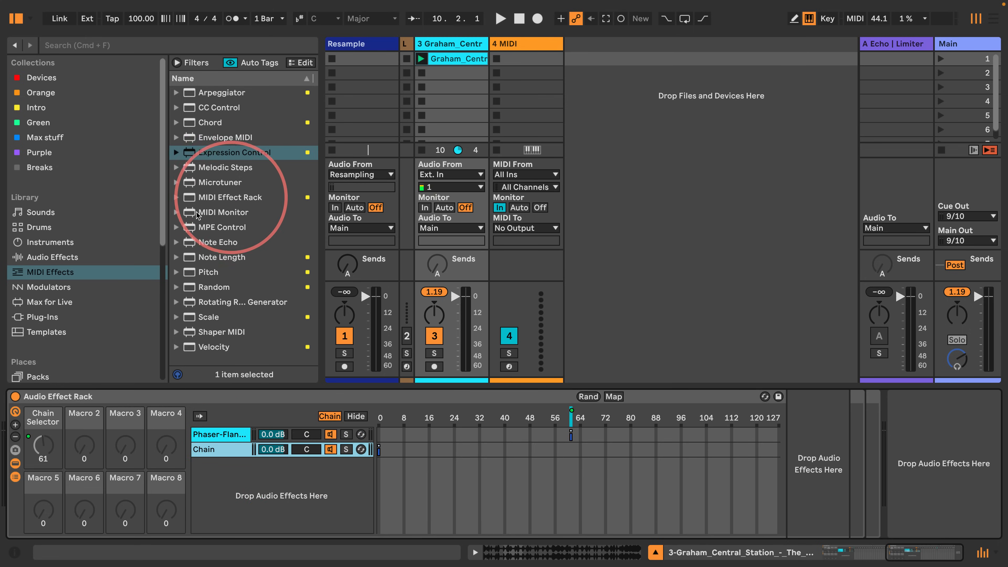
left_click(49, 257)
scroll(273, 139, "down", 4)
scroll(246, 166, "up", 5)
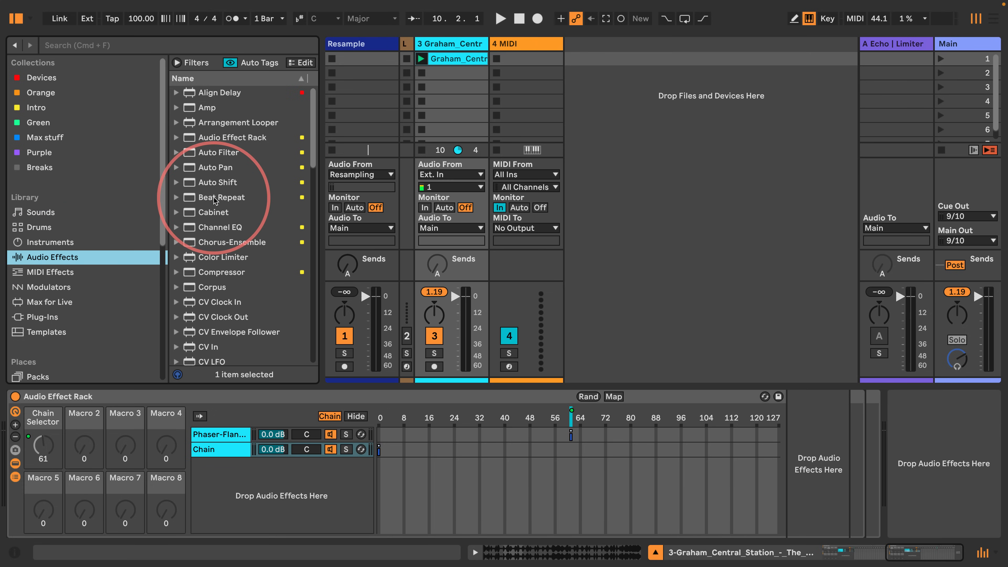
left_click_drag(218, 152, 219, 447)
- Set Auto Filter's LFO to a tempo-synced 1/16 rate and amount 30.0, with frequency 1.20 kHz and resonance 0.0 %
scroll(887, 465, "right", 3)
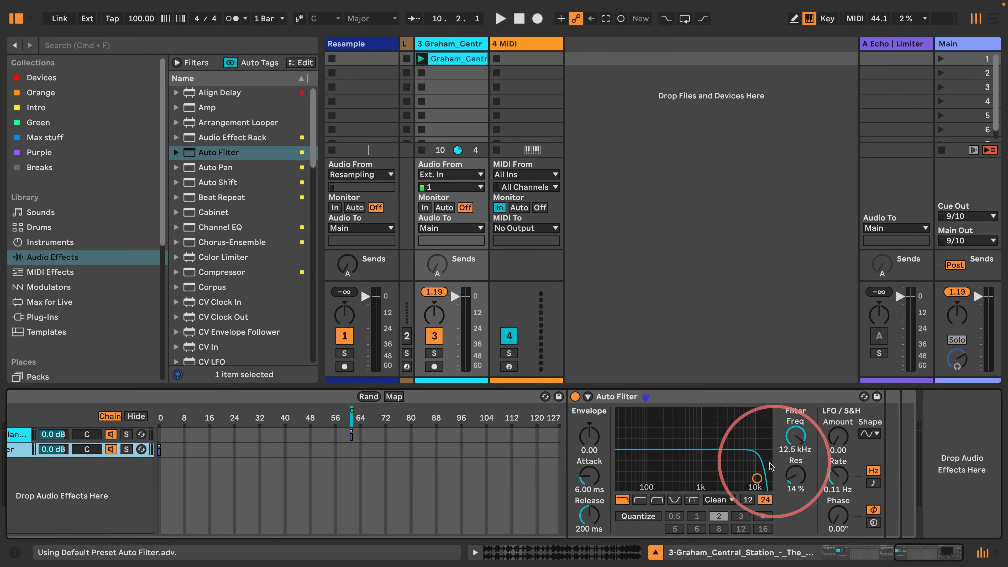
left_click(873, 483)
left_click_drag(844, 452, 835, 427)
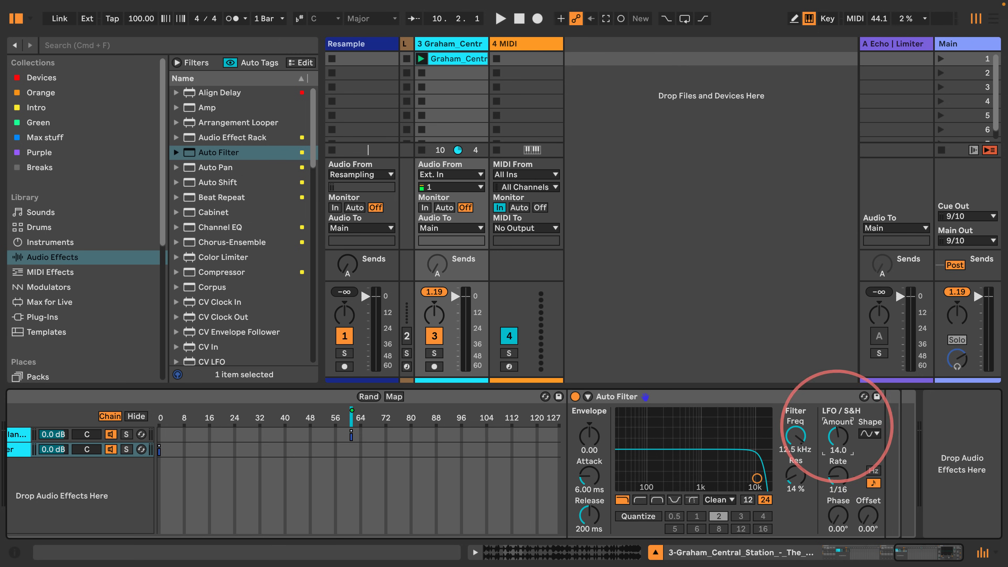
left_click_drag(757, 478, 705, 485)
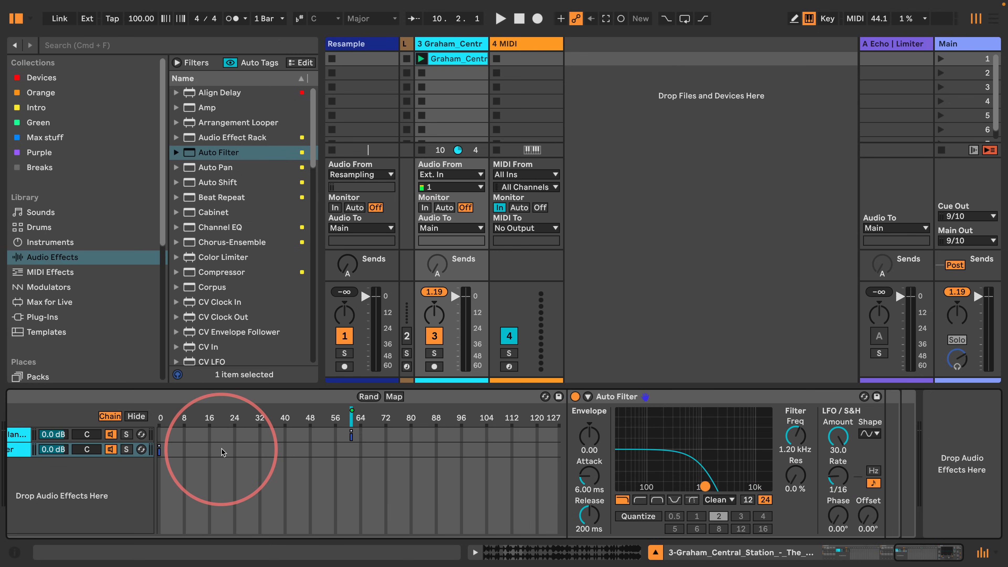
- Move the Auto Filter chain's select zone to 62 and play the matching note to test it
scroll(221, 449, "left", 10)
left_click_drag(458, 450, 652, 465)
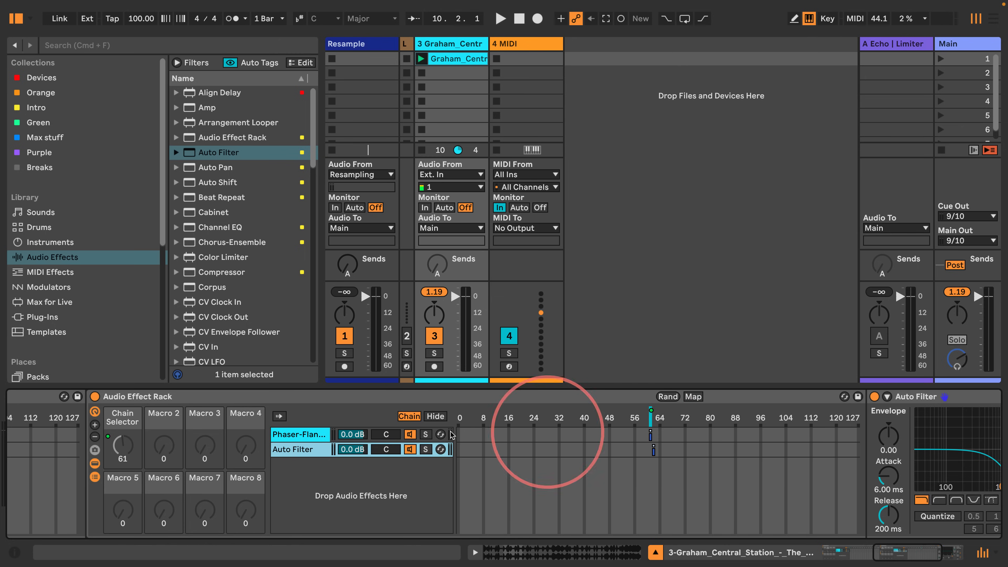
key("s")
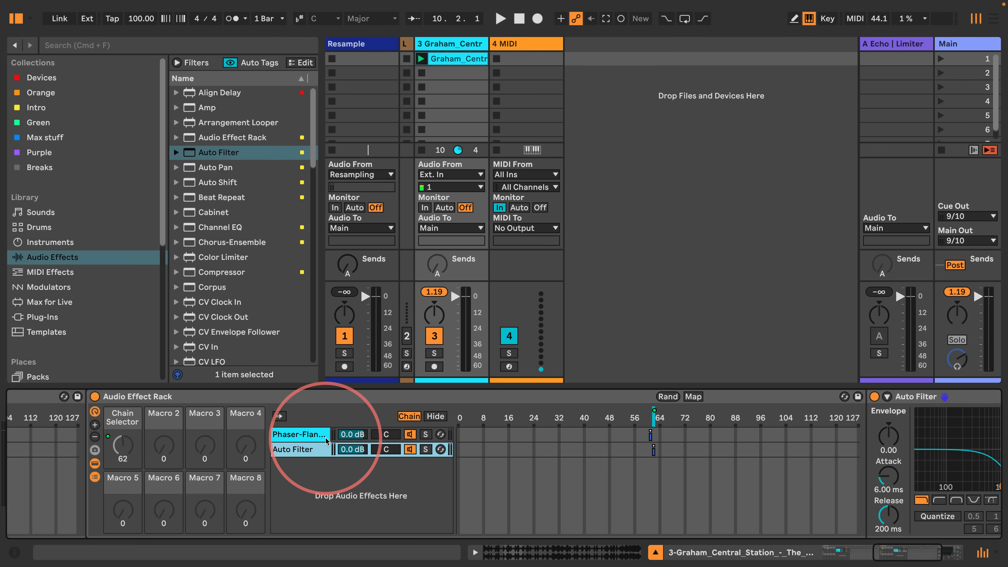
- Start playback, switch the Phaser-Flanger to Flanger mode and set its feedback to 63 %
key("space")
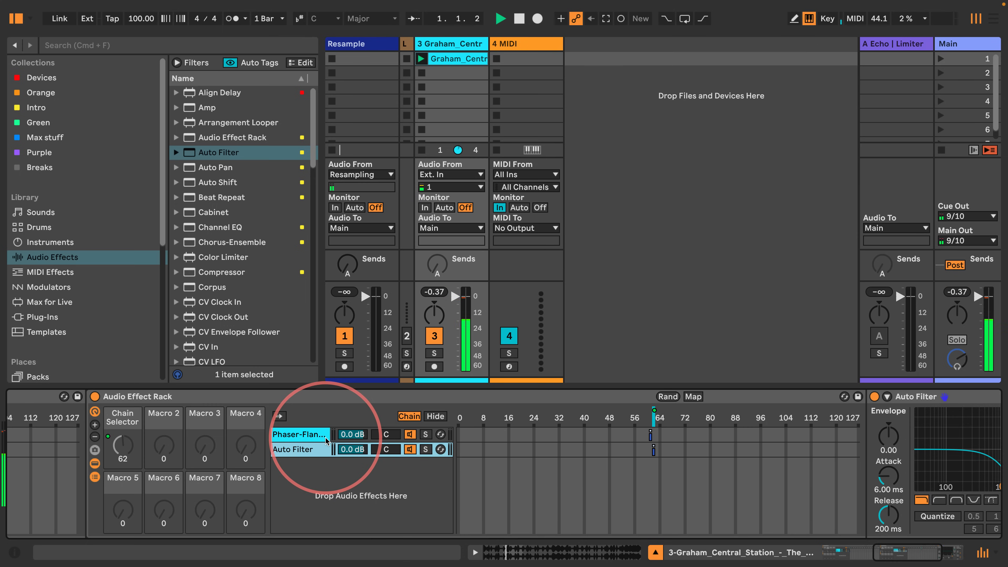
left_click(296, 434)
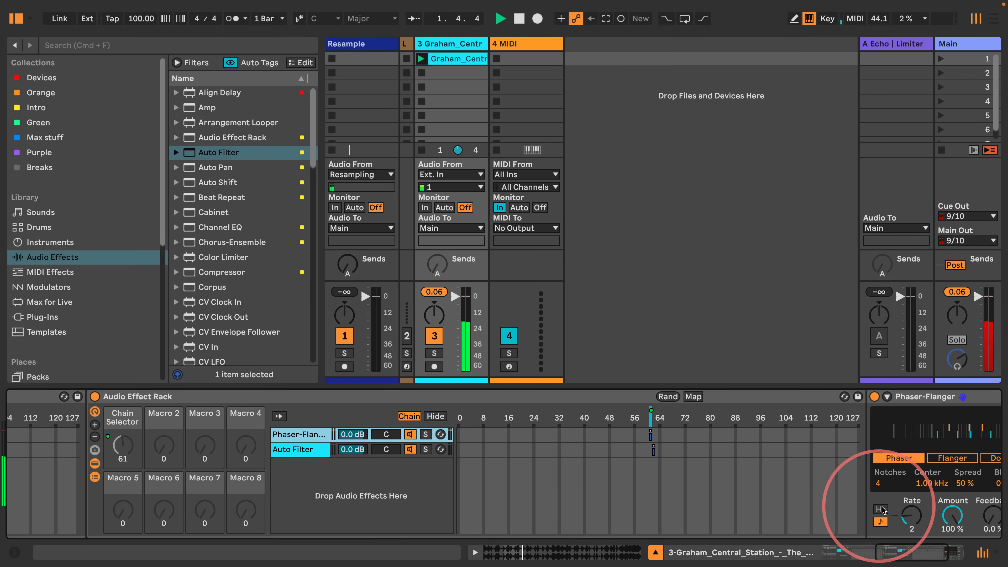
left_click_drag(888, 550, 923, 550)
left_click(754, 457)
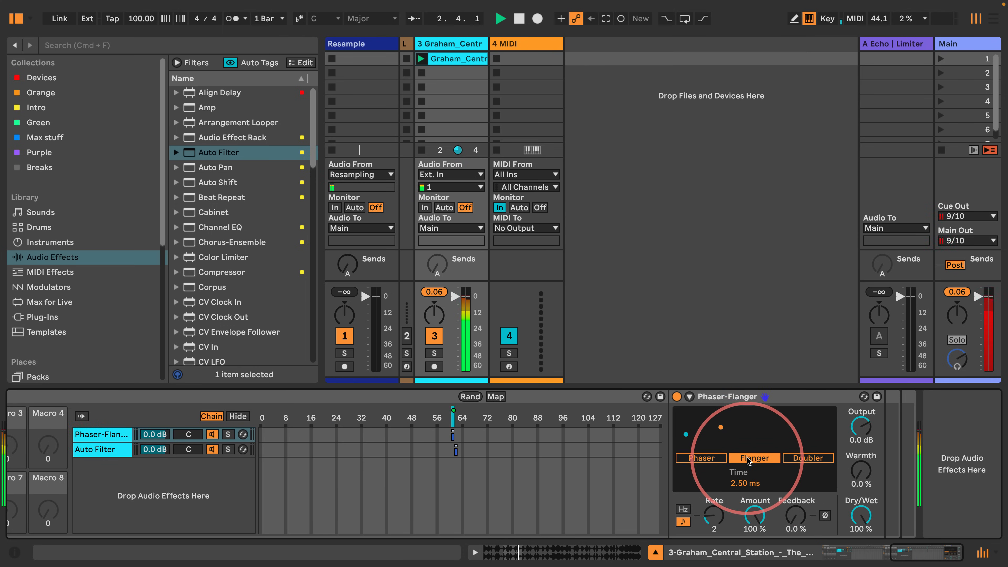
mouse_move(806, 521)
left_mouse_down()
mouse_move(806, 501)
mouse_move(801, 517)
left_mouse_up()
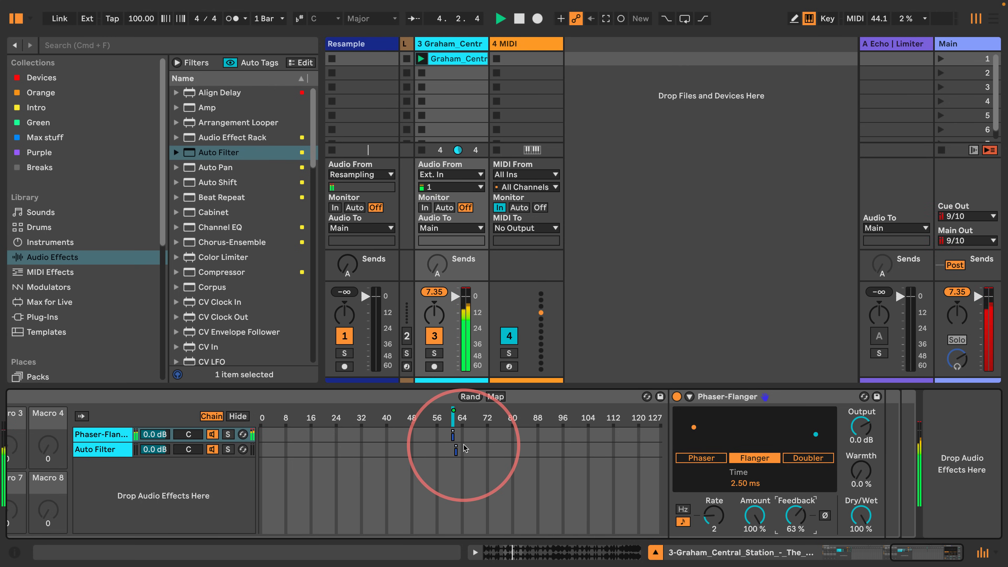
- Compare the 4 MIDI track's MIDI Monitor keyboard with the Phaser-Flanger and Auto Filter chains in track 3's nested rack
left_click(530, 41)
left_click_drag(56, 510, 57, 482)
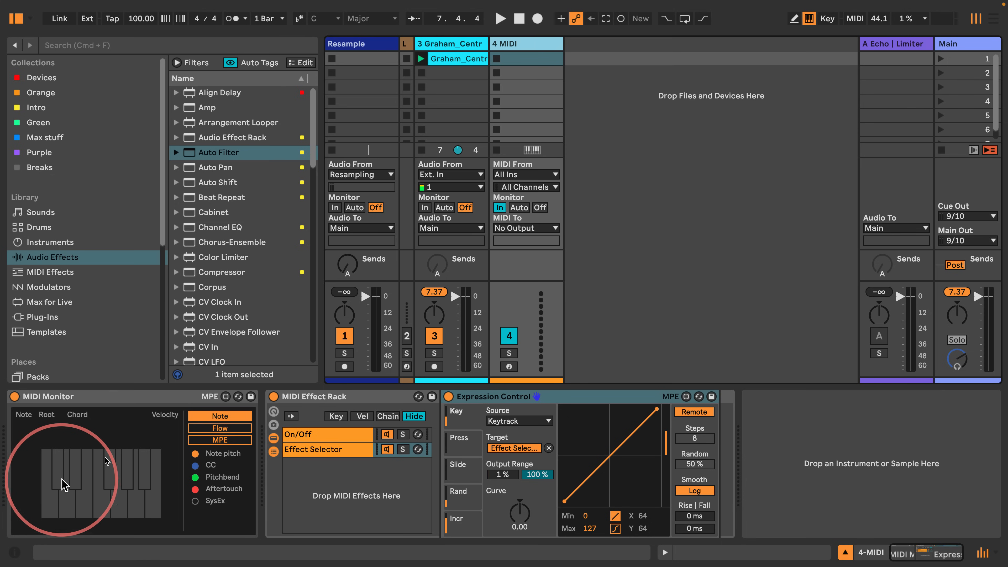
left_click(448, 44)
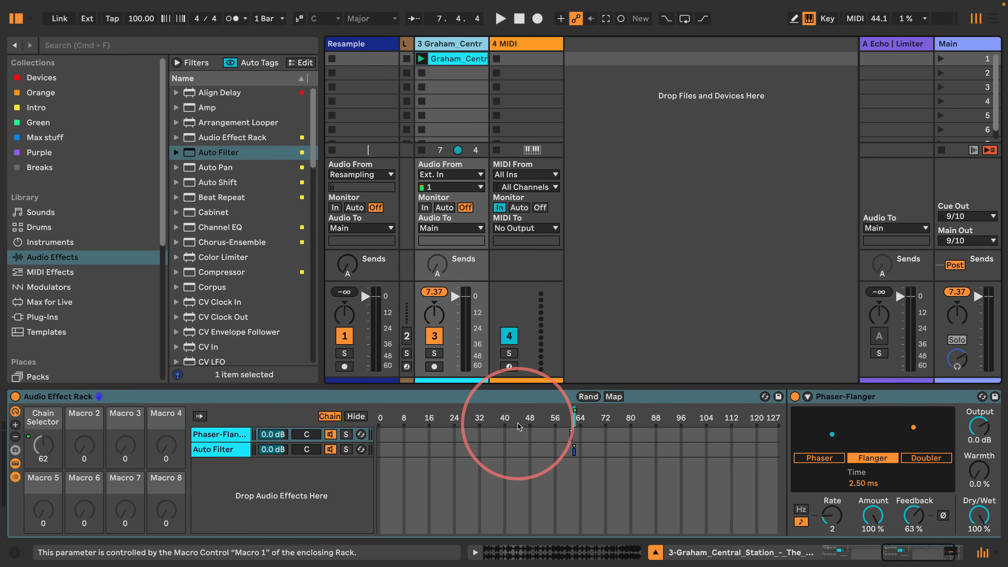
left_click(223, 450)
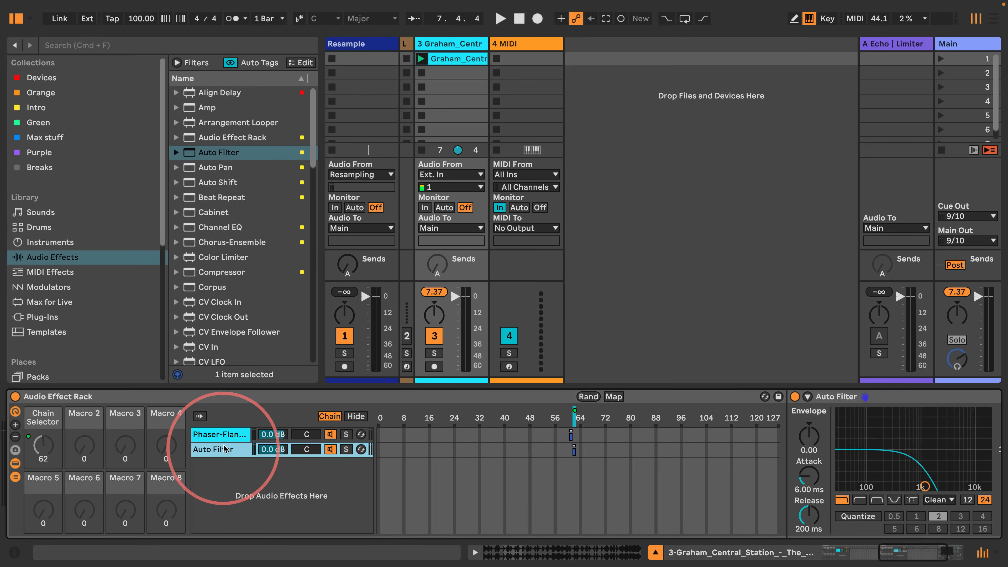
left_click(222, 437)
left_click(223, 449)
left_click(220, 435)
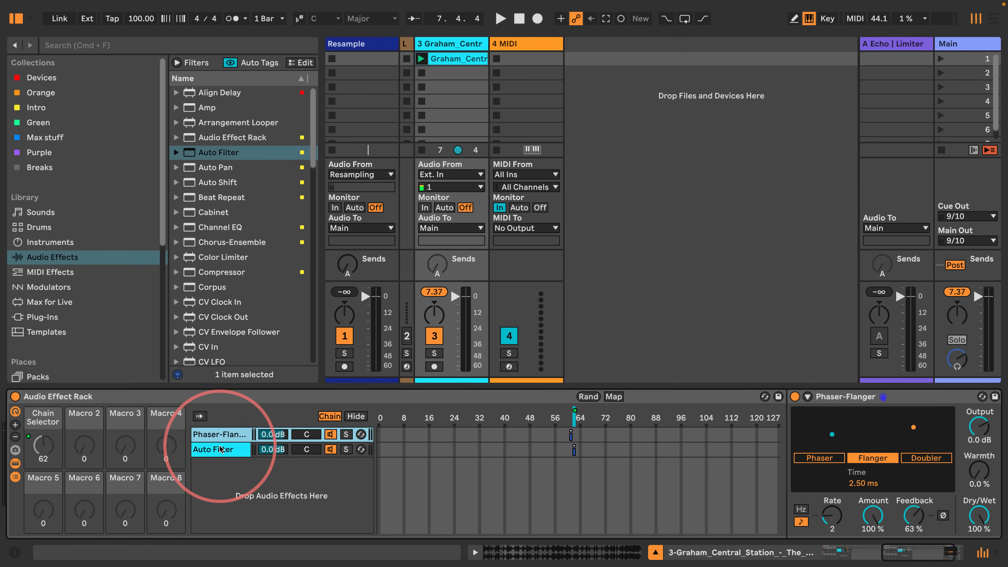
left_click(220, 449)
- Rename the MIDI Effect Rack on the 4 MIDI track as Controller
left_click(527, 43)
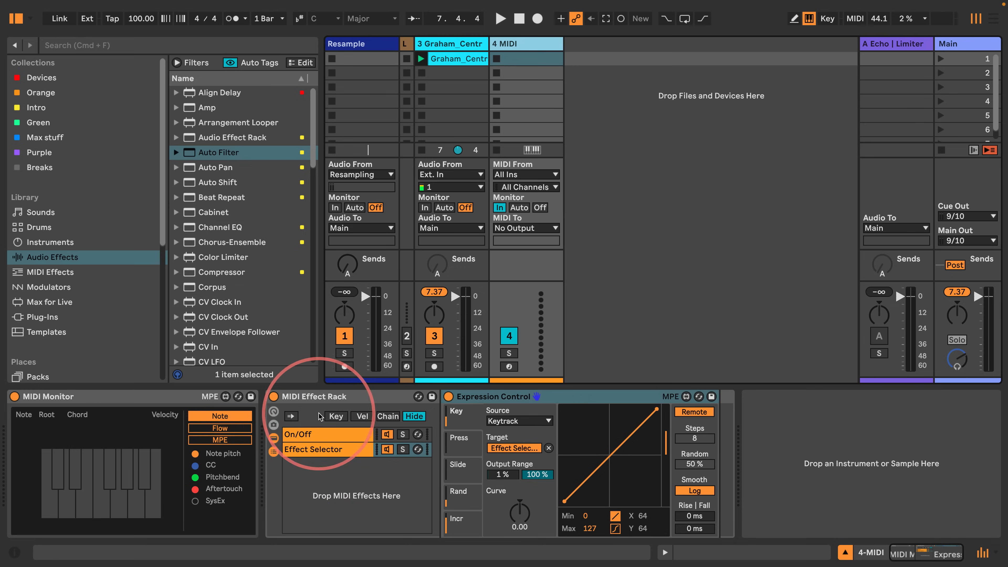
left_click(317, 397)
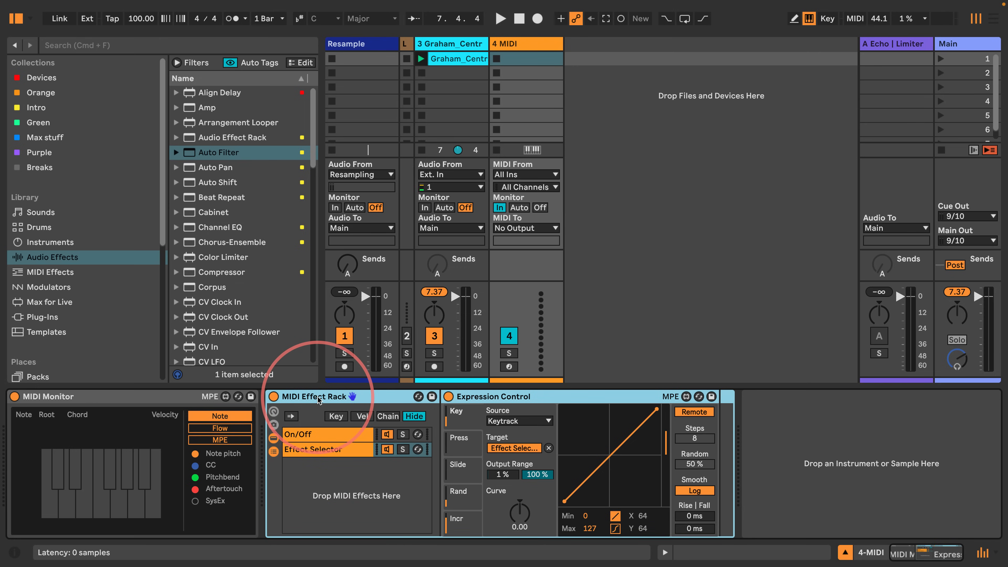
key("super+r")
type("Controller")
key("Return")
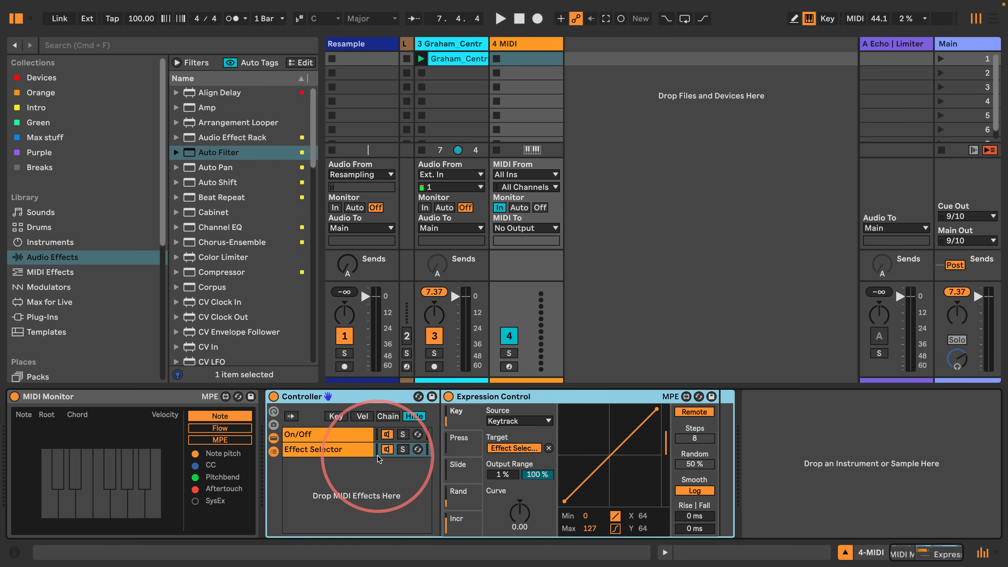
- Add Auto Pan as a third chain in track 3's nested rack and move its select zone to 63
left_click(459, 43)
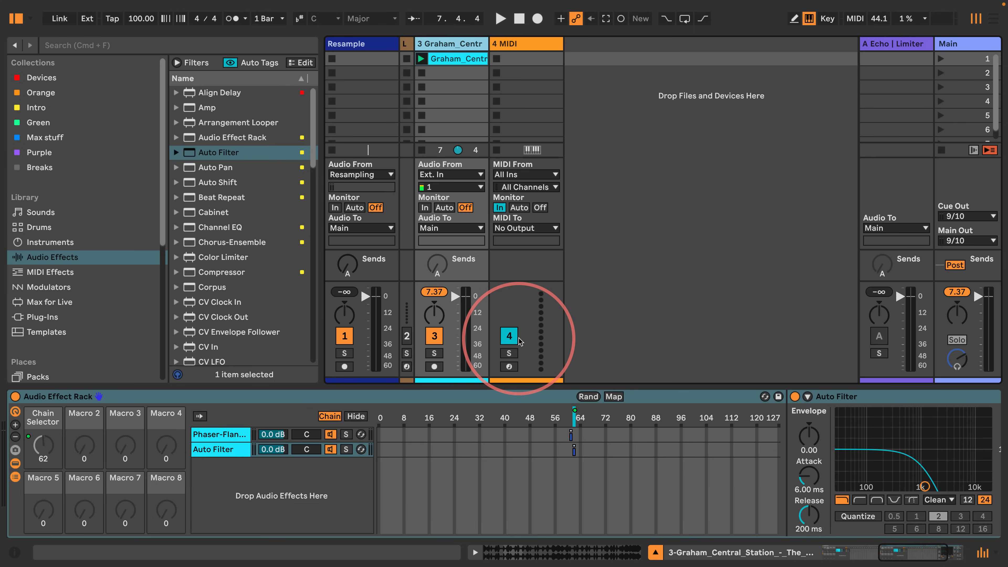
left_click(213, 484)
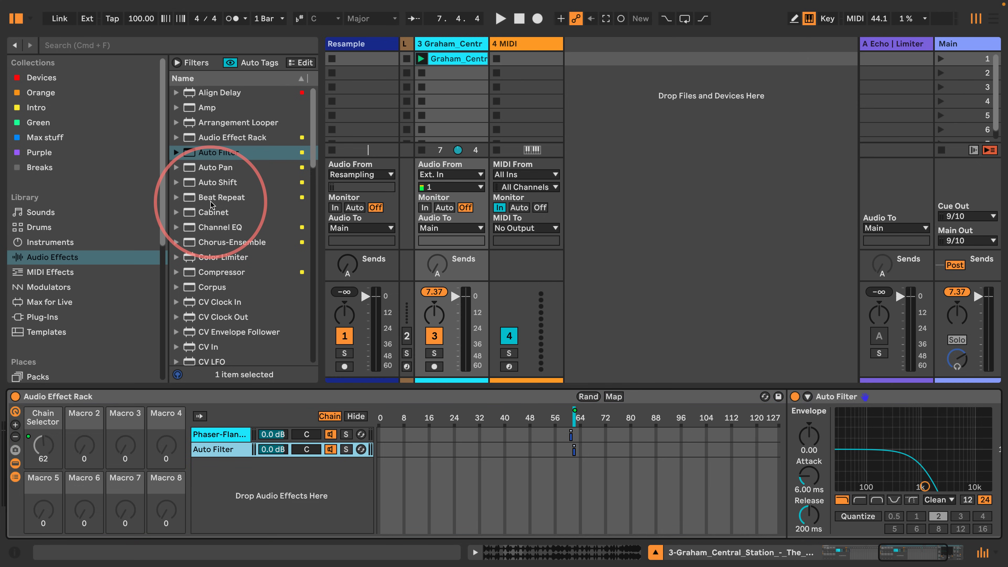
left_click_drag(188, 167, 217, 463)
left_click(418, 455)
left_click_drag(379, 466, 577, 466)
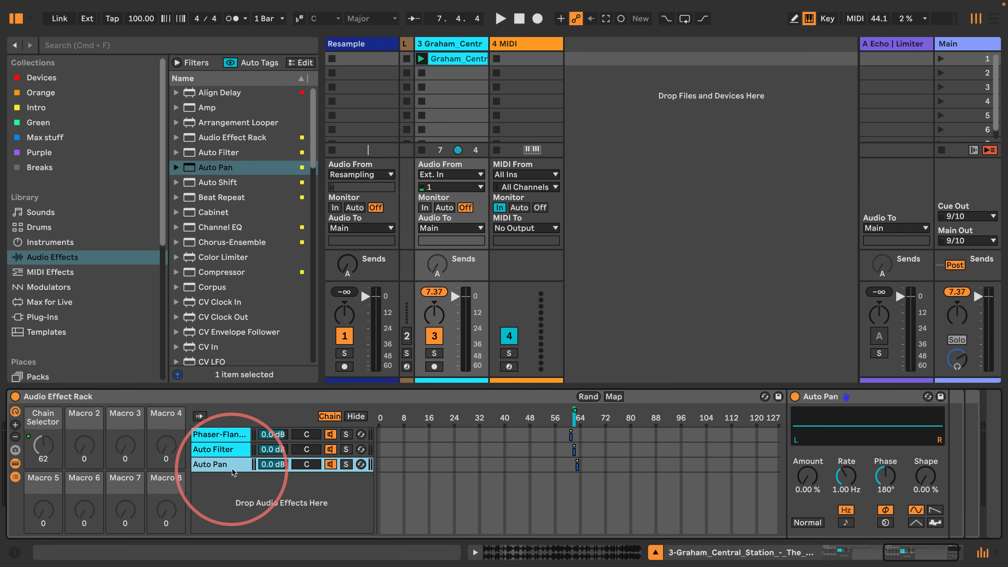
- Audition Auto Pan and set amount 98.4 %, triangle waveform, shape 100 %, tempo-synced rate 1/16 and phase 0°
key("space")
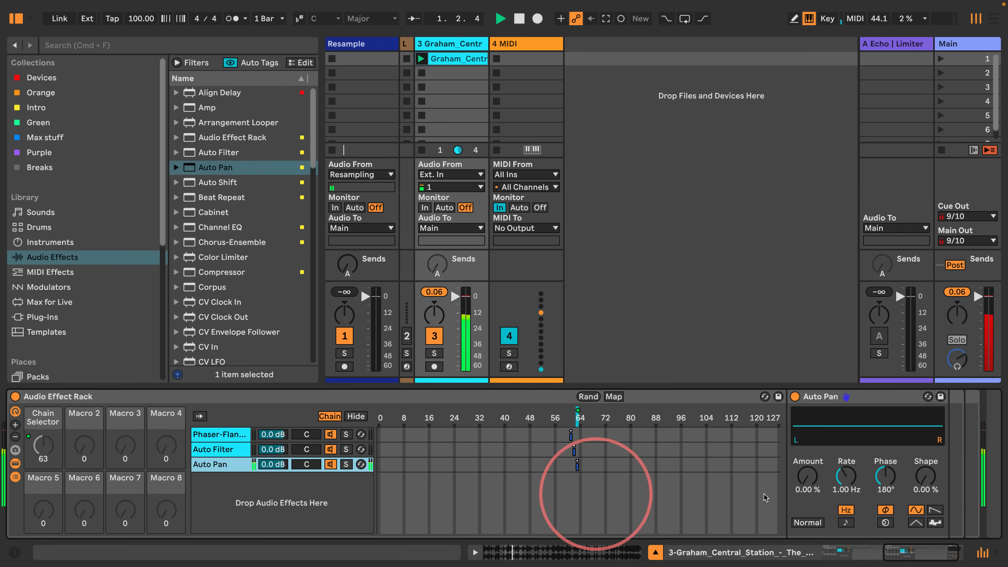
left_click_drag(892, 550, 909, 549)
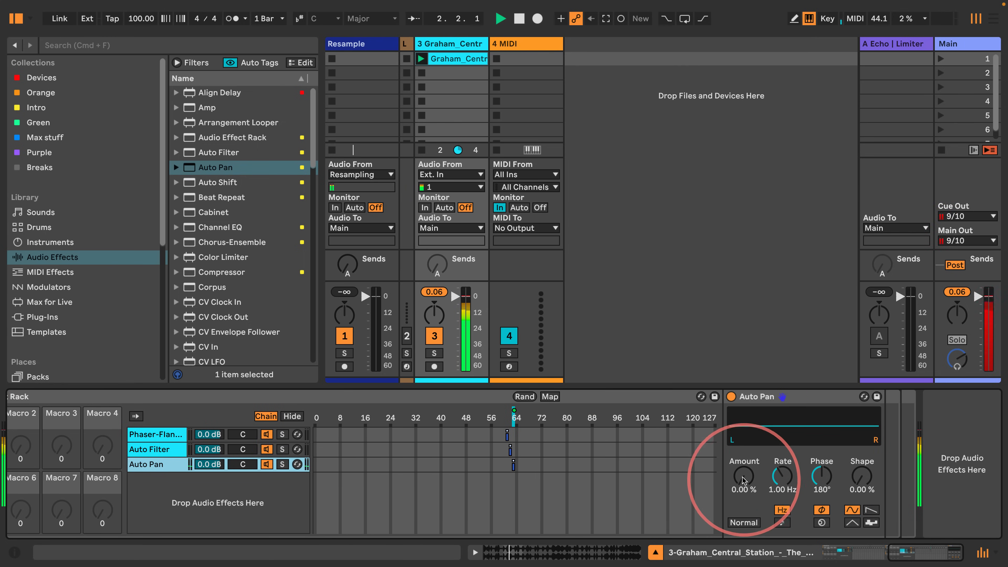
left_click_drag(742, 478, 741, 475)
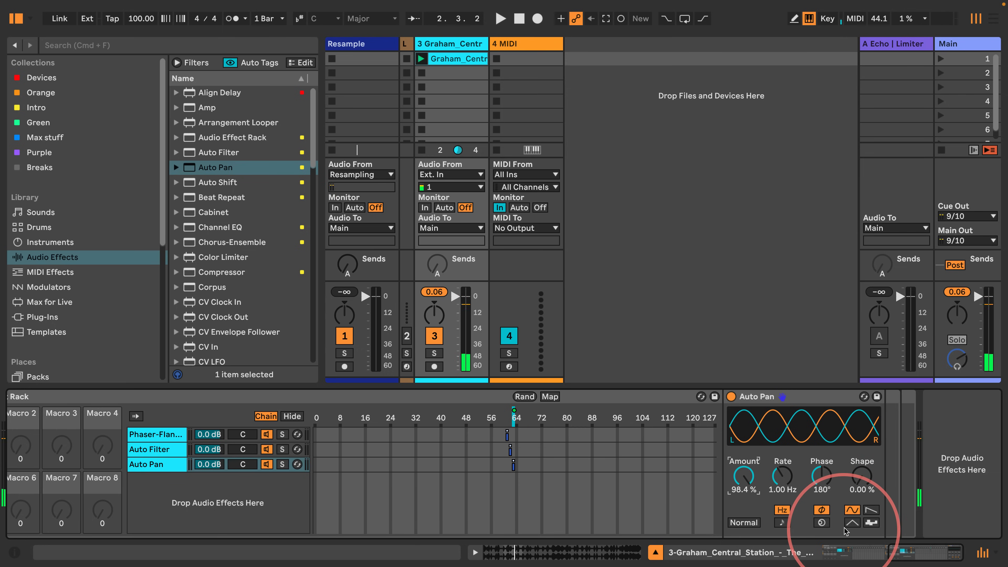
left_click(851, 523)
left_click_drag(864, 479, 864, 472)
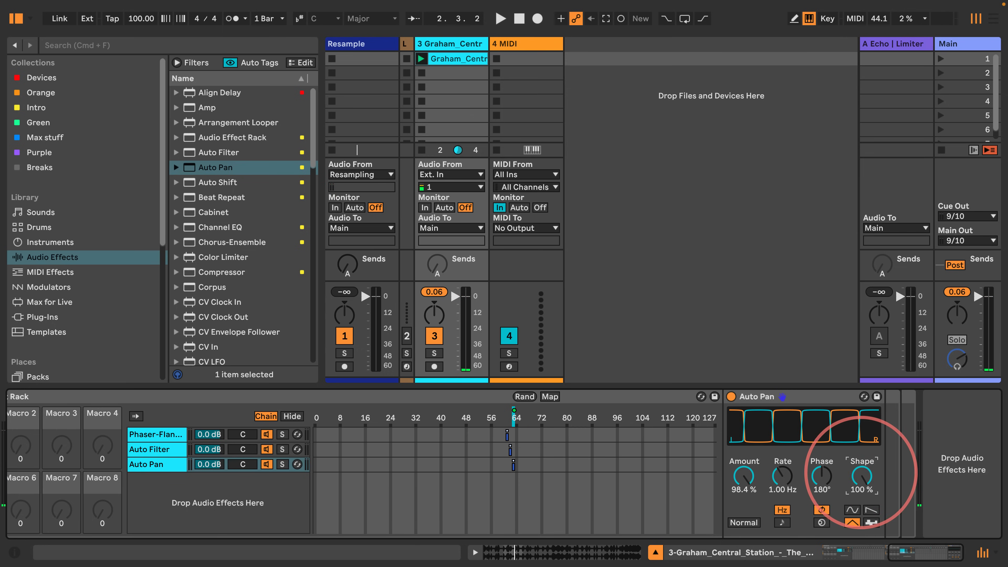
left_click(783, 523)
left_click_drag(823, 475, 822, 479)
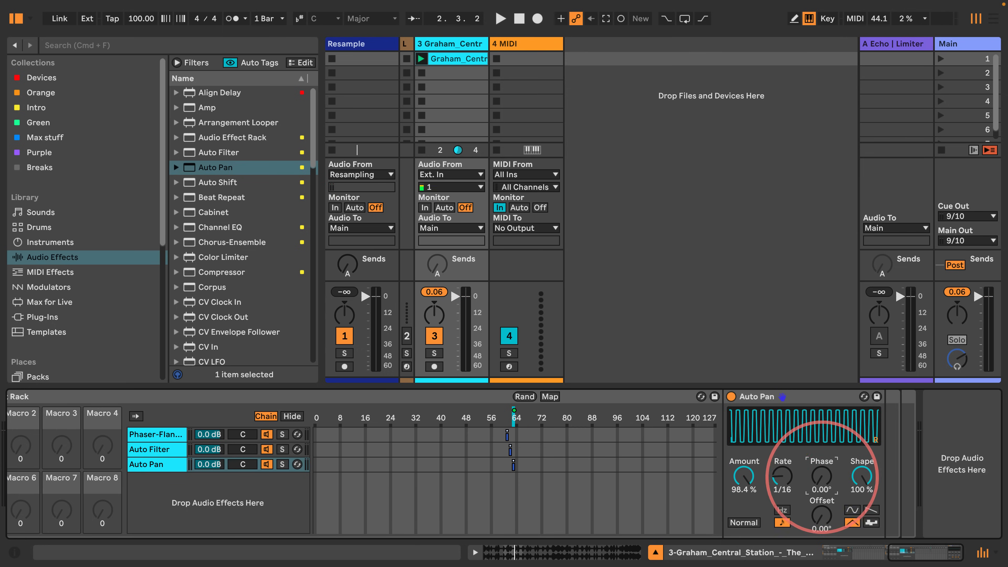
- Play the clip while triggering the effect chains with notes, stop playback, and return to the 4 MIDI track's devices
key("space")
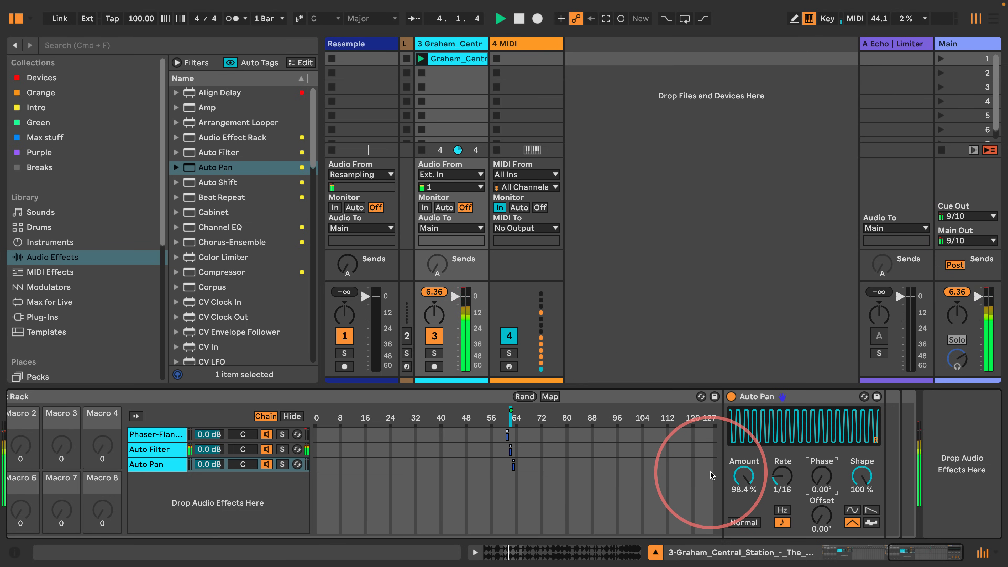
key("space")
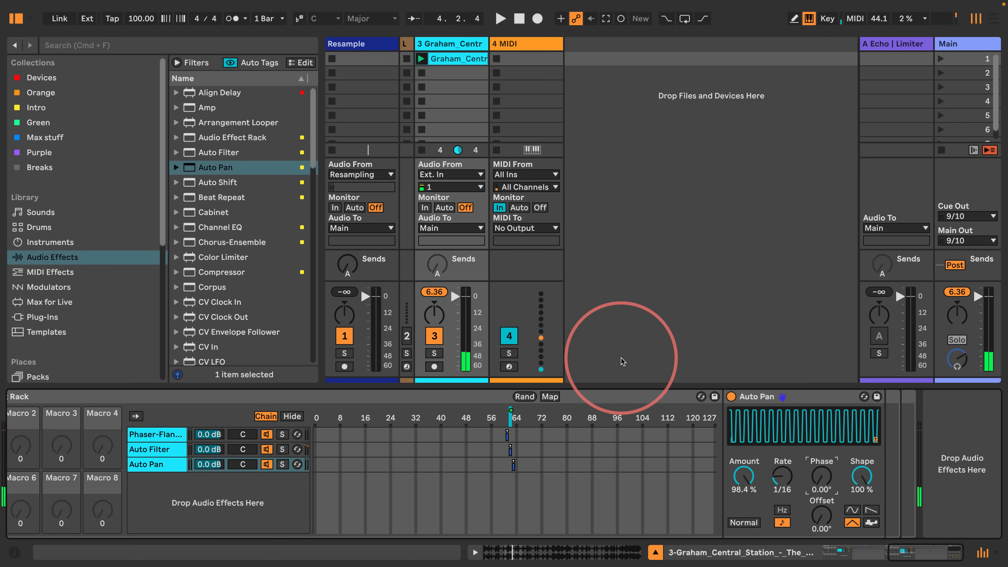
left_click(516, 59)
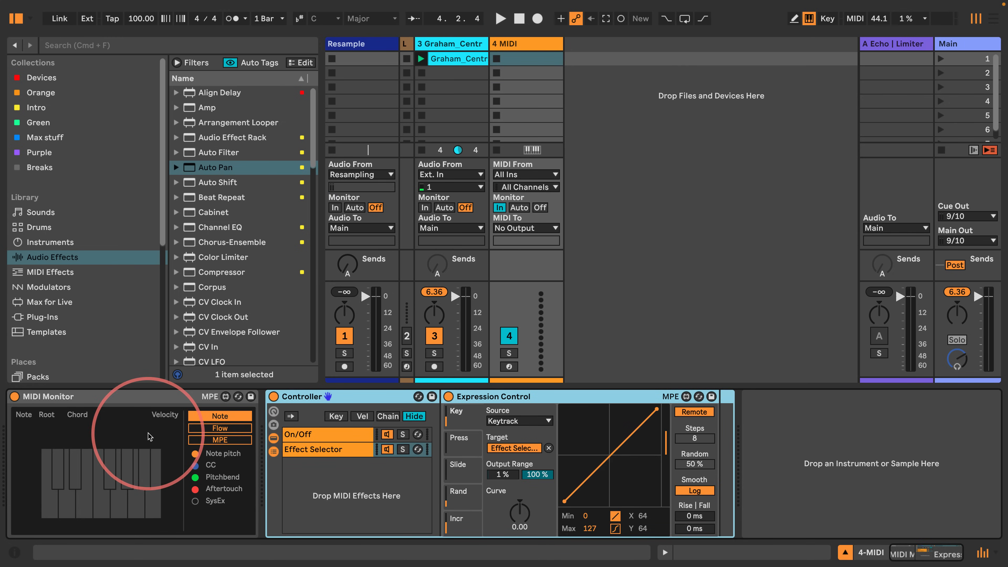
- Review the Controller rack's On/Off and Effect Selector chains, and play the clip while triggering the effects with notes
left_click(339, 435)
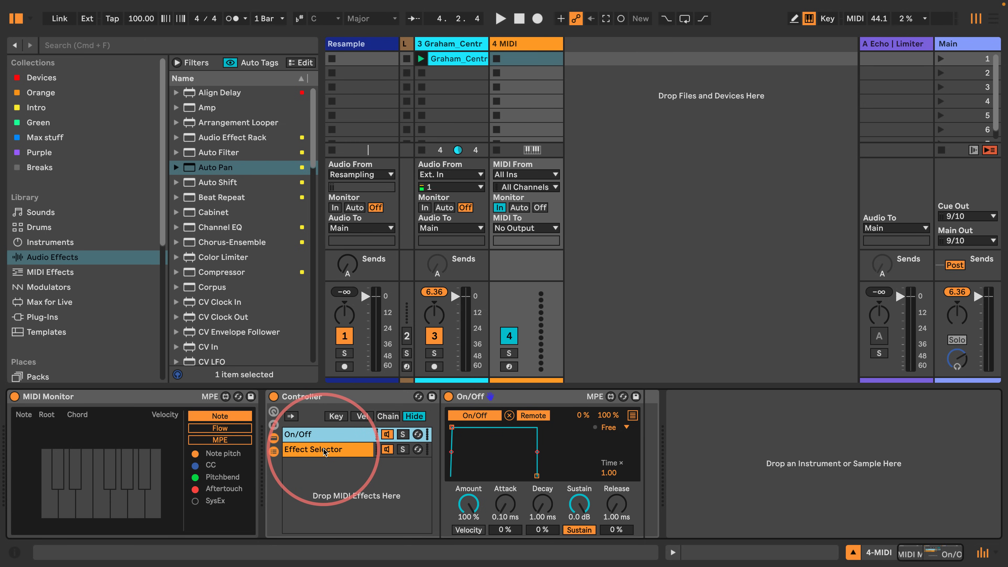
left_click(325, 451)
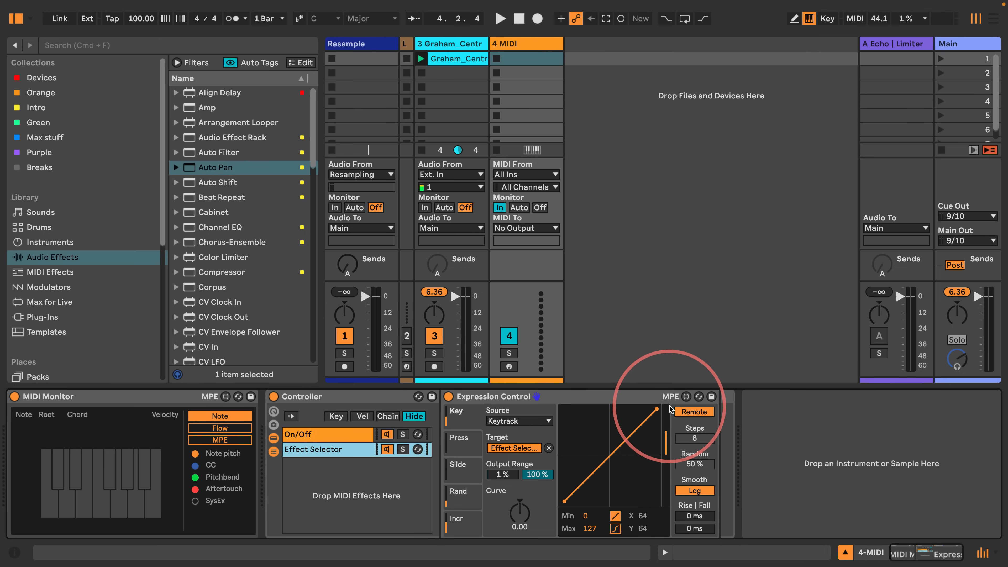
key("space")
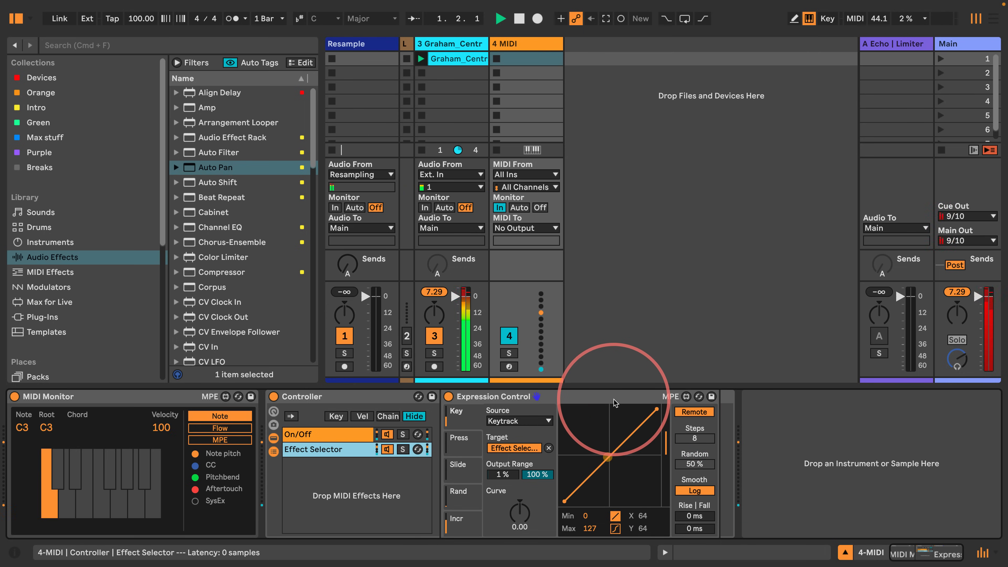
key("w")
key("s")
key("w")
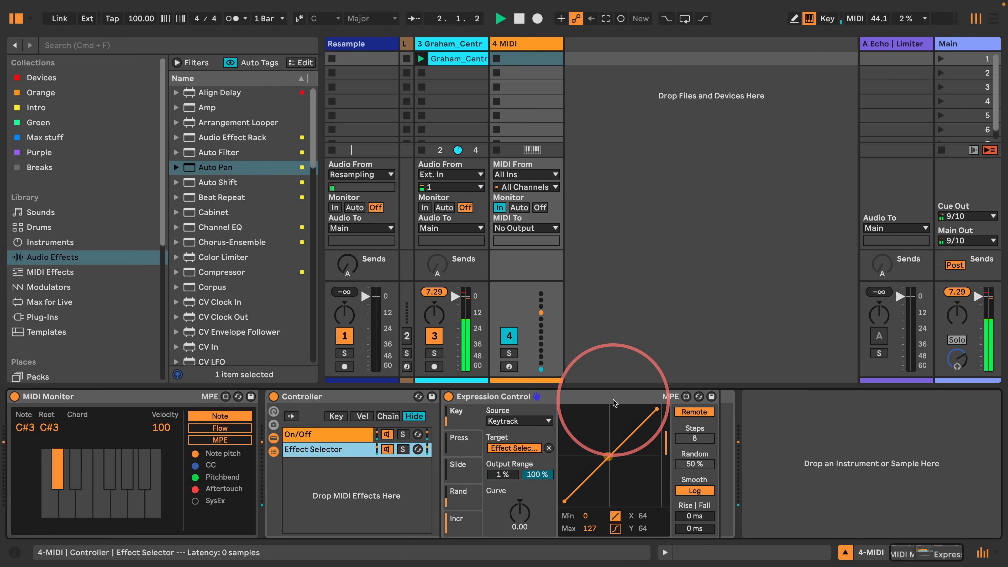
key("a")
key("w")
key("s")
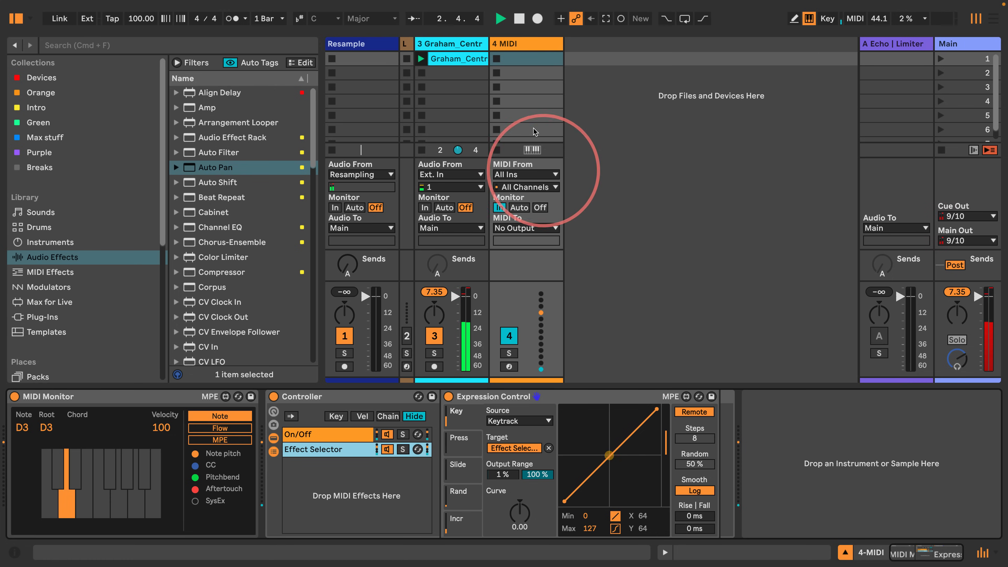
key("w")
key("a")
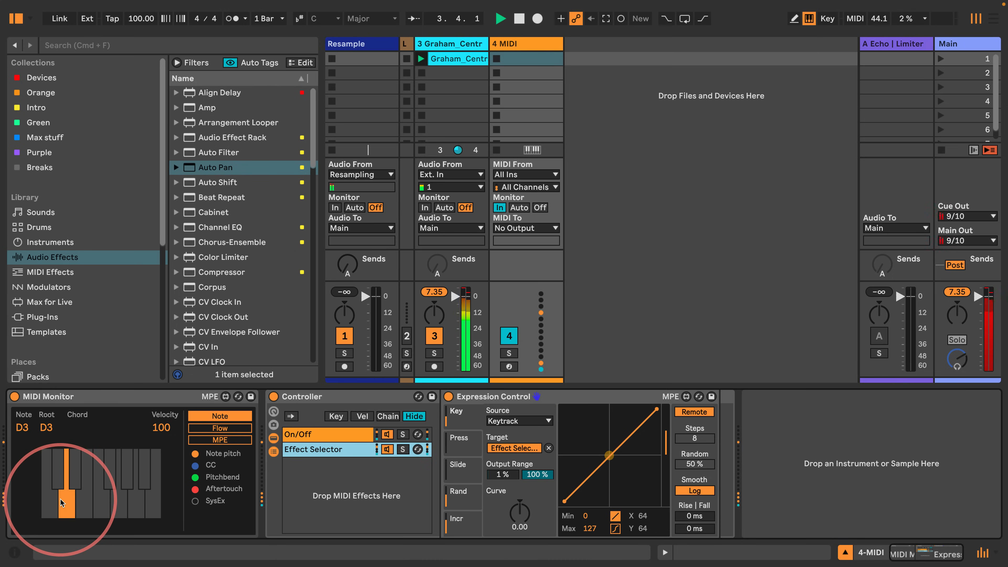
key("w")
key("a")
key("w")
key("a")
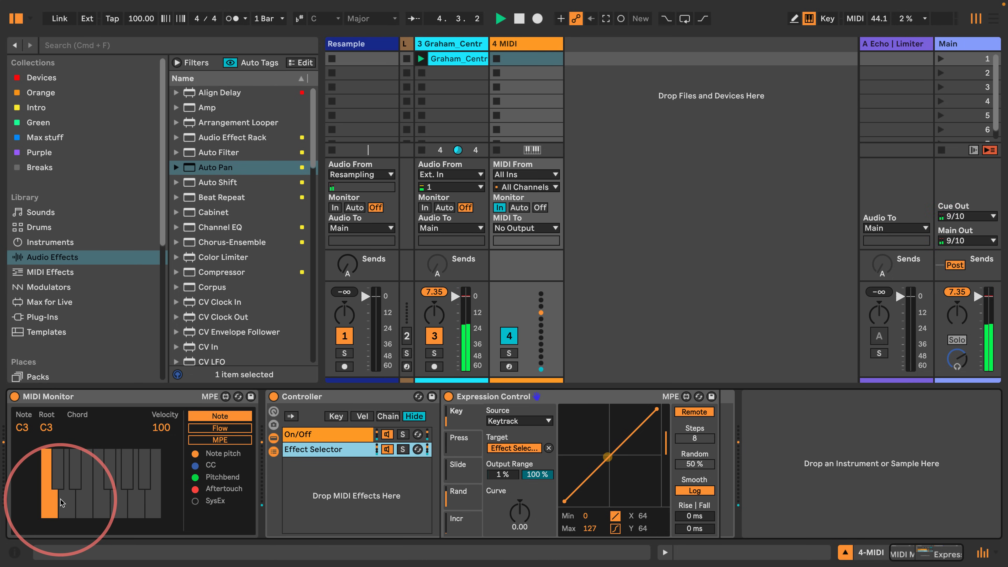
key("w")
key("a")
key("w")
key("a")
key("w")
key("a")
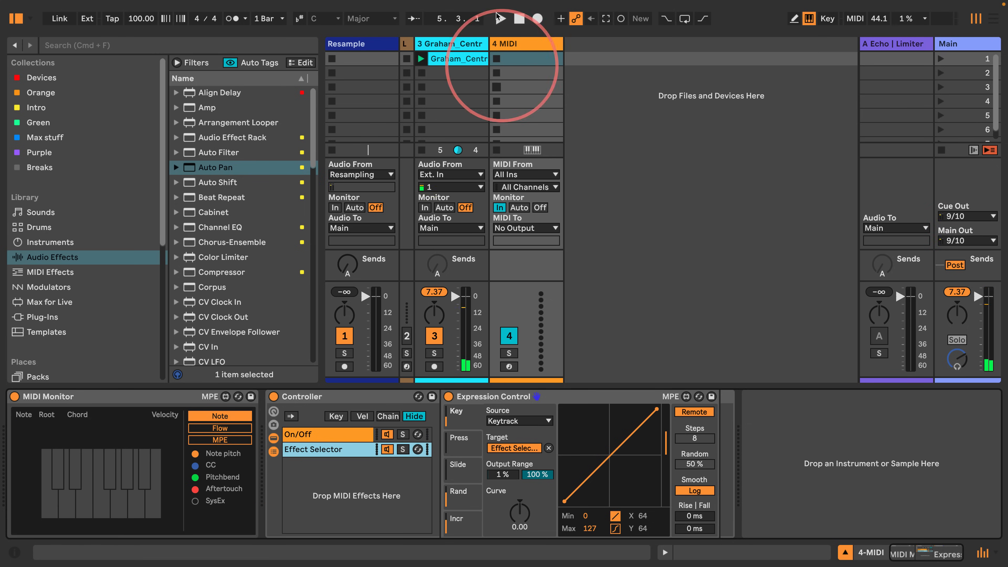
- Set the Auto Pan amount to 100 % in track 3's nested rack
left_click(420, 58)
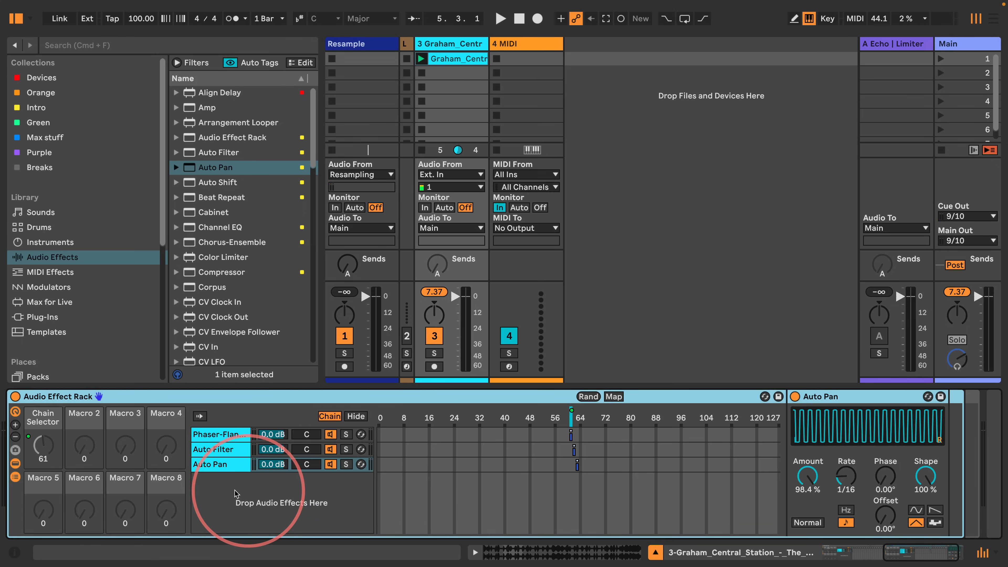
left_click(213, 494)
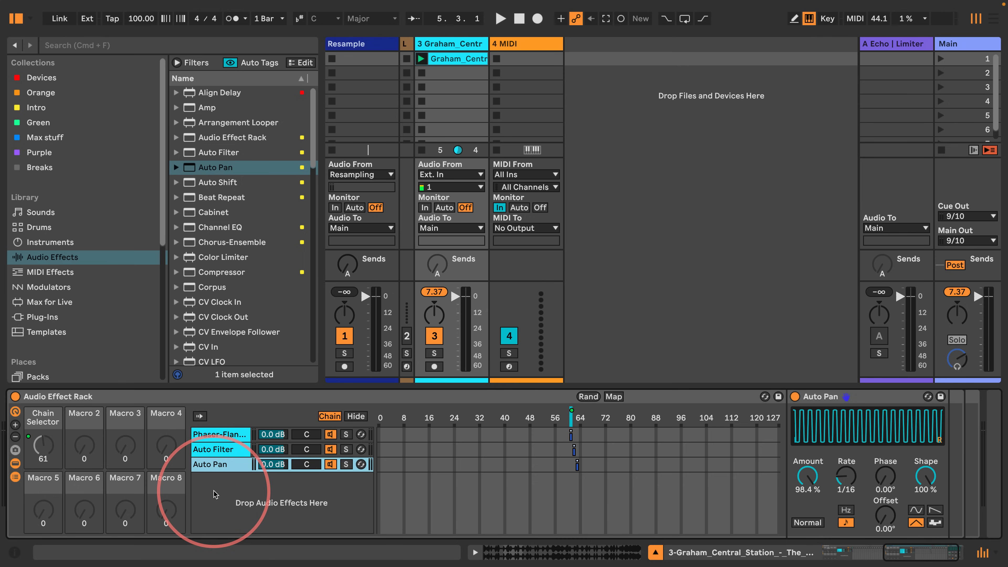
left_click_drag(808, 479, 809, 476)
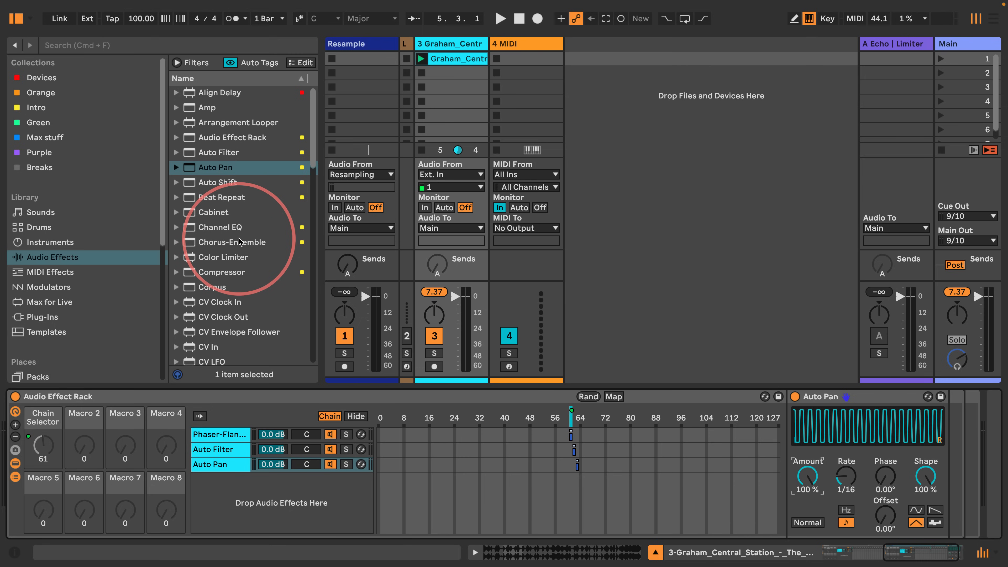
- Add Spectral Time as a fourth chain in track 3's nested rack and set its Freezer to Manual
scroll(239, 241, "down", 10)
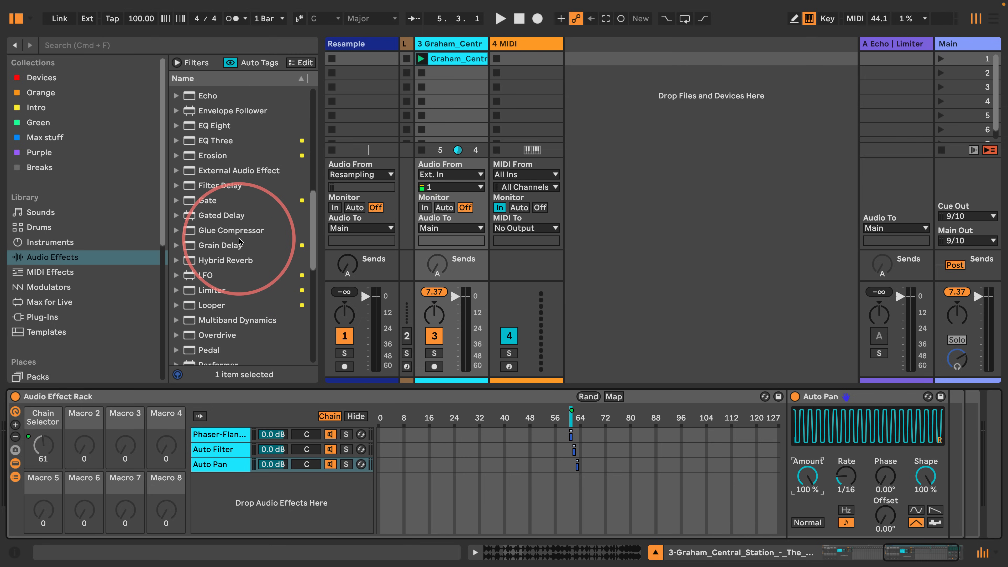
scroll(240, 241, "down", 10)
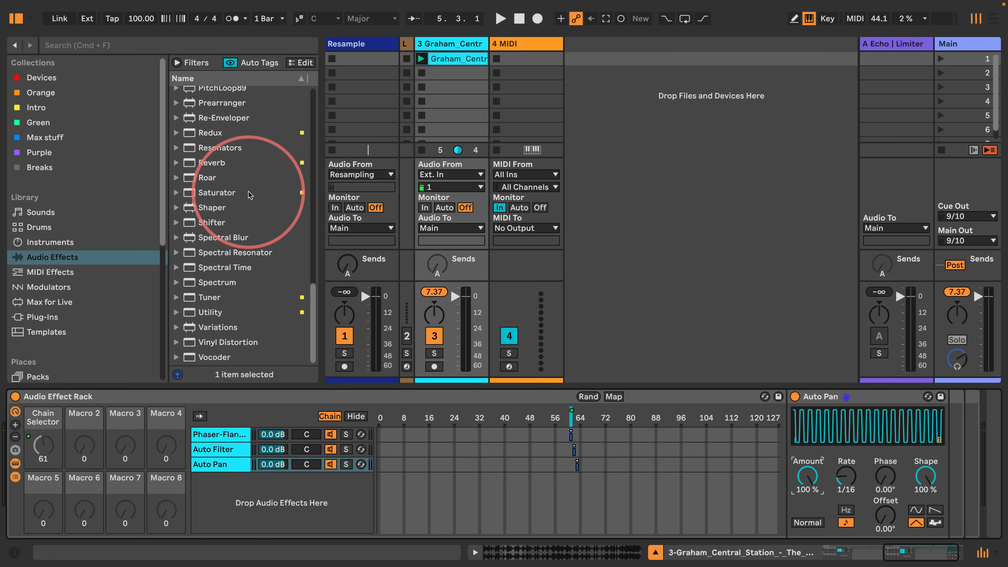
left_click(190, 268)
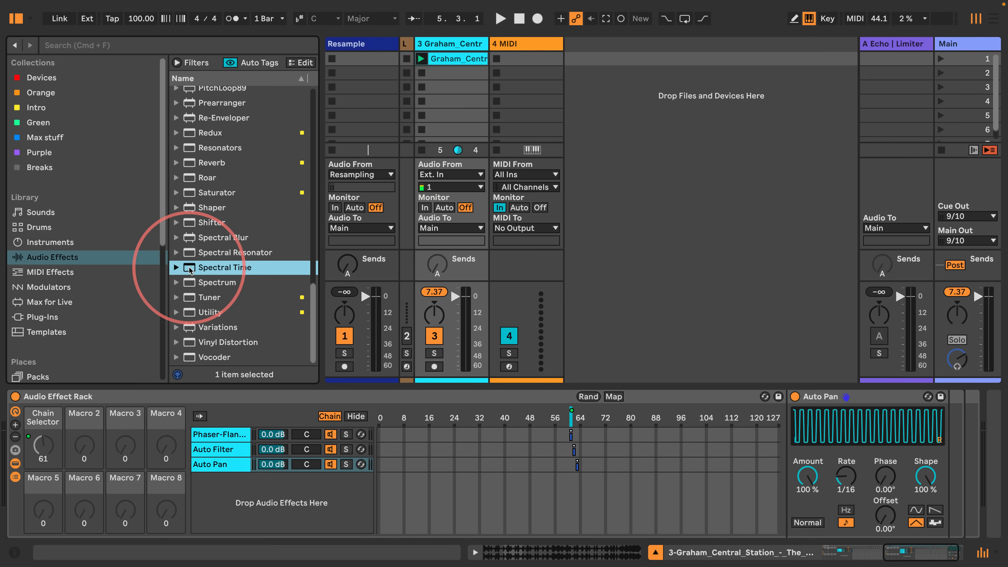
left_click_drag(190, 269, 259, 500)
scroll(812, 437, "right", 9)
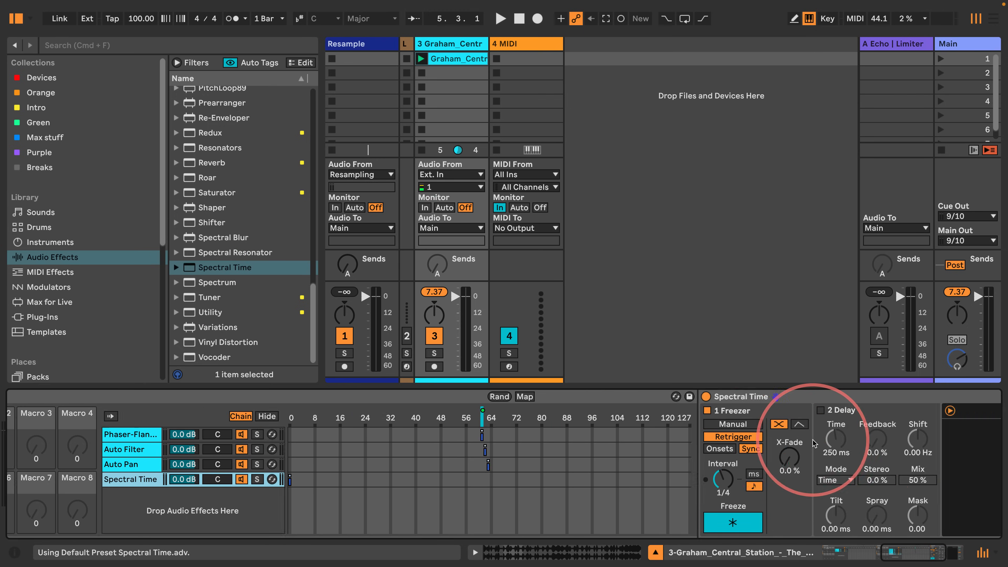
left_click(476, 424)
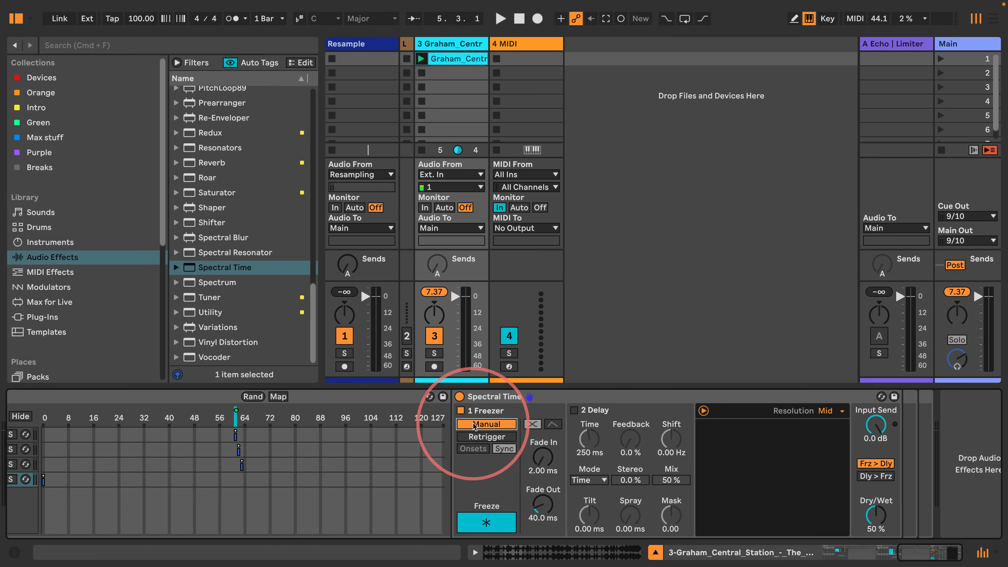
- Start playback and move the Spectral Time chain's select zone to 64
key("space")
scroll(226, 476, "left", 9)
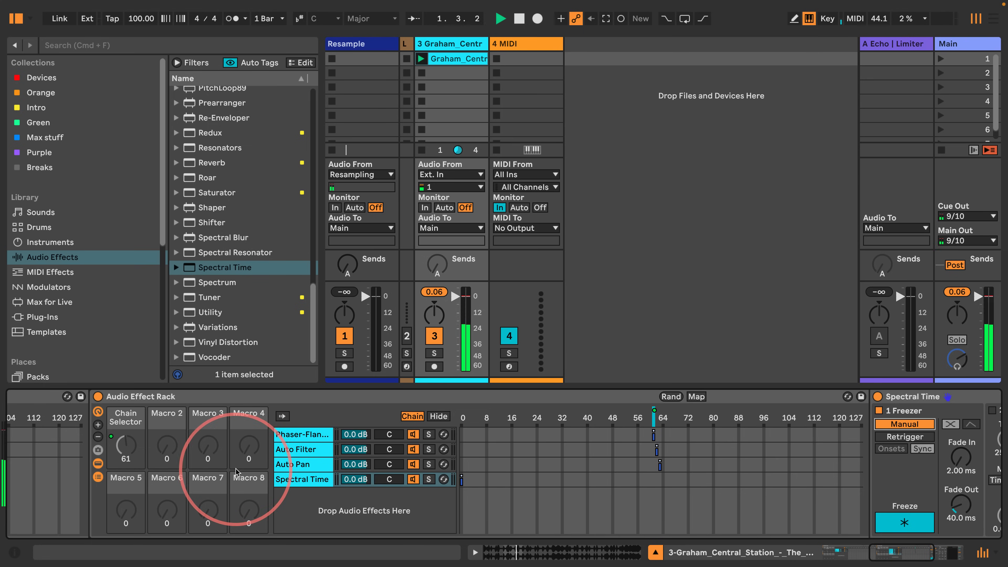
left_click_drag(462, 480, 663, 489)
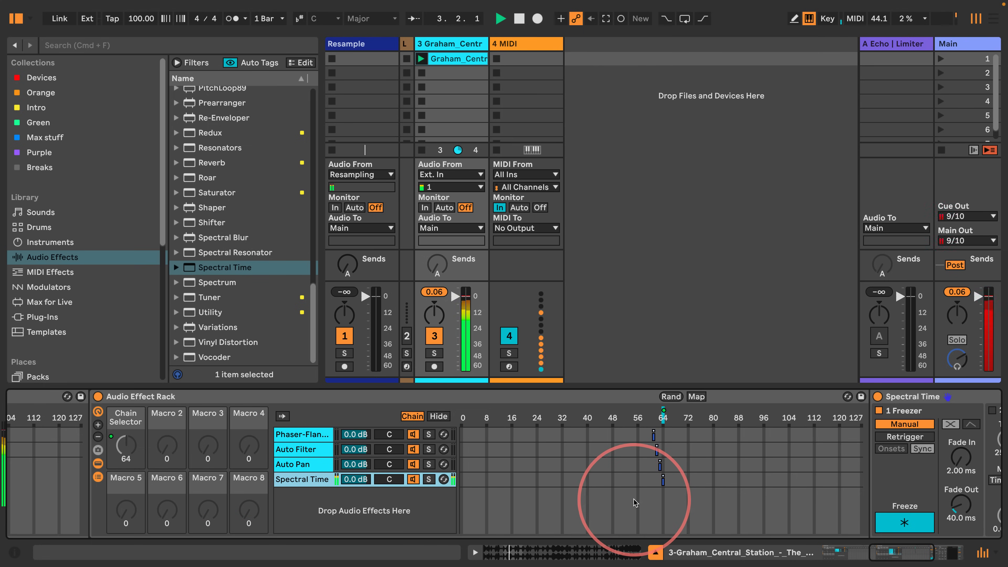
- Set Spectral Time's Dry/Wet to 100 % and switch its Freeze on
left_click(884, 559)
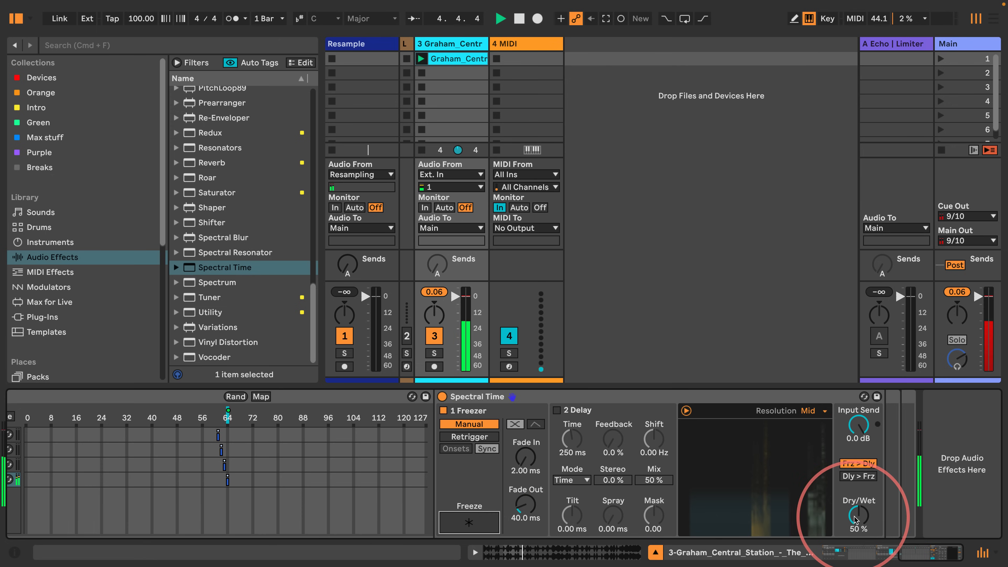
left_click_drag(859, 517, 860, 488)
left_click(482, 523)
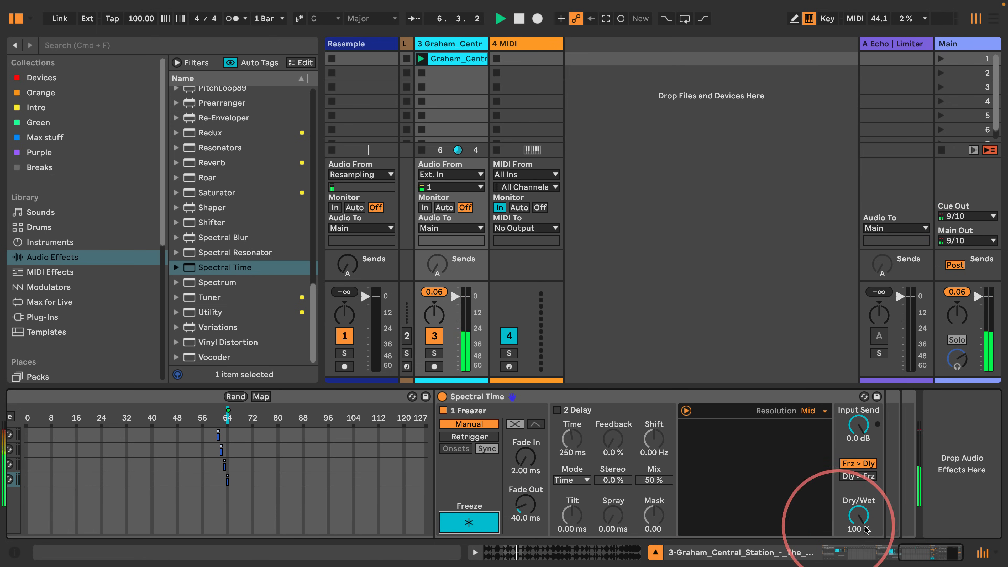
- Toggle Spectral Time's Freeze repeatedly while the clip plays, leave it off and stop playback
left_click_drag(921, 550, 904, 551)
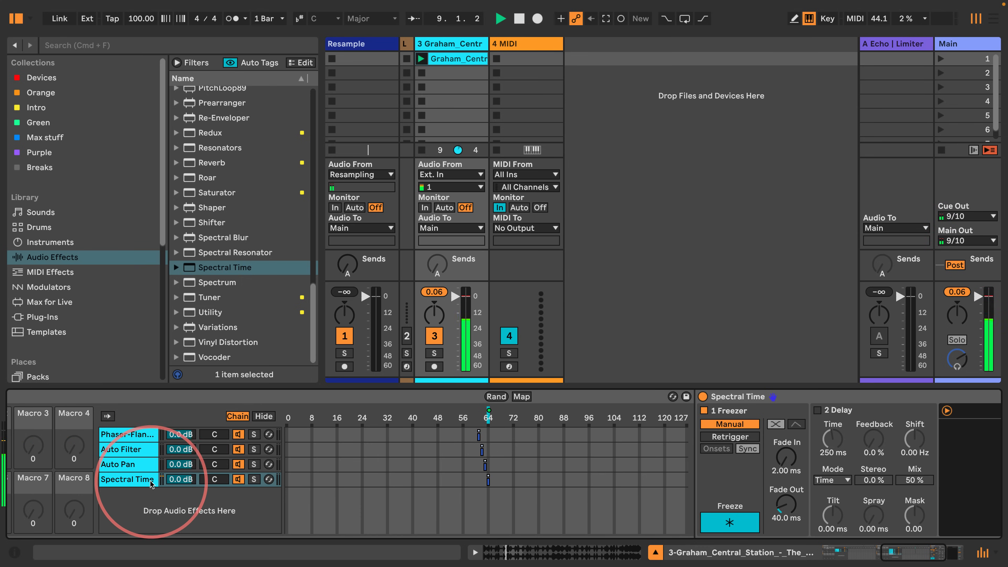
scroll(156, 487, "left", 10)
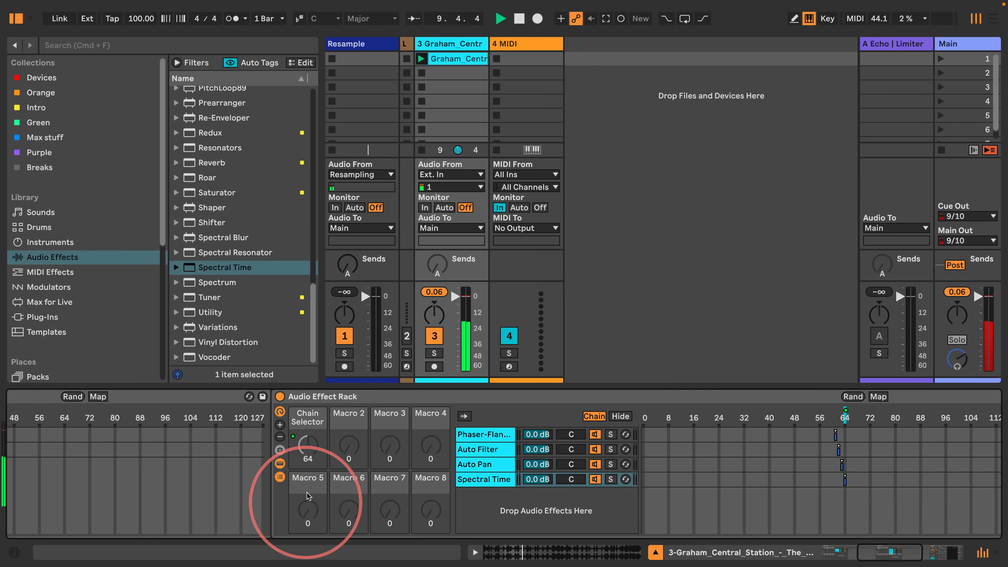
scroll(405, 497, "left", 9)
scroll(428, 500, "left", 4)
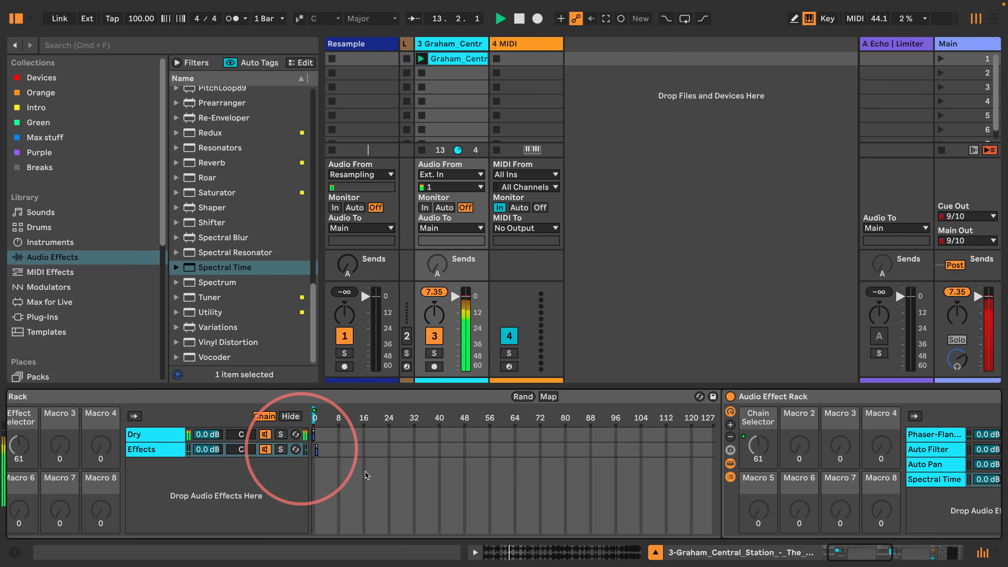
left_click_drag(847, 552, 909, 552)
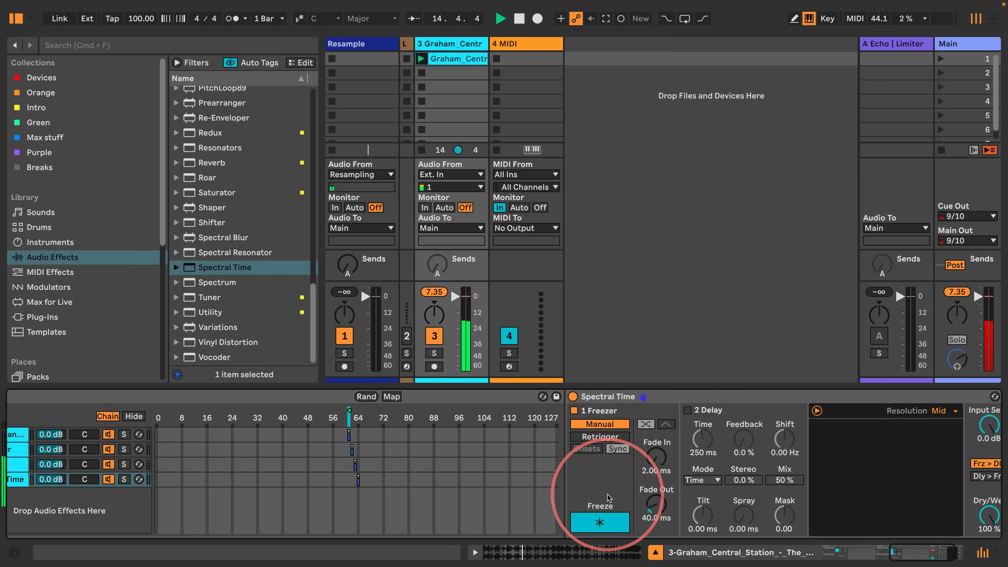
left_click(597, 522)
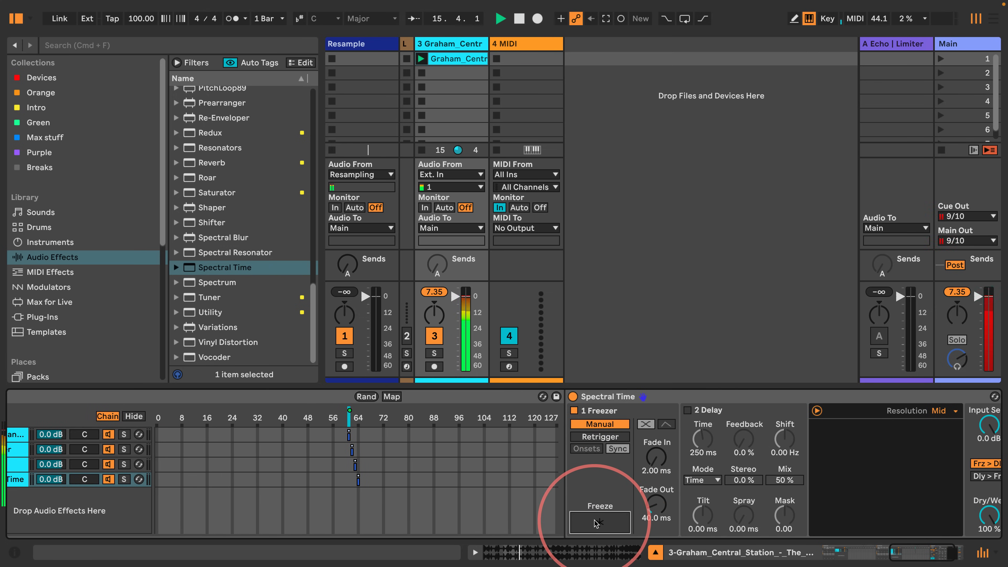
left_click(593, 525)
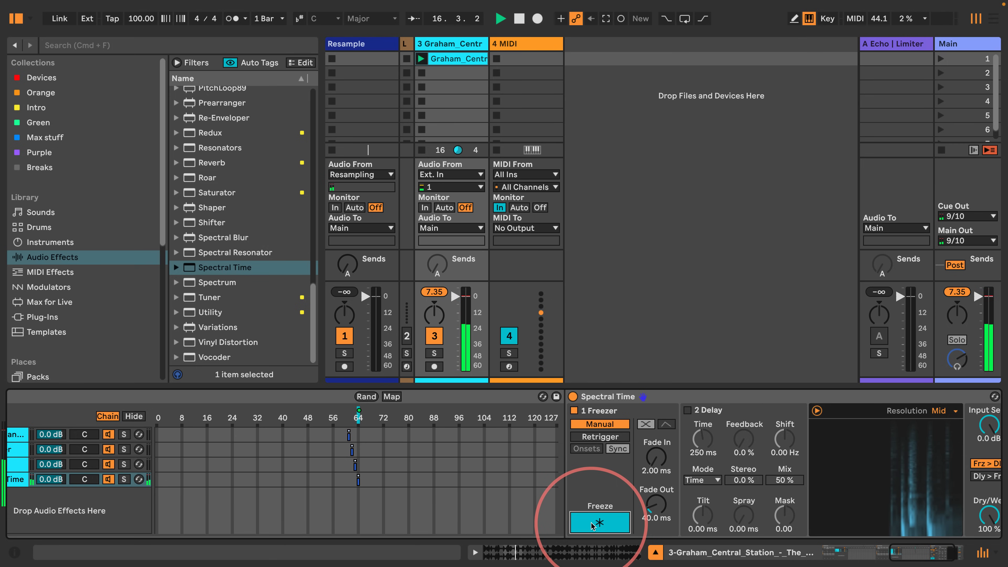
left_click(593, 525)
left_click(593, 525)
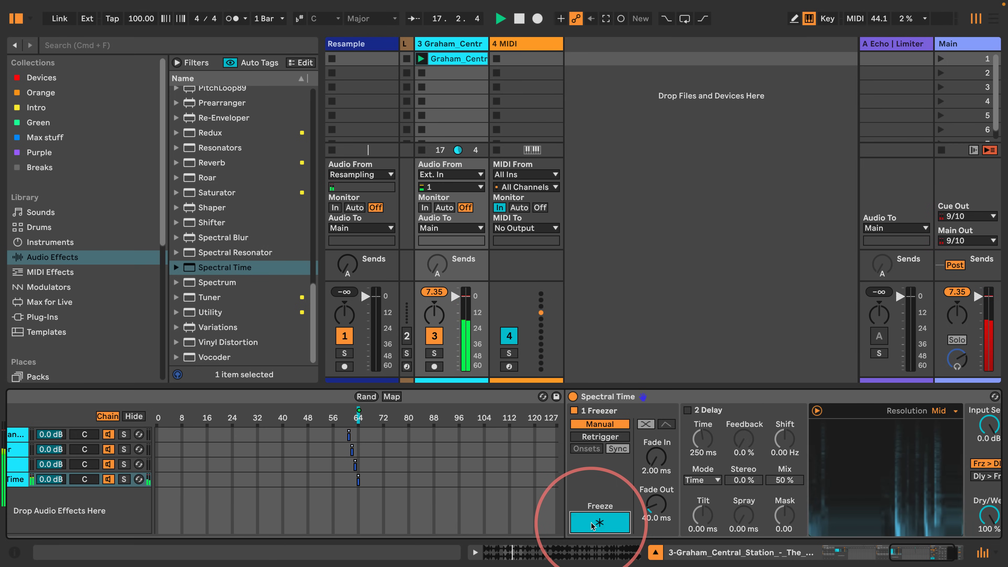
left_click(593, 525)
key("space")
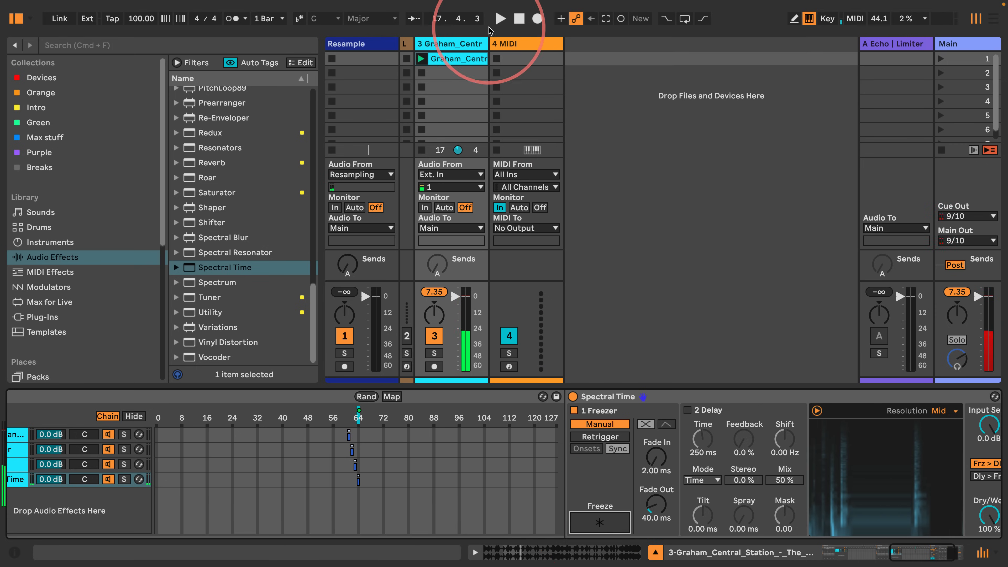
- Add Envelope MIDI as a third chain in the Controller rack on the 4 MIDI track
left_click(514, 45)
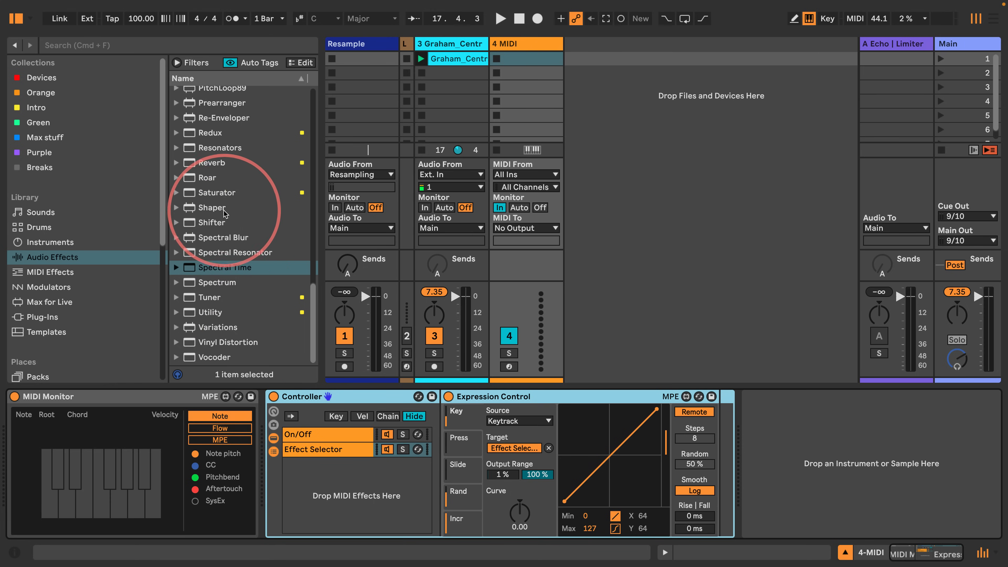
scroll(214, 226, "up", 15)
left_click(56, 272)
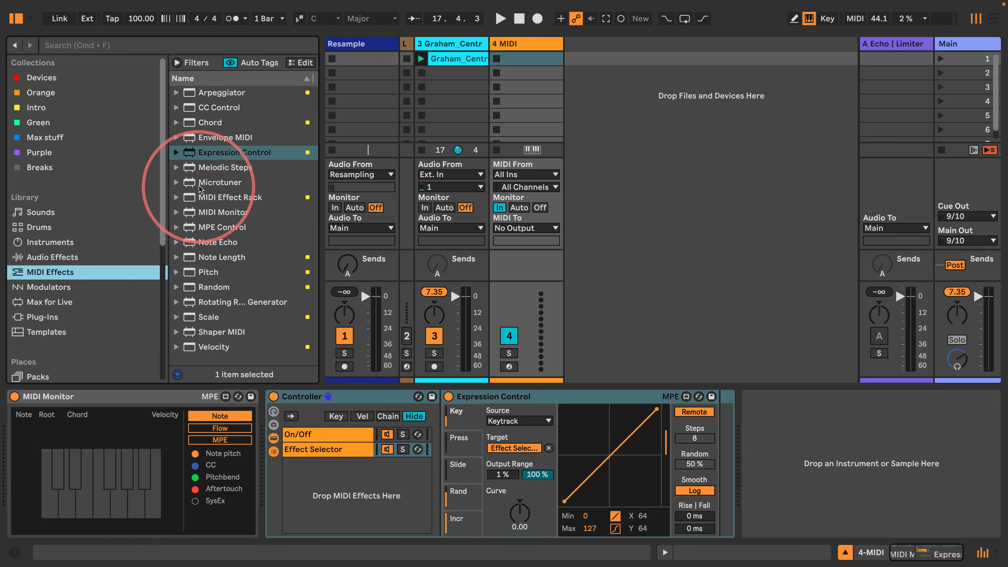
left_click_drag(190, 137, 322, 468)
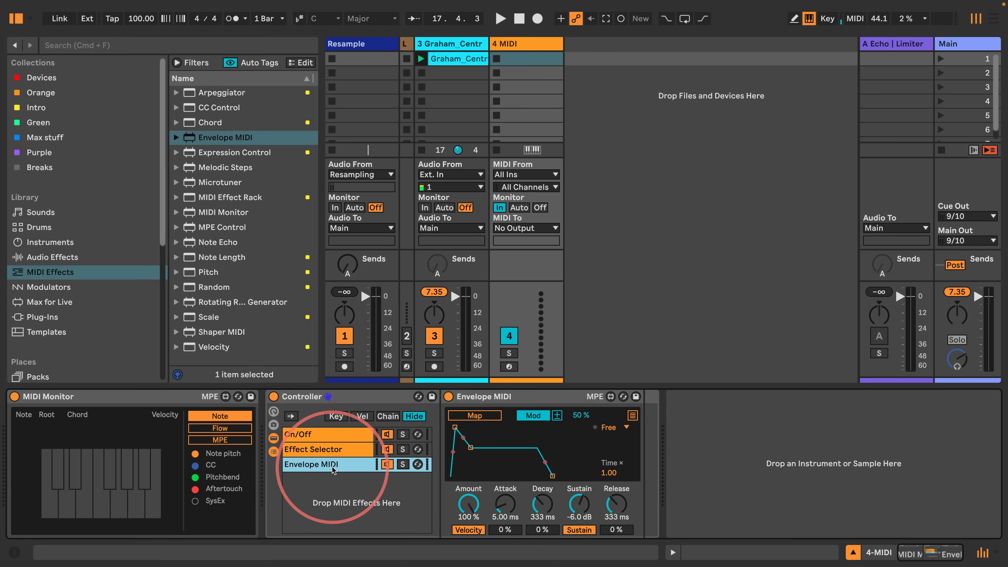
- Switch Envelope MIDI to Remote with attack 0.10 ms, decay 1.00 ms, sustain 0.0 dB, release 1.00 ms and Velocity off
left_click(548, 415)
left_click(465, 416)
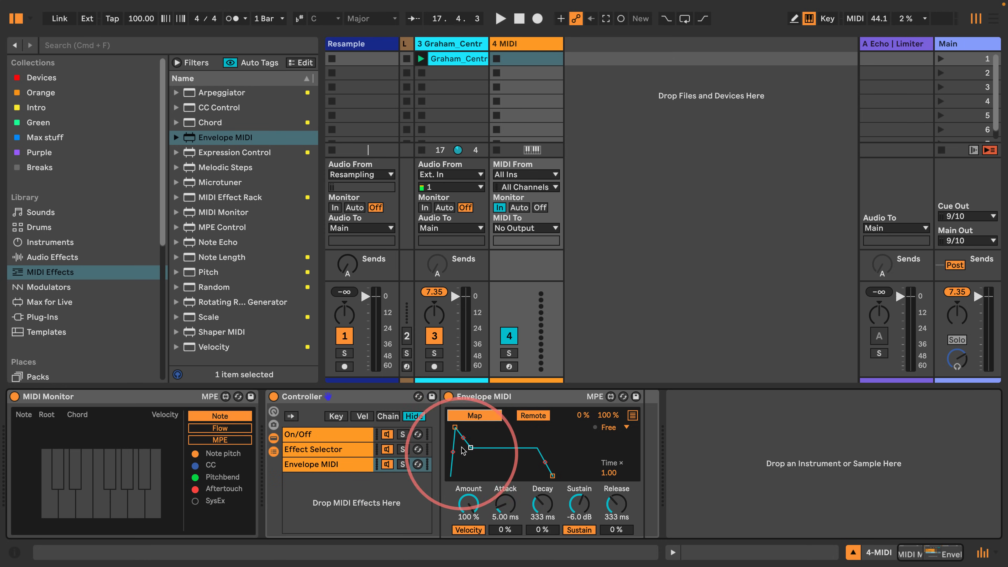
left_click(467, 416)
left_click_drag(505, 503, 501, 548)
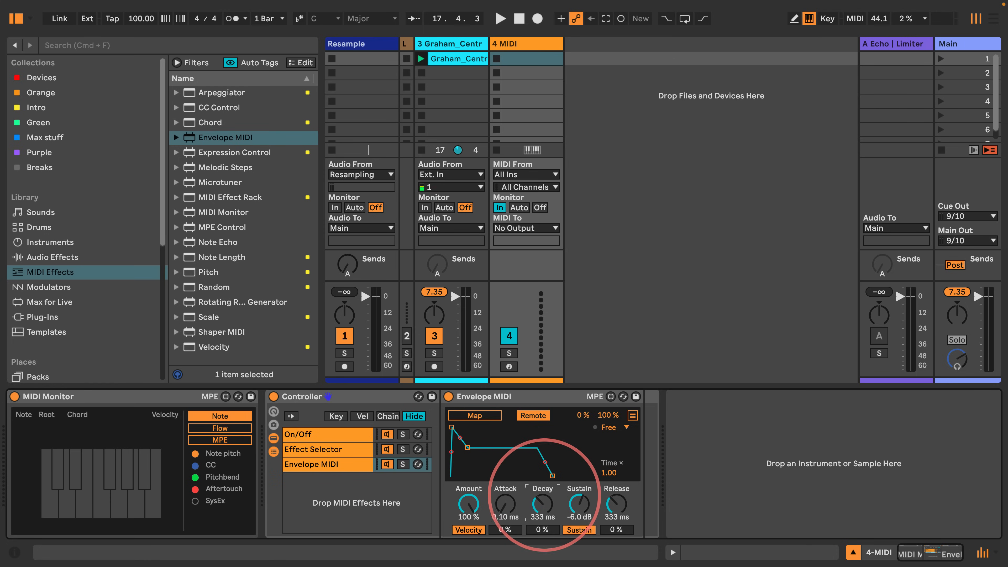
left_click_drag(542, 504, 543, 532)
left_click_drag(580, 505, 617, 534)
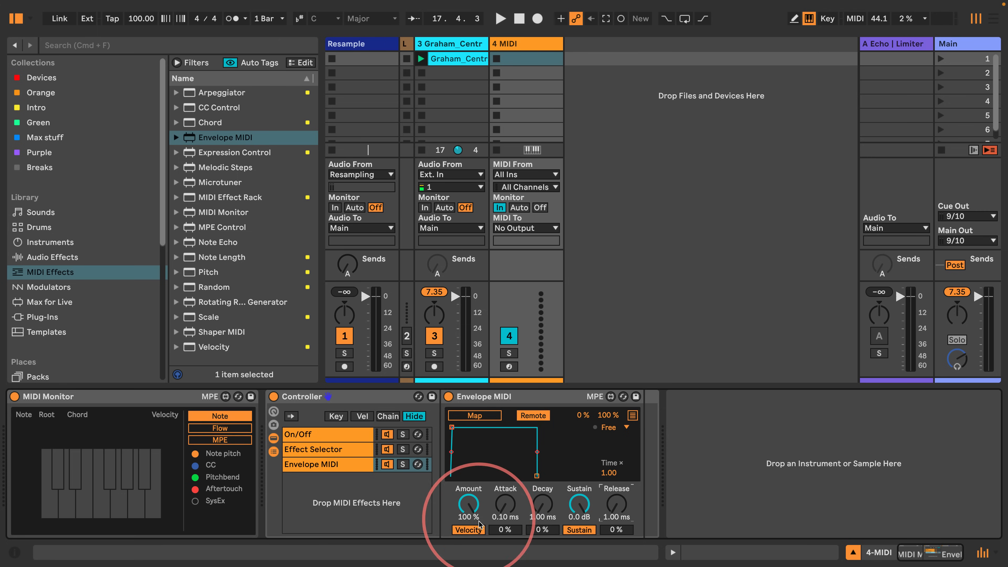
left_click(468, 530)
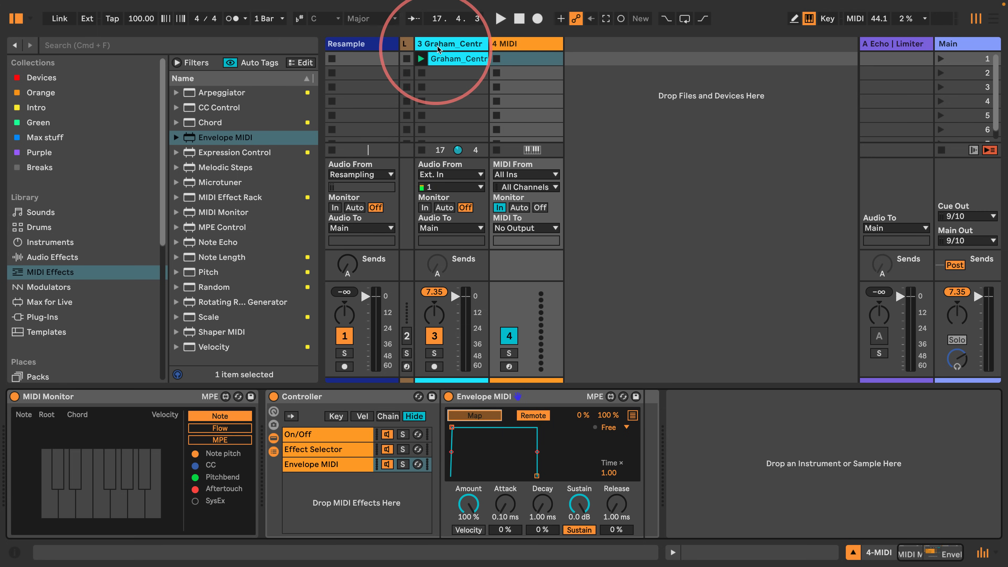
- Map Envelope MIDI to Spectral Time's Freeze in the 3 Graham_Centr track's effect rack
left_click(436, 59)
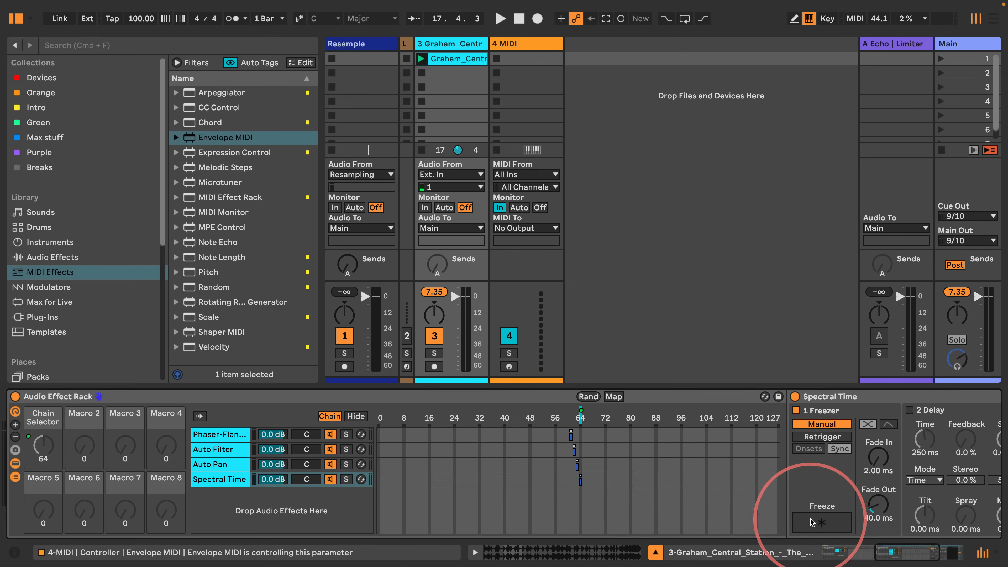
left_click(516, 44)
left_click(437, 58)
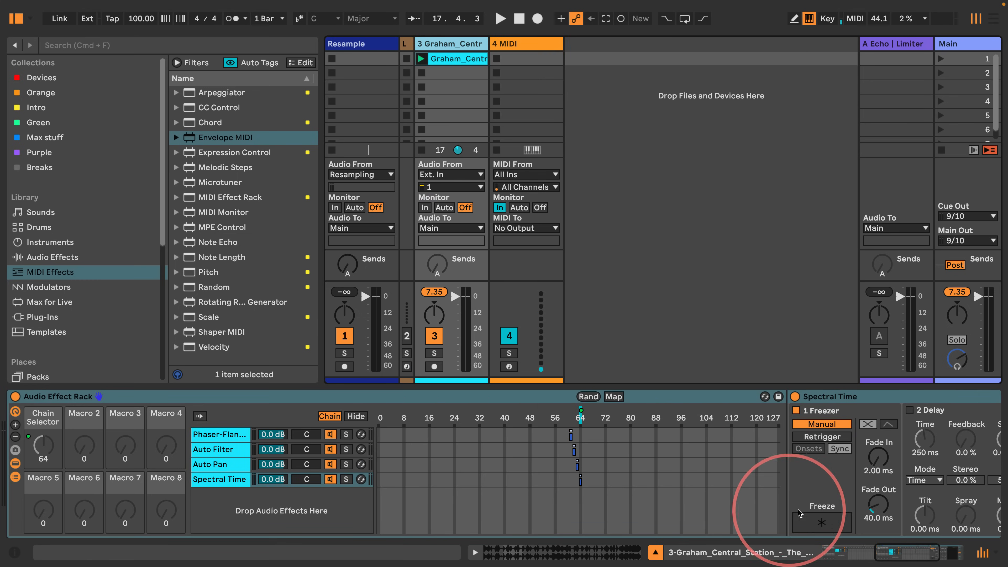
- Play the clip to test the MIDI-triggered Freeze and check the Dry and Effects chains in the outer rack
key("space")
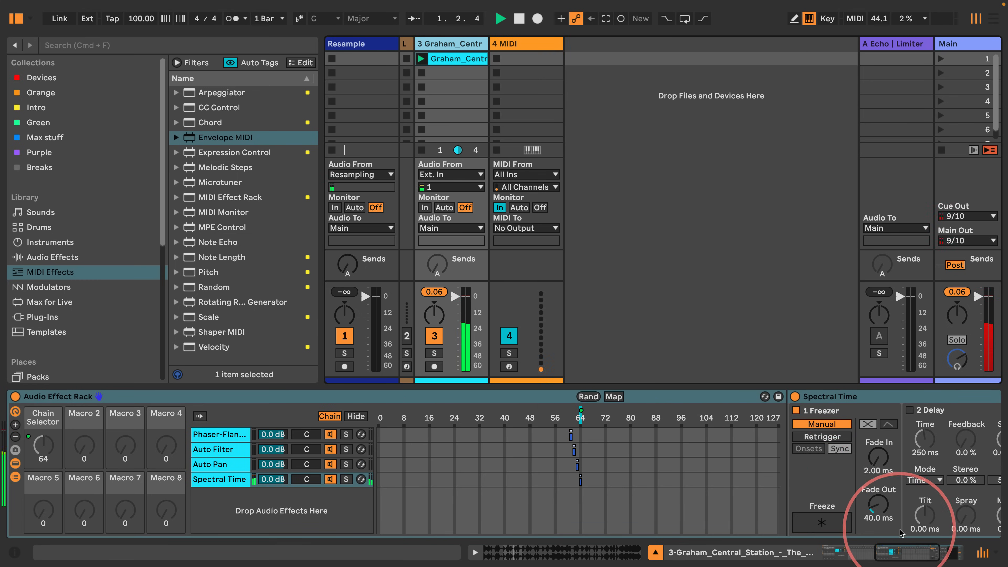
left_click_drag(900, 552, 922, 552)
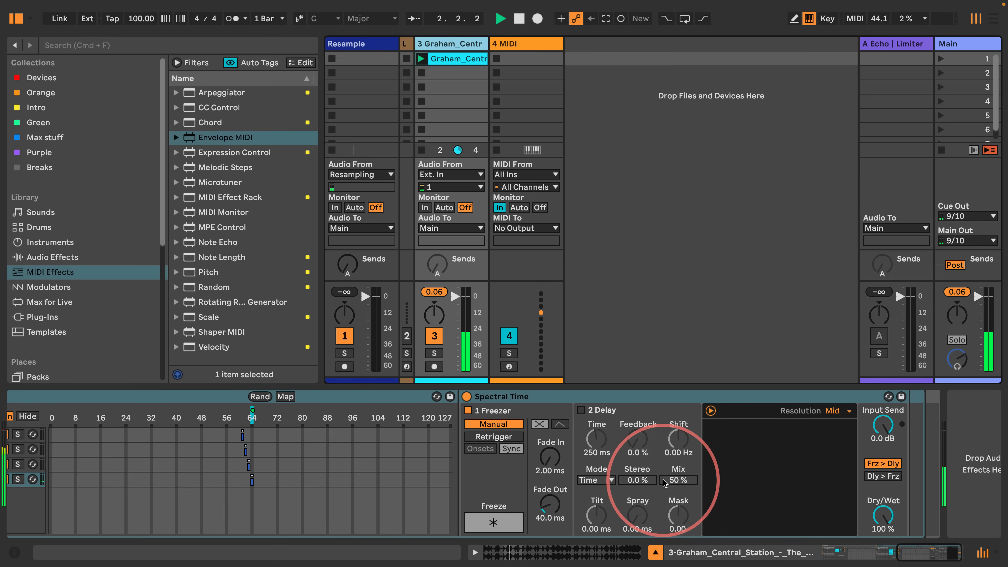
left_click(899, 548)
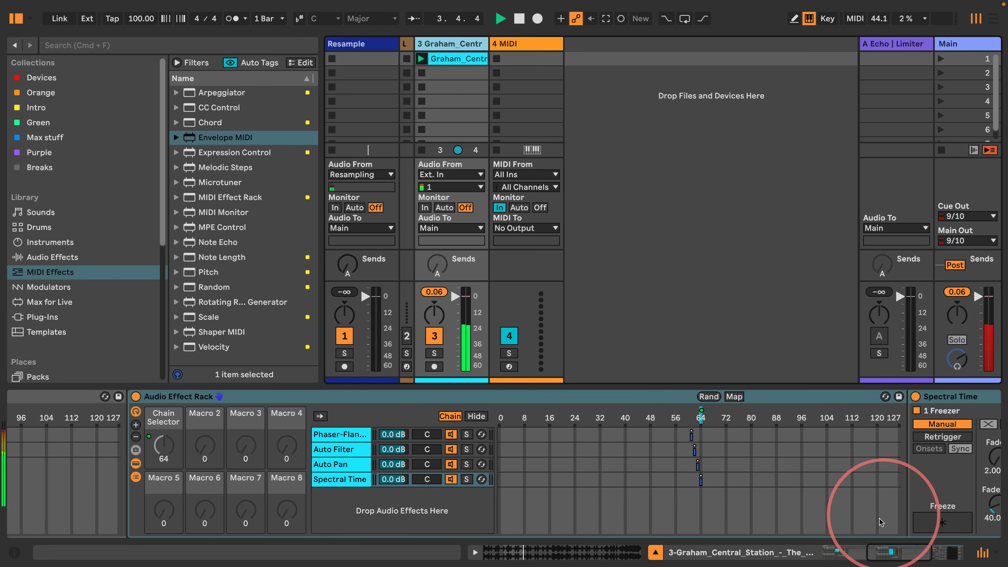
left_click(867, 552)
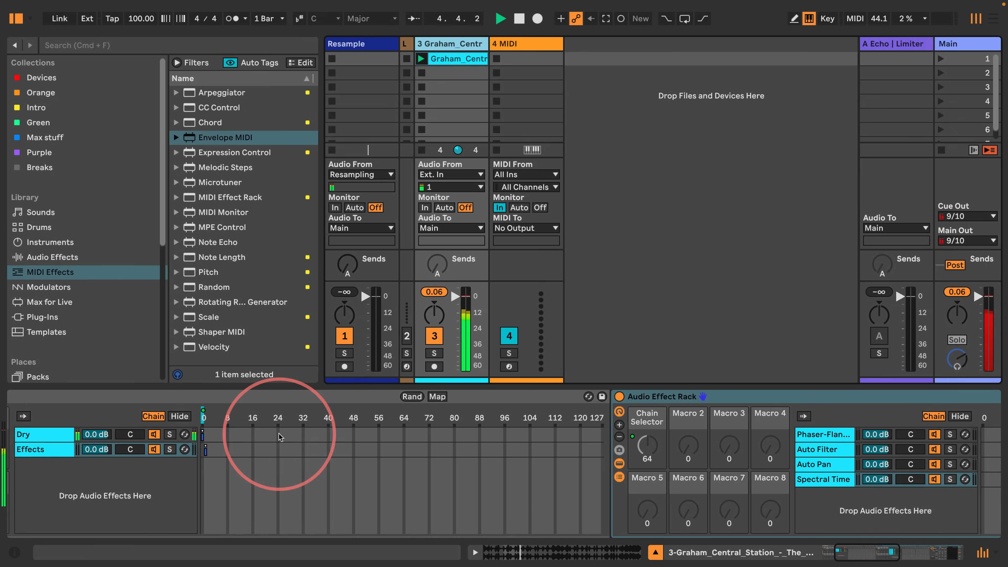
scroll(180, 439, "left", 5)
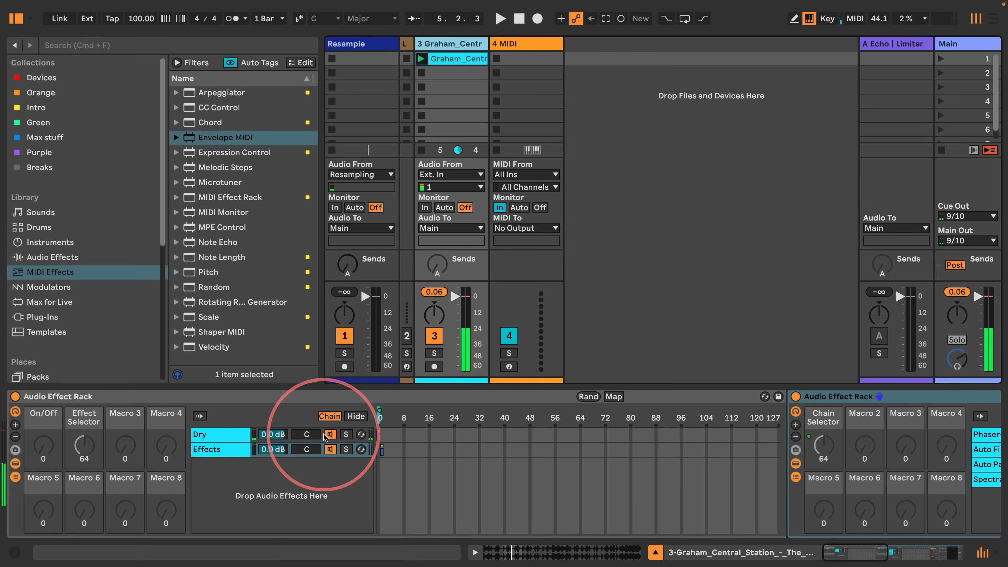
- During playback, switch the outer rack's Dry and Effects chains off and back on, and stop playback
key("space")
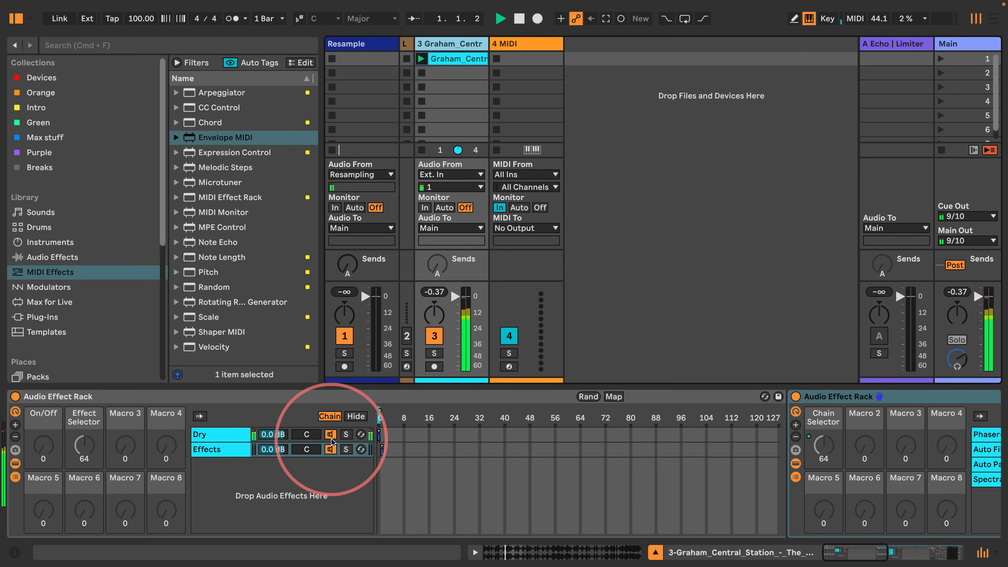
left_click(330, 435)
left_click(330, 450)
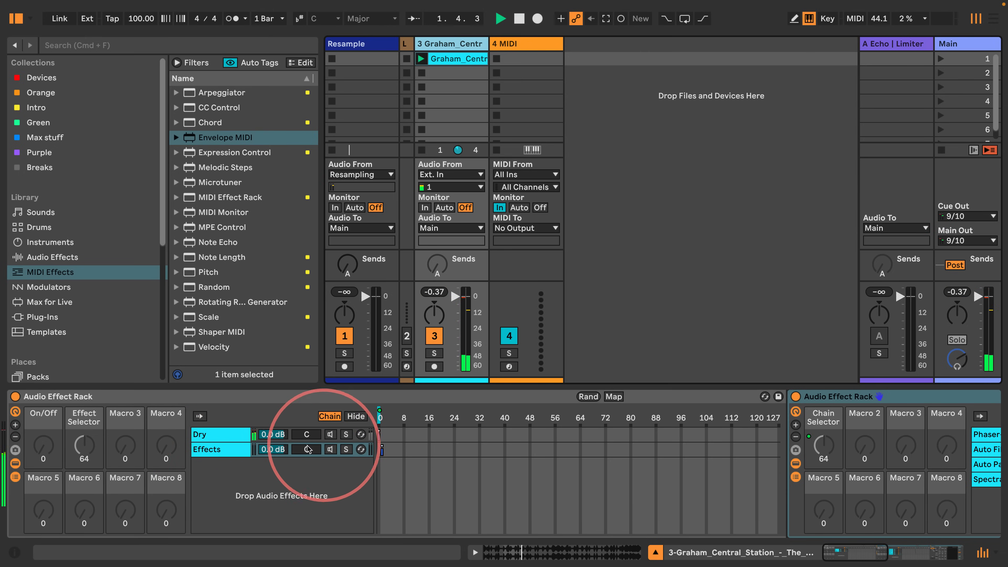
left_click(331, 436)
left_click(331, 450)
key("space")
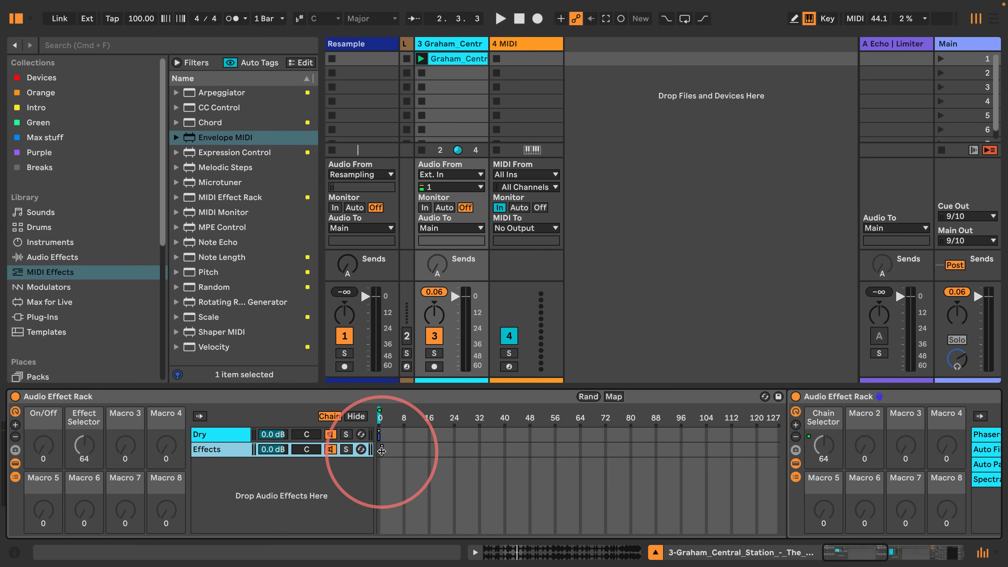
- Unmap the outer Audio Effect Rack's chain selector from the On/Off macro
left_click(202, 437)
left_click(200, 449)
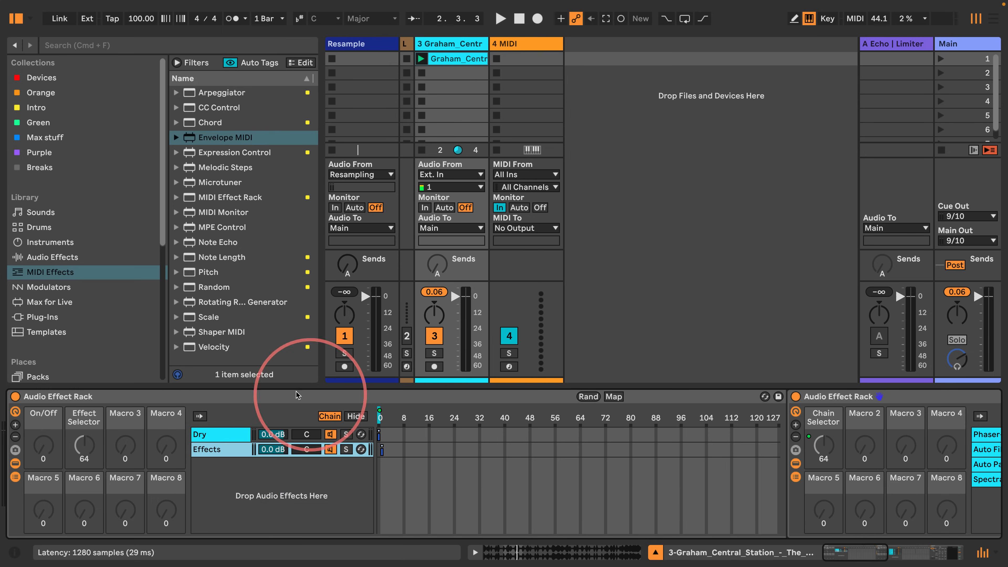
right_click(380, 420)
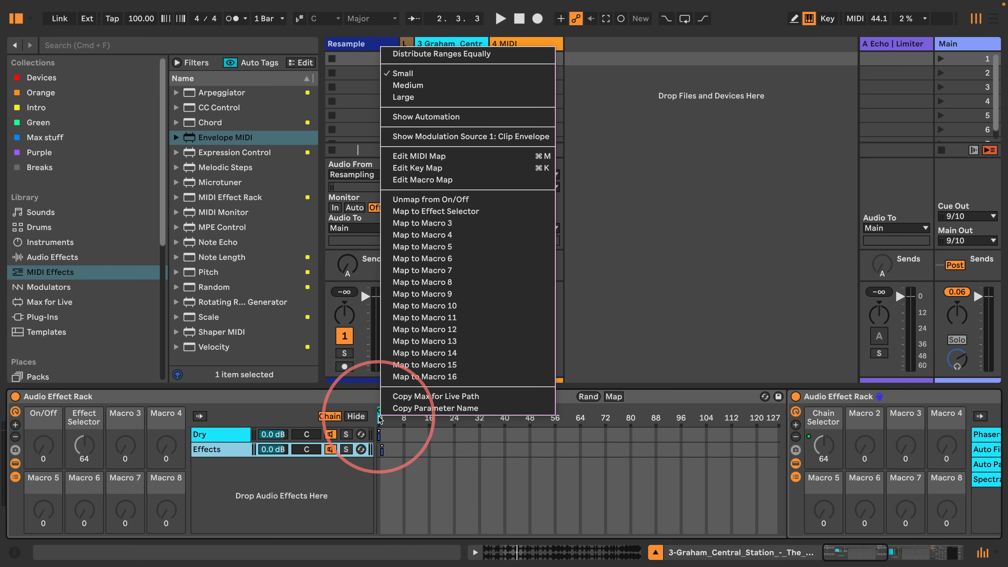
left_click(418, 201)
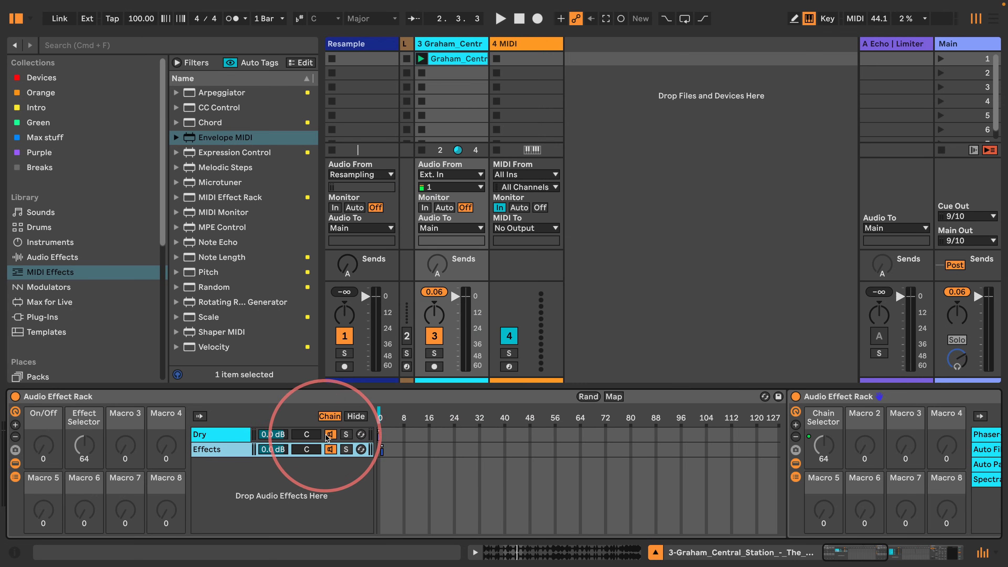
- Move the Effects chain's zone to 0 like Dry's, and map the Dry chain's activator to the On/Off macro
left_click(331, 449)
left_click(330, 434)
left_click(332, 449)
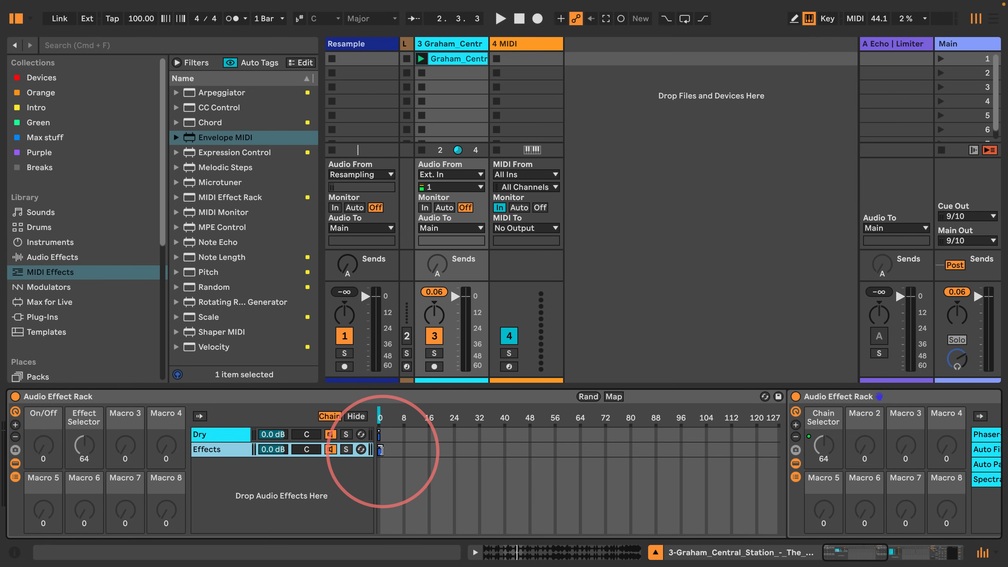
right_click(331, 439)
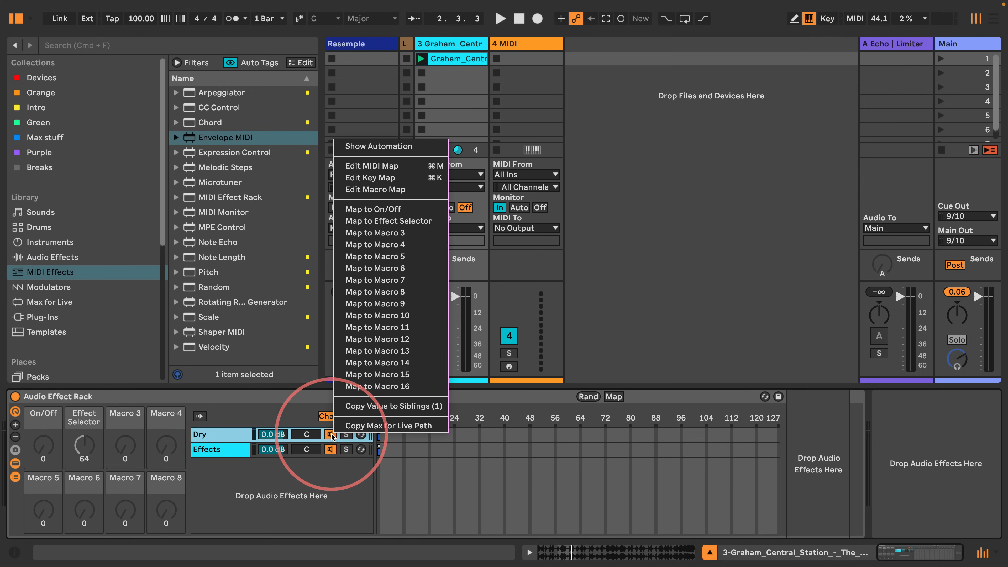
left_click(371, 205)
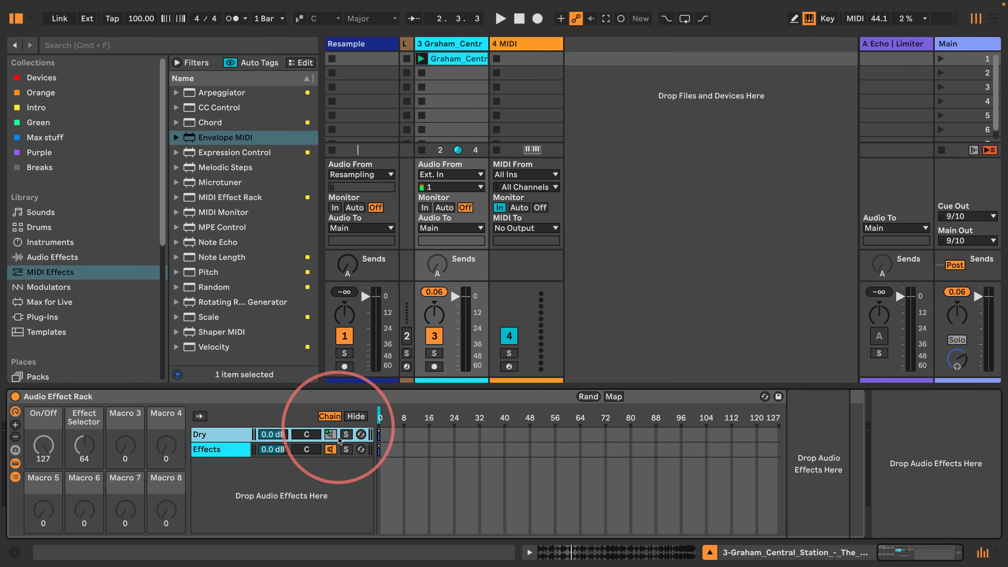
- Map the Effects chain's activator switch to the On/Off macro of the outer Audio Effect Rack
right_click(330, 449)
left_click(383, 243)
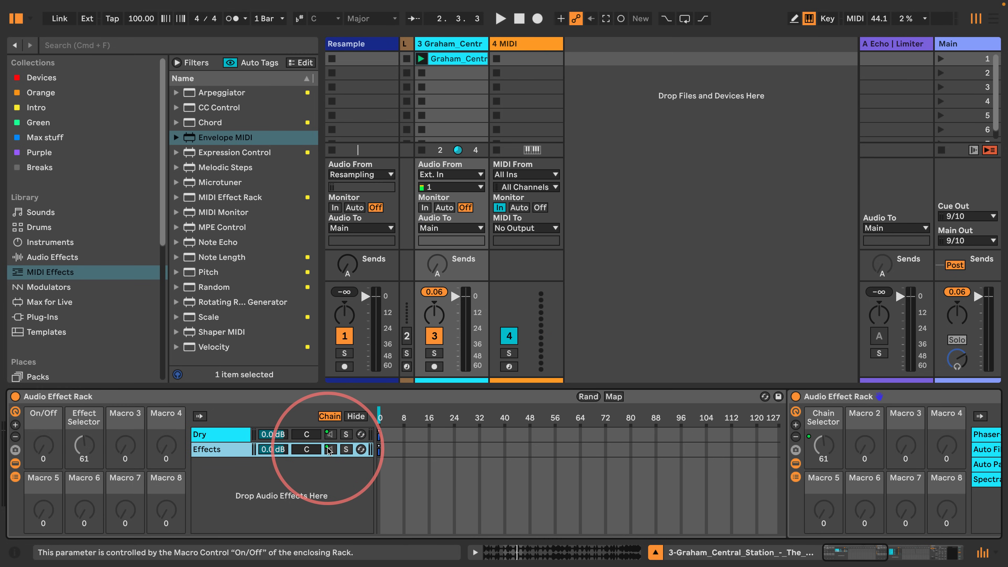
- Set the On/Off macro's mapping range for the Dry chain's Speaker On to a minimum of 0 and a maximum of 1
left_click(200, 434)
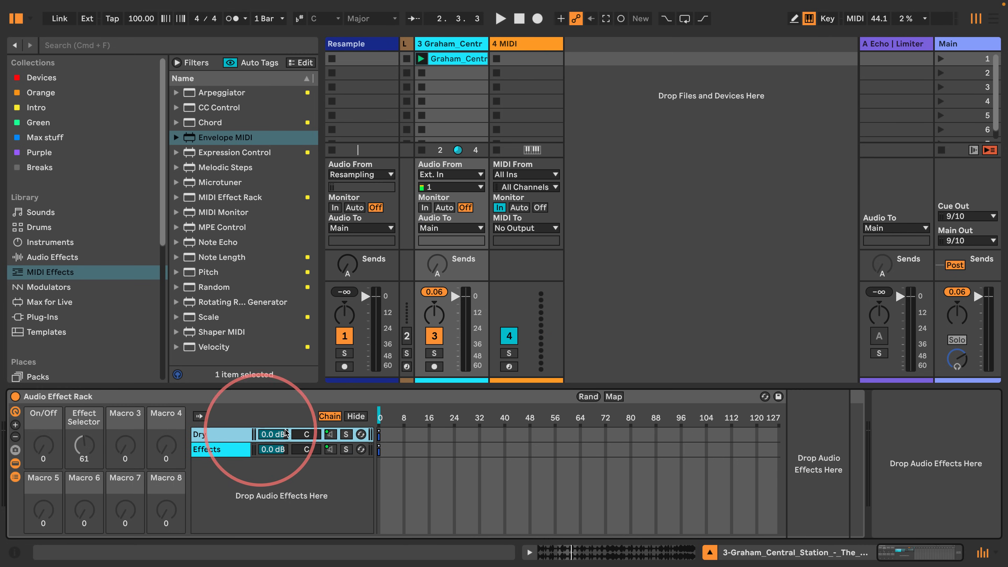
left_click(614, 397)
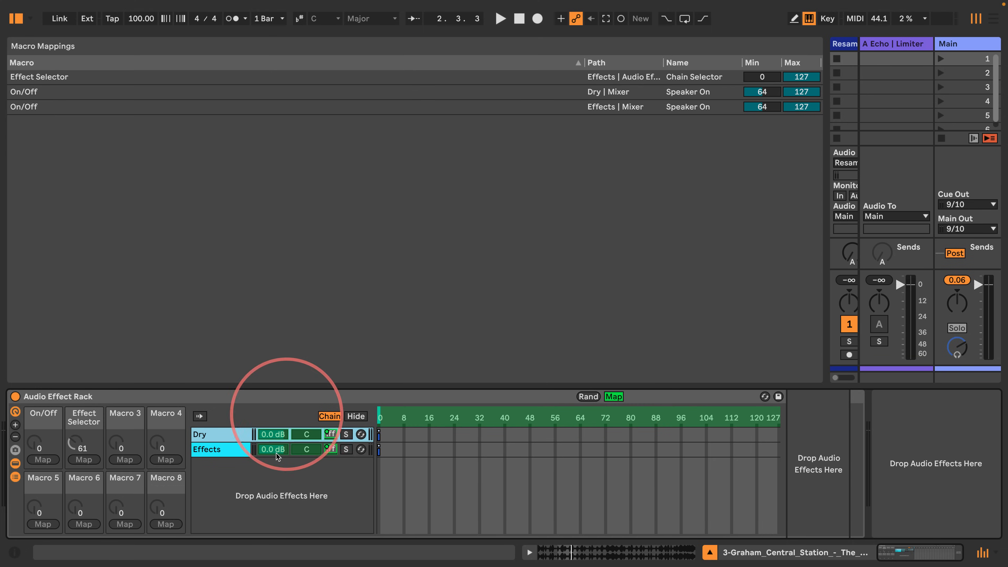
left_click(322, 437)
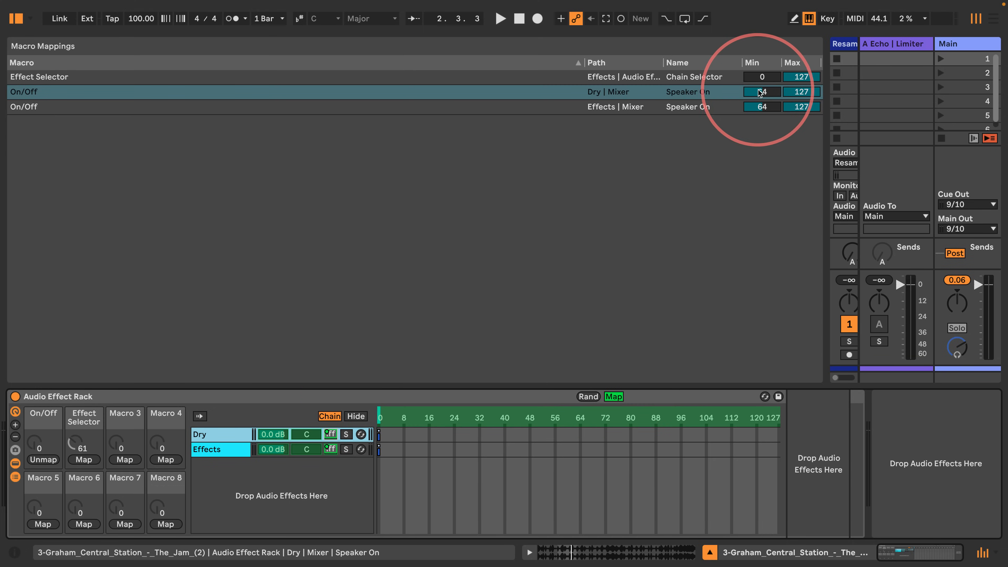
left_click_drag(762, 92, 761, 97)
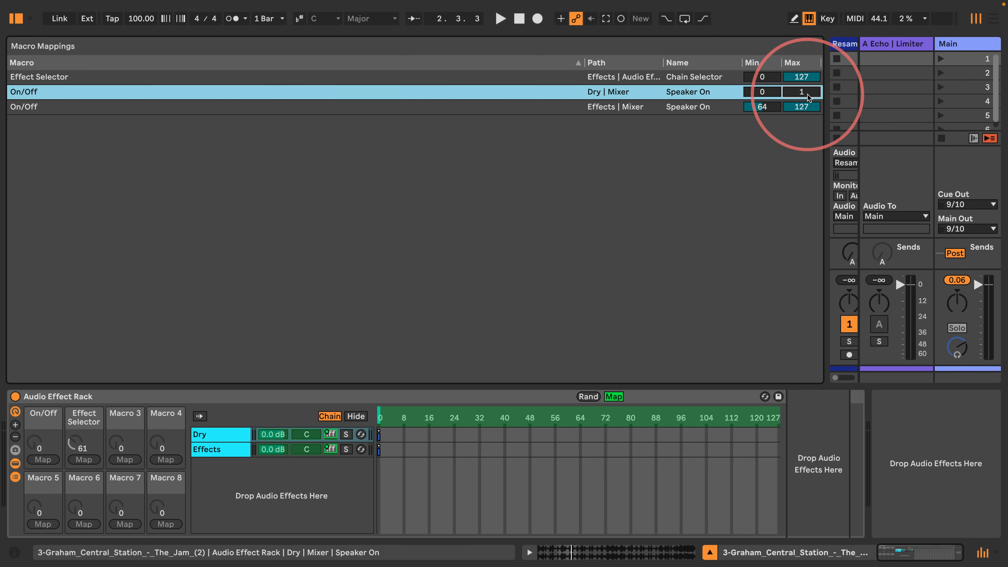
left_click(613, 397)
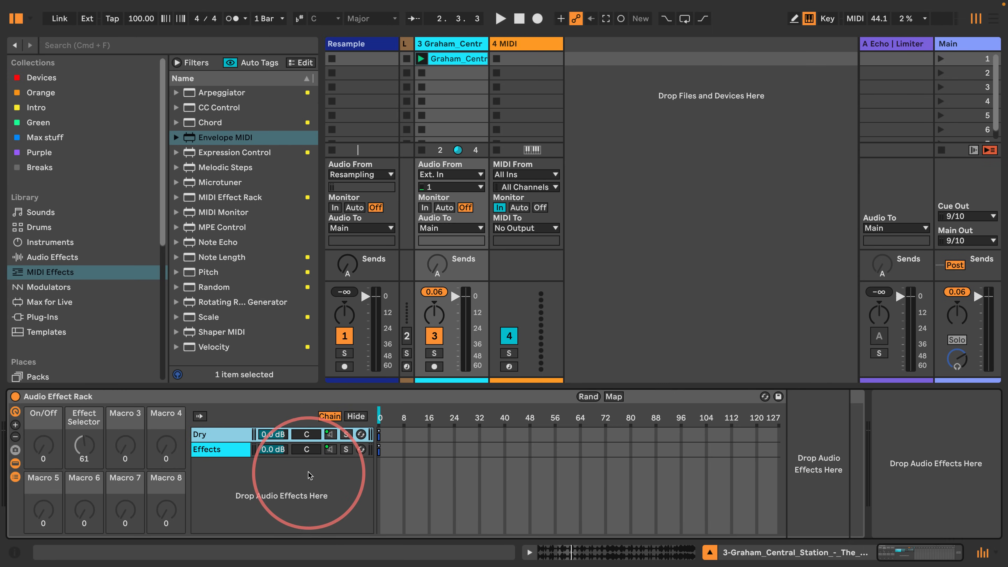
left_click(331, 437)
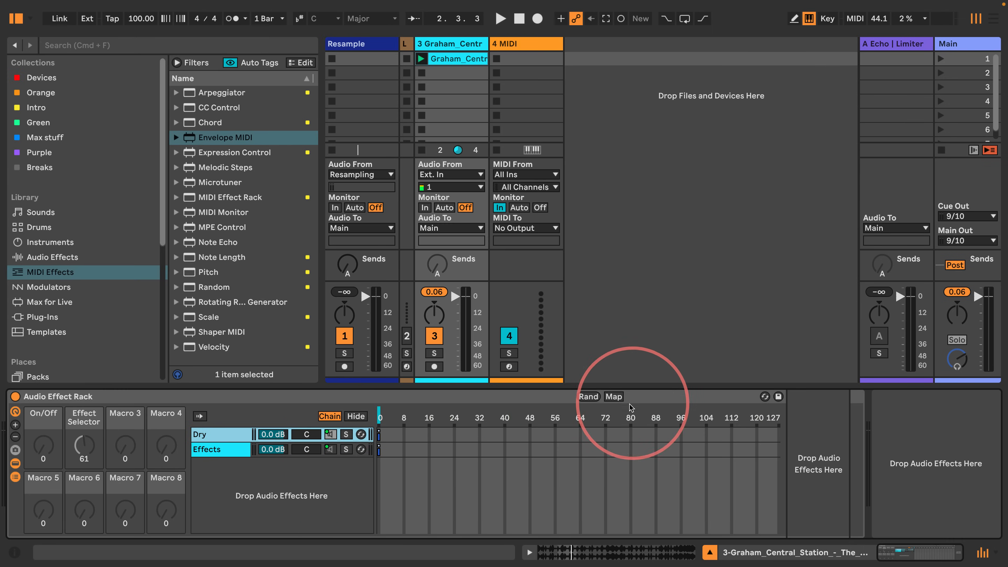
- Invert the On/Off macro's mapping for the Effects chain's Speaker On with a minimum of 1 and a maximum of 0
left_click(613, 396)
left_click(329, 449)
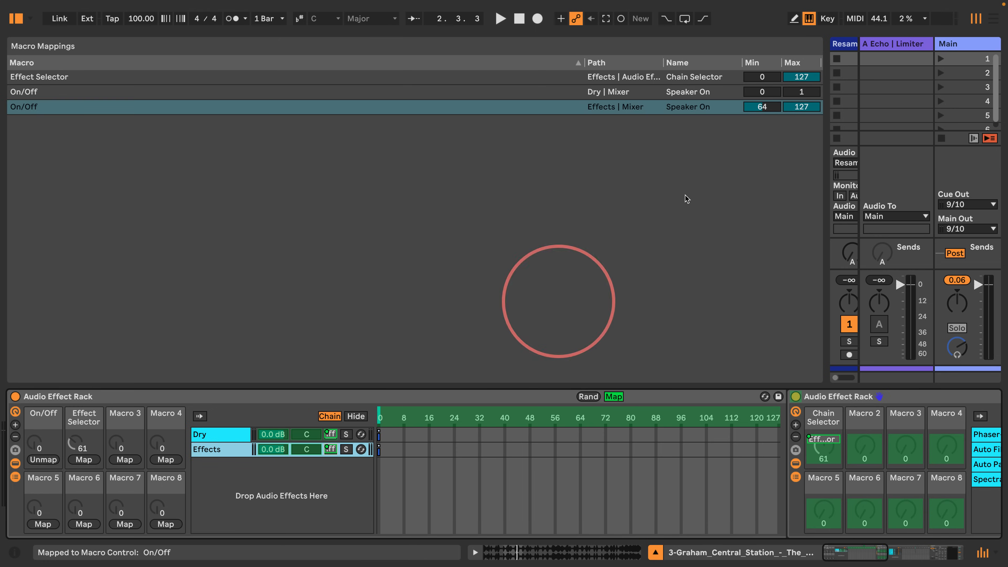
type("1")
key("Return")
left_click(792, 107)
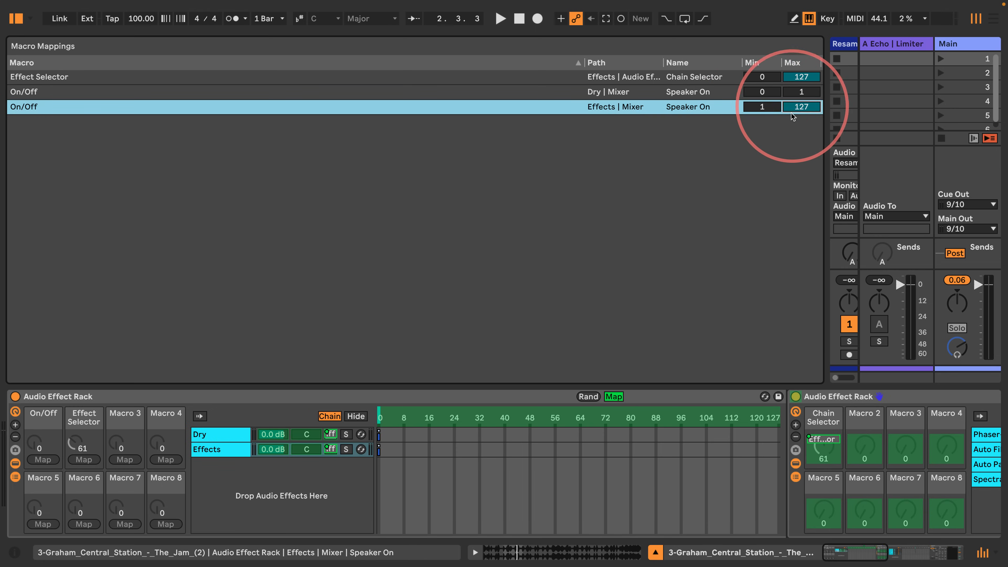
type("0")
key("Return")
left_click(613, 397)
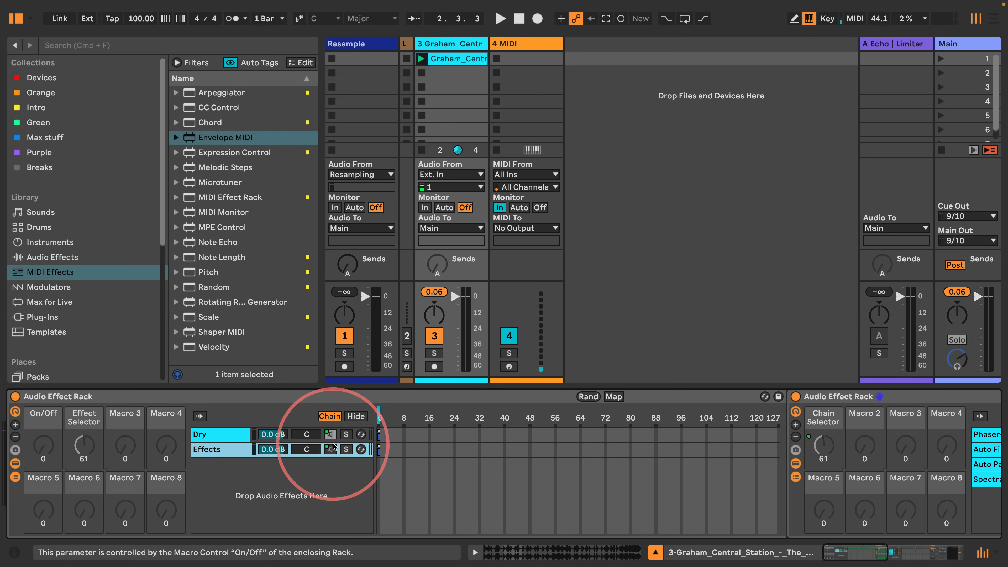
- Play the loop and trigger the 4 MIDI track's controller rack with short and held notes such as D3 and D#3 to test effect switching
key("space")
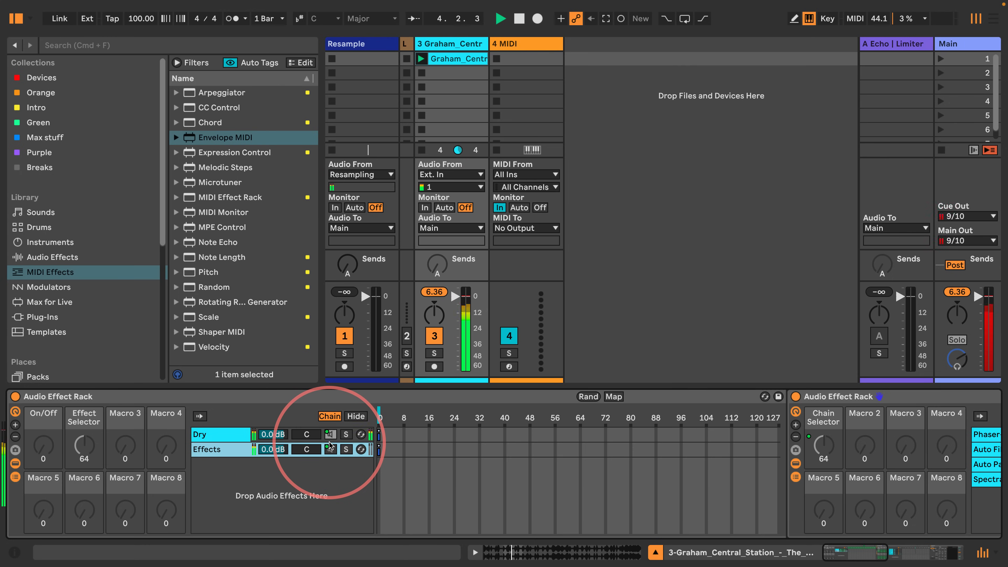
left_click(511, 43)
key("e")
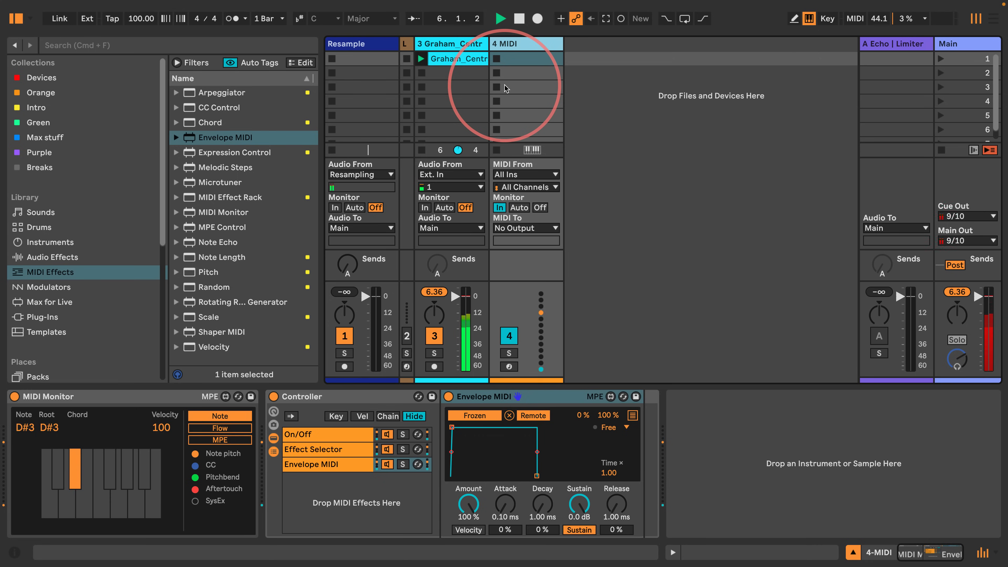
key("e")
key("e")
key("e")
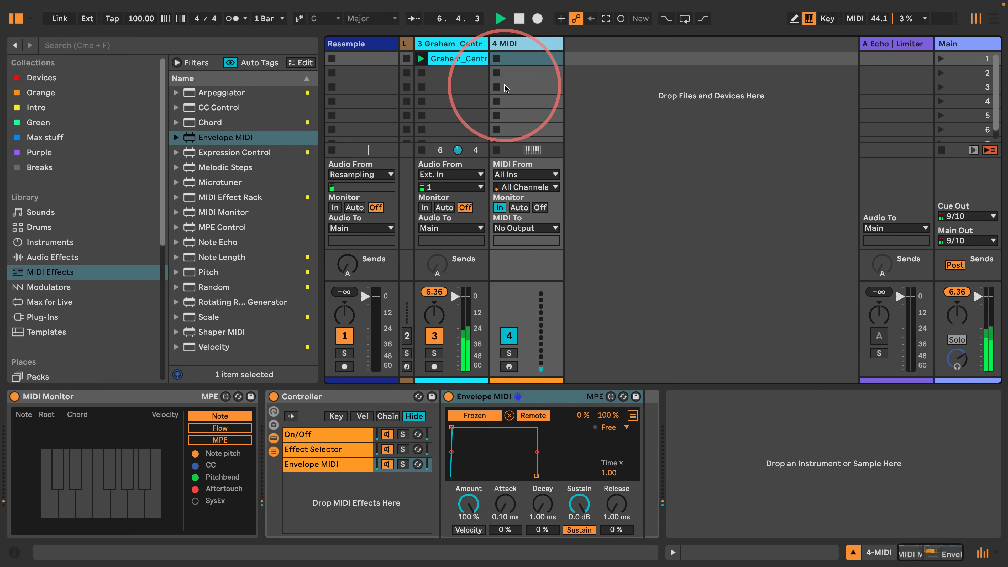
key("e")
key("e")
key("e")
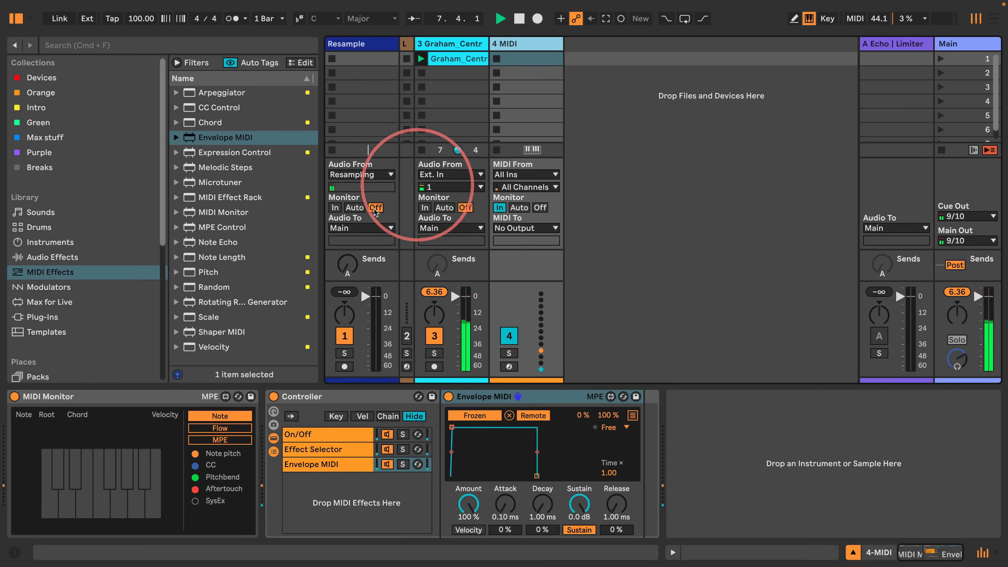
key("e")
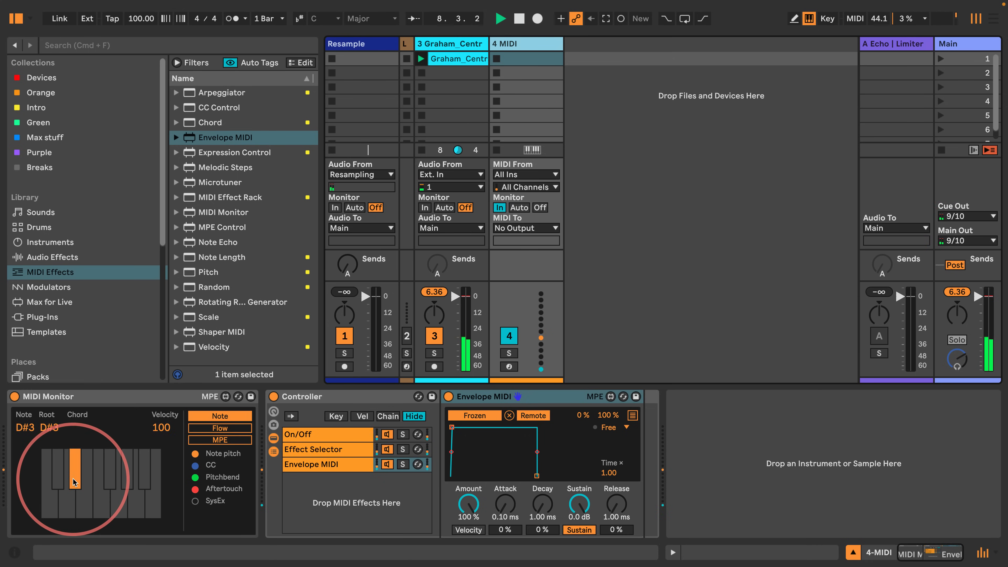
key("w")
key("s")
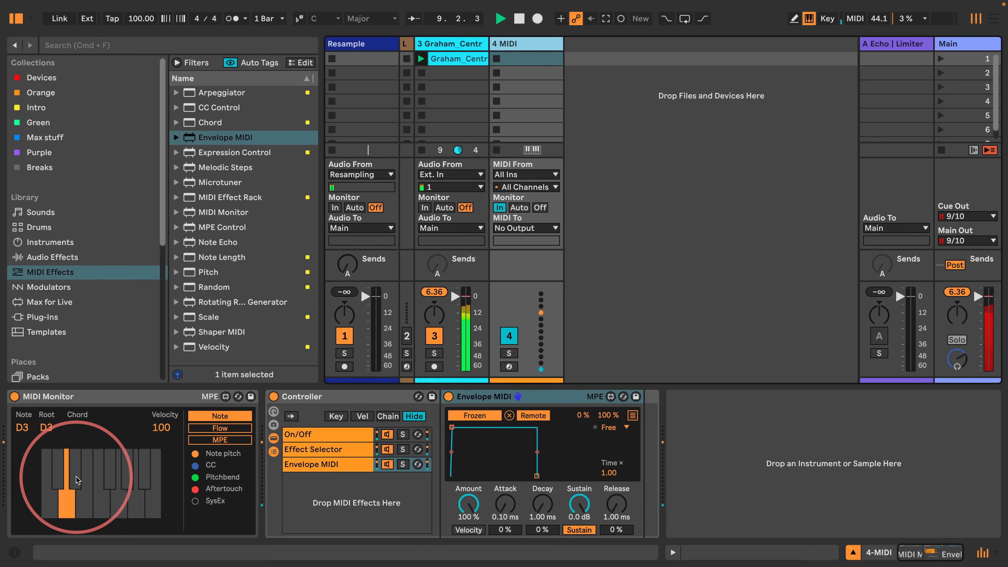
key("w")
key("s")
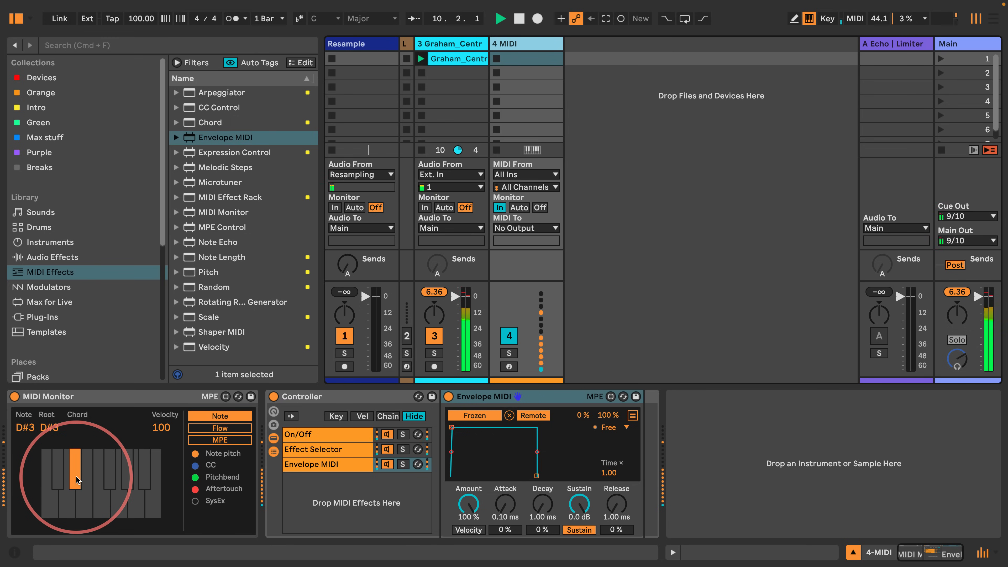
key("e")
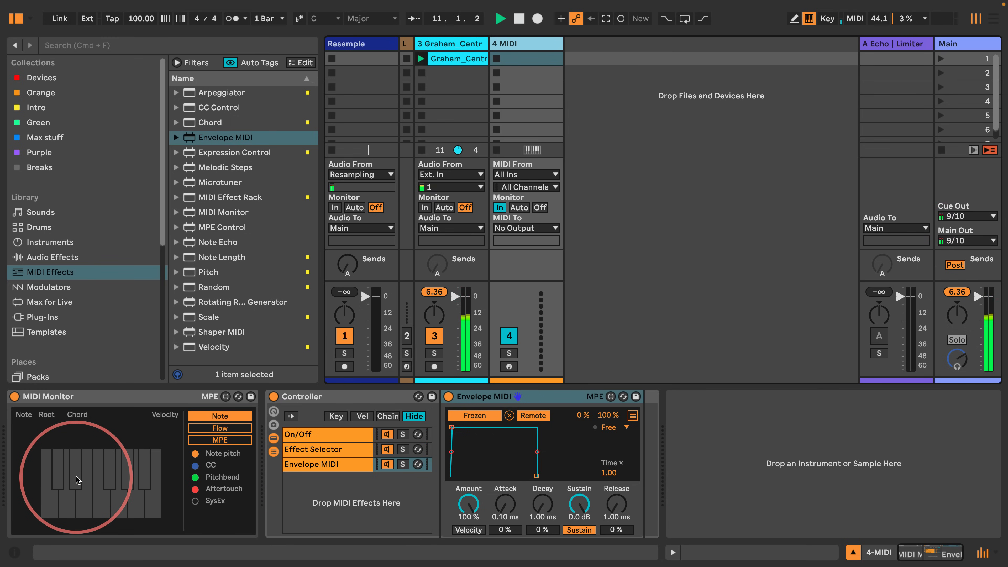
- Add Reverb as a new chain below Spectral Time in the audio track's nested effect rack and move its zone to chain position 65
left_click(447, 36)
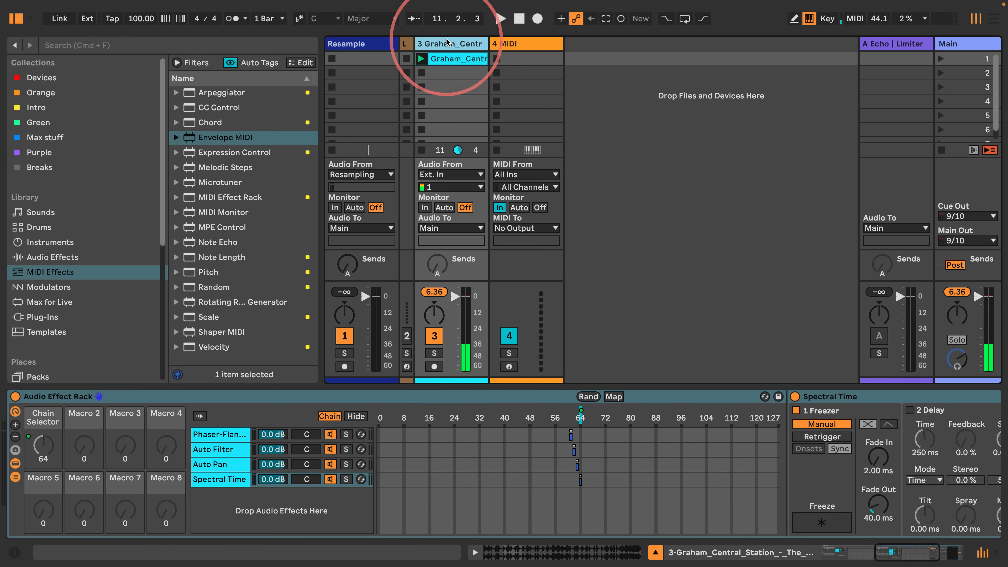
left_click(912, 551)
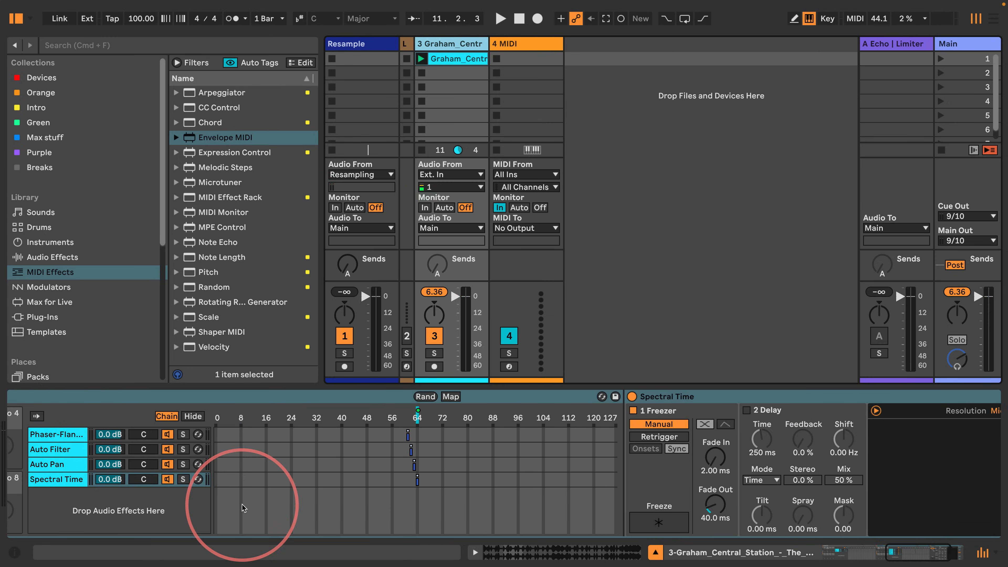
scroll(98, 470, "left", 10)
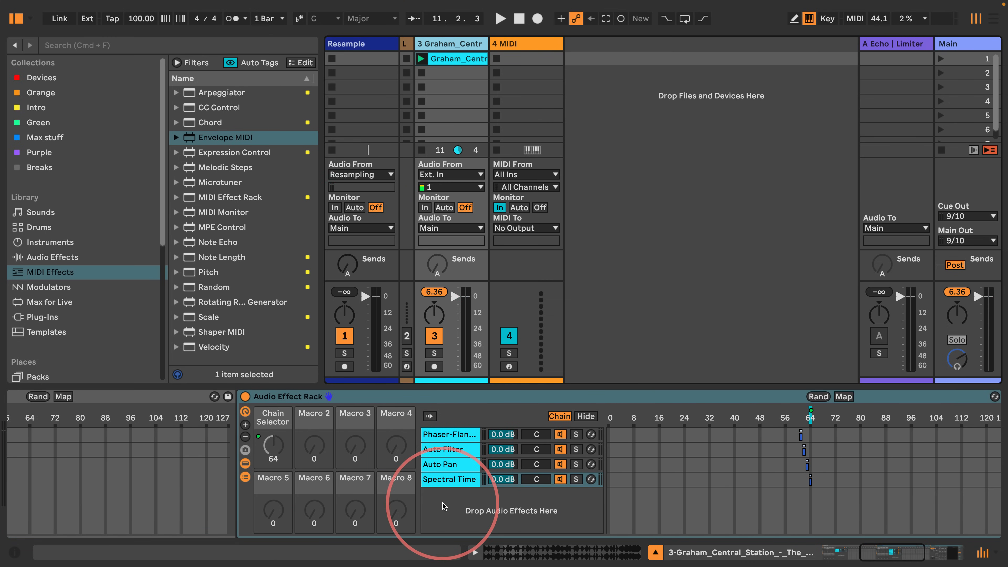
left_click(443, 502)
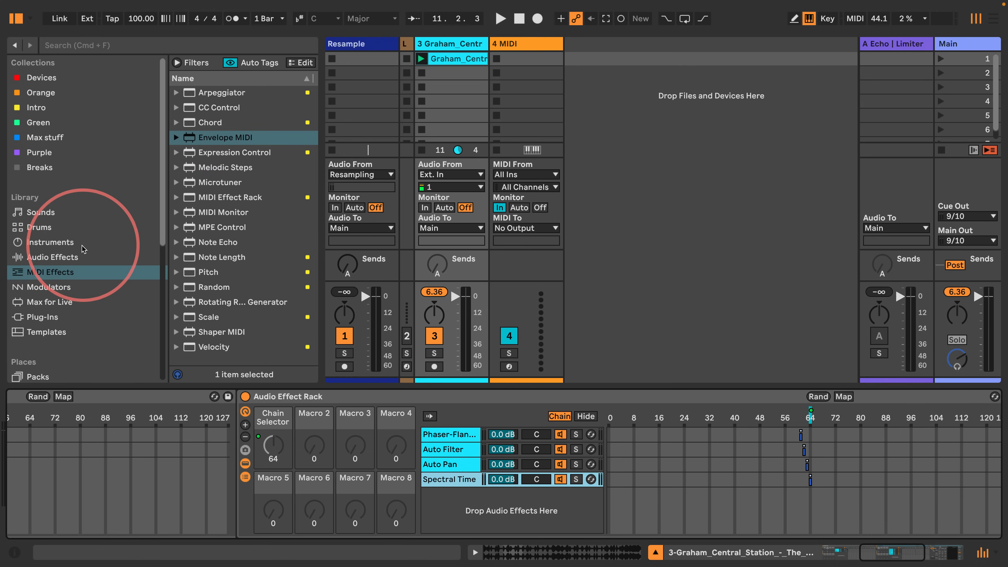
left_click(56, 257)
scroll(254, 242, "down", 5)
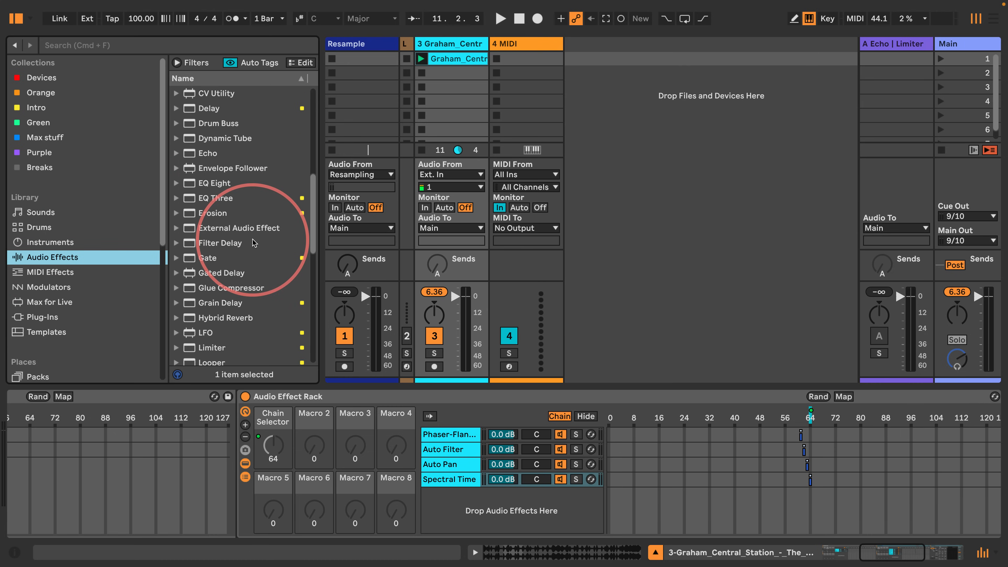
scroll(254, 243, "down", 12)
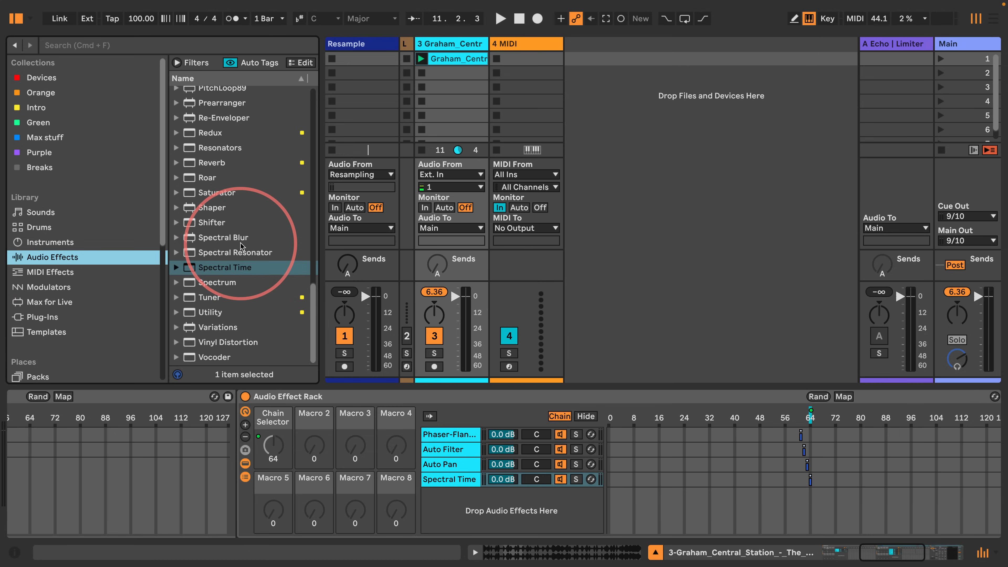
left_click_drag(212, 162, 462, 504)
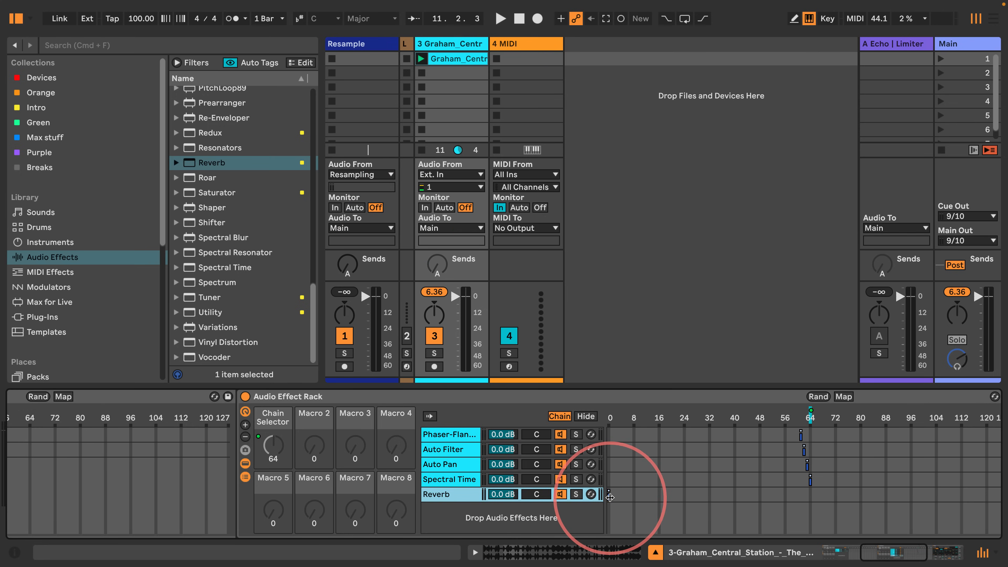
left_click_drag(609, 497, 816, 500)
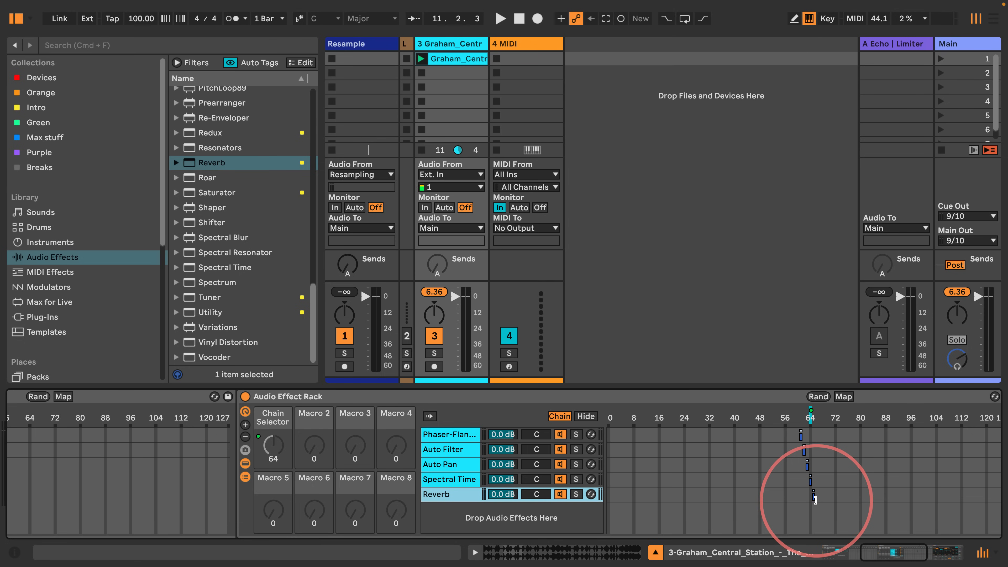
- During playback, set the Reverb's Dry/Wet to 100 %, Decay to 9.38 s and Size to 0.80
key("space")
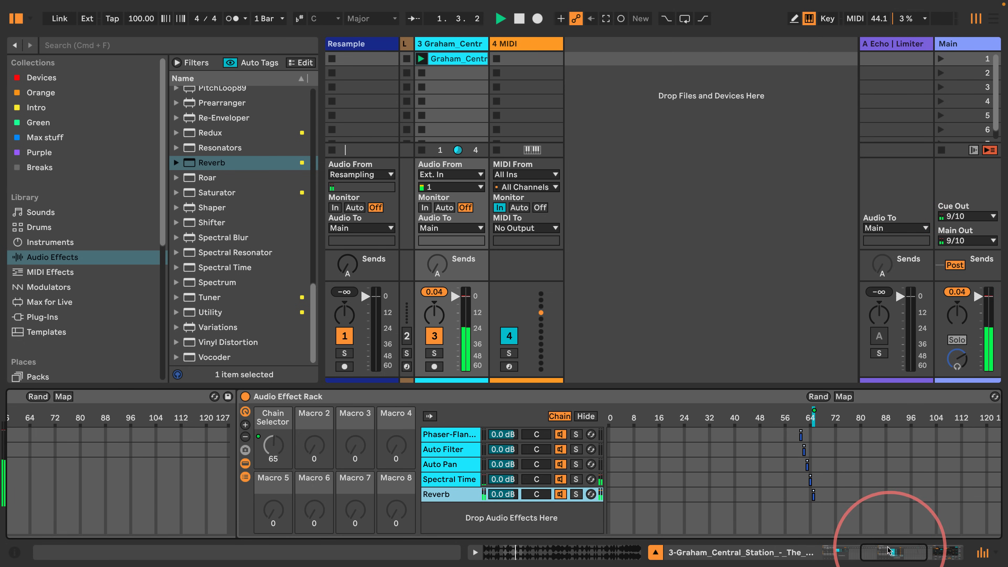
left_click_drag(890, 552, 942, 550)
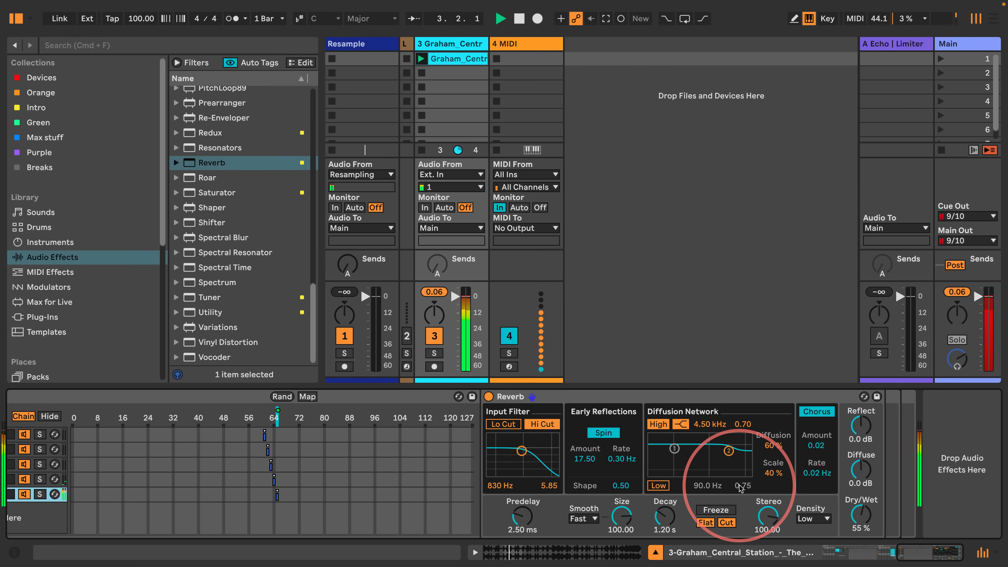
left_click_drag(861, 515, 865, 489)
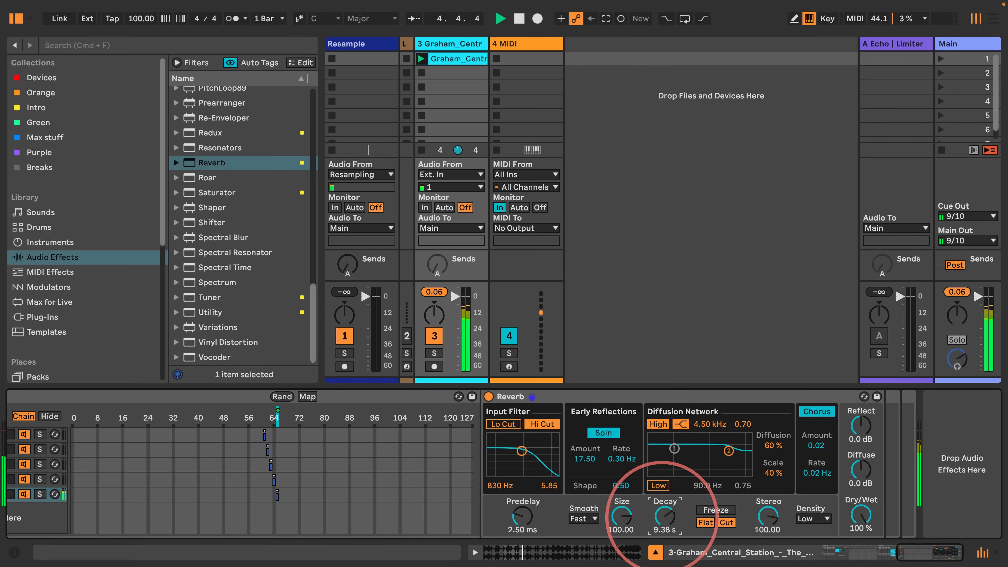
left_click_drag(621, 514, 624, 516)
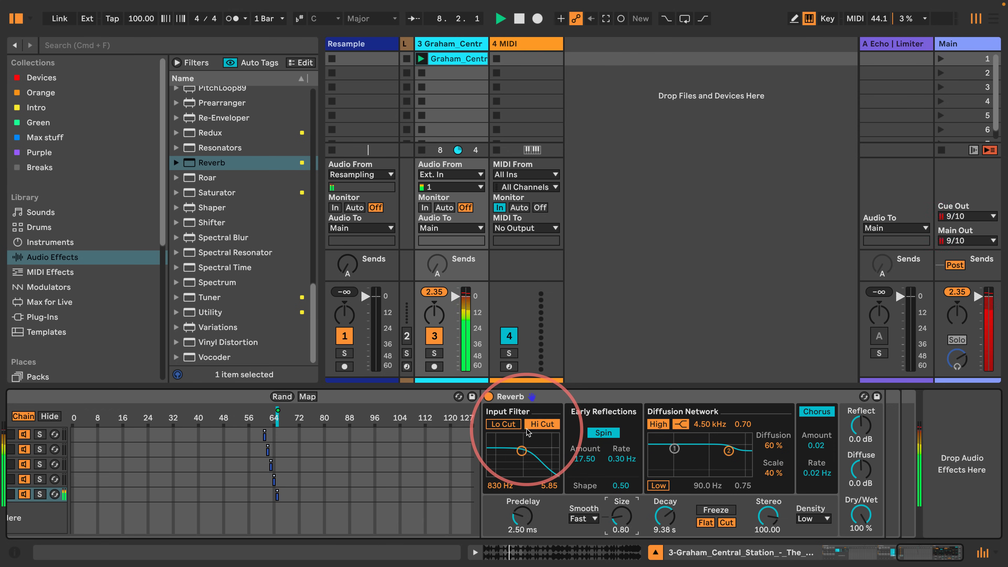
- Add a Limiter at the end of the audio track's device chain, after the Audio Effect Rack
left_click(48, 243)
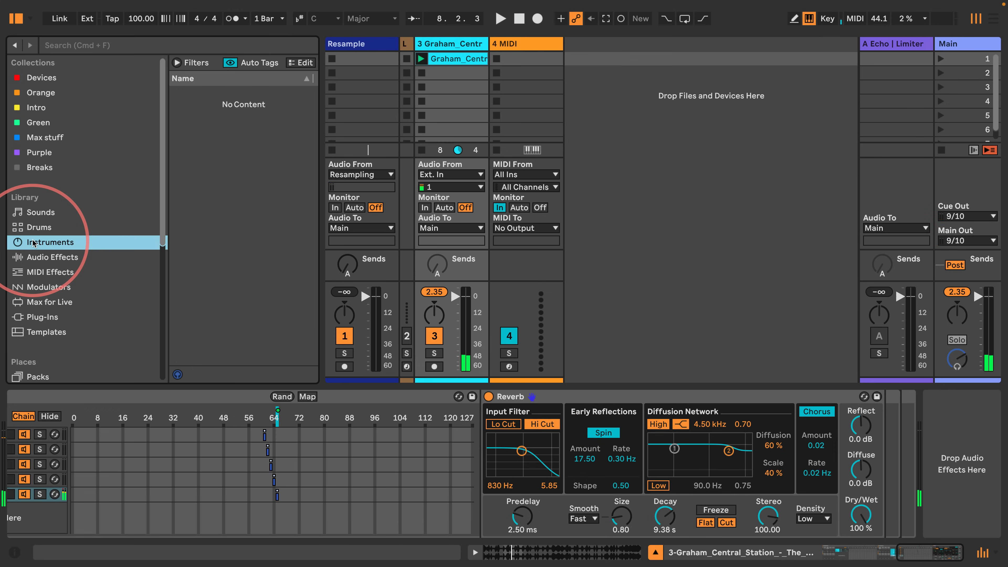
left_click(52, 257)
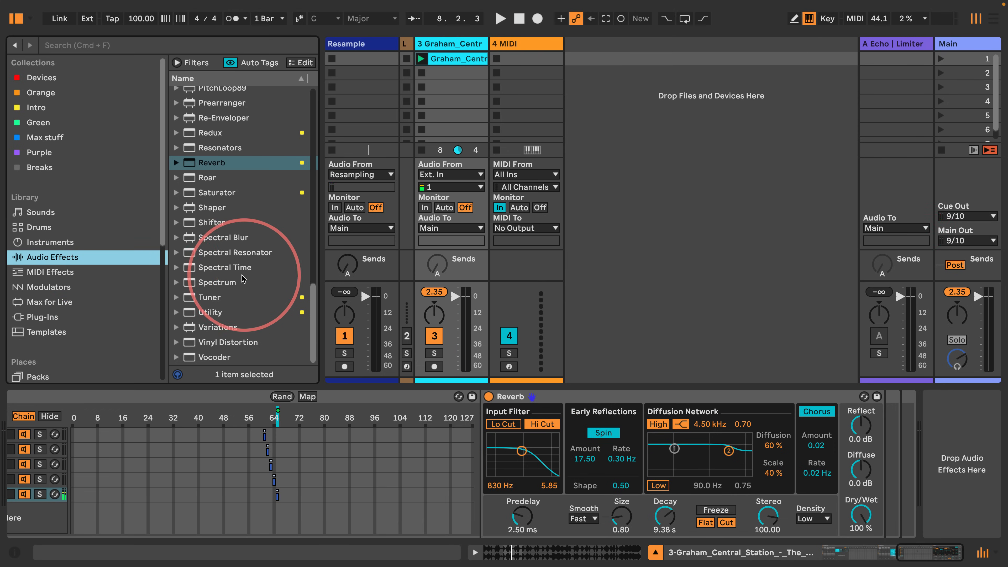
scroll(238, 258, "up", 6)
left_click_drag(203, 196, 957, 465)
left_click_drag(923, 554, 733, 558)
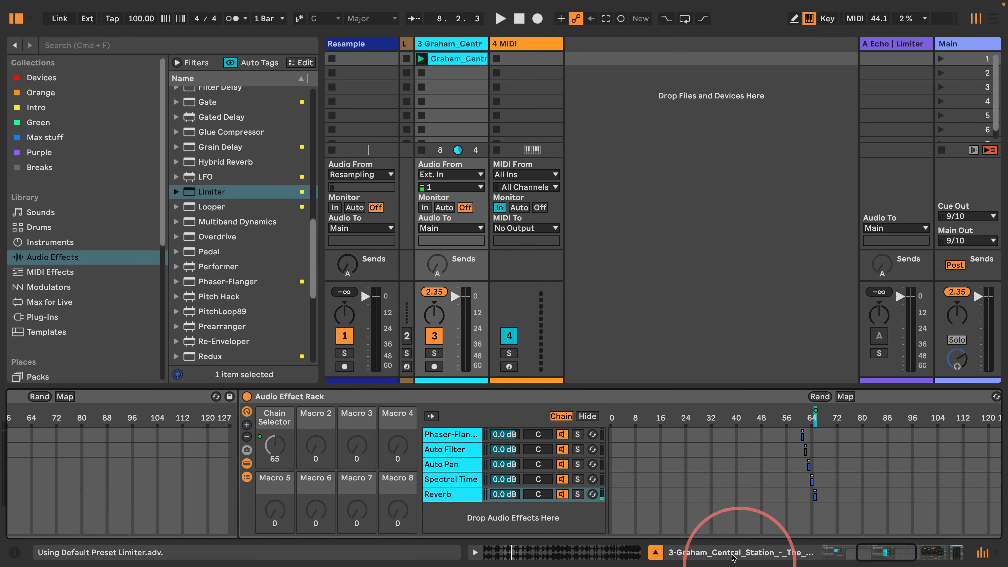
- Insert a Utility before the Reverb in the Reverb chain of the audio track's nested effect rack
left_click_drag(886, 560, 909, 564)
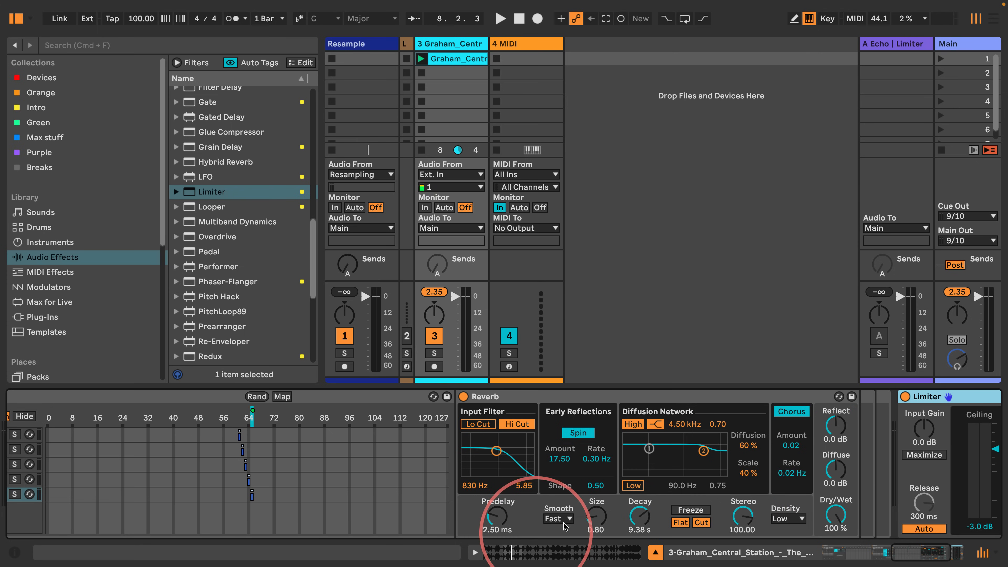
scroll(222, 306, "down", 8)
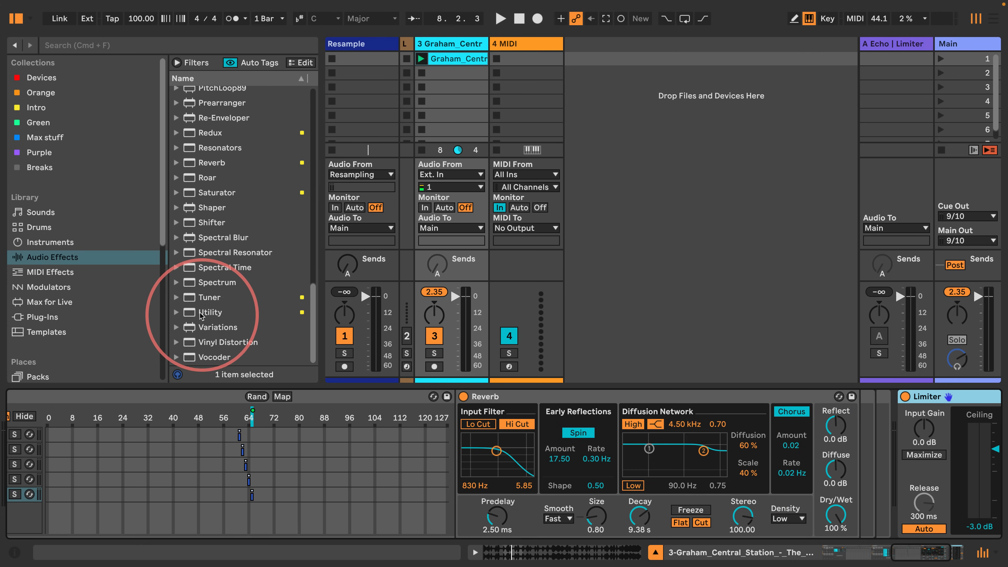
left_click_drag(201, 313, 460, 433)
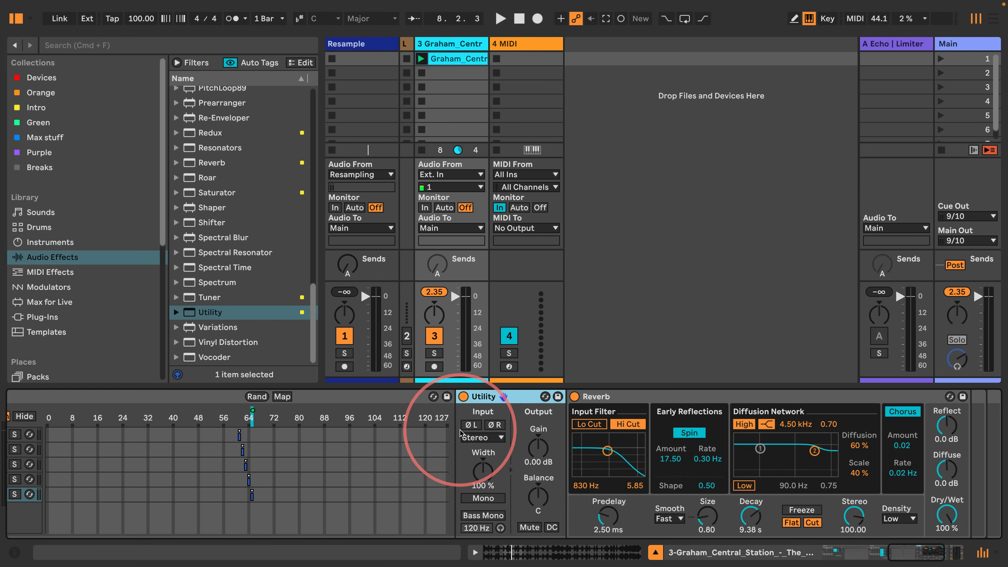
- Show the key zones of the 4 MIDI track's Controller rack and create a new chain below Envelope MIDI
left_click(532, 58)
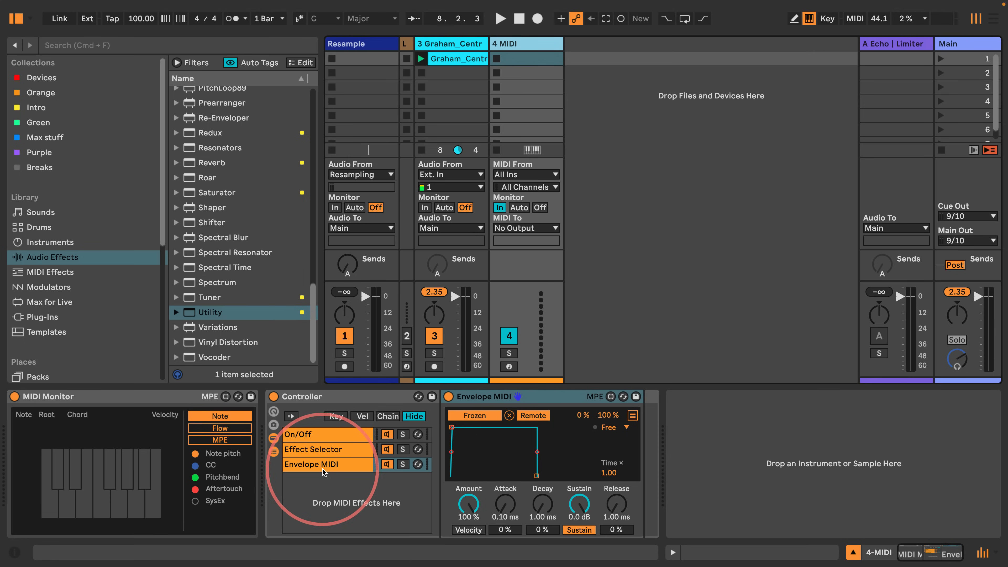
left_click(352, 415)
left_click(337, 416)
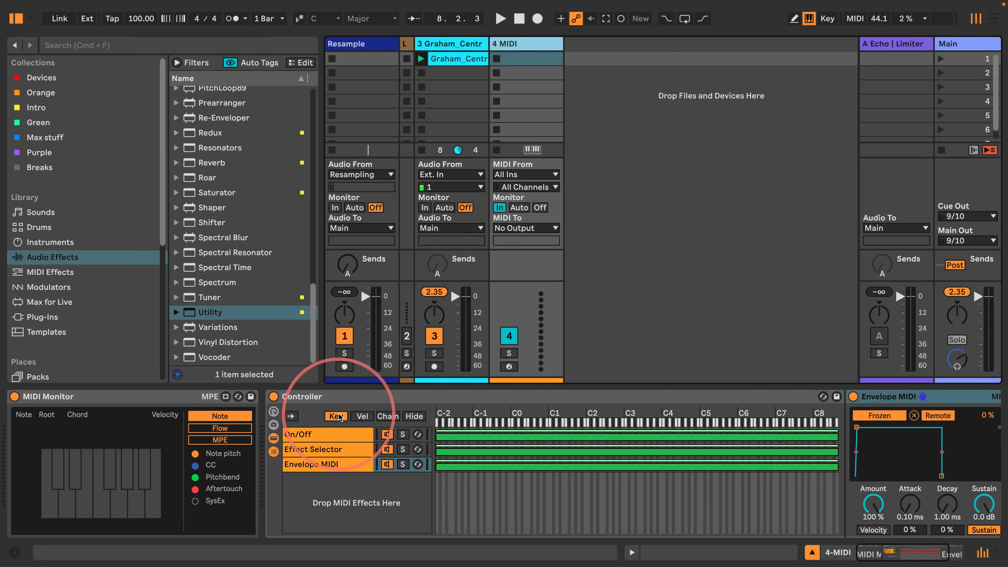
left_click(334, 465)
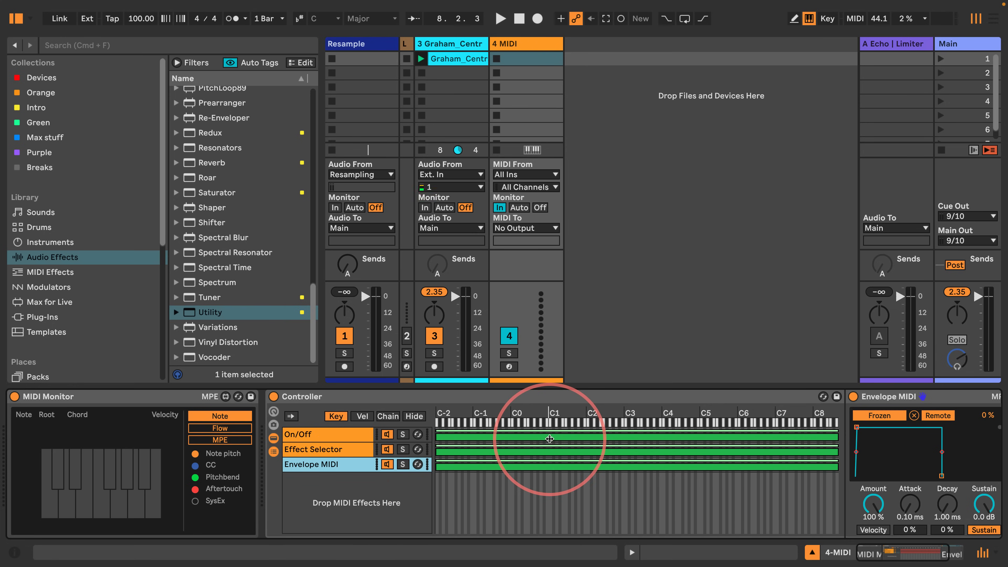
right_click(332, 488)
left_click(354, 478)
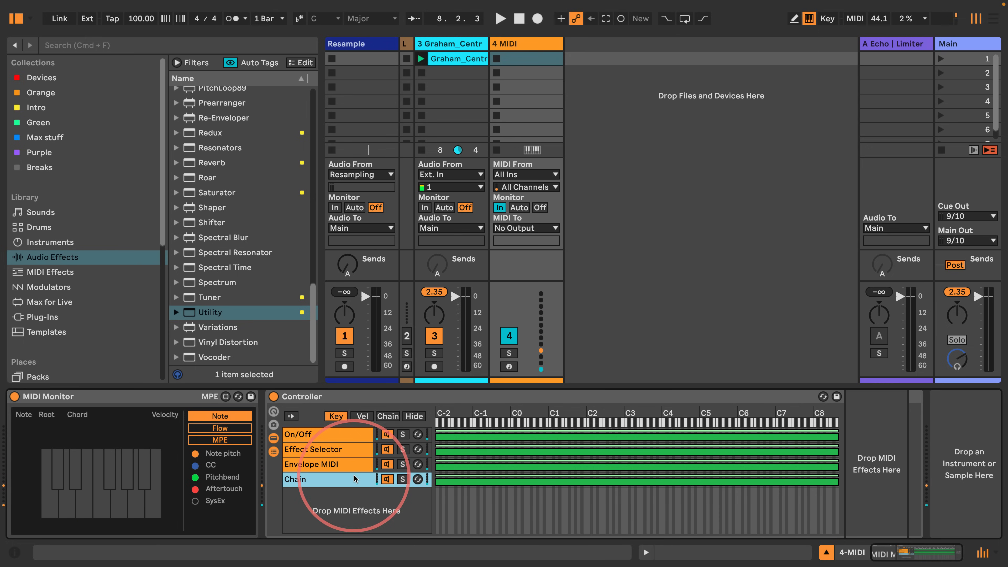
- Limit the new chain's key zone to the single note E3
key("d")
key("d")
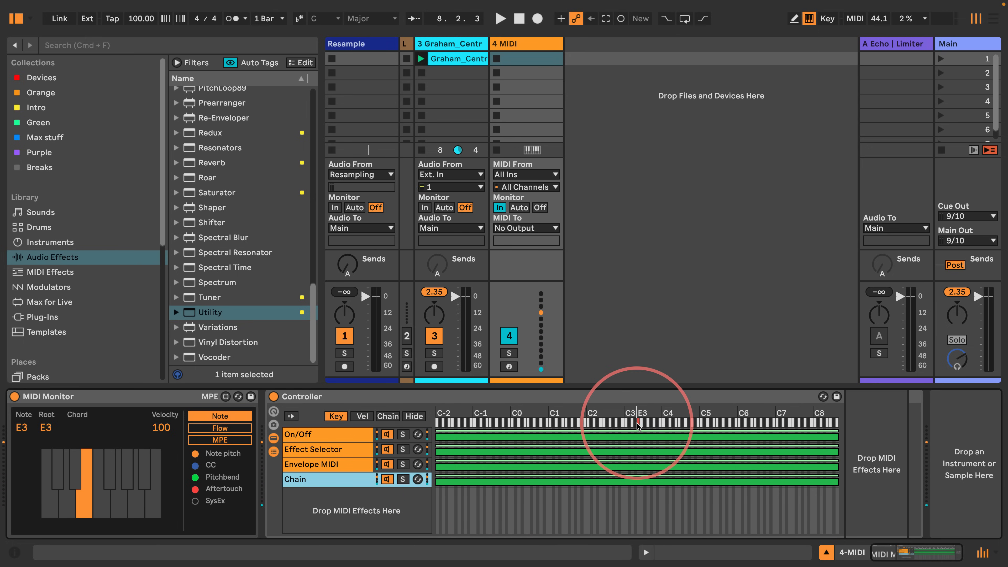
left_click_drag(436, 481, 639, 489)
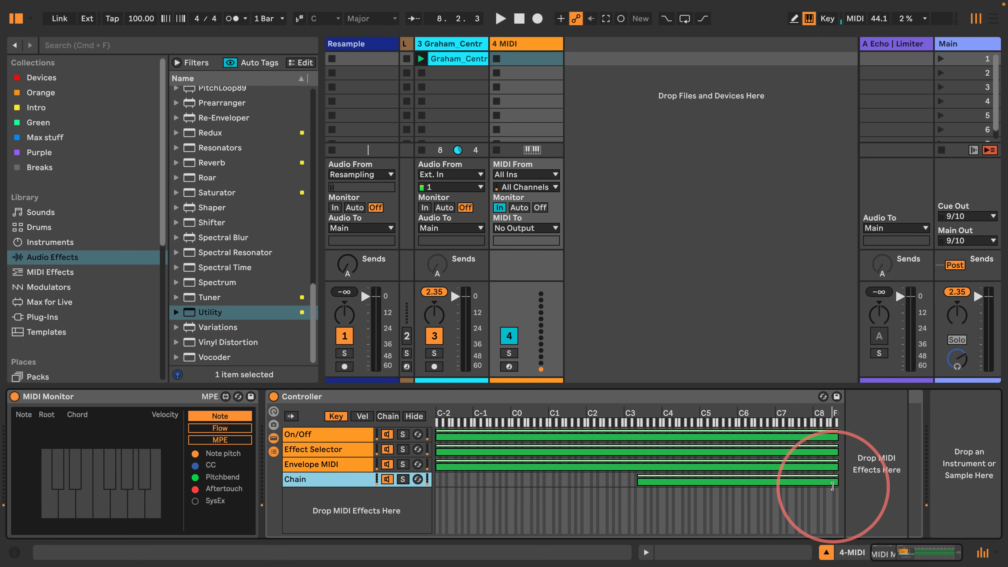
left_click_drag(837, 481, 644, 485)
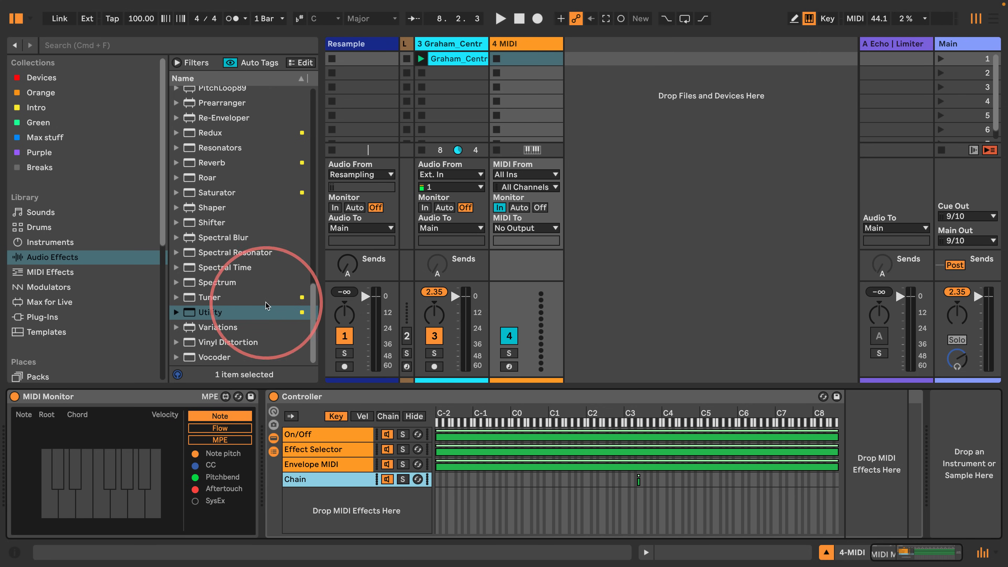
- Add an Envelope MIDI device to the E3 chain and group it into a nested MIDI Effect Rack
left_click(41, 273)
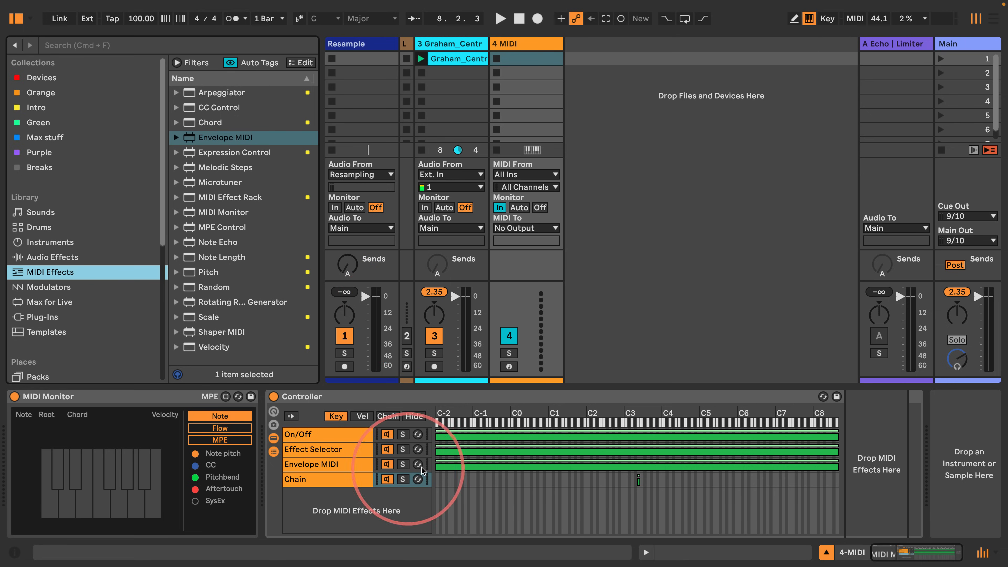
left_click(920, 555)
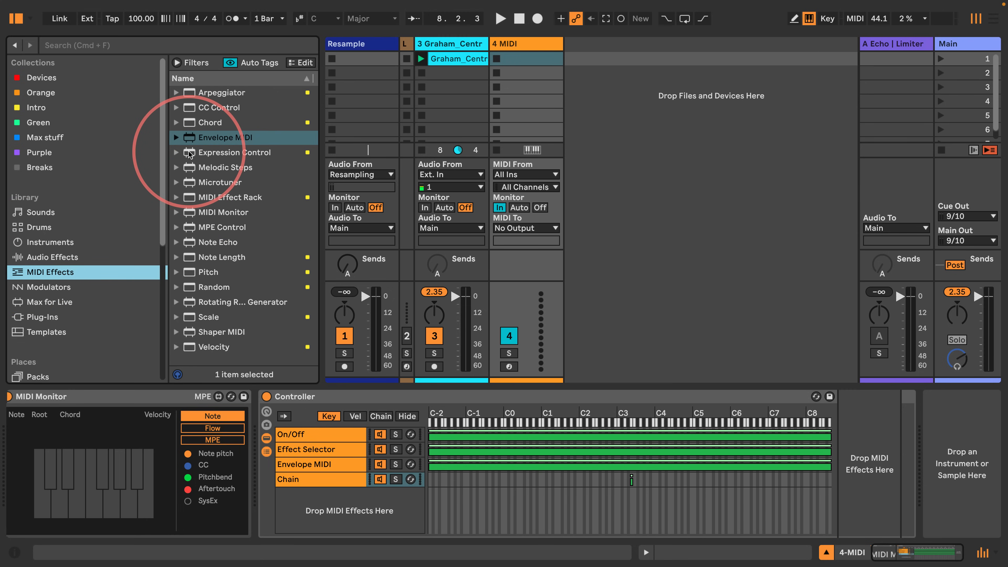
mouse_move(187, 138)
left_mouse_down()
mouse_move(842, 452)
mouse_move(850, 438)
left_mouse_up()
left_click(895, 544)
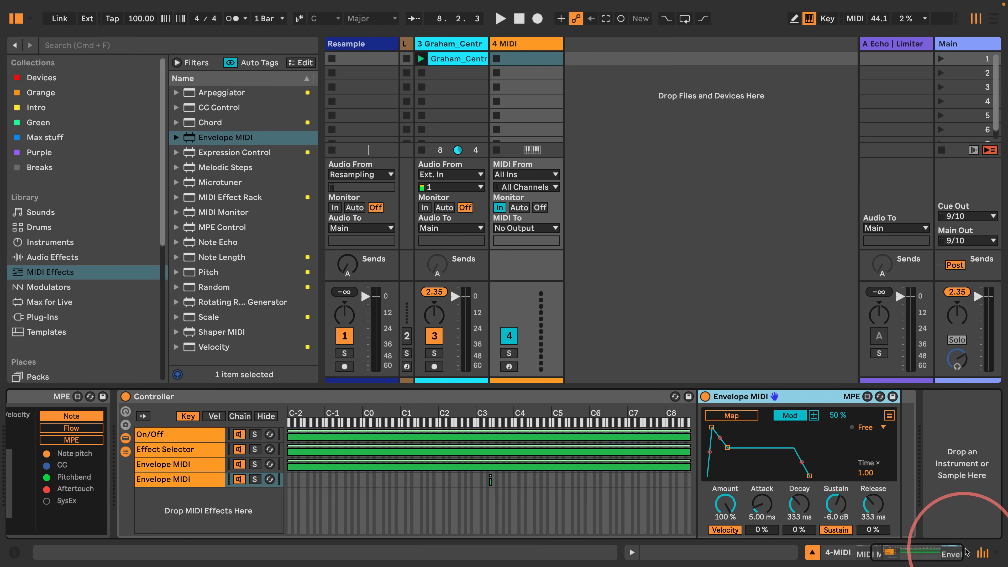
right_click(789, 397)
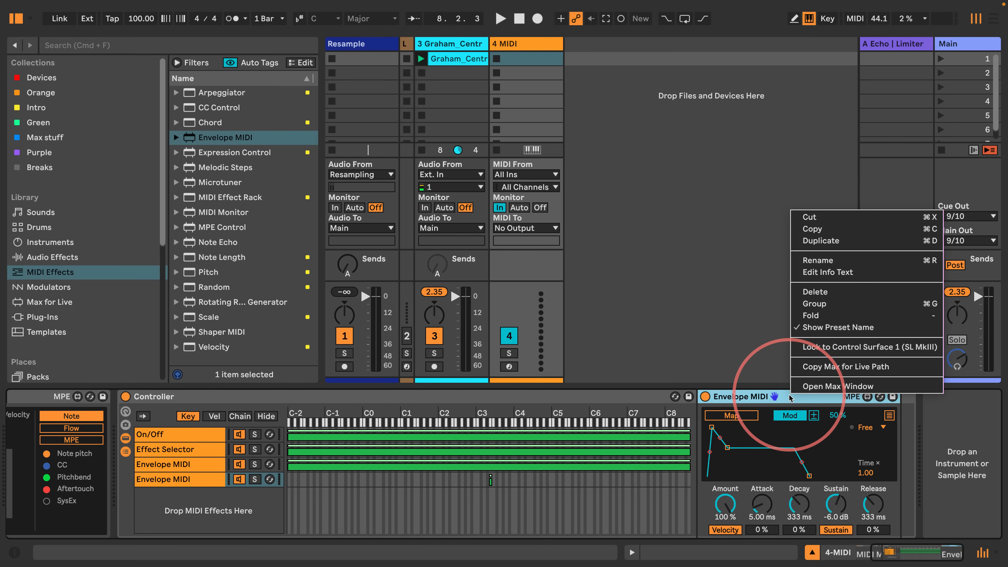
left_click(812, 304)
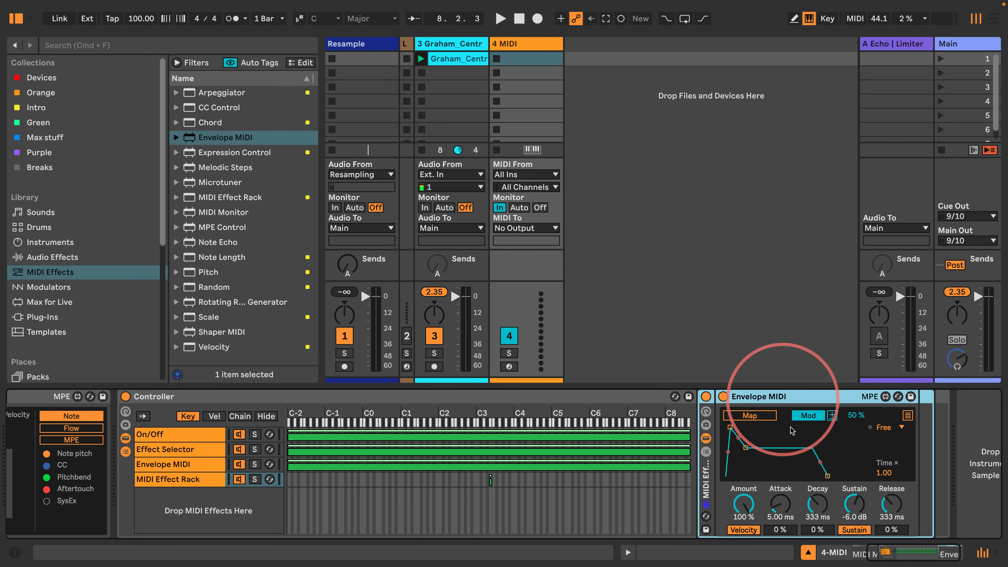
- Switch the new Envelope MIDI to Remote with Velocity off, Attack 0.10 ms, Decay 363 ms, Sustain -38 dB and Release 154 ms
left_click(808, 415)
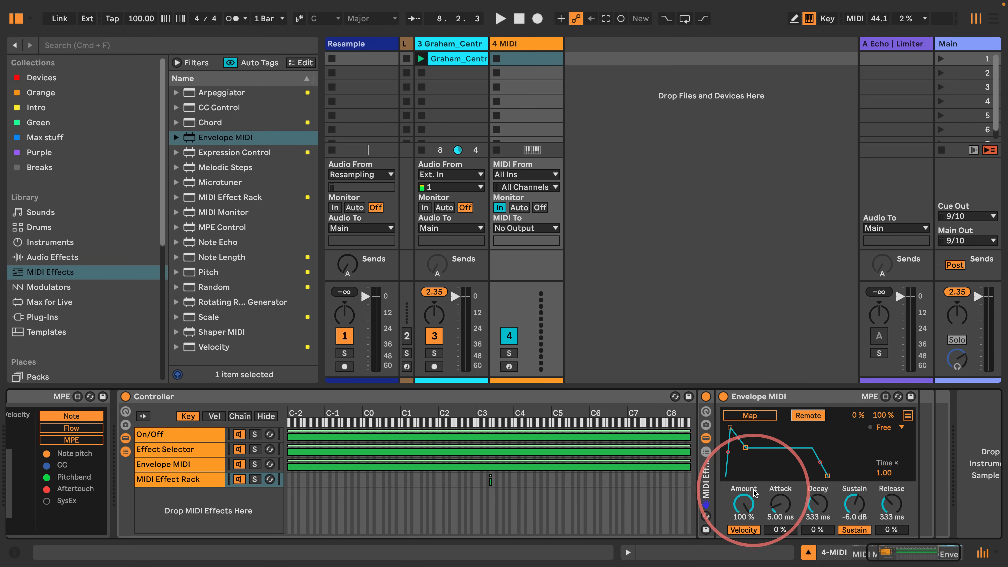
left_click_drag(780, 504, 783, 535)
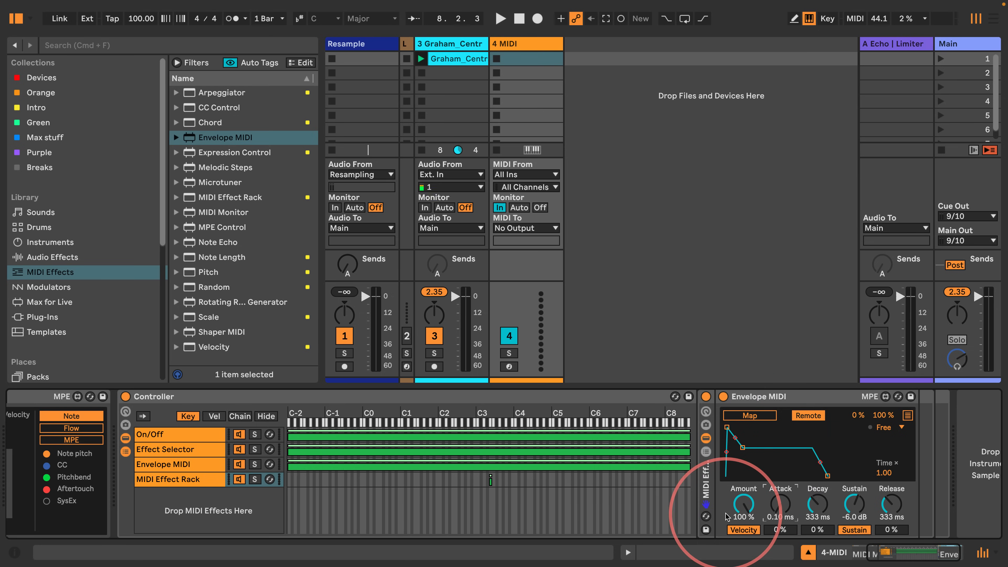
left_click(739, 531)
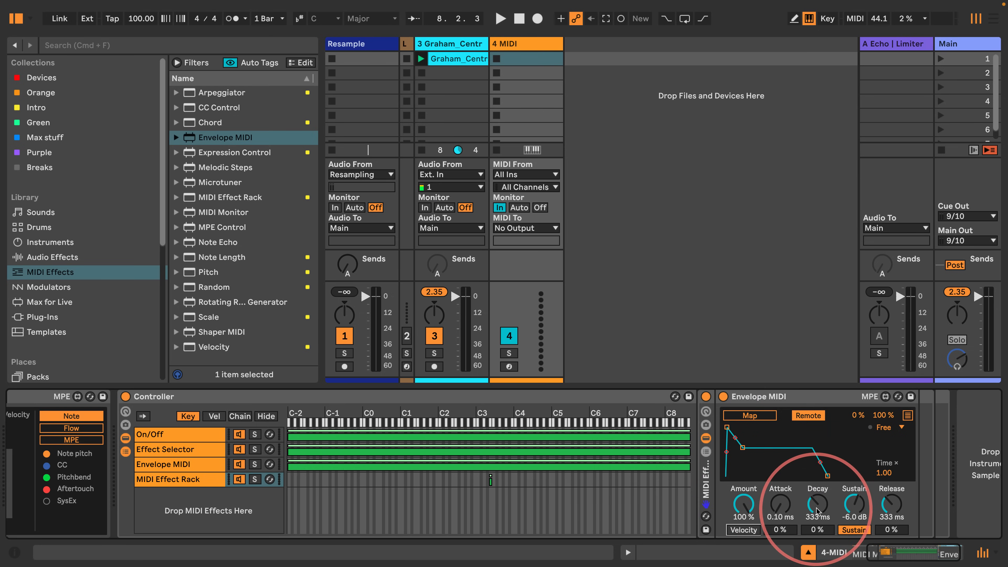
left_click_drag(853, 501, 882, 505)
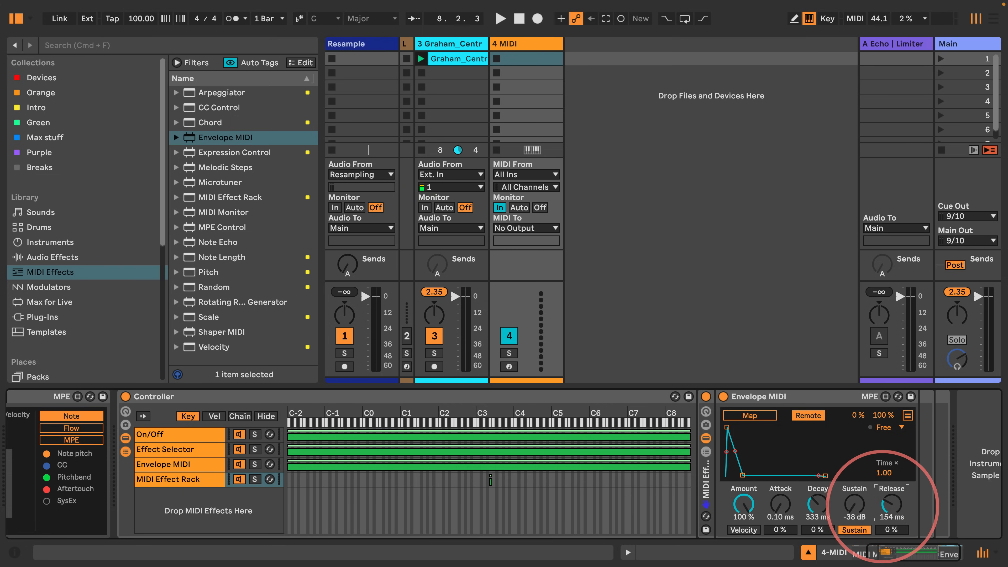
left_click_drag(811, 503, 812, 499)
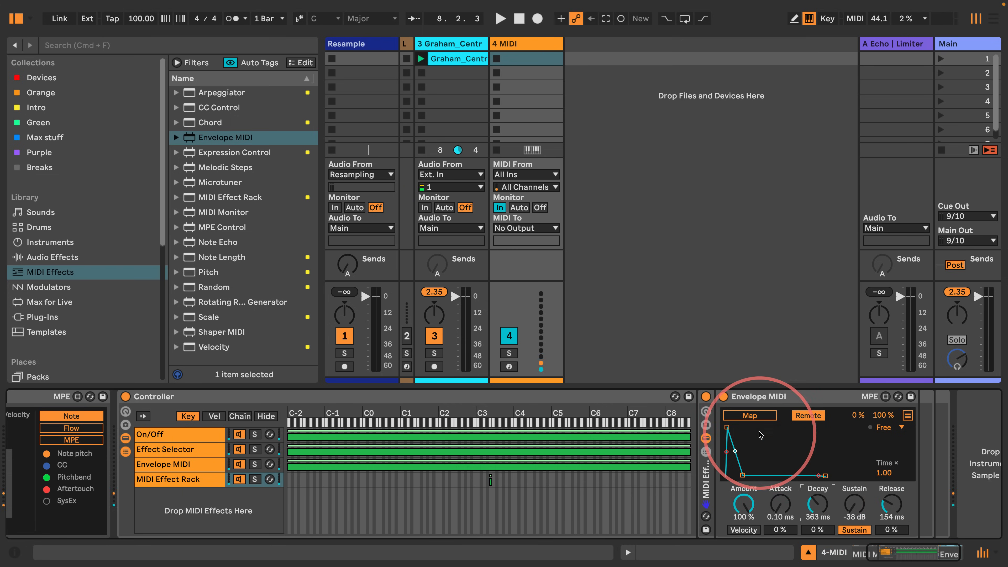
- Map the new Envelope MIDI to the Gain of the Utility in front of the Reverb
left_click(742, 415)
left_click(456, 43)
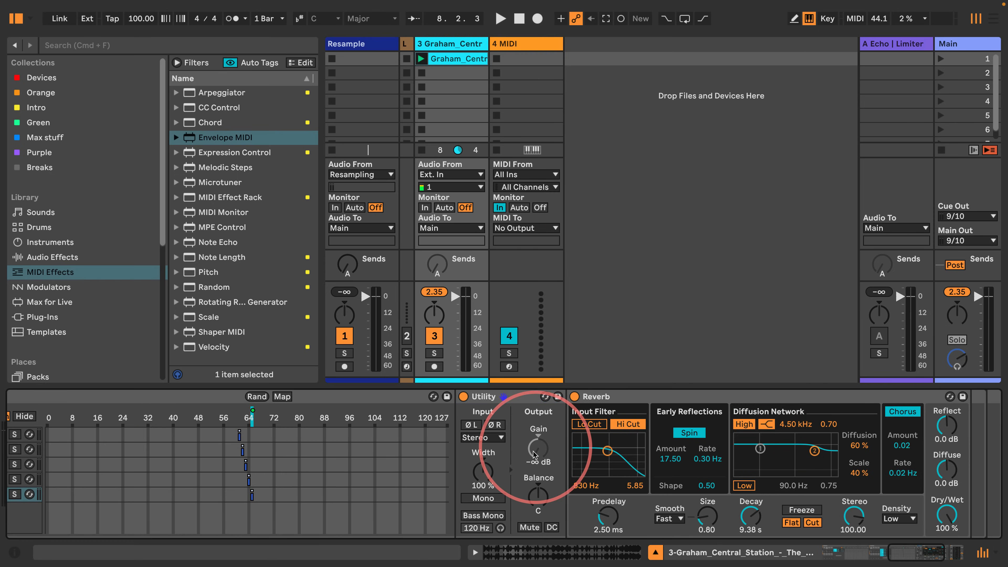
left_click(541, 452)
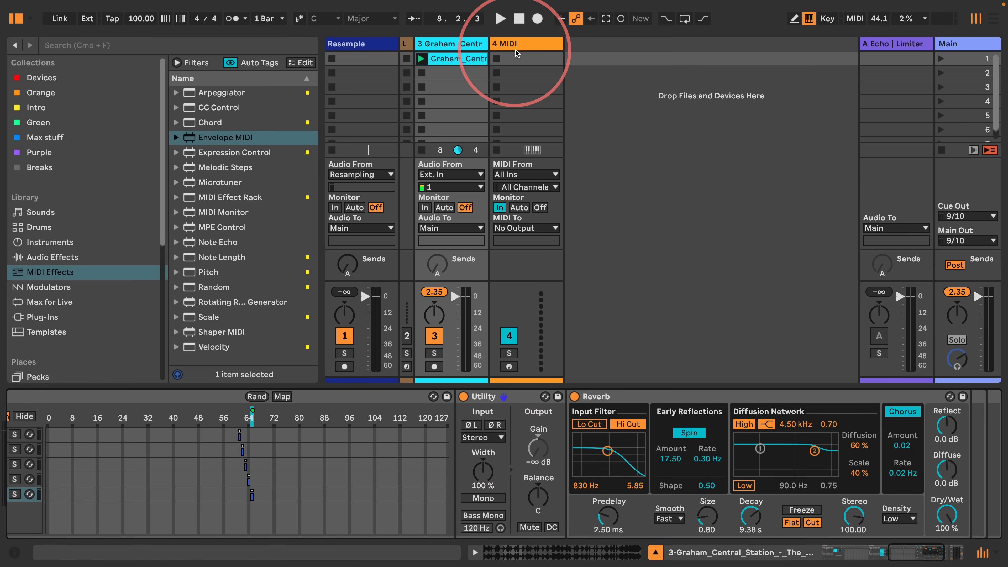
- Set the Envelope MIDI's Amount to 50 % and play the loop to test the Utility's gain response
left_click(526, 43)
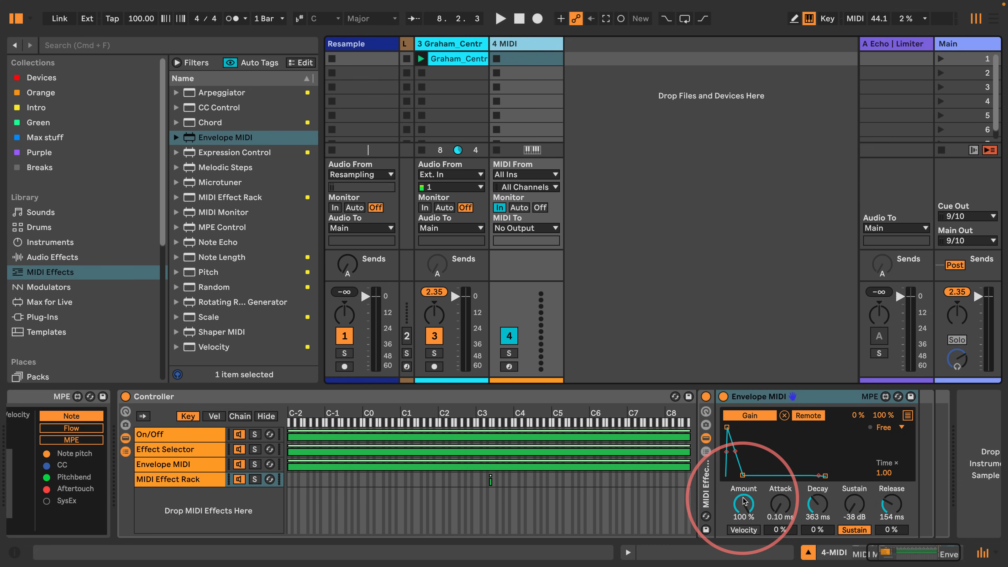
left_click_drag(740, 508, 739, 529)
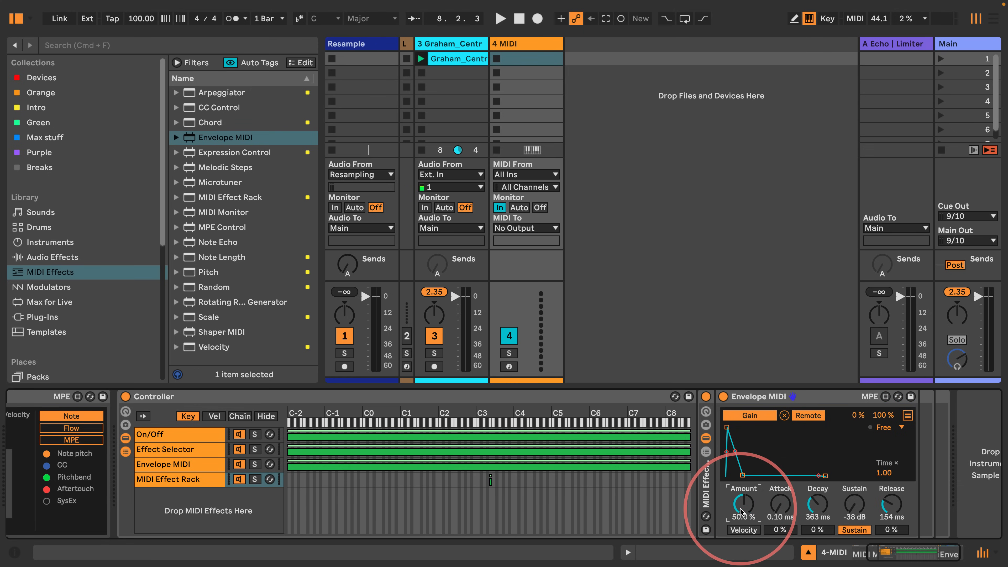
left_click(453, 43)
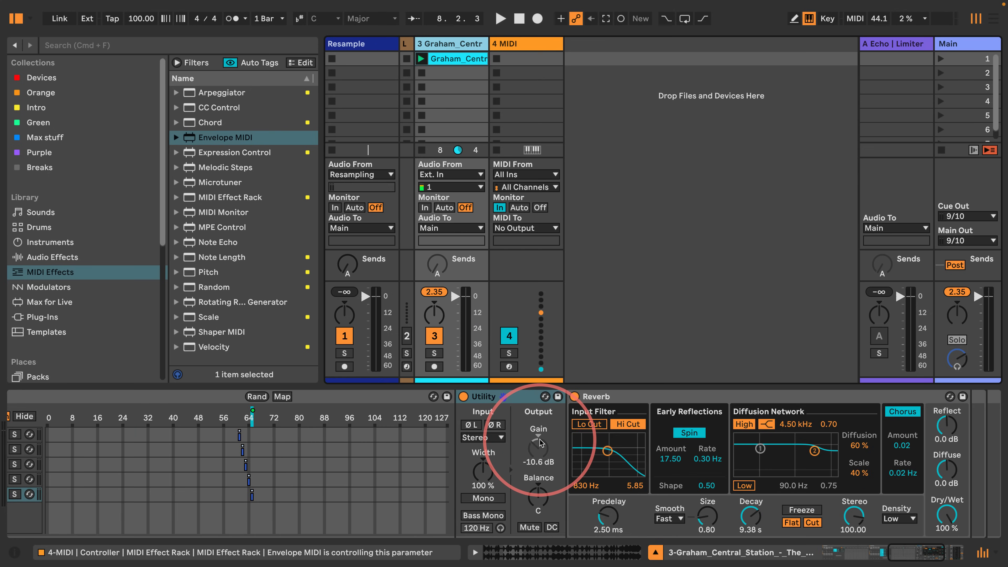
key("space")
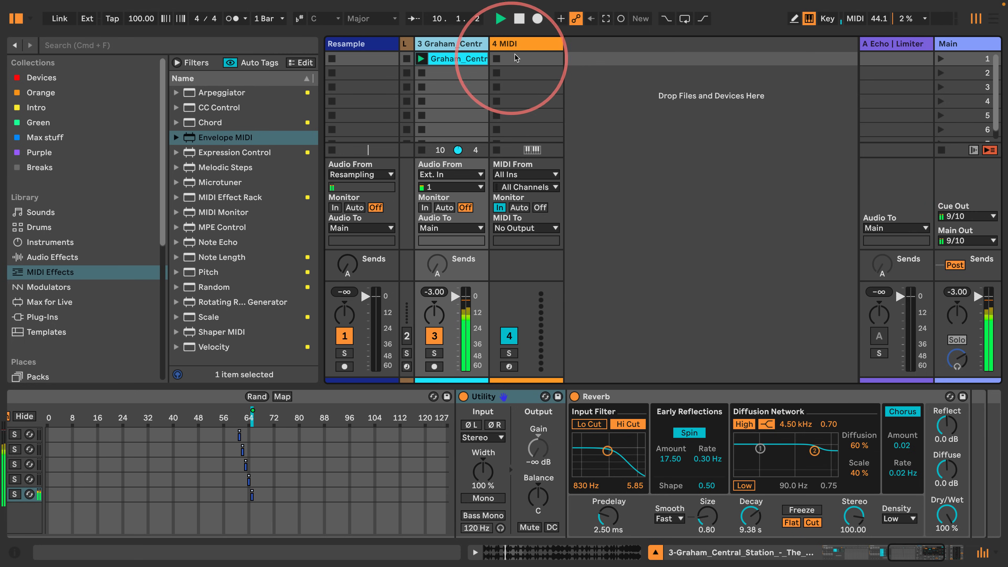
- Stop playback, show the nested MIDI Effect Rack's chain list and add Expression Control as a new chain below Envelope MIDI
left_click(528, 59)
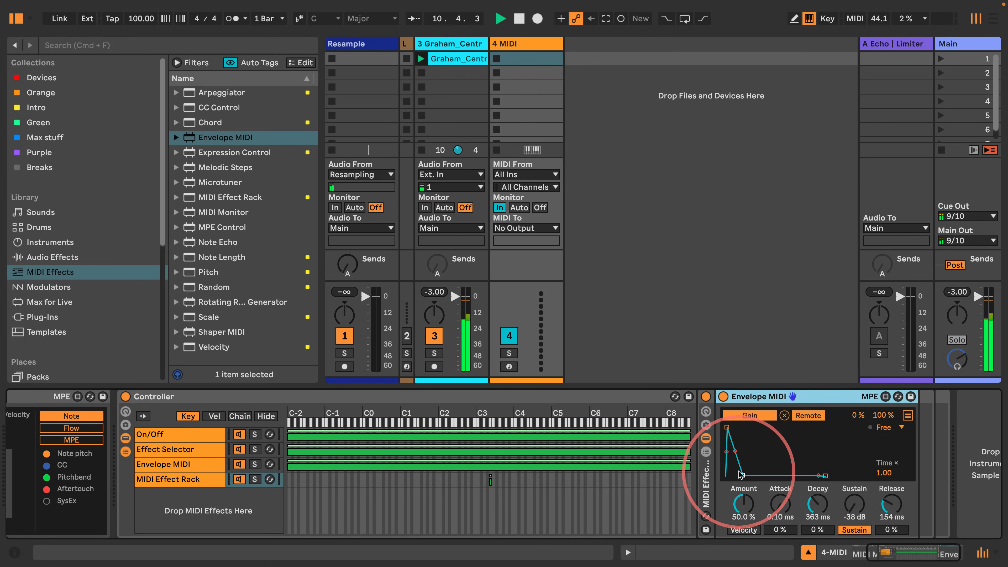
key("super+g")
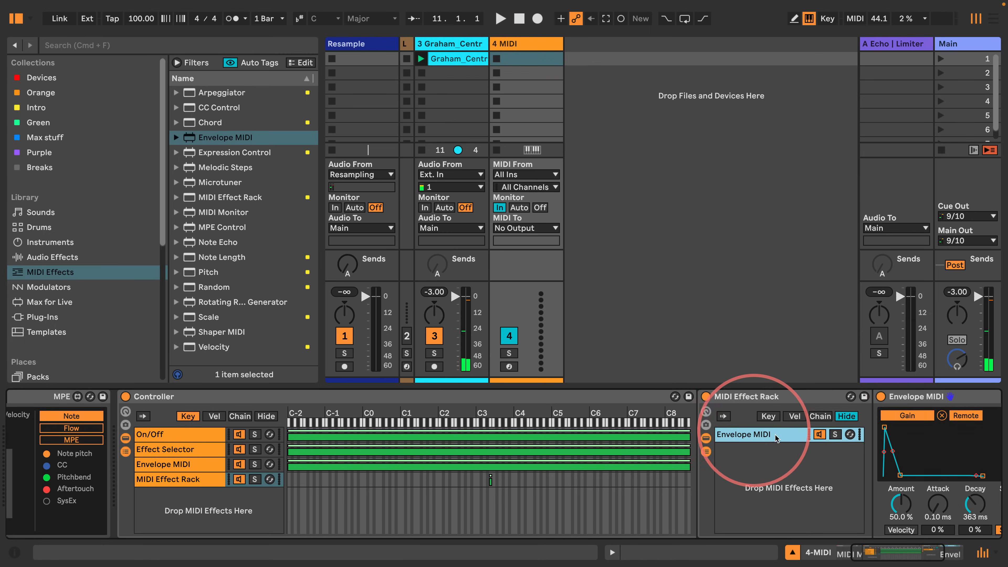
left_click_drag(866, 552, 909, 551)
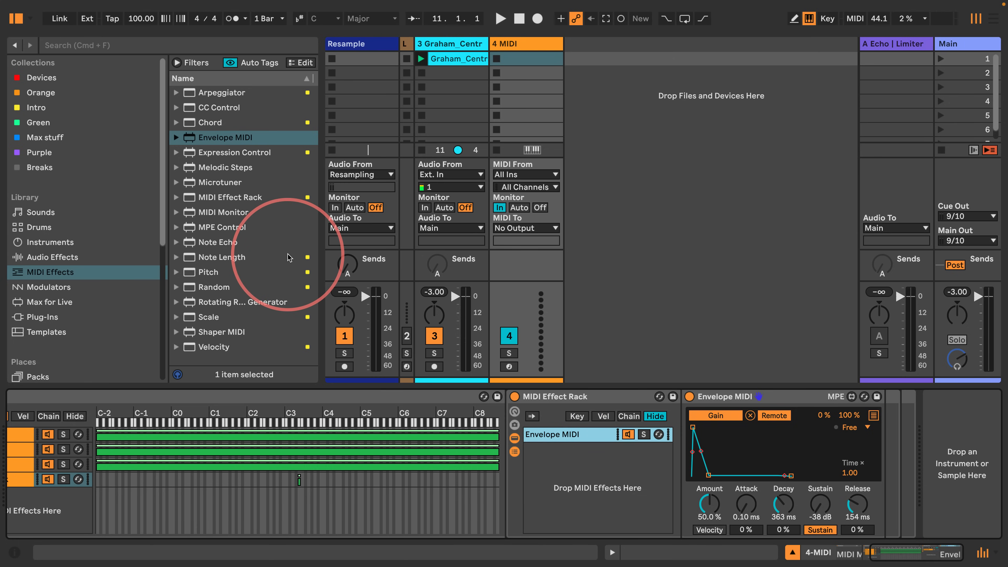
left_click_drag(198, 152, 556, 460)
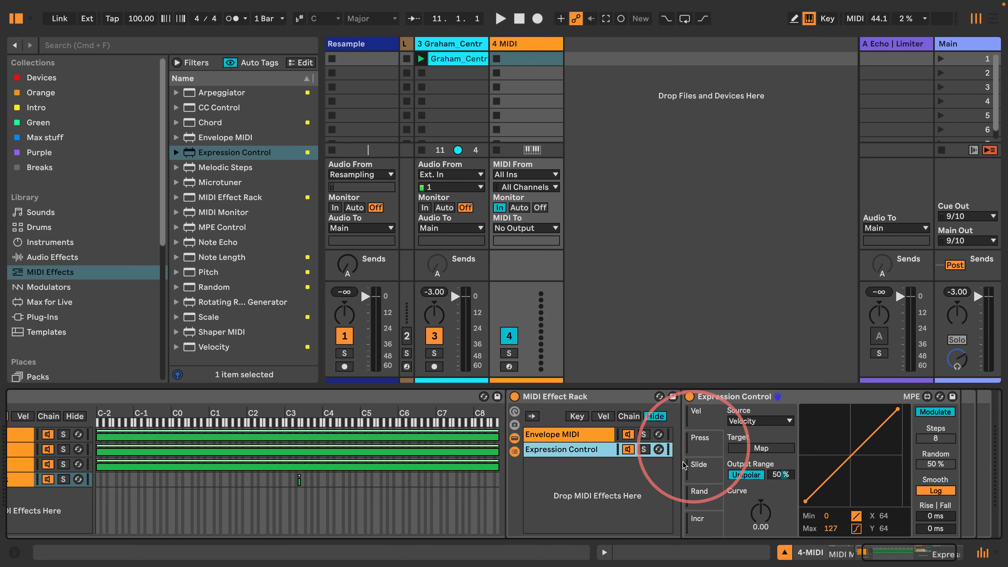
- Map the Expression Control's Random source in Remote mode to the Reverb's Size and test it while the loop plays
left_click(699, 492)
left_click(935, 412)
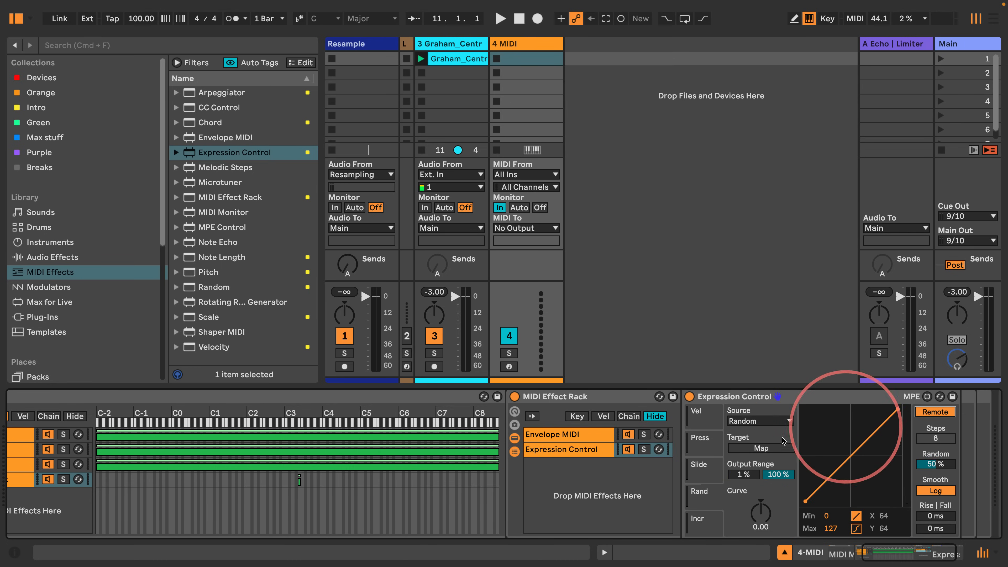
left_click(756, 448)
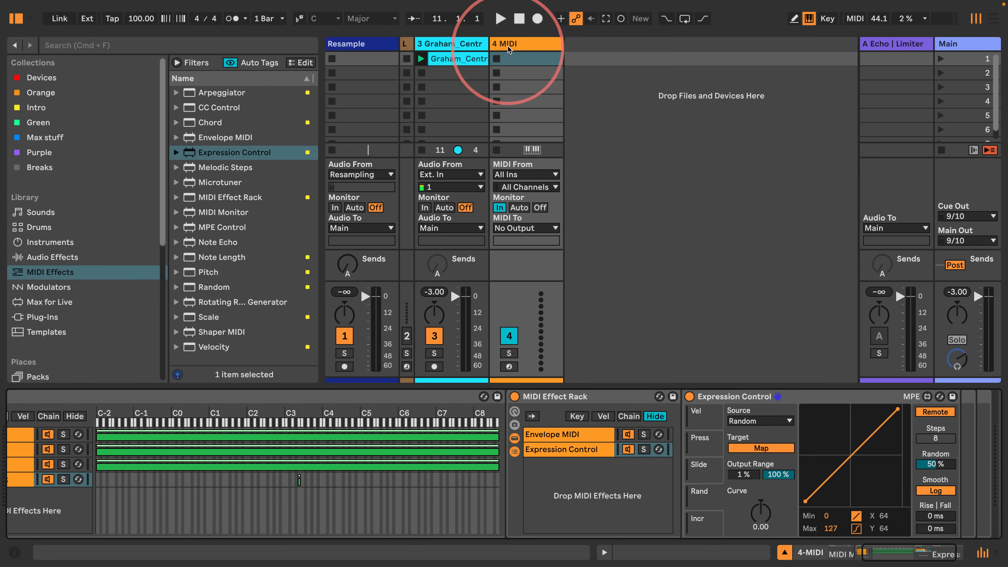
left_click(452, 43)
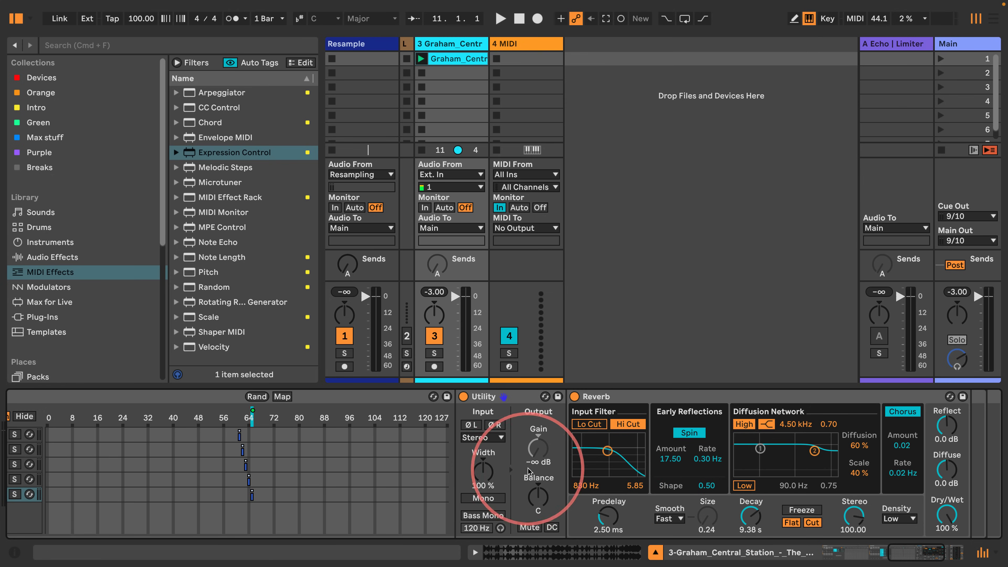
key("space")
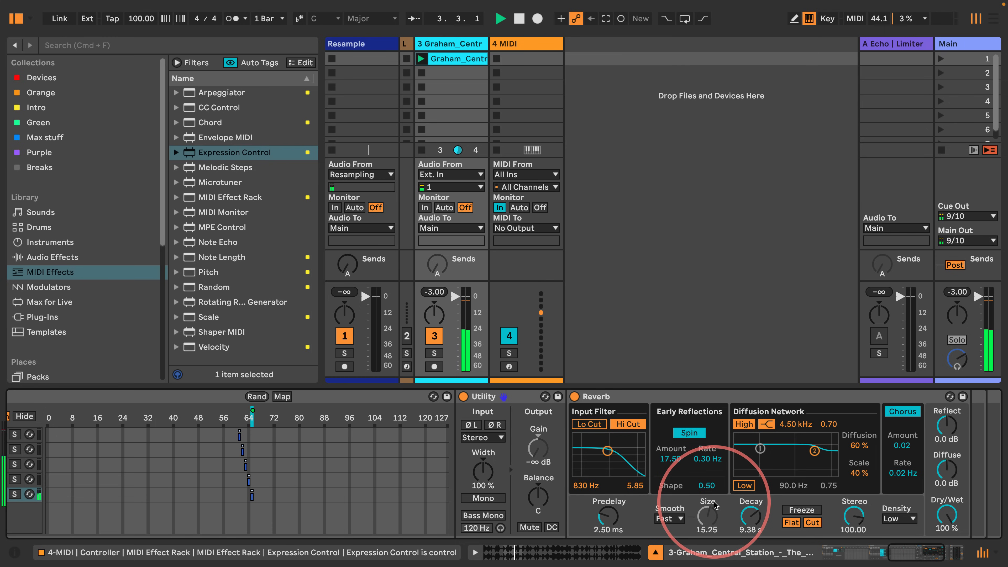
left_click(515, 43)
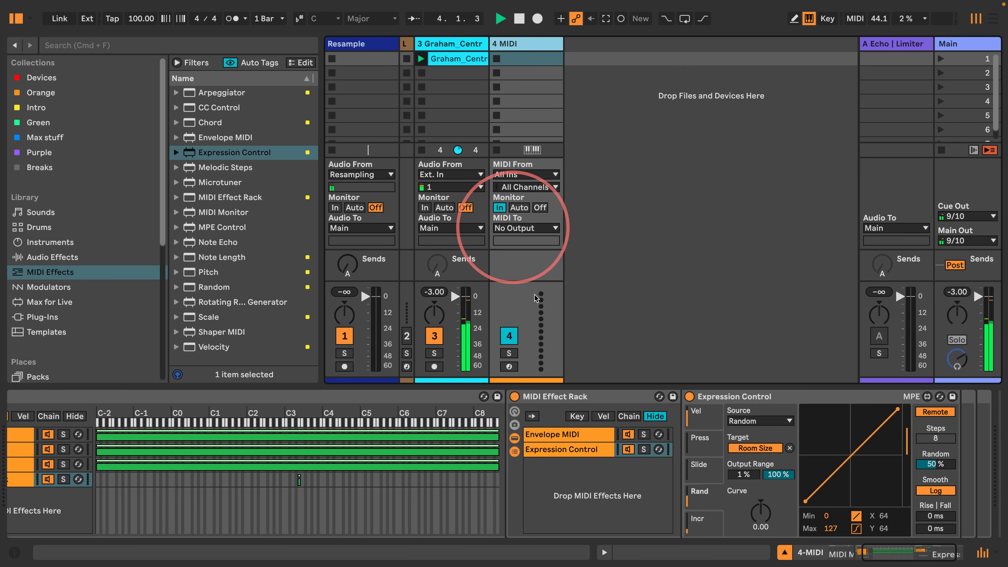
- Set the reverb Envelope MIDI's Decay to 1.04 s and Amount to 57.9 %, and check the Utility and Reverb during playback
left_click(573, 435)
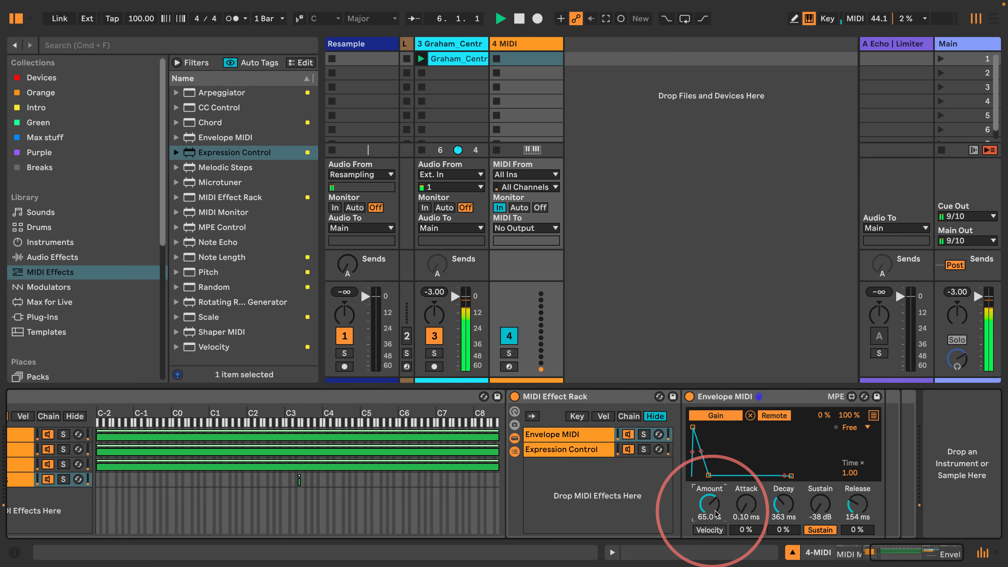
left_click_drag(783, 509, 773, 494)
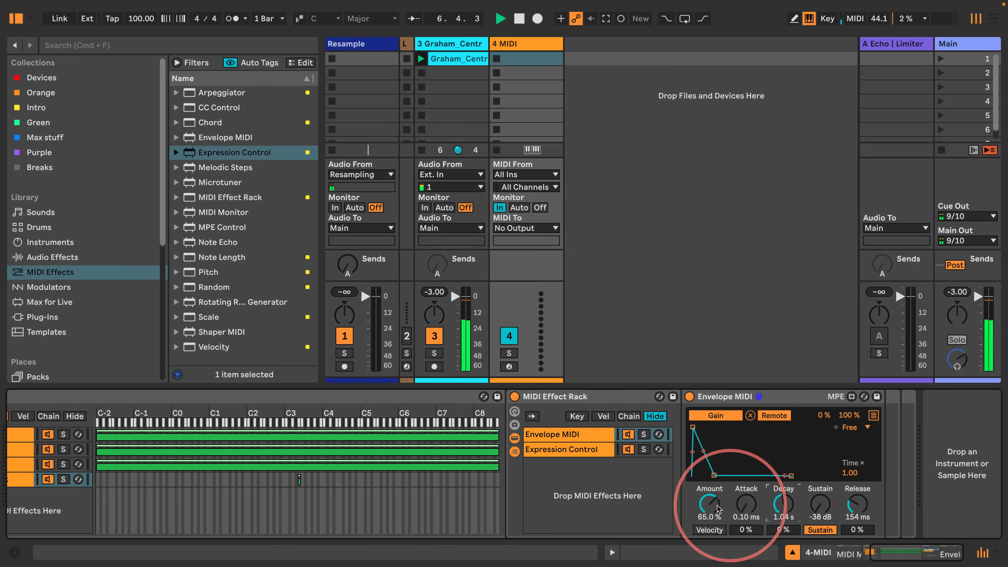
left_click_drag(708, 502, 708, 505)
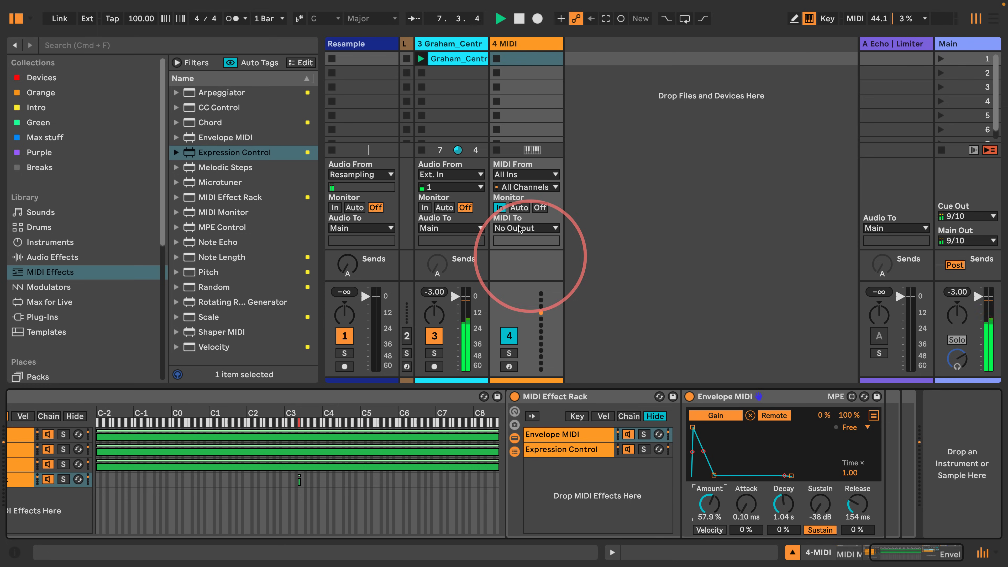
left_click(460, 43)
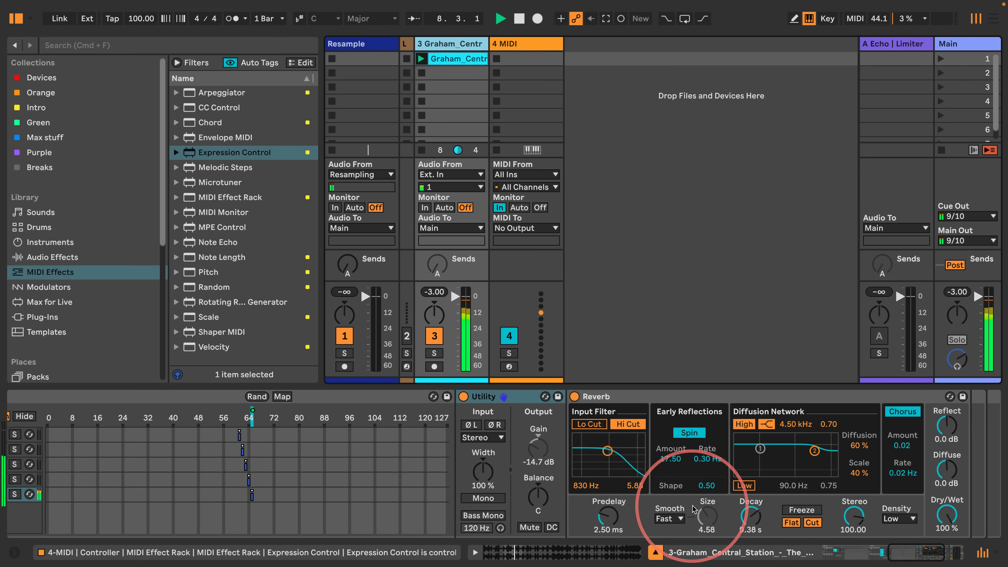
left_click_drag(704, 521, 705, 523)
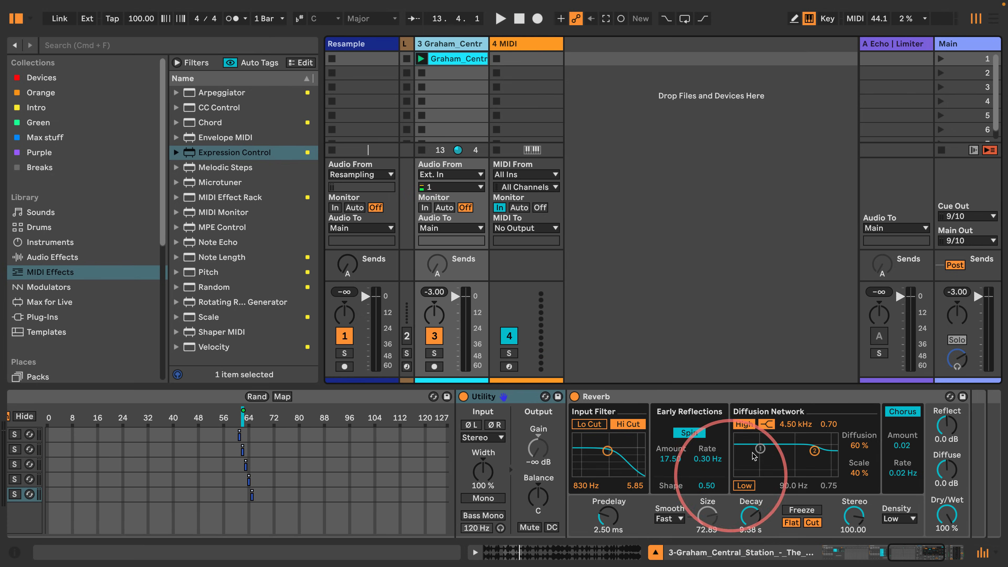
- Add Beat Repeat as a new chain in the audio track's effect rack and move its chain zone one position past the reverb chain's
left_click(532, 58)
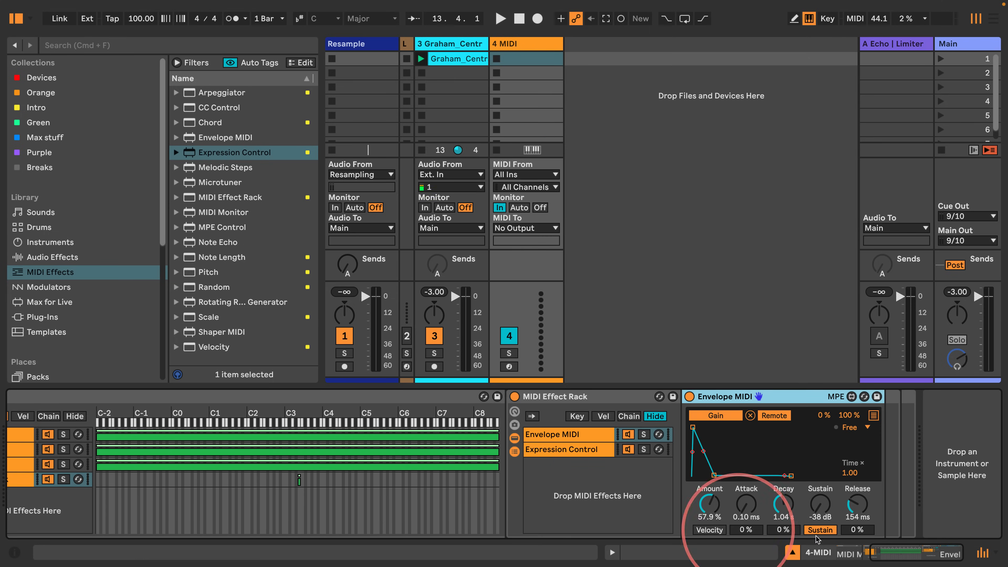
left_click_drag(887, 550, 860, 546)
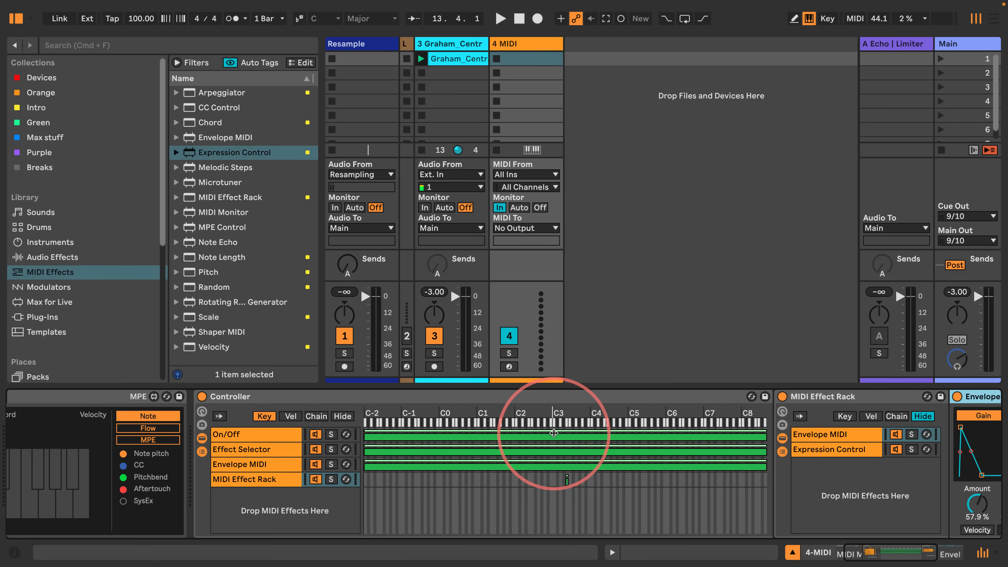
left_click(468, 44)
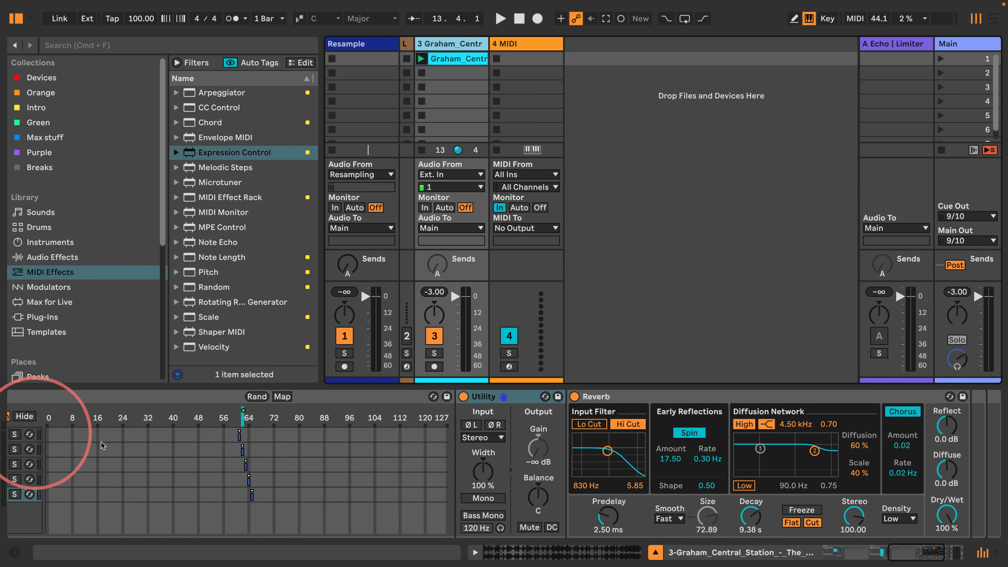
left_click_drag(912, 554, 903, 554)
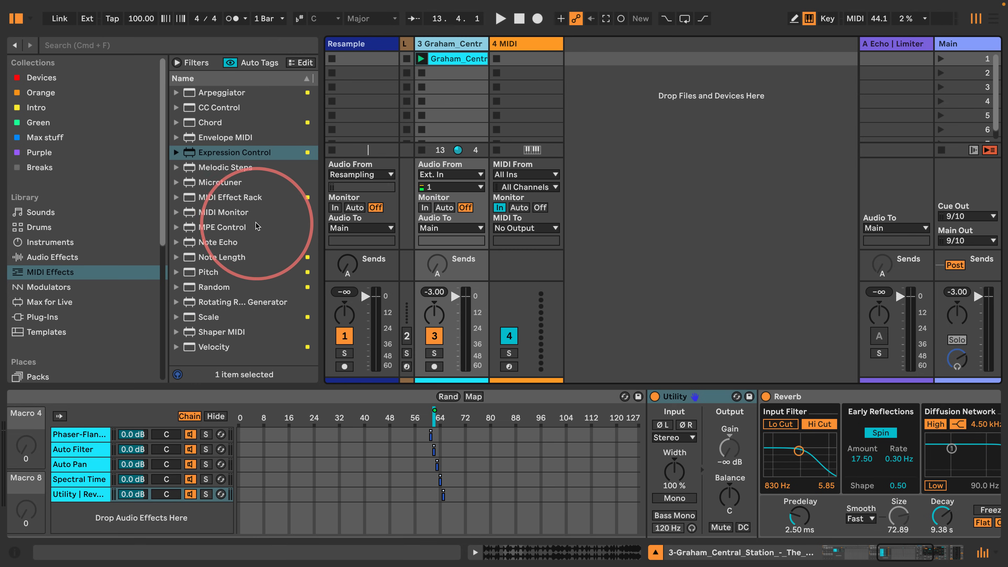
left_click(213, 287)
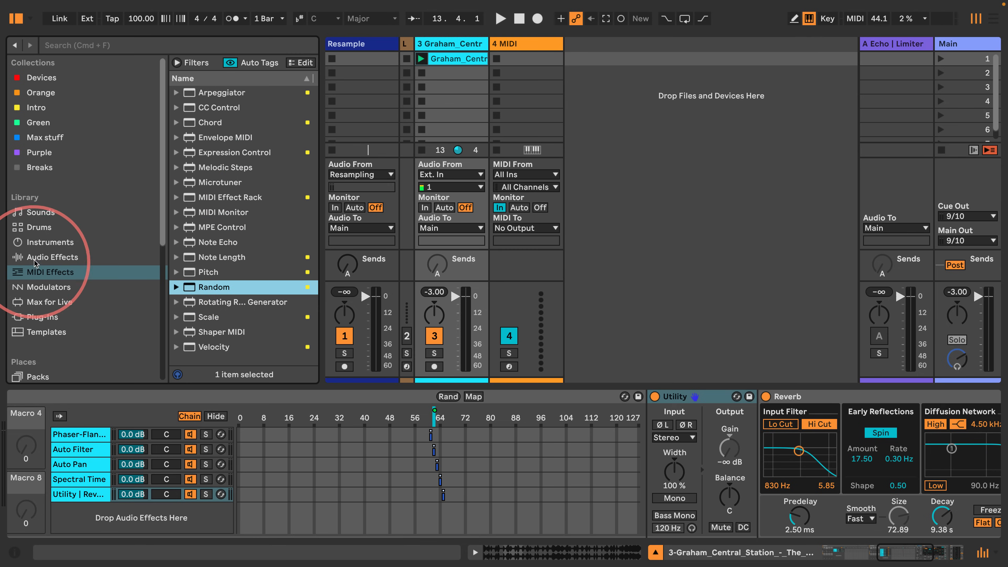
left_click(55, 257)
scroll(254, 230, "up", 10)
scroll(227, 198, "up", 15)
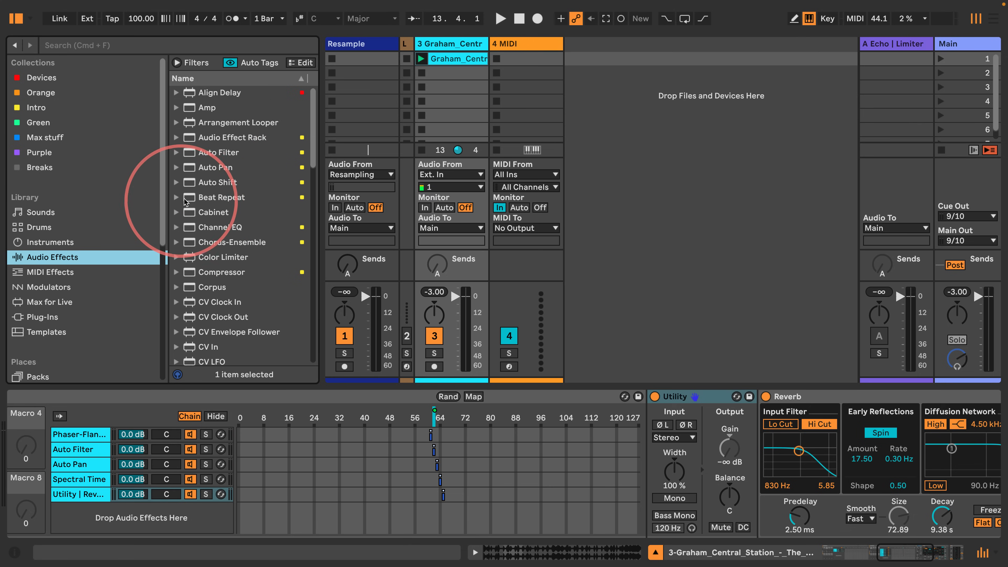
left_click_drag(223, 197, 95, 522)
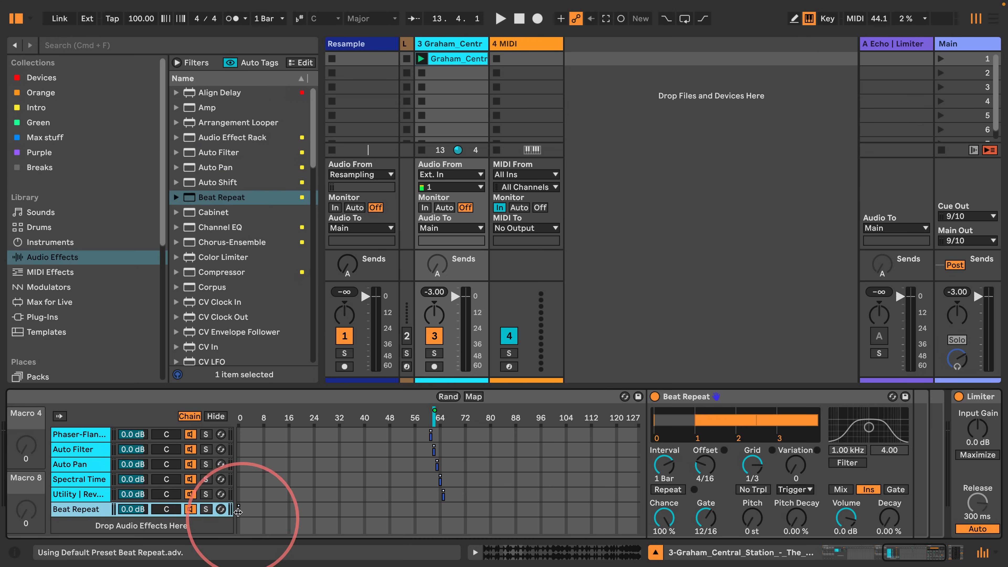
left_click_drag(238, 510, 444, 529)
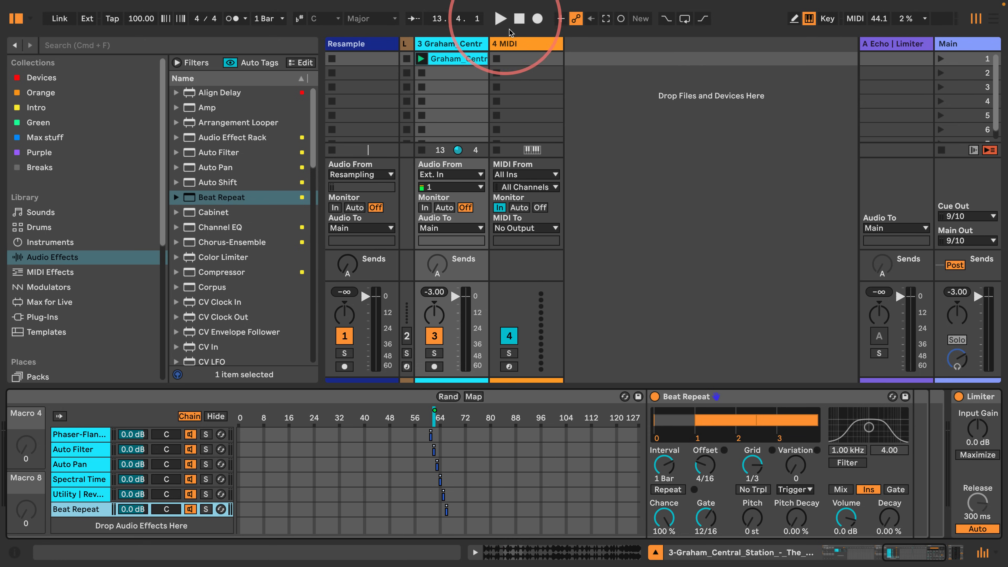
- Show the MIDI track's MIDI Monitor and play E3 and F3 over the loop to test switching to Beat Repeat
left_click(516, 43)
left_click_drag(889, 554, 864, 551)
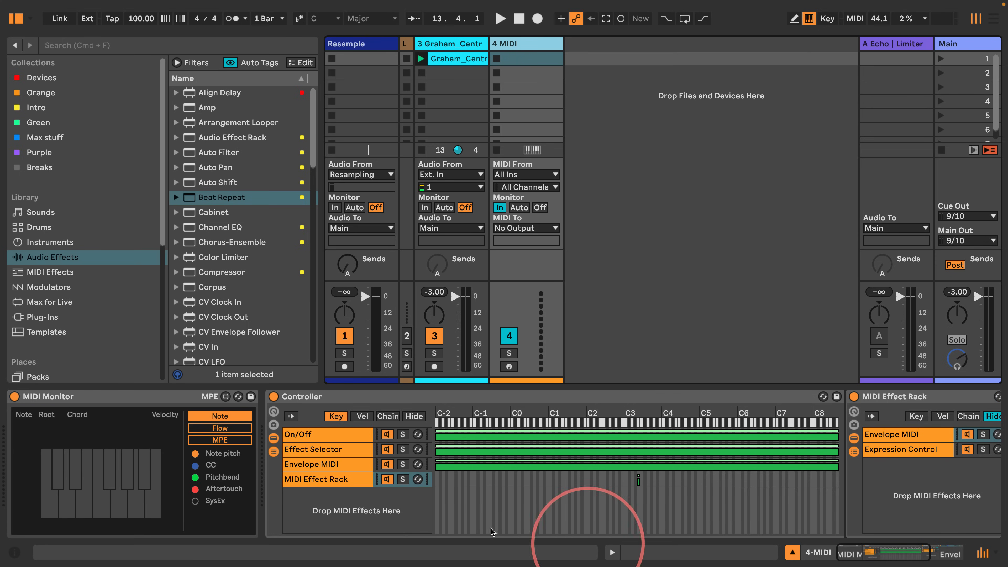
key("d")
key("space")
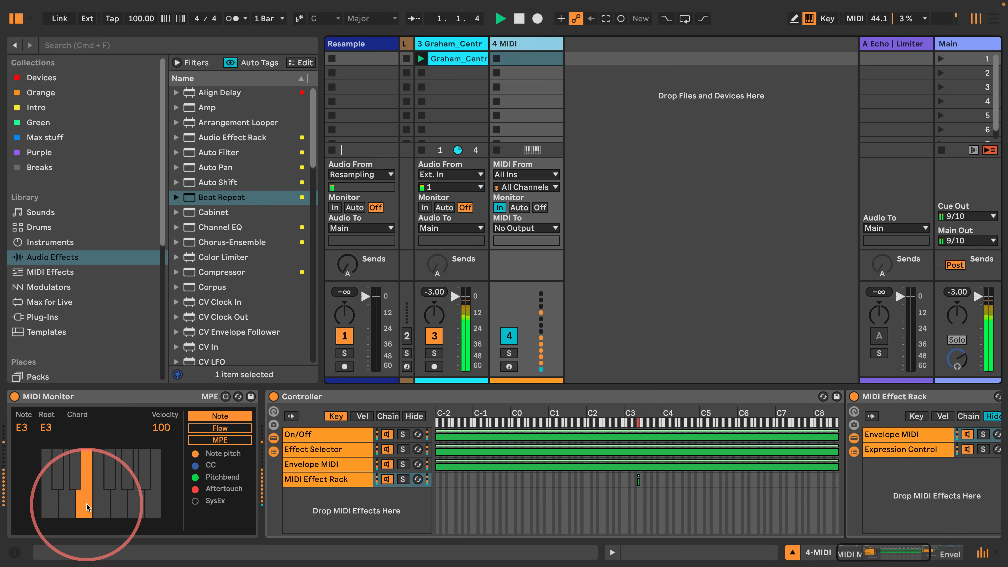
key("f")
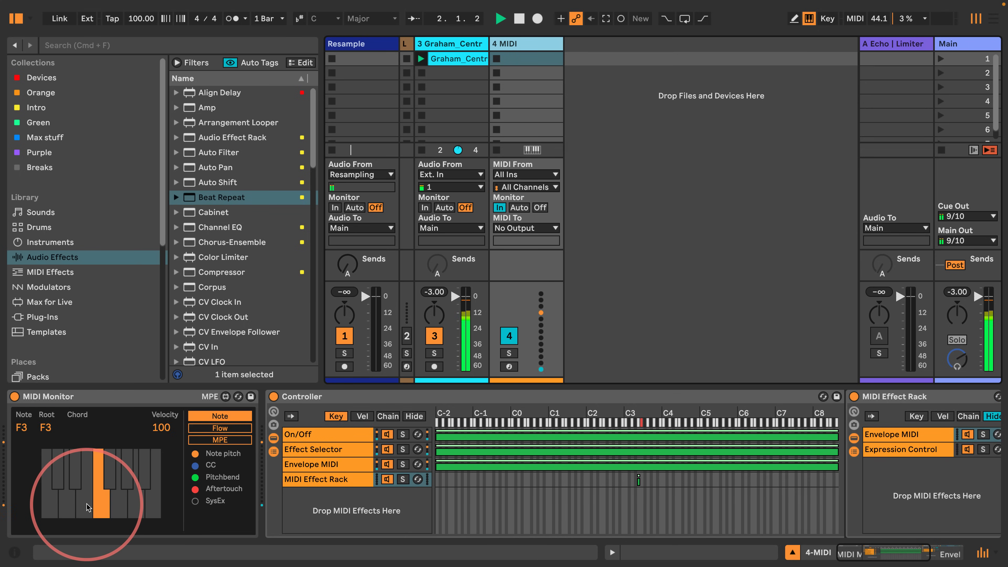
key("f")
key("f")
- Set Beat Repeat's Offset to 0, Grid to 1/16 and Interval to 1/4 while the loop plays
left_click(451, 44)
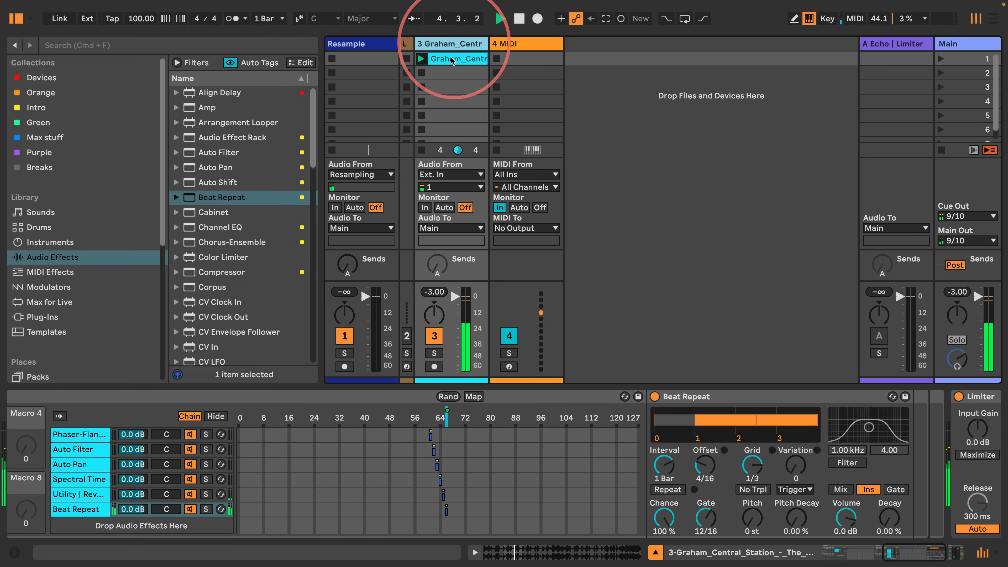
double_click(706, 466)
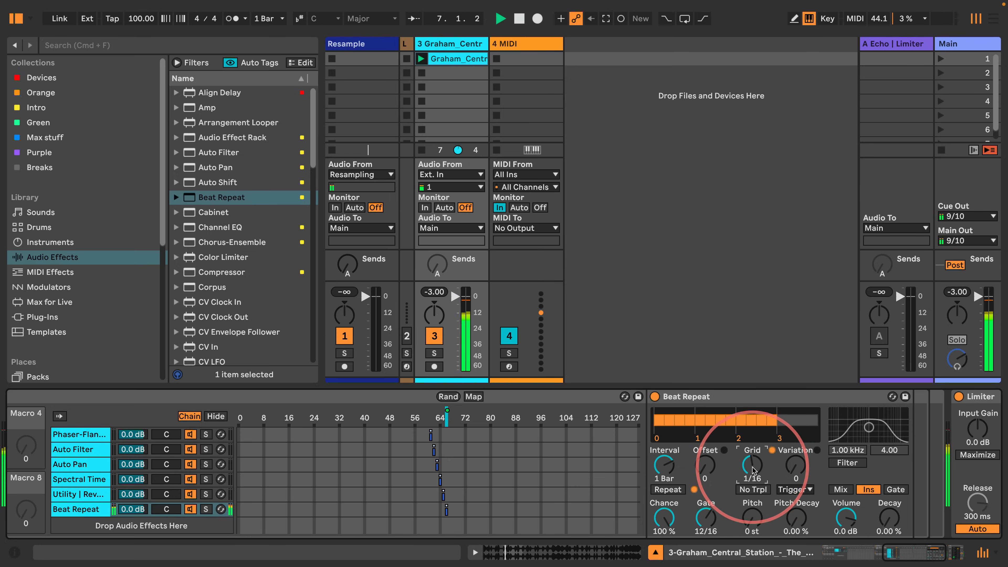
left_click_drag(794, 471, 792, 471)
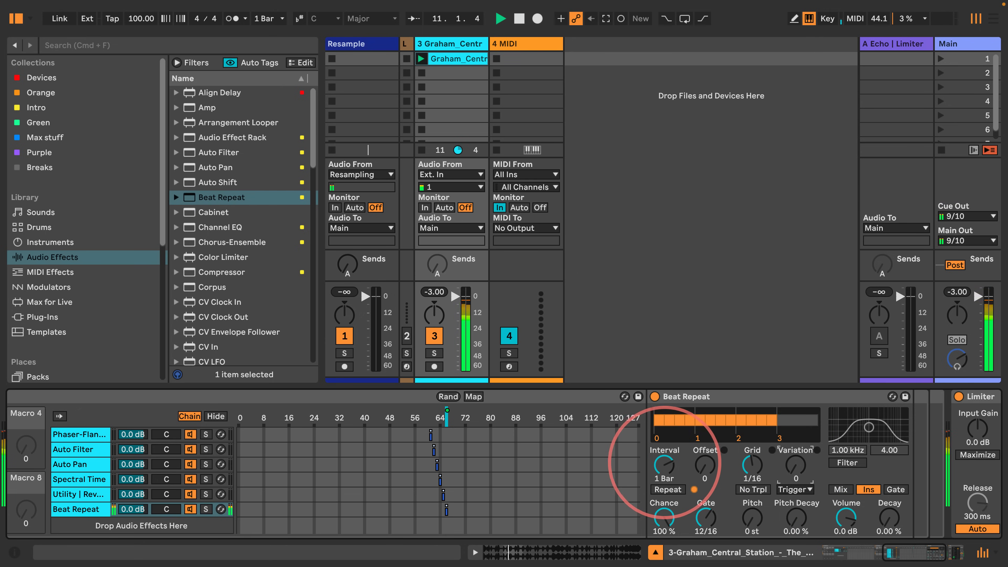
left_click_drag(664, 464, 664, 489)
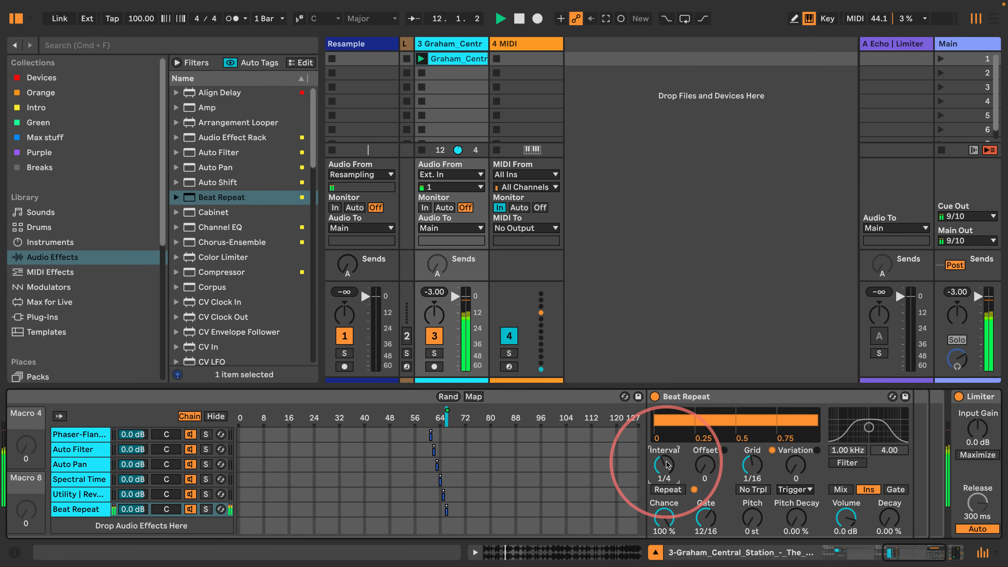
- Return to the MIDI track's MIDI Monitor and play F3 over the loop to test the adjusted Beat Repeat
left_click(528, 58)
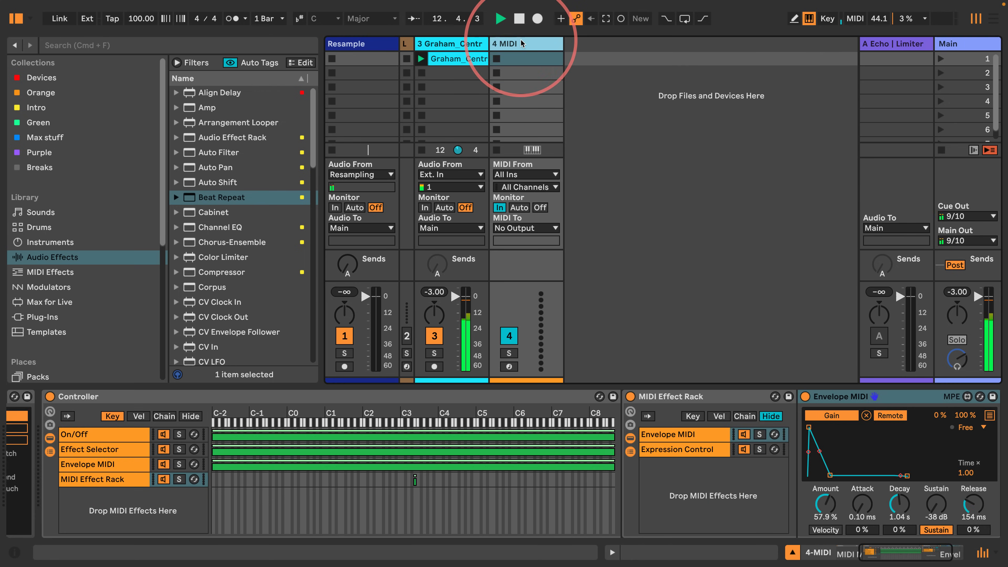
left_click_drag(917, 566, 883, 560)
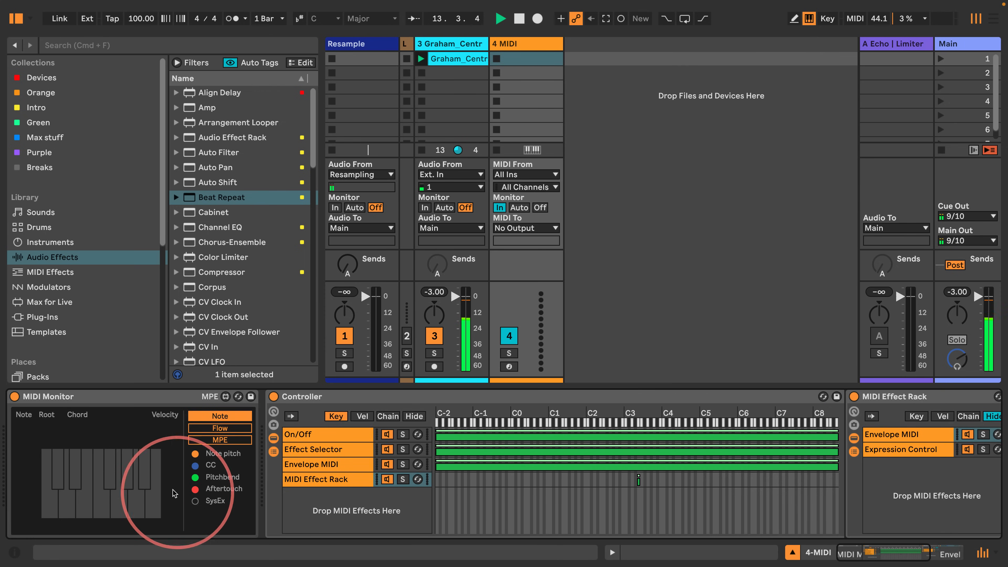
left_click(104, 492)
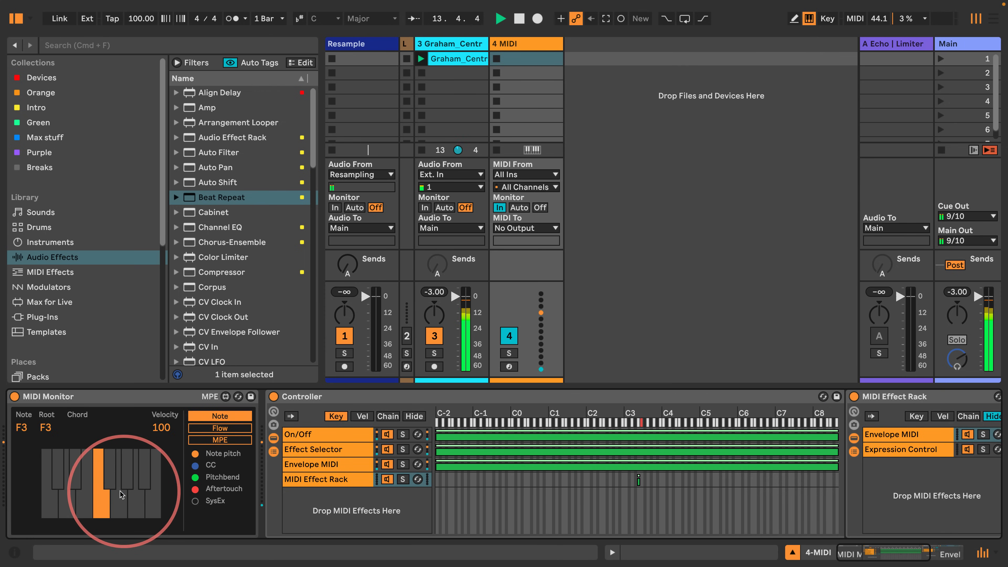
left_click(100, 497)
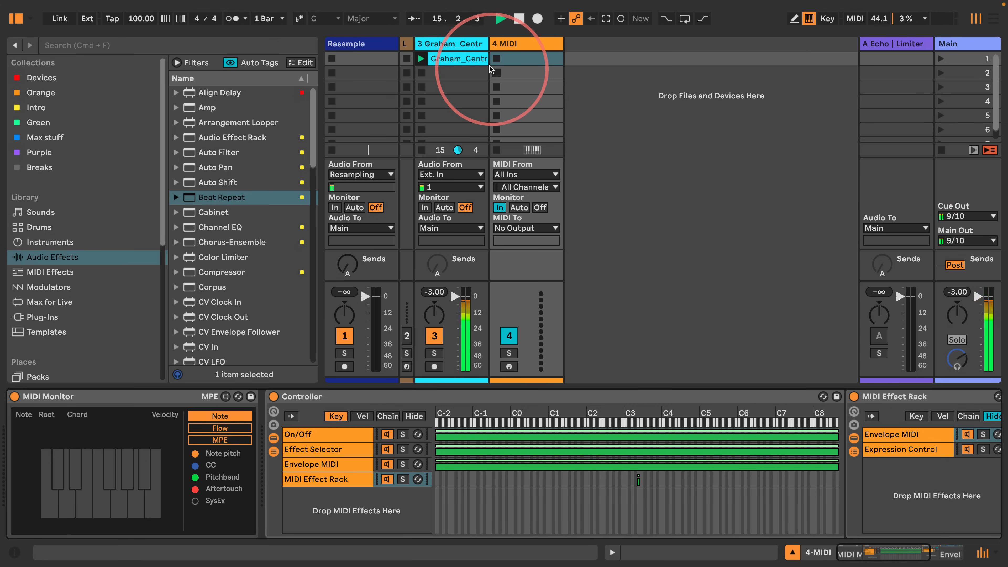
- Set Beat Repeat's Chance to 0 % and try its Repeat switch while the loop plays
left_click(461, 43)
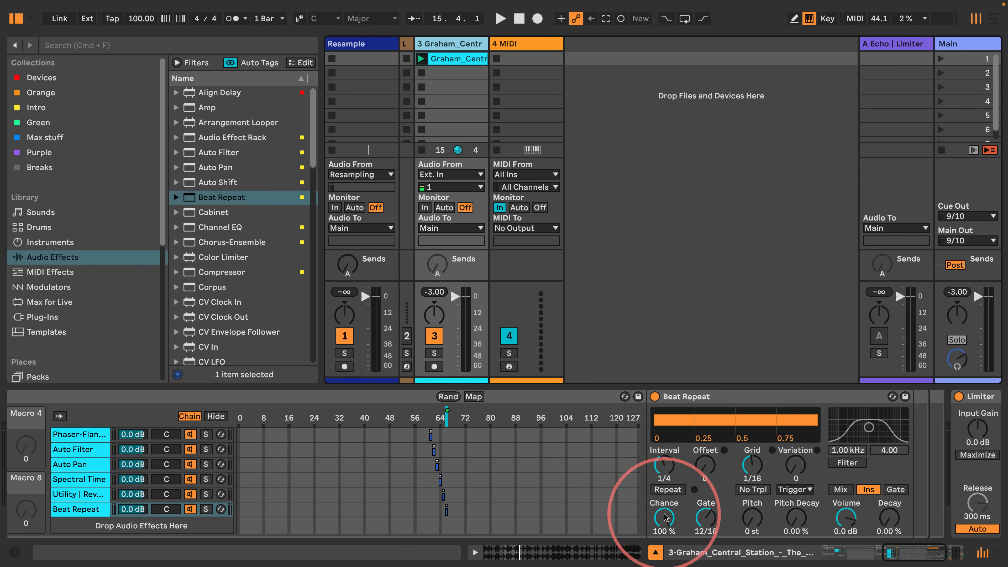
left_click_drag(664, 517, 664, 560)
key("space")
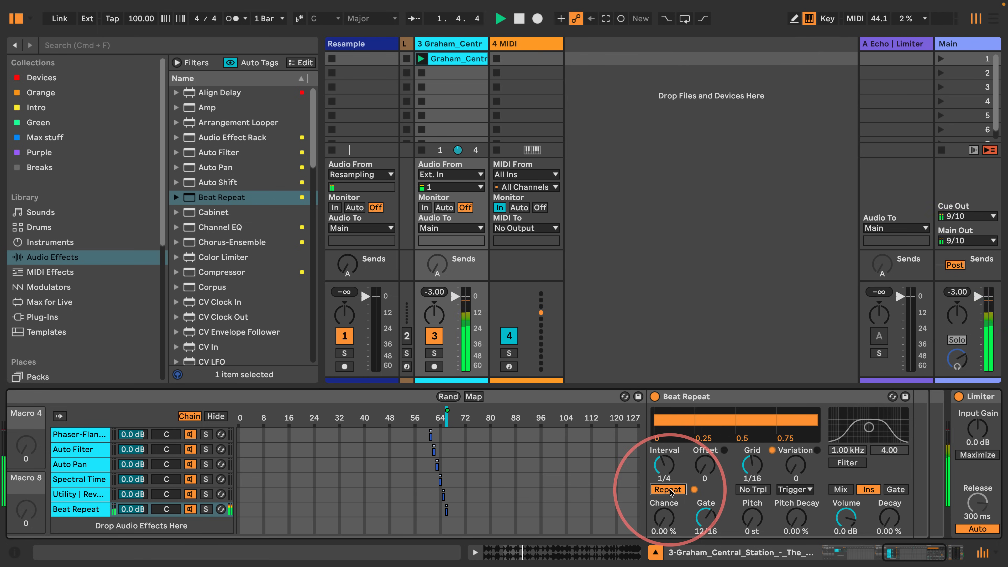
- Add another Envelope MIDI as a new chain in the Controller rack and limit its key zone to F3
left_click(512, 43)
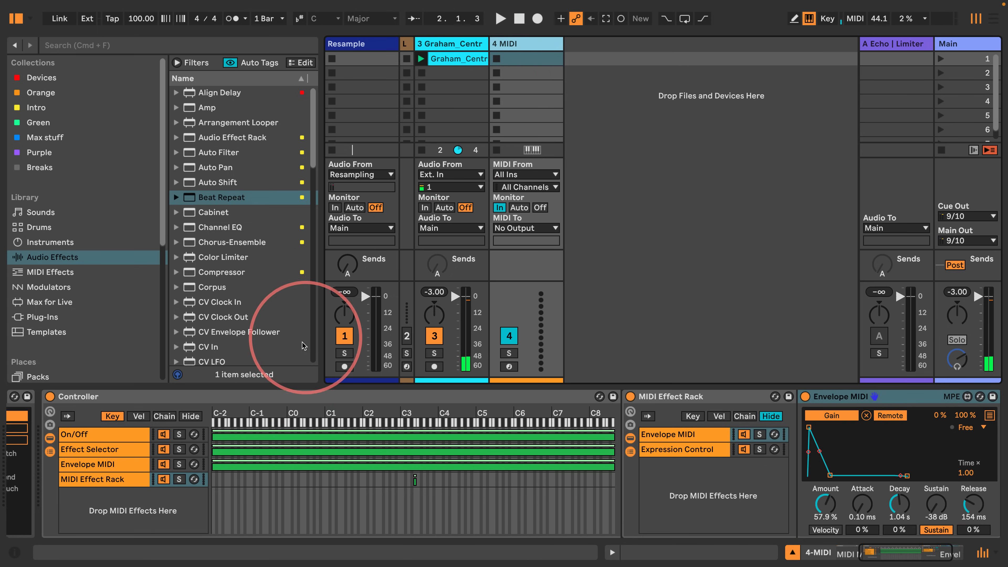
left_click(51, 272)
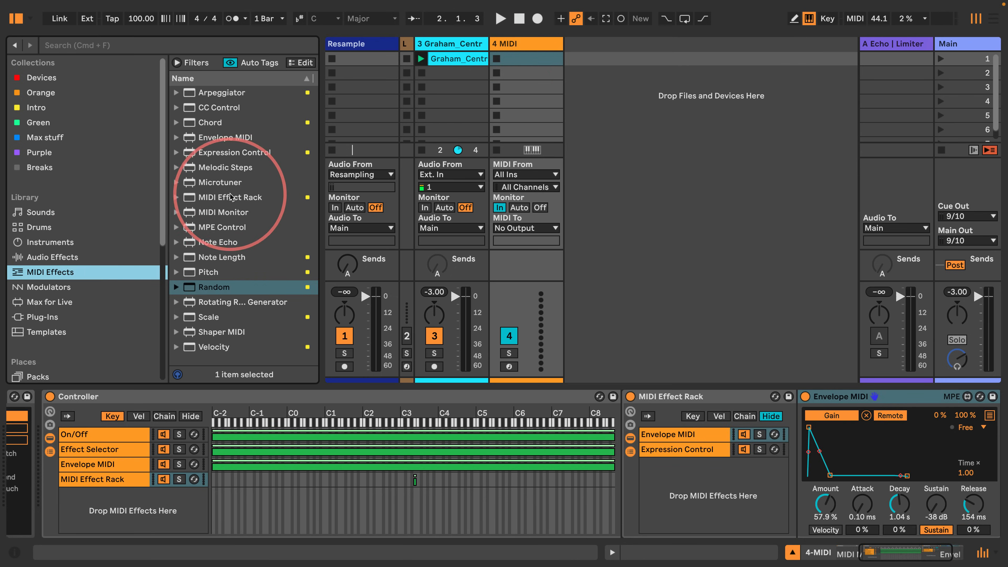
left_click_drag(225, 137, 145, 510)
left_click_drag(214, 497, 416, 512)
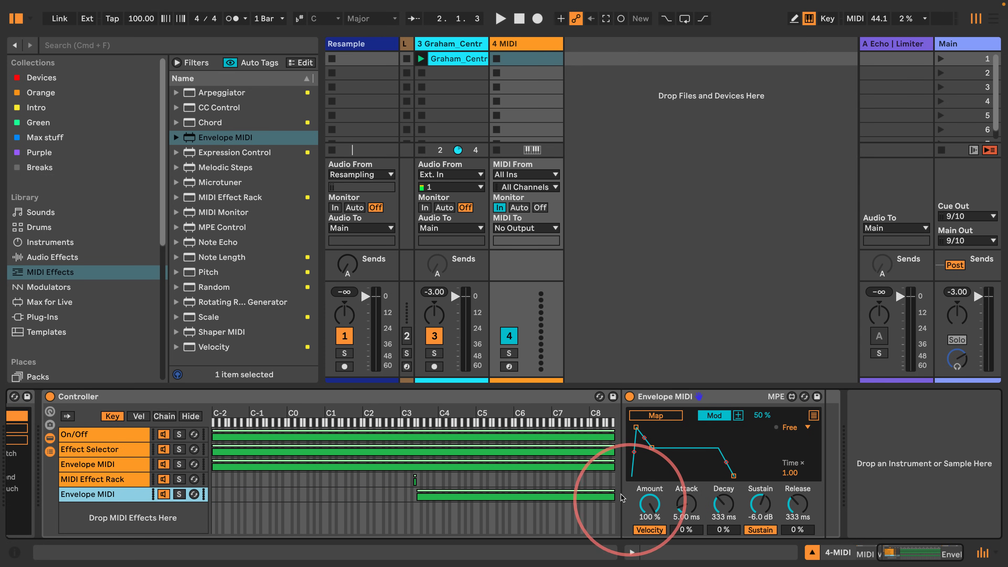
left_click_drag(614, 497, 356, 504)
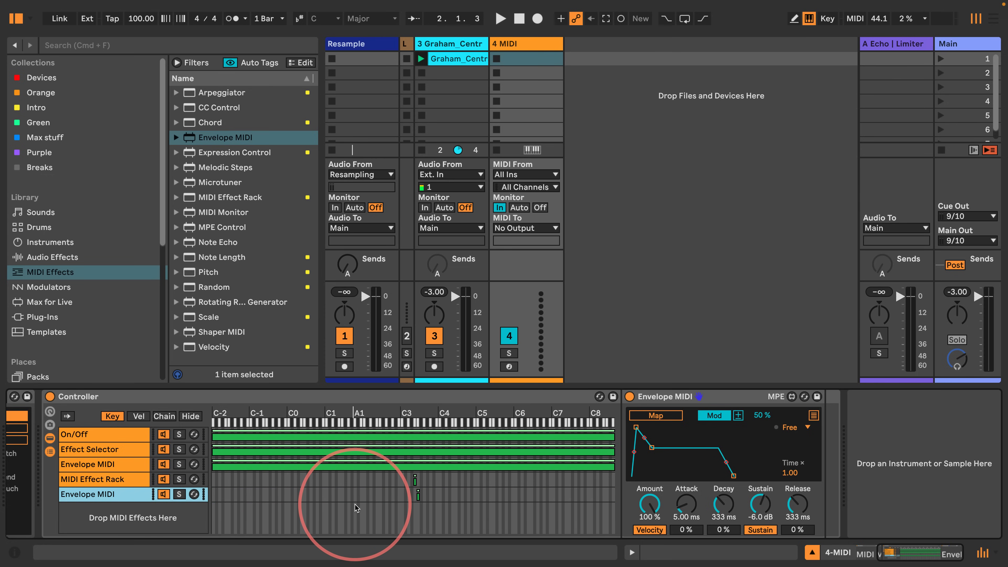
- Set the new Envelope MIDI to Remote, Attack 0.10 ms, Decay 1.00 ms, Sustain 0.0 dB and Release 1.00 ms, with Velocity off
left_click(714, 415)
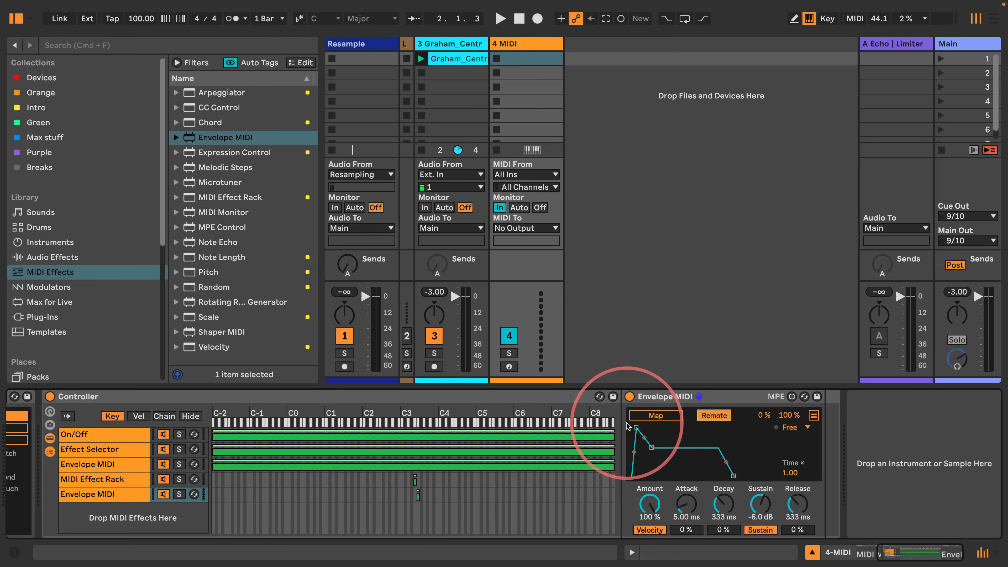
left_click_drag(691, 505, 719, 536)
left_click_drag(755, 504, 805, 332)
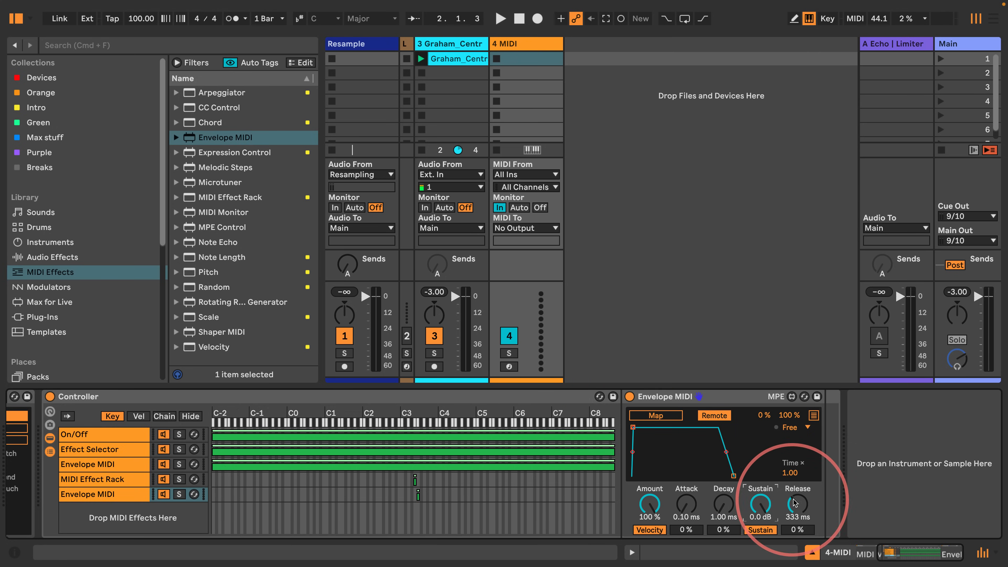
left_click_drag(794, 504, 795, 530)
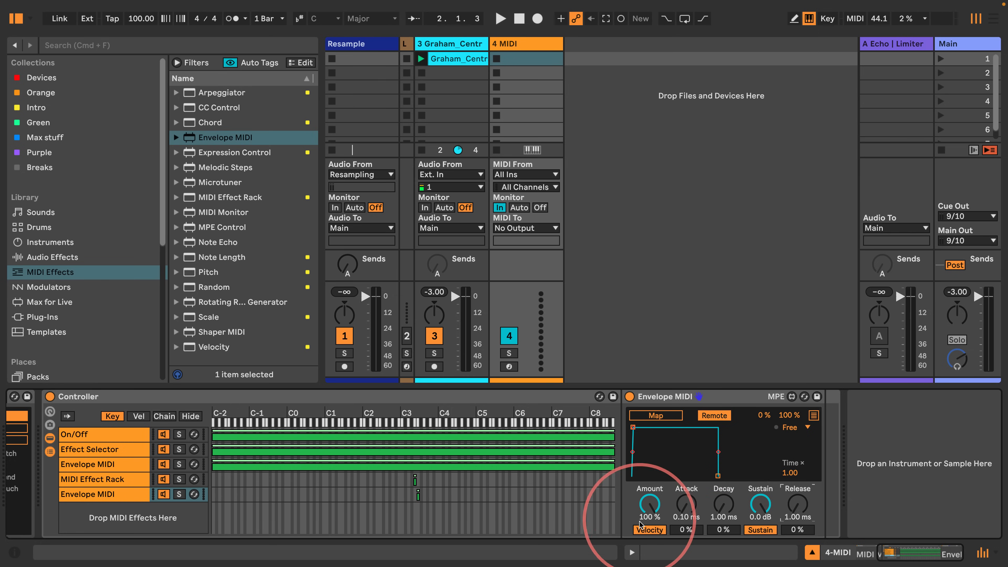
left_click(648, 531)
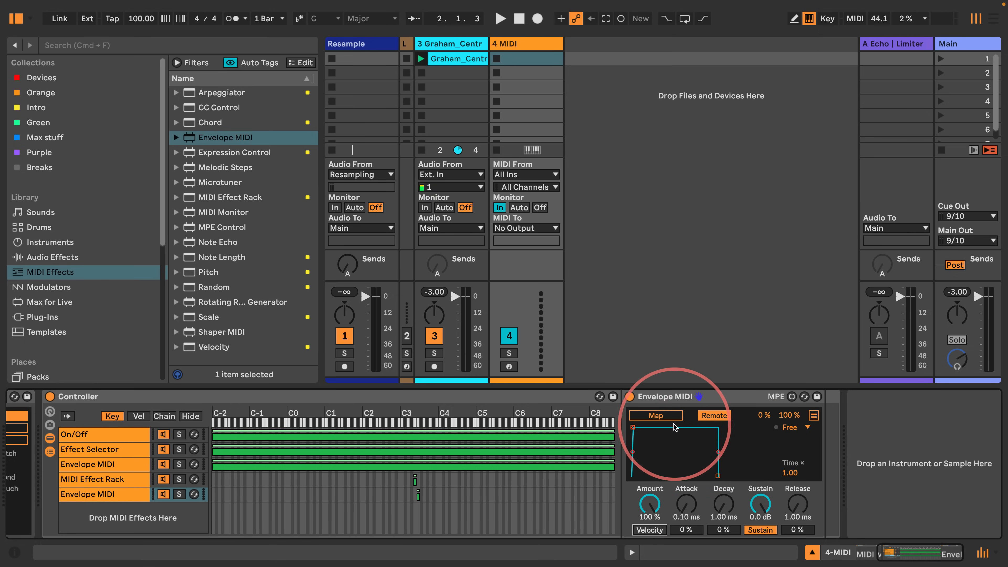
- Map the F3 Envelope MIDI to Beat Repeat's Repeat switch and play the loop to test it
left_click(656, 415)
left_click(465, 52)
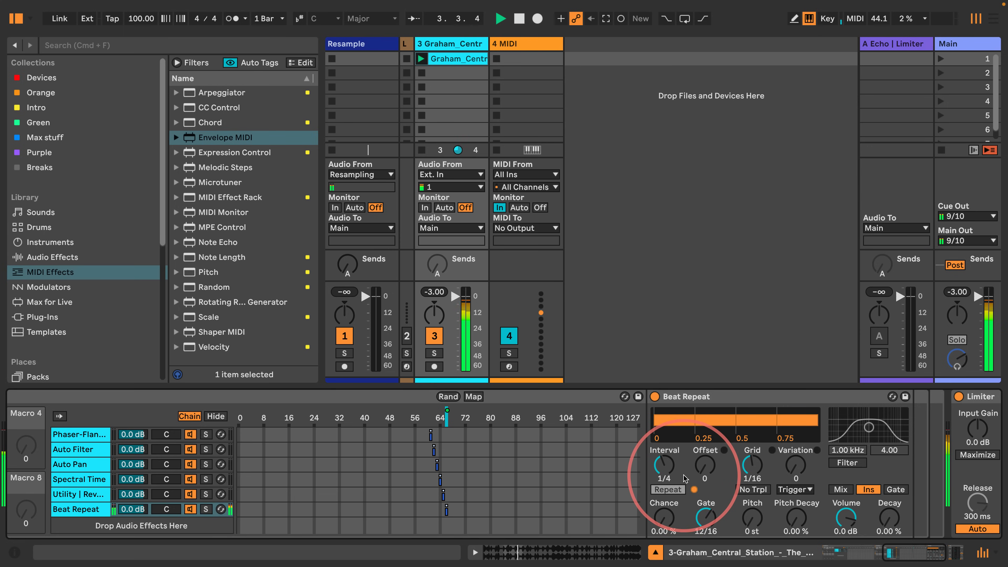
- Play F3 repeatedly on the MIDI Monitor keyboard while the loop runs to test the Beat Repeat trigger
left_click(528, 58)
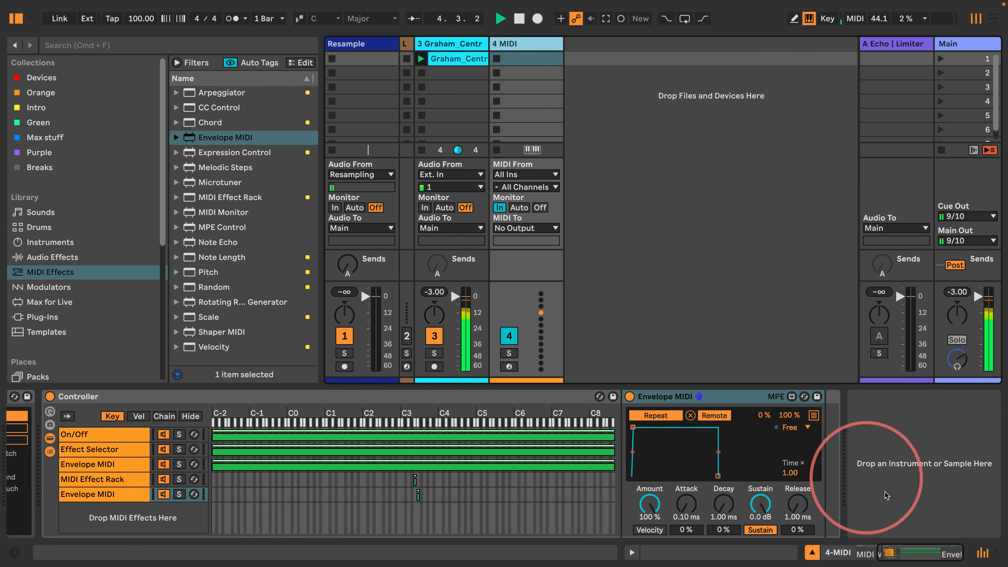
left_click_drag(893, 544, 853, 549)
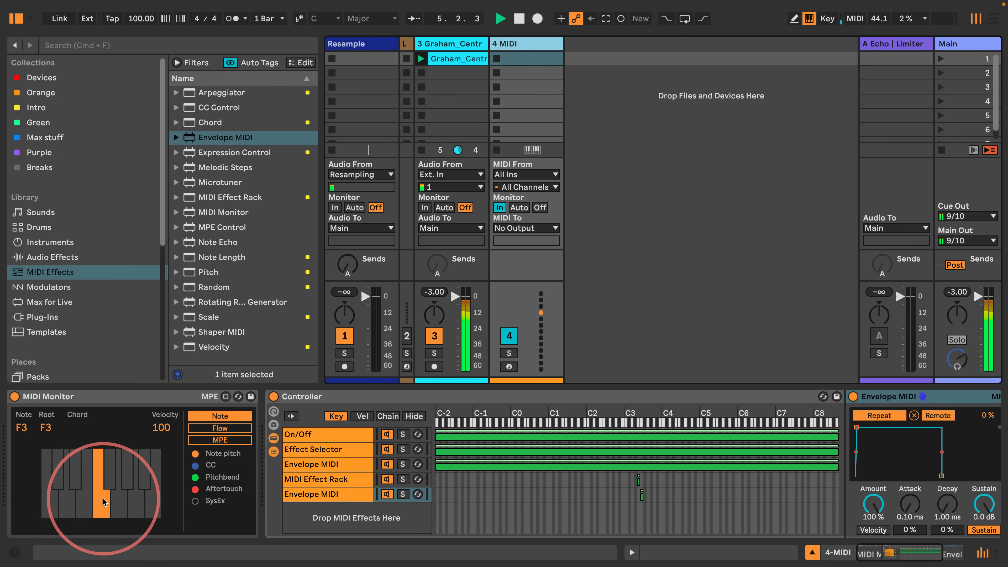
left_click(100, 497)
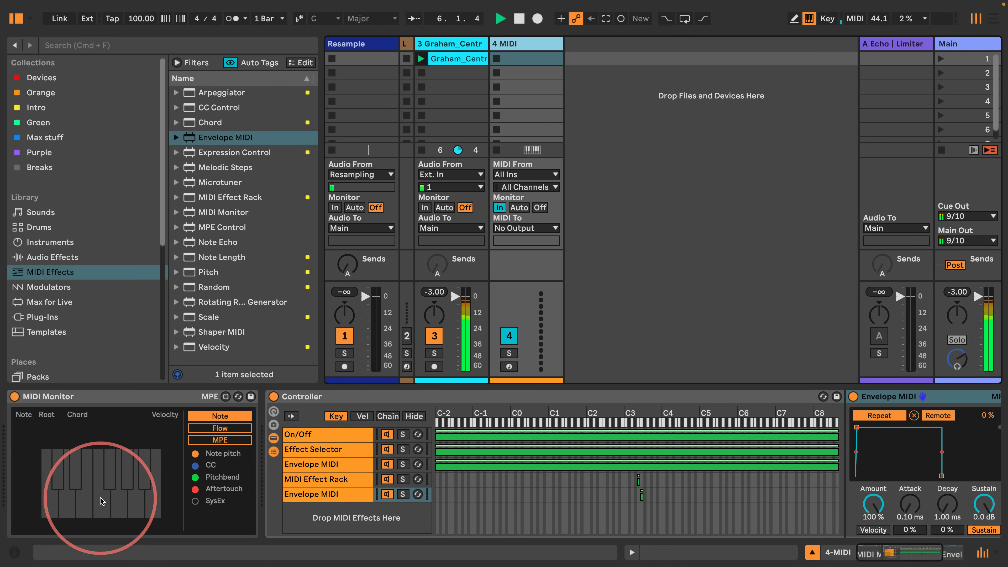
left_click(100, 497)
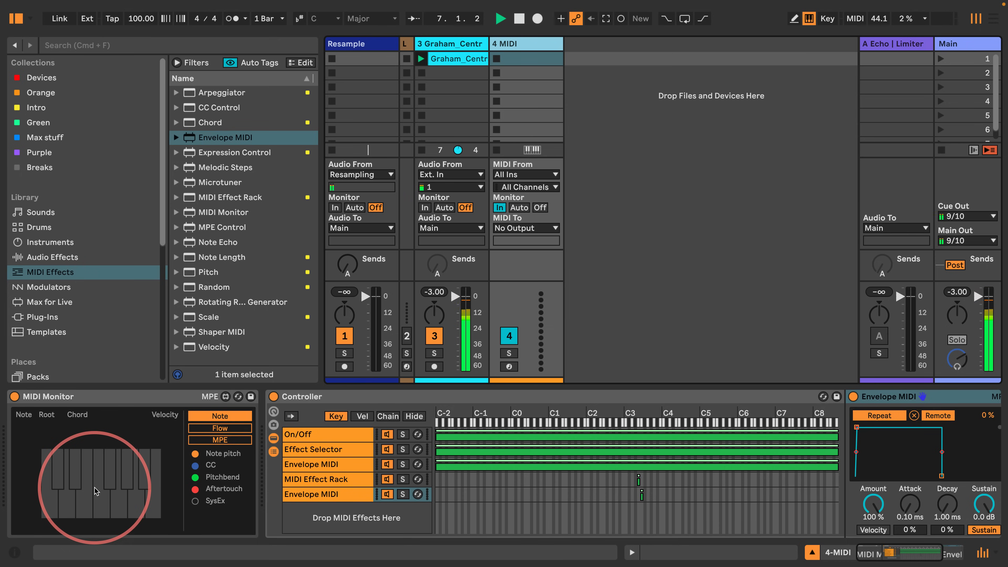
left_click(95, 487)
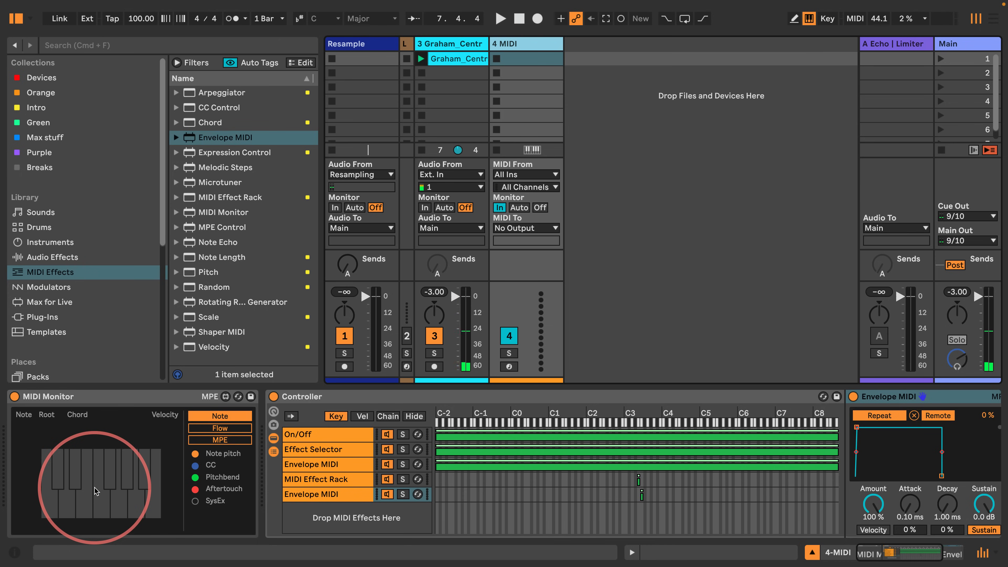
- Rename the F3 Envelope MIDI chain in the Controller rack to Repeater
left_click(452, 43)
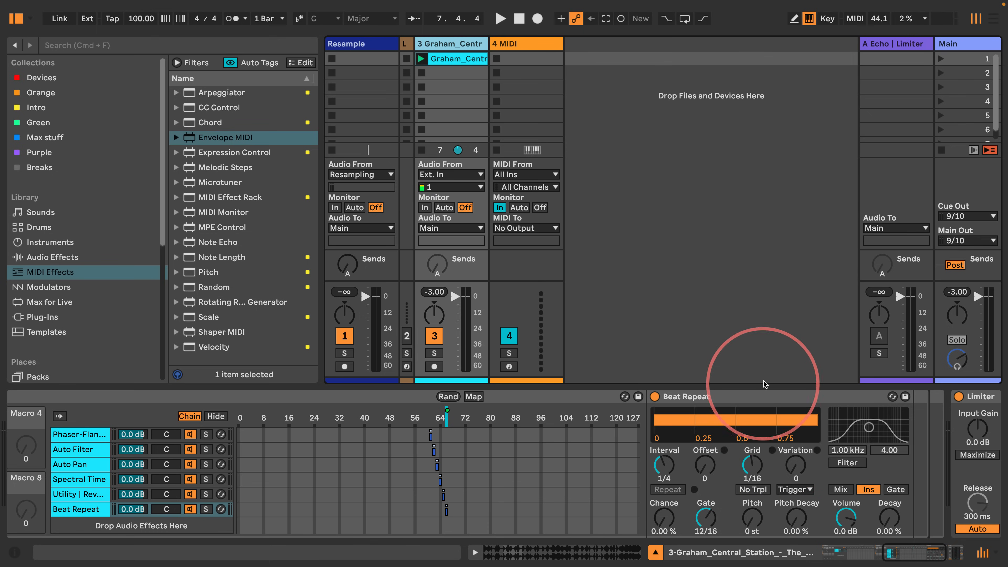
left_click(524, 59)
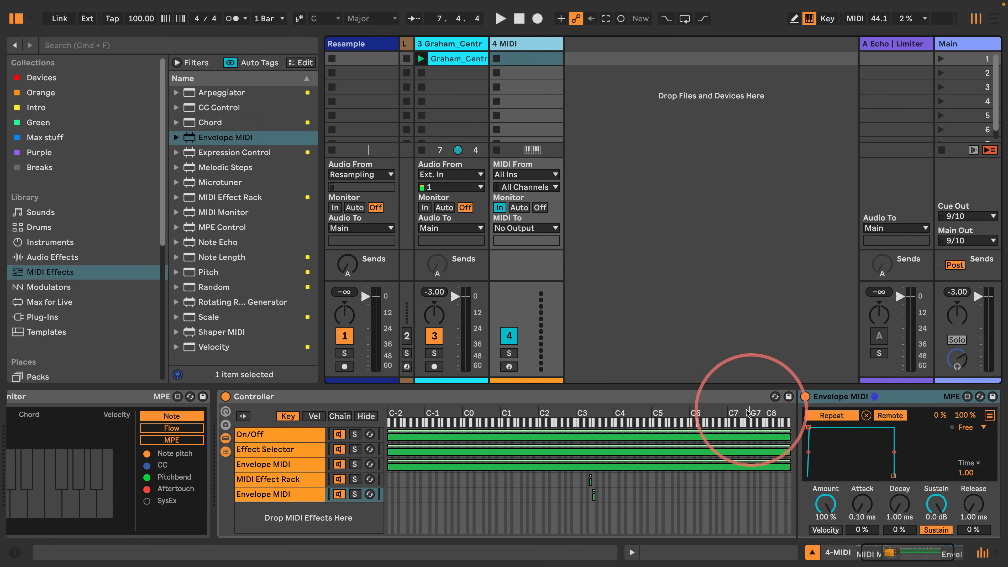
left_click(279, 494)
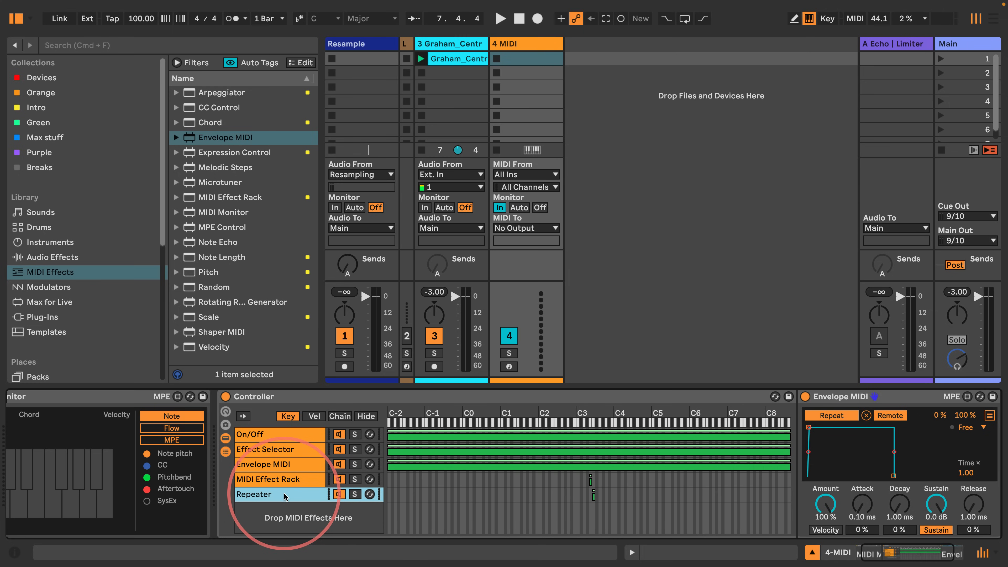
- Group the Repeater chain's Envelope MIDI into a MIDI Effect Rack and add Shaper MIDI to it as a second chain
scroll(841, 405, "right", 3)
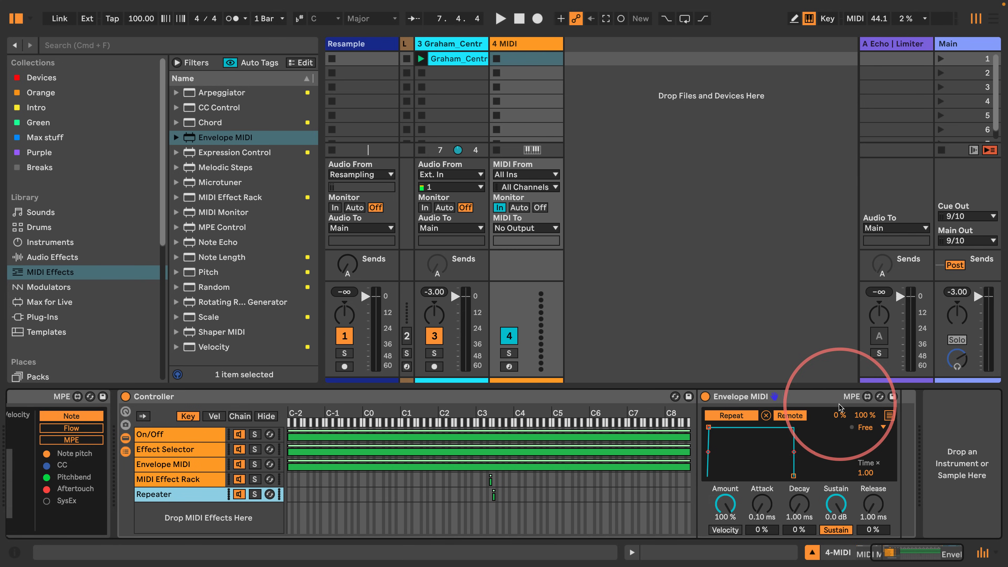
left_click(767, 401)
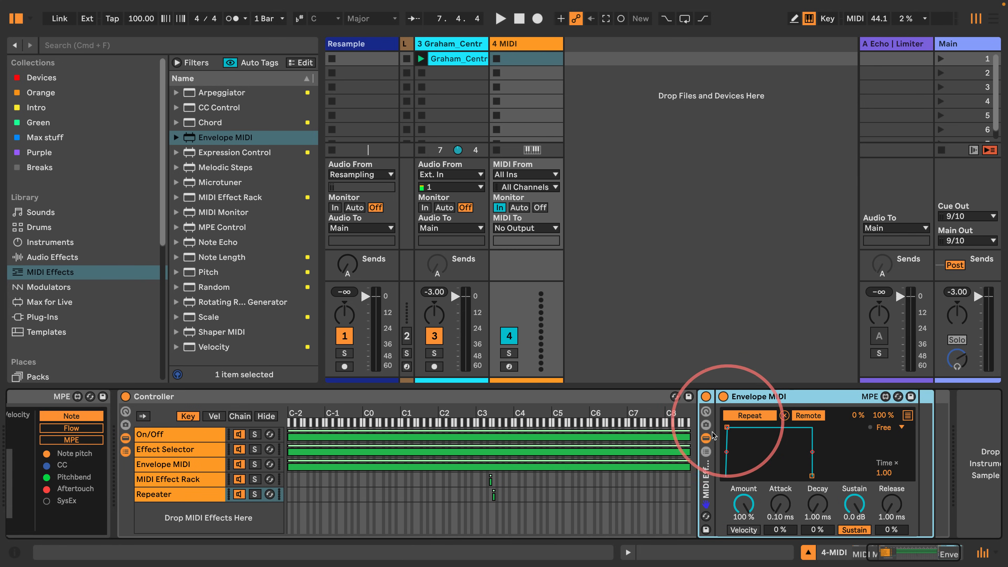
key("super+g")
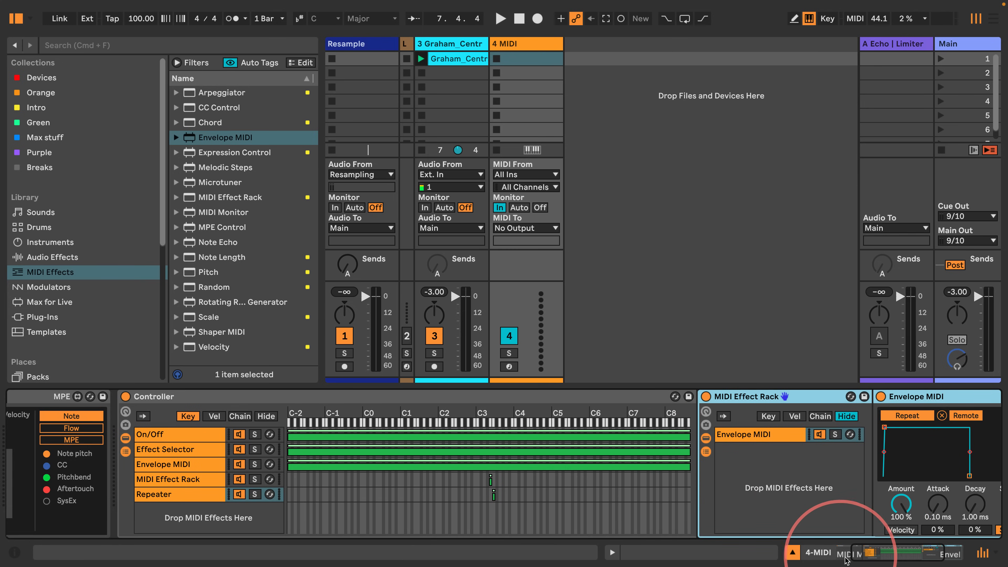
scroll(862, 540, "right", 5)
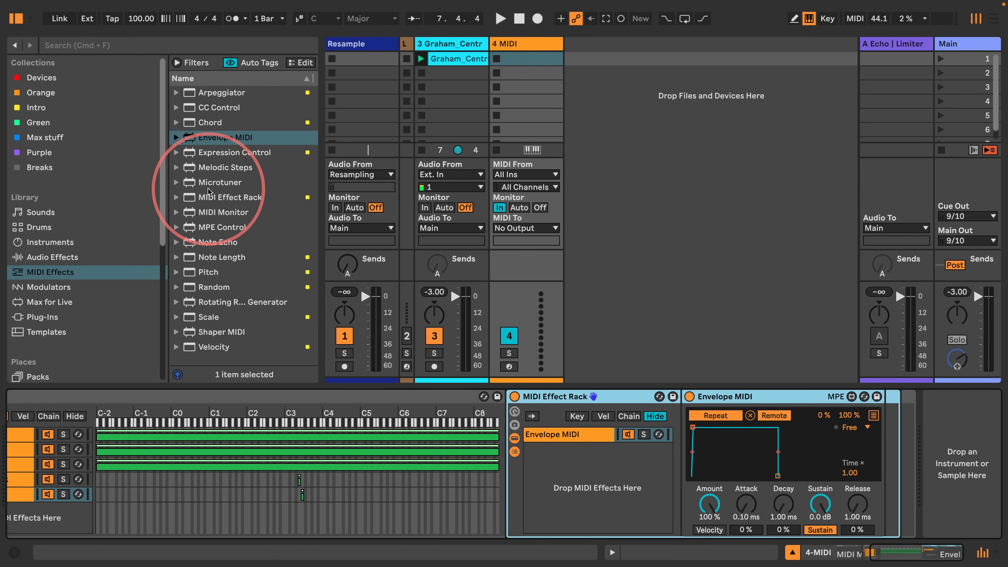
left_click(59, 285)
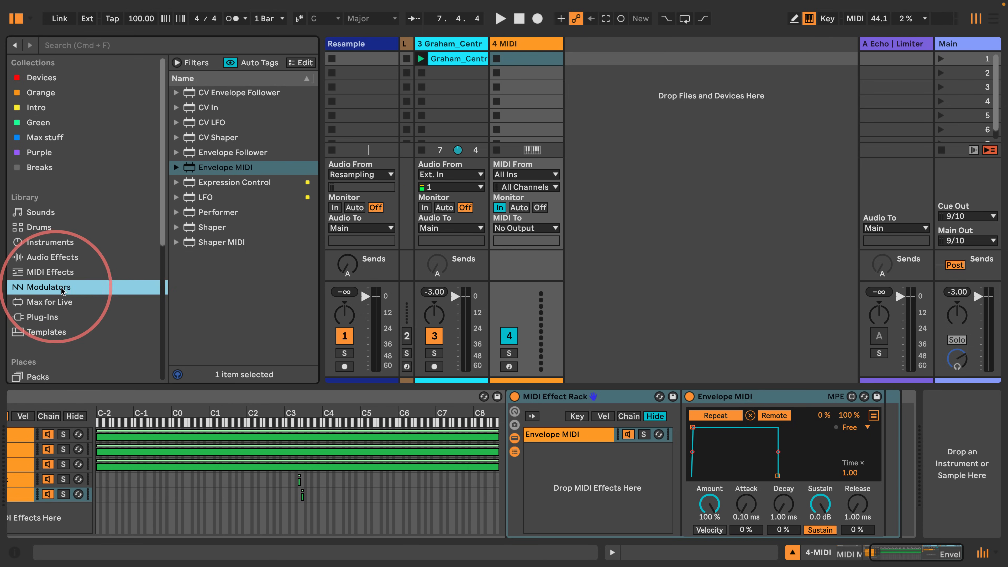
left_click_drag(202, 242, 549, 483)
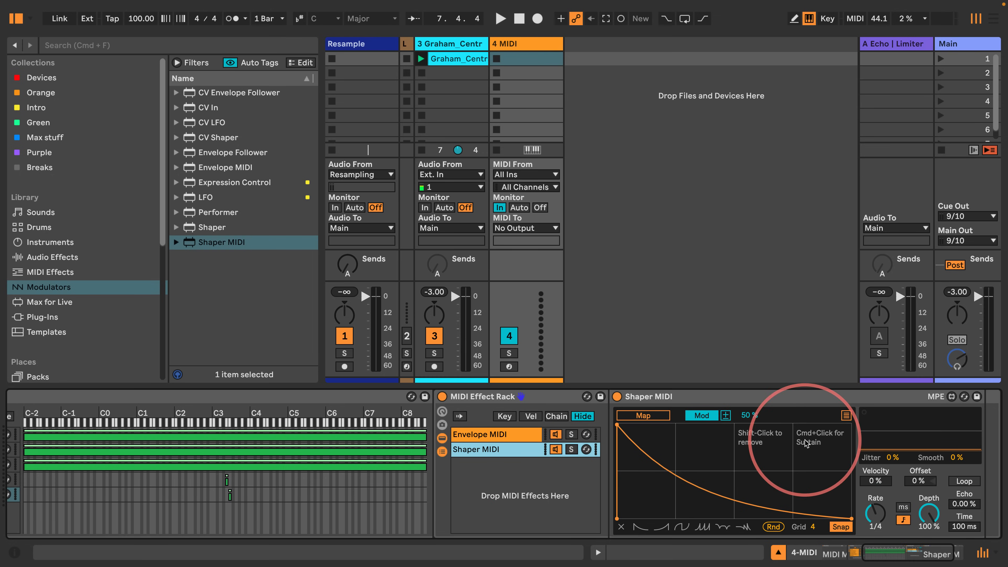
- Set Shaper MIDI to Remote and draw a four-step curve that goes from mid level to lower, higher and mid level again
left_click(702, 416)
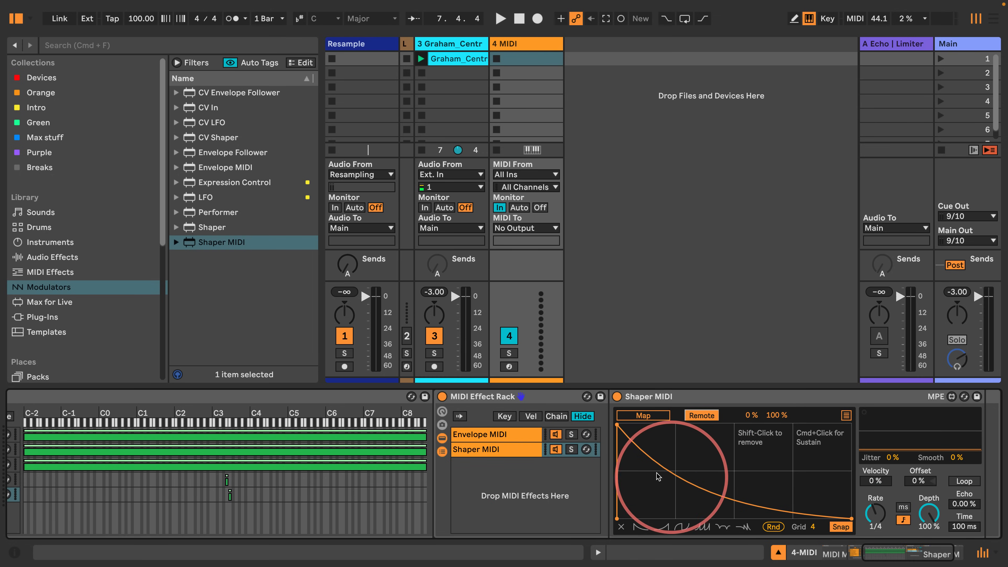
left_click(676, 464)
left_click_drag(677, 465, 679, 474)
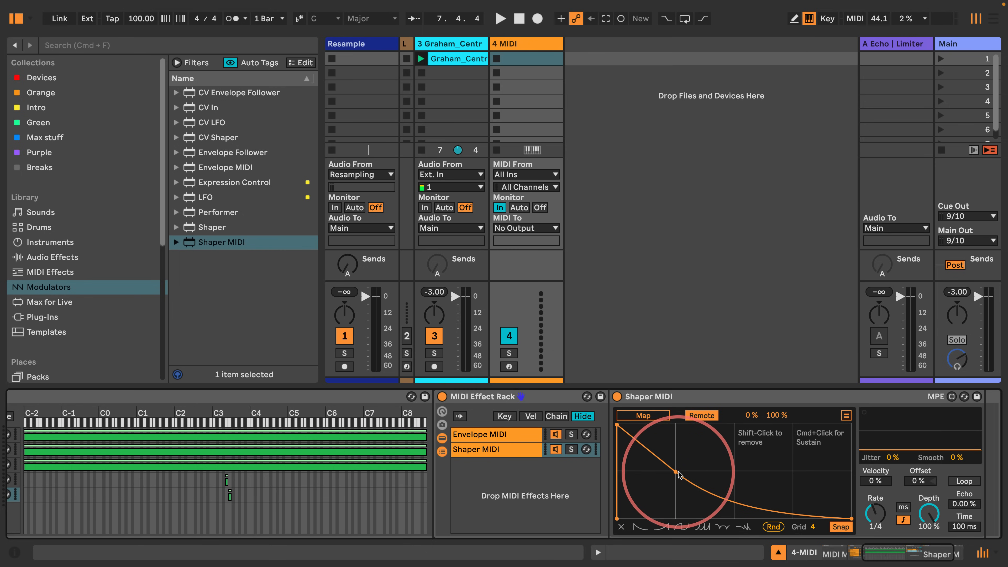
left_click_drag(617, 425, 609, 473)
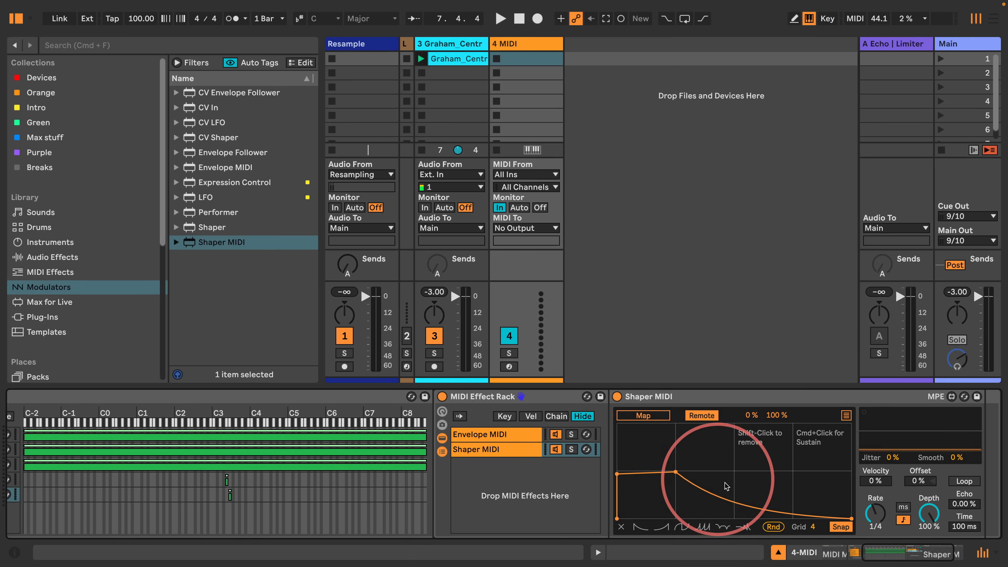
left_click_drag(731, 502, 729, 488)
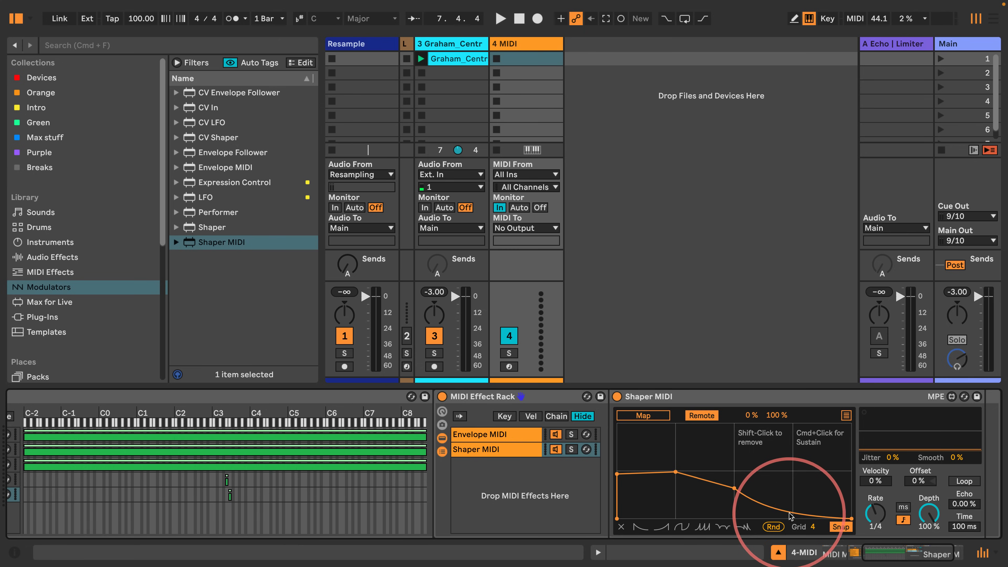
left_click_drag(788, 513, 755, 450)
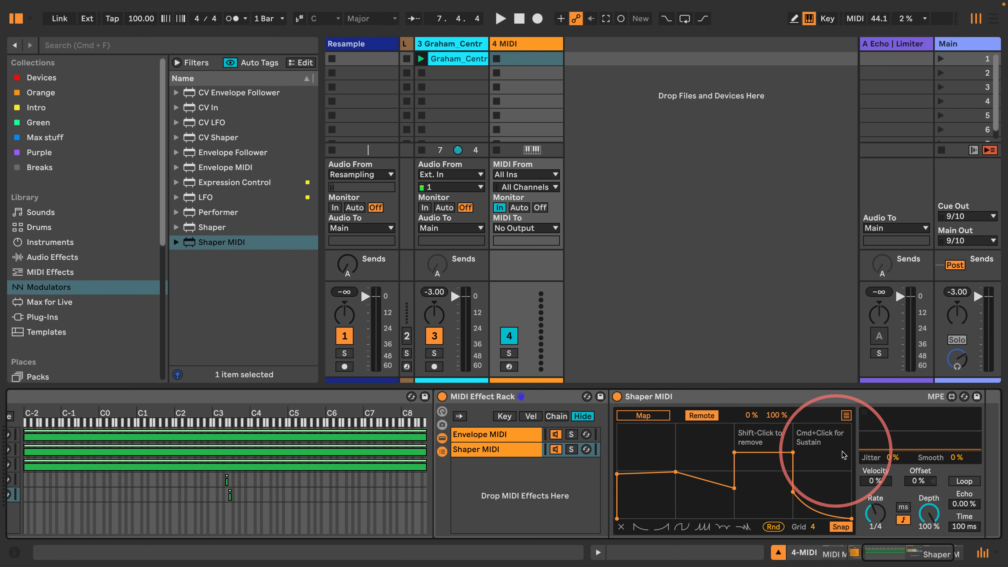
left_click_drag(703, 482, 676, 488)
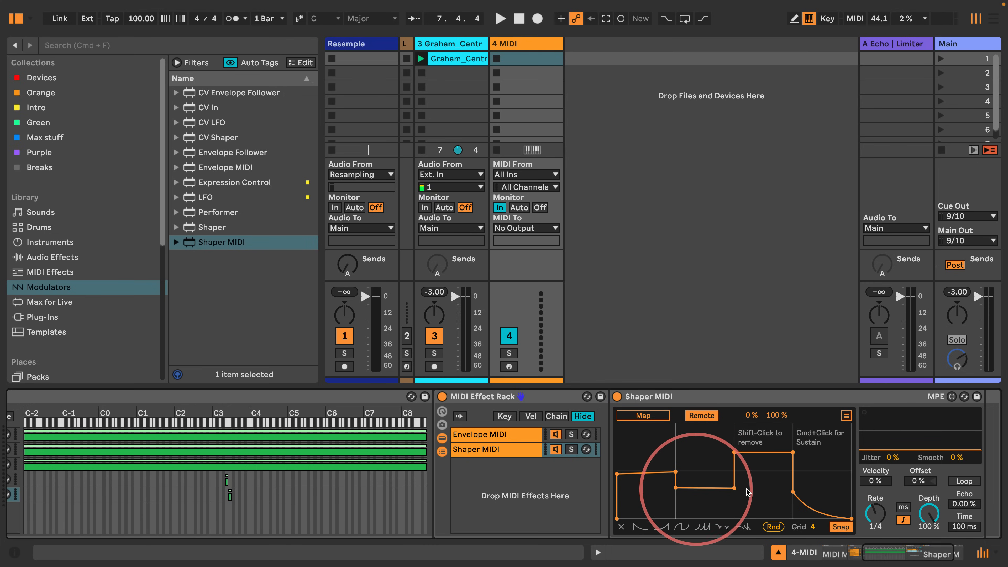
left_click_drag(851, 518, 847, 473)
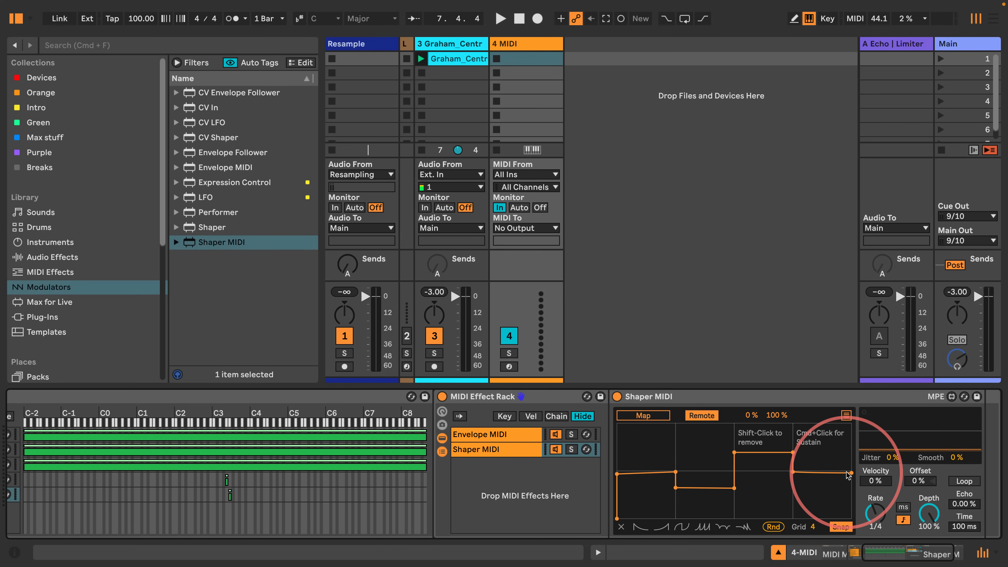
left_click_drag(617, 474, 616, 469)
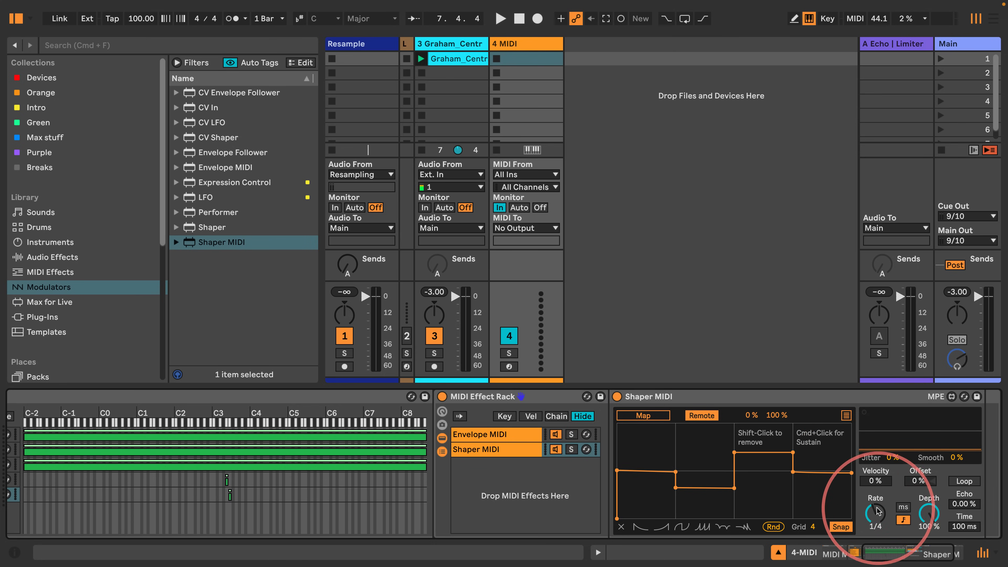
- Set Shaper MIDI's Rate to 1/2 and map it to Beat Repeat's Grid
left_click_drag(876, 516, 833, 511)
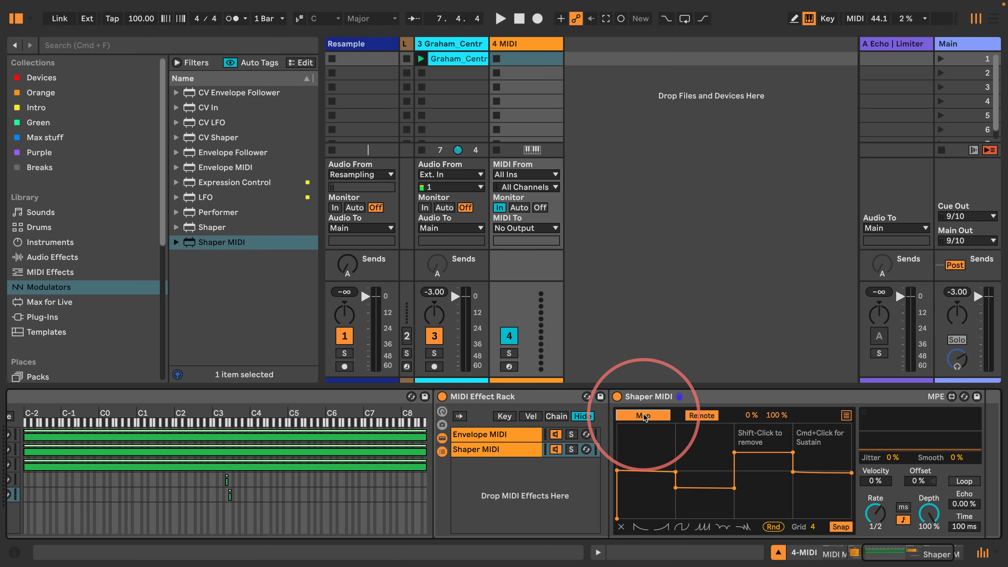
left_click(437, 47)
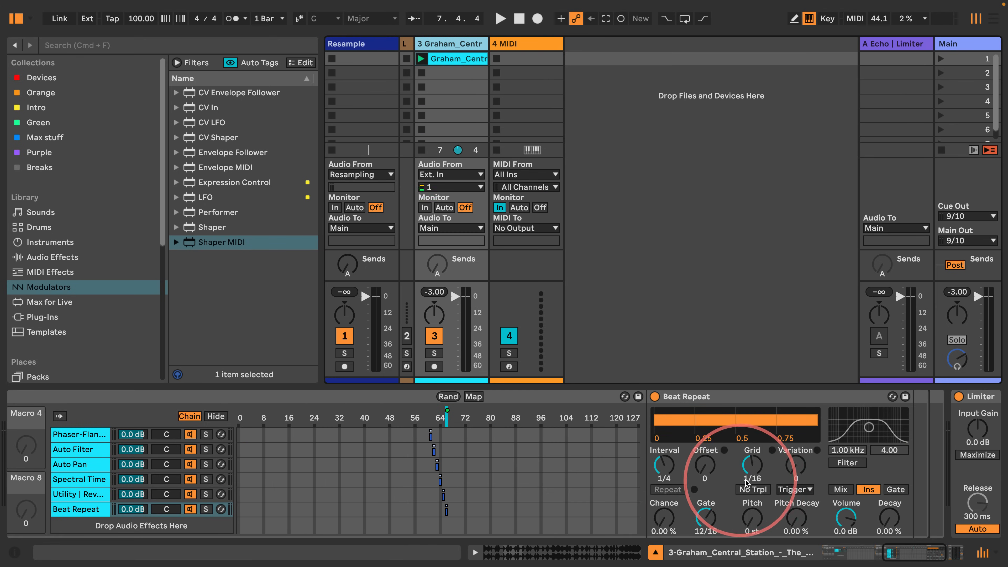
left_click(750, 468)
- Play the loop to hear Shaper MIDI drive Beat Repeat's Grid, and check Shaper MIDI's Loop option between plays
key("space")
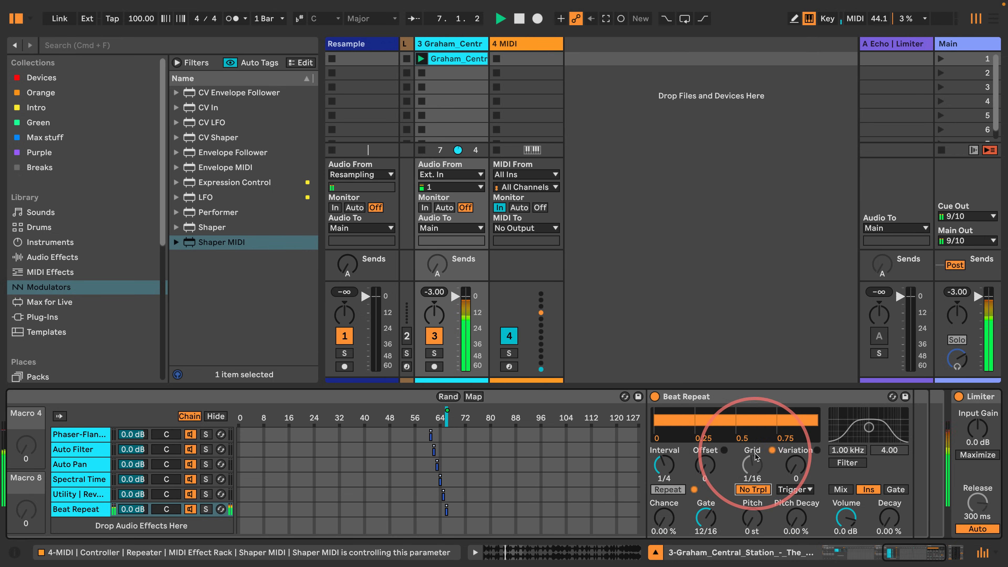
left_click(532, 59)
left_click(951, 484)
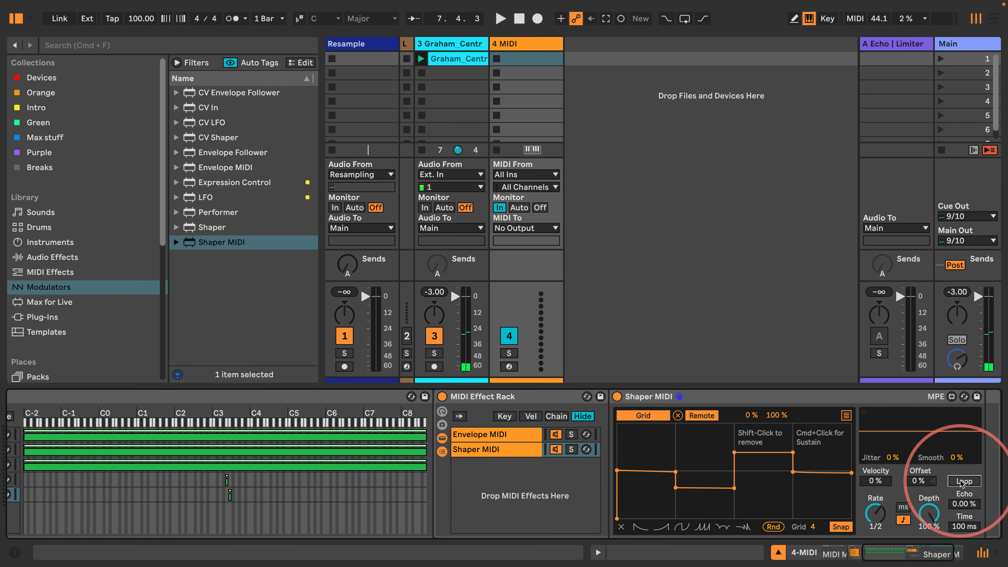
left_click(451, 47)
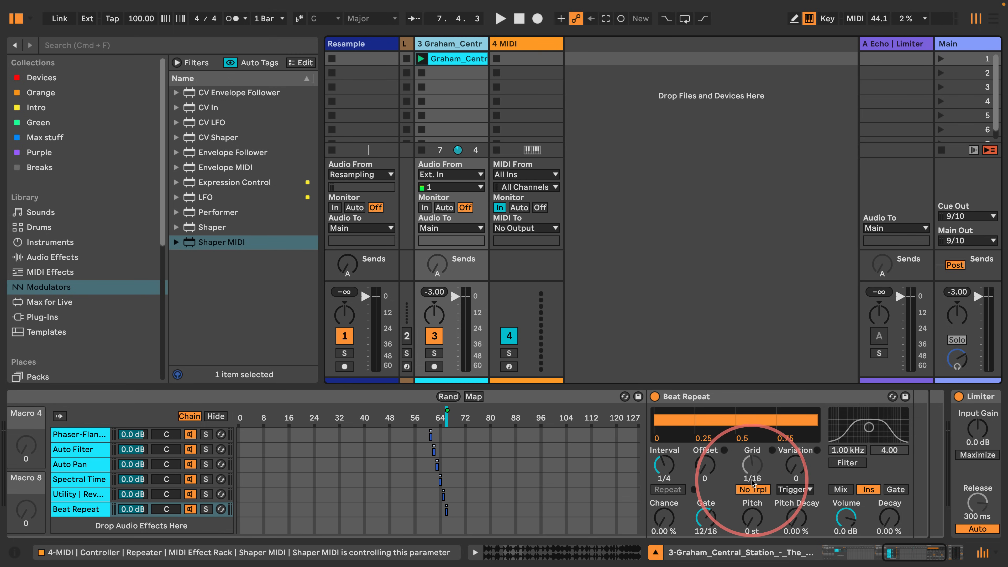
key("space")
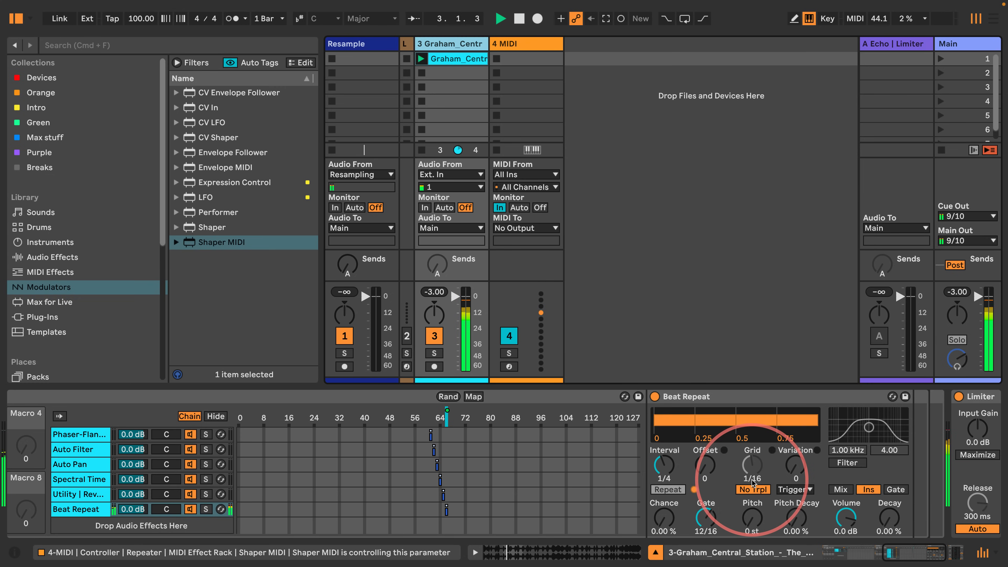
- Restart the loop and trigger F3 on the MIDI track to test the Repeater chain with its grid shaping
left_click(524, 44)
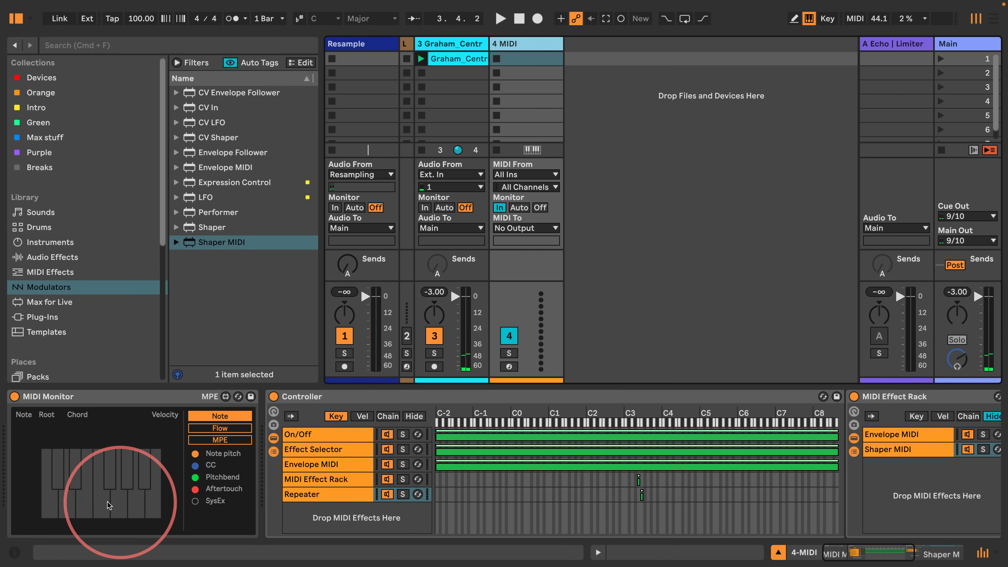
left_click(96, 501)
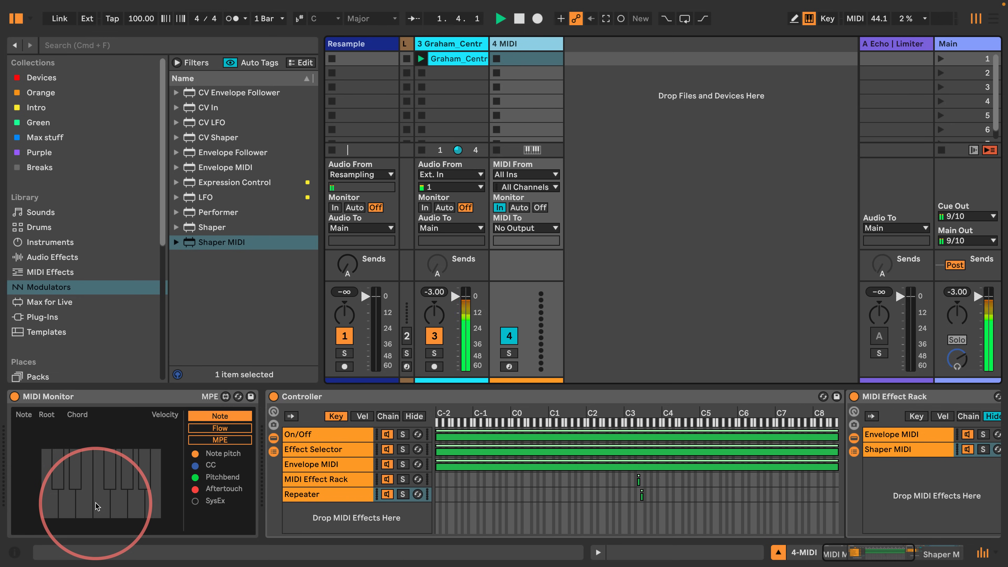
left_click(96, 502)
key("f")
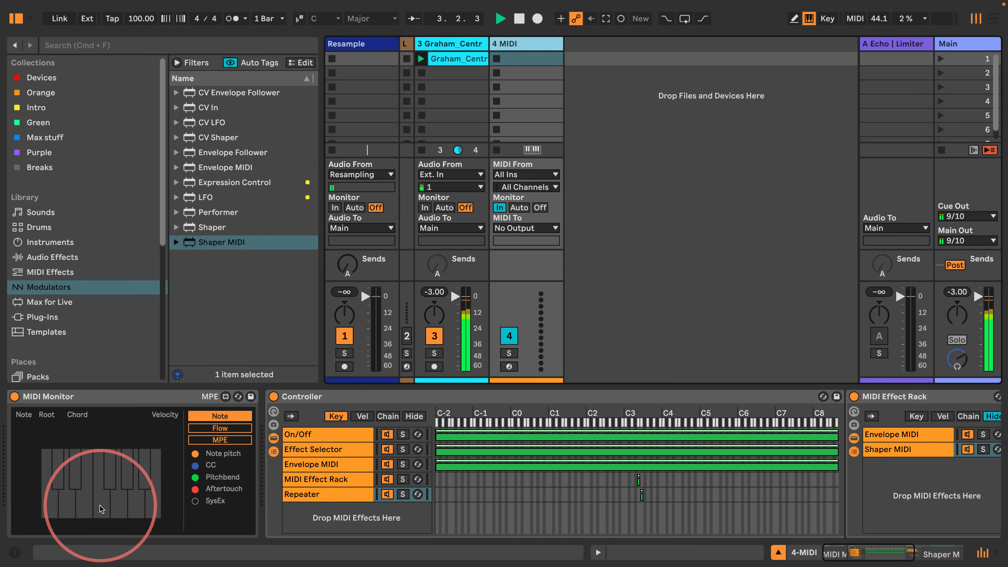
key("f")
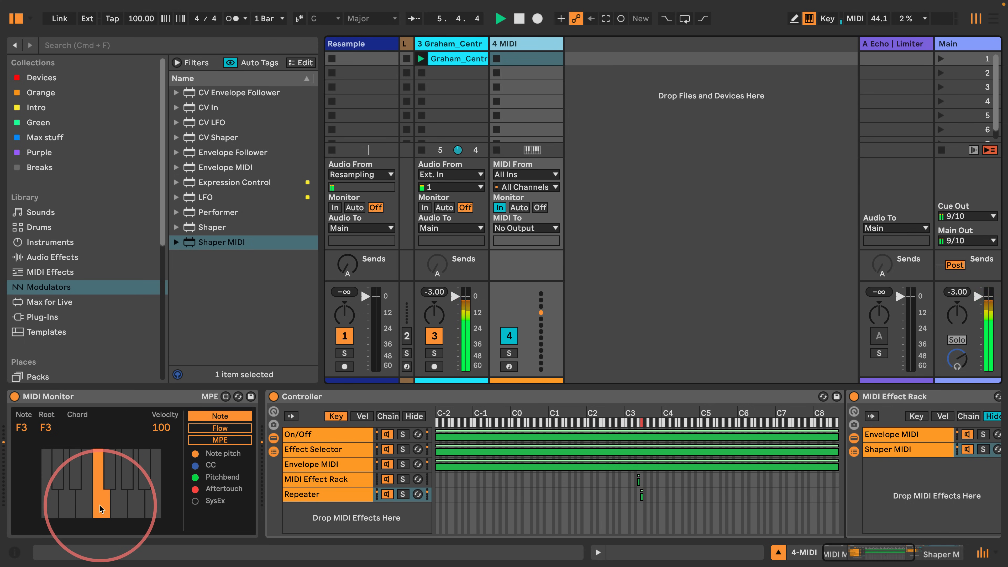
- Return to the audio track's effect rack, collect all the external files and save the Live Set
left_click(462, 44)
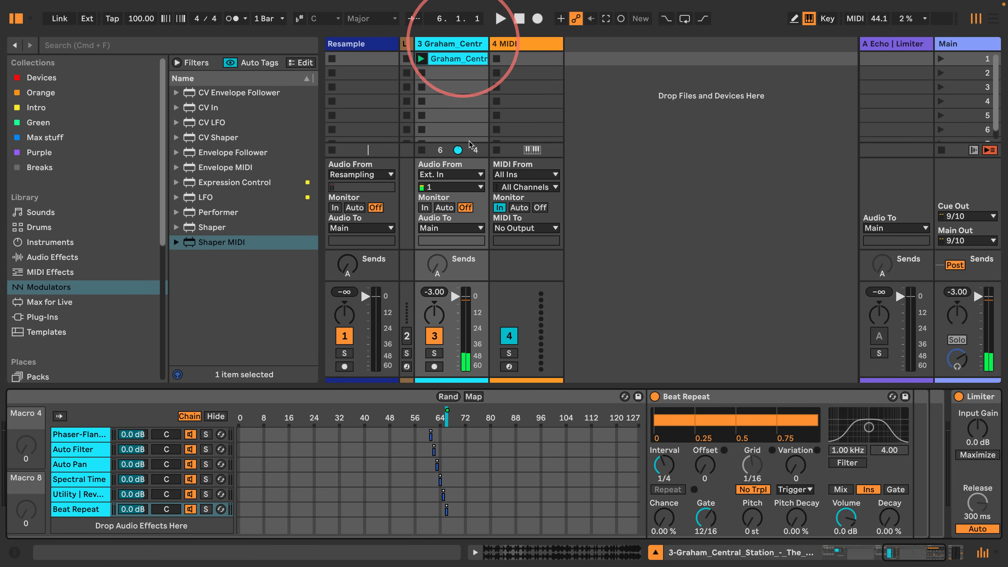
left_click_drag(912, 551, 849, 551)
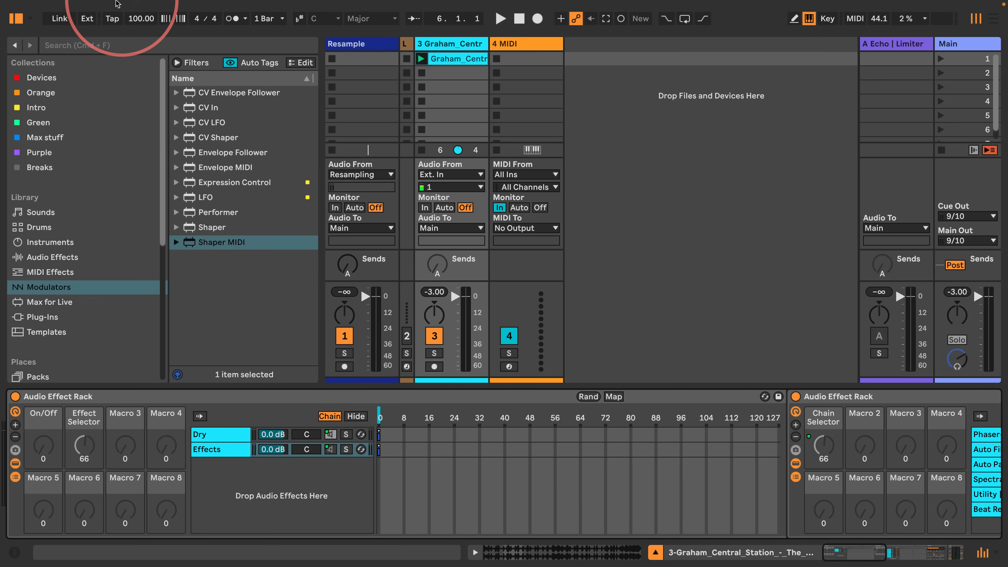
mouse_move(92, 1)
left_click(58, 5)
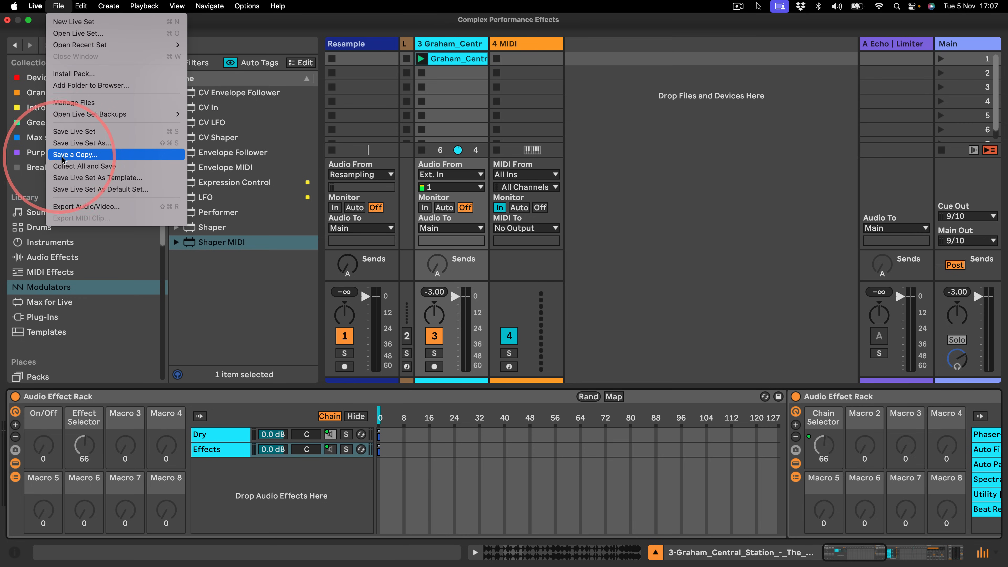
left_click(66, 166)
left_click(654, 368)
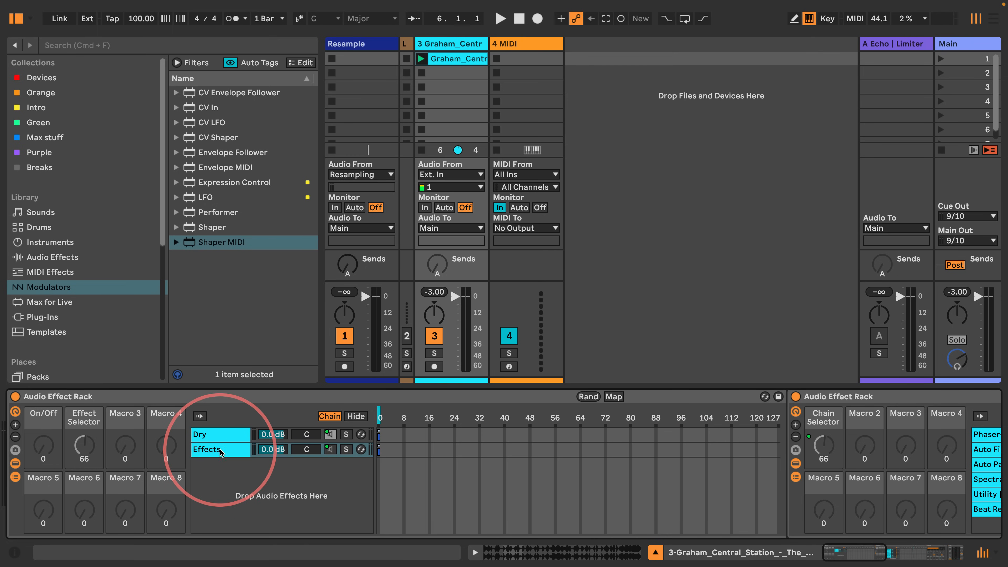
- Add a Delay as a new chain below Beat Repeat in the audio effect rack and place its chain zone at 67
left_click_drag(901, 551, 922, 552)
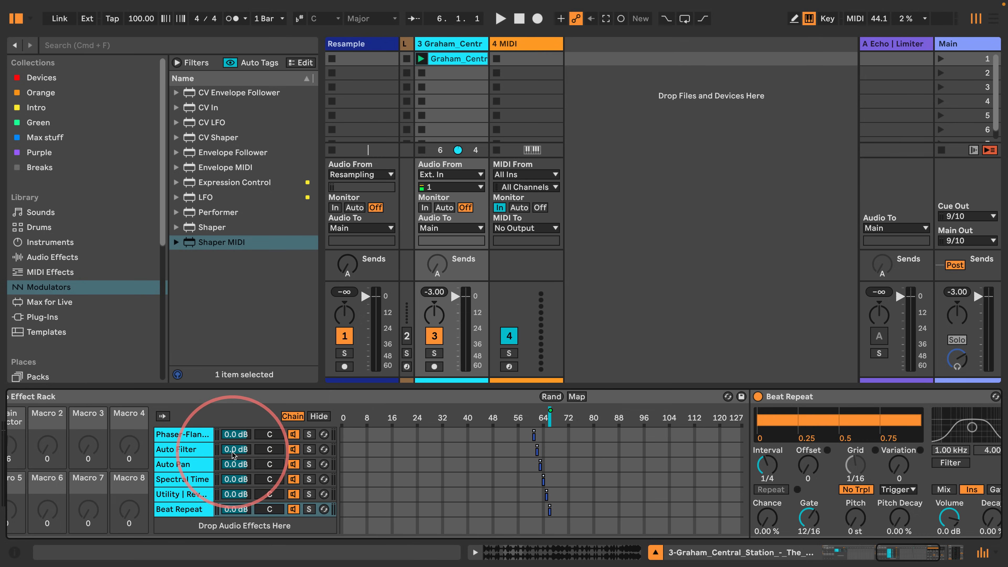
left_click(43, 257)
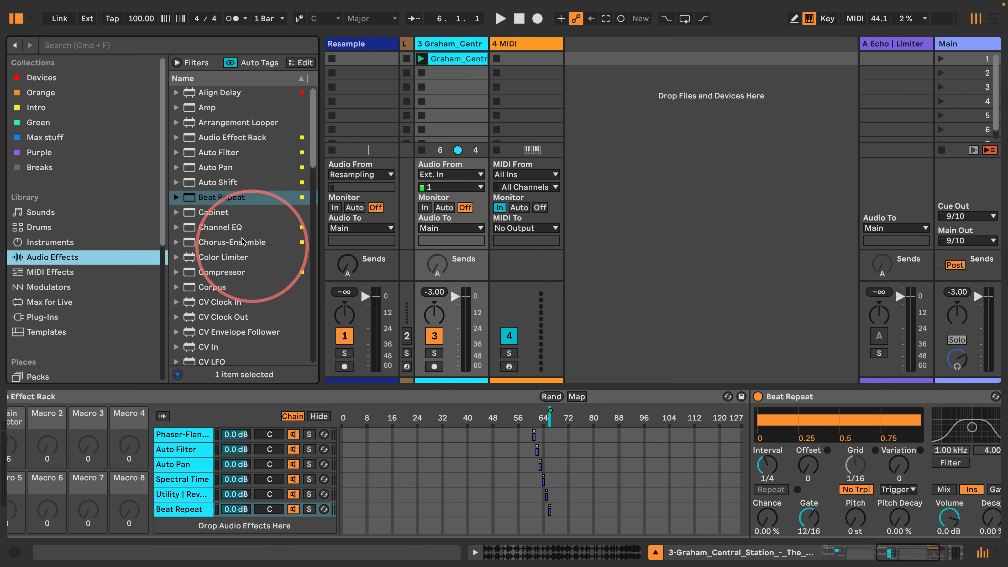
scroll(228, 198, "down", 12)
scroll(228, 201, "up", 12)
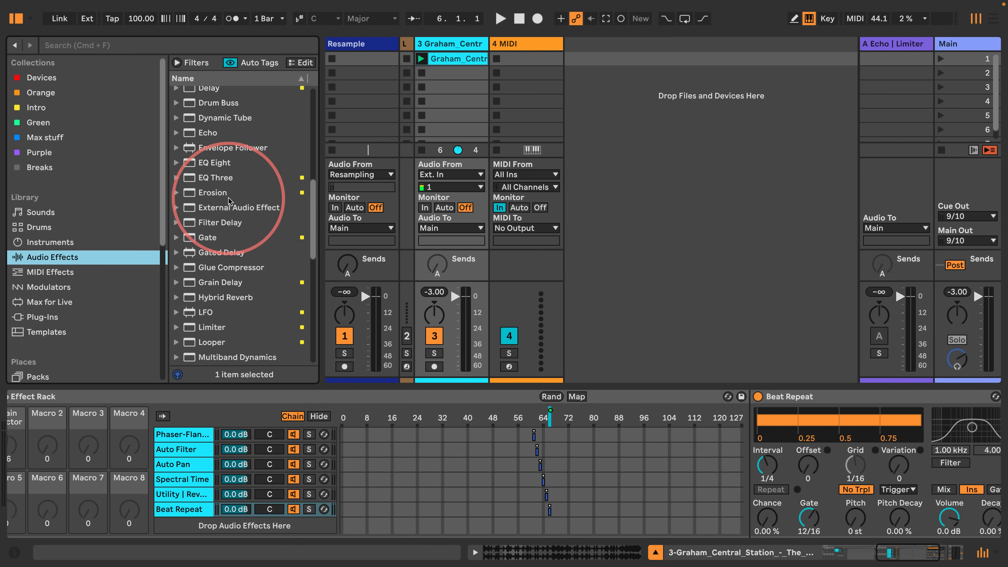
scroll(228, 201, "down", 3)
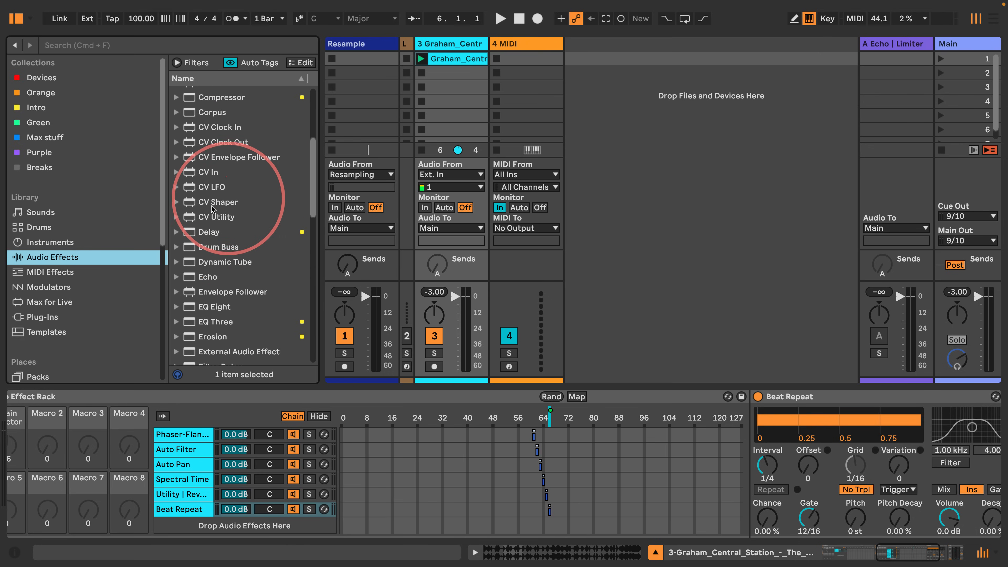
left_click_drag(209, 232, 193, 528)
scroll(414, 478, "right", 4)
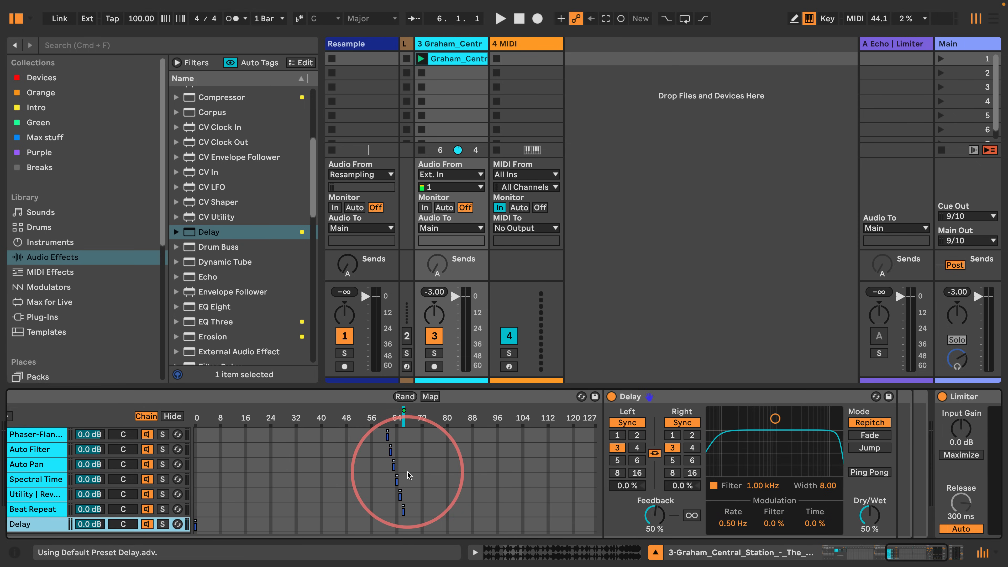
scroll(408, 472, "left", 5)
left_click_drag(401, 525, 611, 536)
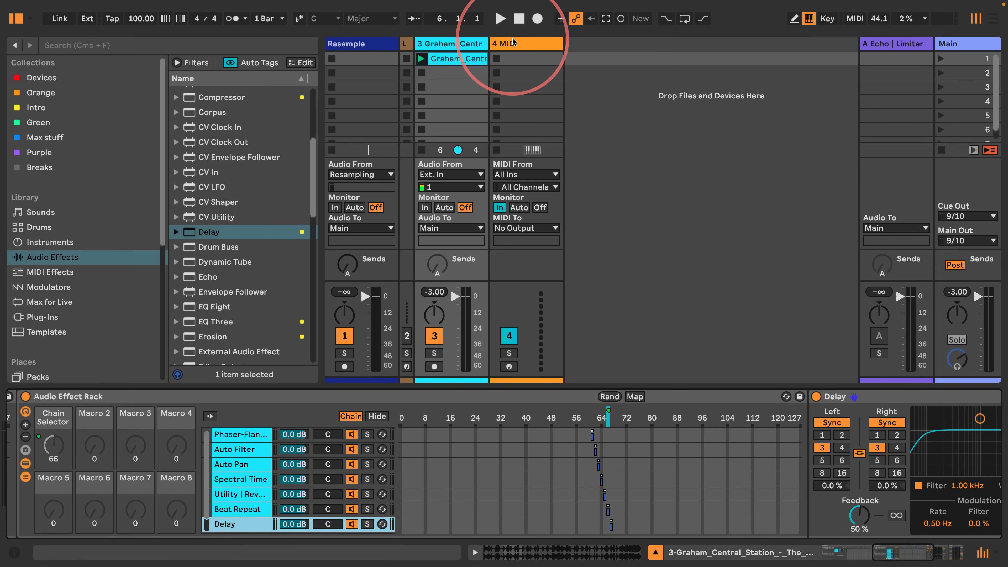
- Play the loop and trigger the note on the MIDI track that switches the audio rack's Chain Selector to the Delay chain
left_click(497, 58)
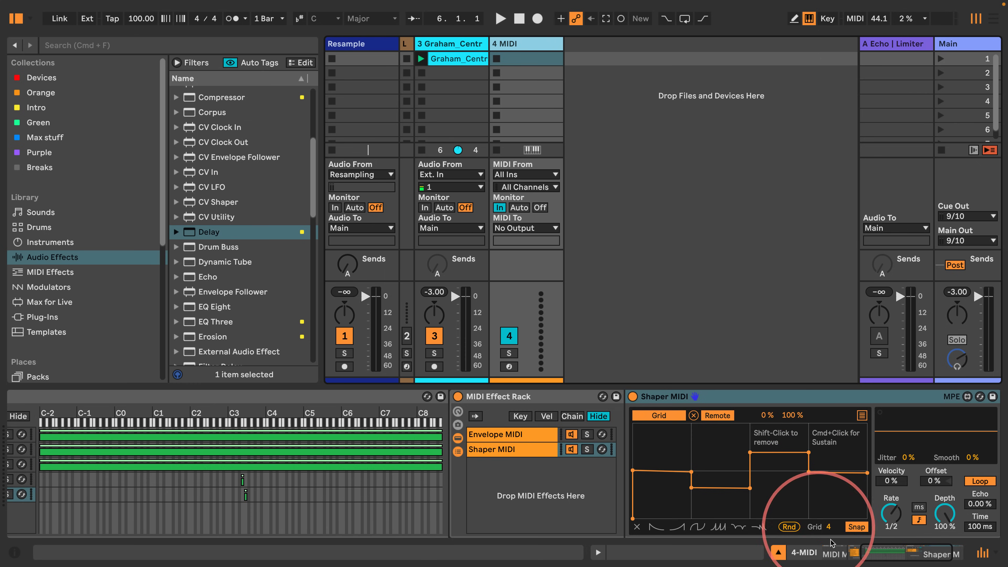
left_click_drag(869, 553, 789, 550)
key("space")
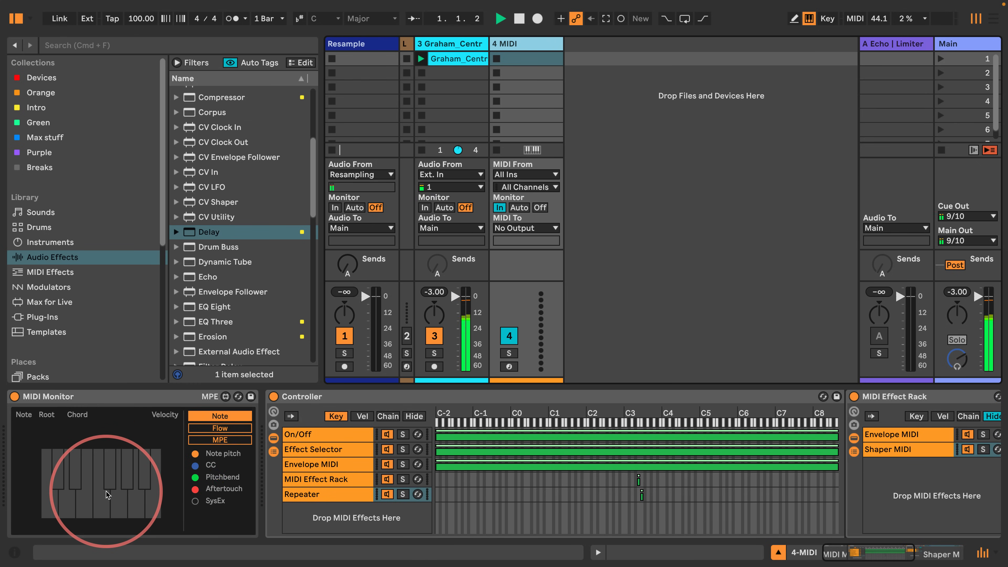
left_click(470, 45)
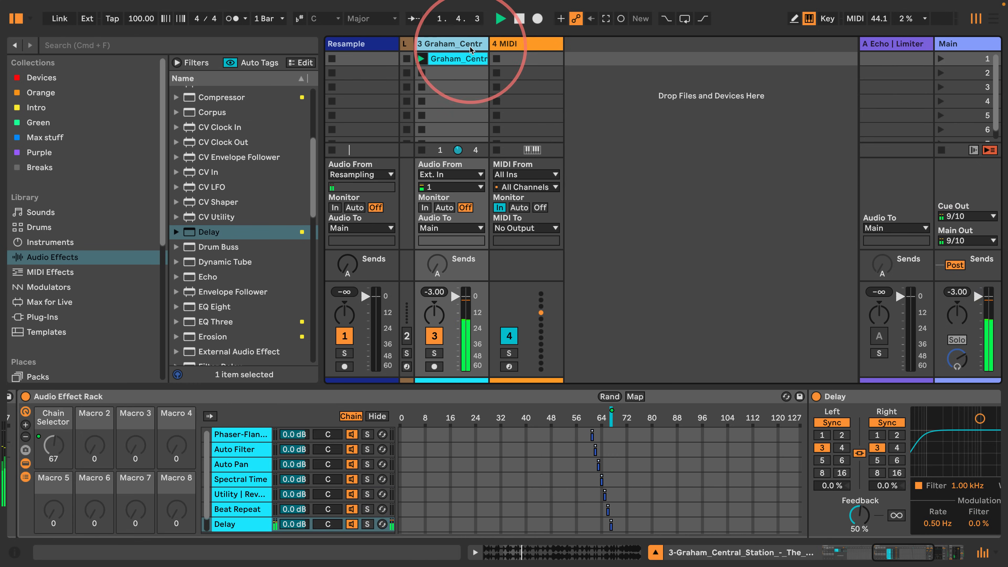
left_click_drag(884, 552, 902, 552)
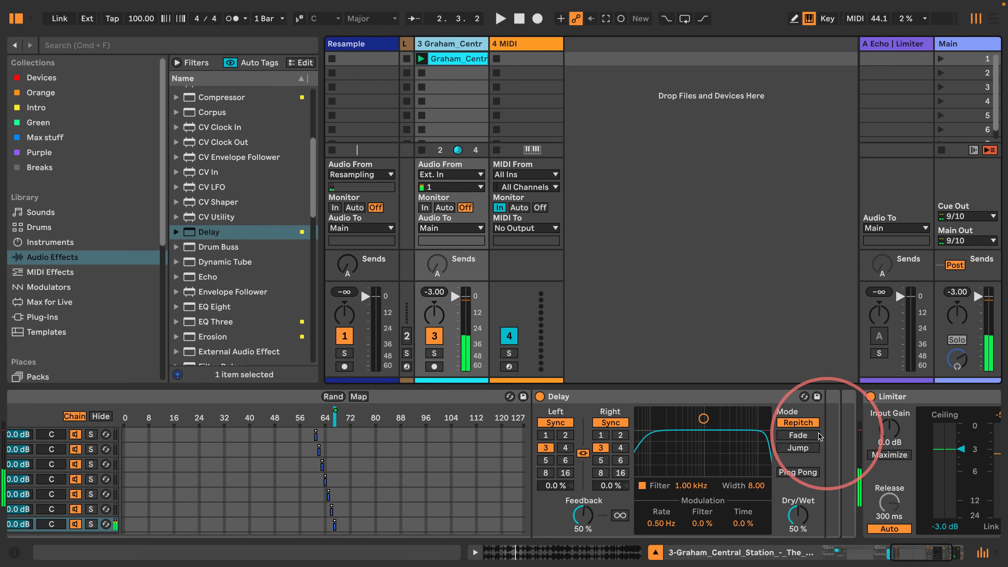
- Set the Delay to 100 % Dry/Wet, 0 % Feedback and unsynced 1.00 ms delay times, and play the loop briefly
left_click_drag(793, 515, 793, 480)
left_click_drag(582, 515, 583, 540)
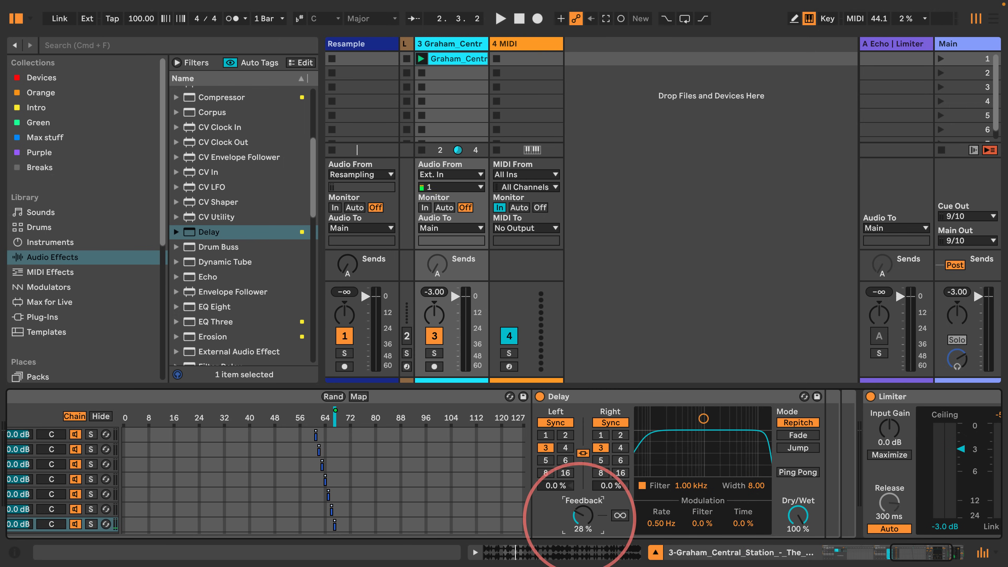
left_click(603, 422)
left_click_drag(610, 450, 610, 401)
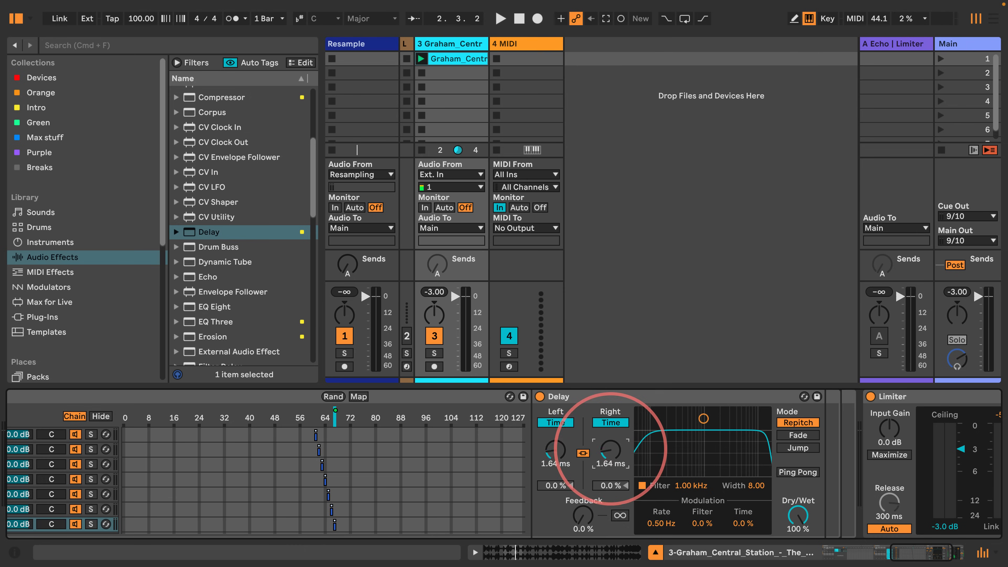
left_click_drag(611, 449, 610, 489)
key("space")
key("space")
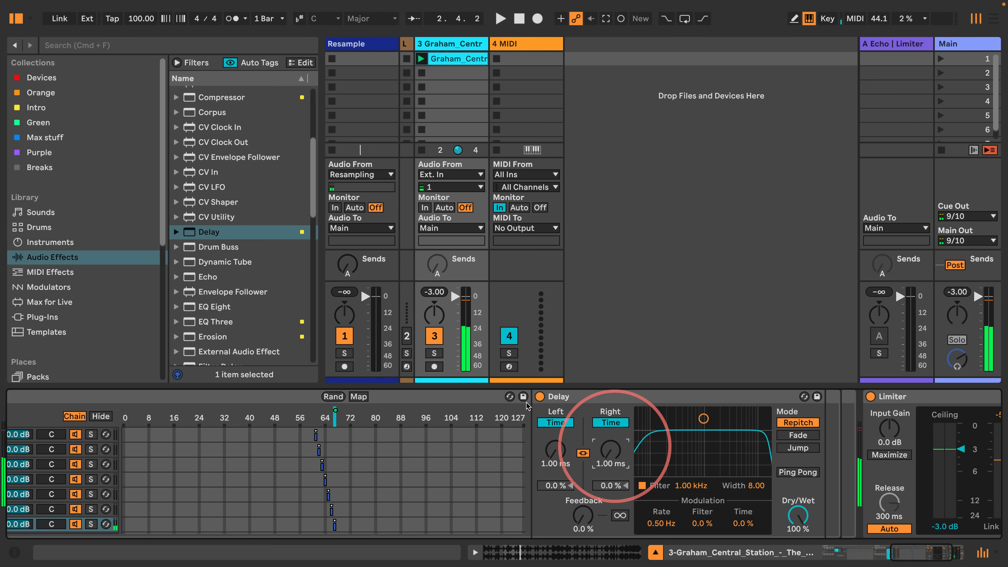
- Add an Envelope MIDI chain to the Controller rack and limit its key zone to the single key above the Repeater chain's
left_click(521, 51)
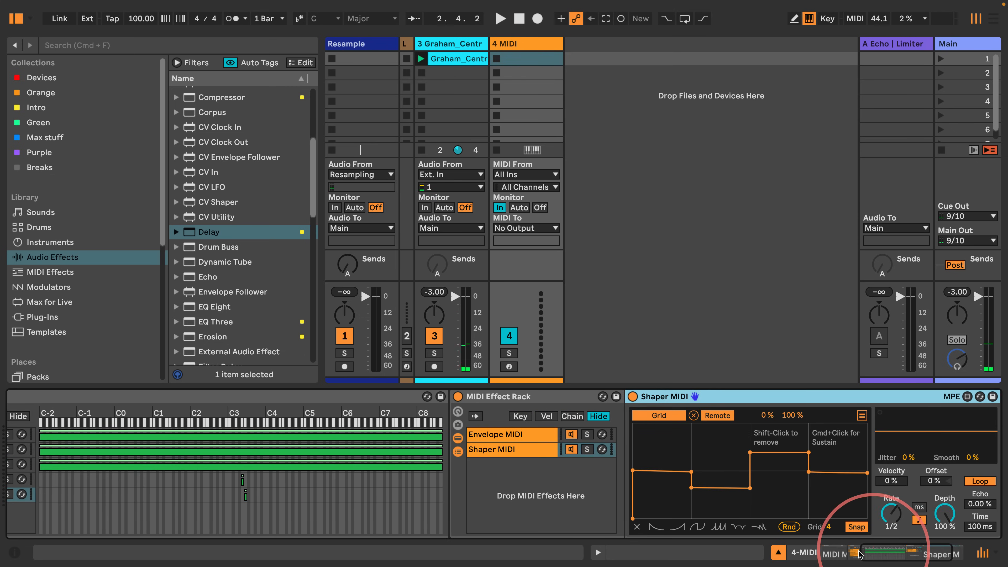
left_click(869, 552)
left_click(49, 272)
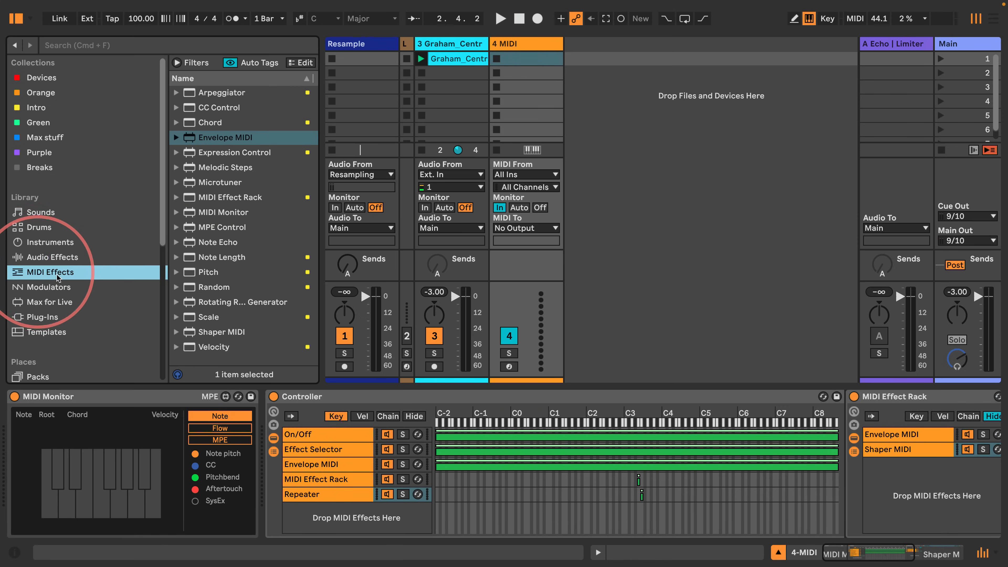
left_click_drag(202, 140, 312, 516)
left_click_drag(437, 512, 645, 519)
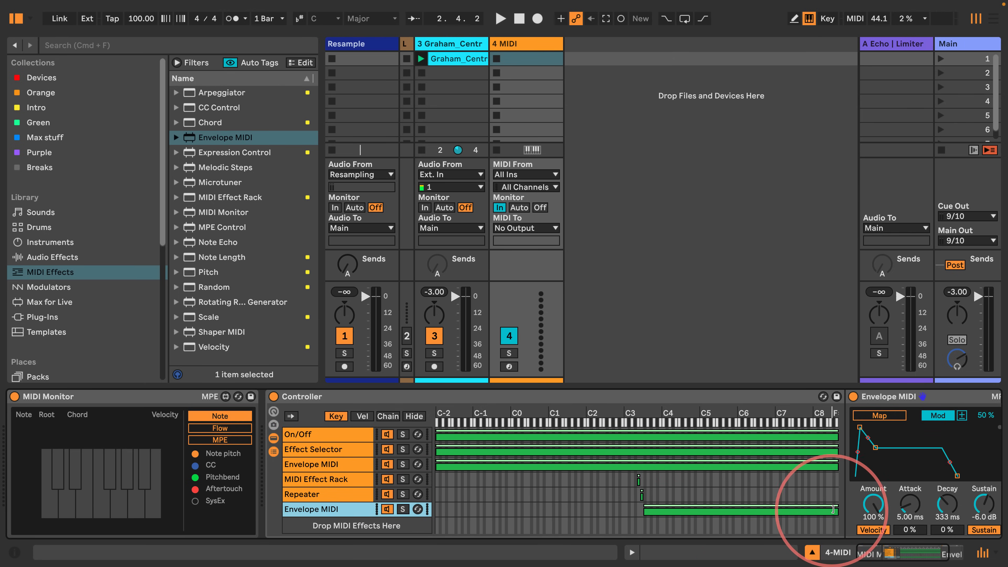
left_click_drag(837, 510, 583, 505)
left_click_drag(873, 554, 883, 552)
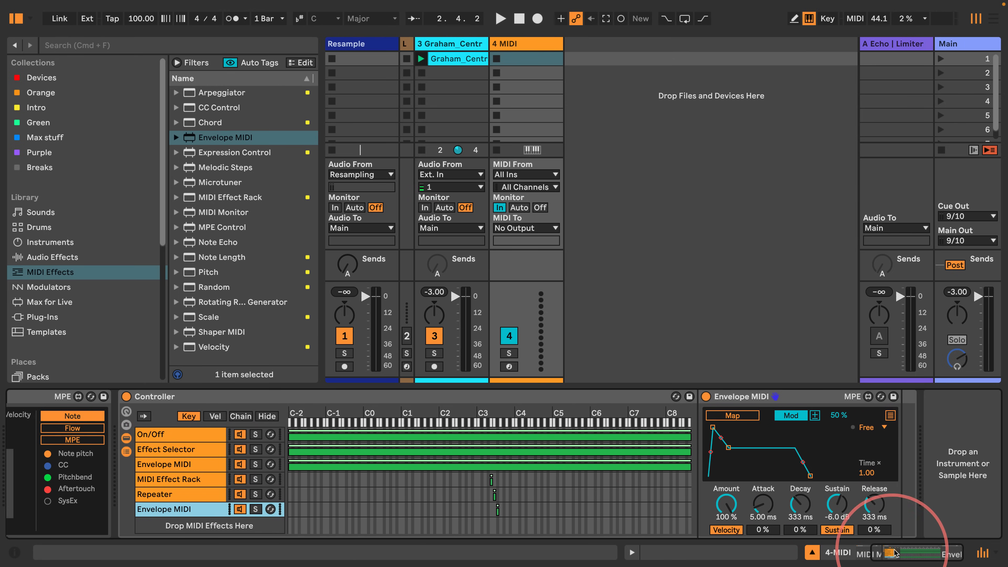
- Set Envelope MIDI to 0.10 ms Attack, 1.00 ms Decay, 0.0 dB Sustain and 1.00 ms Release, with Velocity off and Remote mode on
left_click_drag(761, 504, 761, 540)
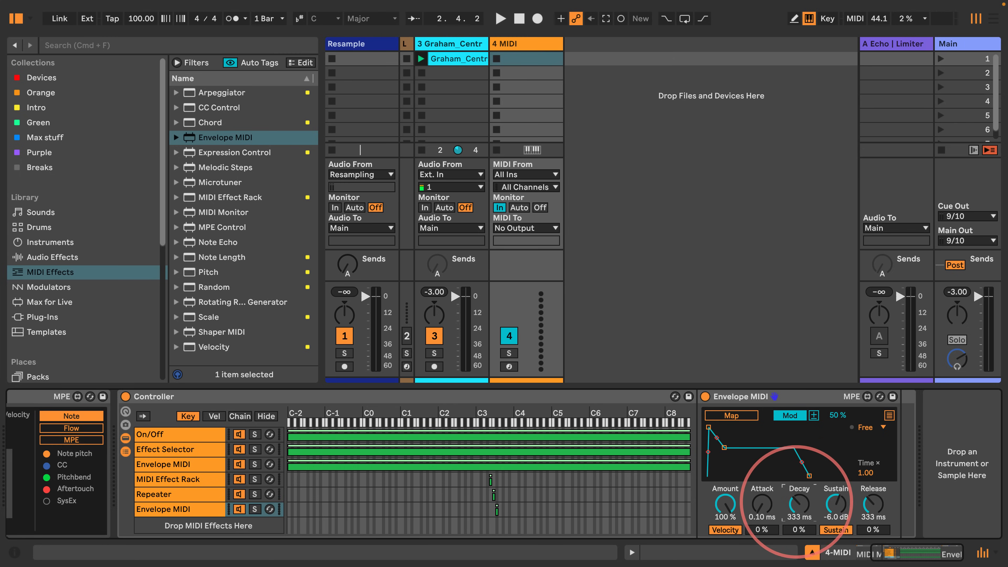
left_click_drag(798, 505, 799, 544)
left_click_drag(837, 503, 861, 554)
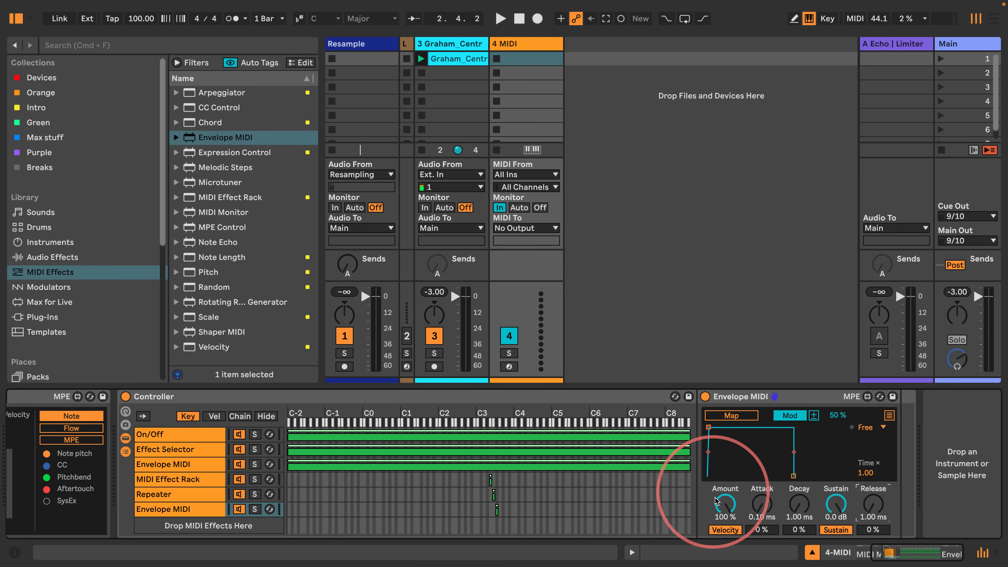
left_click(725, 530)
left_click(785, 415)
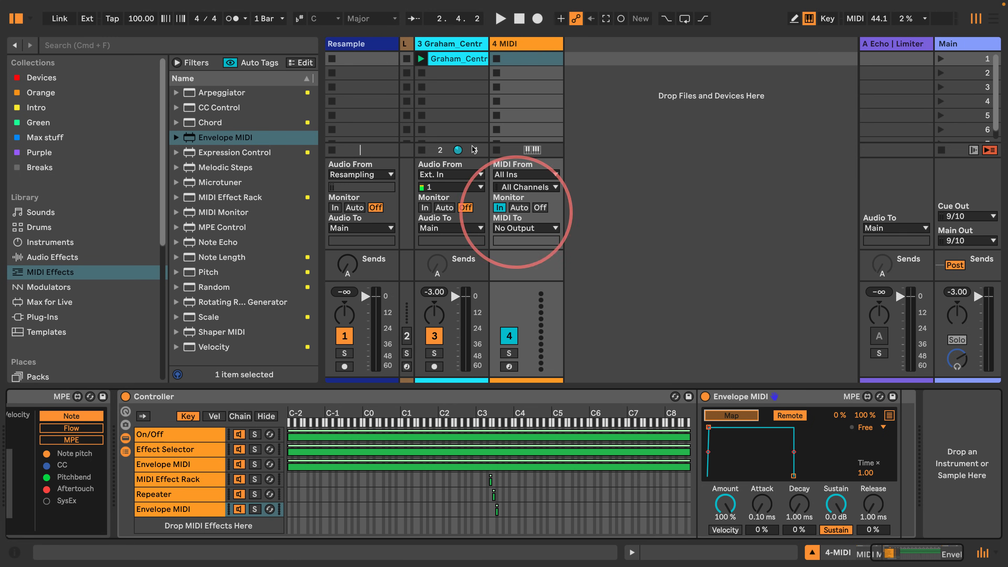
- Map Envelope MIDI to the Delay's left Time and trigger its note over the playing loop to test it
left_click(466, 43)
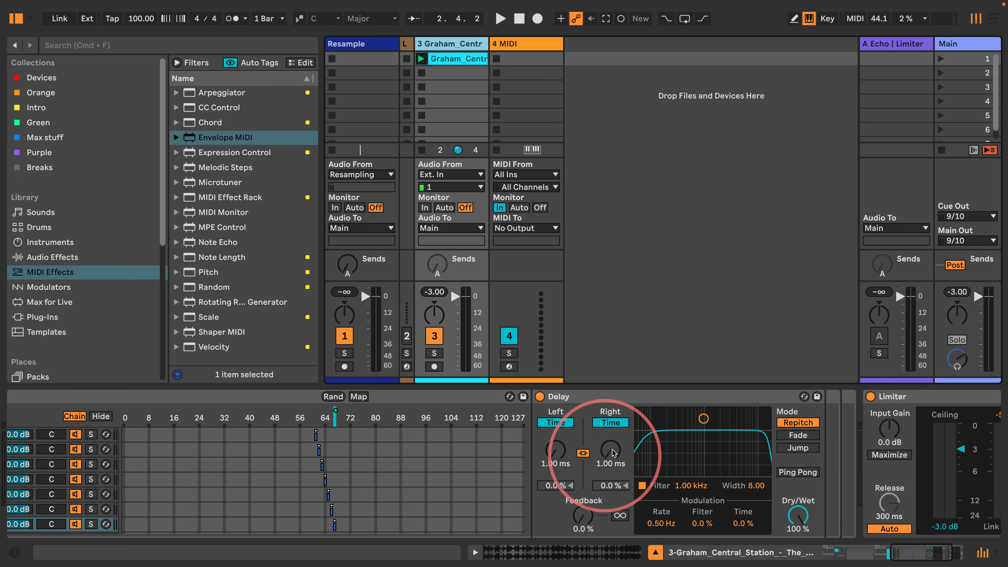
key("space")
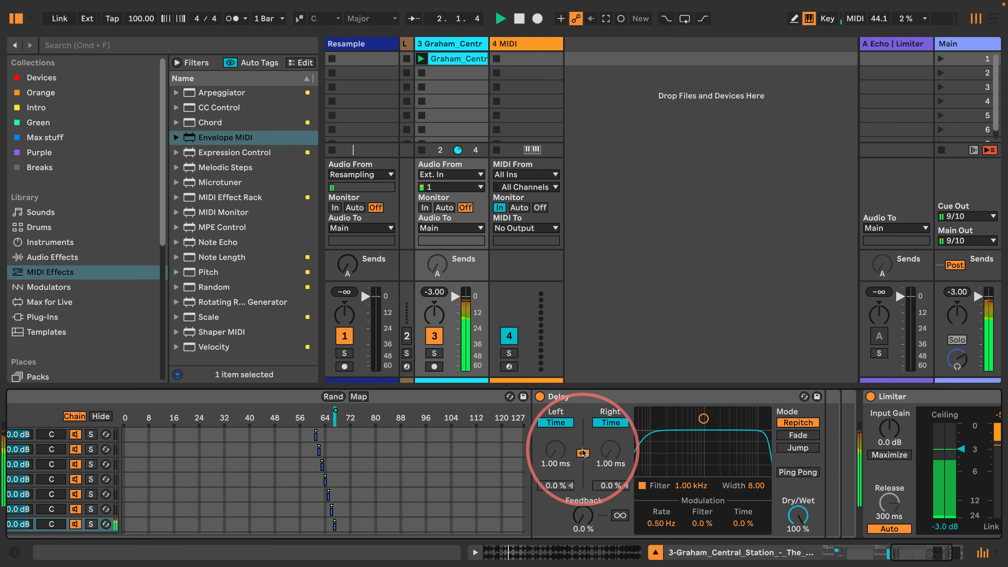
key("a")
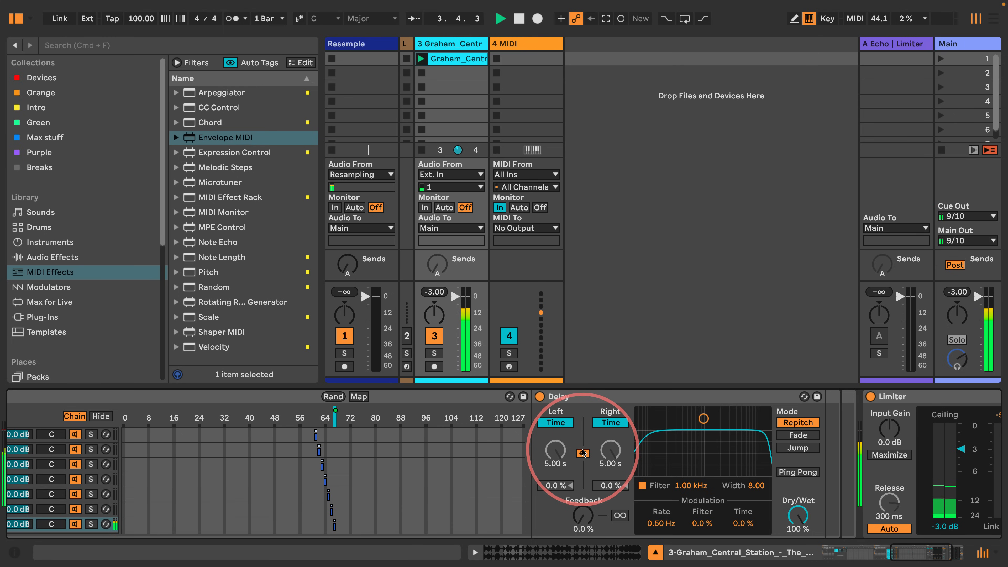
key("a")
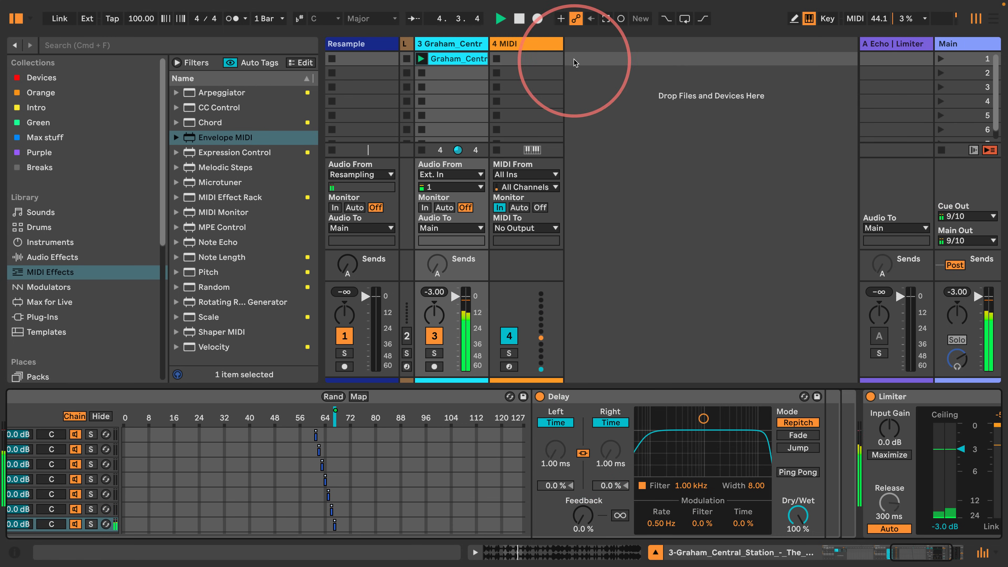
- Try an Envelope MIDI Attack of about 15.2 s and listen to its effect on the Delay time
left_click(539, 44)
left_click_drag(708, 428, 747, 428)
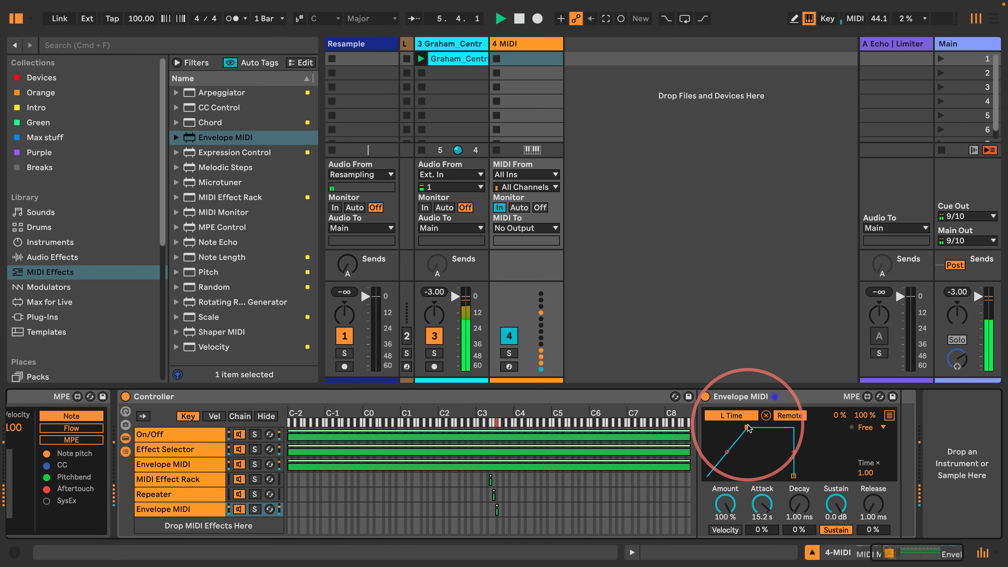
left_click(457, 44)
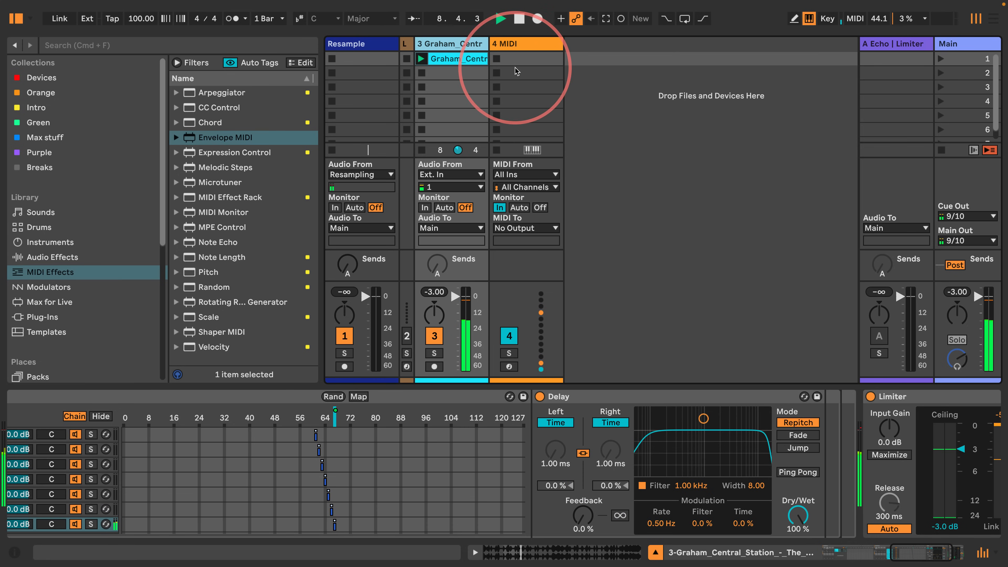
- Set Envelope MIDI's Attack to about 905 ms and restart the loop to hear the Delay time sweep
left_click(515, 42)
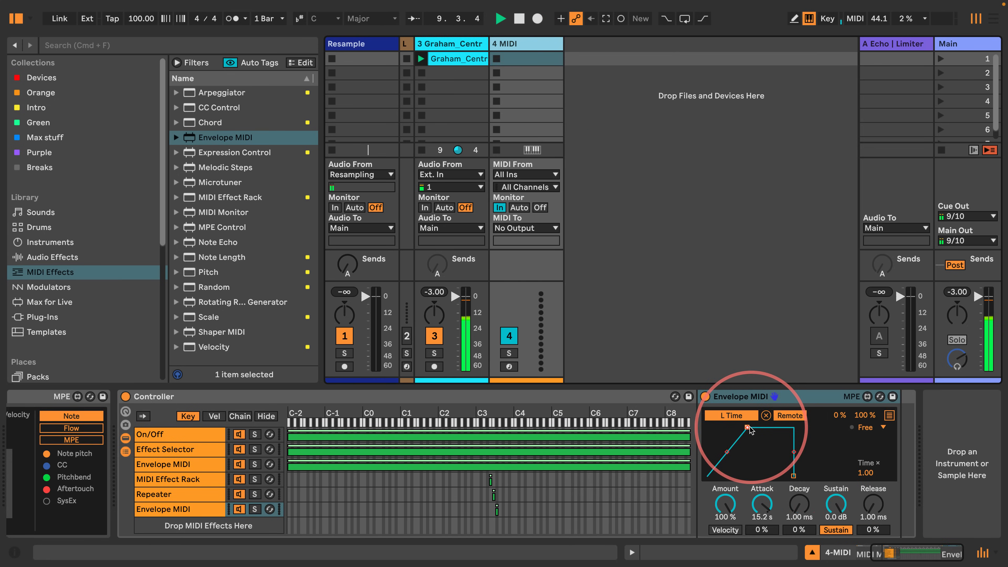
left_click_drag(755, 516, 732, 537)
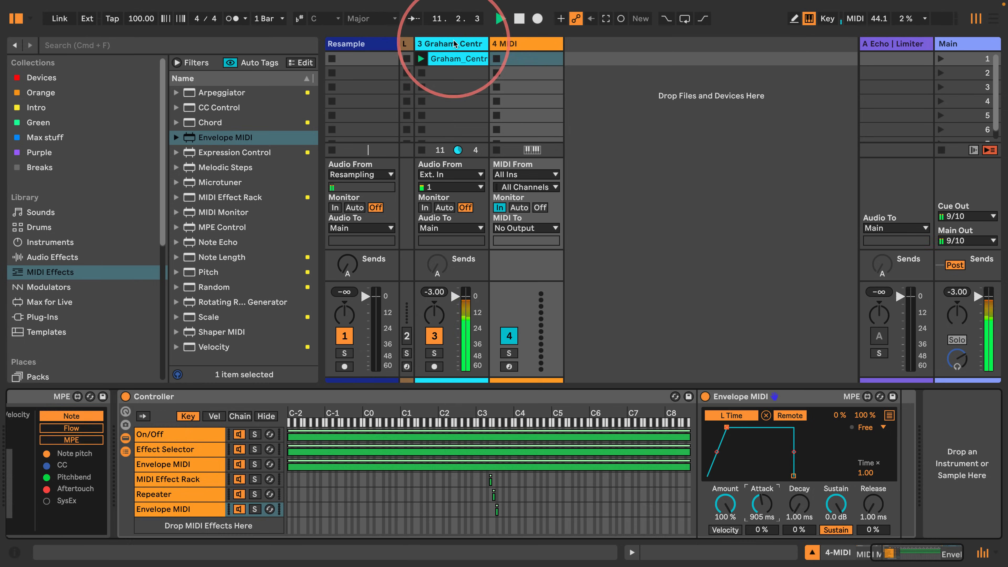
left_click(439, 43)
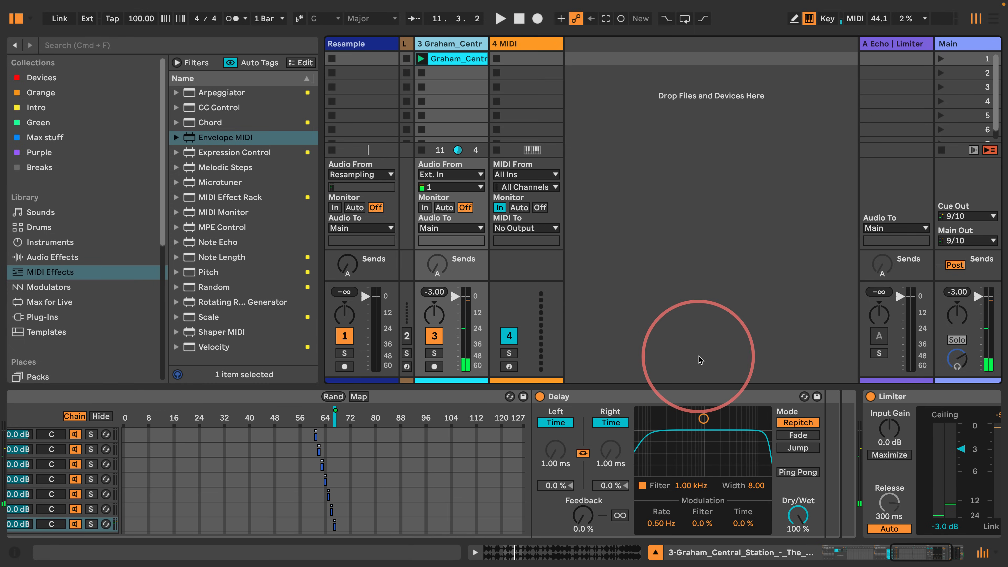
key("space")
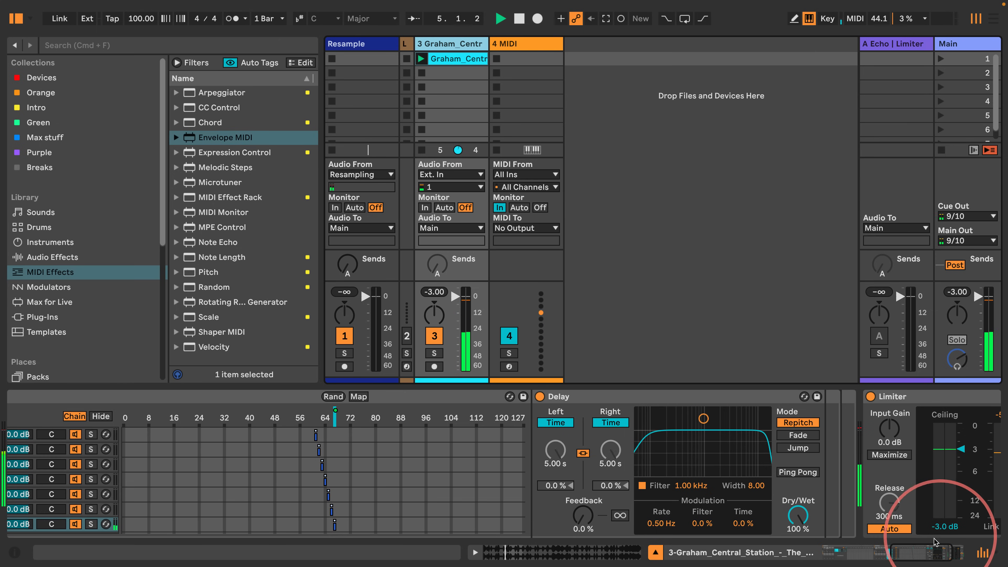
left_click(902, 553)
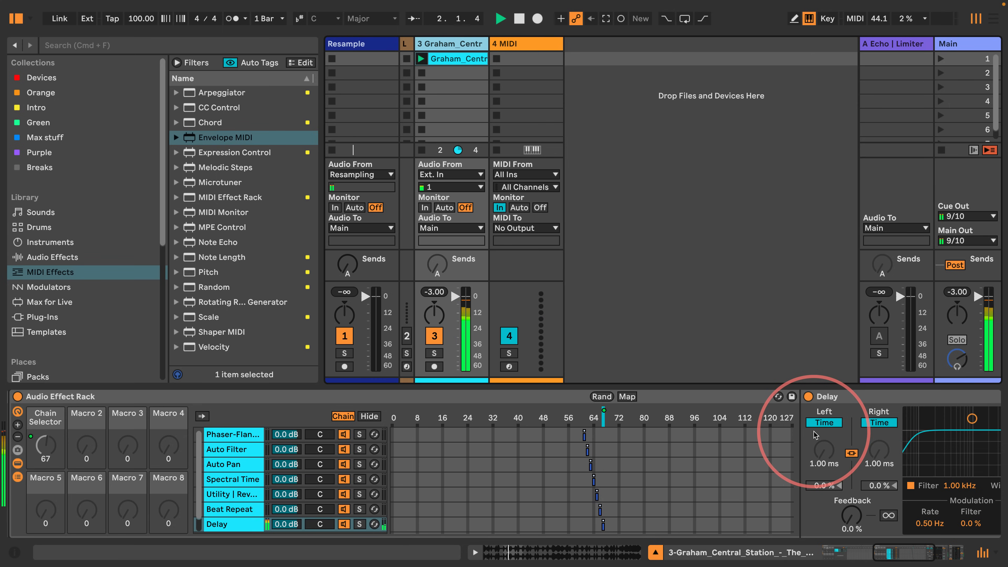
- Set Envelope MIDI's Attack to about 544 ms and Release to about 198 ms, testing them over the playing loop
left_click(508, 44)
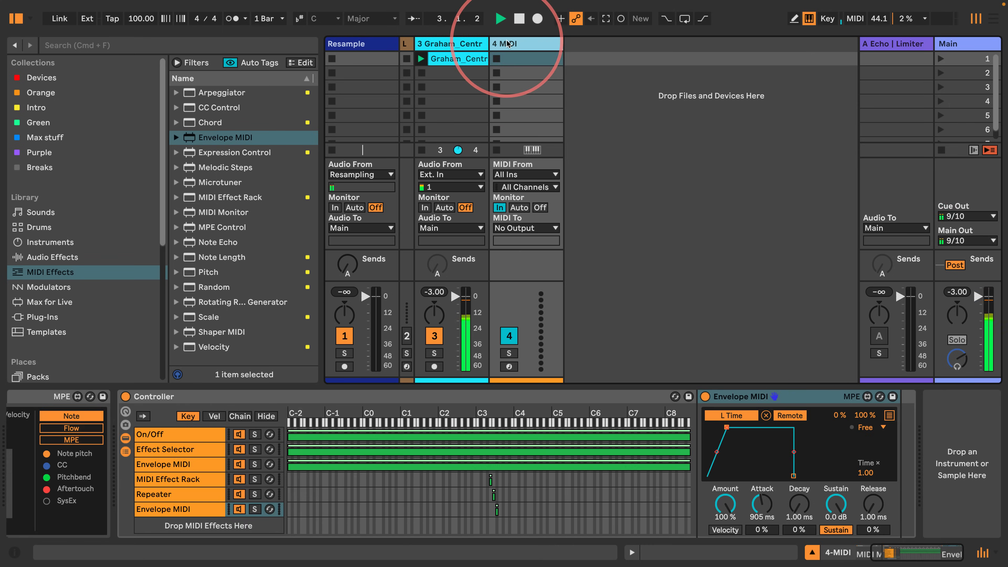
left_click_drag(761, 503, 758, 508)
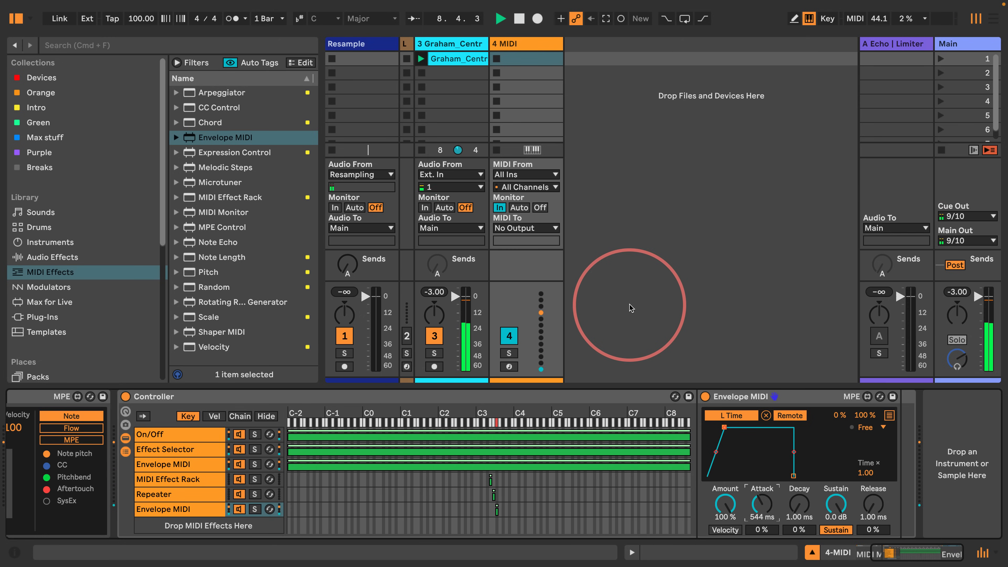
left_click_drag(868, 497, 856, 483)
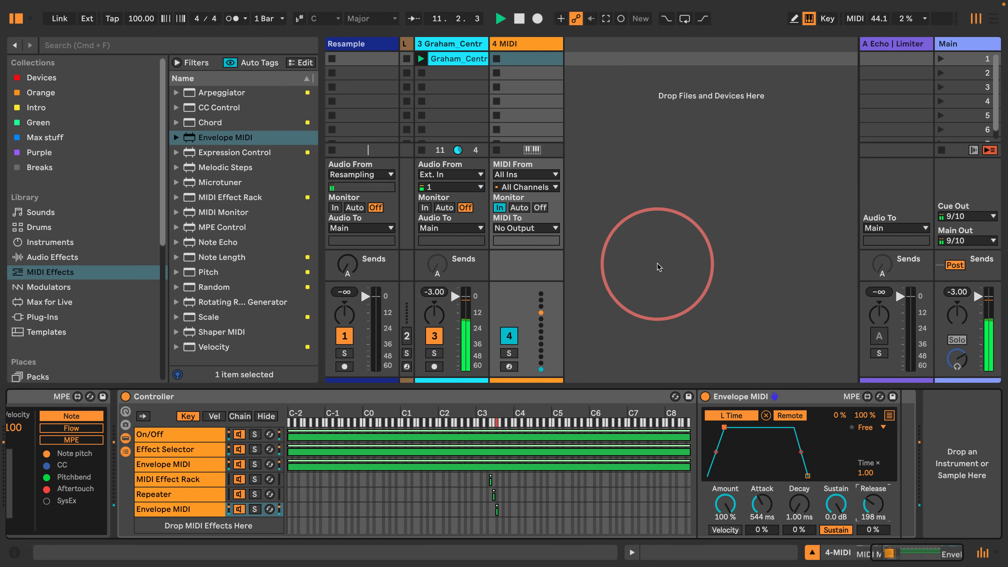
key("space")
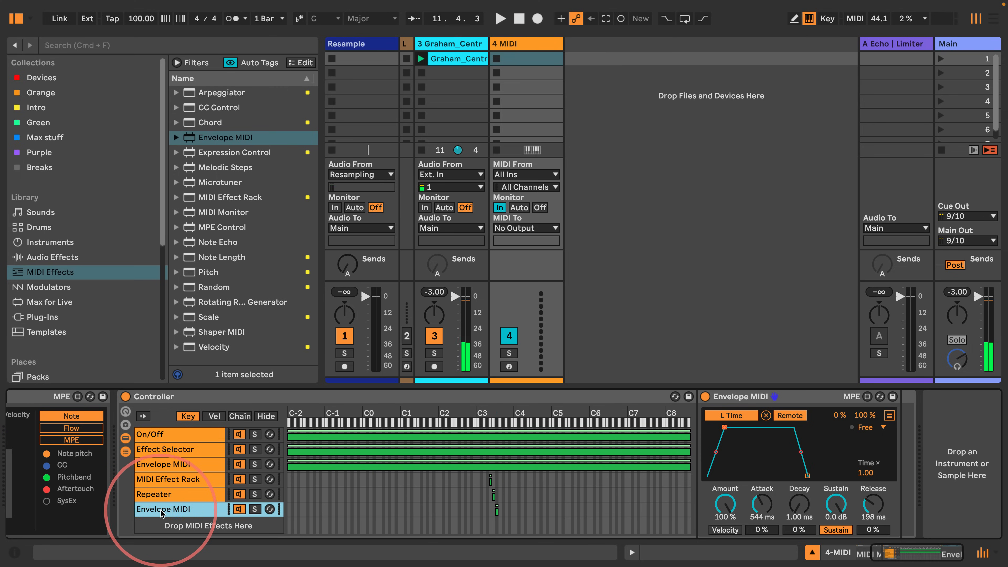
- Add an audio track after the MIDI track and rename the Controller rack's last Envelope MIDI chain as Stop
key("super+t")
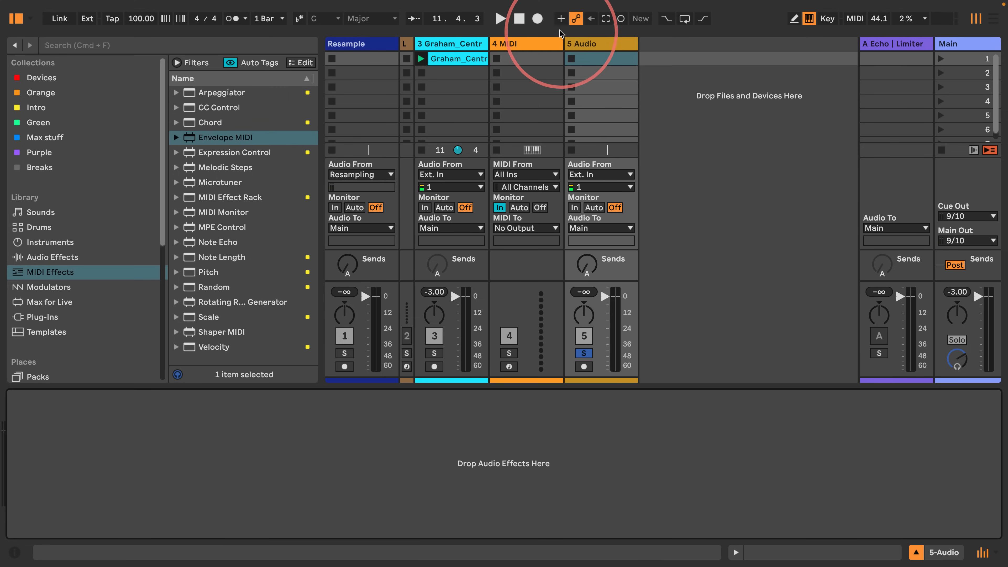
left_click(583, 43)
left_click(535, 44)
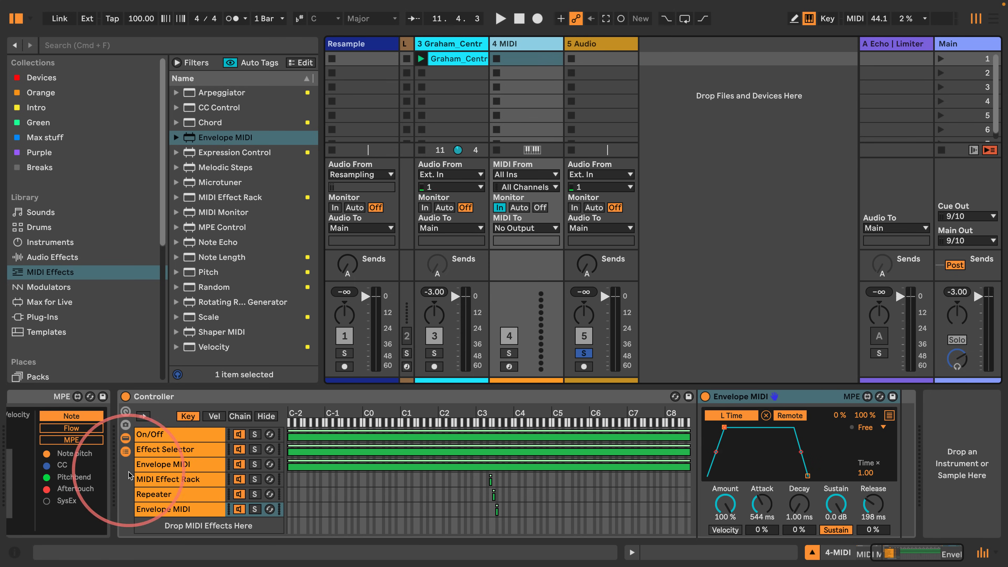
left_click(159, 509)
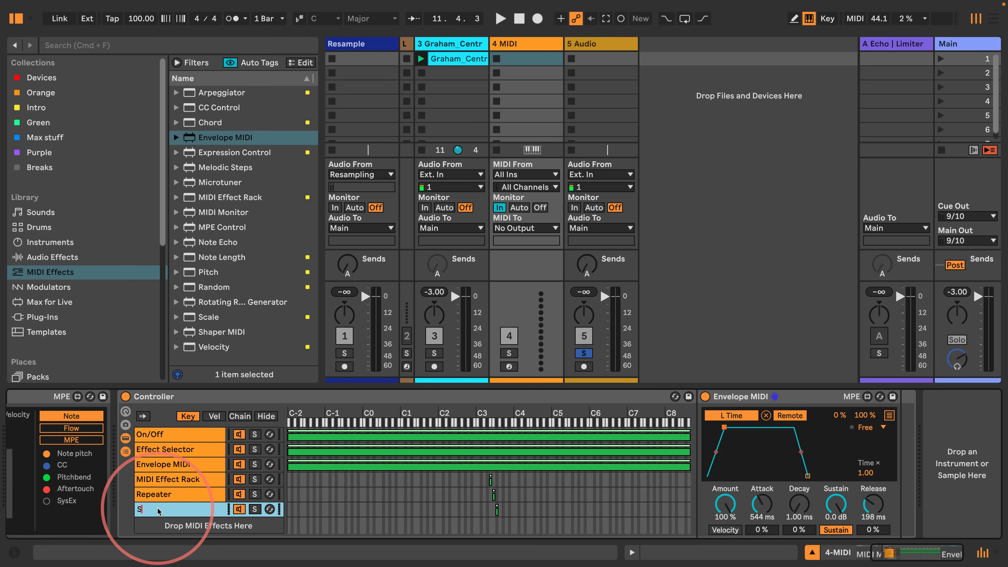
left_click(433, 43)
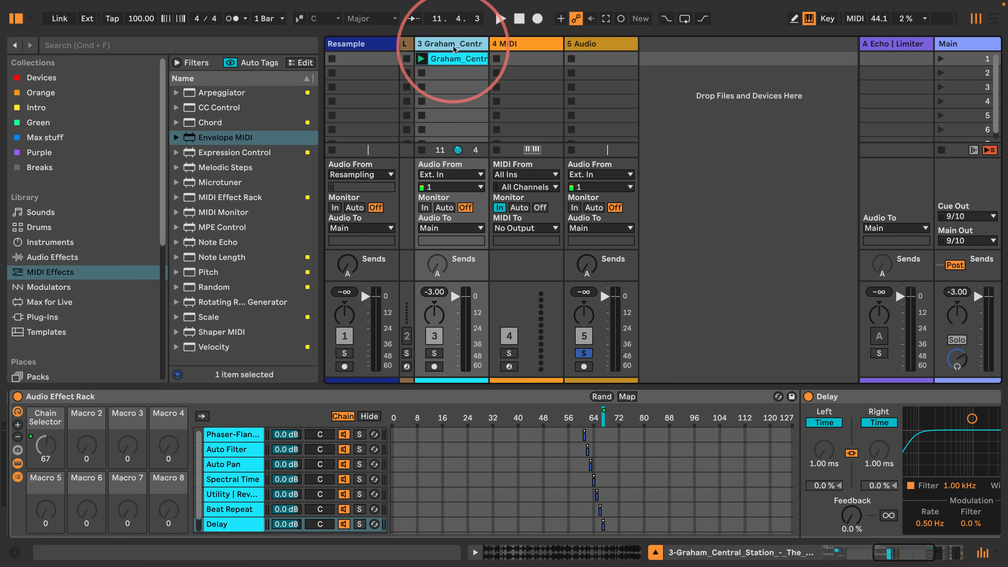
key("super+t")
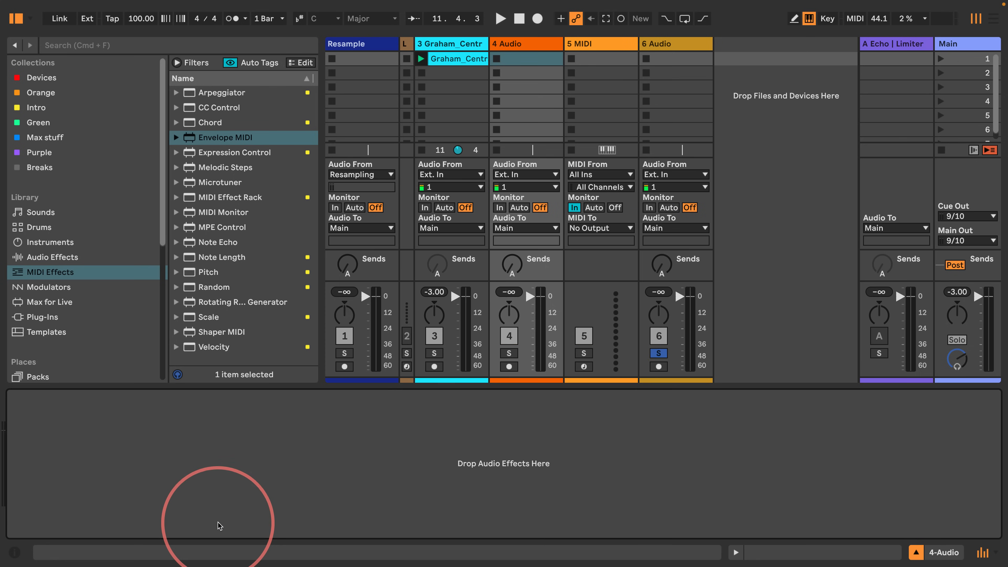
left_click(520, 46)
key("Delete")
- Rename the Delay chain in the loop track's Audio Effect Rack as Stop
left_click(443, 42)
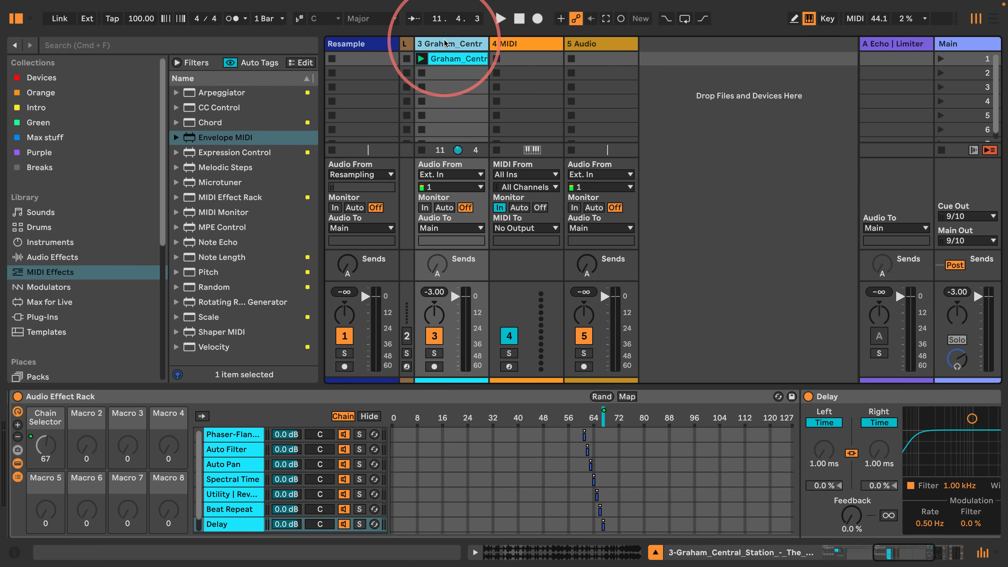
left_click(216, 524)
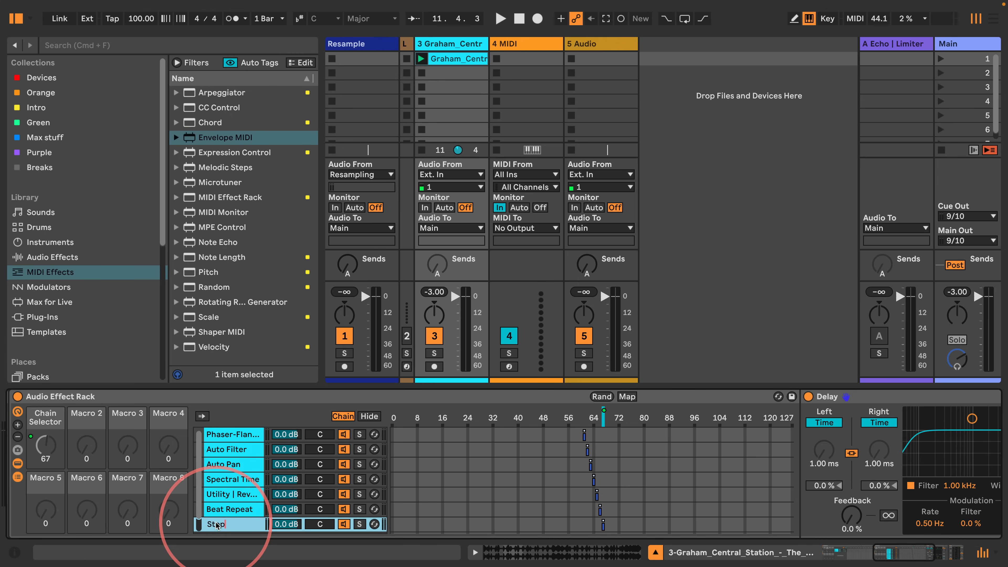
key("Return")
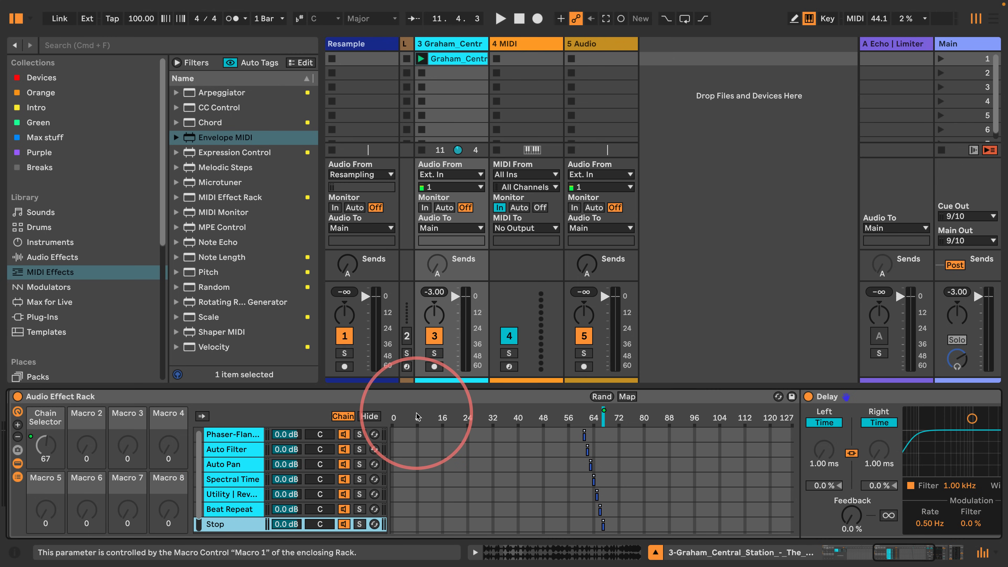
- Try the Delay's Fade mode with an Envelope MIDI Attack of about 1.42 s over the playing loop
key("space")
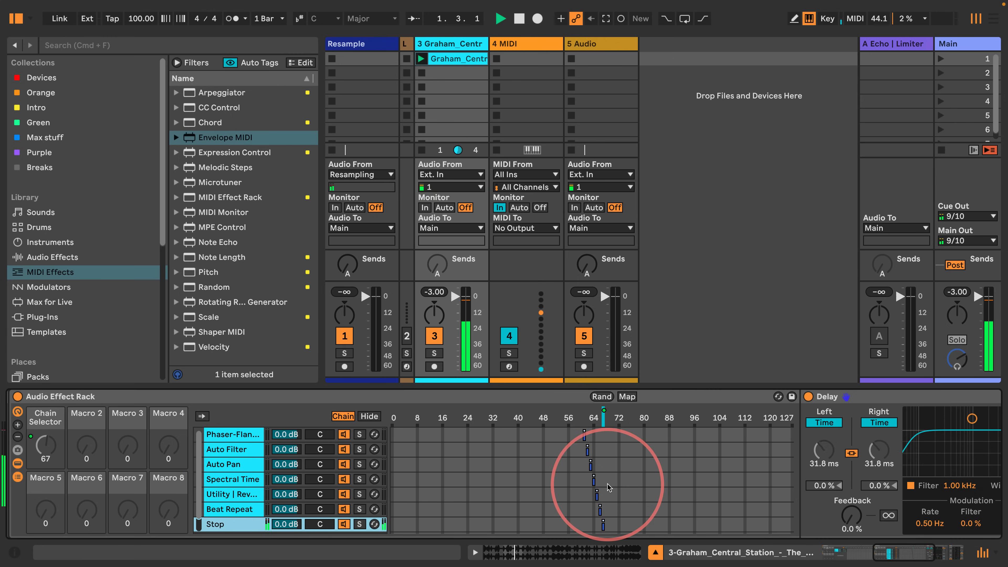
scroll(869, 516, "right", 5)
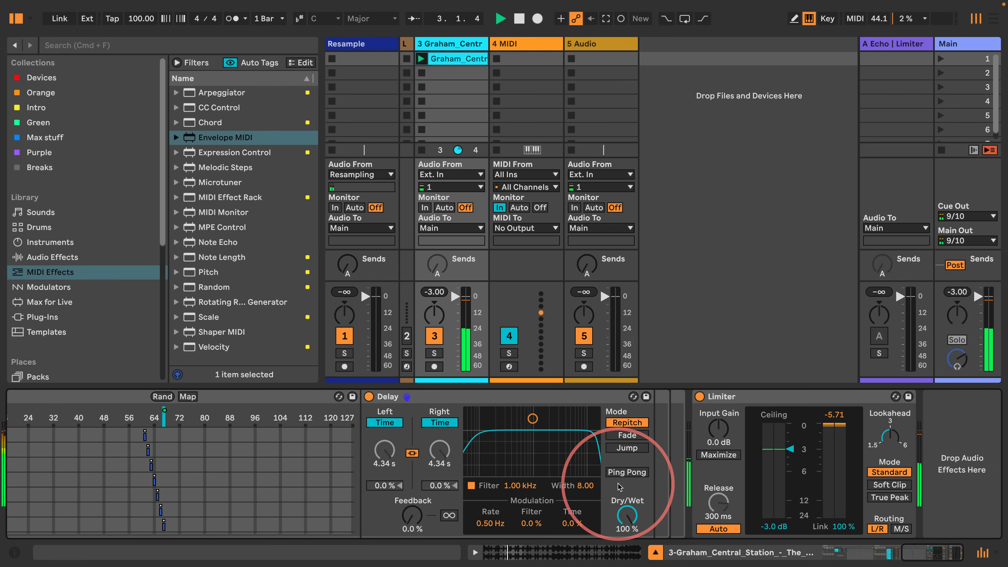
left_click(621, 435)
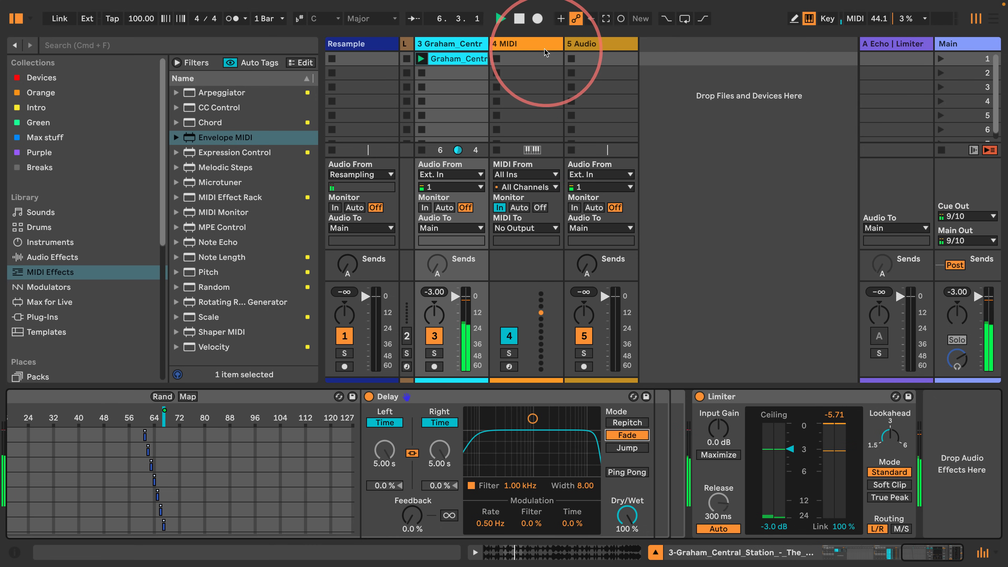
left_click(540, 58)
left_click_drag(758, 507, 755, 498)
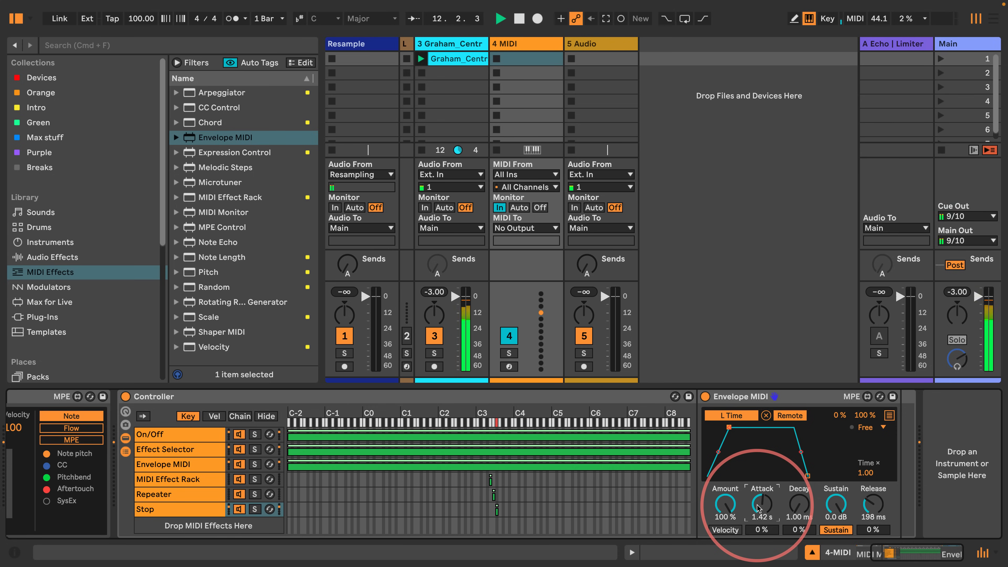
- Return the Delay to Repitch mode, set Envelope MIDI's Attack to about 633 ms and stop playback
left_click(443, 44)
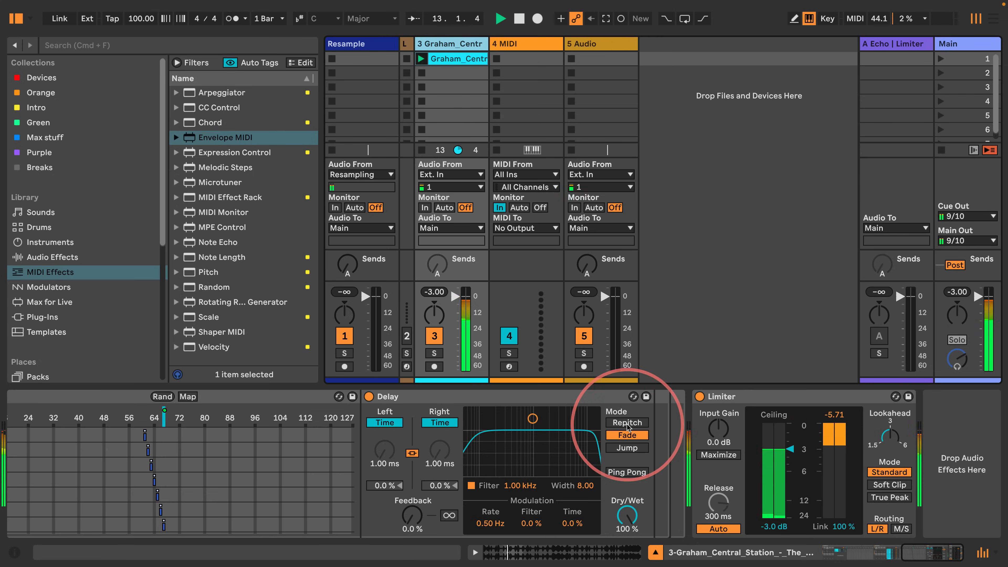
left_click(526, 43)
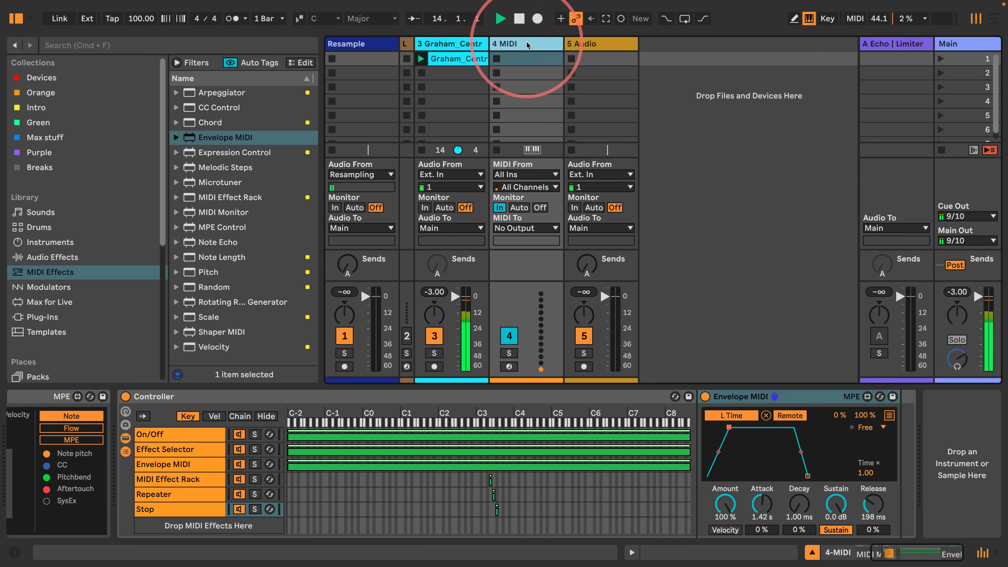
left_click_drag(759, 503, 759, 506)
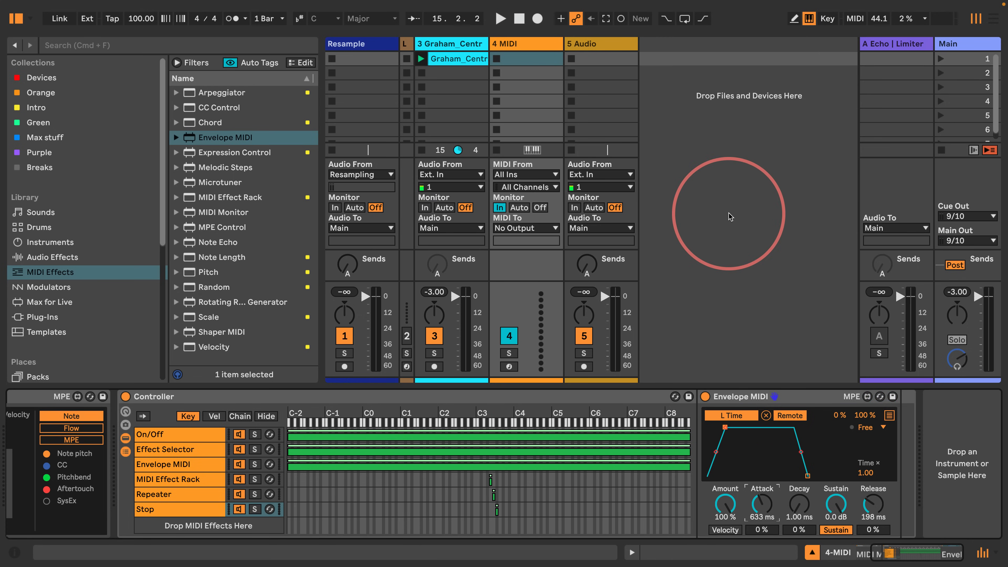
left_click_drag(889, 554, 845, 554)
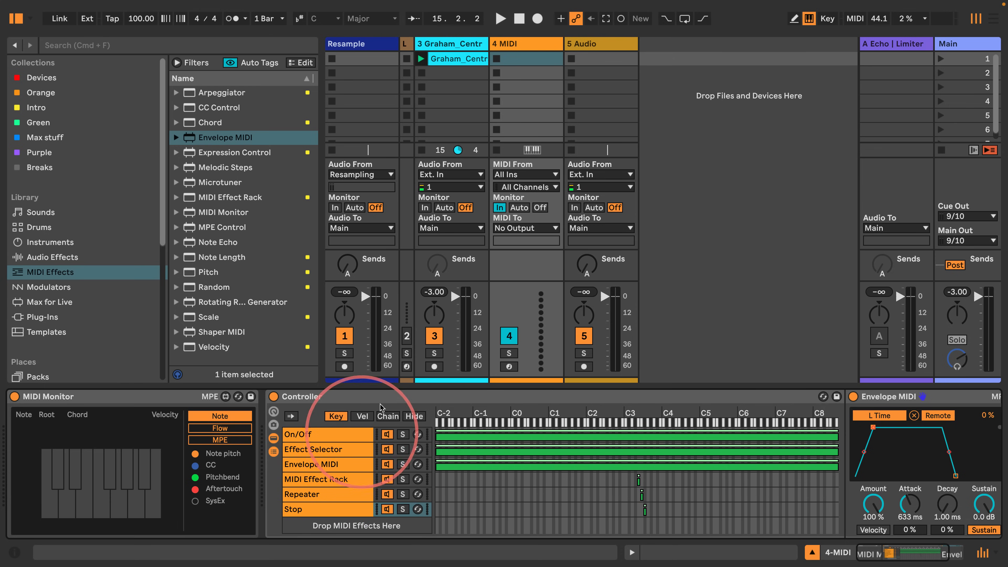
left_click(453, 43)
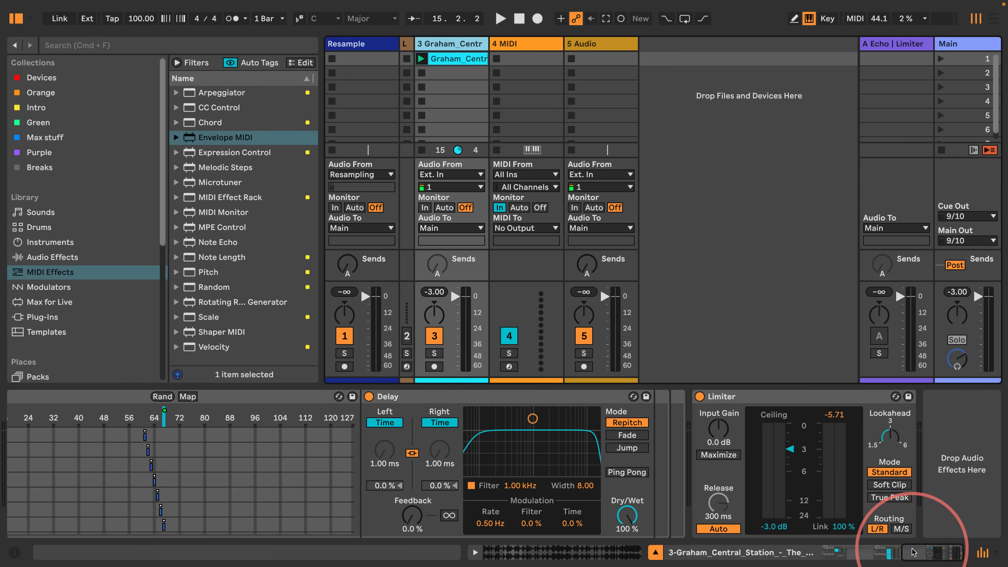
left_click_drag(914, 552, 884, 550)
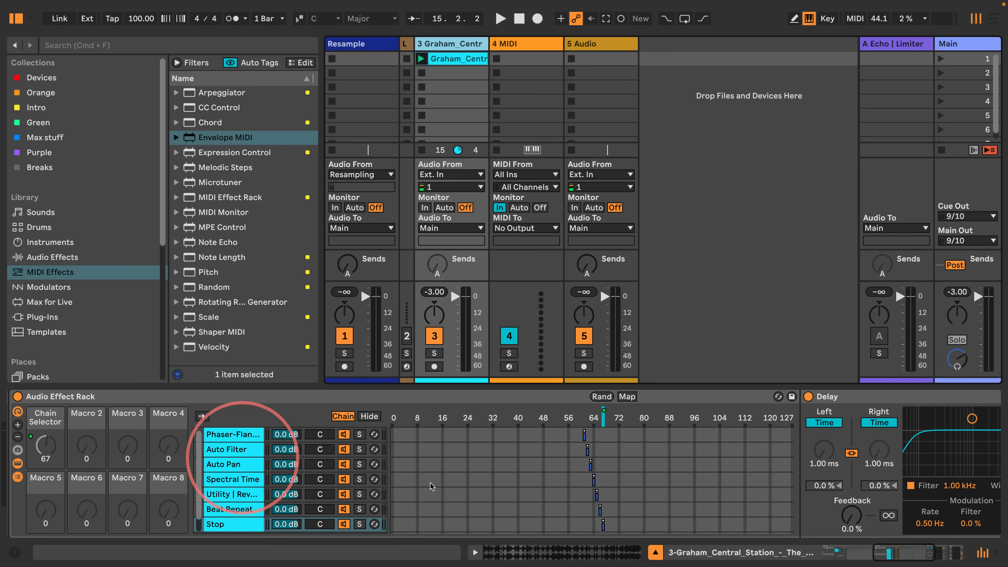
left_click_drag(884, 549, 901, 549)
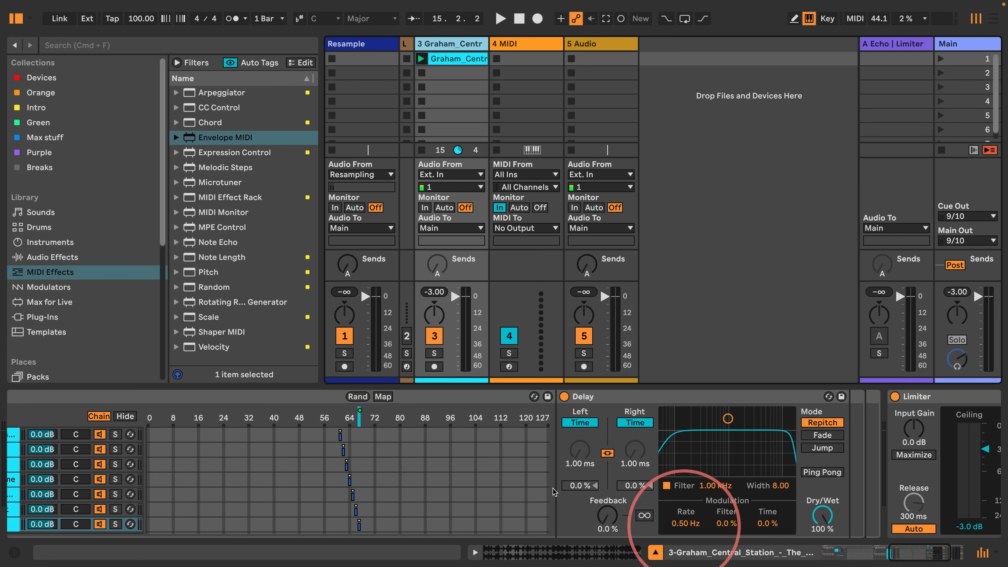
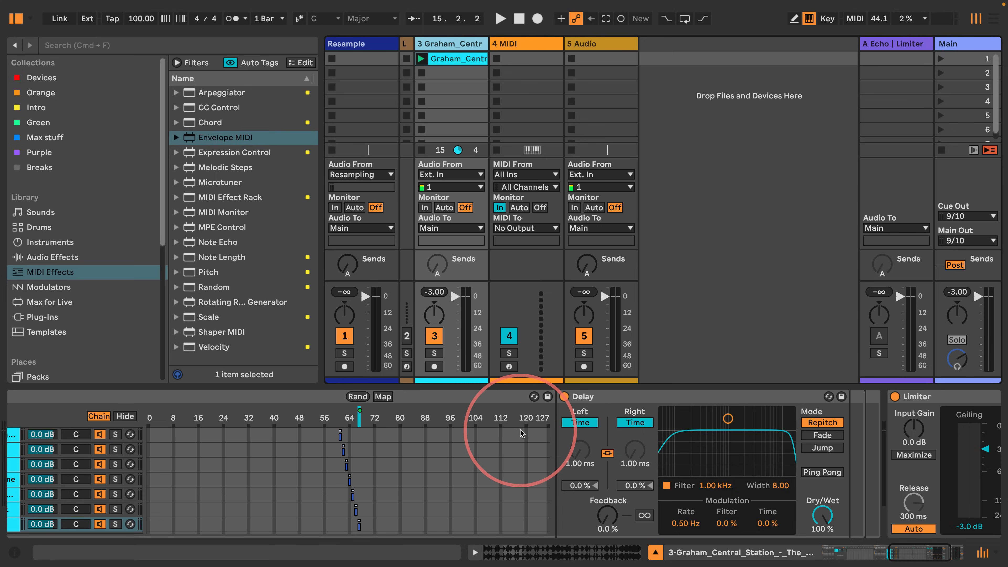
- Arm the MIDI track and record about 16 bars of effect-triggering notes into its first clip slot over the loop
left_click(523, 43)
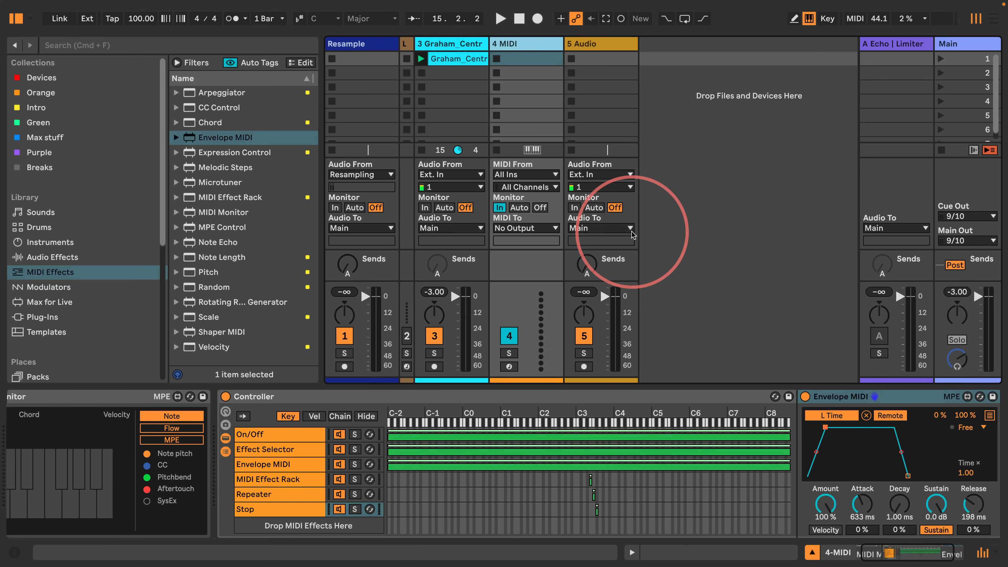
left_click(509, 366)
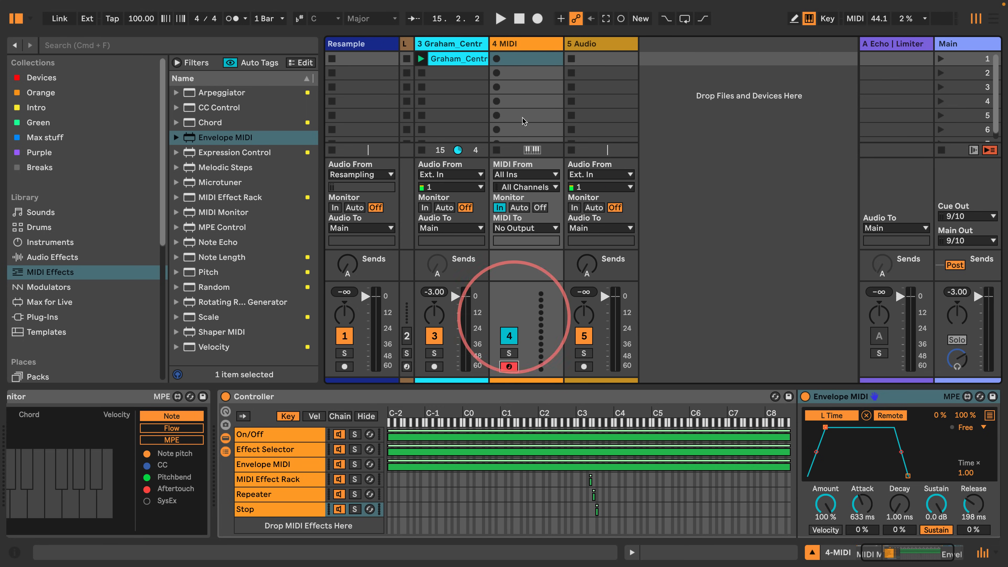
left_click(517, 62)
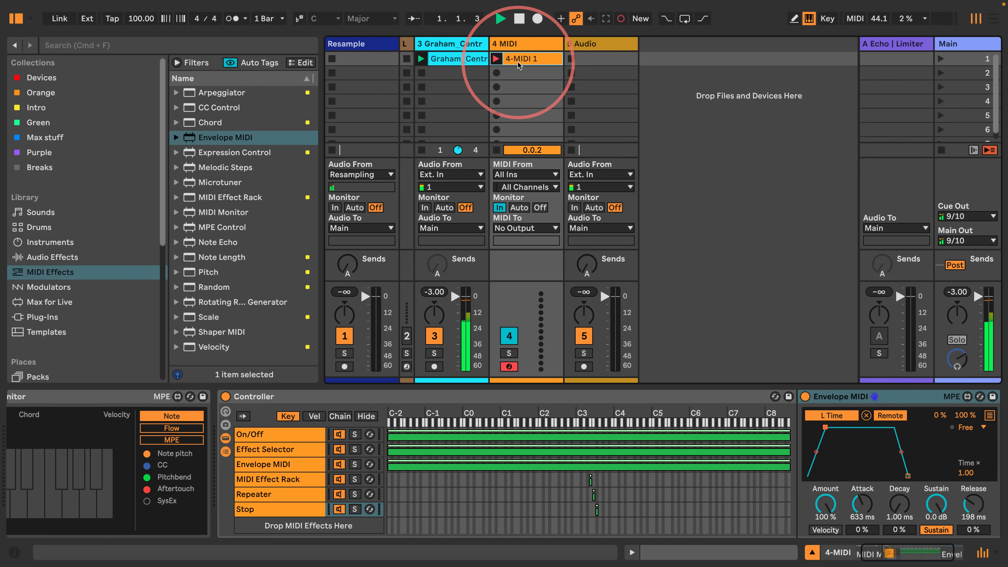
left_click(519, 60)
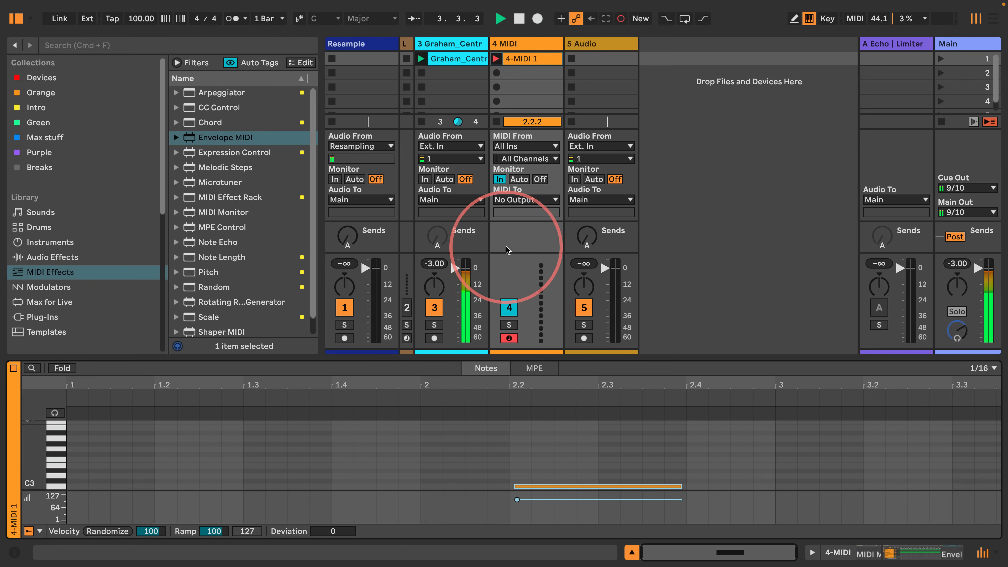
key("f")
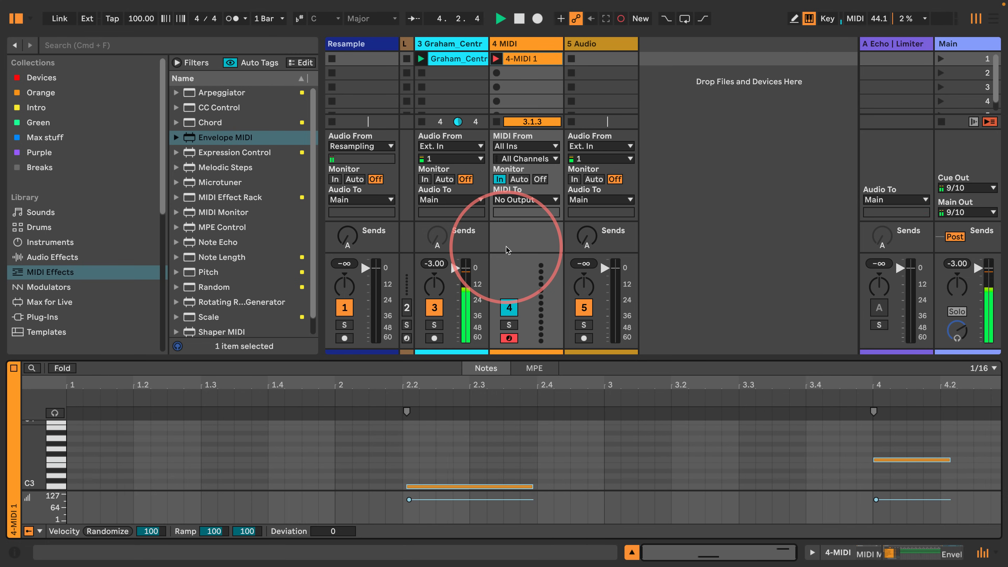
key("t")
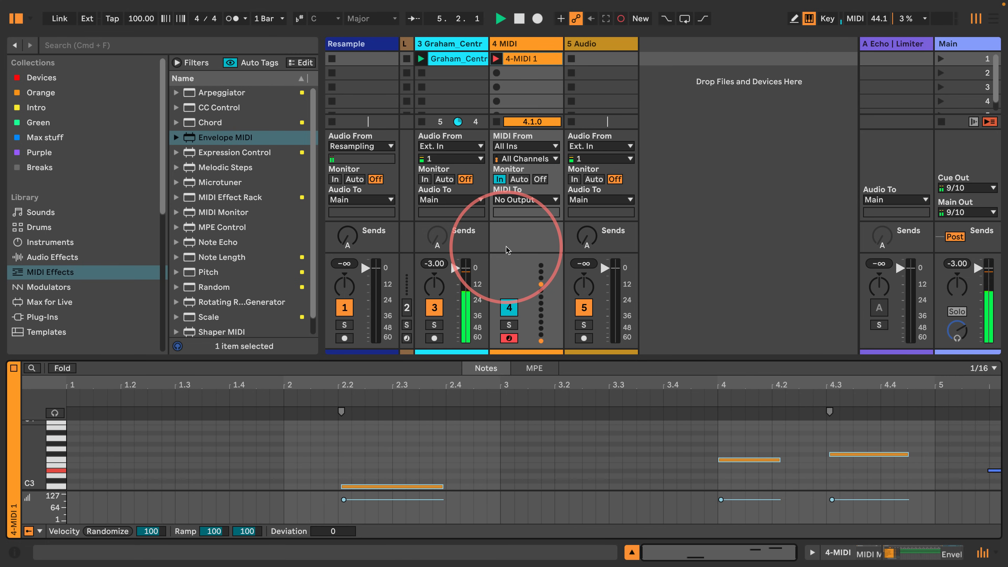
key("e")
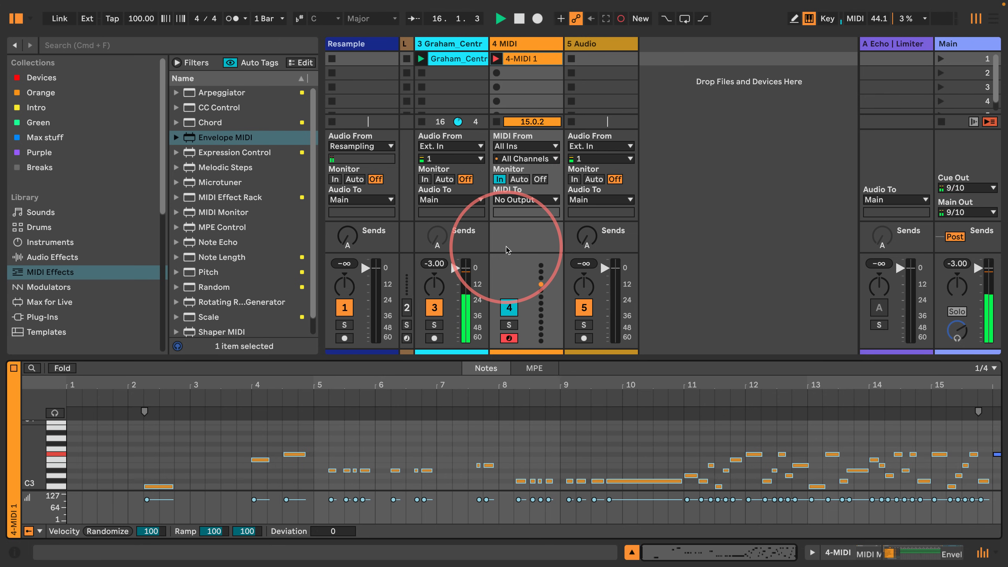
key("space")
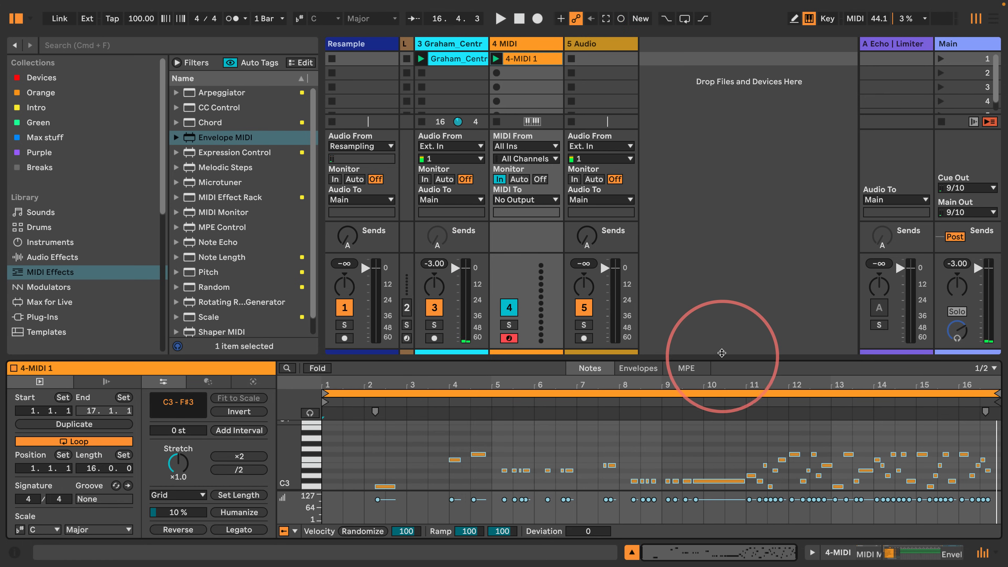
- Enlarge the clip editor and quantize all recorded notes' starts to a 1/8 grid at 100 % Amount
left_click_drag(721, 354, 705, 142)
key("super+a")
right_click(743, 230)
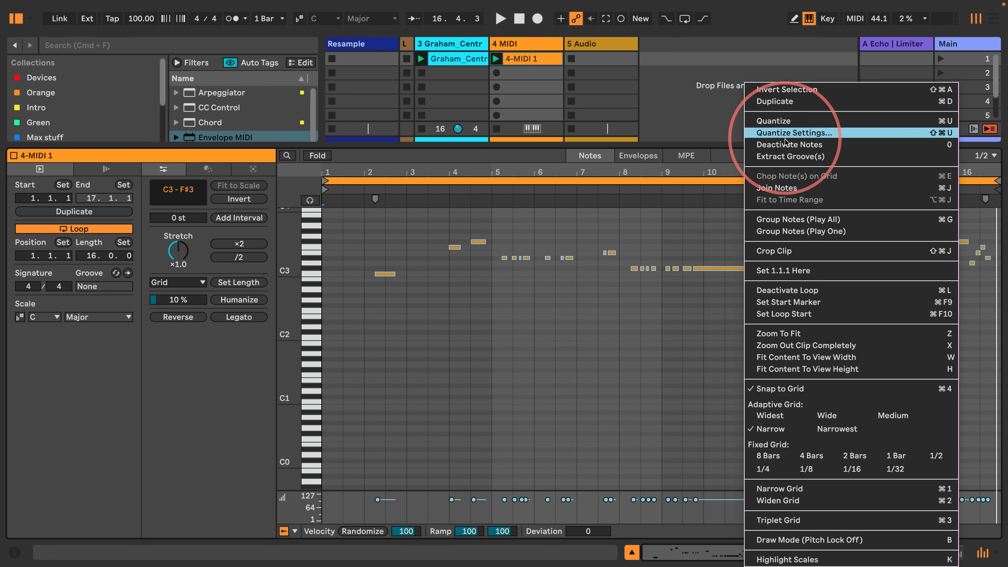
left_click(792, 132)
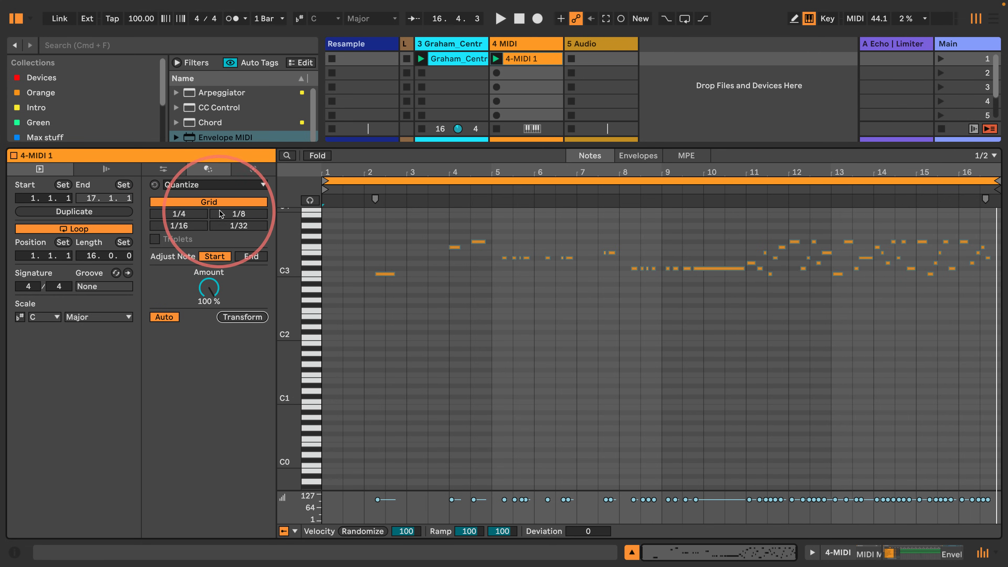
left_click(238, 213)
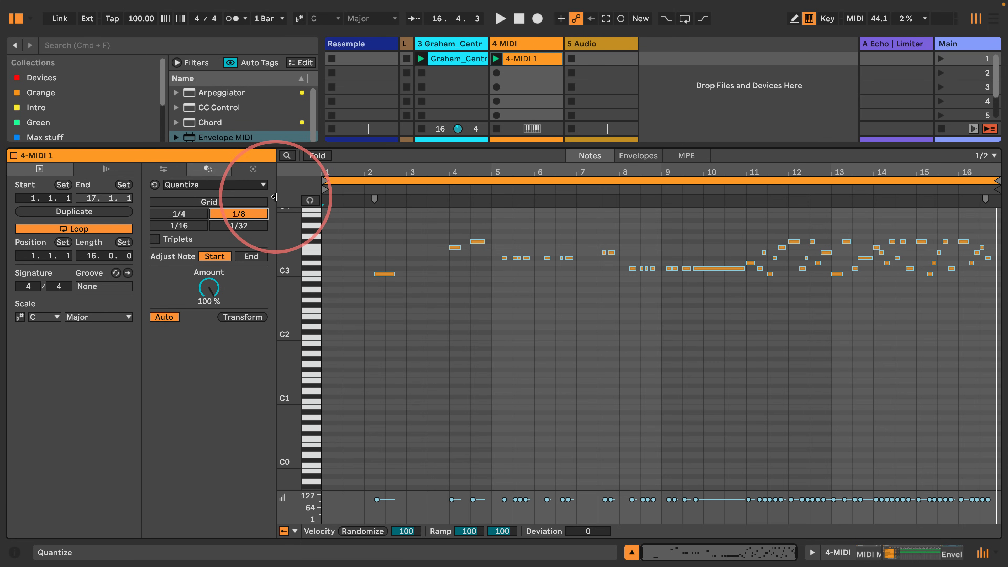
- Collapse the clip properties and shrink the note editor to share space with the mixer, and play back the quantized clip
left_click(13, 156)
left_click_drag(530, 145, 518, 358)
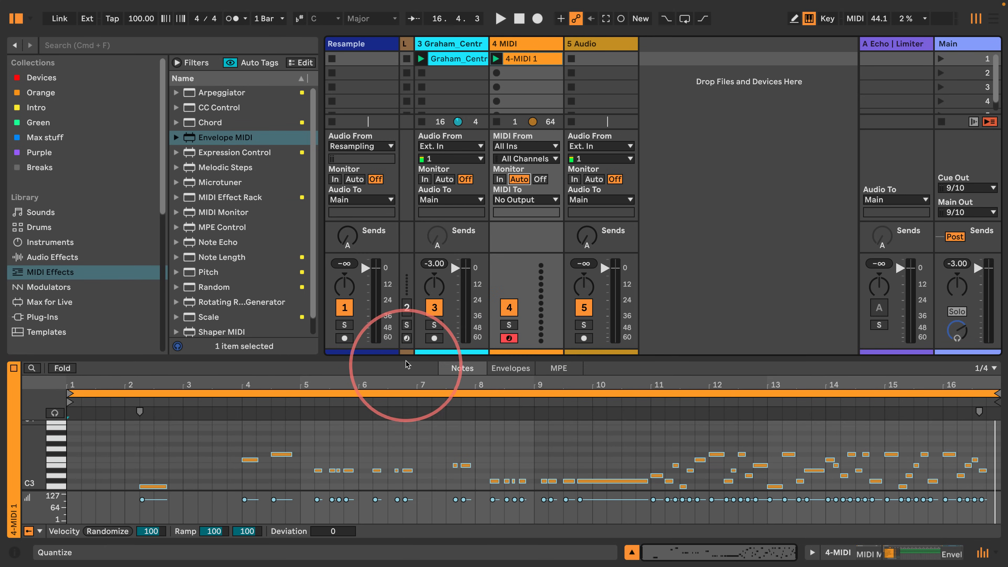
left_click_drag(405, 360, 417, 284)
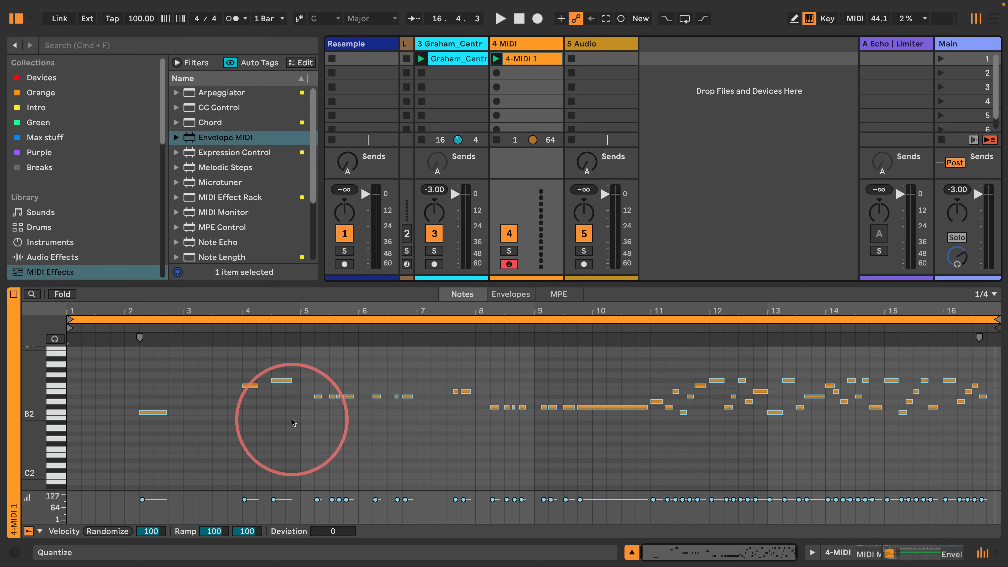
key("space")
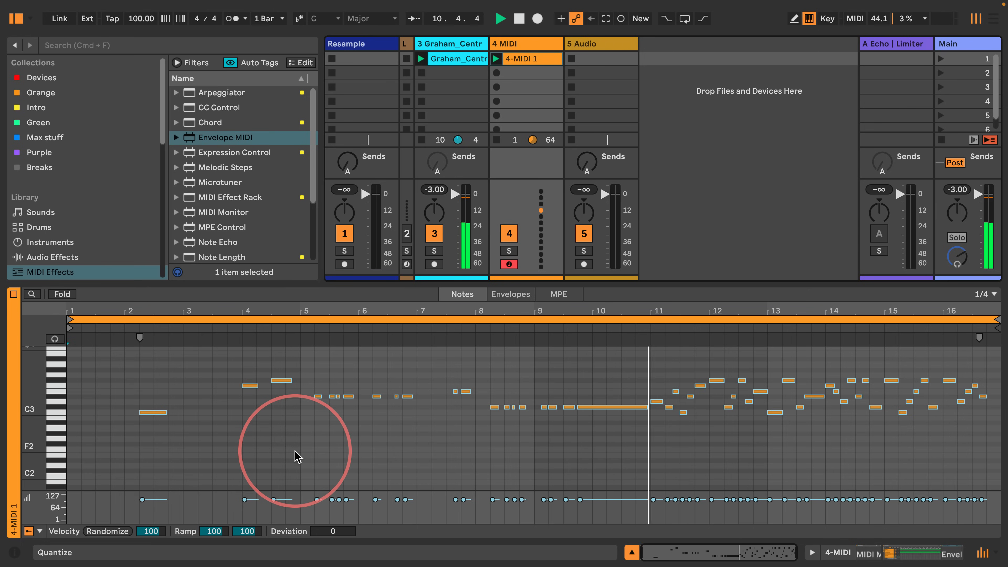
key("space")
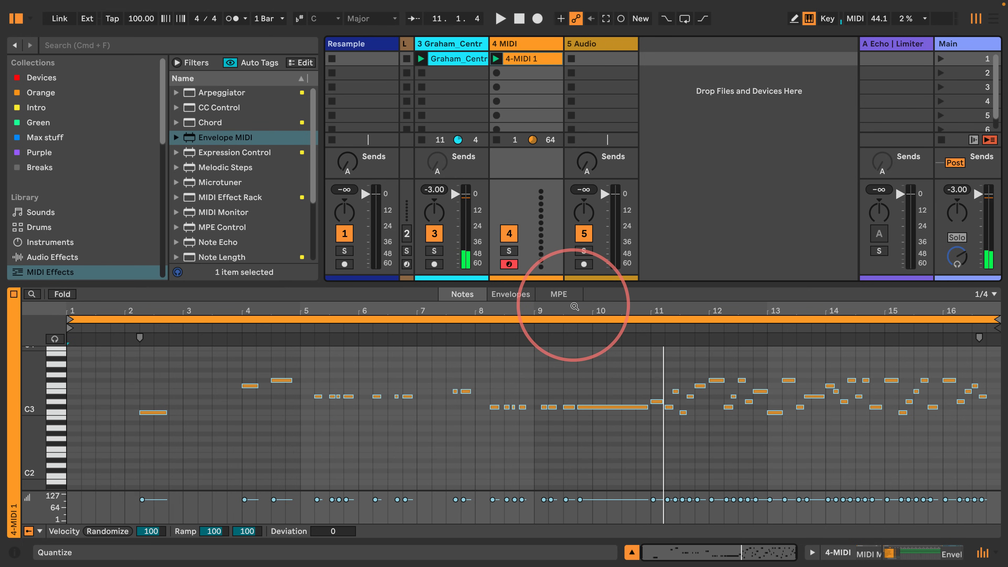
- Nudge all notes of the recorded clip slightly later than the grid lines and set a fixed 1/32 editor grid
left_click_drag(575, 306, 574, 335)
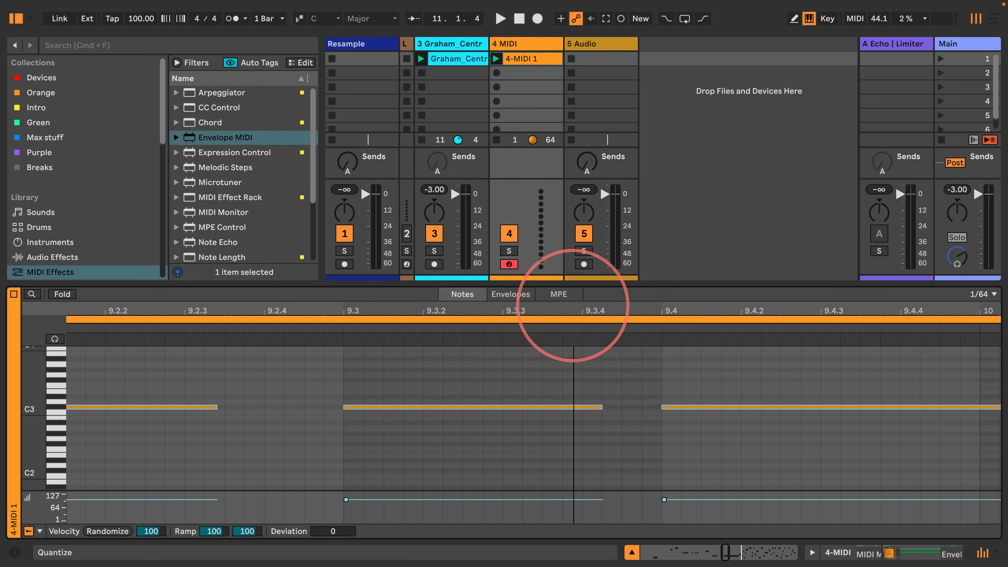
left_click(675, 420)
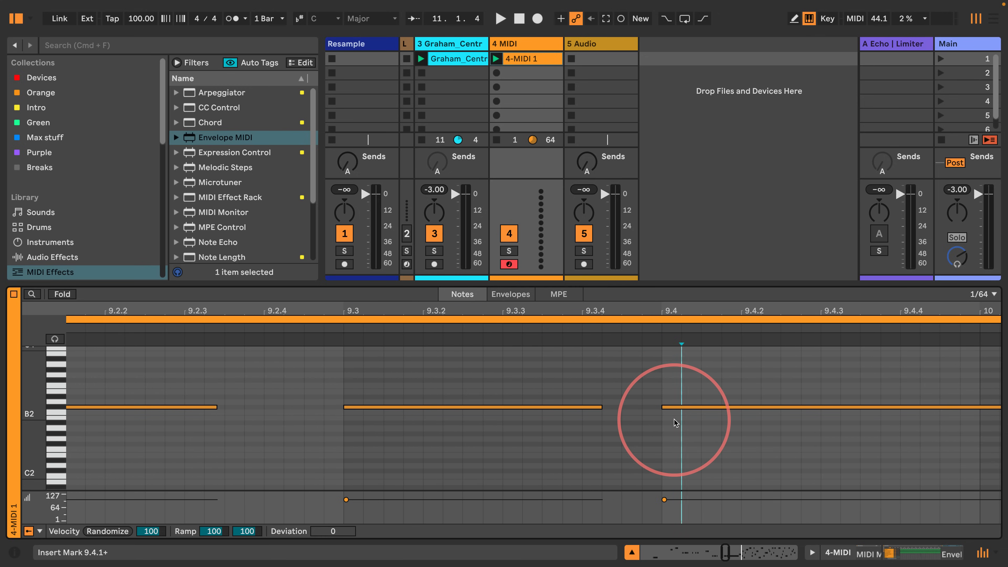
key("super+a")
key("Right")
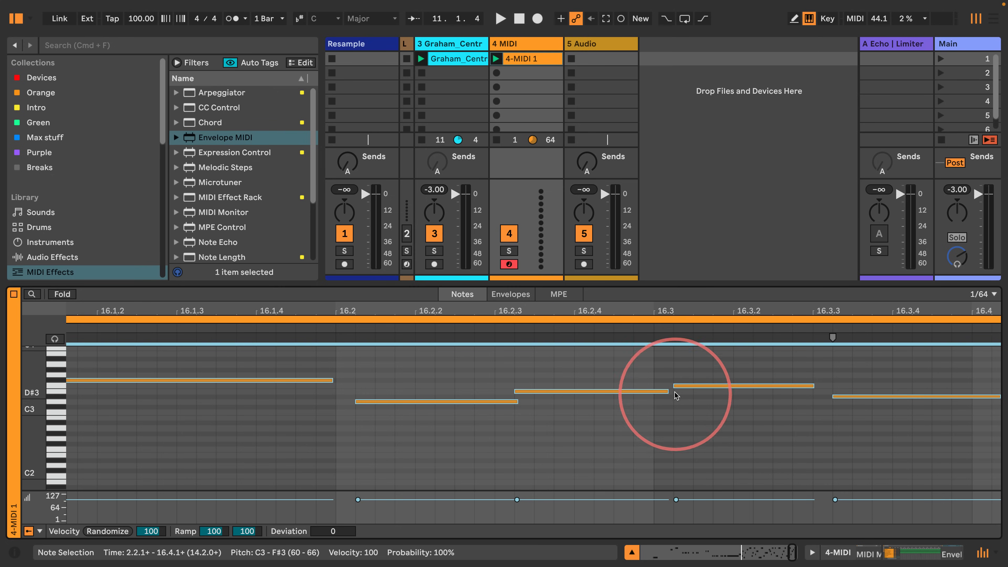
right_click(673, 362)
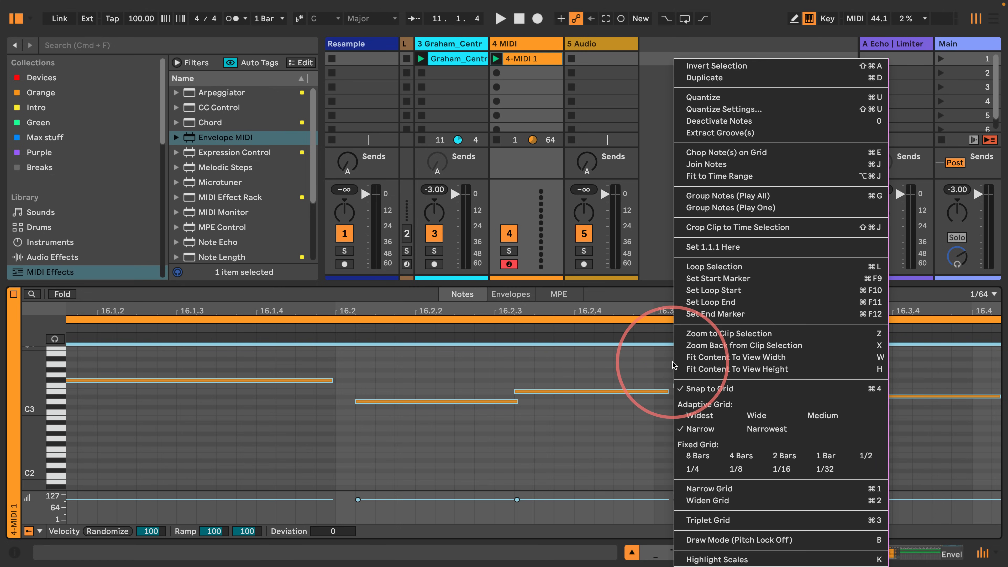
left_click(834, 500)
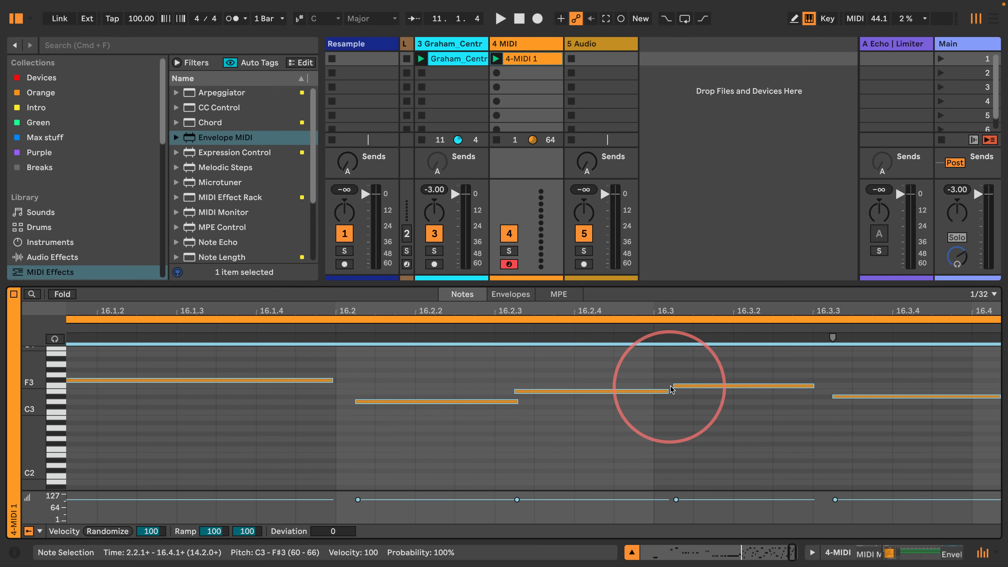
left_click_drag(665, 309, 665, 308)
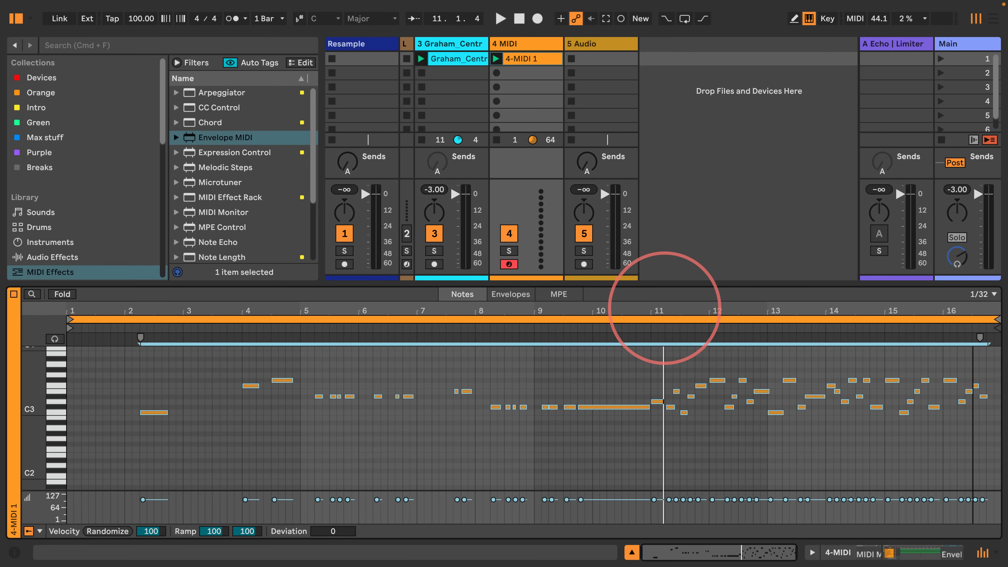
left_click_drag(579, 310, 579, 312)
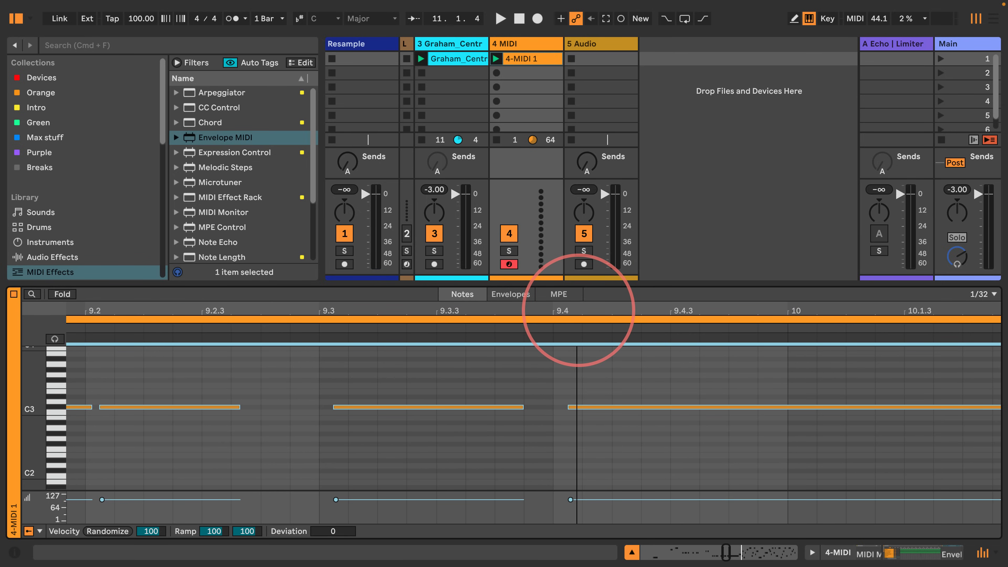
left_click_drag(579, 311, 578, 307)
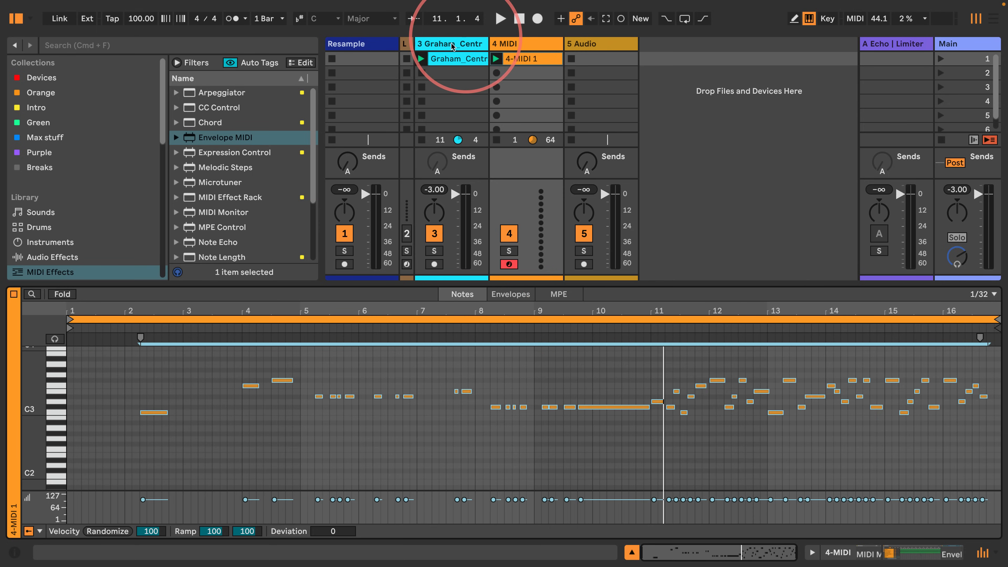
- View the audio track's effect devices back to the outer rack with the Dry and Effects chains
left_click(436, 49)
left_click(819, 549)
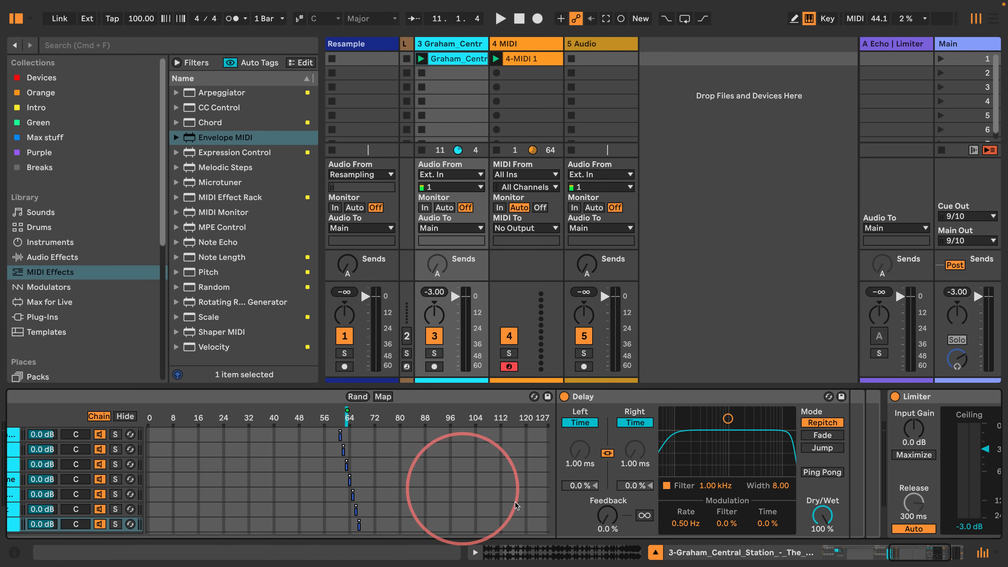
left_click_drag(913, 553, 832, 551)
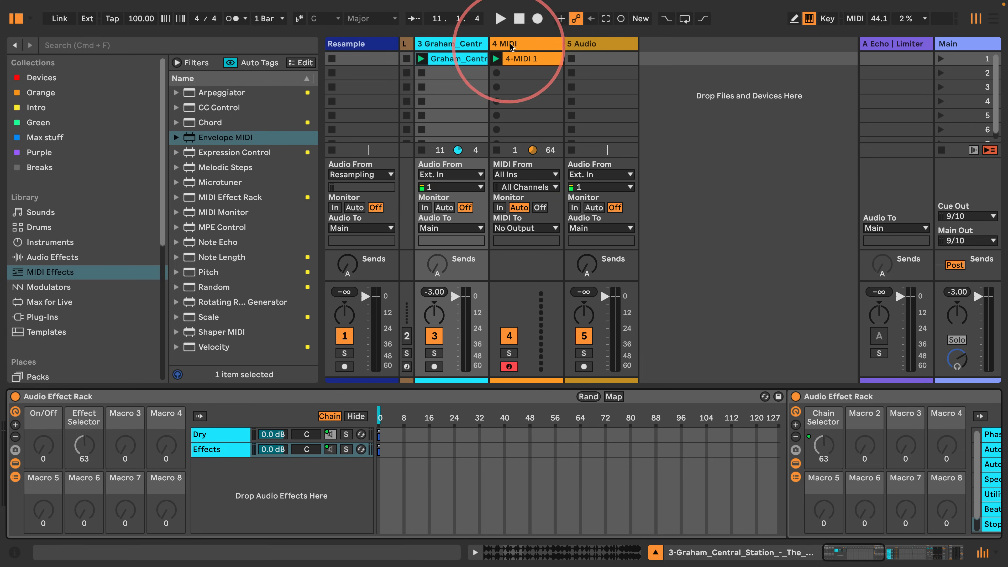
- Reopen the 4-MIDI 1 clip and listen to its nudged notes over the loop, replaying from around bar 11
key("space")
left_click(532, 59)
double_click(531, 59)
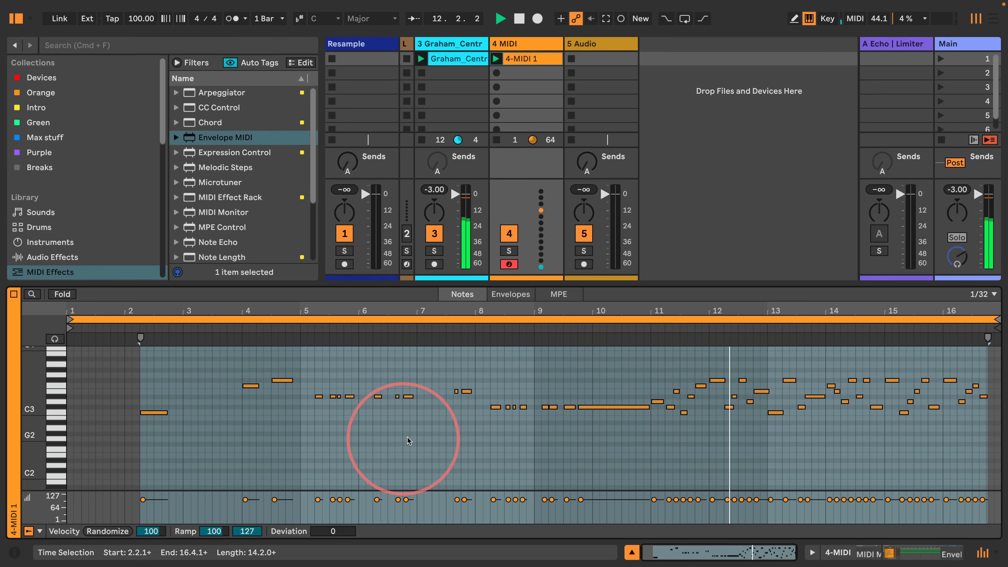
key("space")
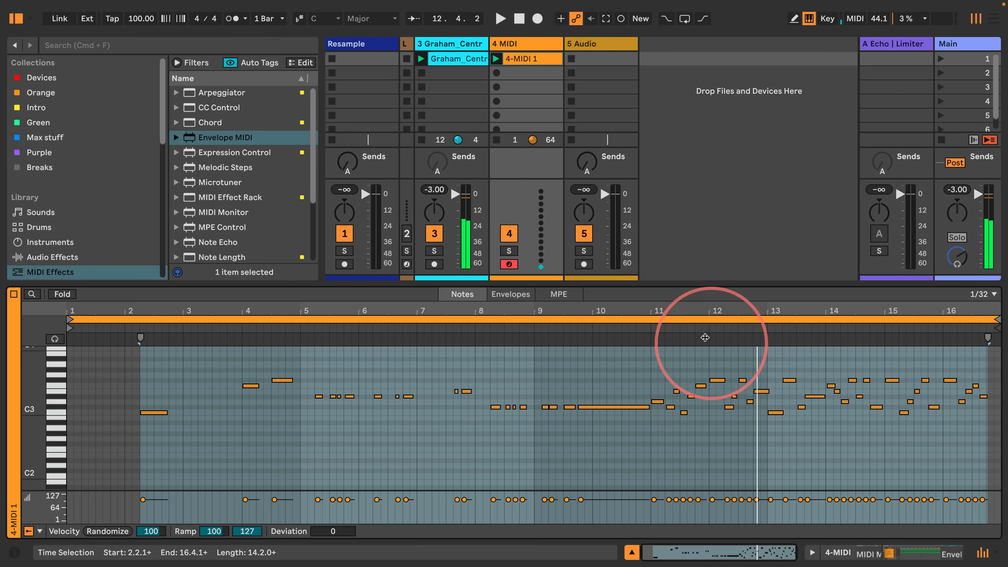
left_click(675, 327)
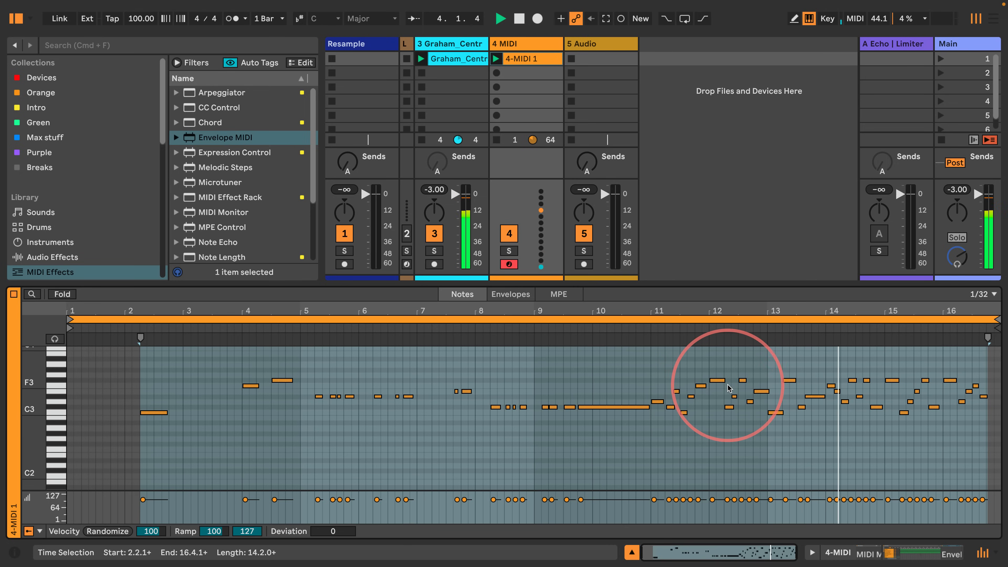
key("space")
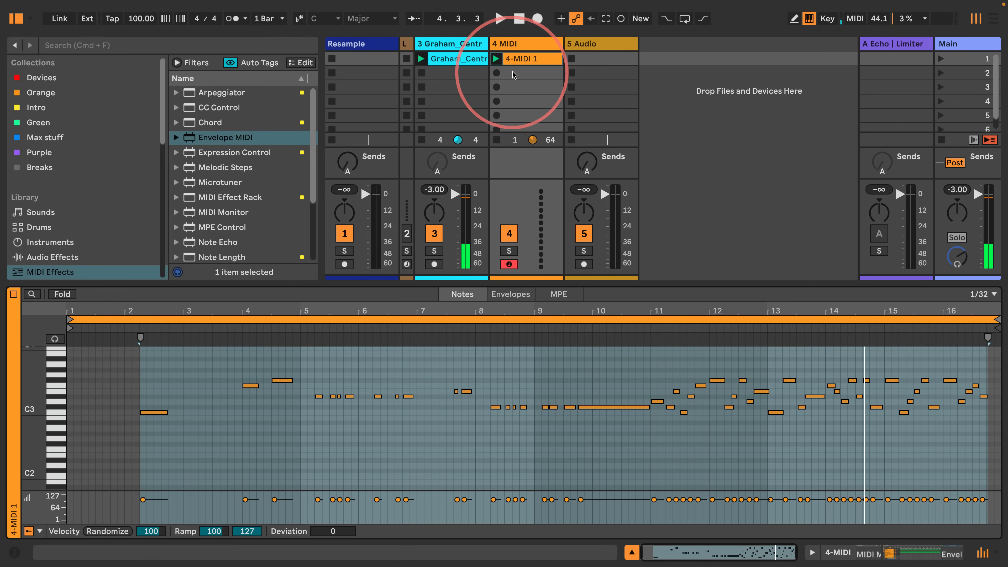
- Create an empty MIDI clip in the MIDI track's second slot and set its fixed grid to 1/4
double_click(513, 71)
scroll(34, 439, "down", 3)
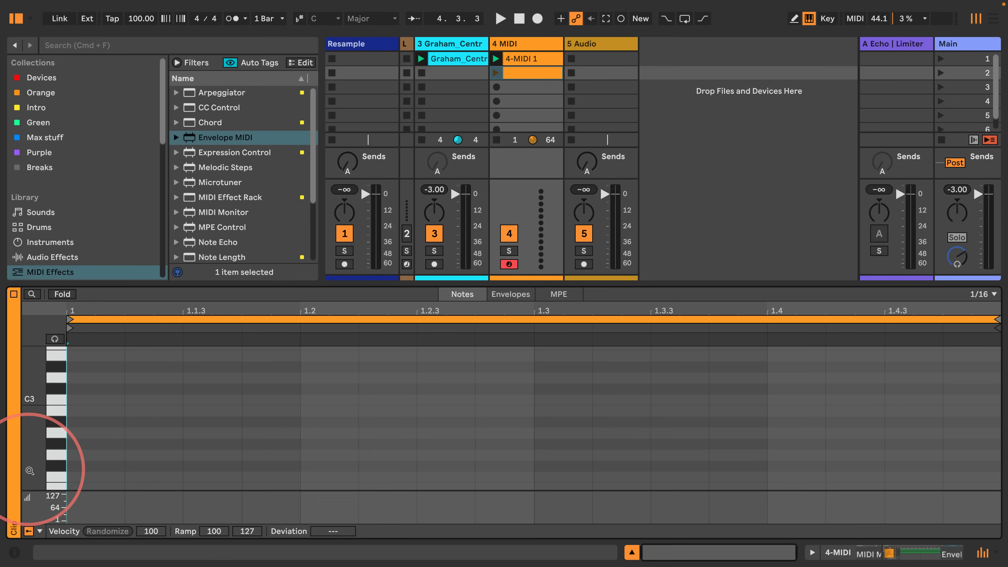
right_click(158, 421)
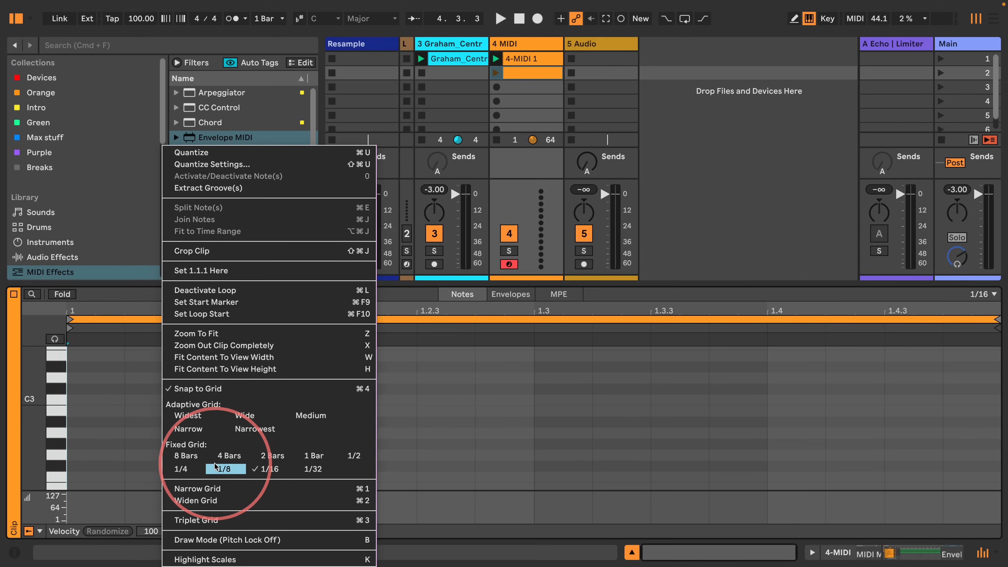
left_click(180, 469)
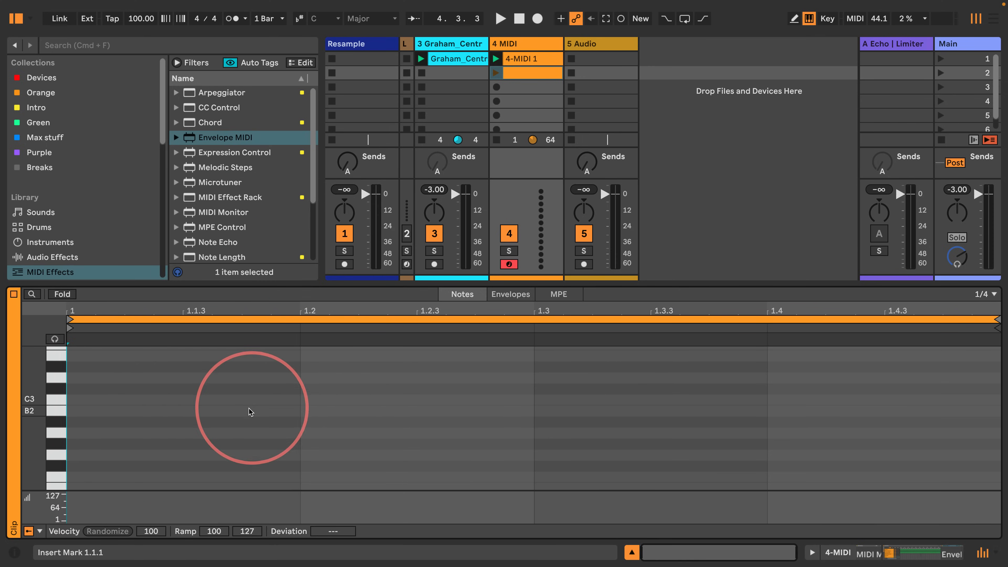
- Show the new clip's properties and duplicate its loop twice to reach a length of four bars
left_click(25, 337)
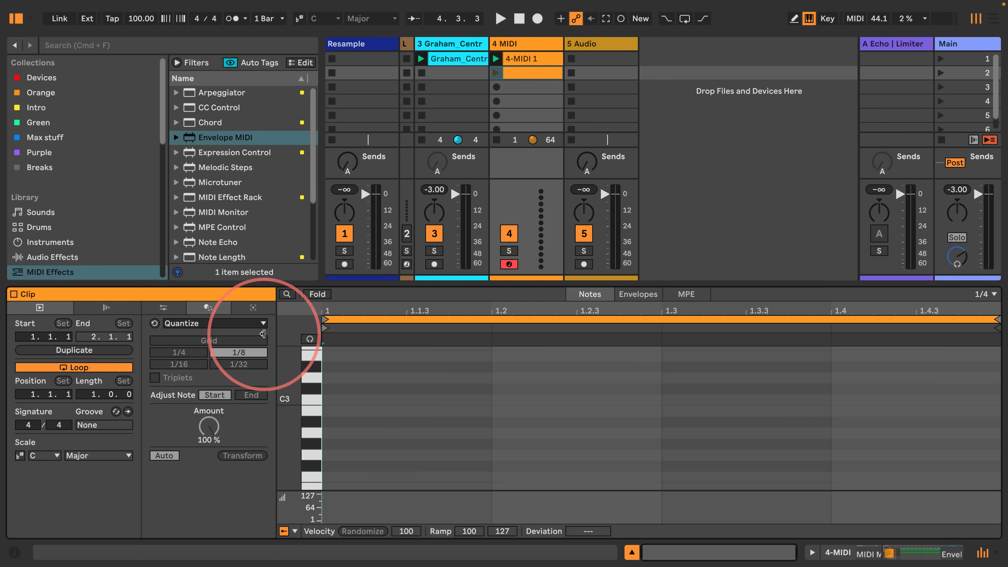
left_click(379, 320)
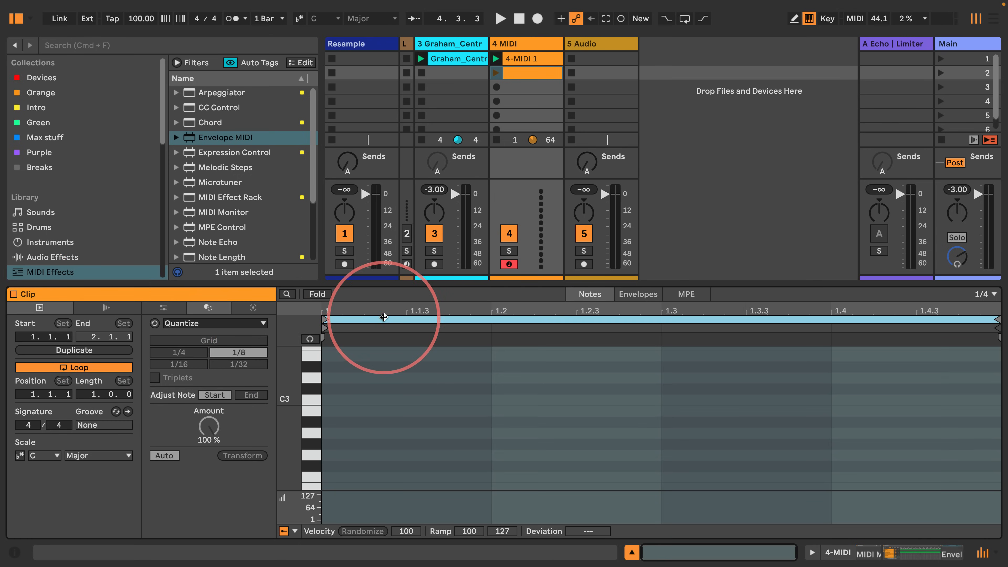
left_click(89, 310)
left_click(39, 308)
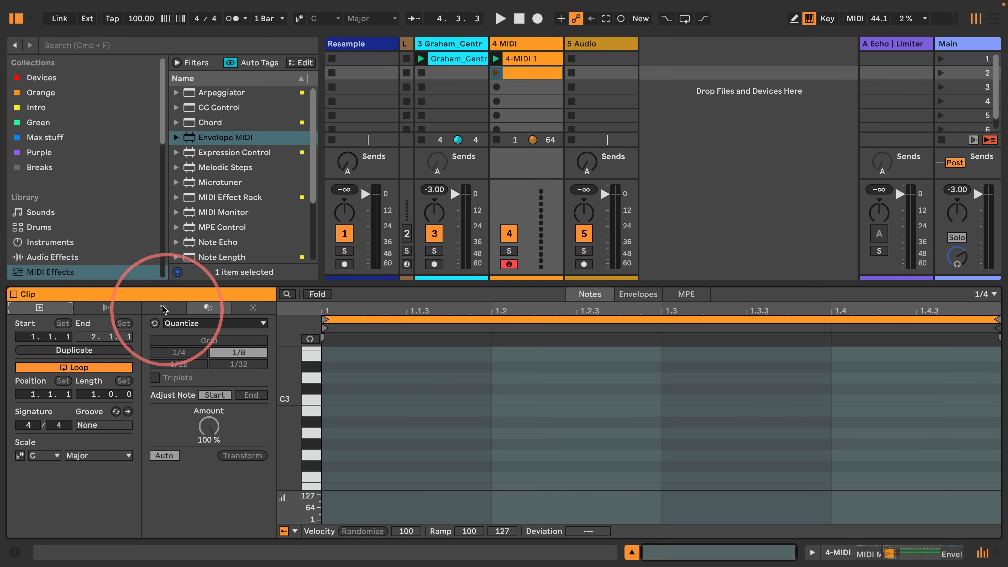
left_click(162, 307)
left_click(61, 351)
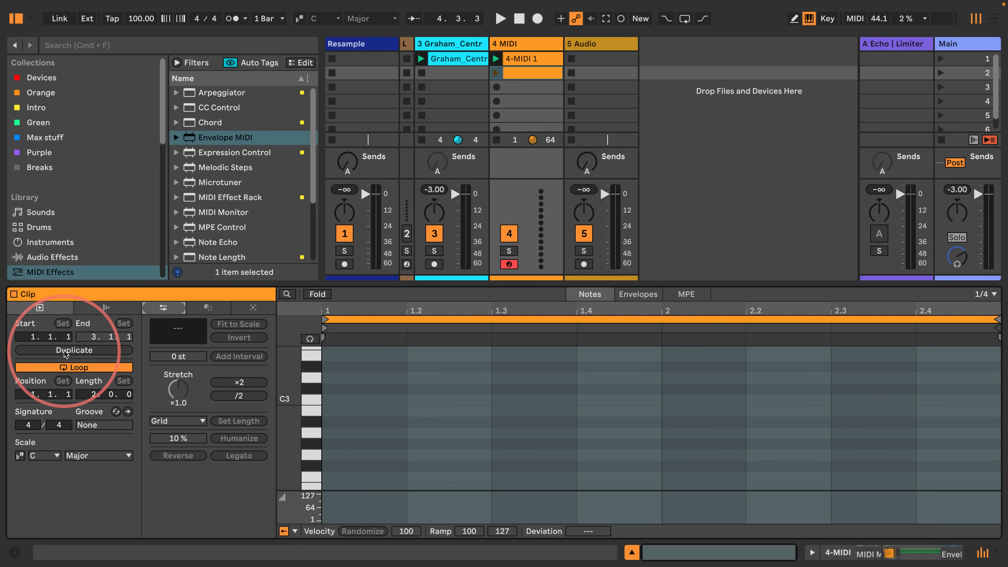
left_click(60, 350)
- Draw a stepping pattern of quarter notes between C3 and E3 across all four bars and launch the clip
left_click_drag(296, 397, 296, 395)
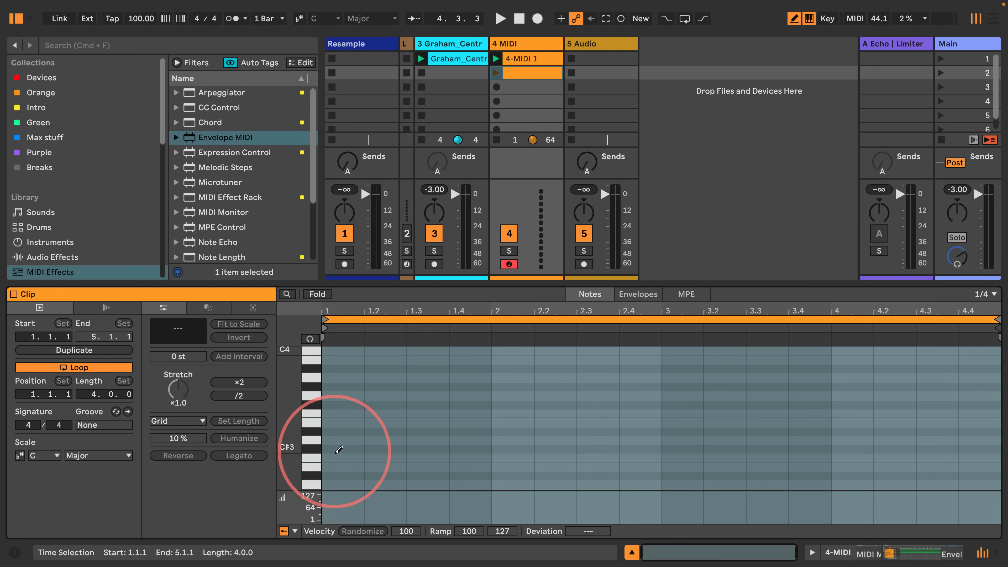
key("b")
left_click(341, 457)
mouse_move(397, 447)
left_mouse_down()
mouse_move(477, 426)
mouse_move(569, 446)
mouse_move(598, 423)
mouse_move(701, 423)
mouse_move(711, 441)
mouse_move(737, 449)
mouse_move(980, 423)
left_mouse_up()
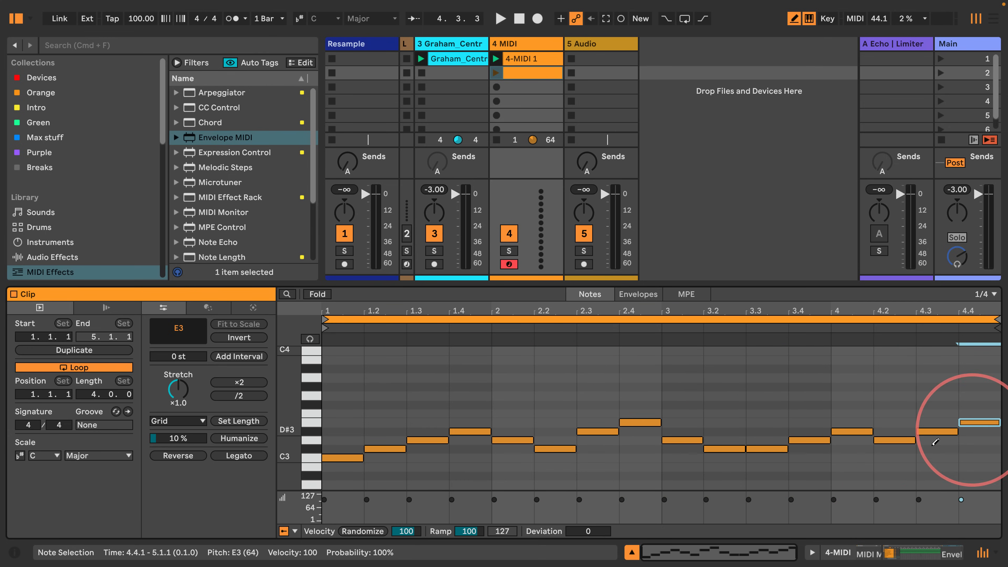
left_click(496, 72)
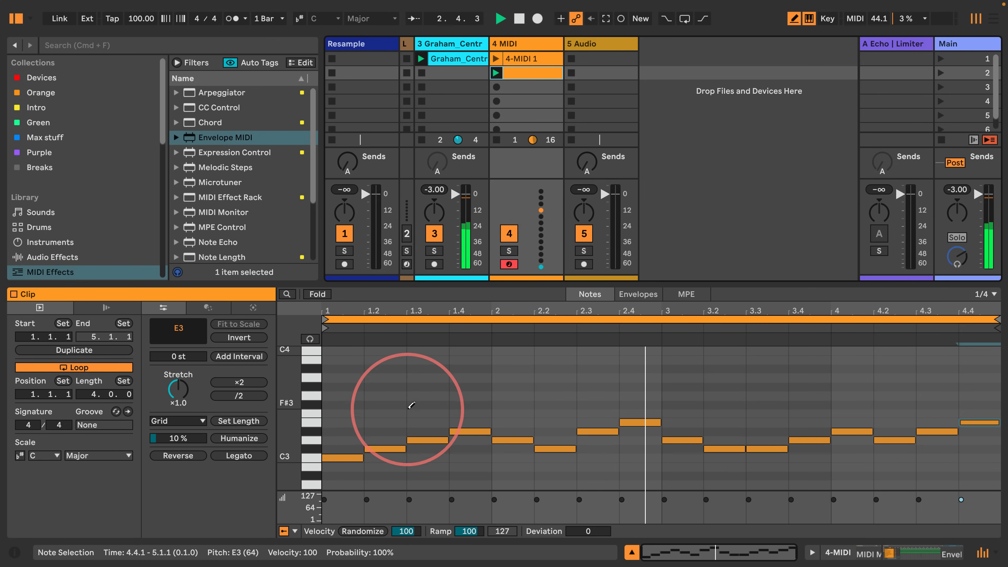
- Try nudging all D#3 notes slightly later than the grid, keeping their quarter-note length, and play the pattern
left_click(308, 435)
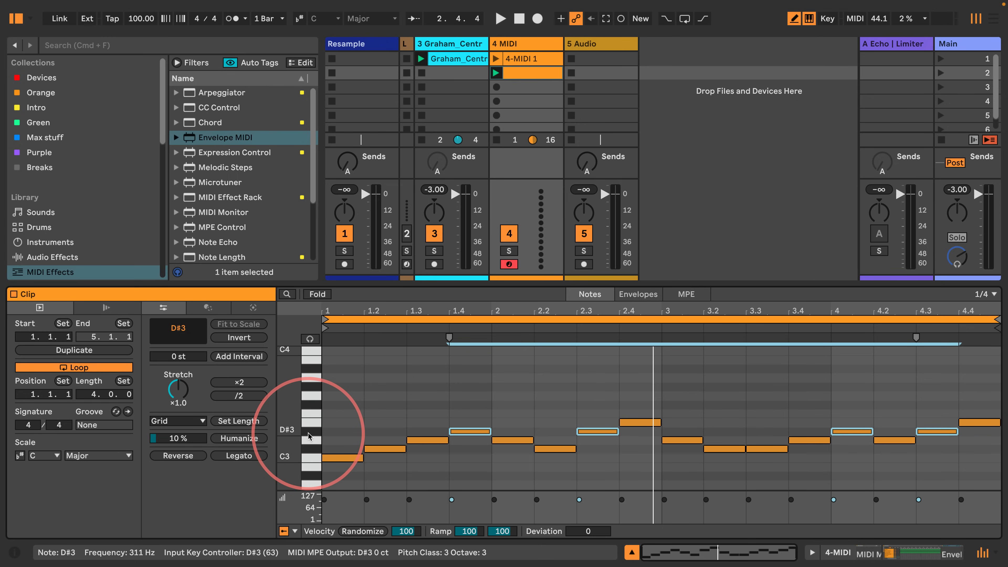
key("shift+Right")
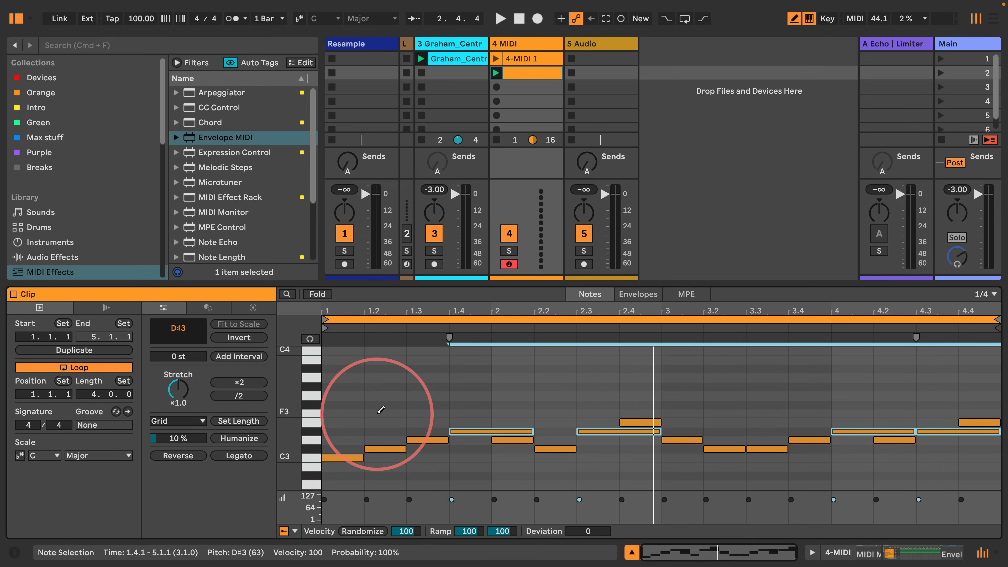
key("shift+Left")
key("super+Right")
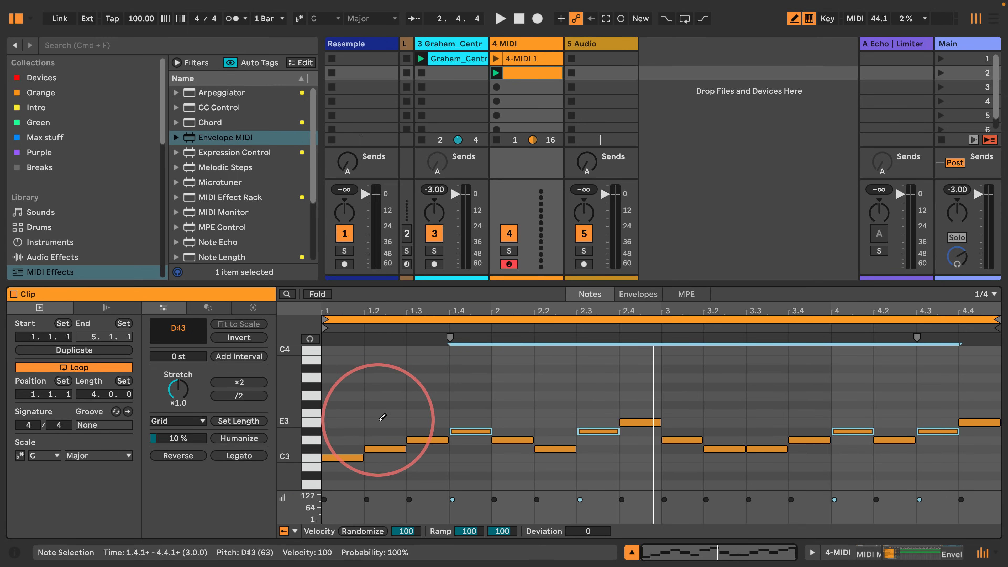
key("space")
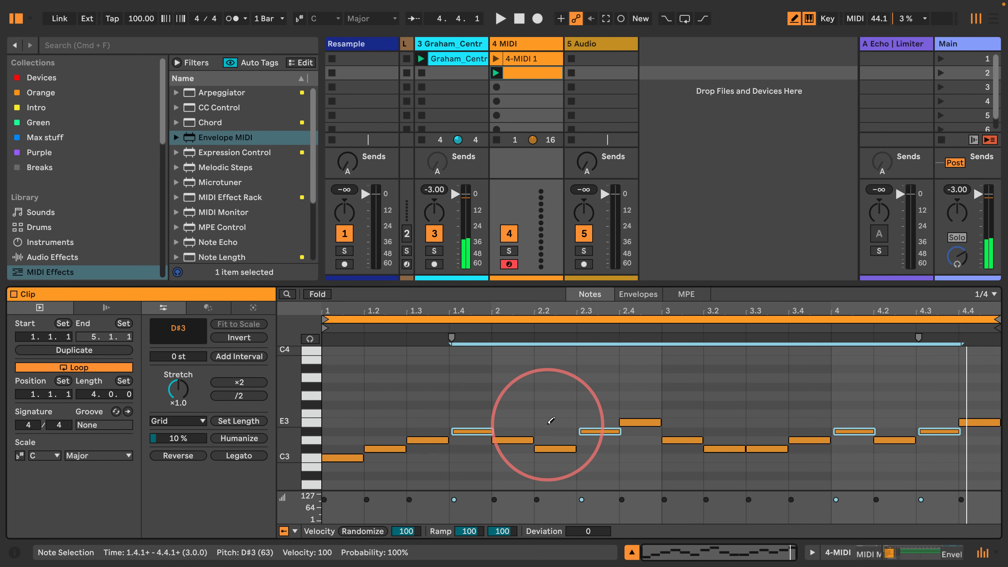
- Delete the four nudged D#3 notes, redraw them on the 1/4 grid, and play the corrected pattern
left_click(470, 432)
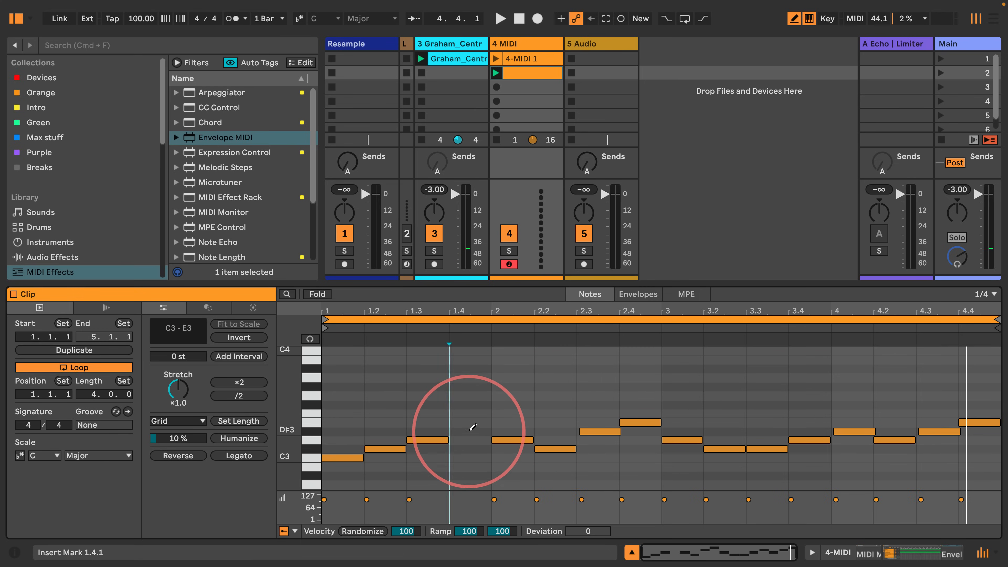
left_click(583, 432)
left_click(584, 433)
left_click(840, 431)
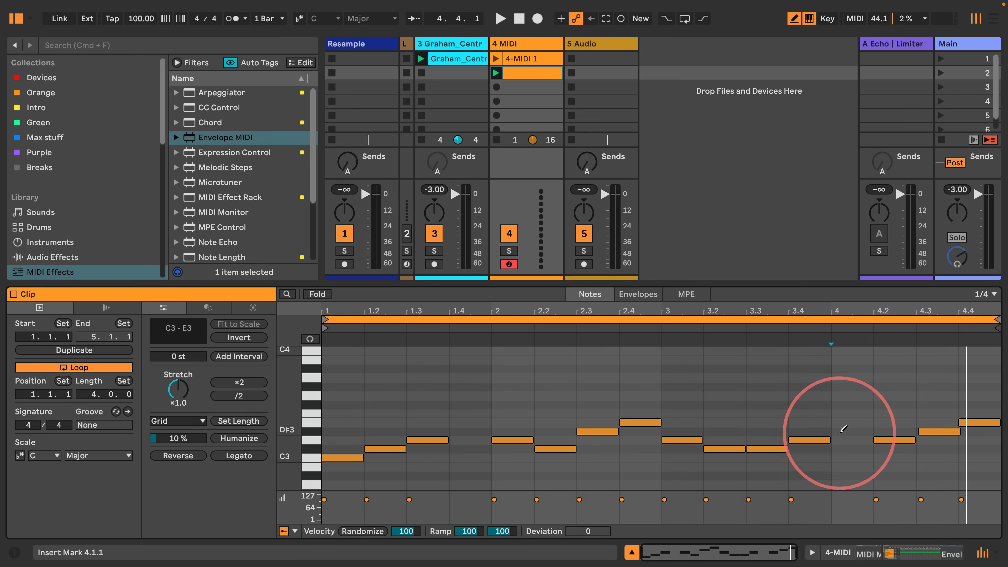
left_click(849, 432)
left_click(931, 429)
left_click(931, 430)
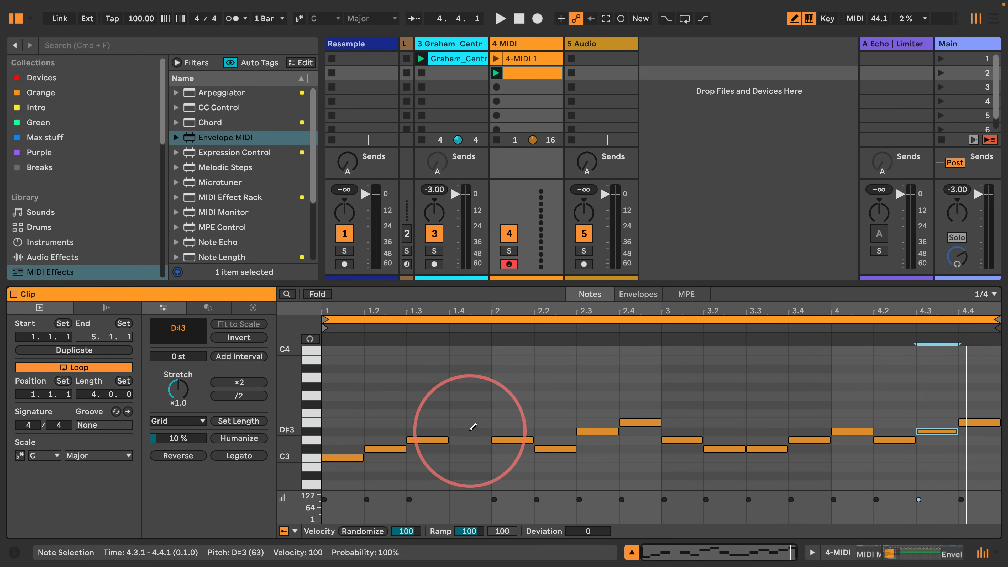
left_click(472, 431)
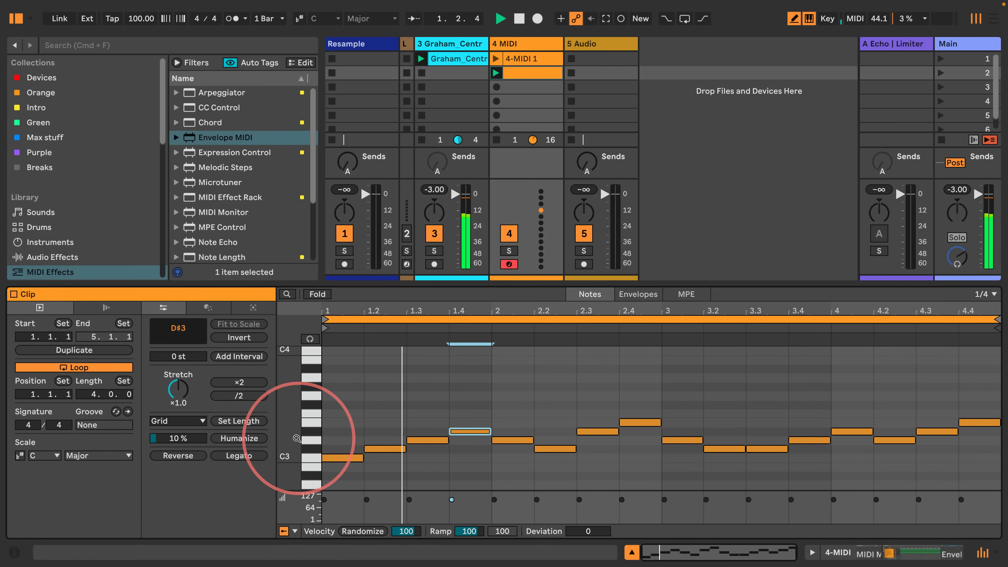
left_click_drag(288, 435, 300, 435)
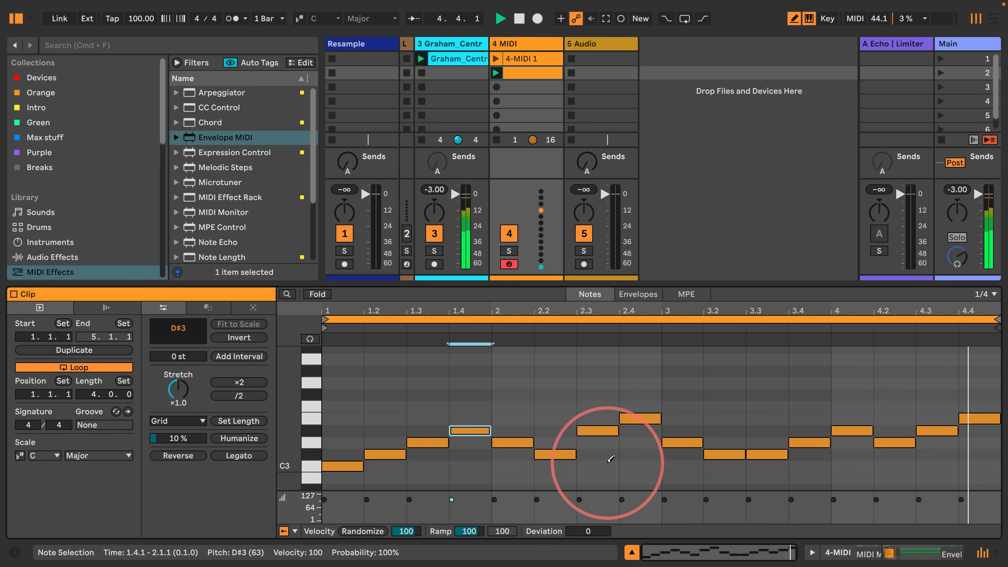
- Launch the track's first MIDI clip and resize the mixer so the In/Out routing section shows above the device chain
left_click(519, 60)
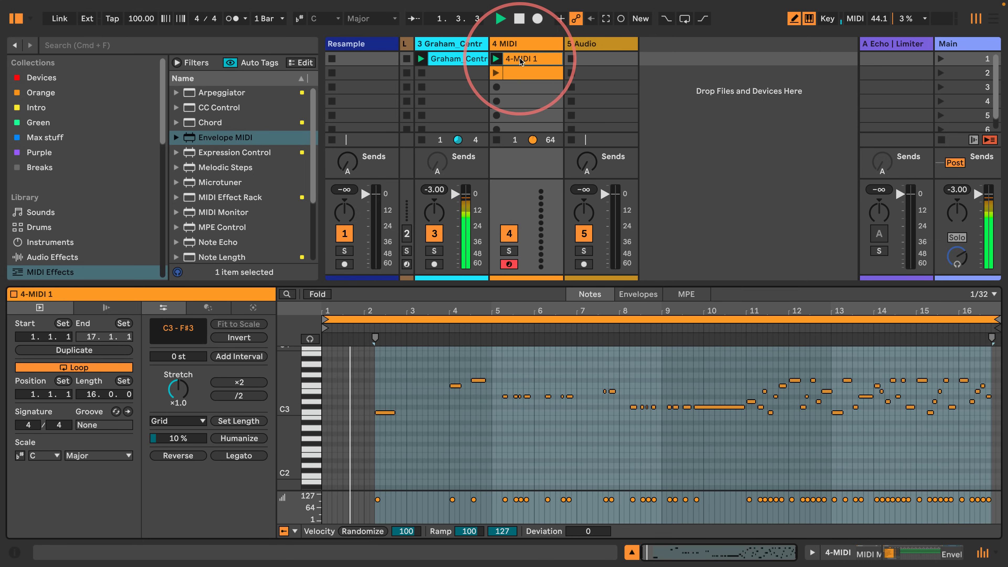
left_click(525, 87)
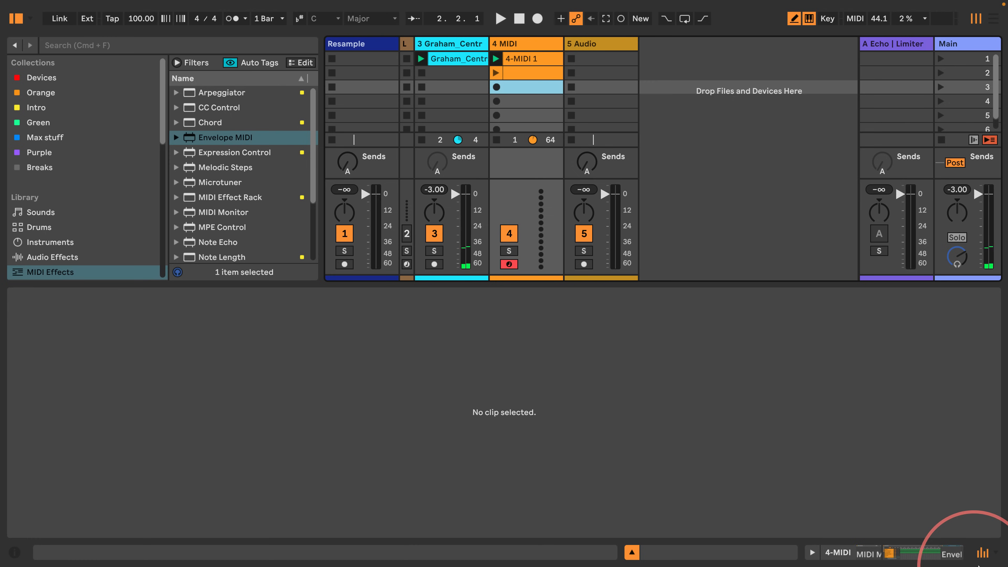
left_click(995, 553)
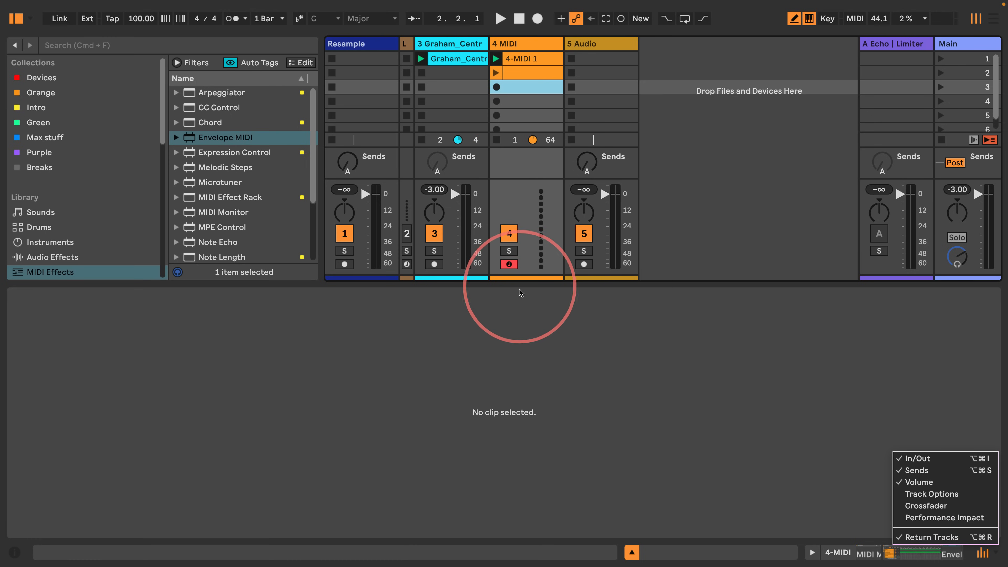
left_click(514, 284)
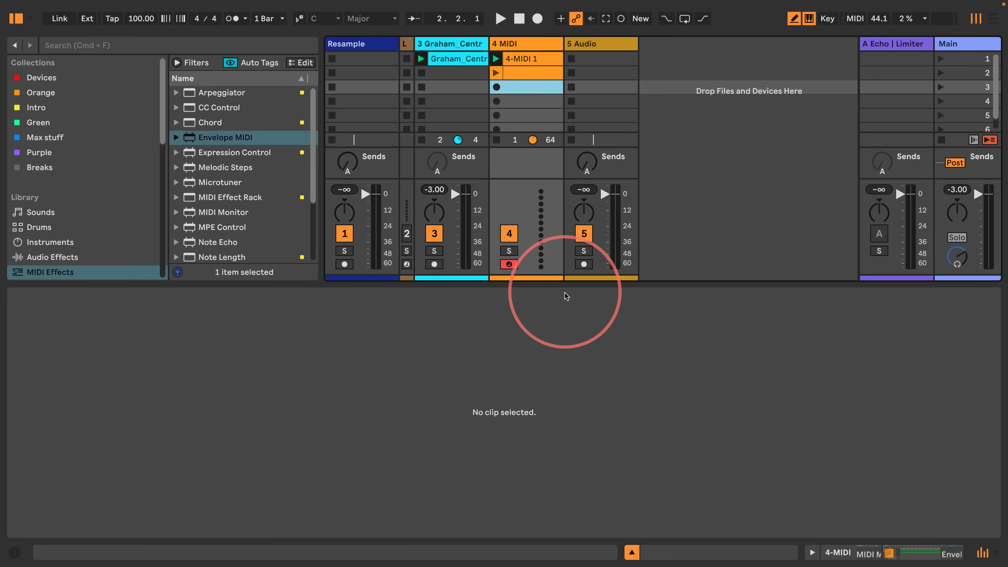
left_click_drag(556, 283, 546, 453)
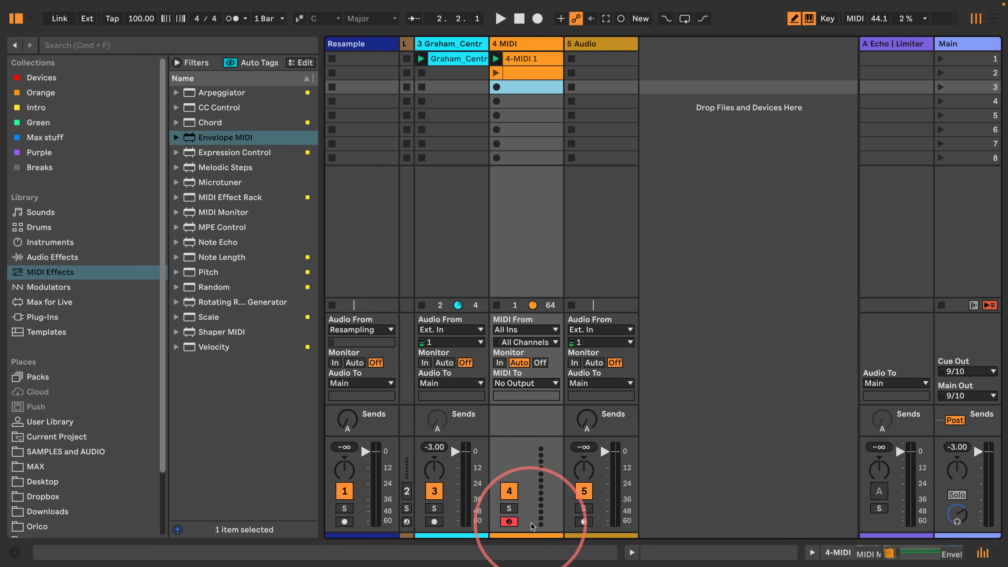
left_click_drag(534, 537, 532, 391)
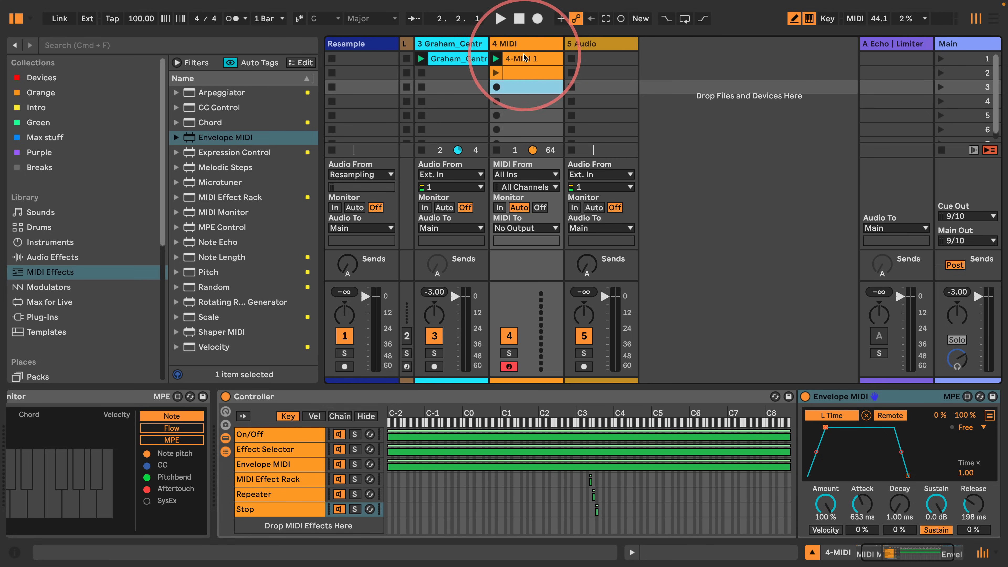
- Set the MIDI track's monitoring to In and record a short clip into its fourth slot
left_click(533, 73)
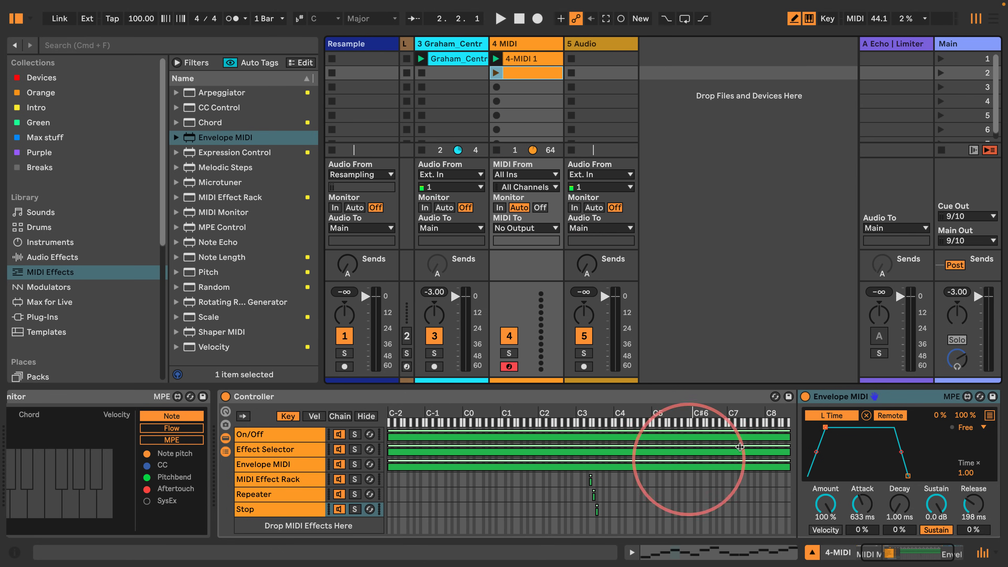
key("space")
left_click(512, 102)
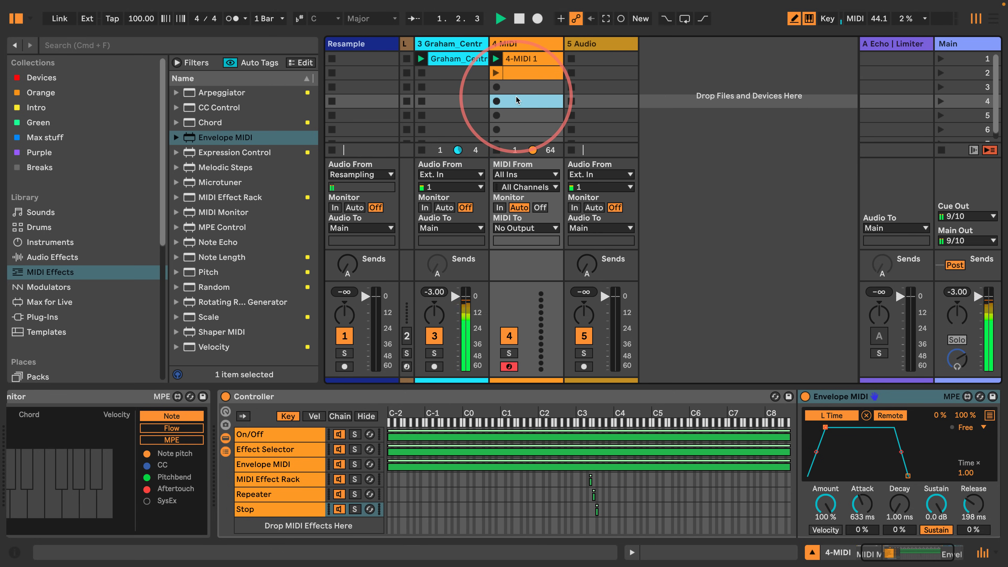
left_click(499, 207)
left_click(522, 103)
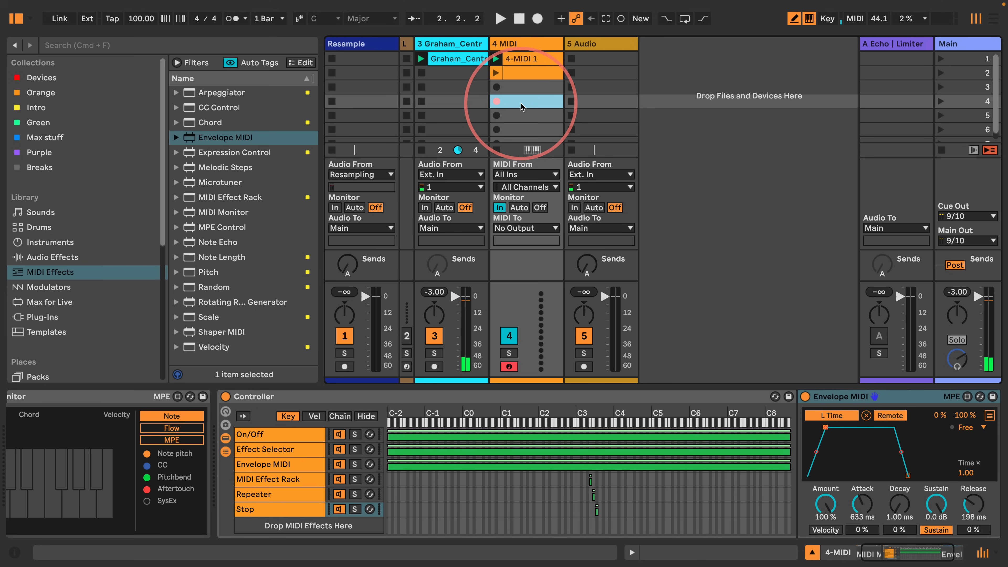
key("Return")
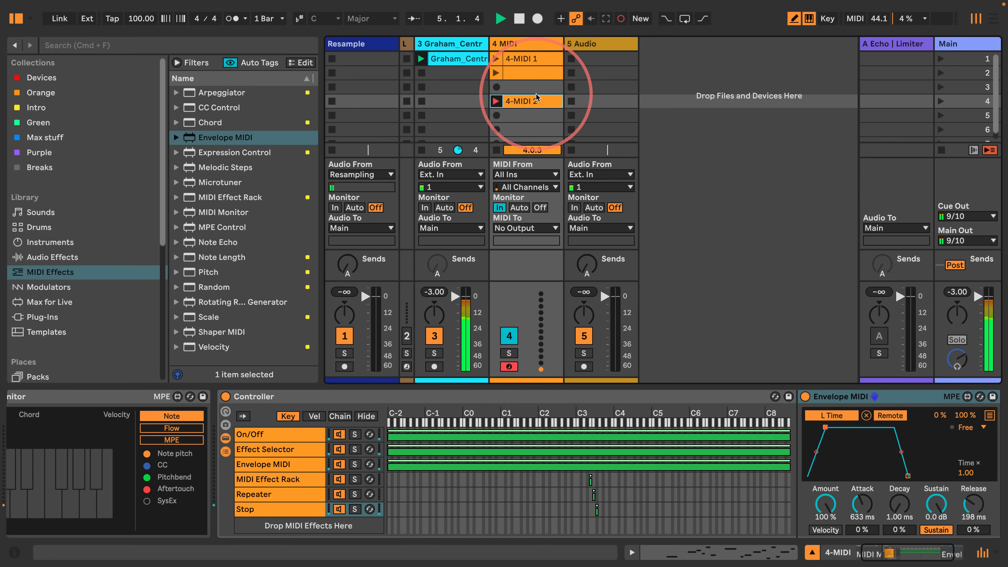
key("space")
- Set the tempo to 160 BPM and start recording a new clip in the MIDI track's sixth slot
left_click(508, 129)
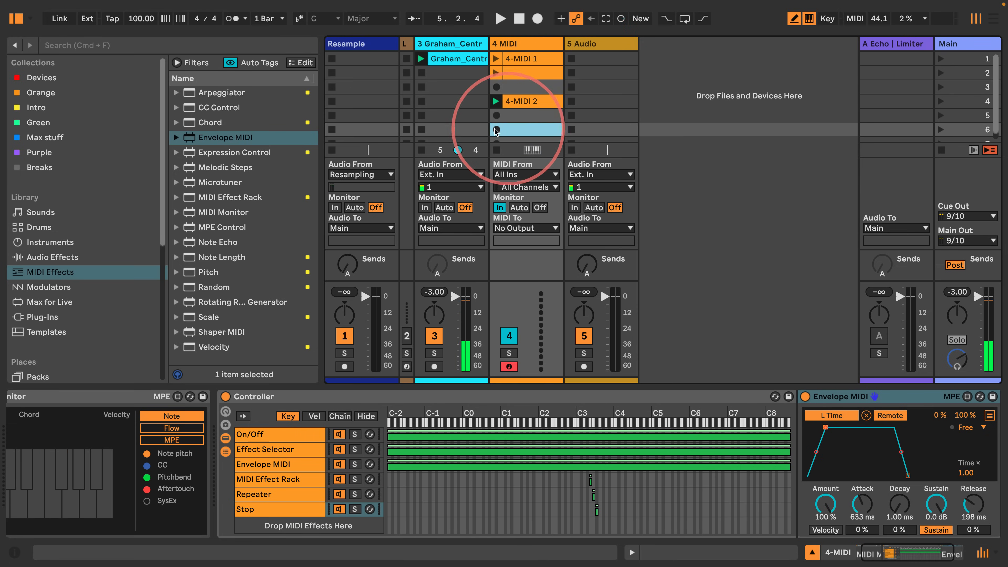
left_click(136, 20)
type("160")
key("Return")
key("space")
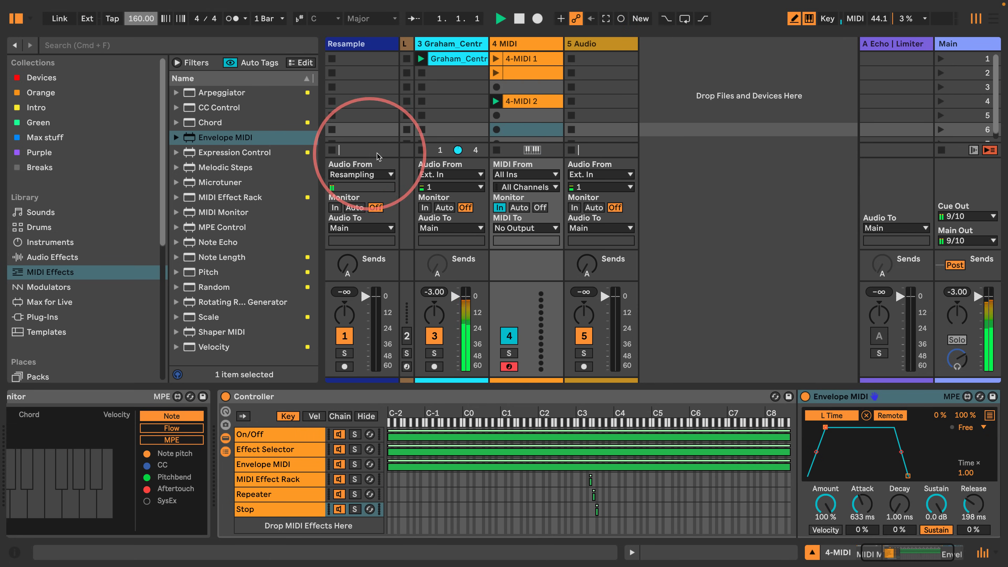
left_click(514, 131)
key("Return")
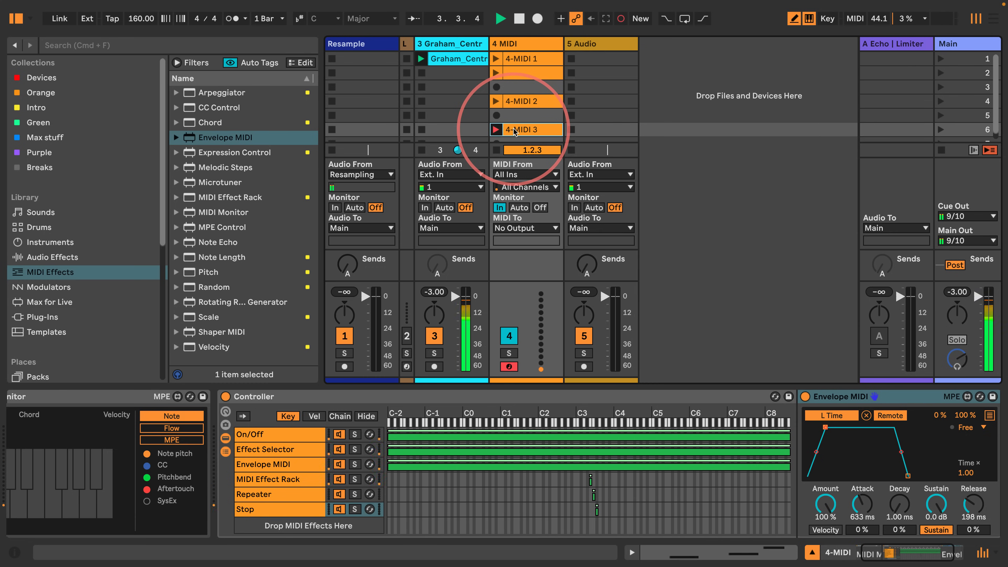
- Perform an E3 followed by a long run of repeated F3 notes into the recording clip
key("d")
key("f")
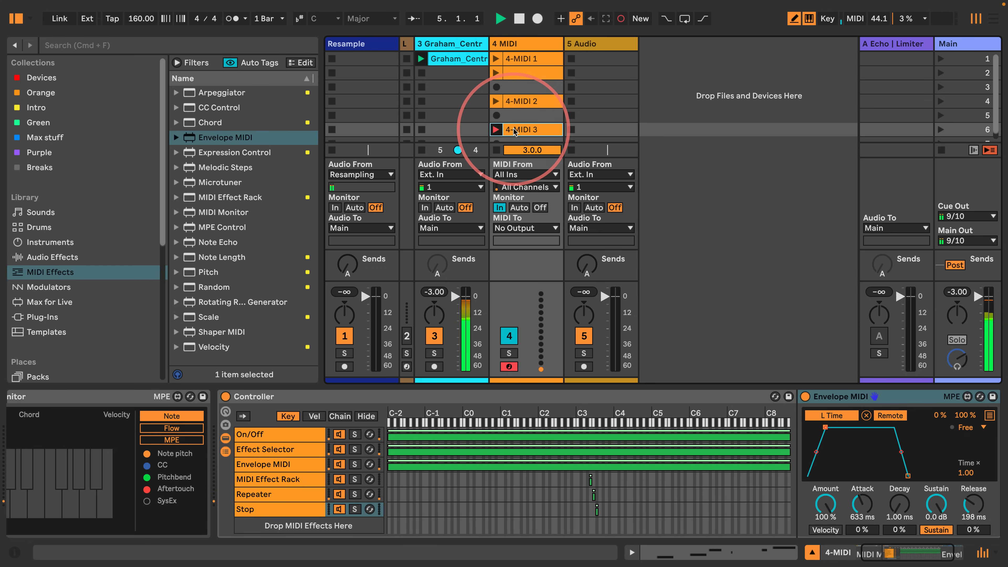
key("f")
key("f")
key("f")
key("f")
key("f")
key("f")
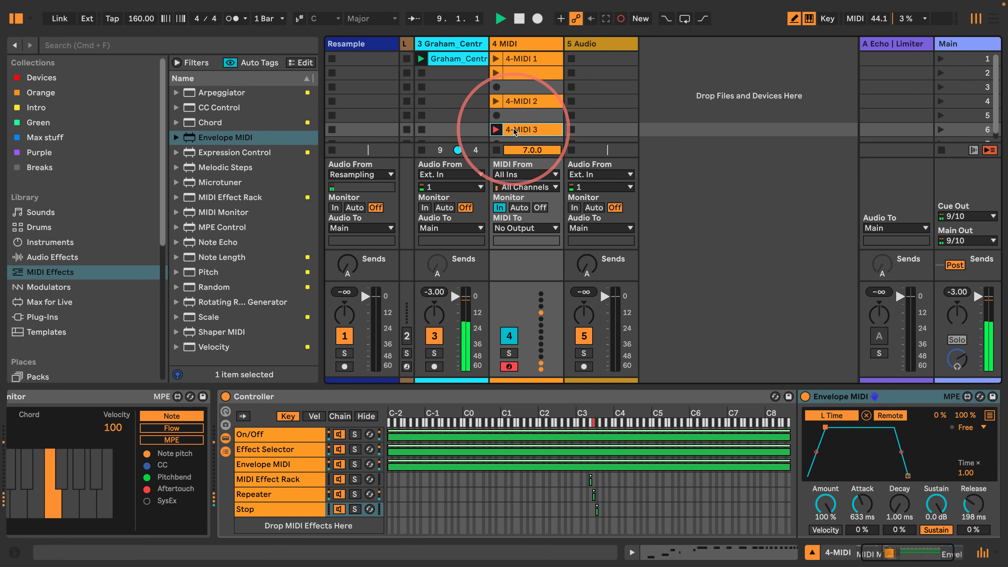
key("f")
key("f")
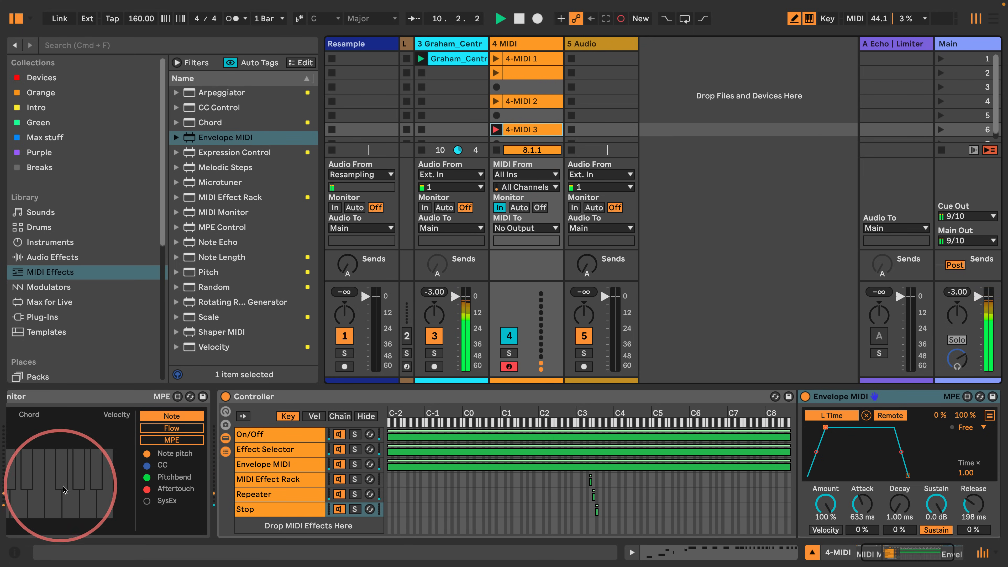
key("f")
key("f")
key("f")
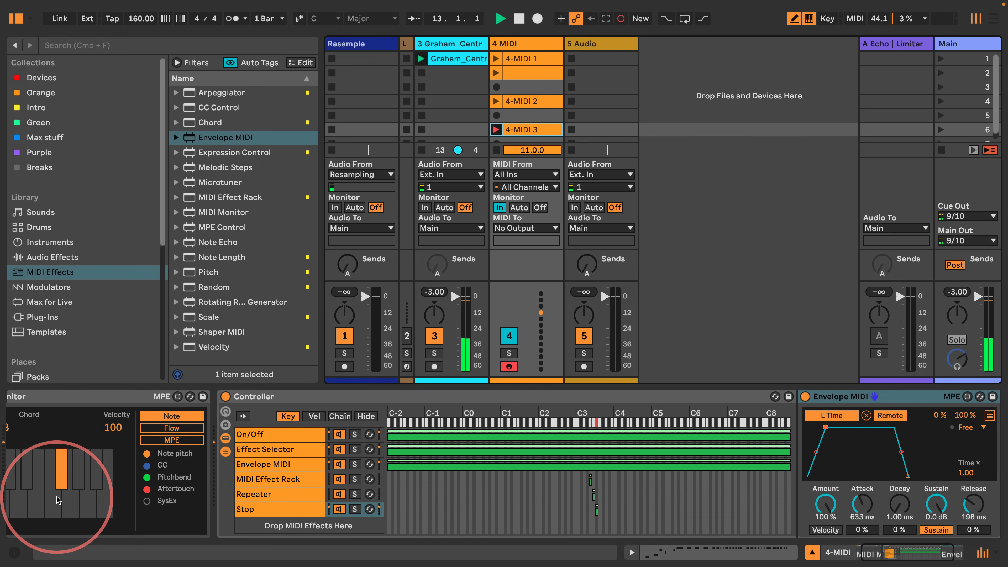
- Continue the performance with varied notes between C3 and E3 leading back into repeated F3 notes, with the MIDI Monitor in view
key("w")
key("e")
key("s")
key("d")
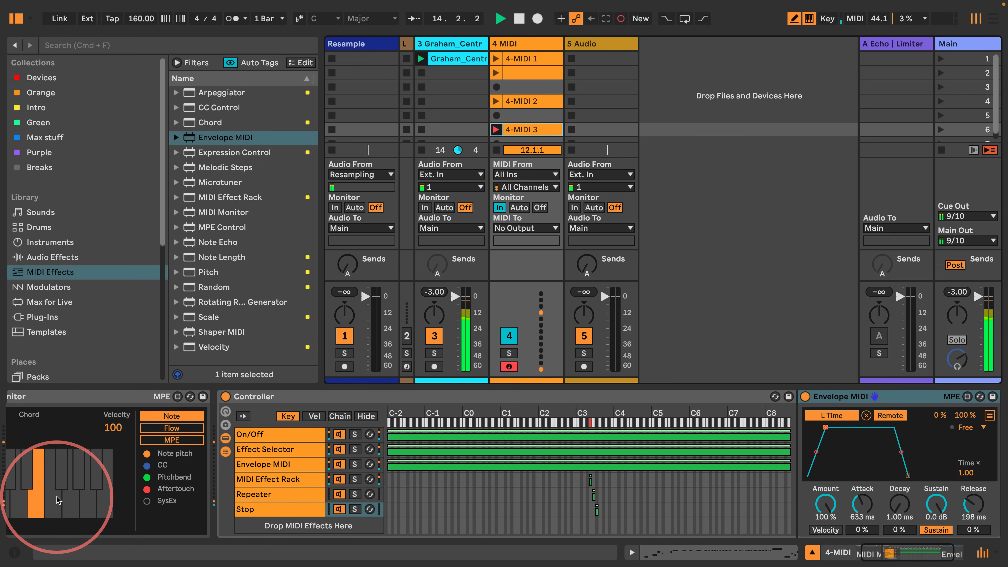
key("f")
scroll(70, 492, "left", 2)
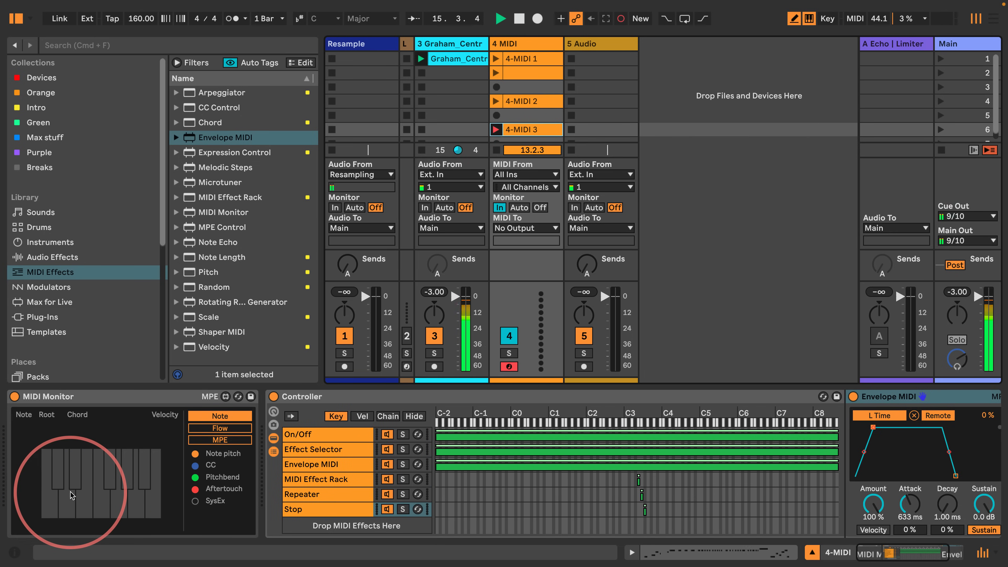
key("w")
key("a")
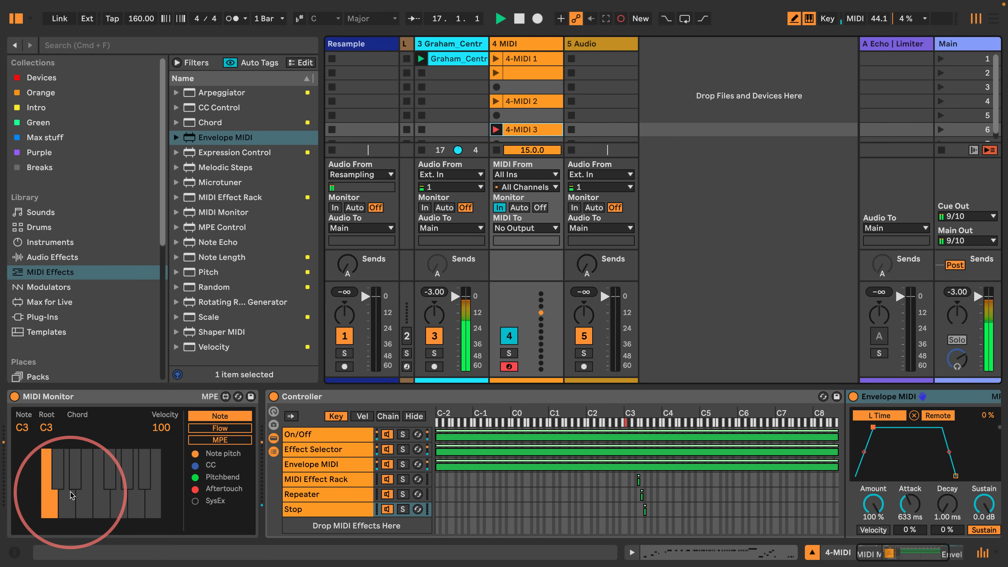
key("d")
key("f")
key("f")
key("f")
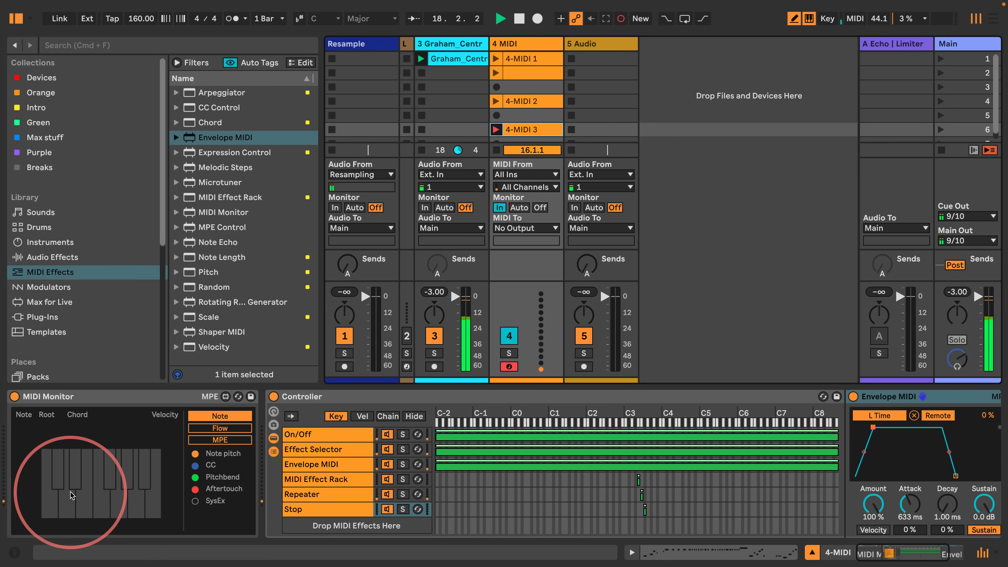
key("f")
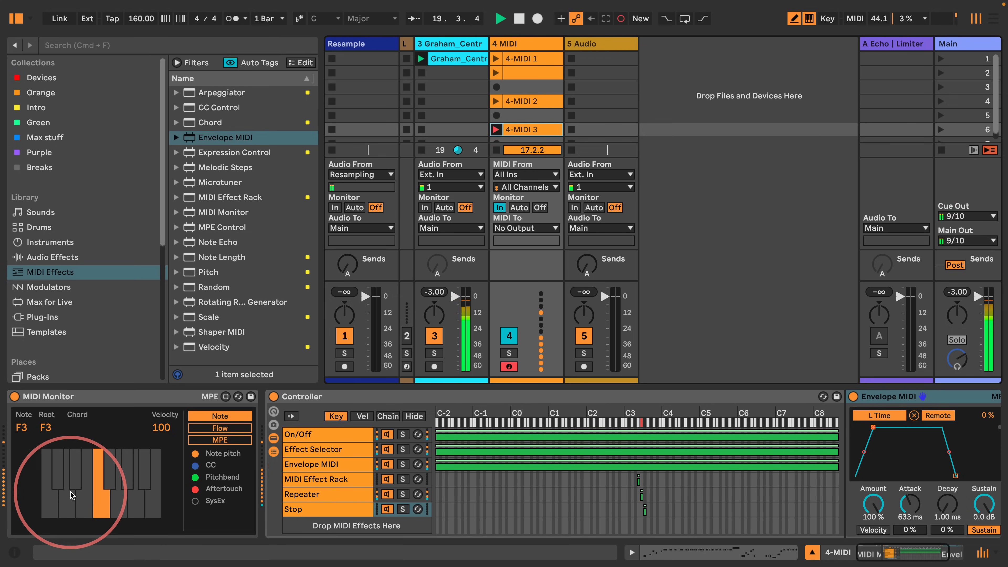
- Finish the performance with a changing sequence of notes between C#3 and G3, and stop the recording
key("t")
key("g")
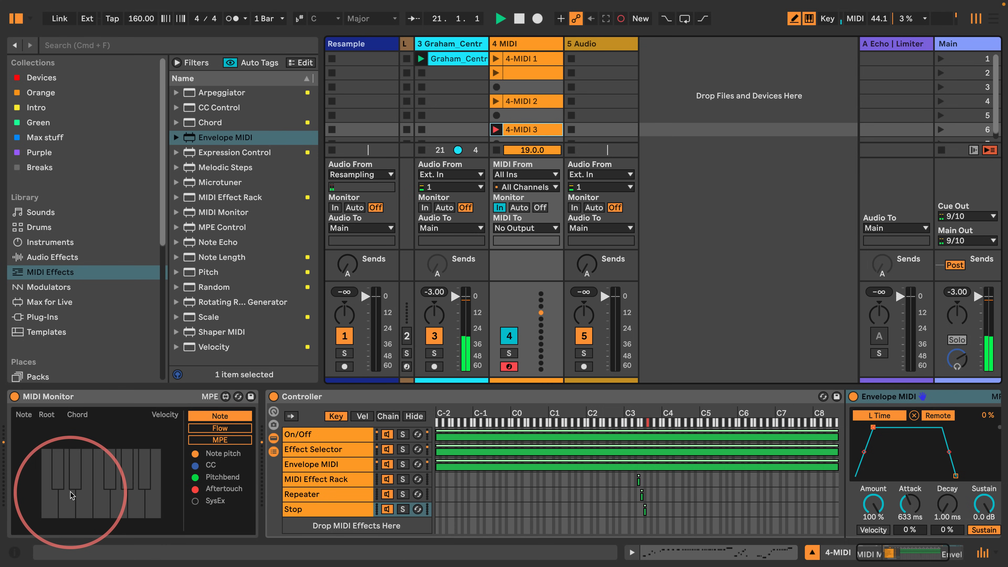
key("t")
key("t")
key("f")
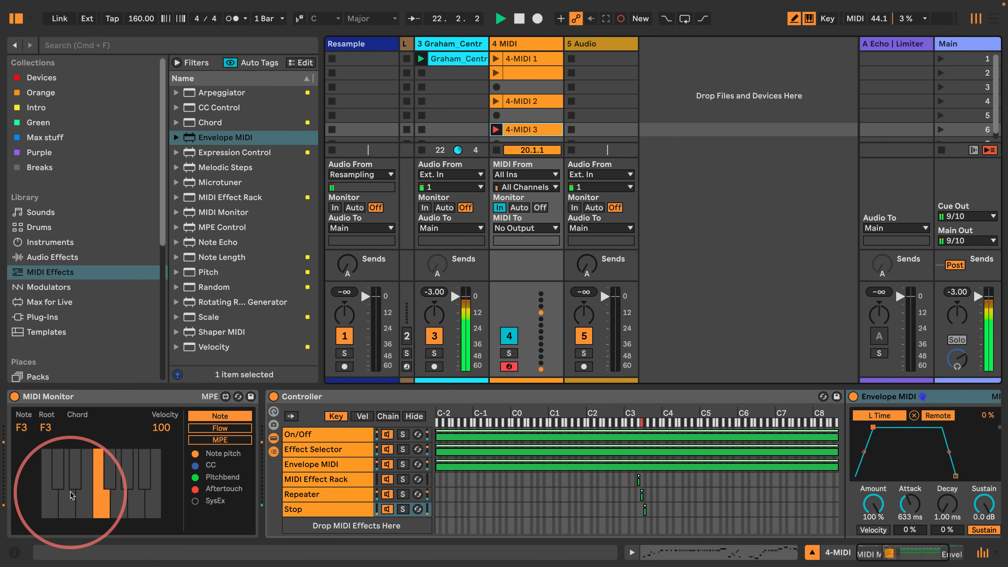
key("t")
key("f")
key("d")
key("t")
key("w")
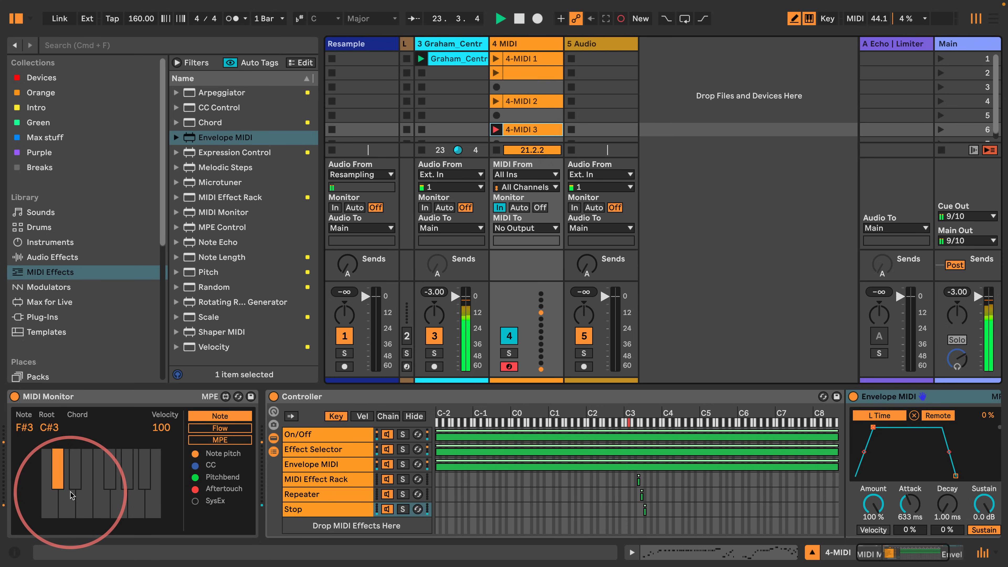
key("f")
key("s")
key("d")
key("f")
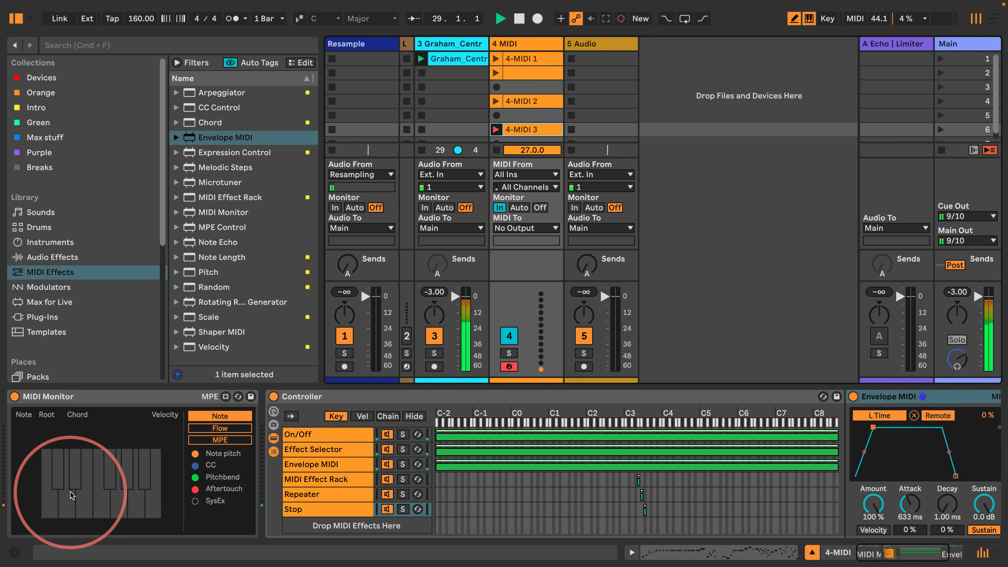
key("space")
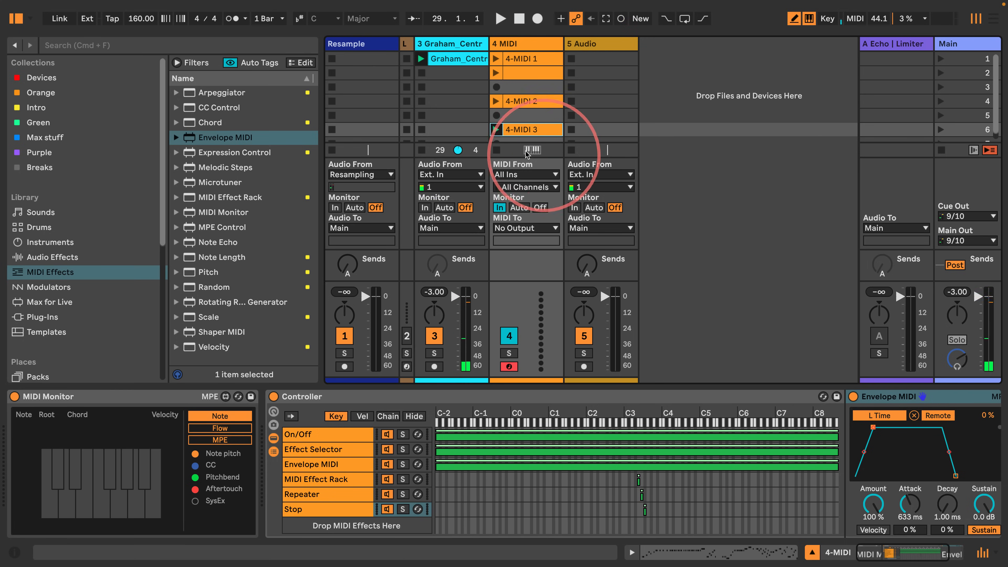
- Open the newly recorded clip in the sixth slot, set the MIDI track's monitoring to Auto, and play the clip back
left_click(496, 130)
double_click(527, 126)
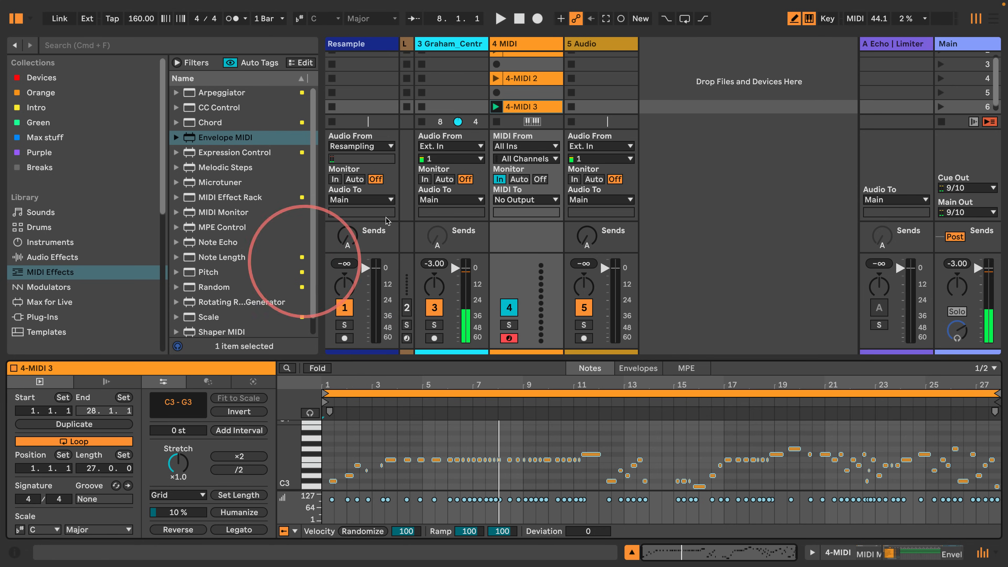
left_click(520, 179)
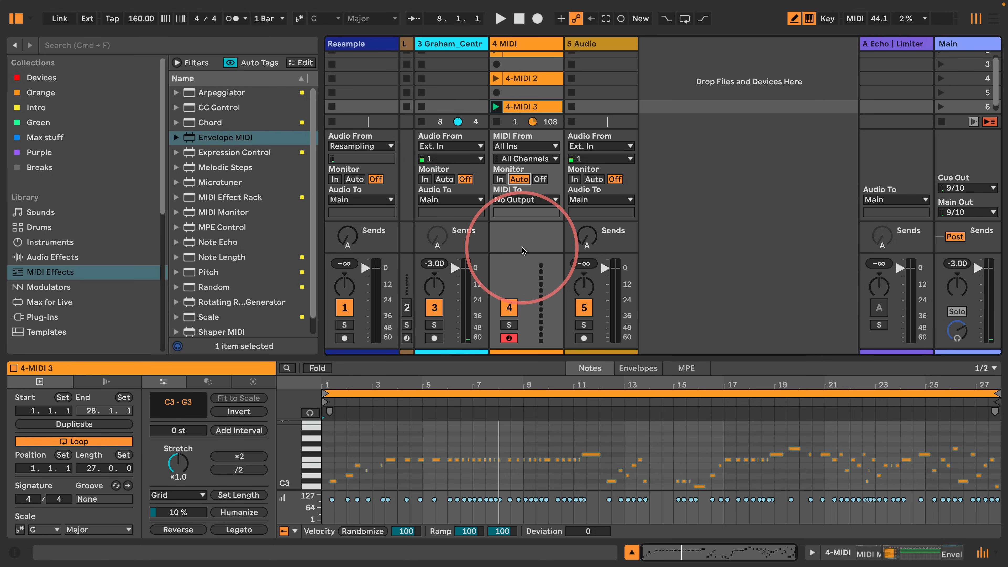
key("space")
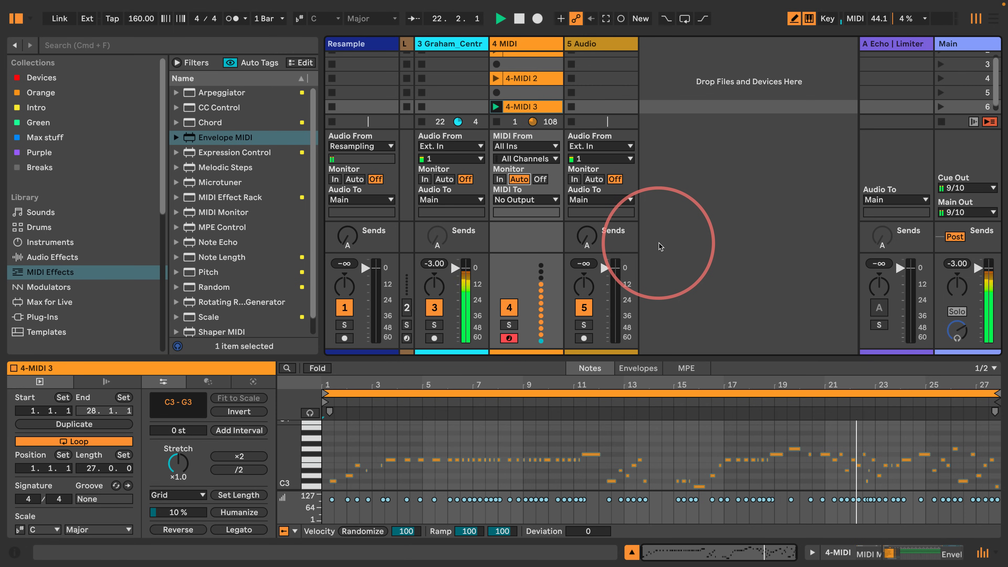
- Stop playback, examine the effect chains in the Graham Central audio track's nested rack, and look through the available audio effects
key("space")
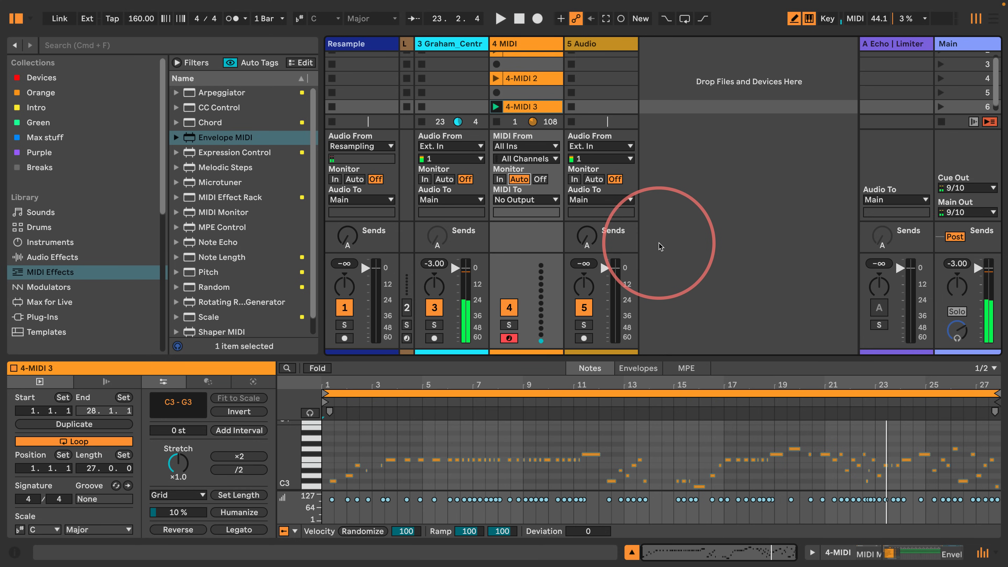
left_click(456, 45)
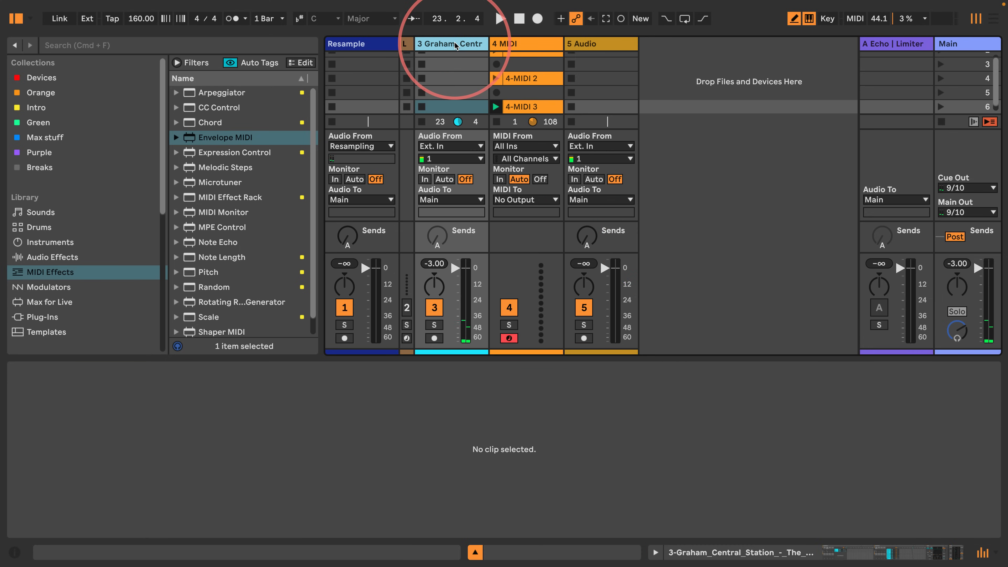
double_click(456, 46)
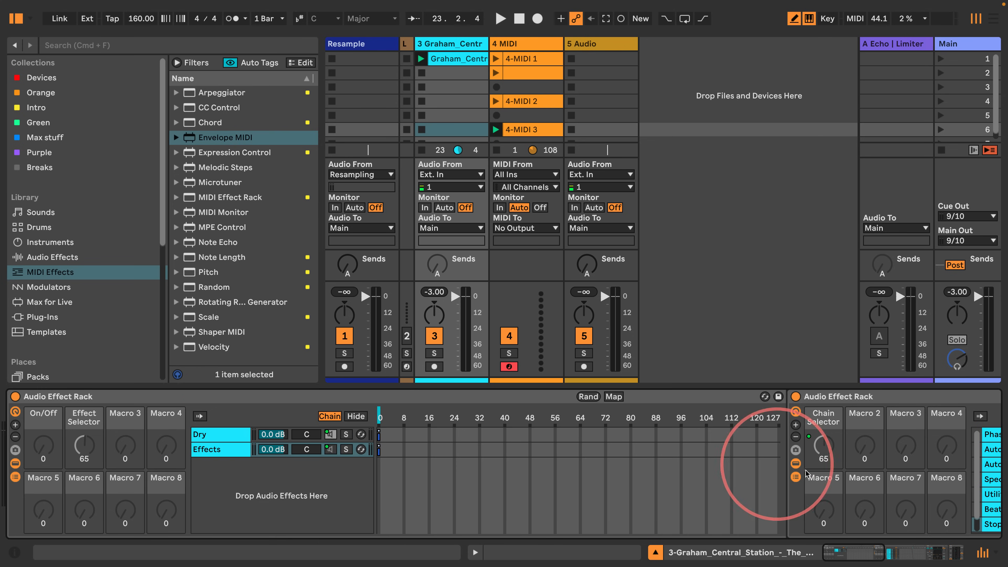
left_click(888, 554)
mouse_move(889, 556)
left_mouse_down()
mouse_move(916, 556)
mouse_move(890, 556)
left_mouse_up()
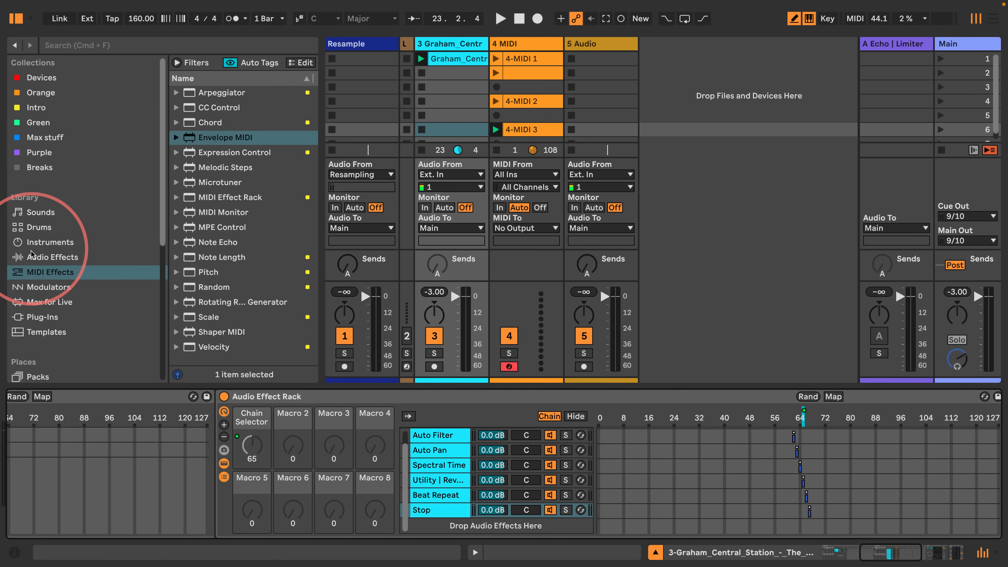
left_click(36, 257)
scroll(238, 186, "up", 3)
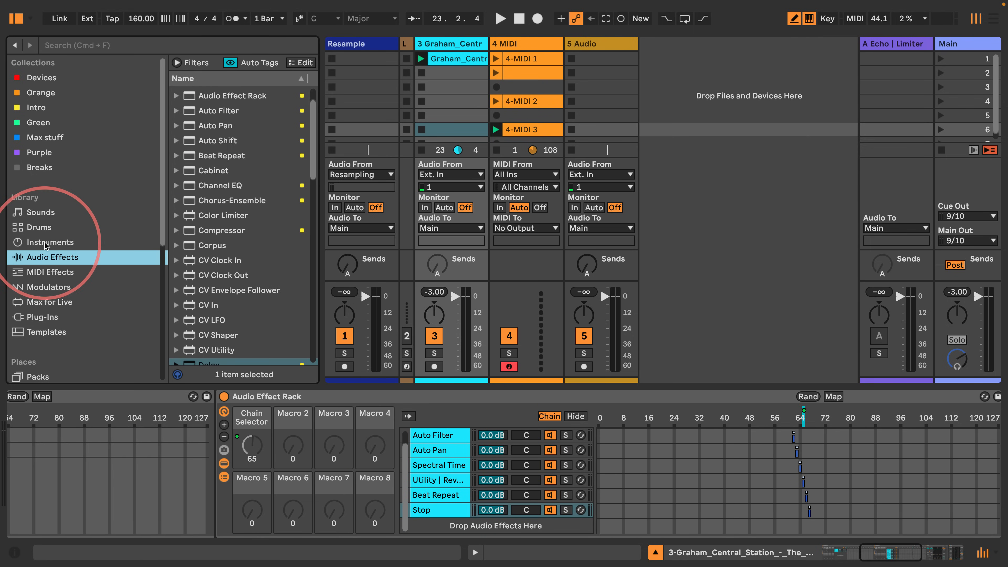
scroll(220, 203, "up", 3)
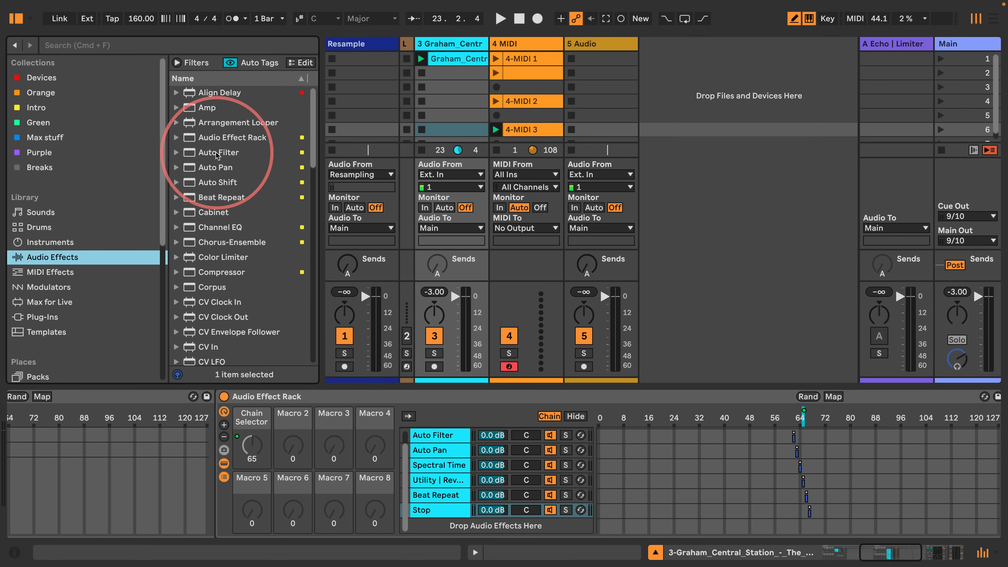
scroll(242, 224, "down", 4)
scroll(243, 224, "down", 9)
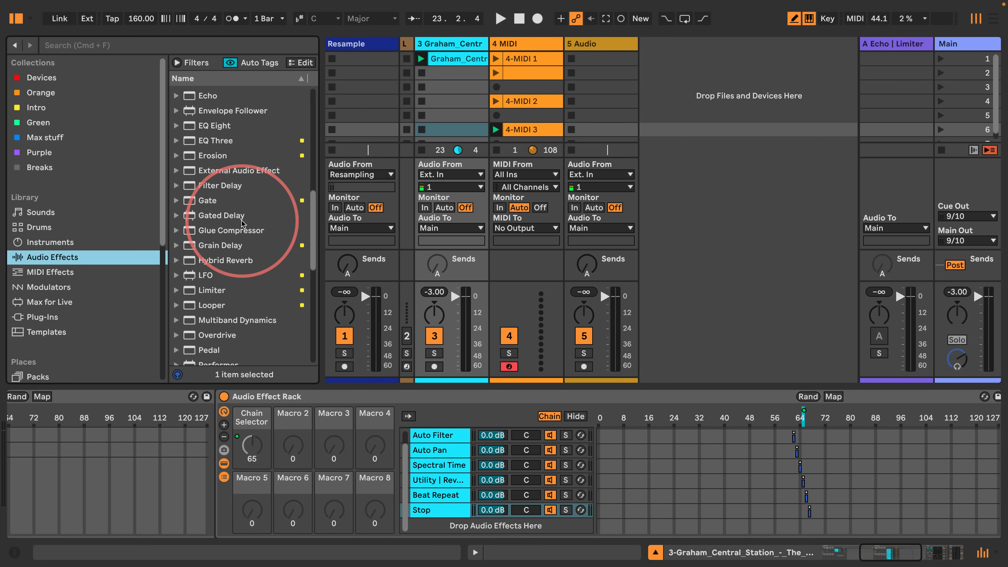
scroll(242, 223, "down", 10)
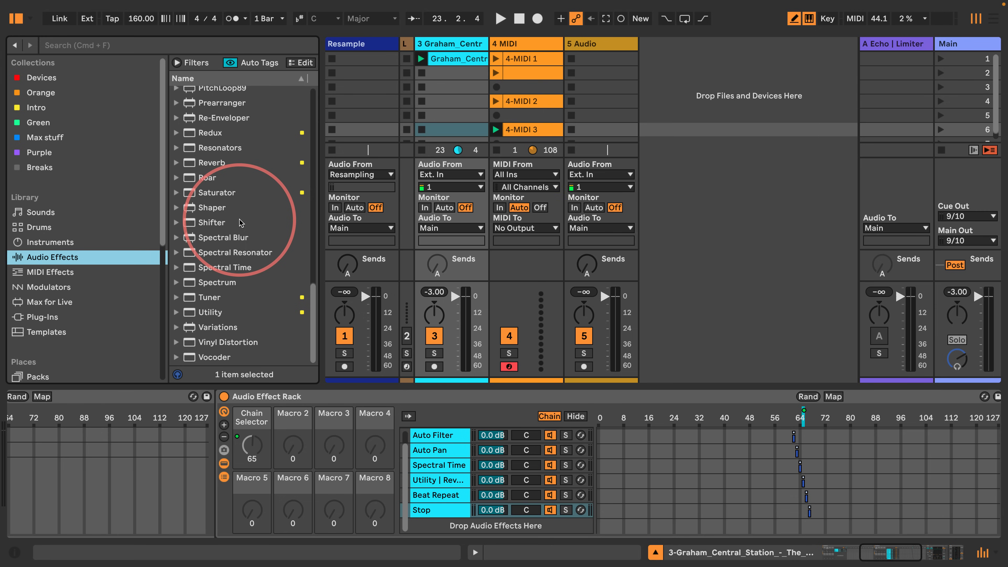
- Load the Amen Resample break from the Amen Breaks folder into the audio track's third slot and launch it
left_click(36, 137)
left_click(29, 171)
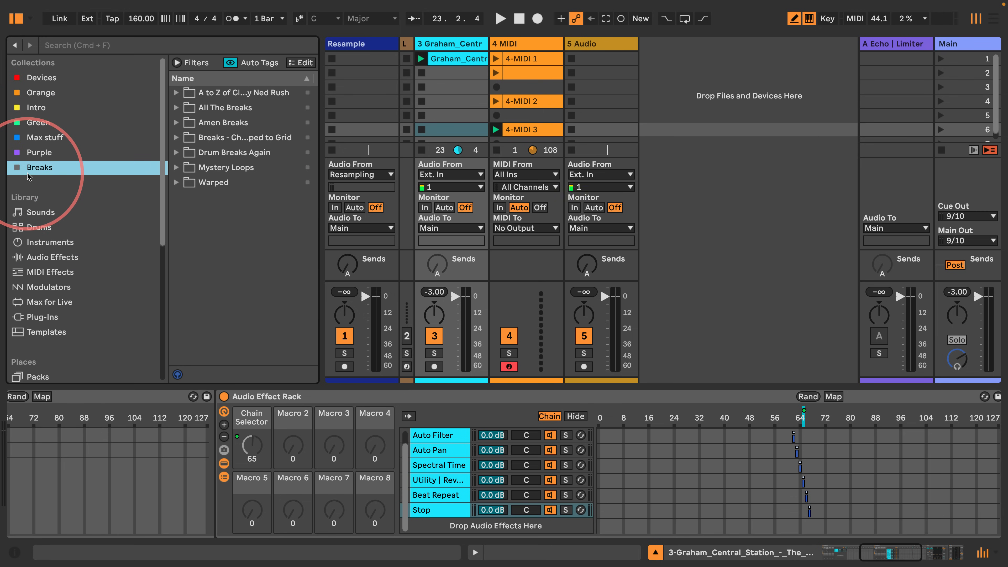
left_click(177, 123)
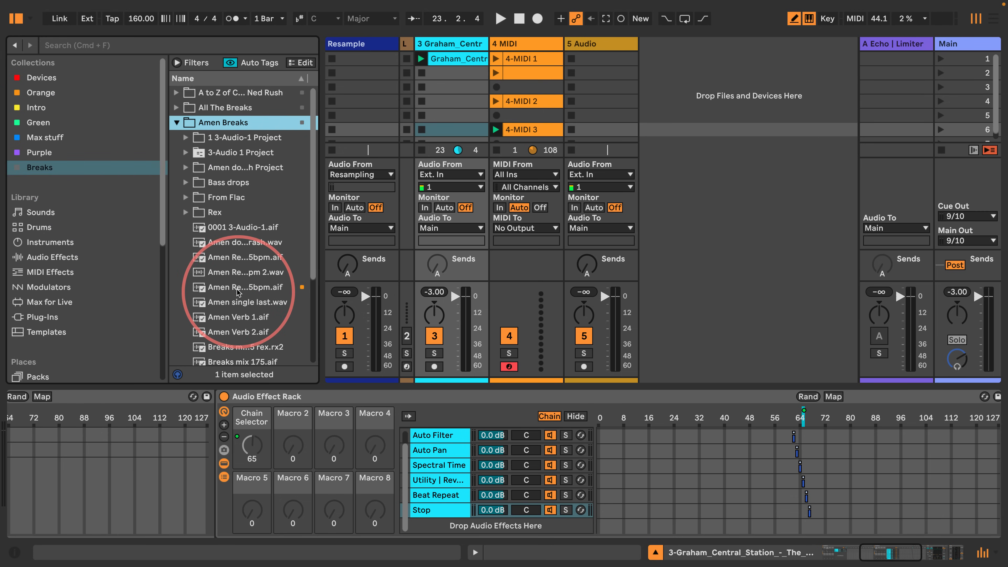
left_click_drag(237, 286, 448, 86)
left_click(421, 87)
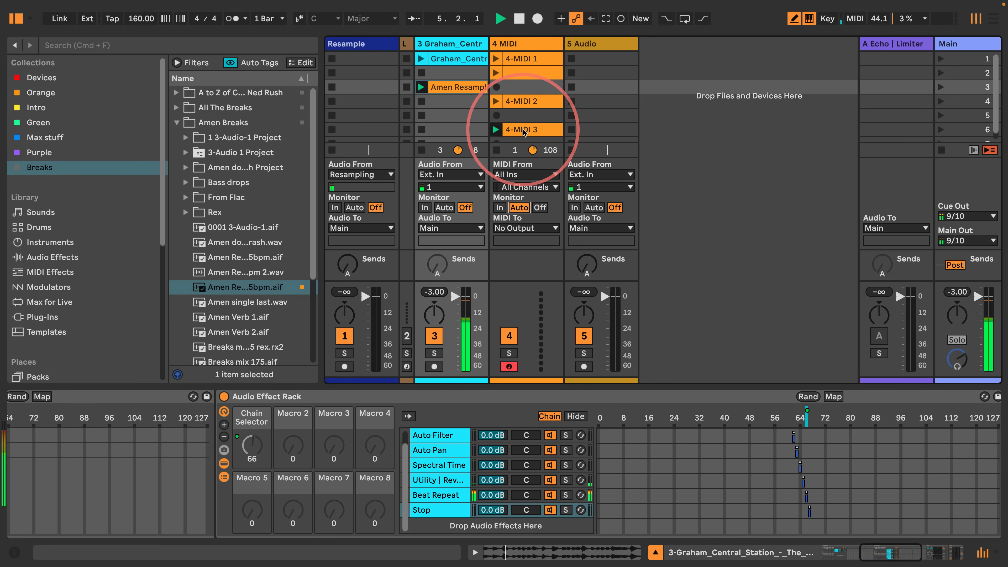
- Open the 4-MIDI 3 clip to follow its notes against the break, and stop playback
scroll(524, 131, "down", 2)
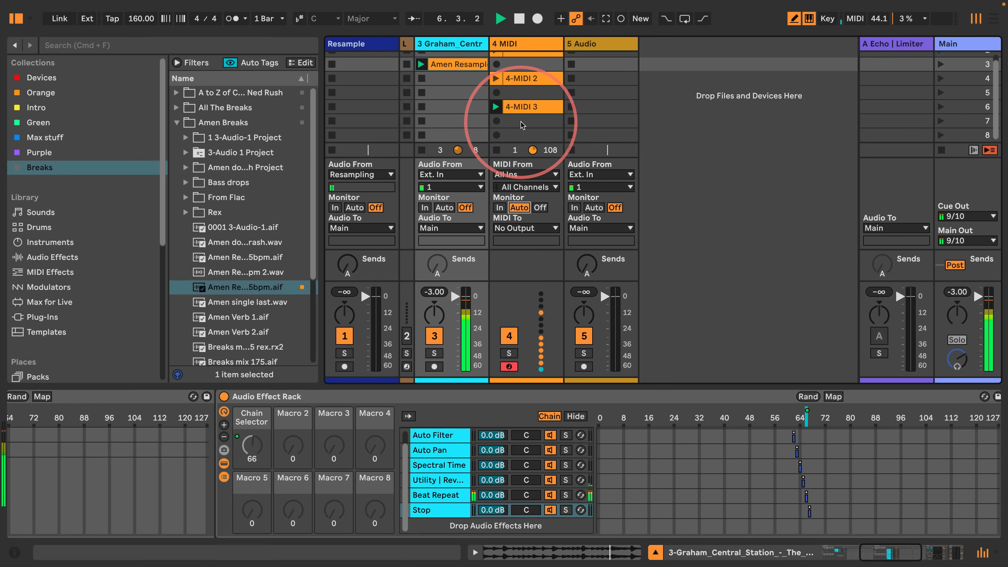
left_click(524, 107)
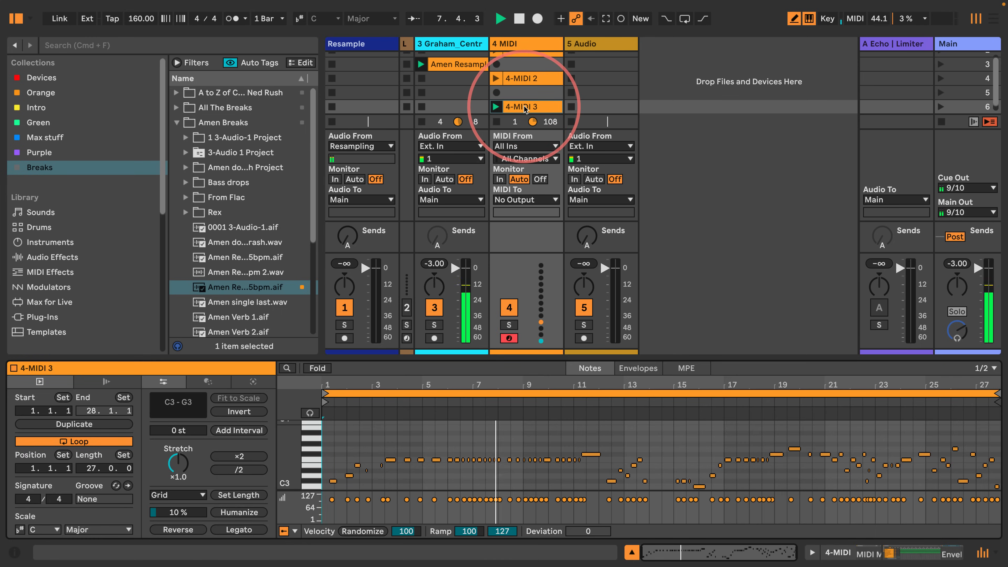
key("space")
- Start recording in the MIDI track's seventh slot and perform C#3, D3, E3, D#3, F3, F#3 and C3
scroll(523, 107, "down", 2)
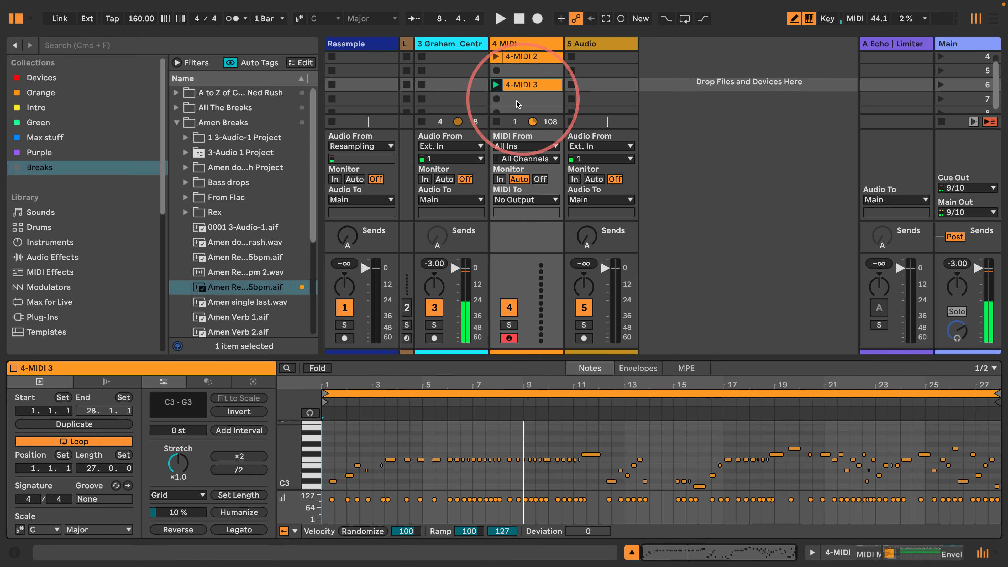
left_click(512, 102)
key("Return")
key("w")
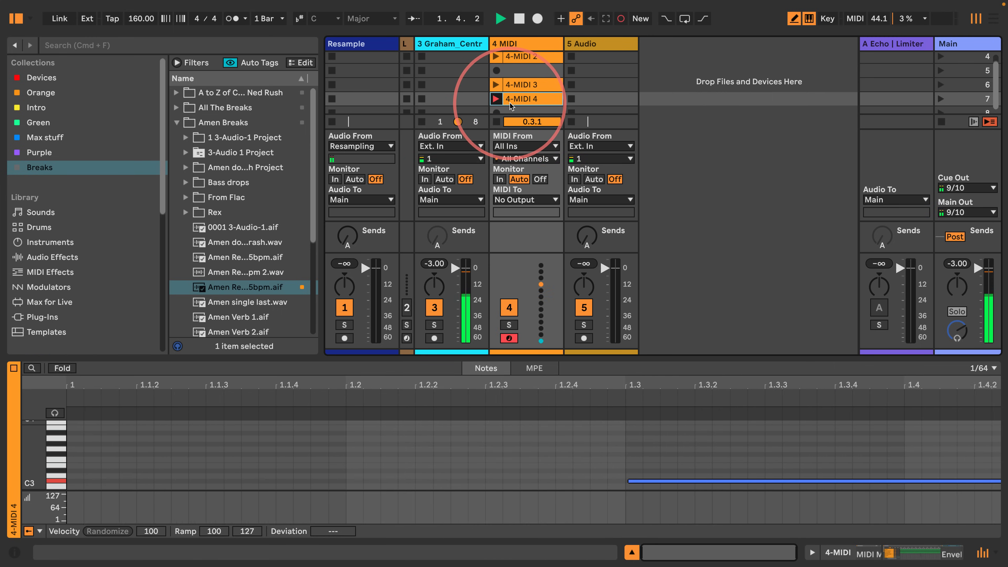
key("s")
key("d")
key("e")
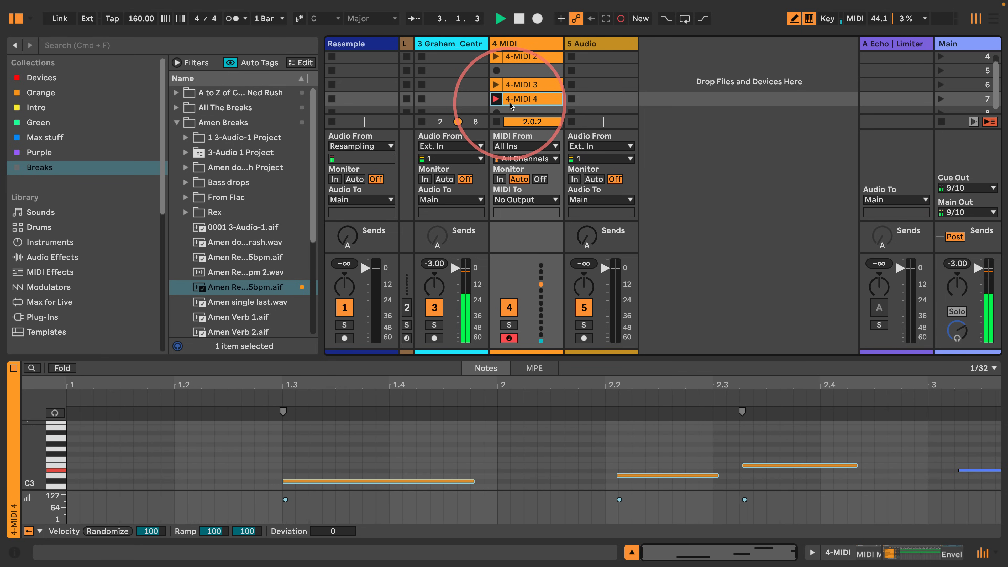
key("f")
key("t")
key("a")
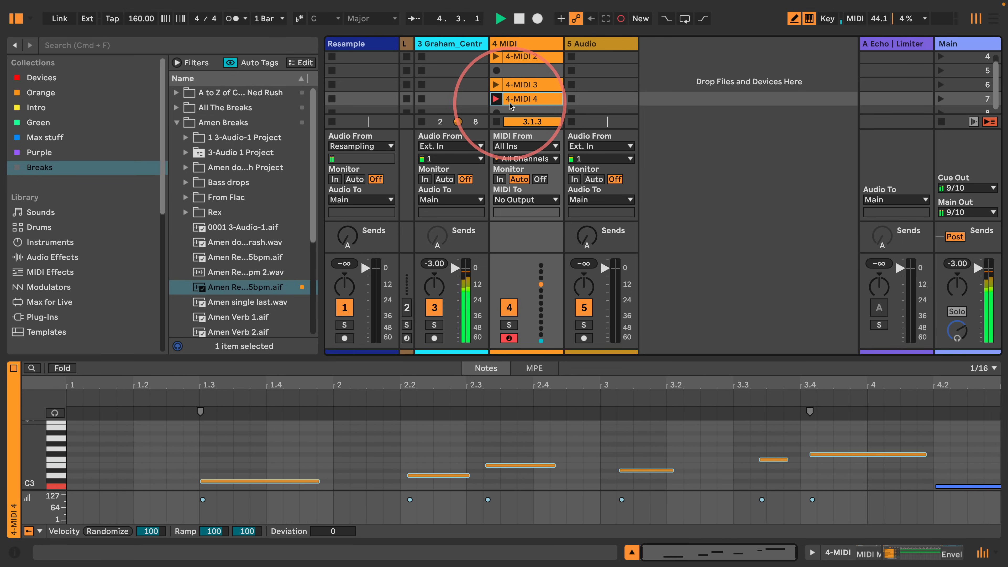
- Continue the recording with C#3, E3, F3, D#3, G3, D3, E3, G3, C#3, G3 and F#3
key("w")
key("d")
key("f")
key("e")
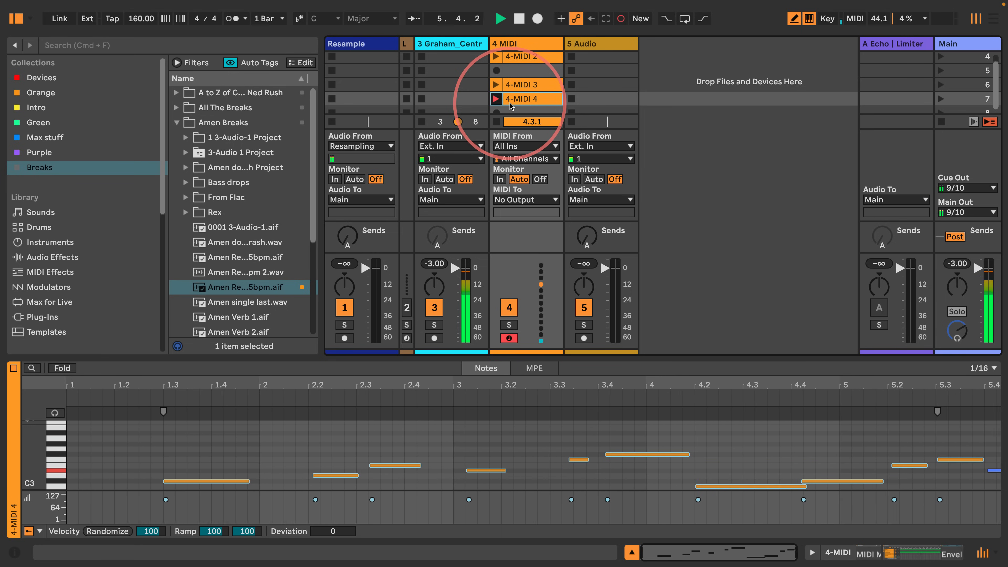
key("g")
key("s")
key("d")
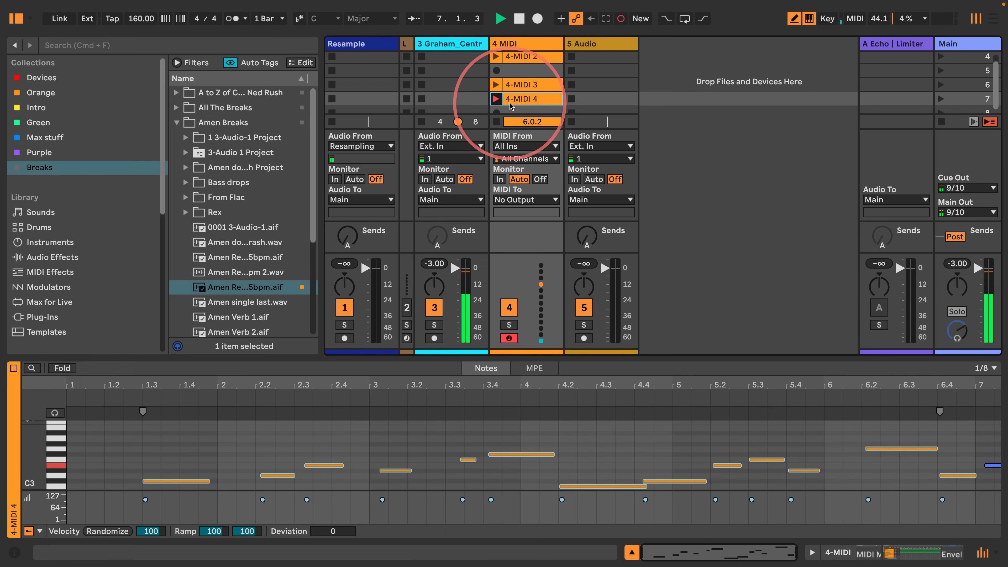
key("g")
key("w")
key("g")
key("t")
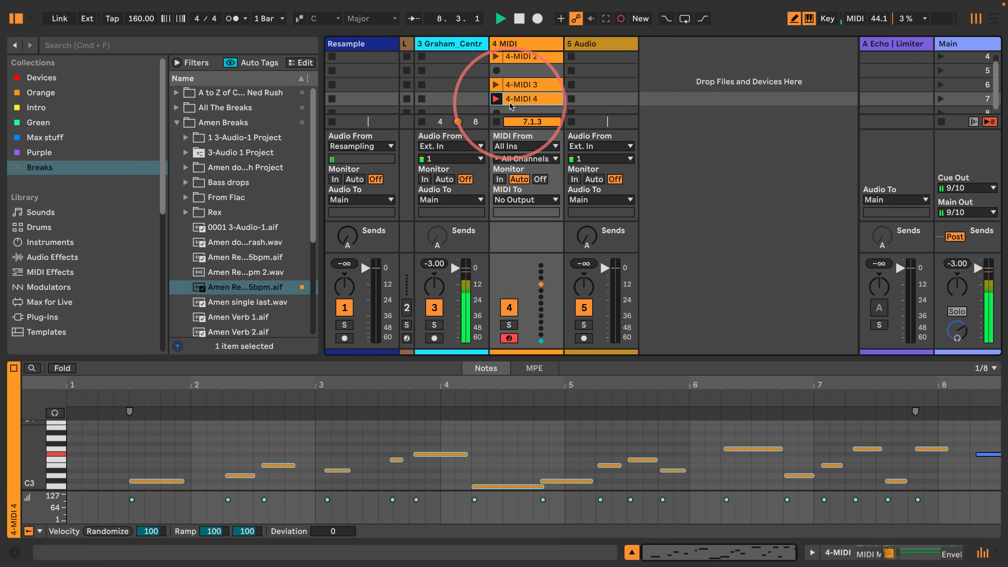
- Perform three G3 notes followed by F3, F#3 and E3 into the recording clip
key("g")
key("g")
key("g")
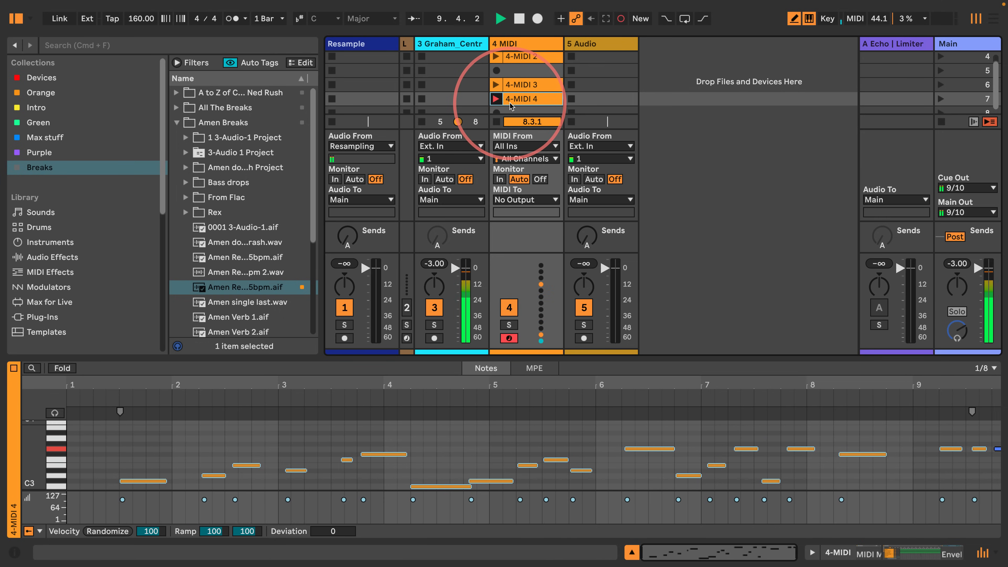
key("f")
key("t")
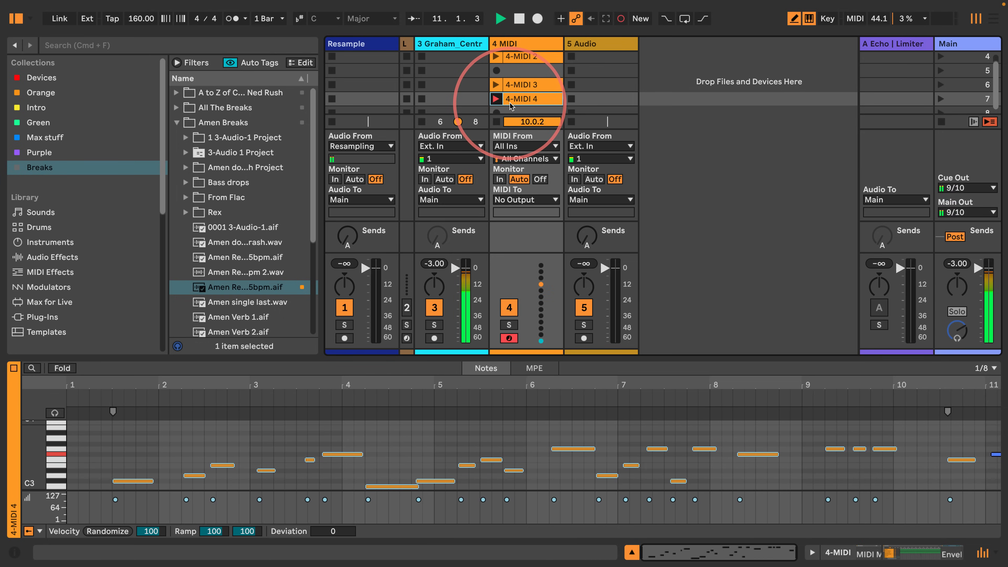
key("d")
- Finish the performance with a long run of repeated F3 notes and stop the recording
key("f")
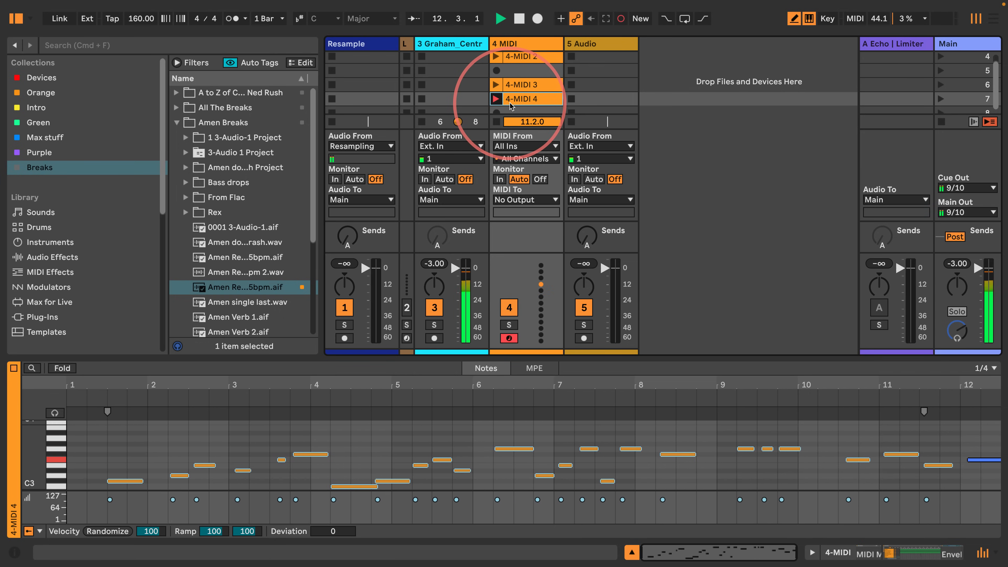
key("f")
key("f")
key("f")
key("f")
key("f")
key("f")
key("f")
key("f")
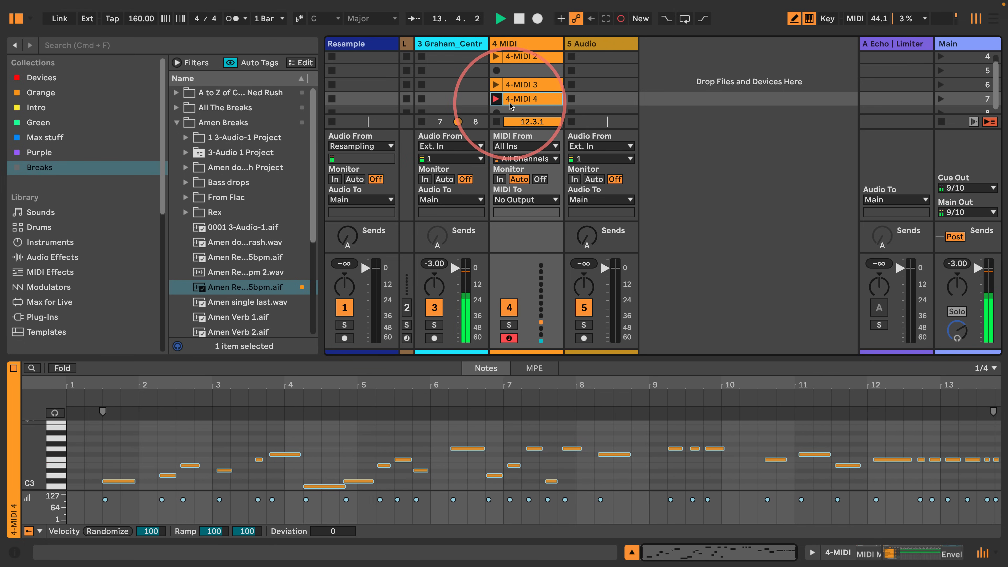
key("f")
key("f")
key("f")
key("f")
key("space")
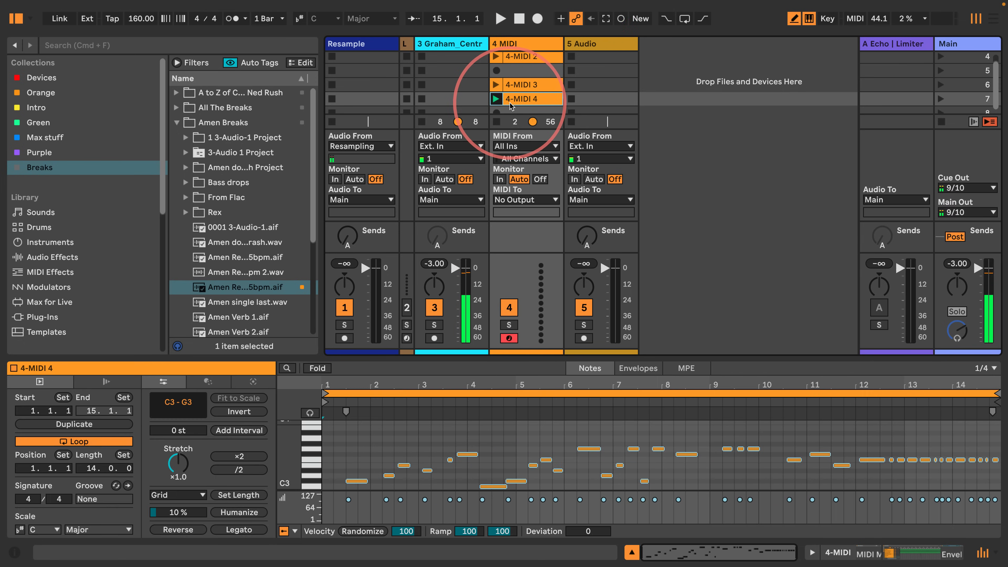
- Insert an Arpeggiator between the MIDI Monitor and the Controller rack, and set its style to Chord Trigger
left_click(512, 43)
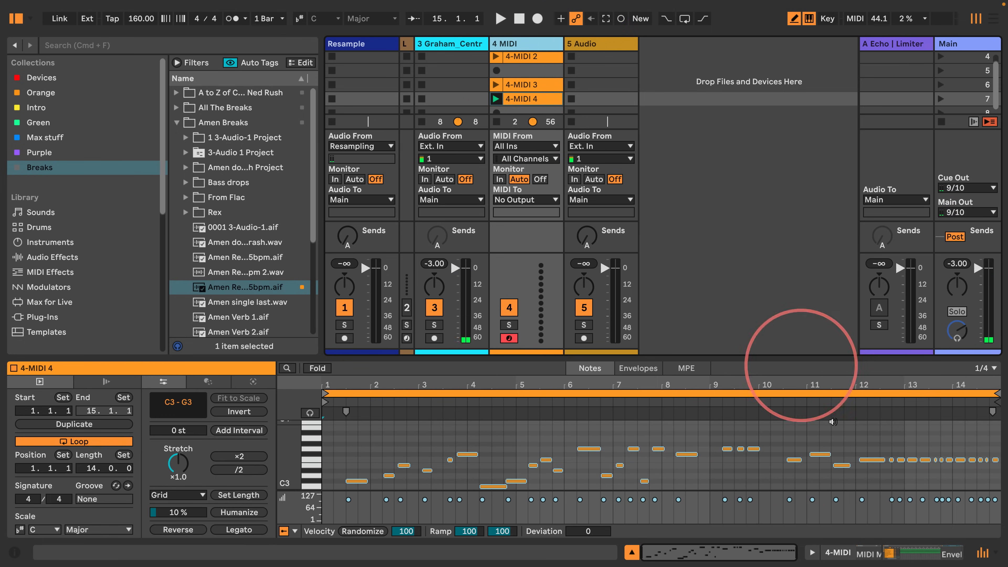
left_click(876, 562)
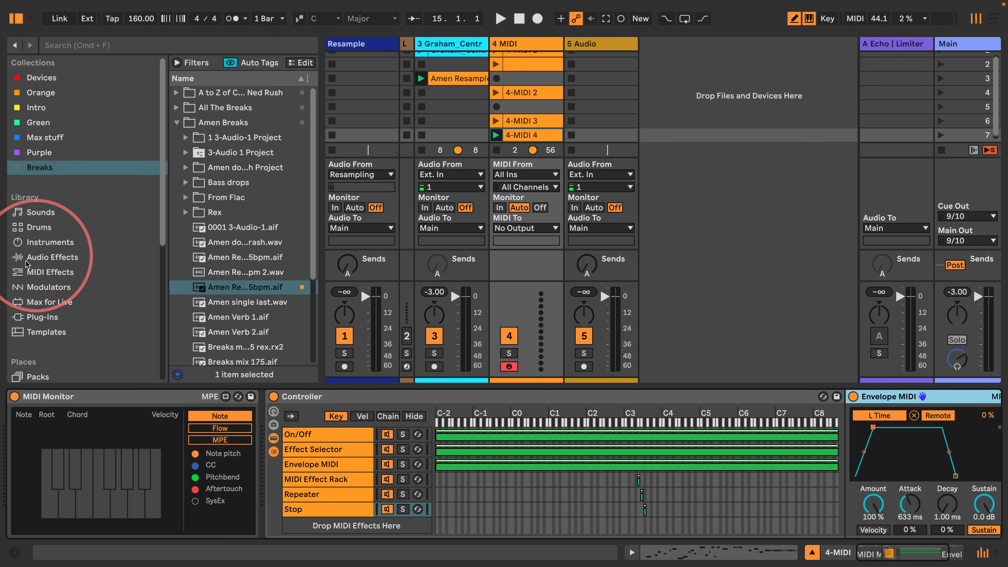
left_click(28, 272)
left_click_drag(220, 93, 259, 438)
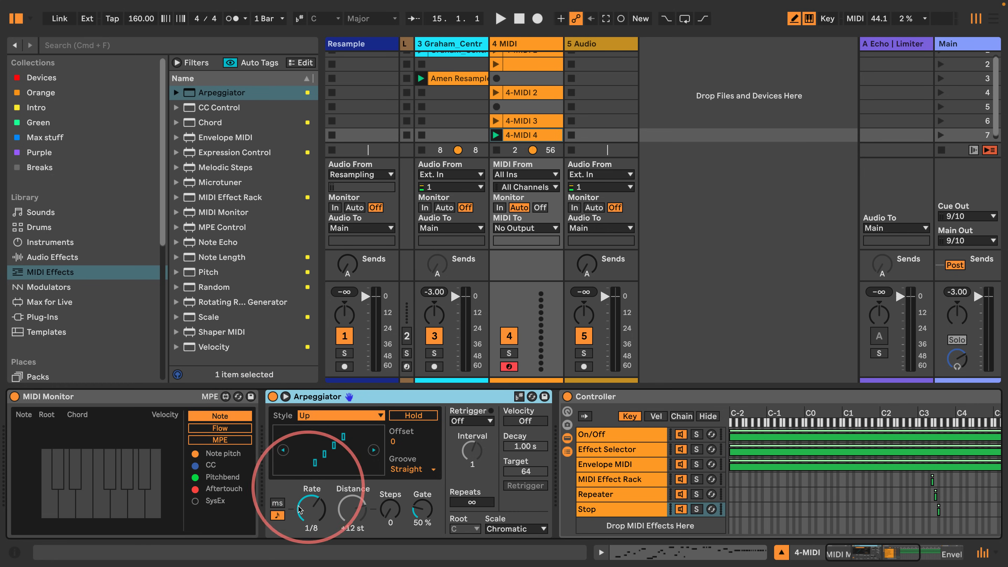
left_click(339, 415)
left_click(340, 367)
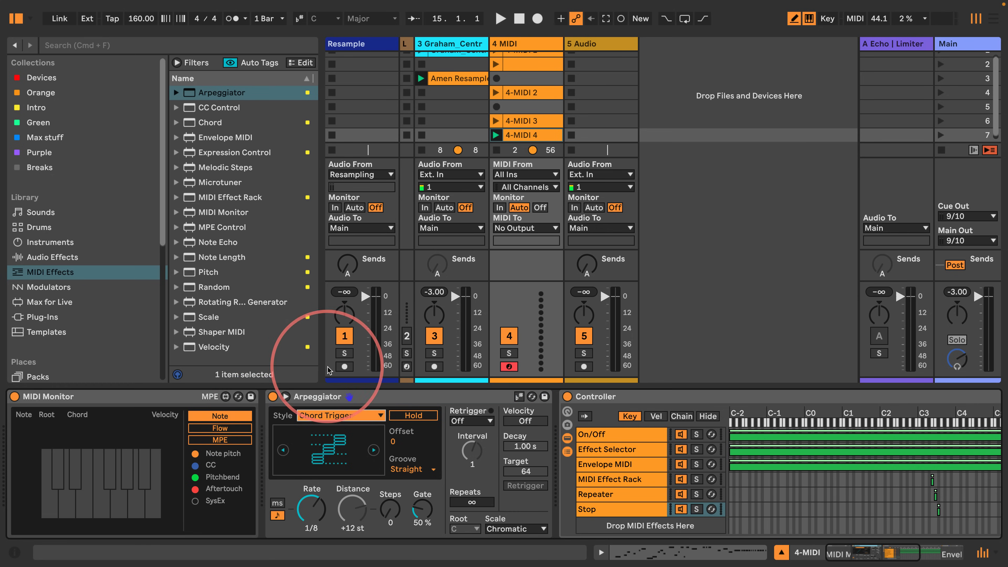
- Insert a Note Length device before the Arpeggiator and set its length to a tempo-synced 1/8
left_click_drag(216, 257, 262, 426)
left_click(302, 528)
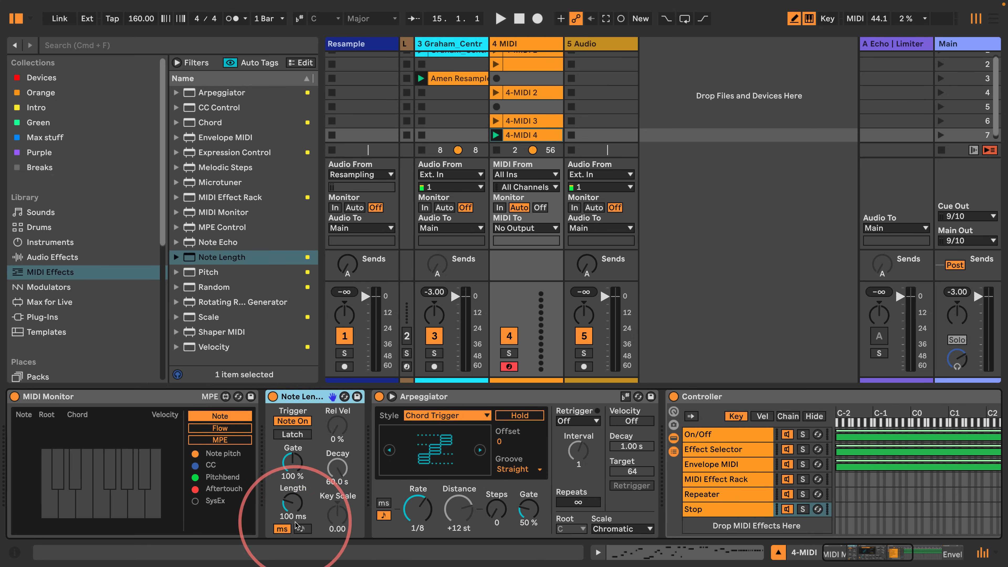
left_click_drag(292, 503, 292, 494)
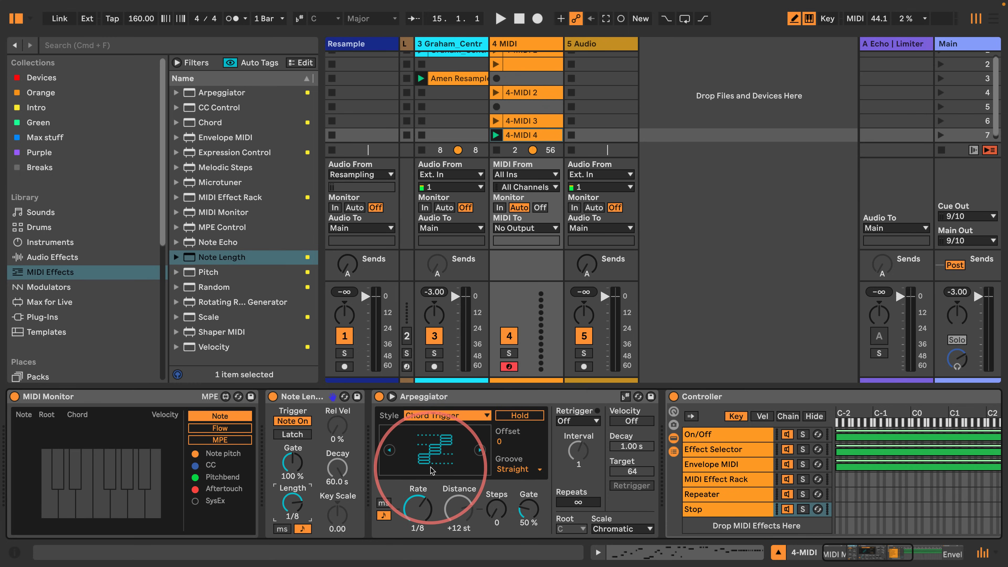
- Play the clip briefly through the new devices, set the MIDI track's monitoring to In, and restart playback for live notes
key("space")
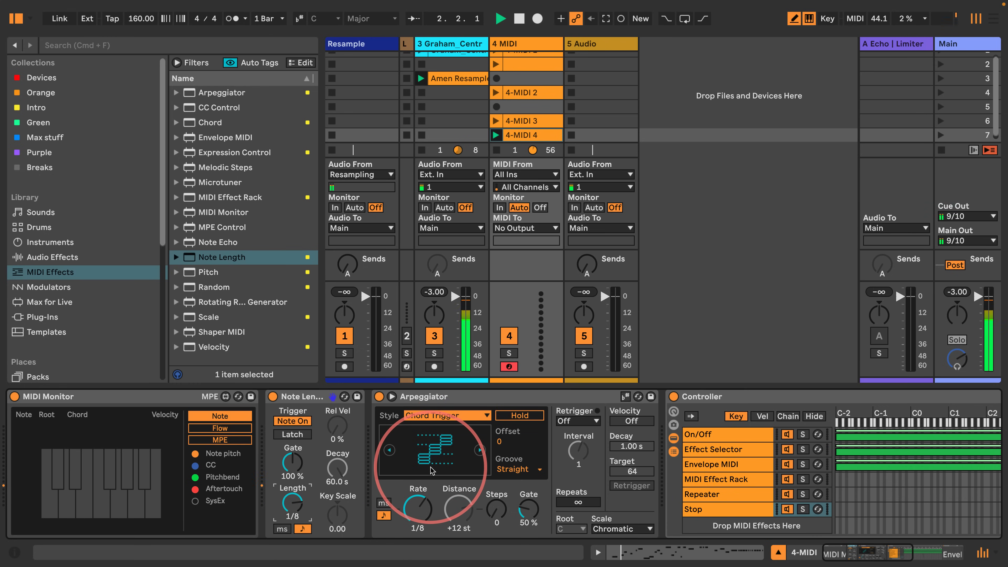
key("space")
scroll(505, 137, "down", 1)
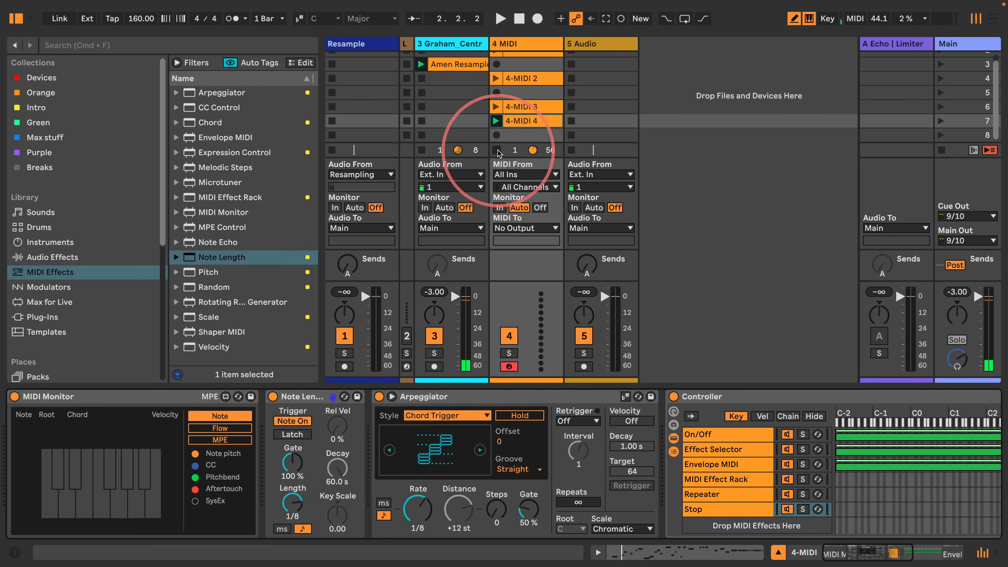
left_click(499, 208)
key("space")
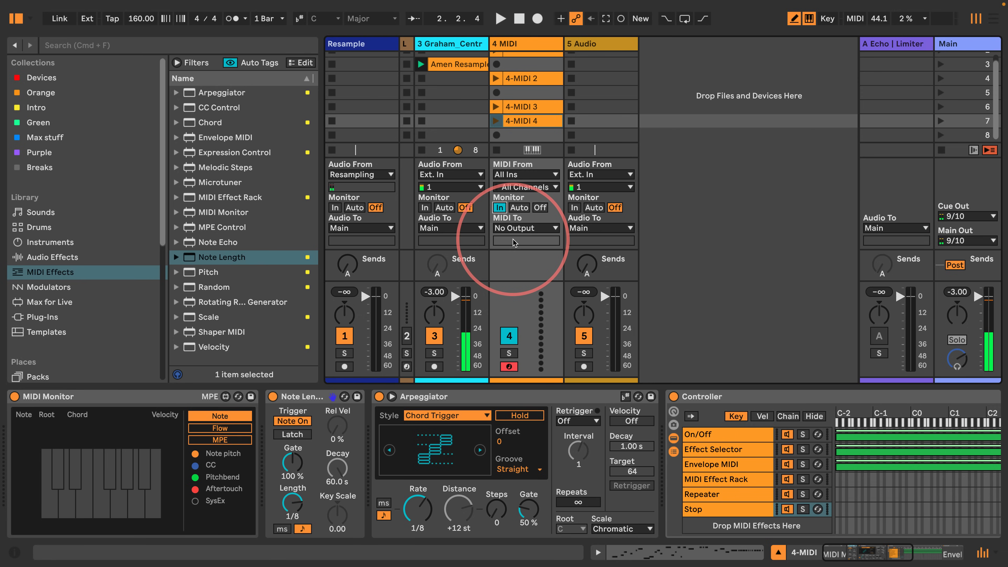
key("space")
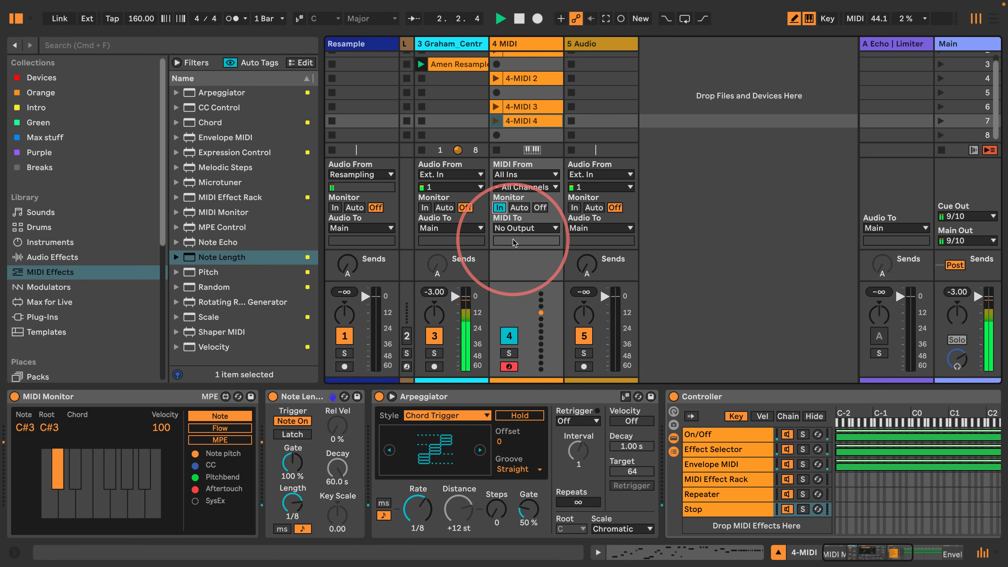
- Stop playback, try the Note Length device's Latch option on and off, and briefly show the help info
key("space")
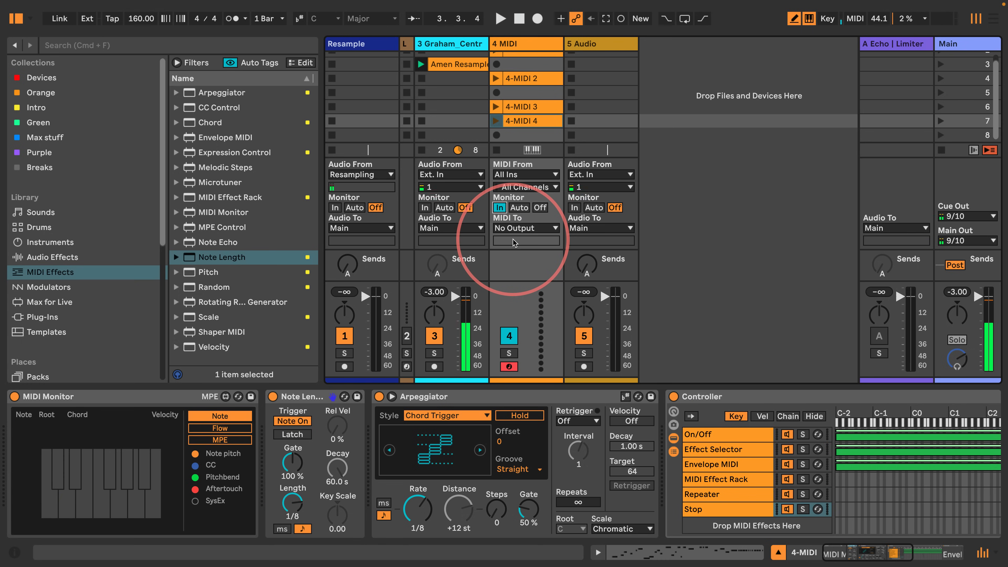
left_click(292, 434)
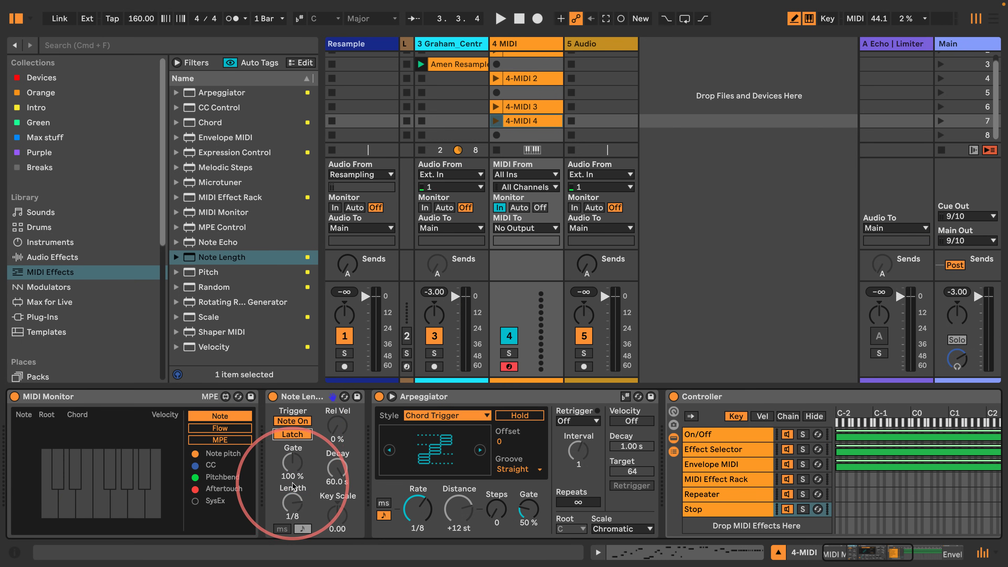
left_click(292, 434)
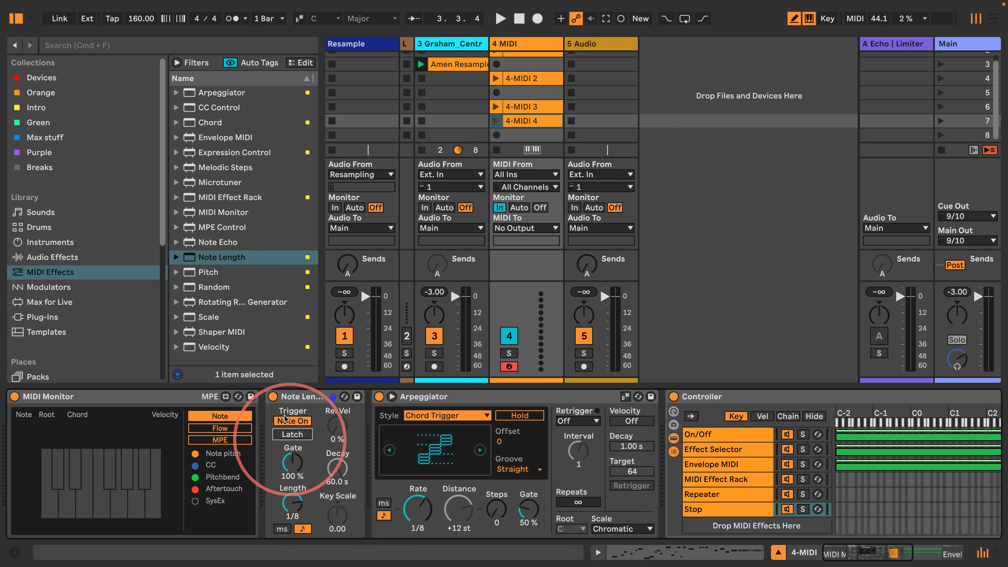
left_click(15, 552)
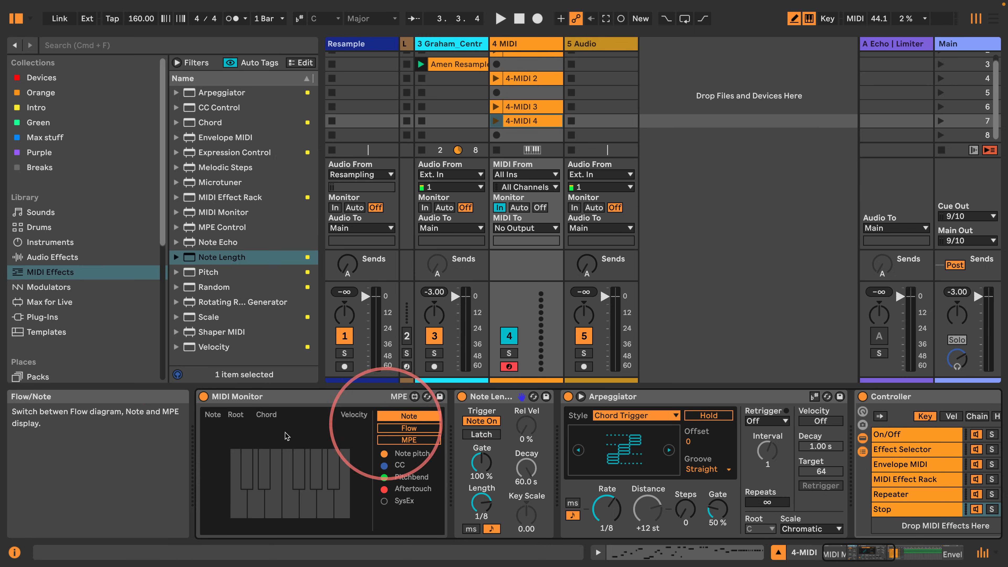
left_click(12, 552)
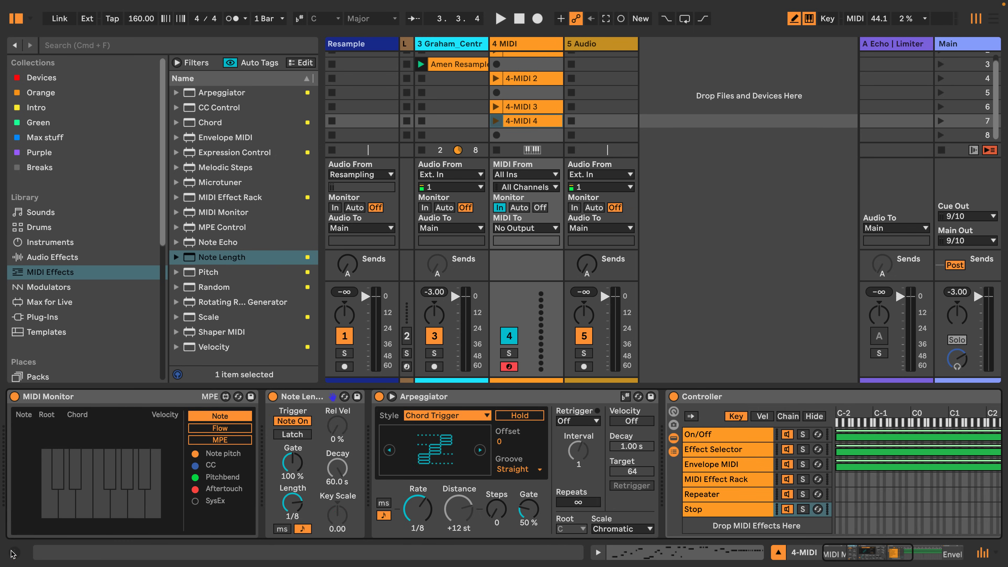
- Audition live notes through the new MIDI effects once more, and delete both the Note Length and the Arpeggiator
key("space")
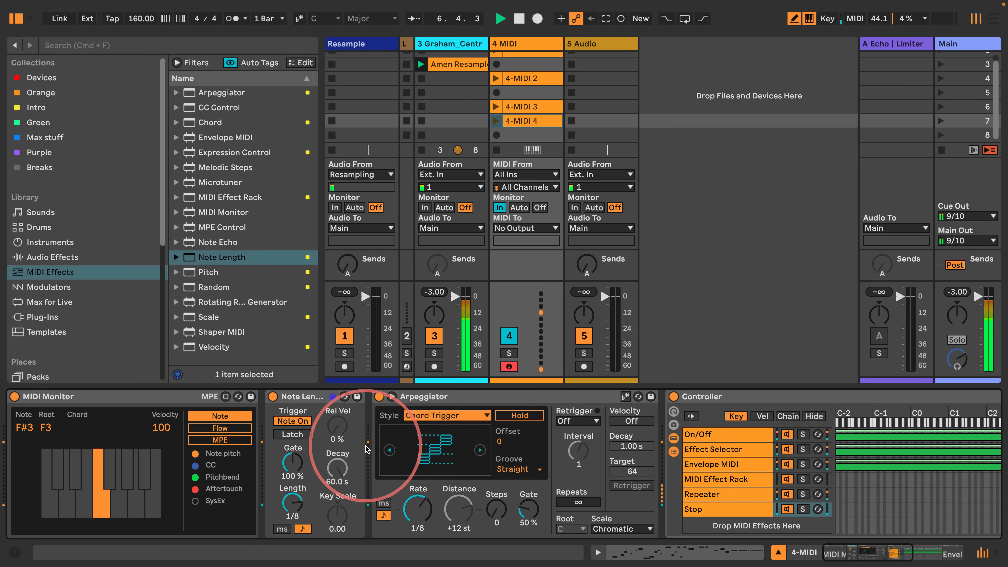
key("space")
left_click(300, 398)
key("Delete")
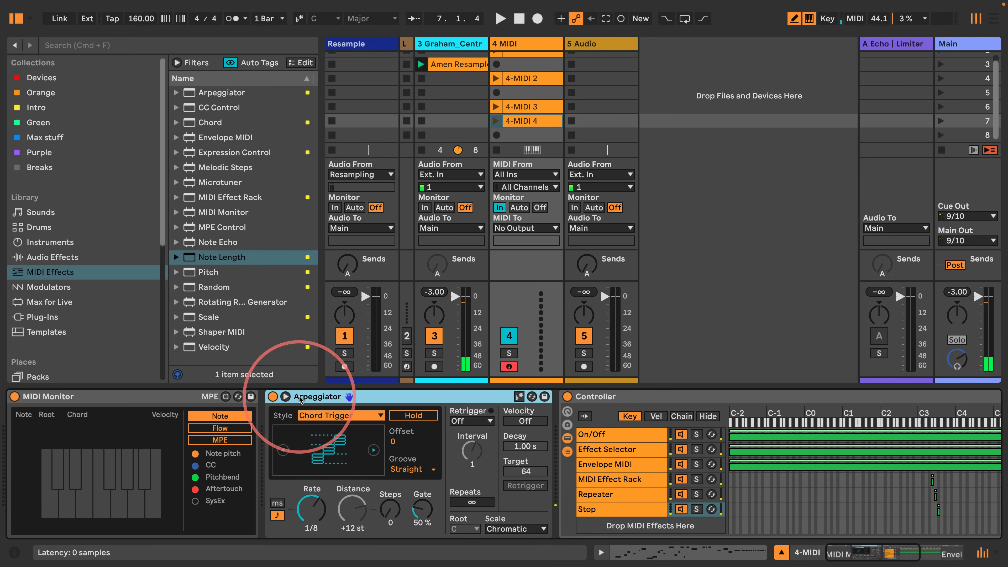
key("Delete")
- Stop the MIDI track's clip slot and briefly play the set with the Graham_Centr track's effect rack in view
left_click(497, 149)
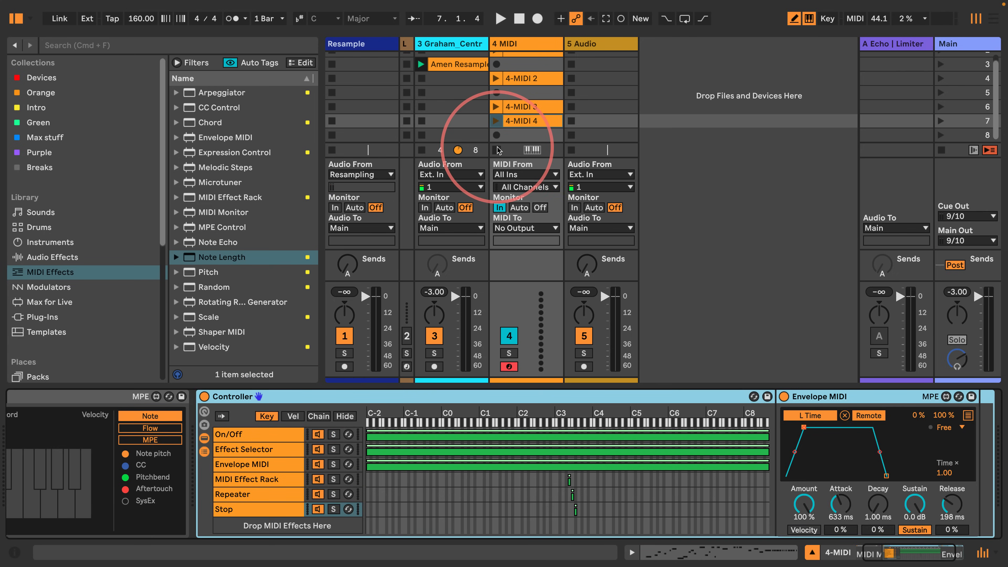
left_click(462, 44)
key("space")
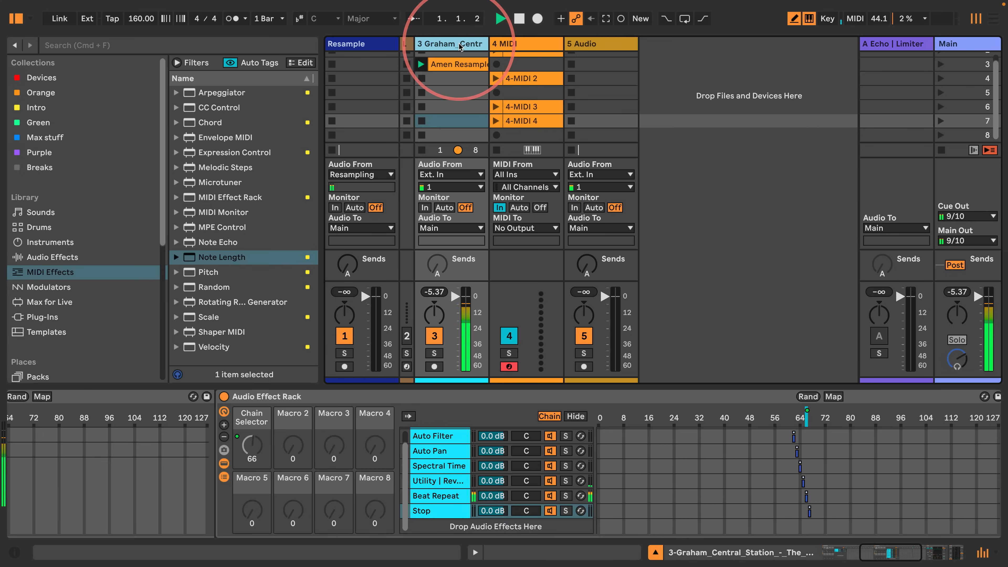
- Collect all and save the set, copying files from elsewhere, other Projects and the User Library but not Factory Packs
left_click(59, 6)
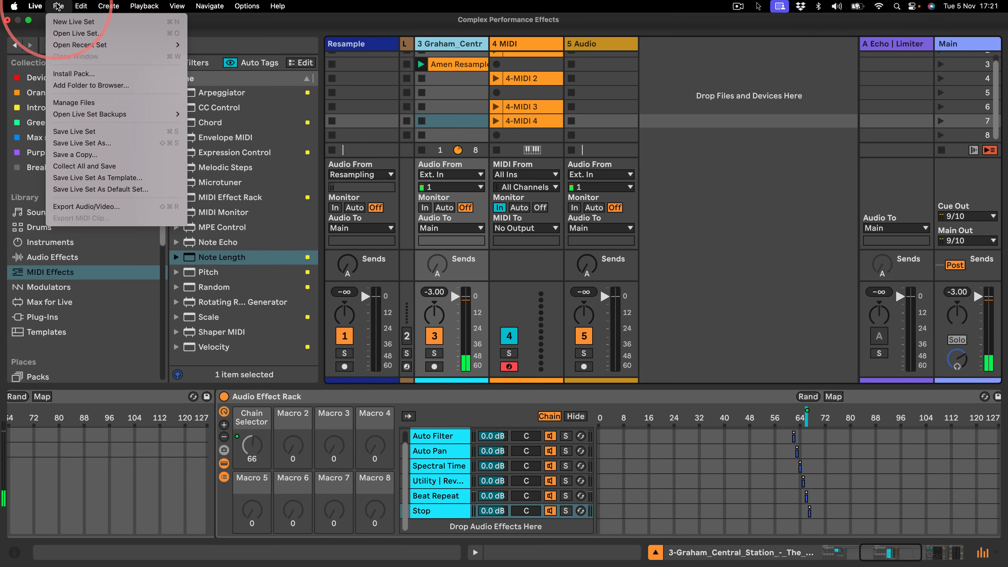
left_click(75, 166)
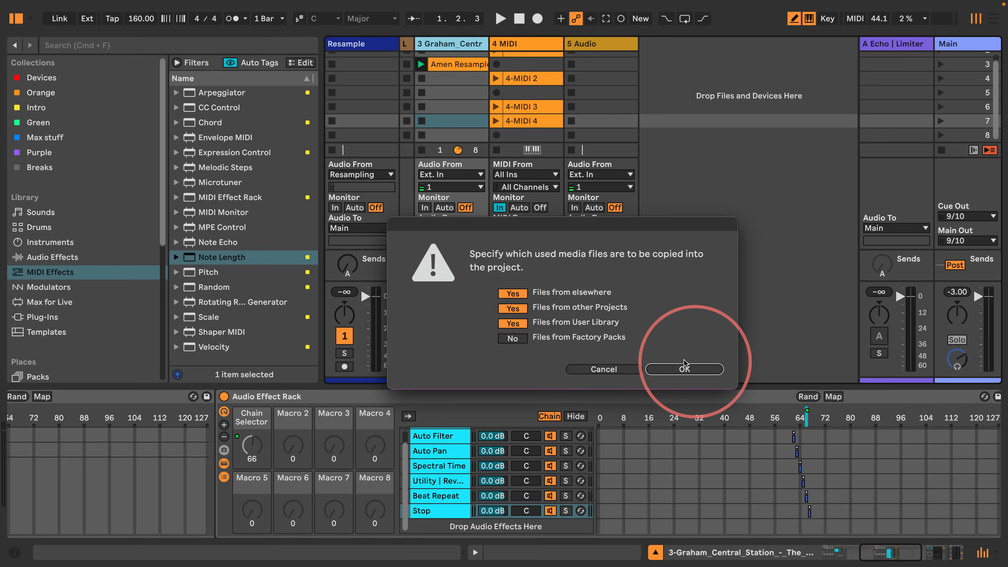
left_click(668, 369)
- Hide the device view, set the MIDI track's monitoring to Auto, and play the clips 4-MIDI 3 and 4-MIDI 1
left_click(655, 553)
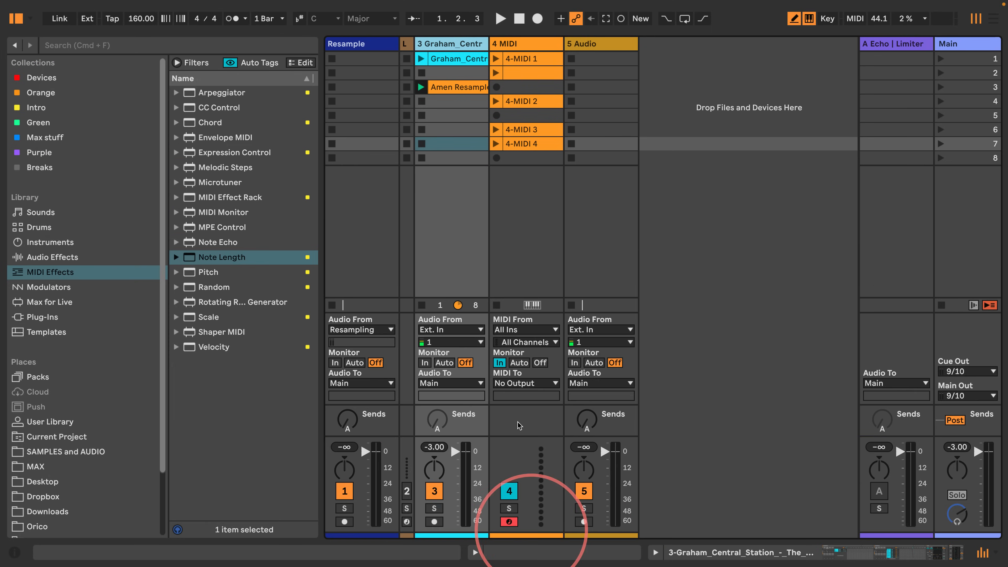
left_click(495, 130)
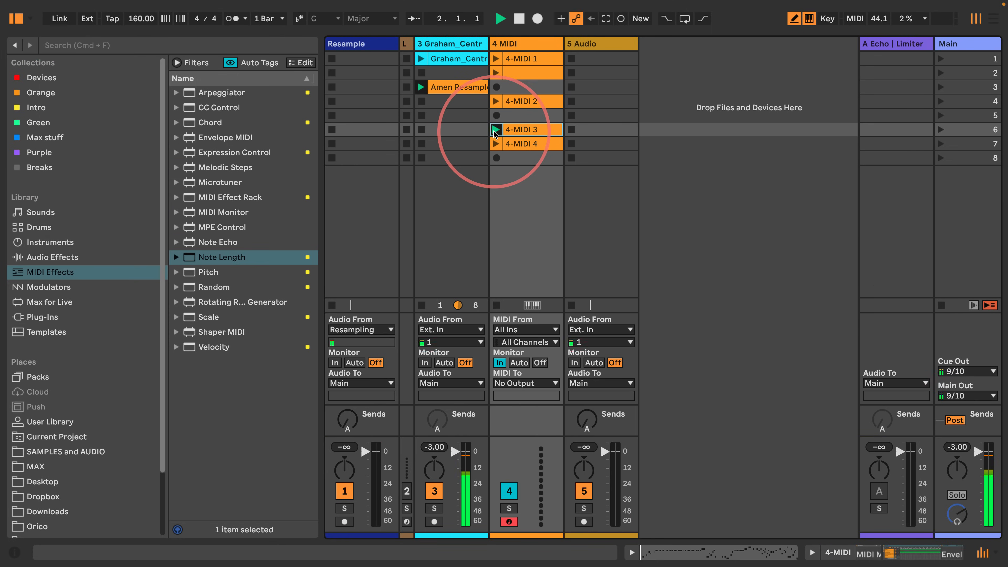
left_click(519, 363)
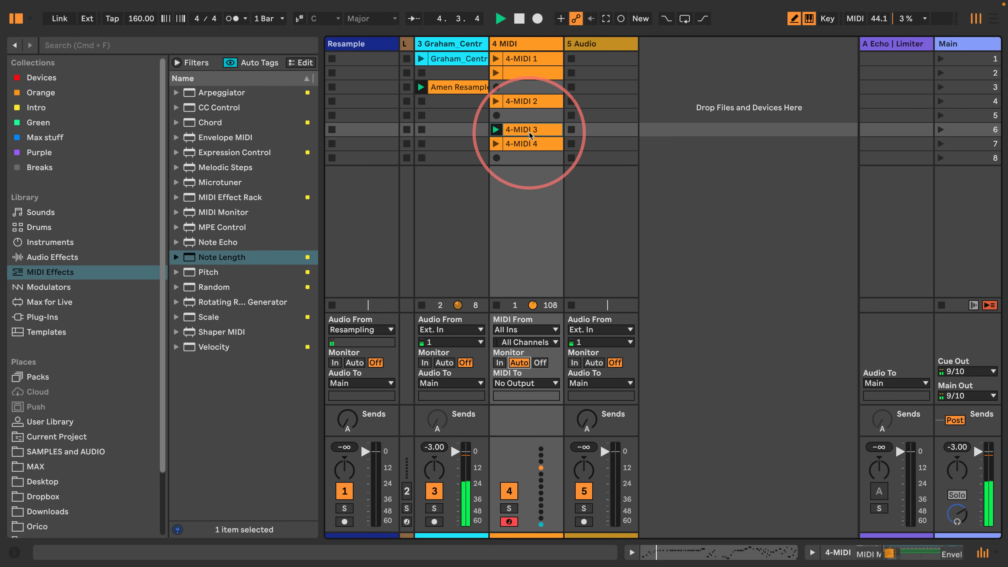
left_click(495, 58)
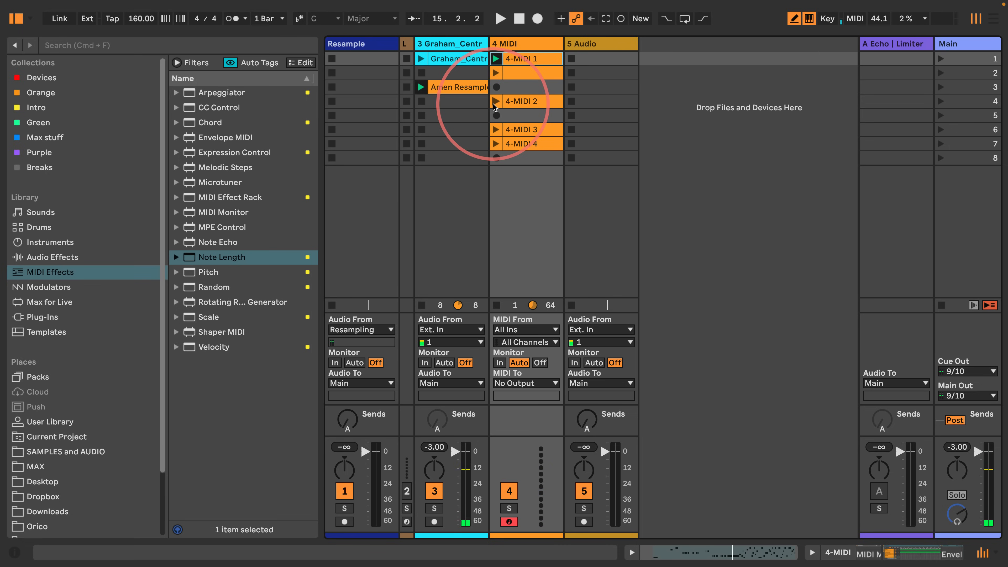
- Open the clip 4-MIDI 1 and examine its notes up close in an enlarged note editor
double_click(537, 55)
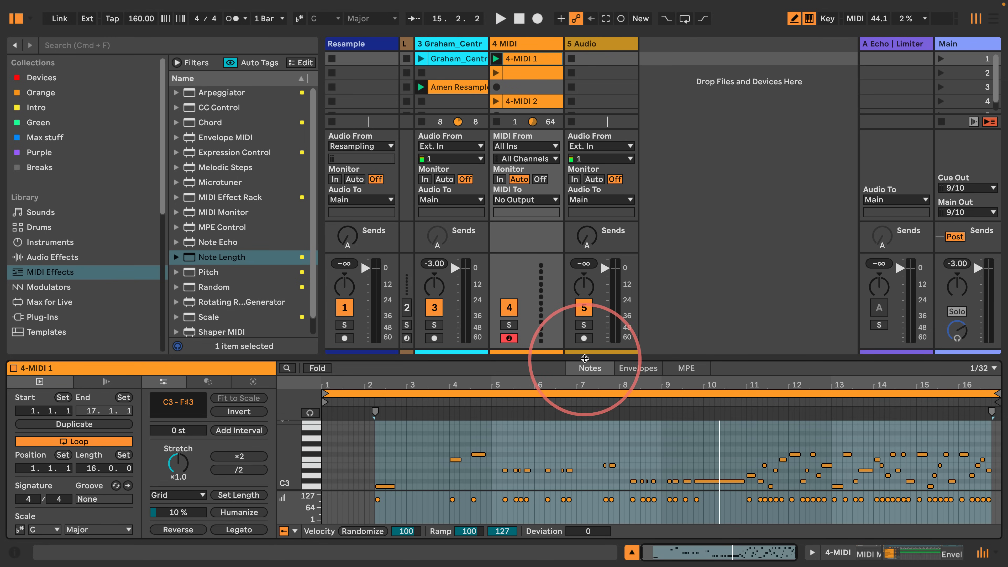
left_click_drag(574, 357, 640, 281)
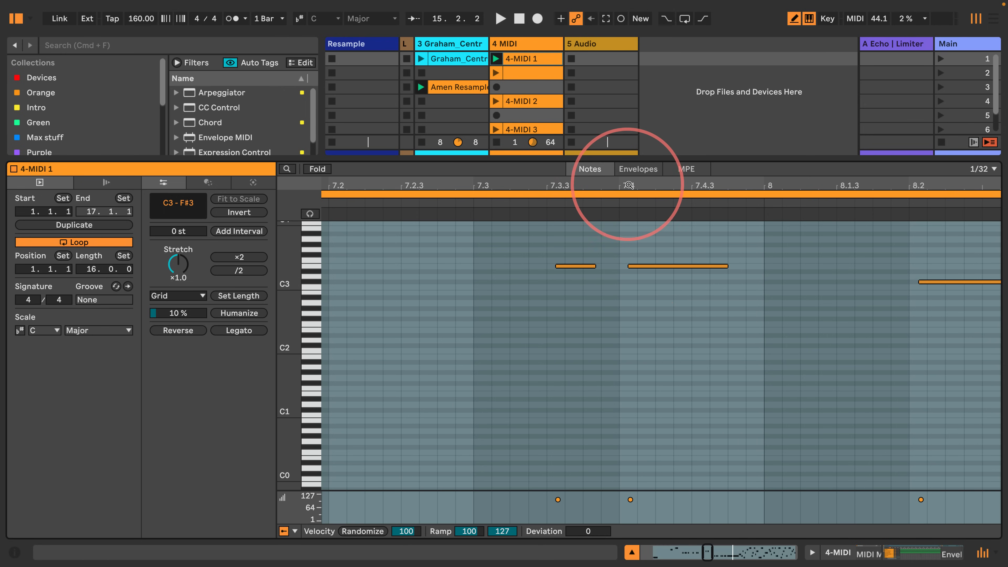
left_click_drag(627, 183, 517, 360)
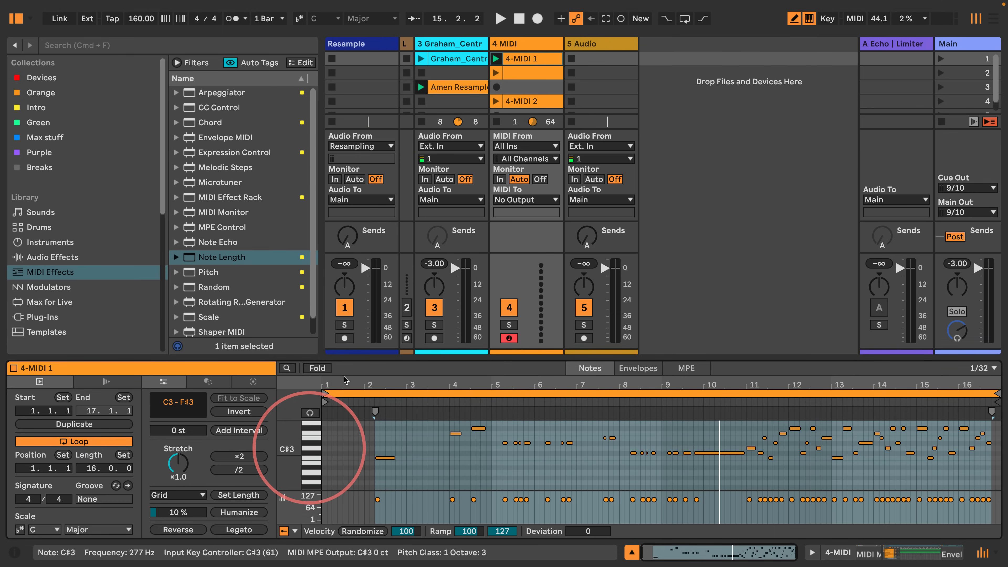
- Examine the Graham_Centr track's device chain, from the first Audio Effect Rack through the nested rack and Delay to the Limiter
left_click(448, 45)
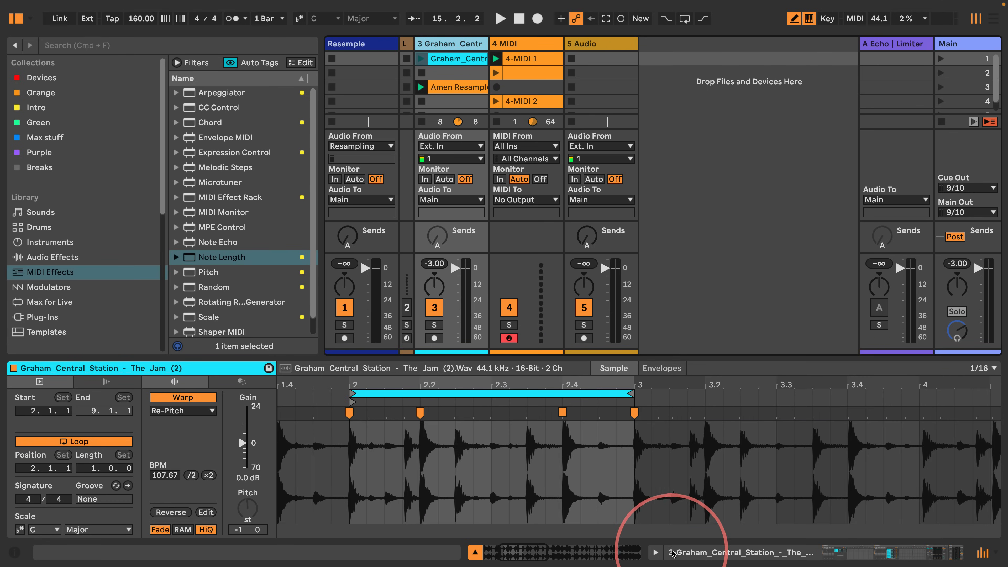
left_click(679, 552)
left_click_drag(885, 556, 829, 557)
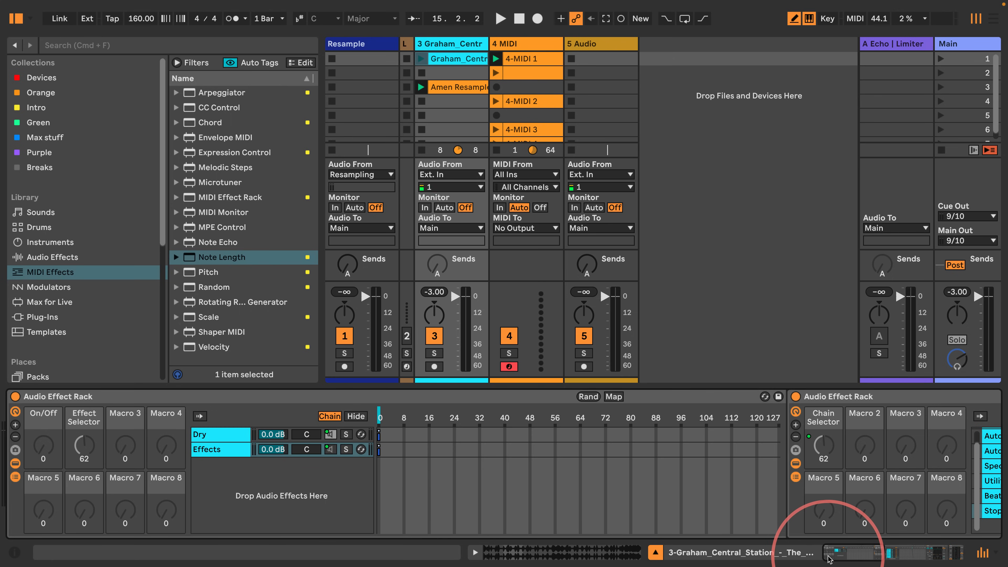
left_click_drag(829, 558, 870, 548)
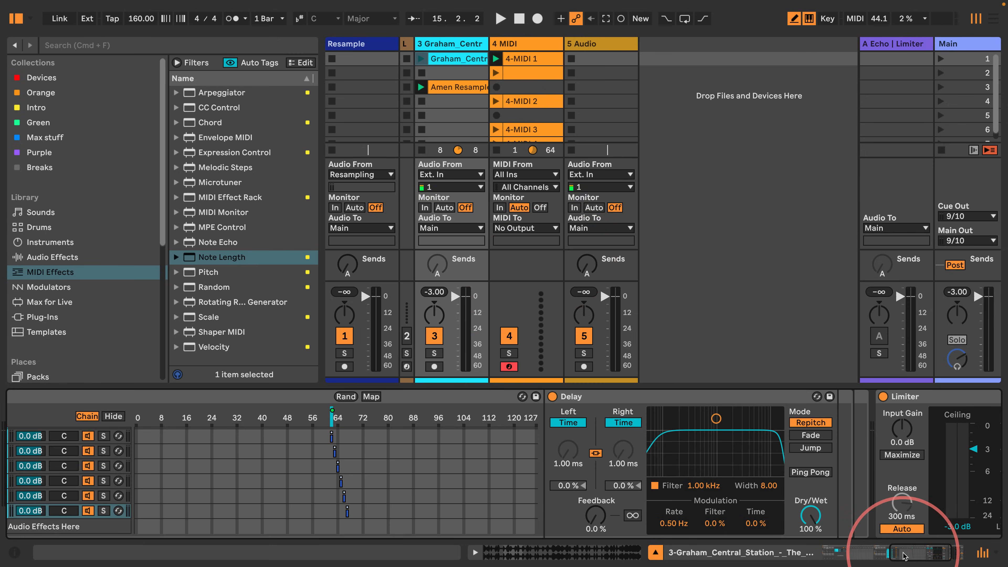
left_click_drag(904, 556, 859, 556)
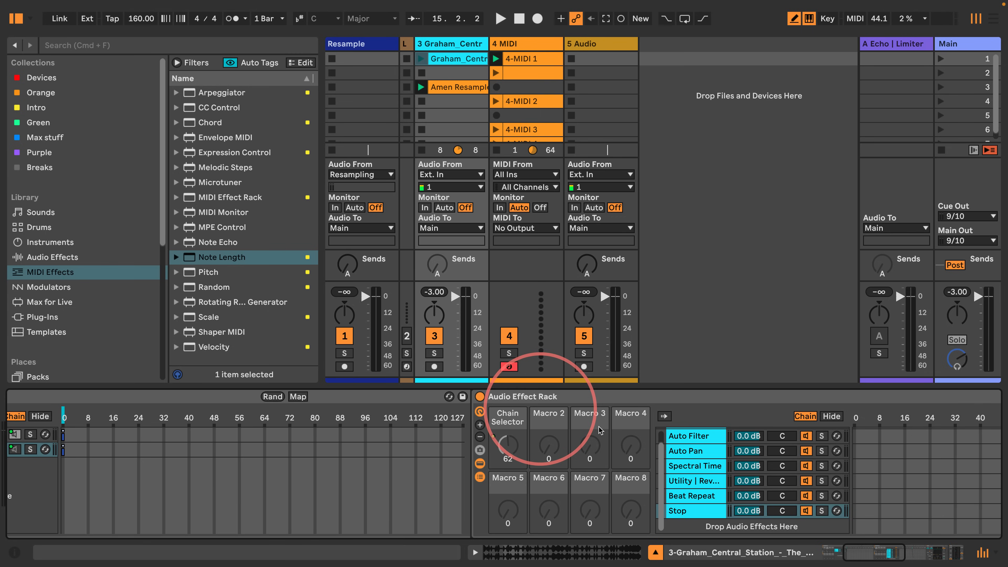
left_click_drag(853, 553, 821, 554)
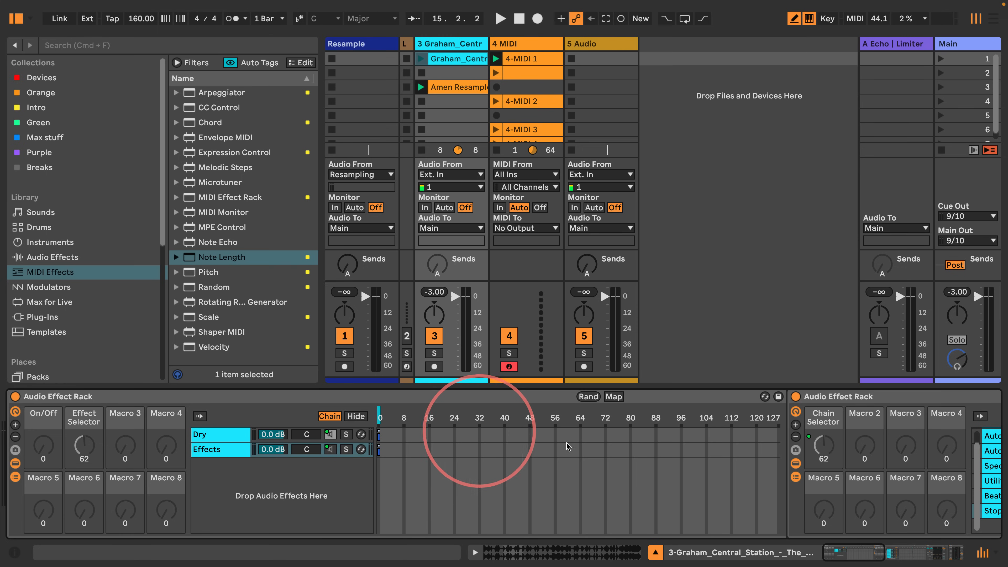
left_click_drag(840, 554, 919, 556)
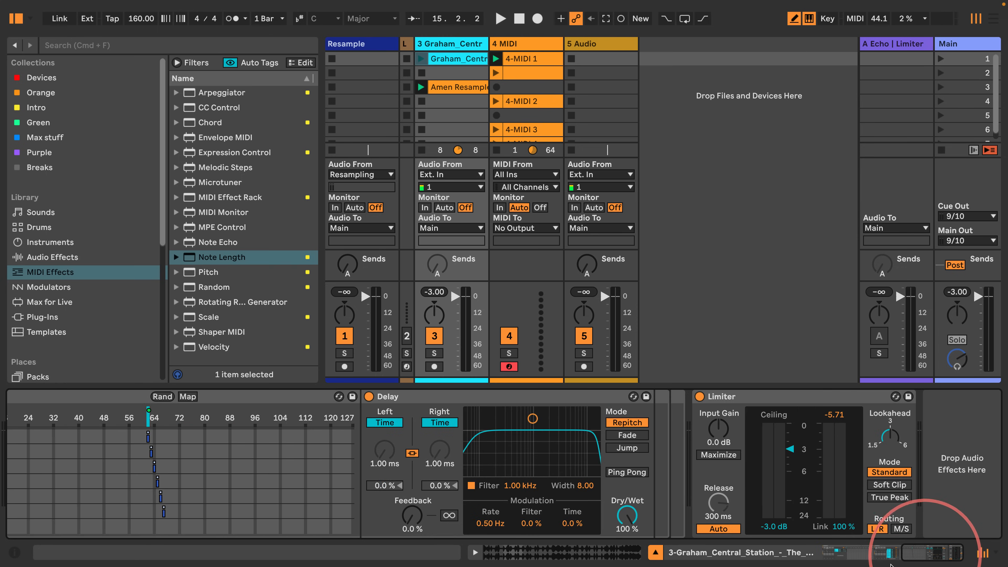